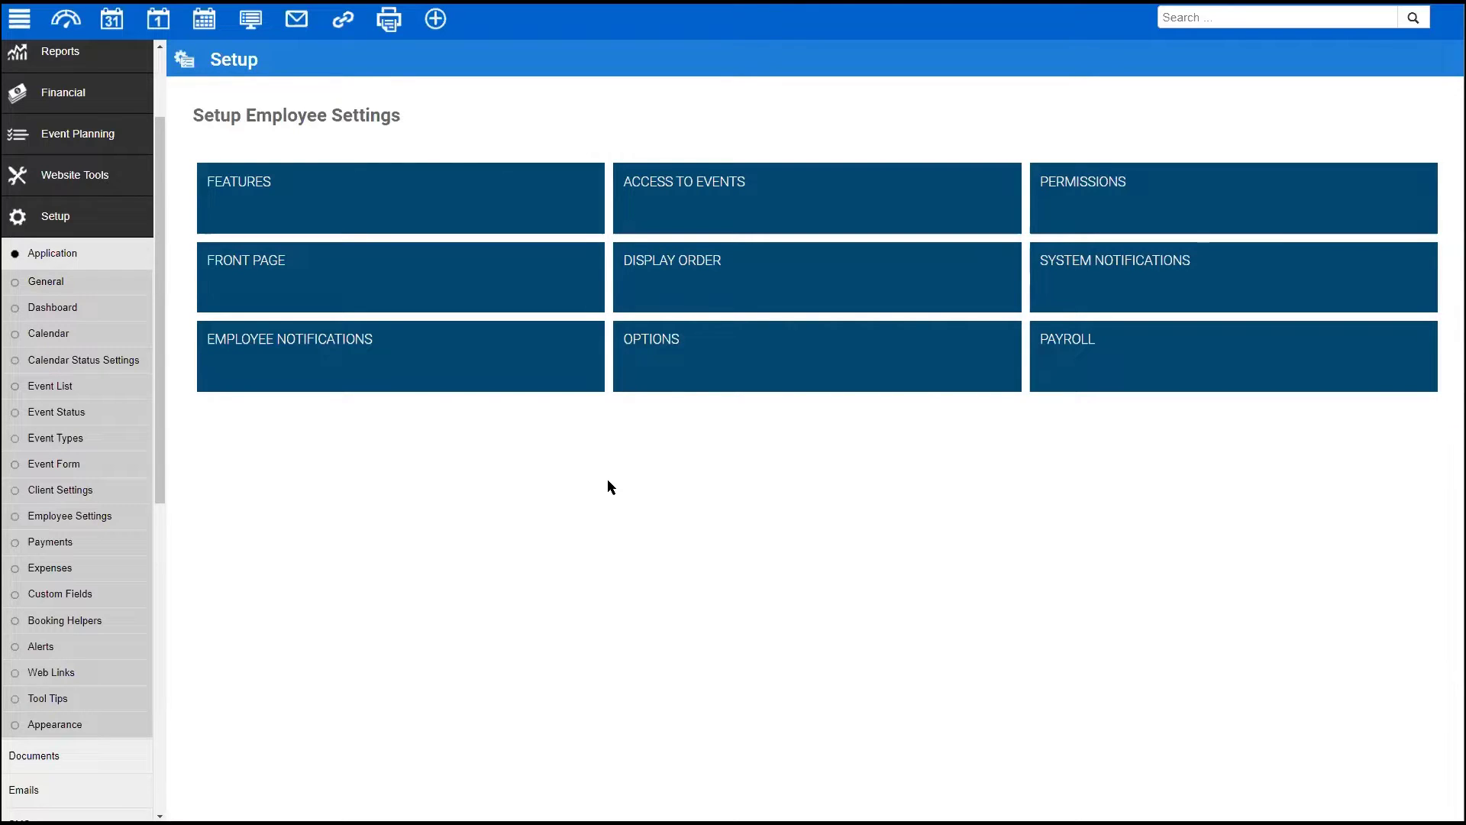
- Look over the employee Features and Access to Events settings, returning to the overview
{"action": "left_click", "coordinate": [344, 208]}
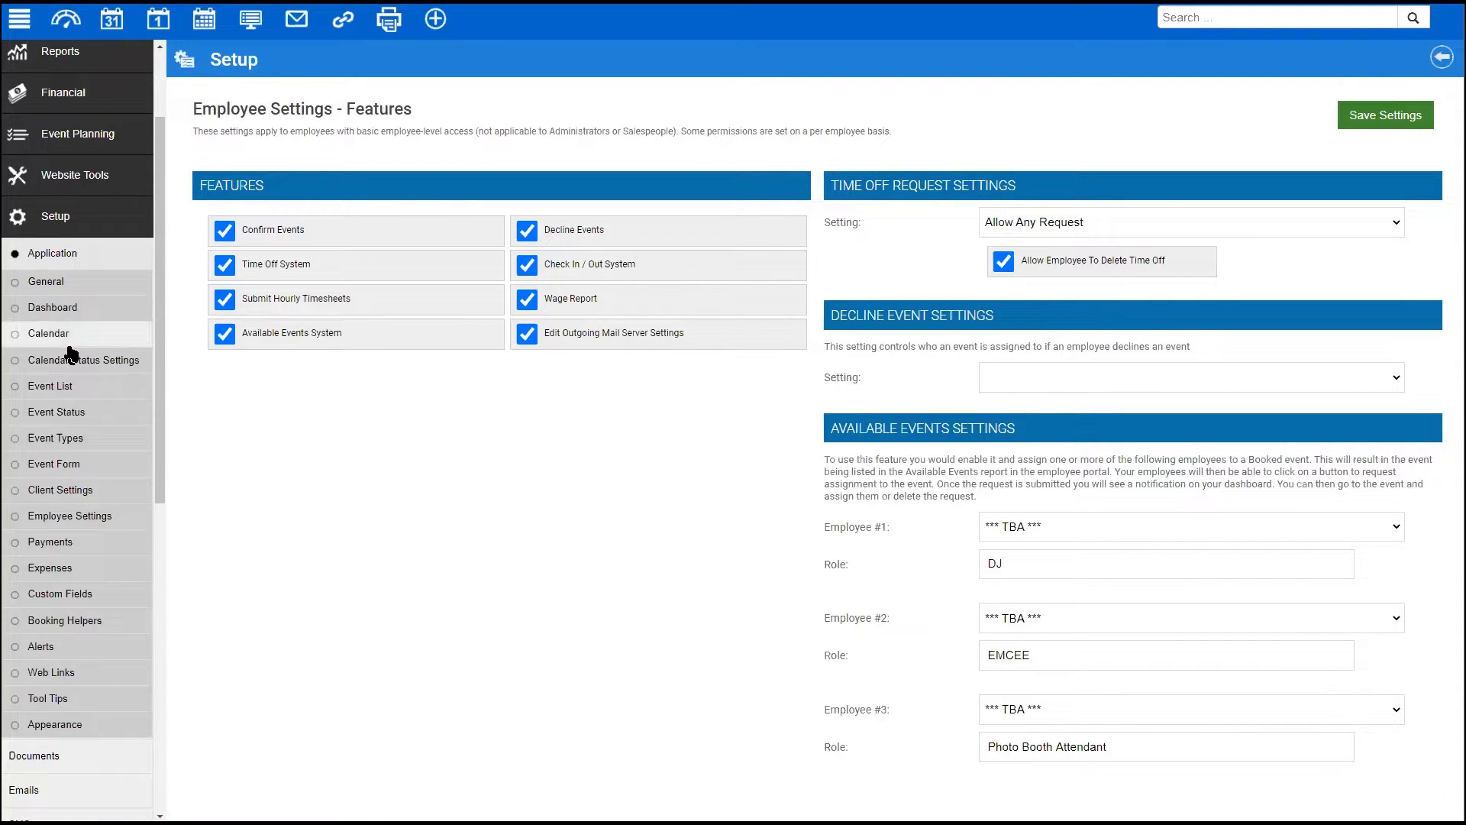
{"action": "left_click", "coordinate": [1440, 58]}
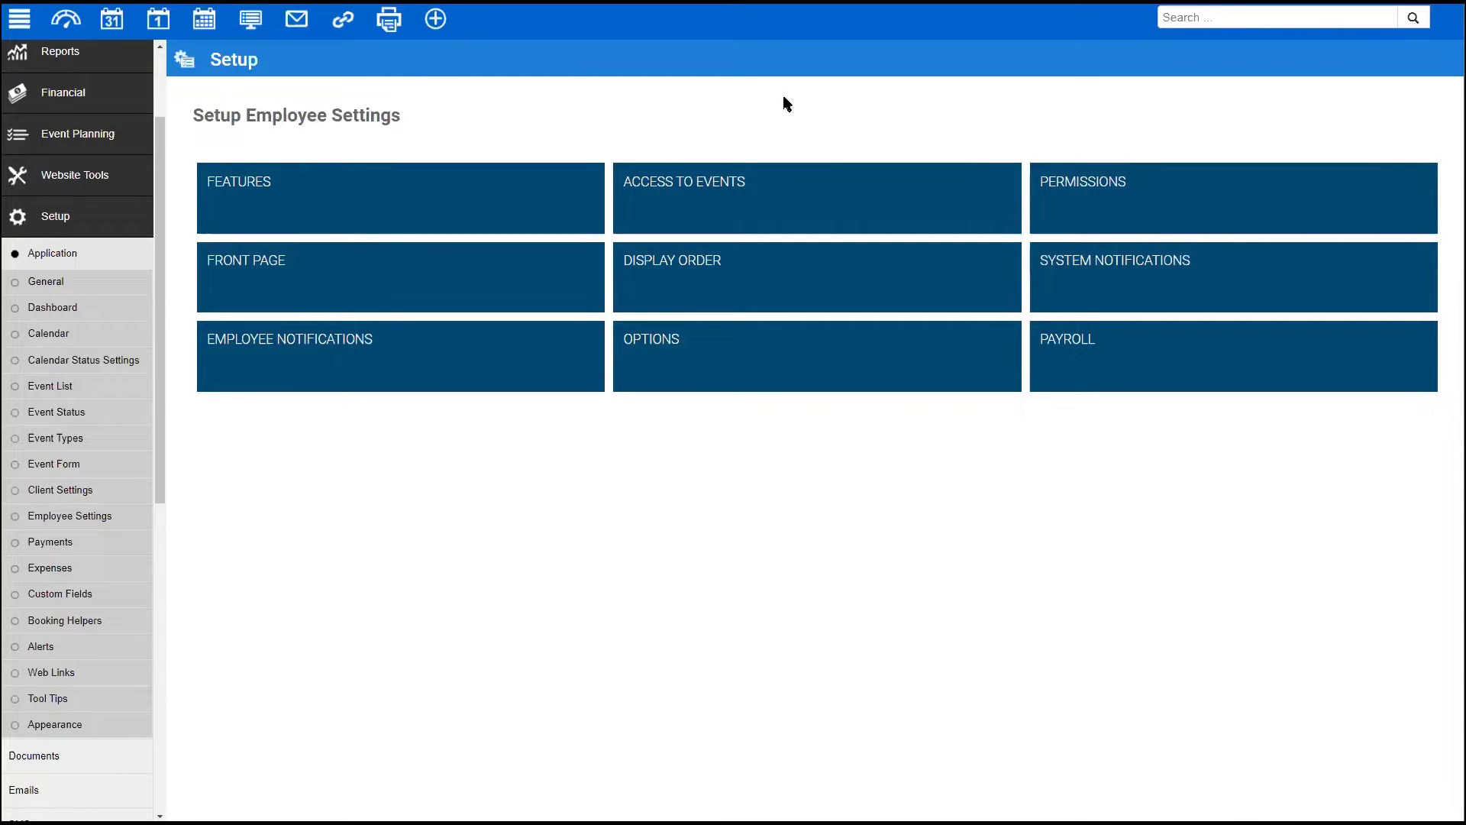
{"action": "left_click", "coordinate": [701, 189]}
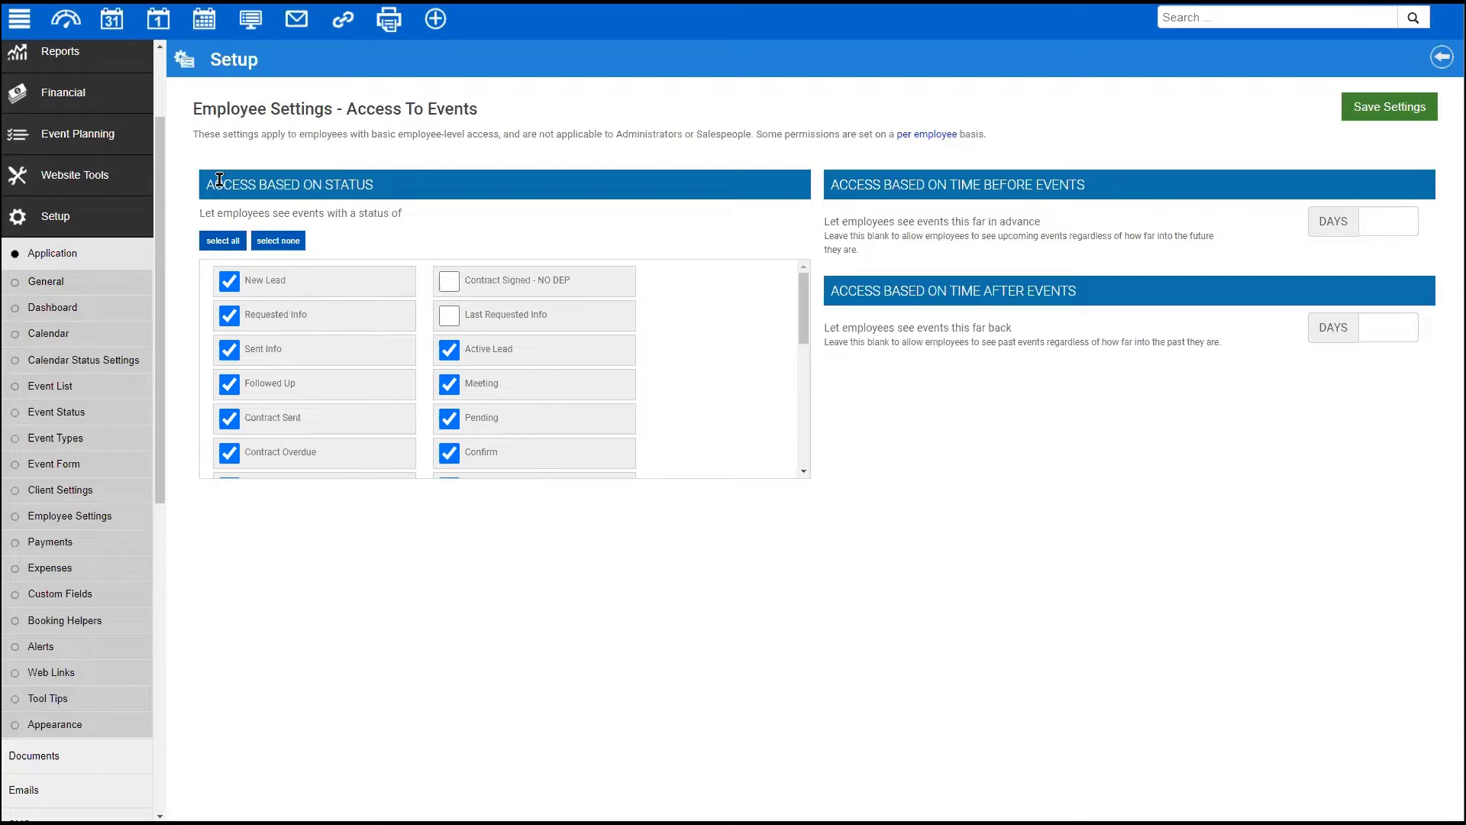
{"action": "scroll", "coordinate": [672, 336], "scroll_direction": "down", "scroll_amount": 5}
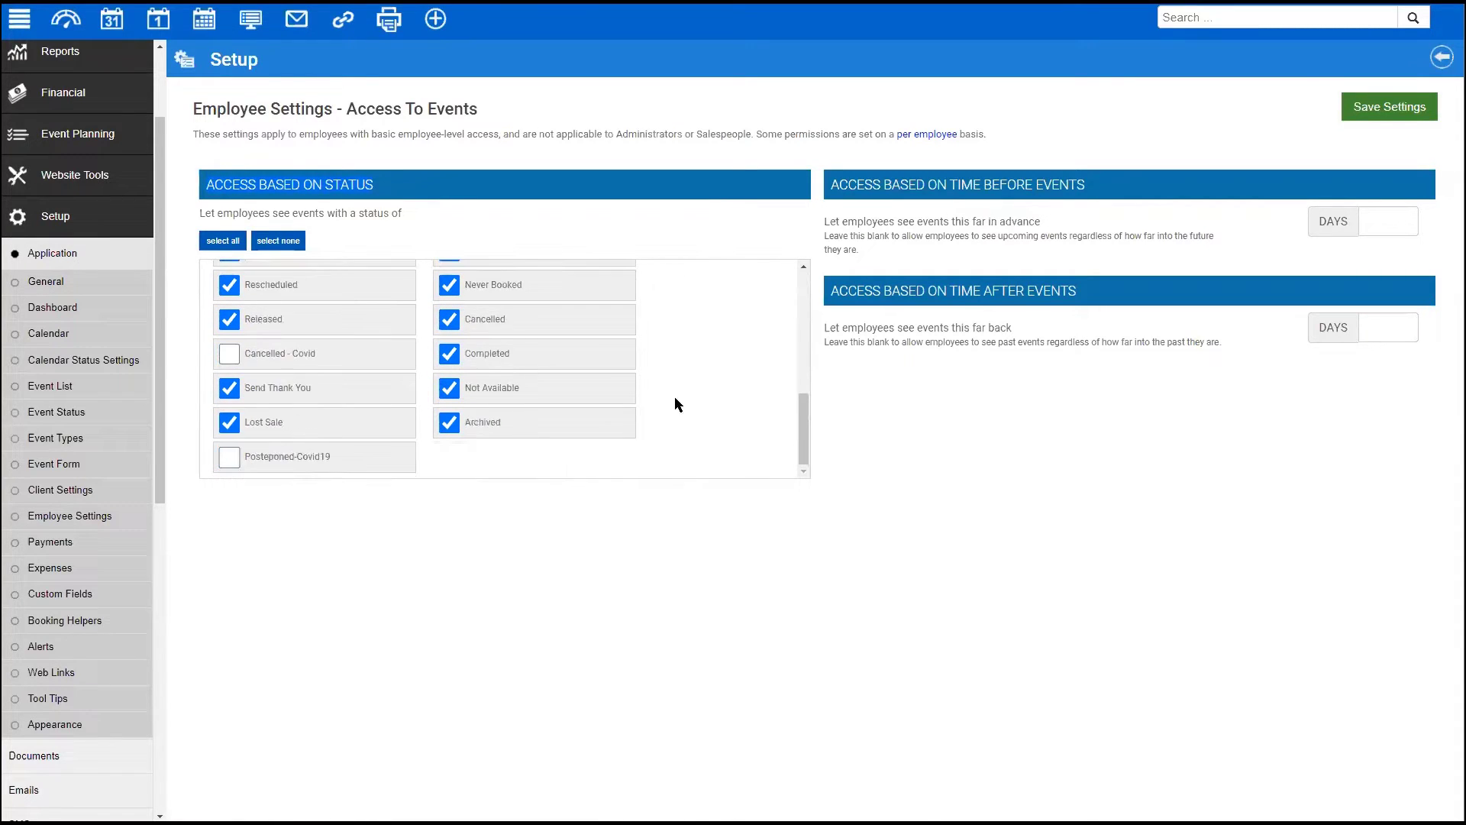
{"action": "scroll", "coordinate": [658, 386], "scroll_direction": "up", "scroll_amount": 2}
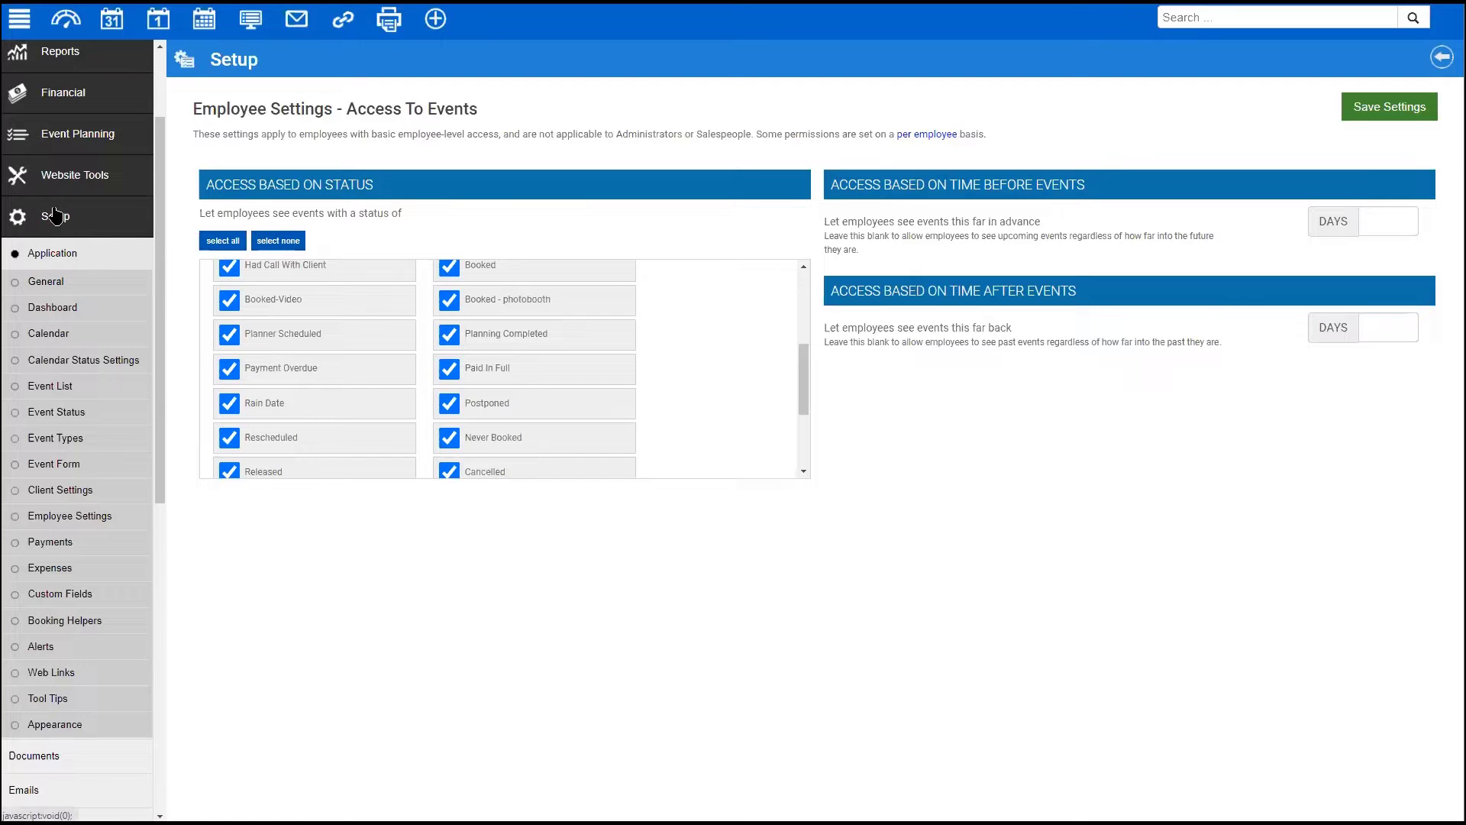
{"action": "left_click", "coordinate": [68, 517]}
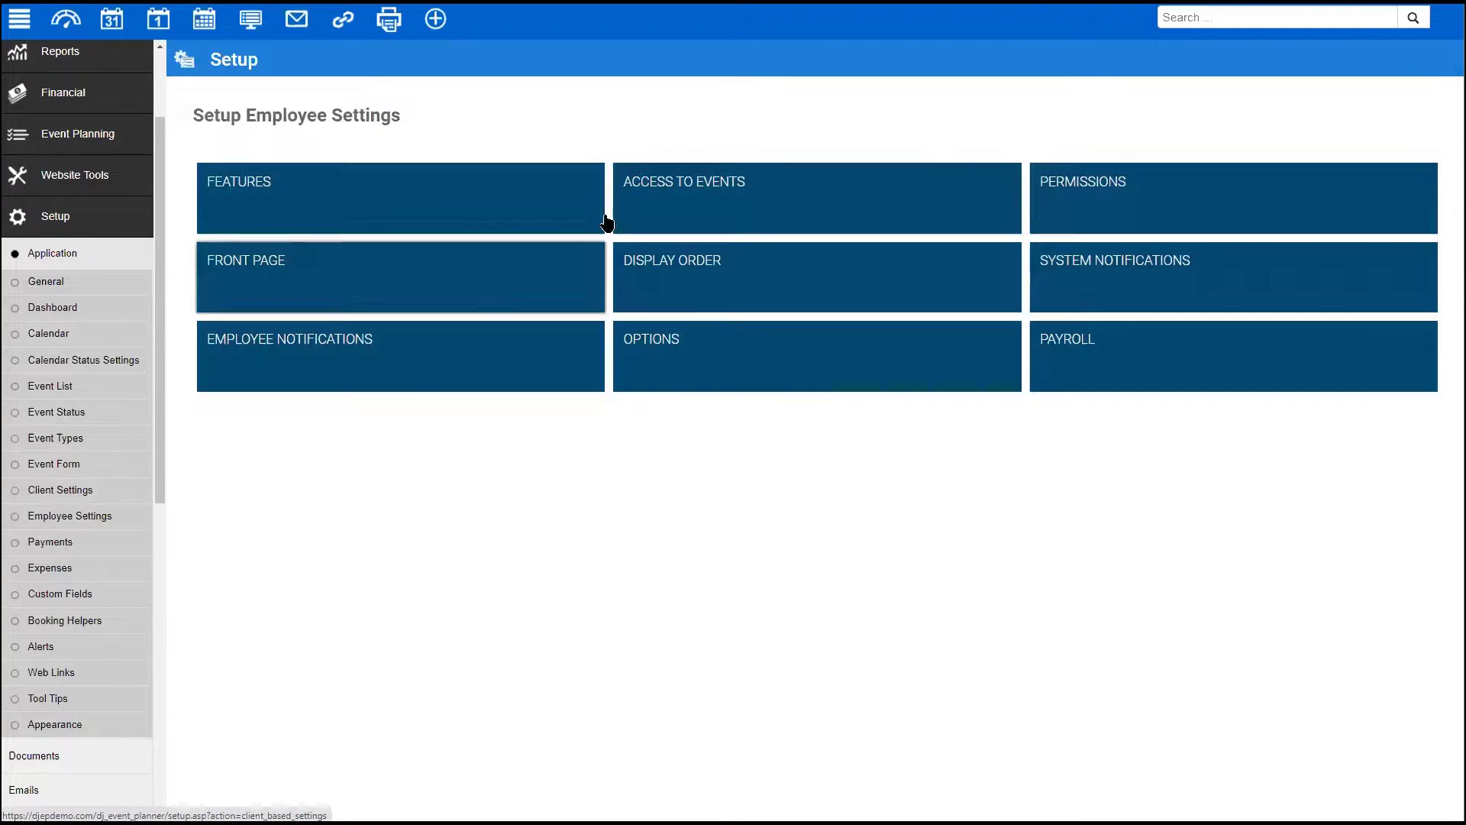
{"action": "left_click", "coordinate": [700, 189]}
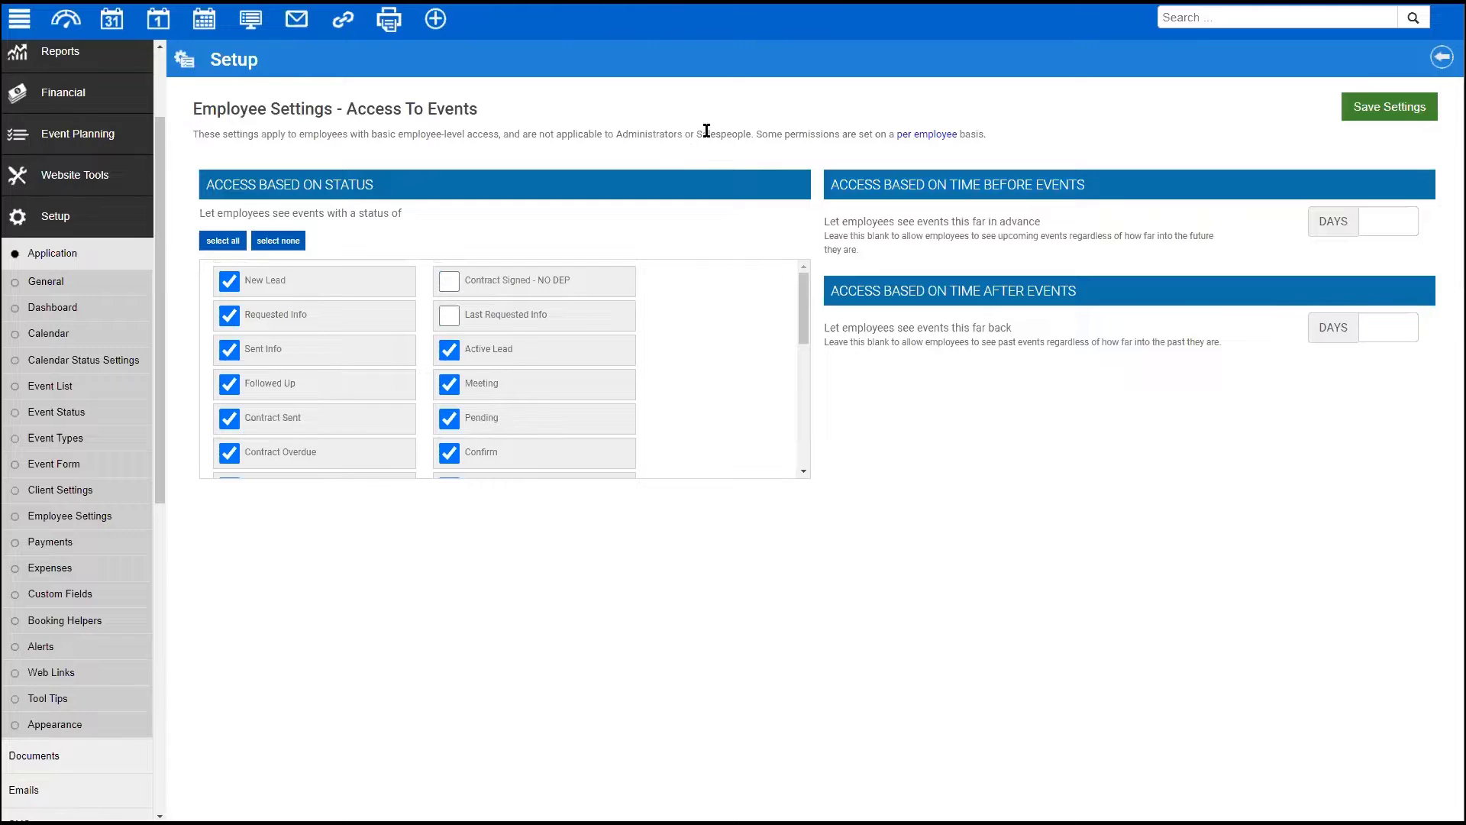
{"action": "key", "text": "alt+Left"}
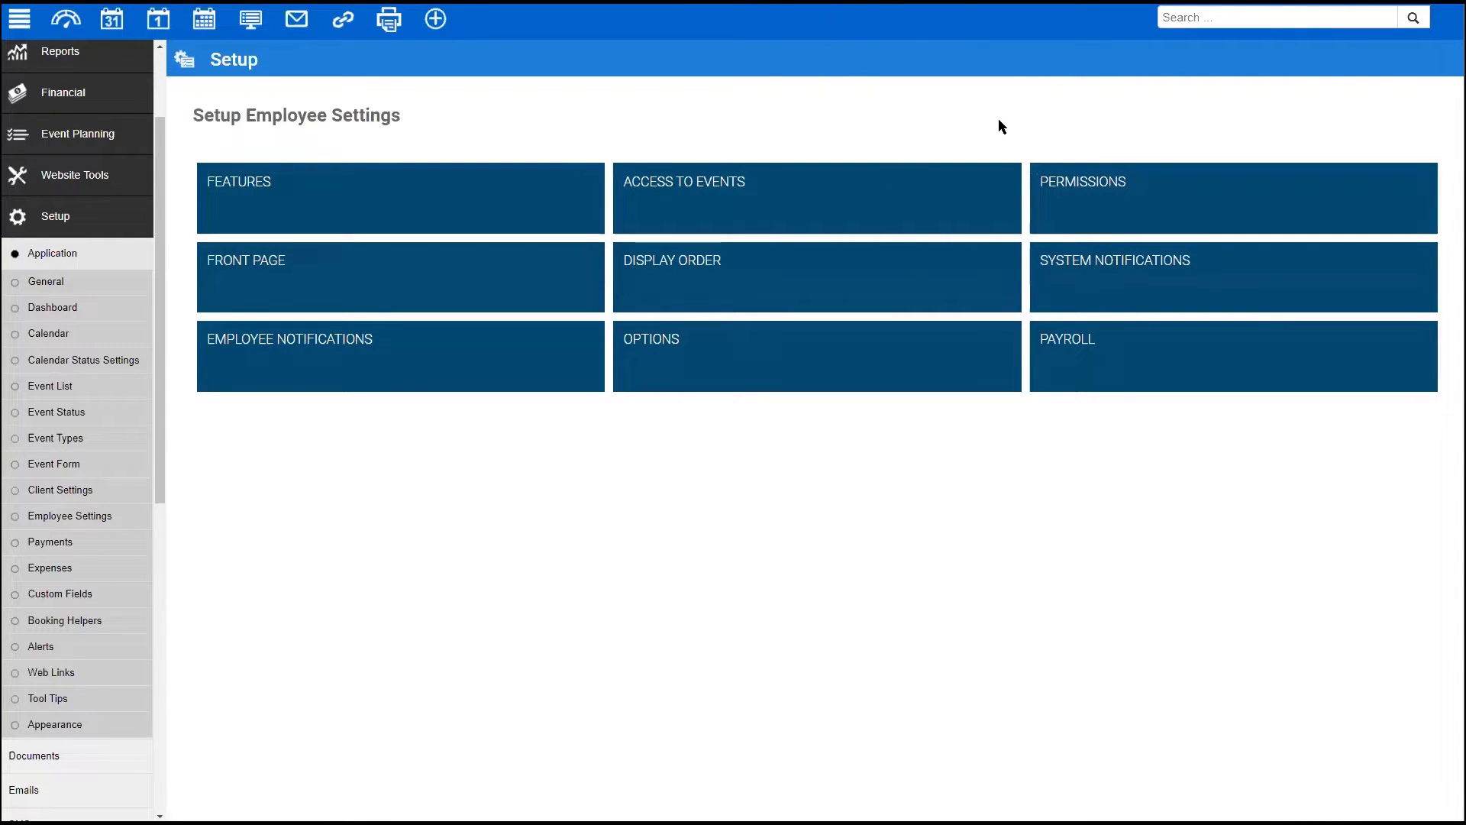
- Open employee Permissions and turn the Financials tab off and back on
{"action": "left_click", "coordinate": [1154, 187]}
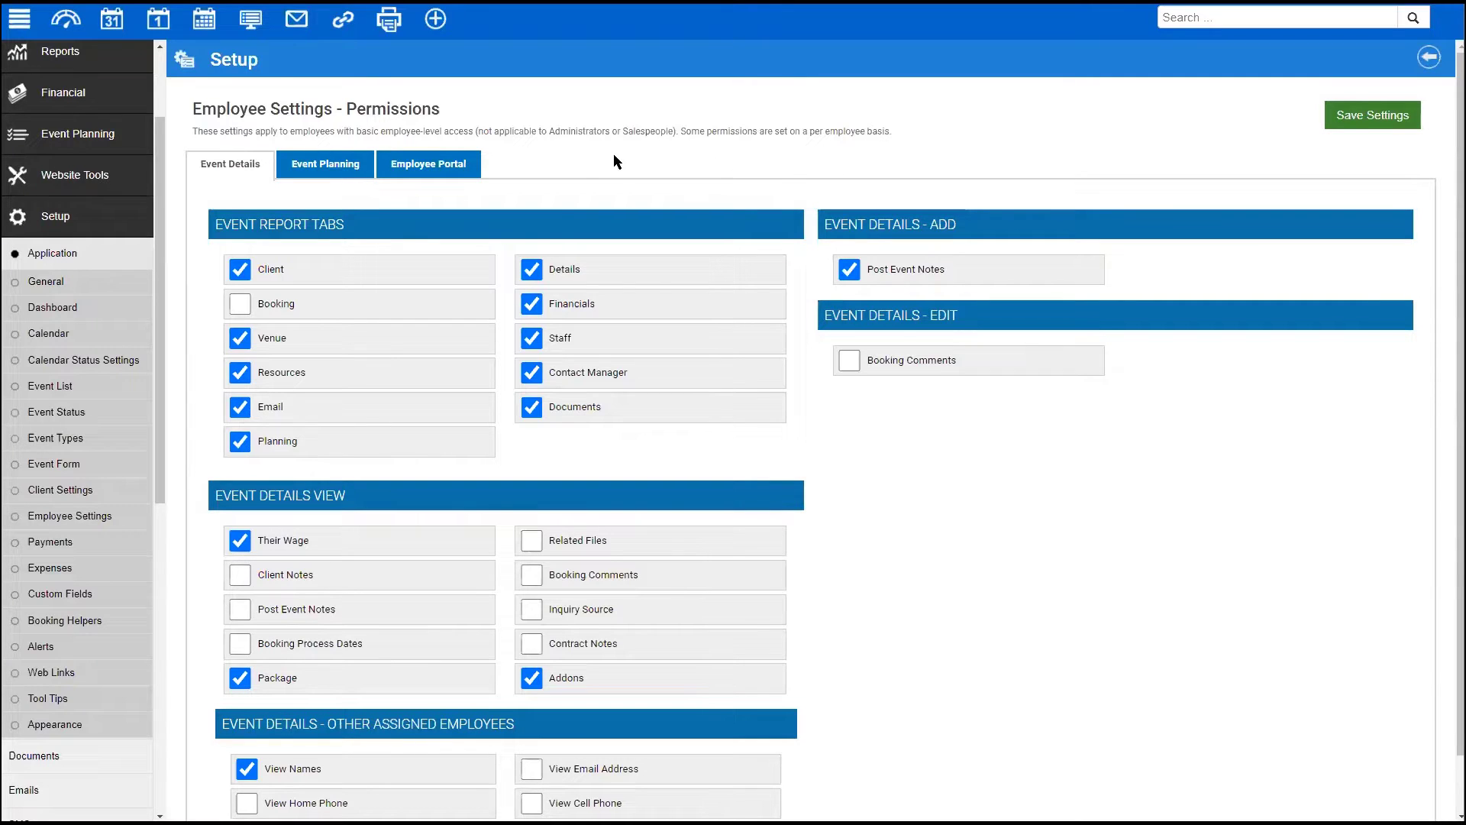
{"action": "left_click_drag", "start_coordinate": [349, 130], "coordinate": [444, 132]}
{"action": "scroll", "coordinate": [1032, 412], "scroll_direction": "down", "scroll_amount": 1}
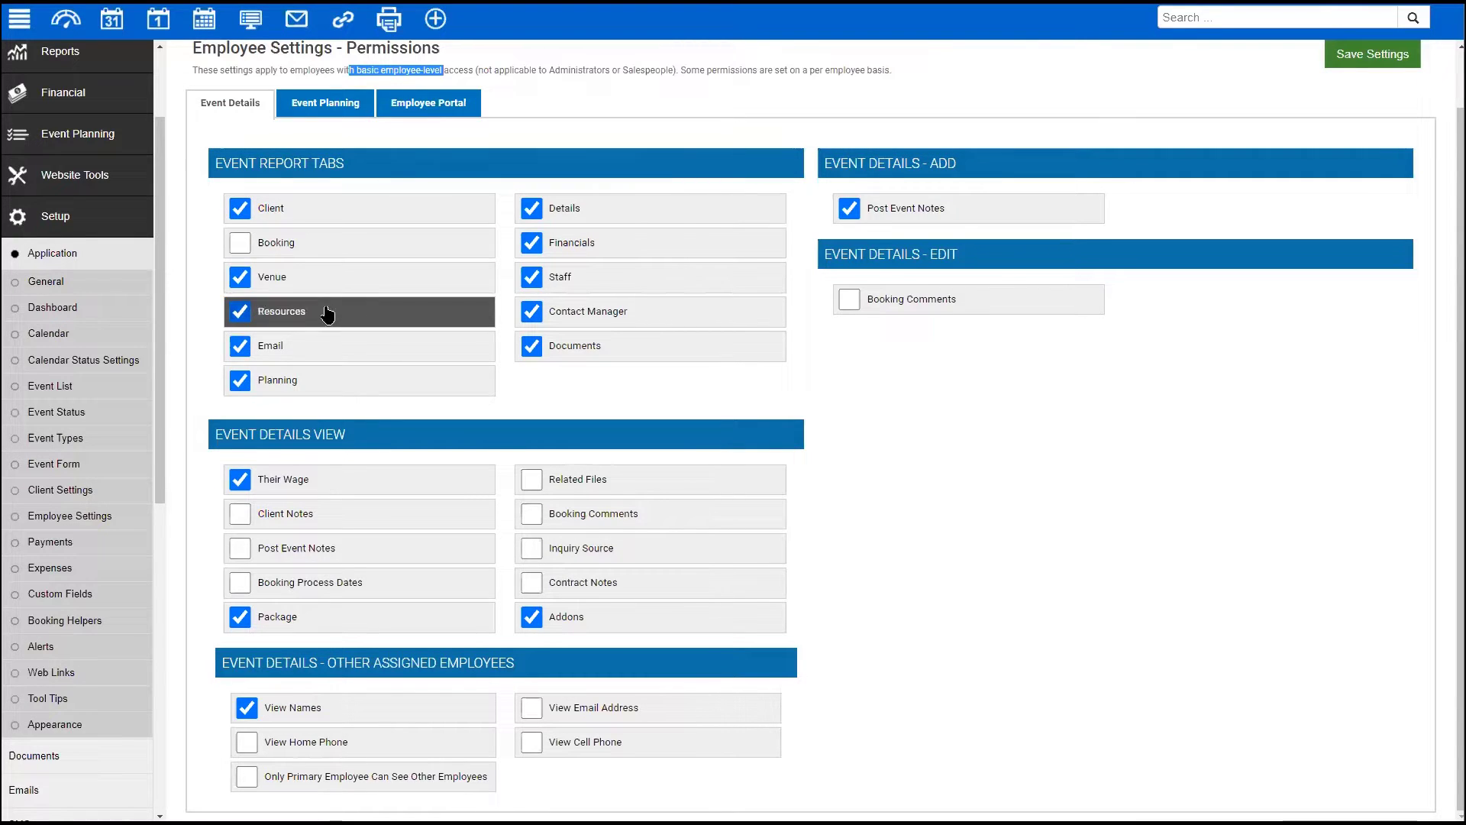
{"action": "left_click", "coordinate": [531, 244]}
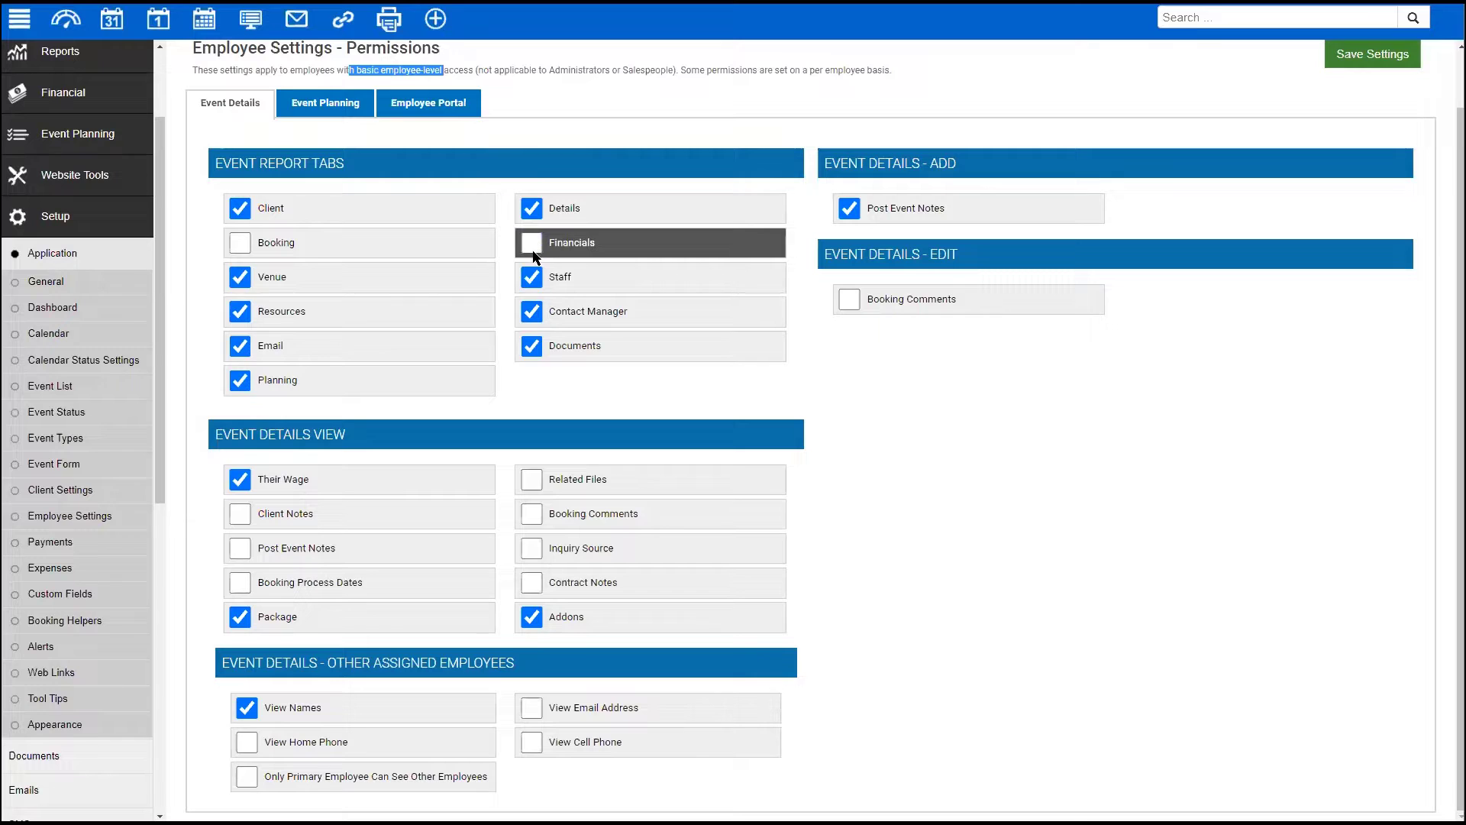
{"action": "left_click", "coordinate": [532, 244]}
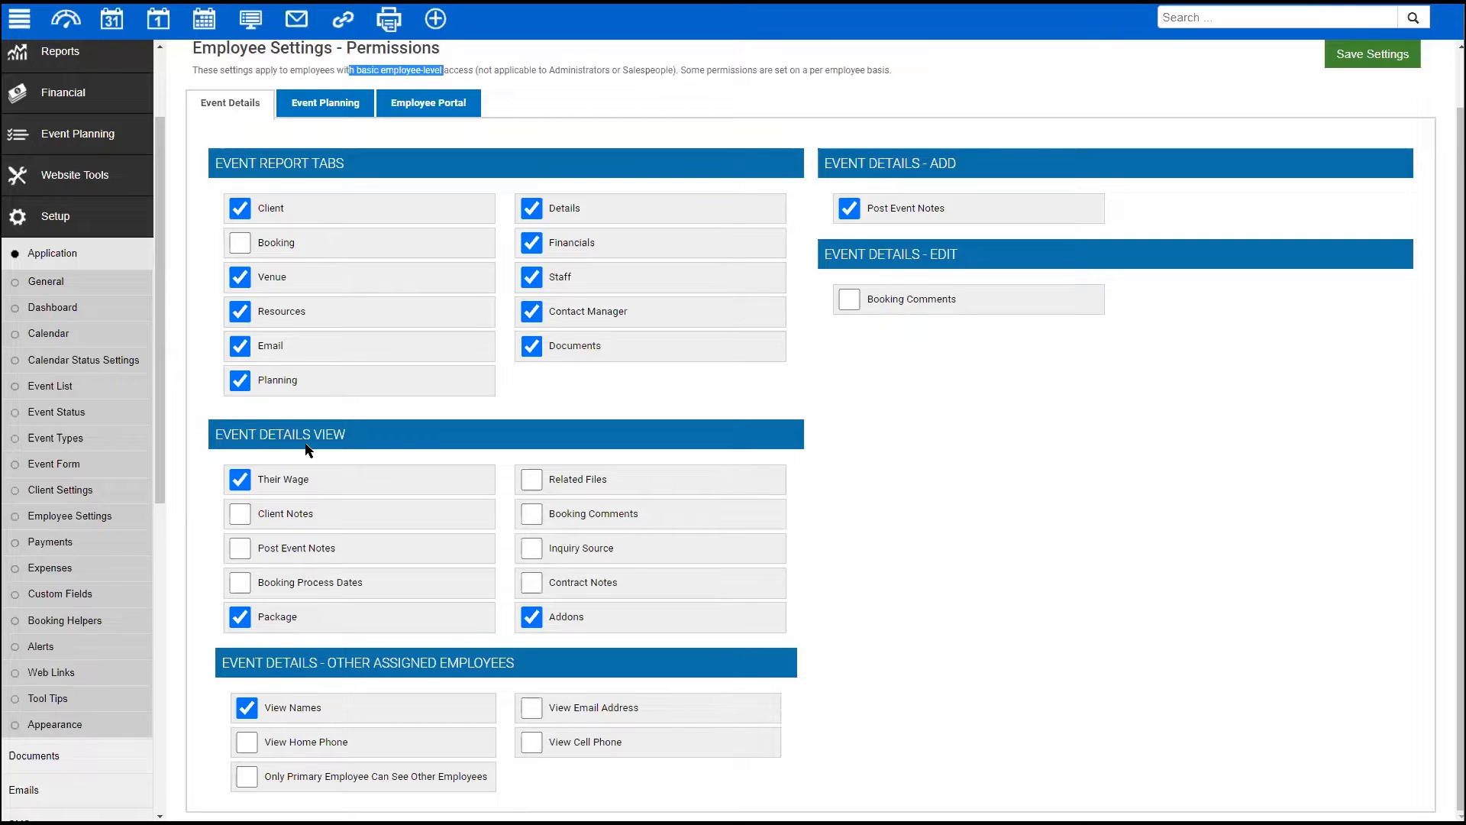
{"action": "left_click_drag", "start_coordinate": [308, 452], "coordinate": [511, 460]}
{"action": "left_click", "coordinate": [503, 461]}
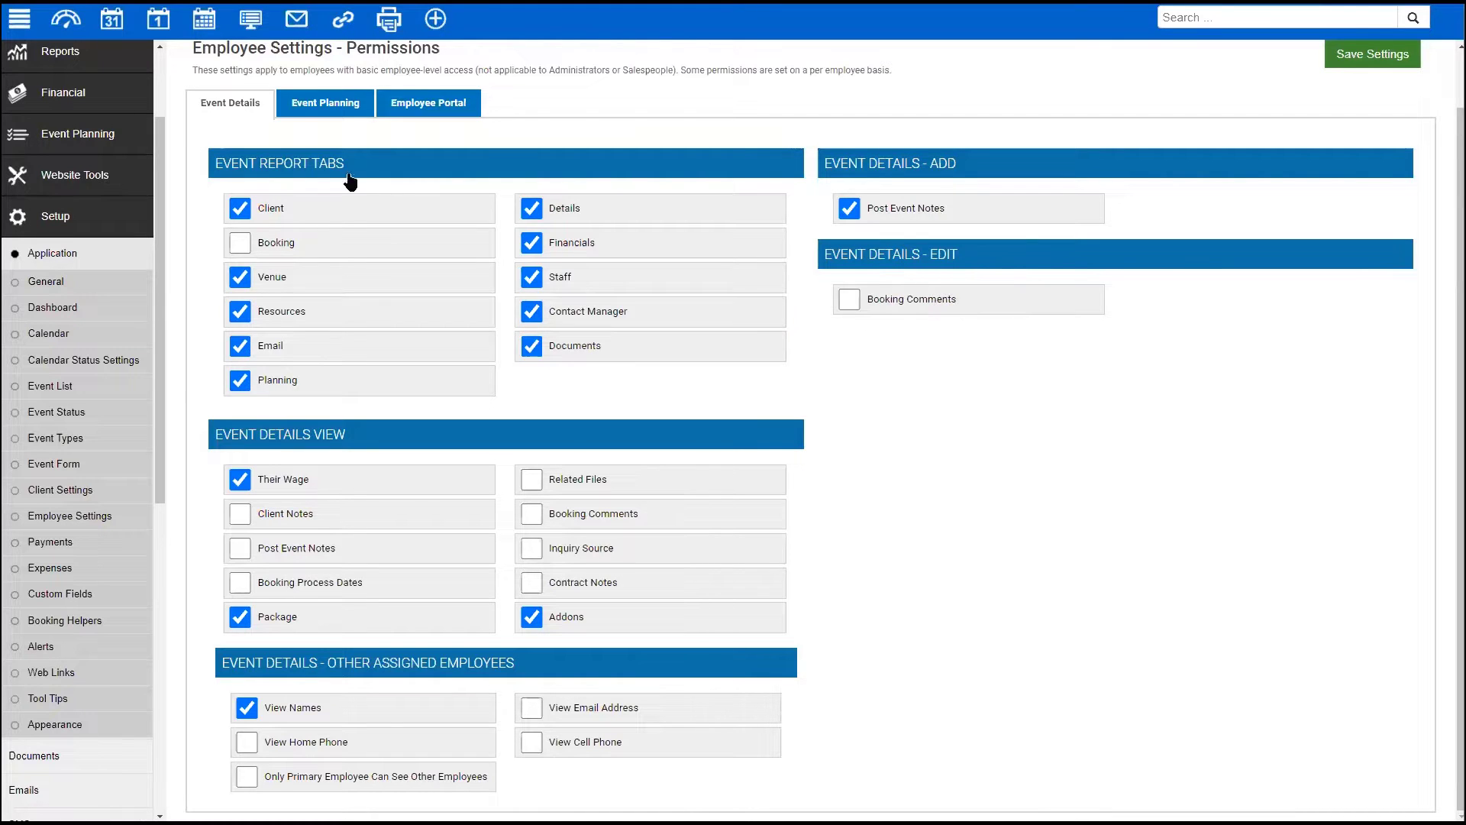
{"action": "scroll", "coordinate": [349, 251], "scroll_direction": "up", "scroll_amount": 2}
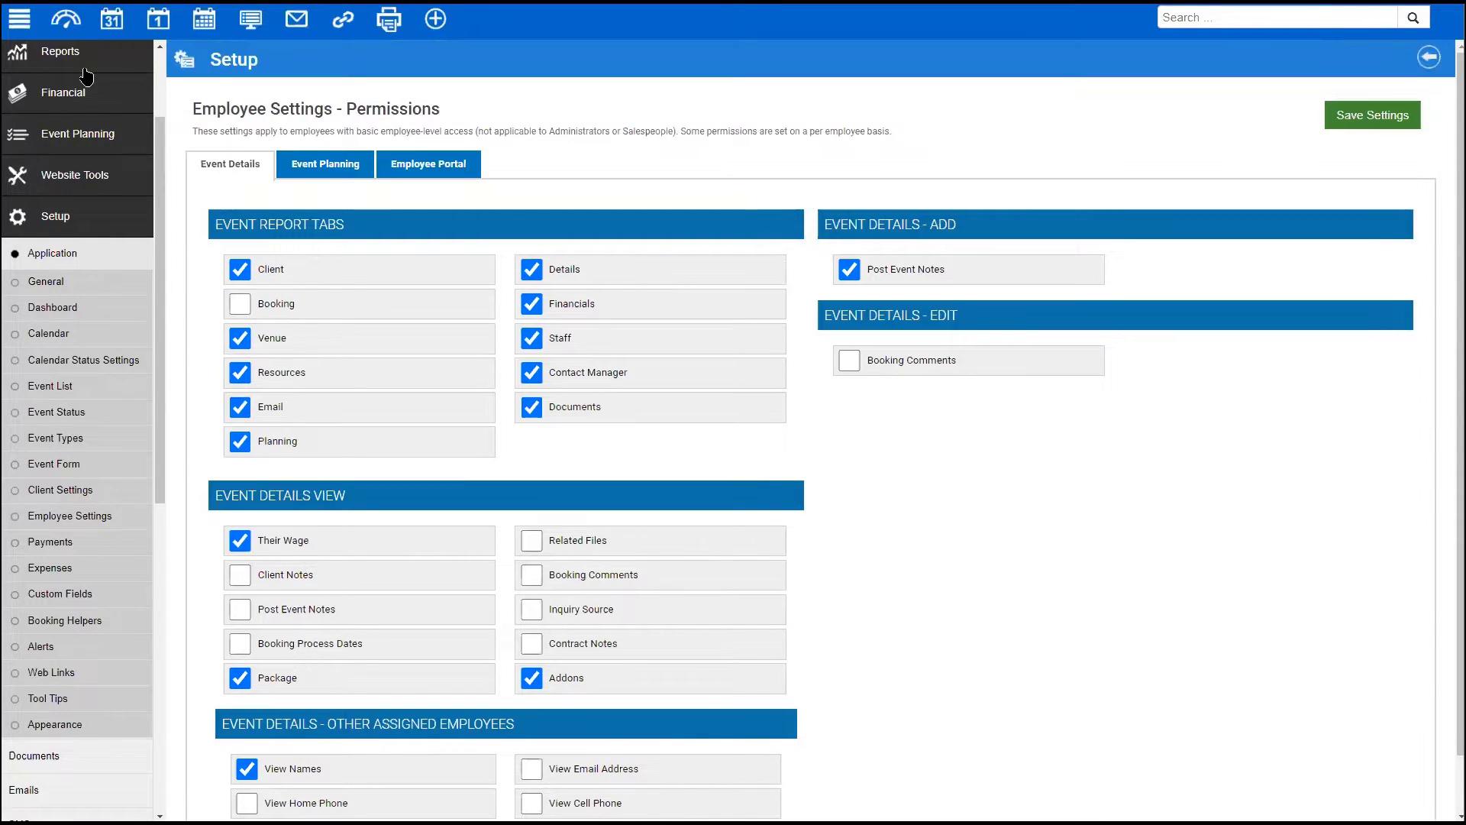
{"action": "scroll", "coordinate": [114, 101], "scroll_direction": "up", "scroll_amount": 2}
{"action": "left_click", "coordinate": [88, 60]}
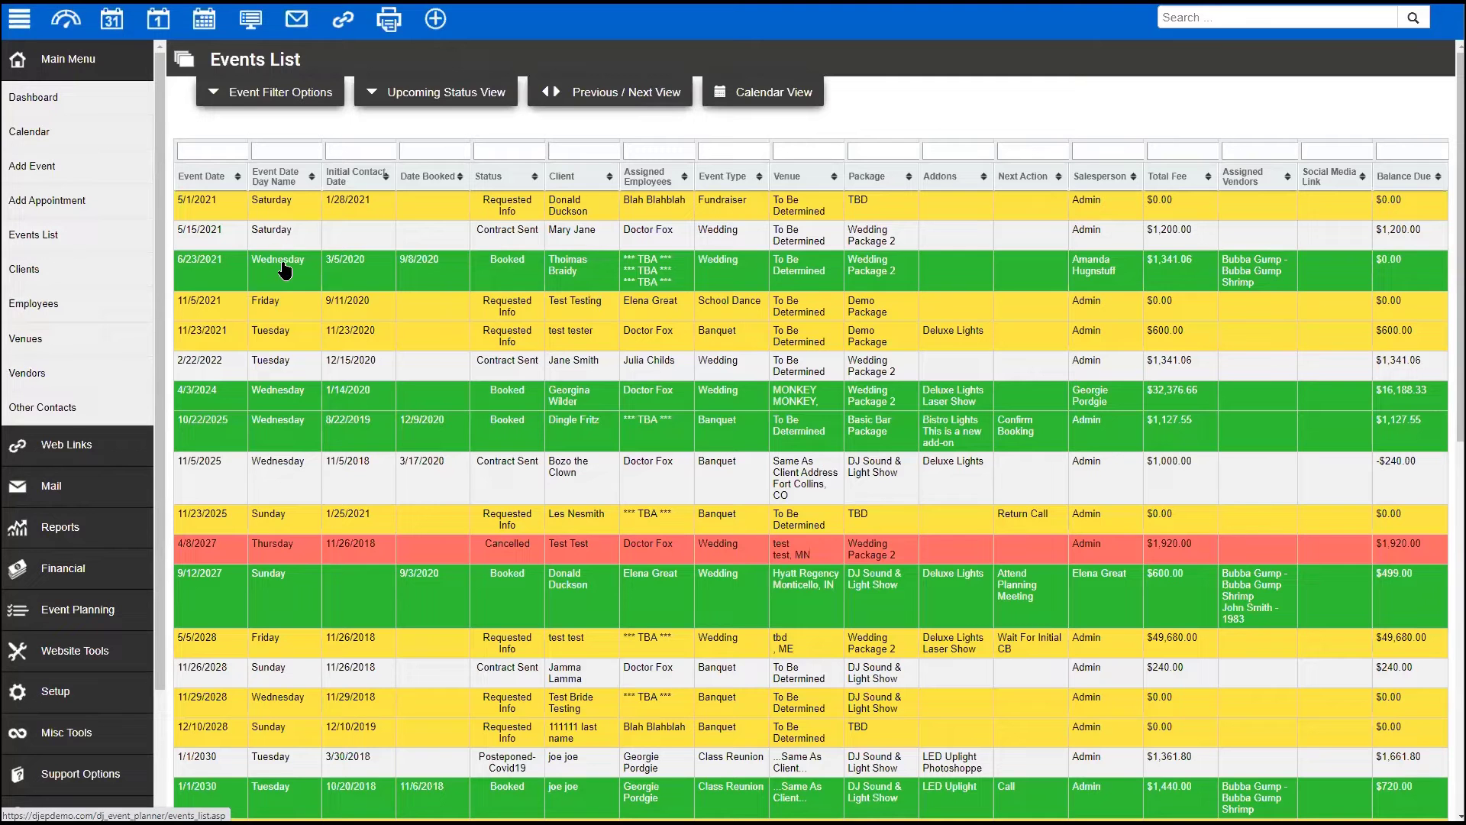
{"action": "left_click", "coordinate": [441, 291]}
{"action": "scroll", "coordinate": [546, 307], "scroll_direction": "down", "scroll_amount": 1}
{"action": "scroll", "coordinate": [649, 413], "scroll_direction": "up", "scroll_amount": 3}
{"action": "scroll", "coordinate": [752, 332], "scroll_direction": "down", "scroll_amount": 1}
{"action": "scroll", "coordinate": [758, 329], "scroll_direction": "down", "scroll_amount": 1}
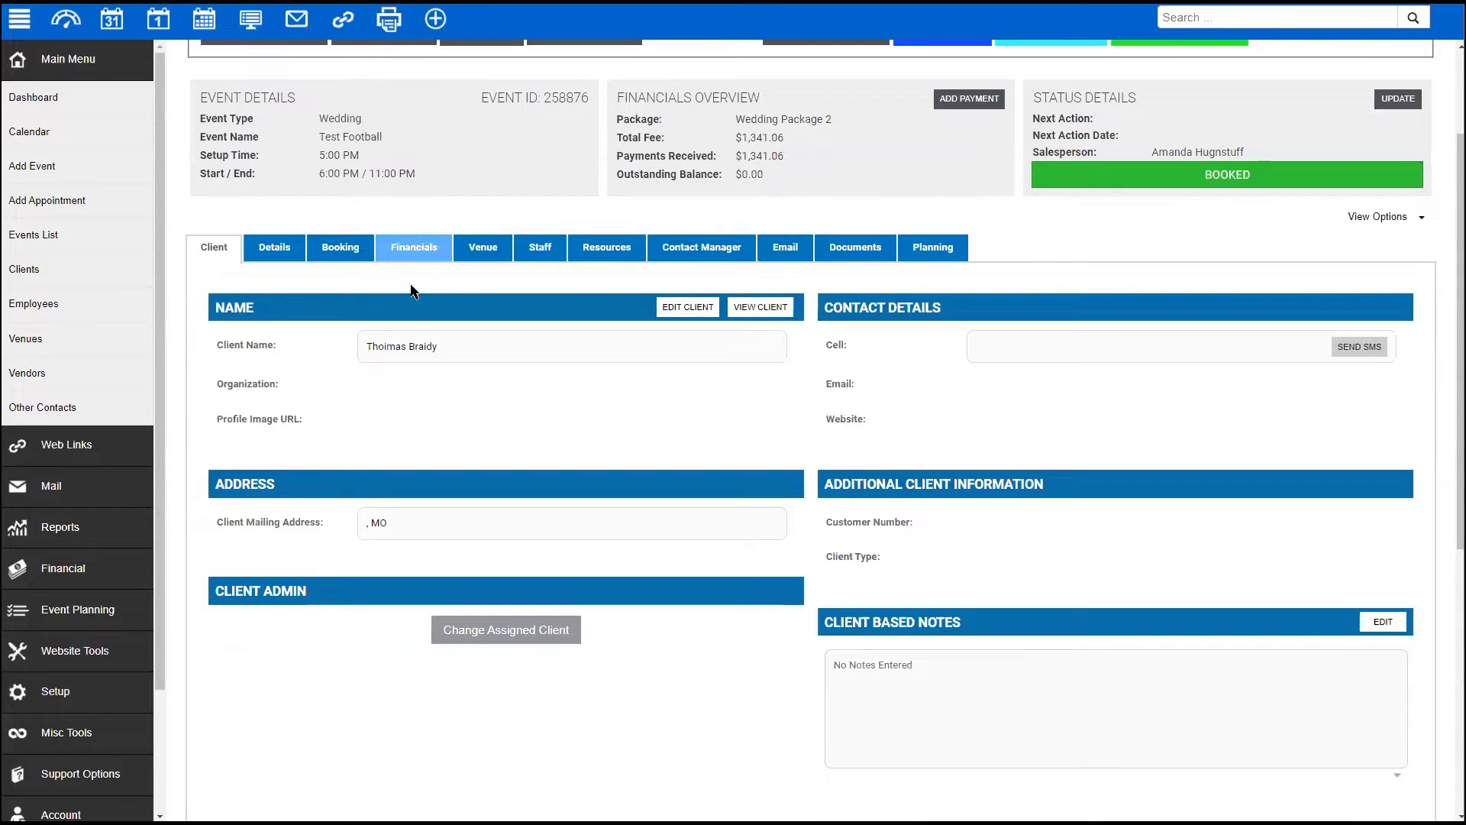
{"action": "left_click_drag", "start_coordinate": [813, 153], "coordinate": [733, 139]}
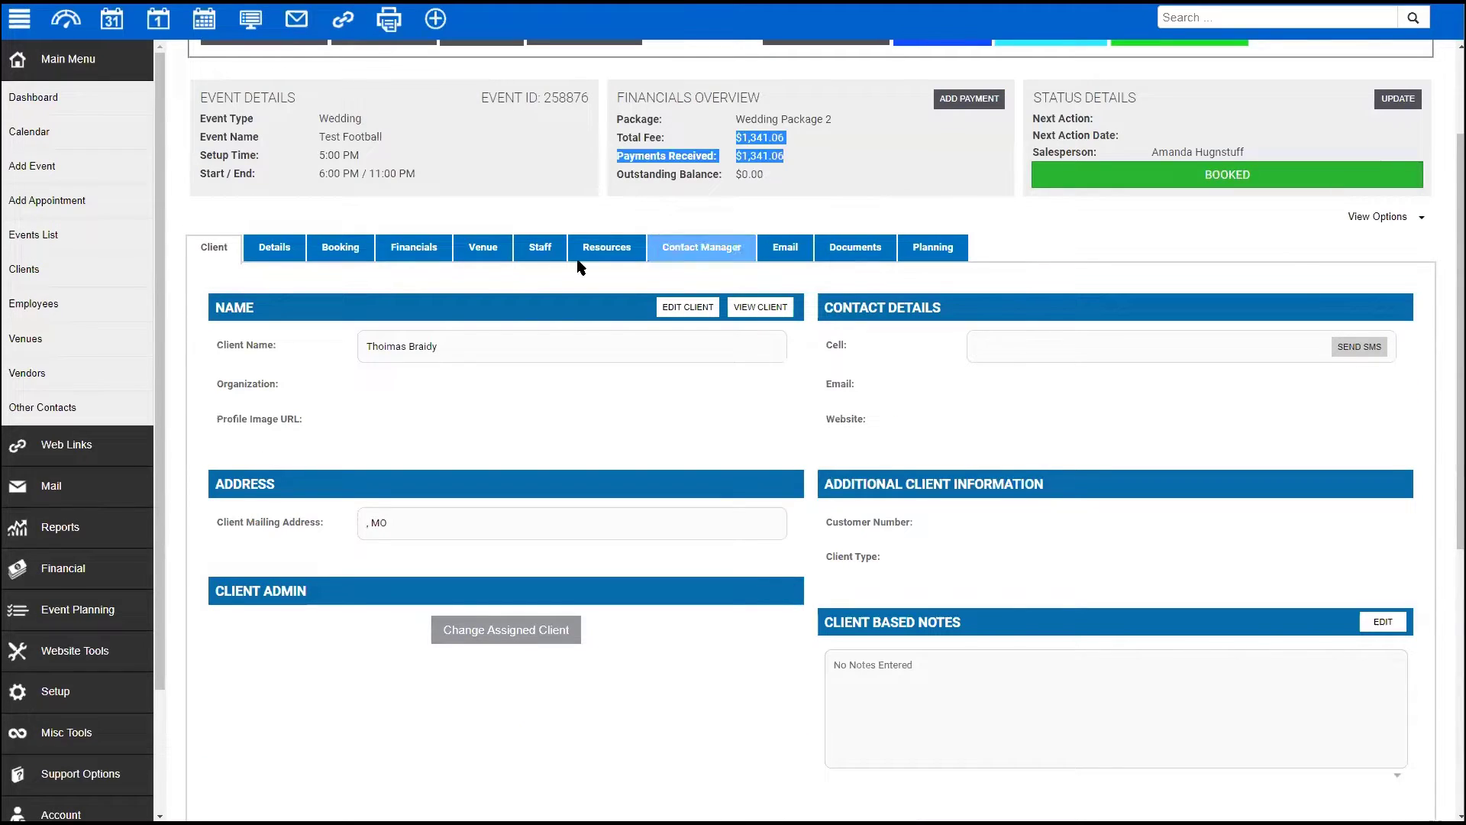
{"action": "left_click", "coordinate": [55, 691]}
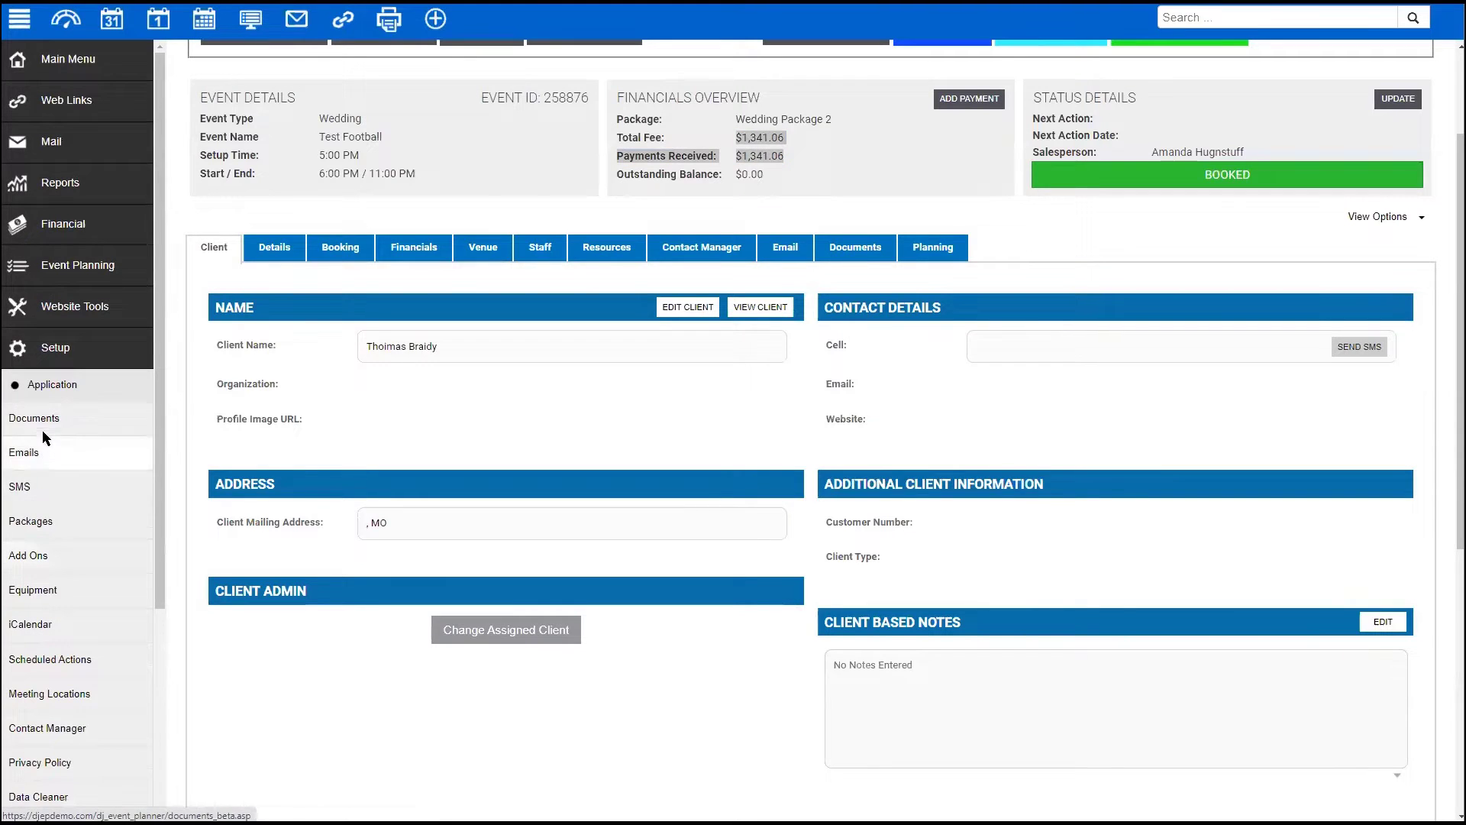
{"action": "left_click", "coordinate": [57, 384]}
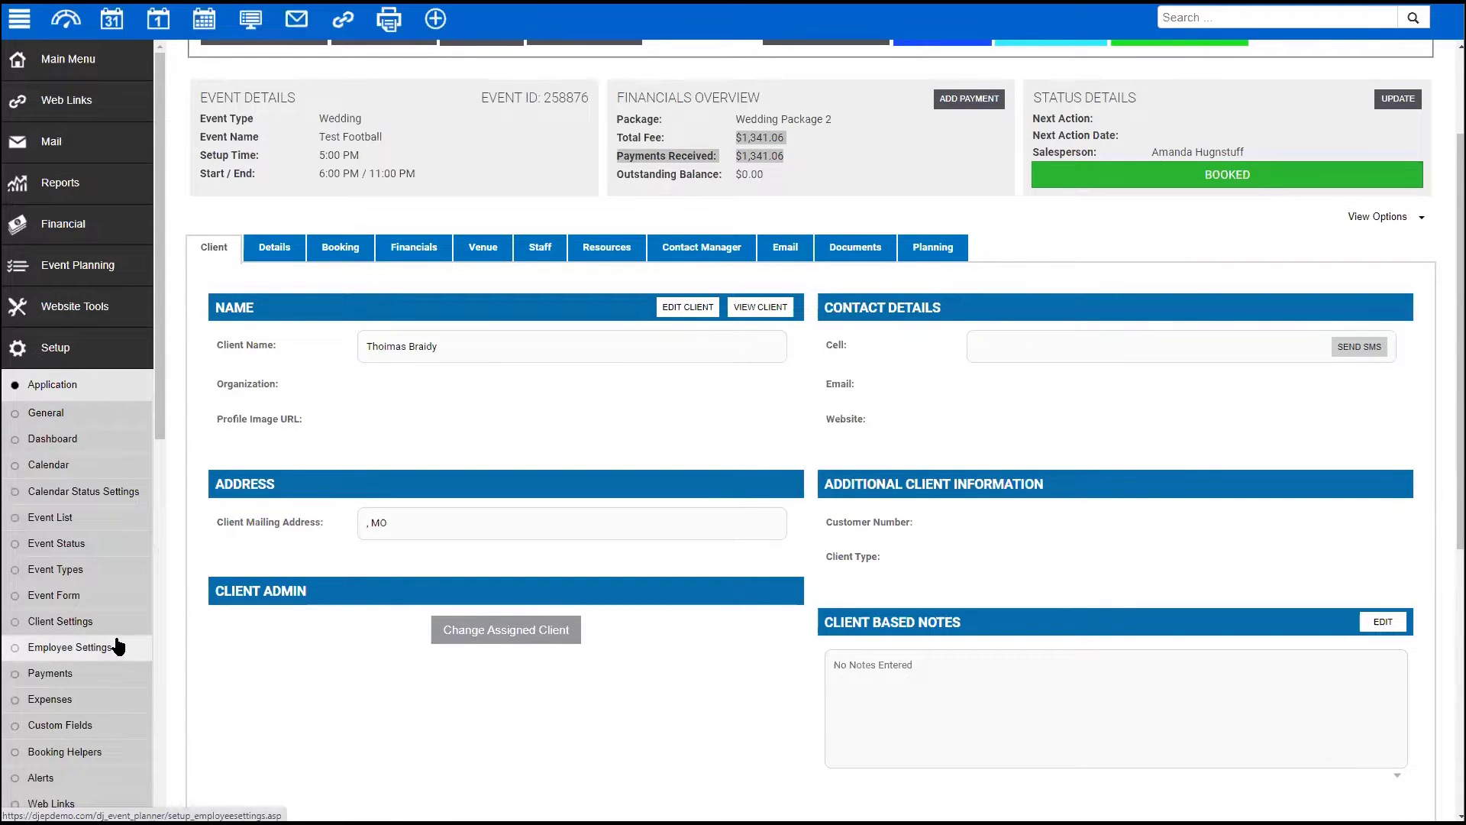
{"action": "left_click", "coordinate": [71, 648]}
{"action": "left_click", "coordinate": [1179, 189]}
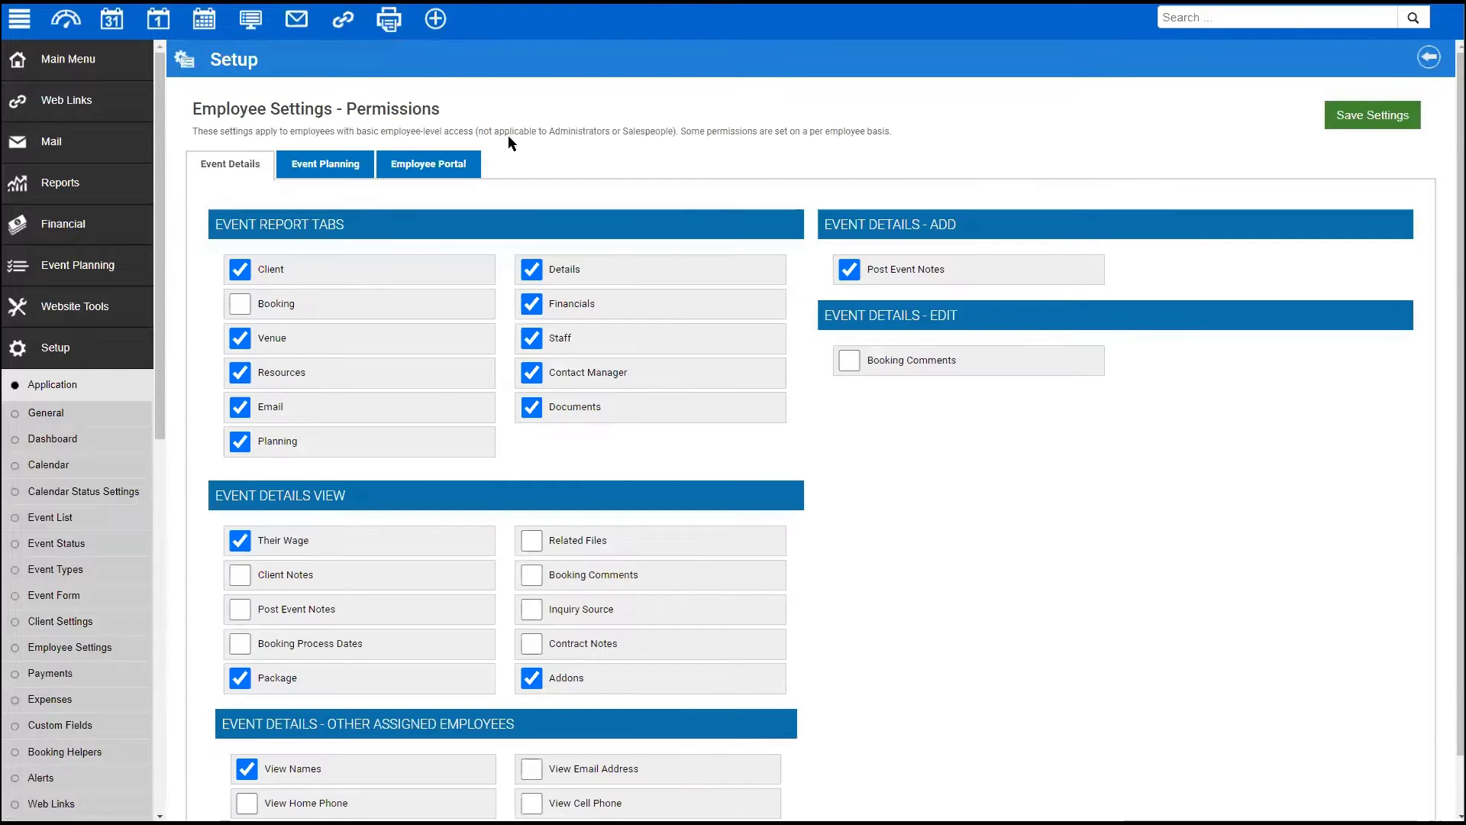
- On Event Planning permissions, toggle Limit Editing and client-visible notes editing on and back off
{"action": "left_click", "coordinate": [330, 166]}
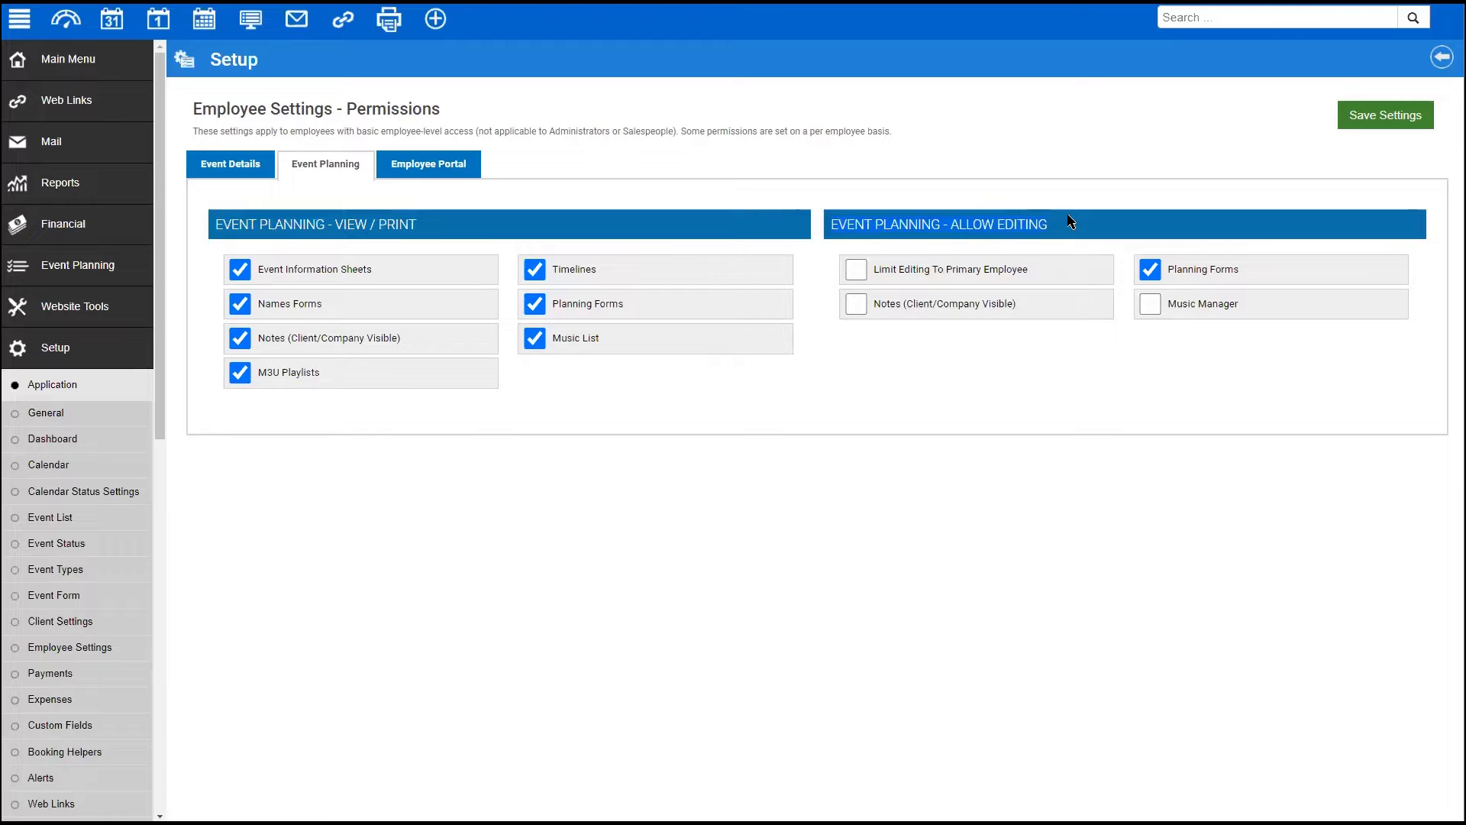
{"action": "left_click", "coordinate": [856, 269]}
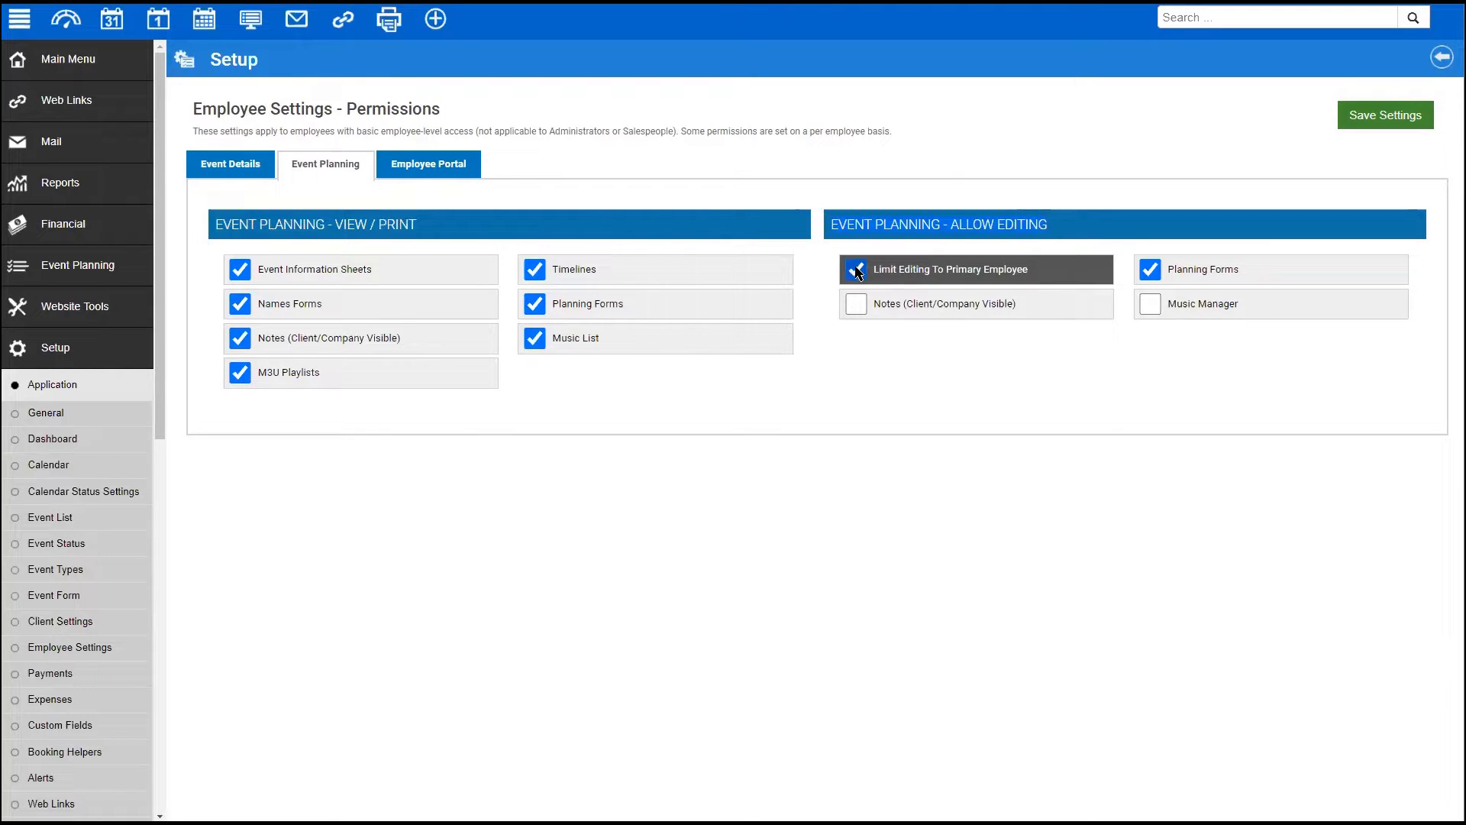
{"action": "left_click", "coordinate": [856, 271]}
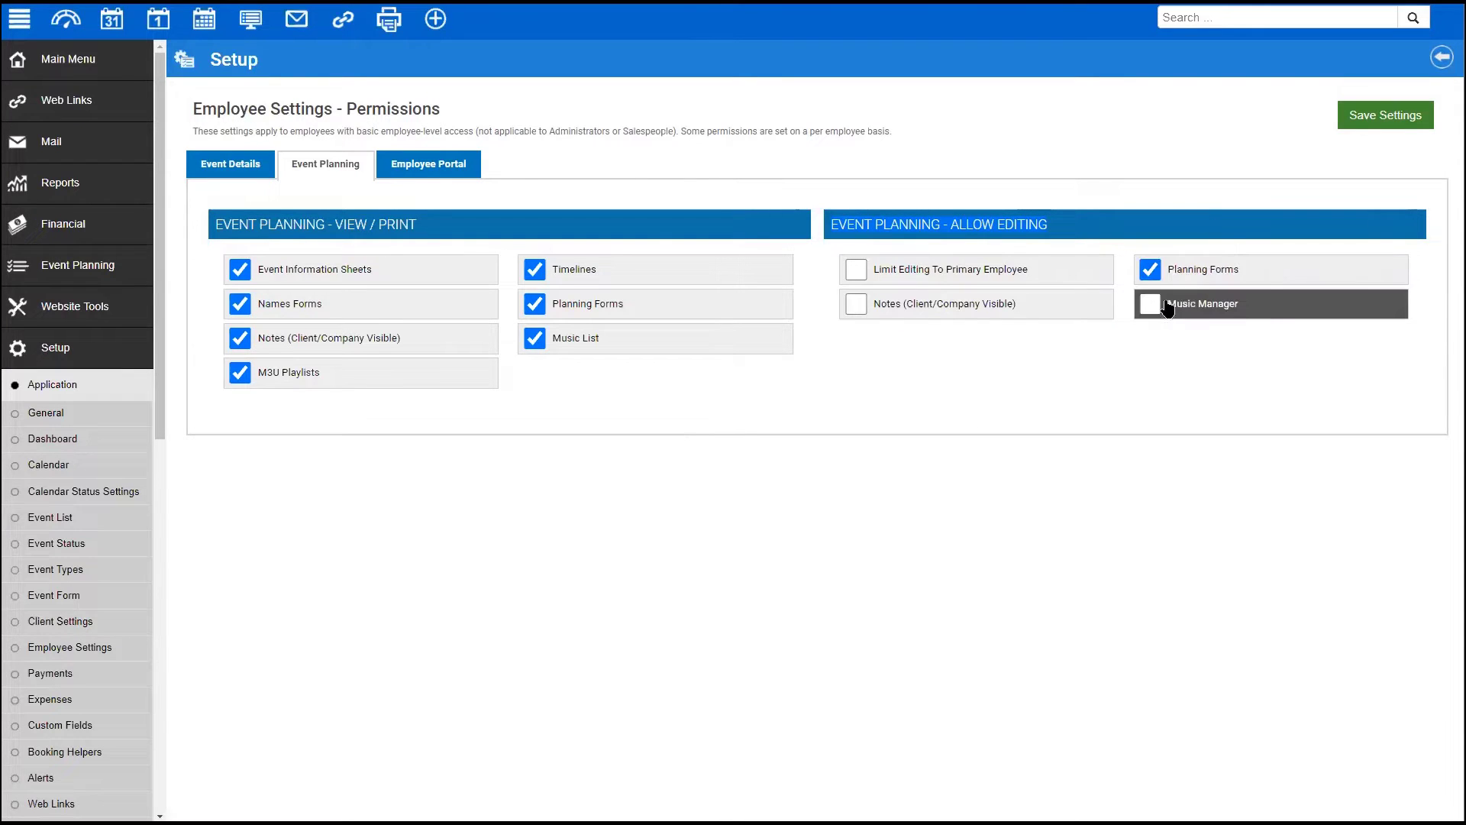
{"action": "left_click", "coordinate": [857, 306]}
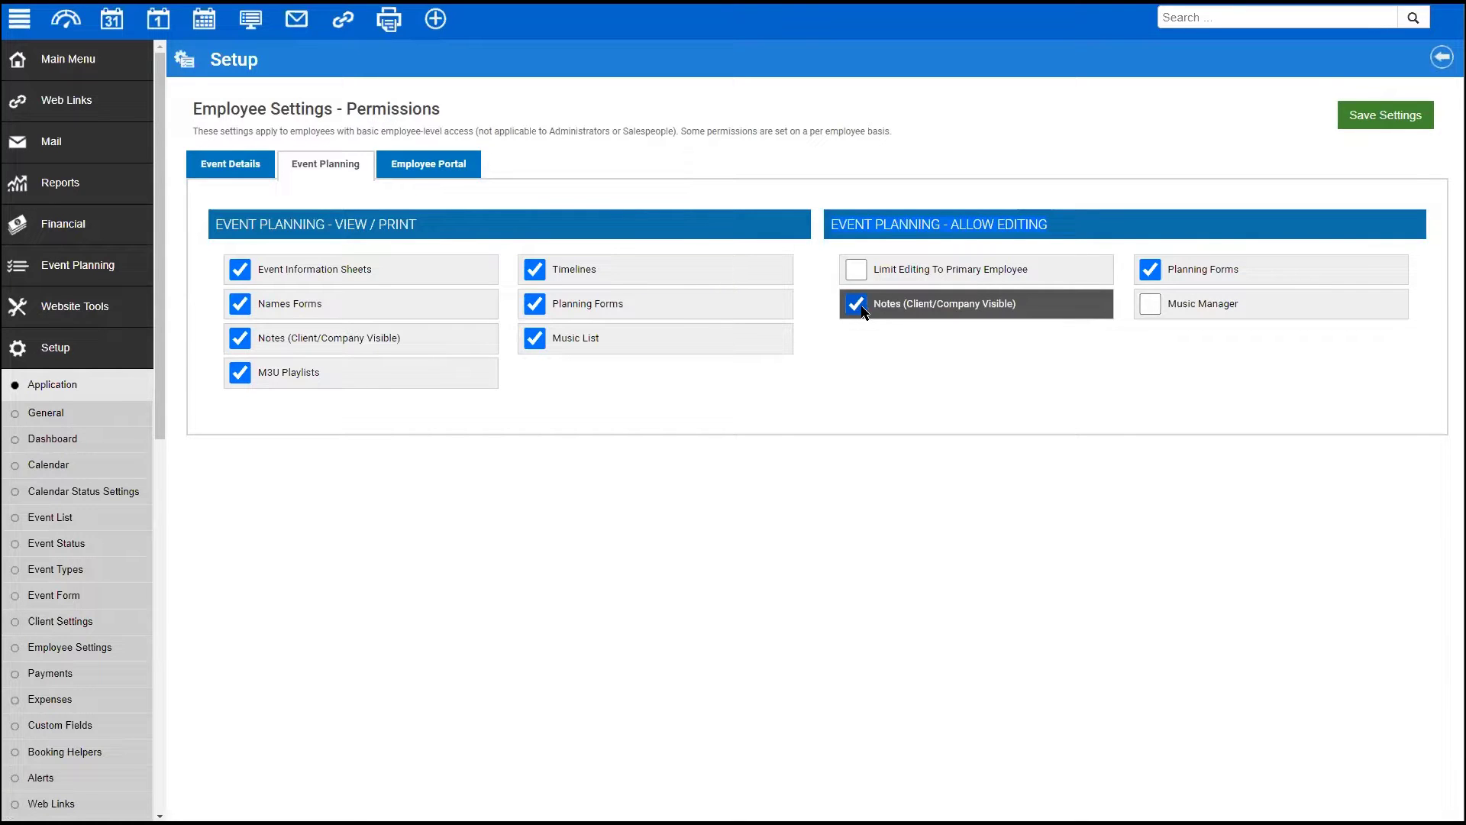
{"action": "left_click", "coordinate": [858, 305]}
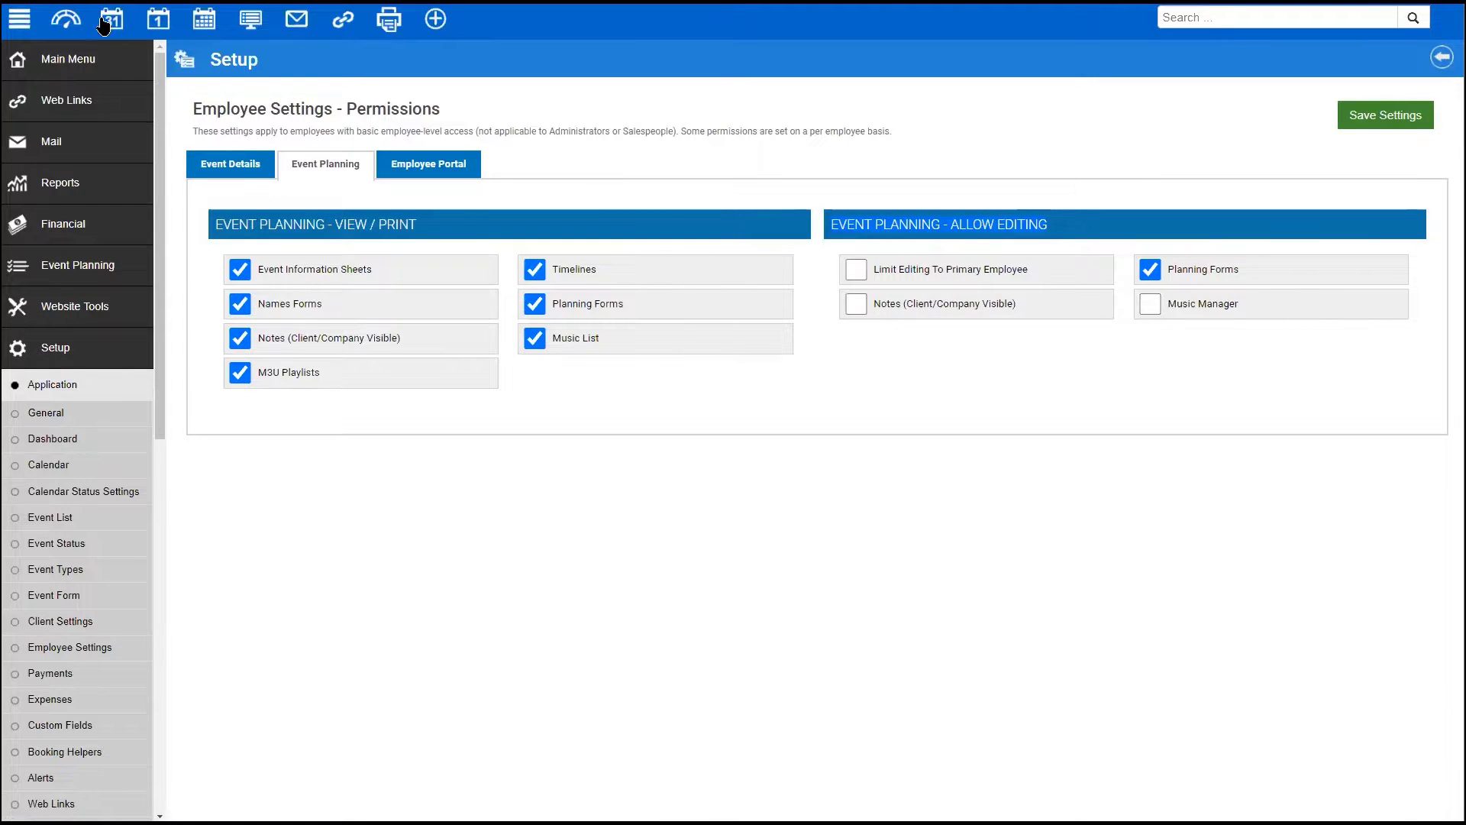
- Open the Test Football wedding from the Events List
{"action": "left_click", "coordinate": [66, 58]}
{"action": "left_click", "coordinate": [48, 237]}
{"action": "left_click", "coordinate": [491, 269]}
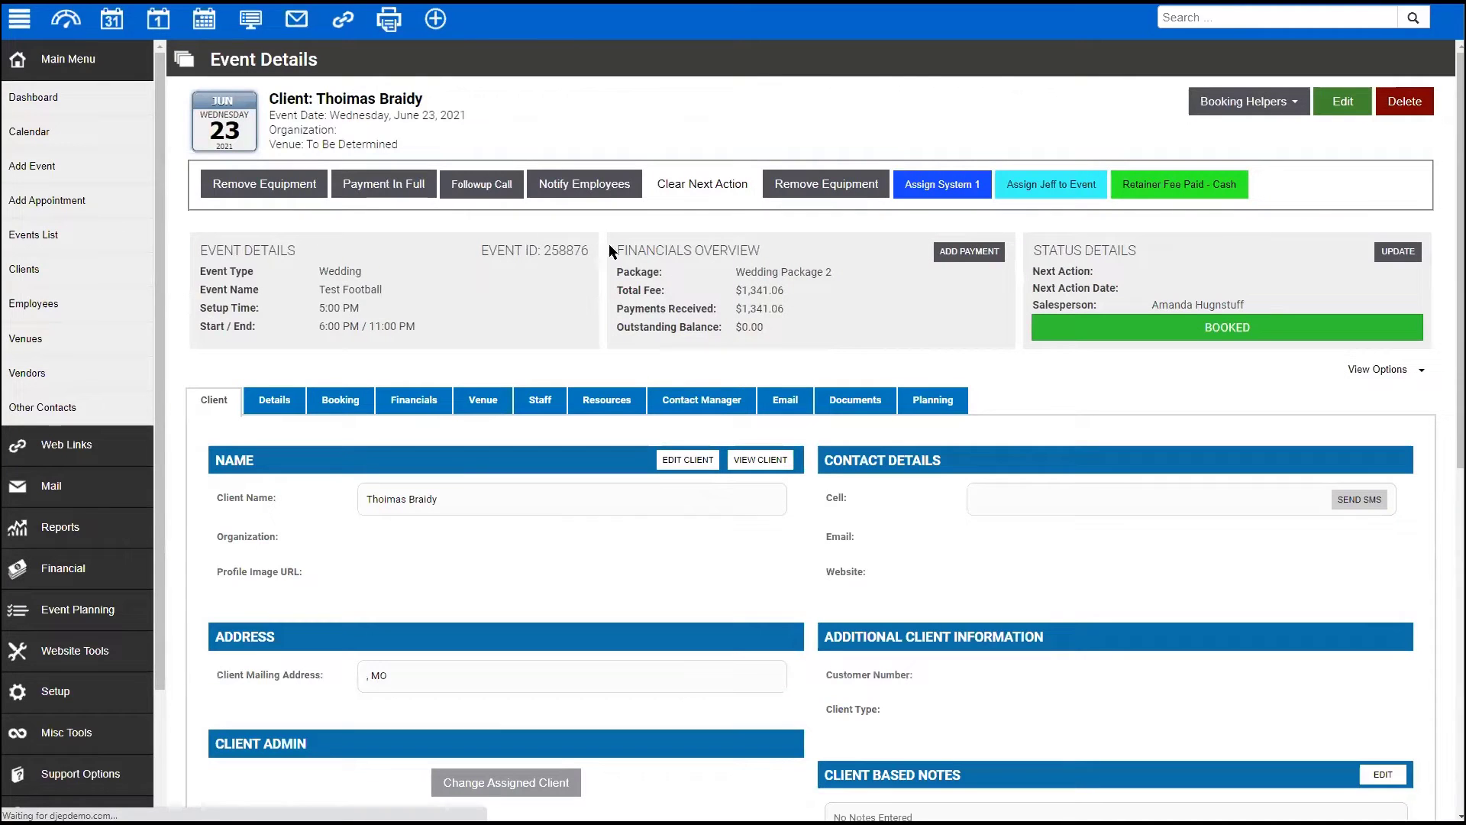
- Review the event's planning information, expanding the Planning Forms and Notes sections
{"action": "left_click", "coordinate": [947, 400]}
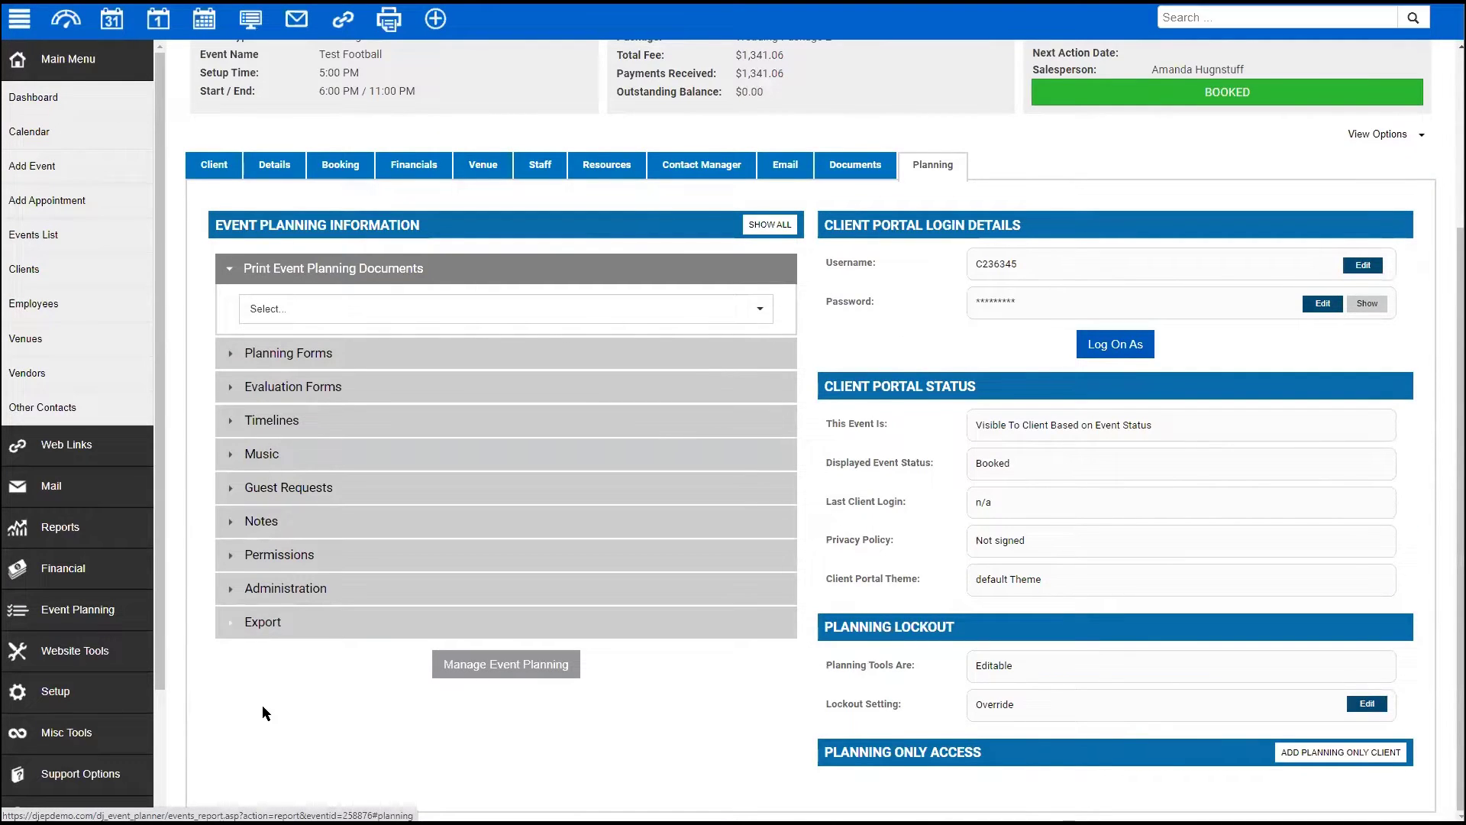
{"action": "left_click", "coordinate": [347, 353]}
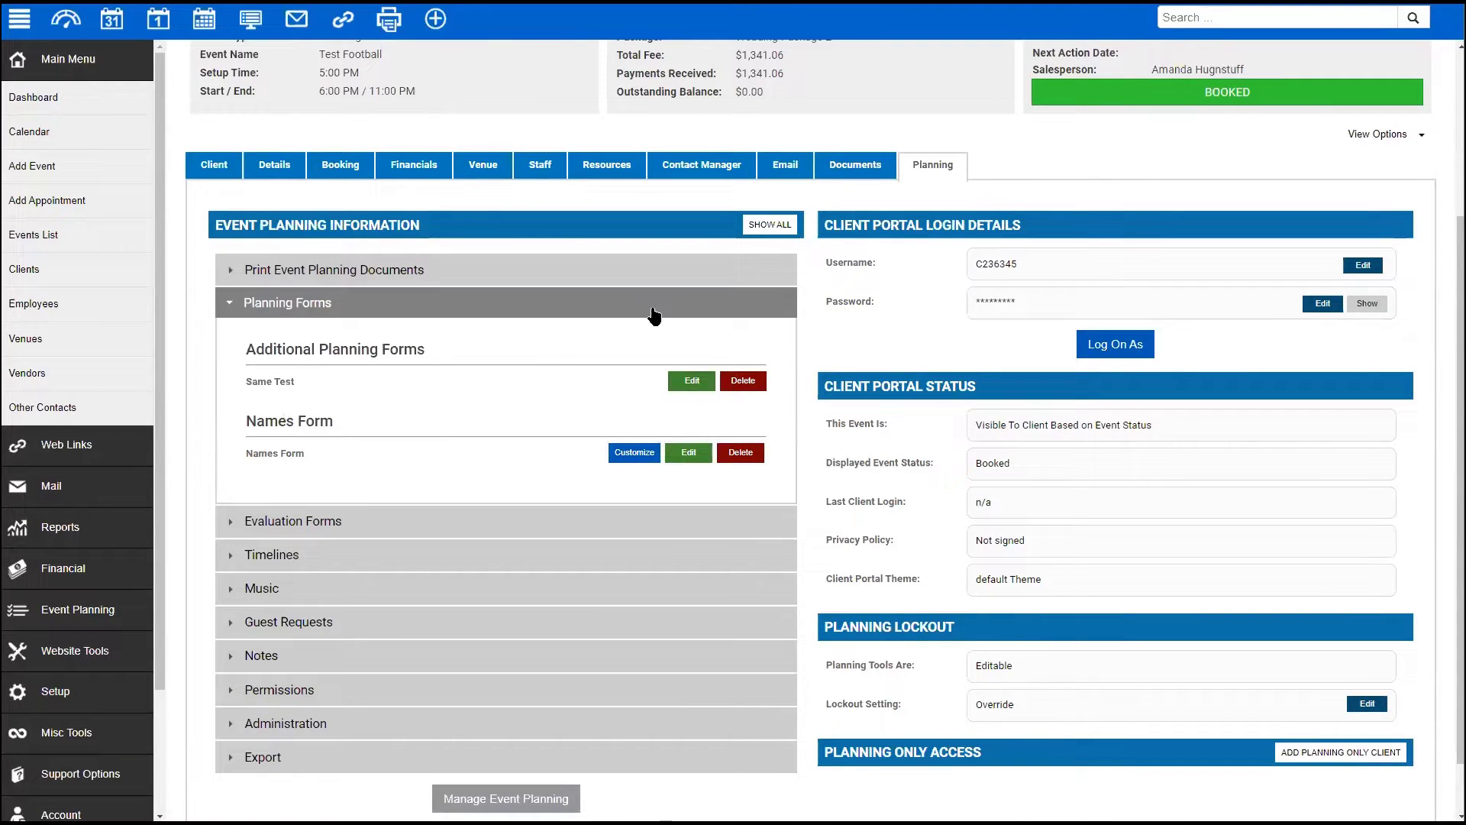
{"action": "left_click", "coordinate": [321, 657]}
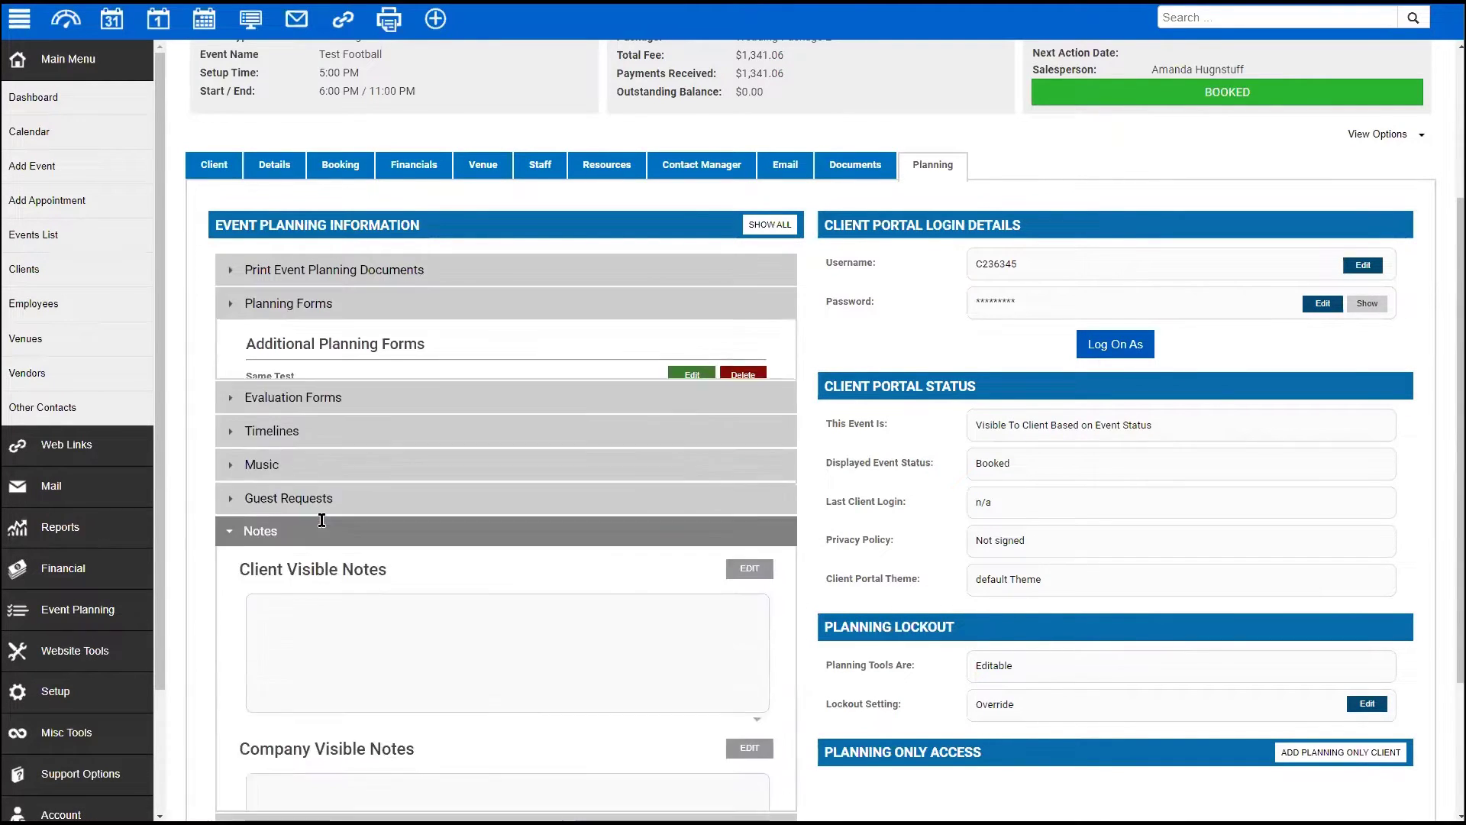
{"action": "scroll", "coordinate": [355, 553], "scroll_direction": "down", "scroll_amount": 3}
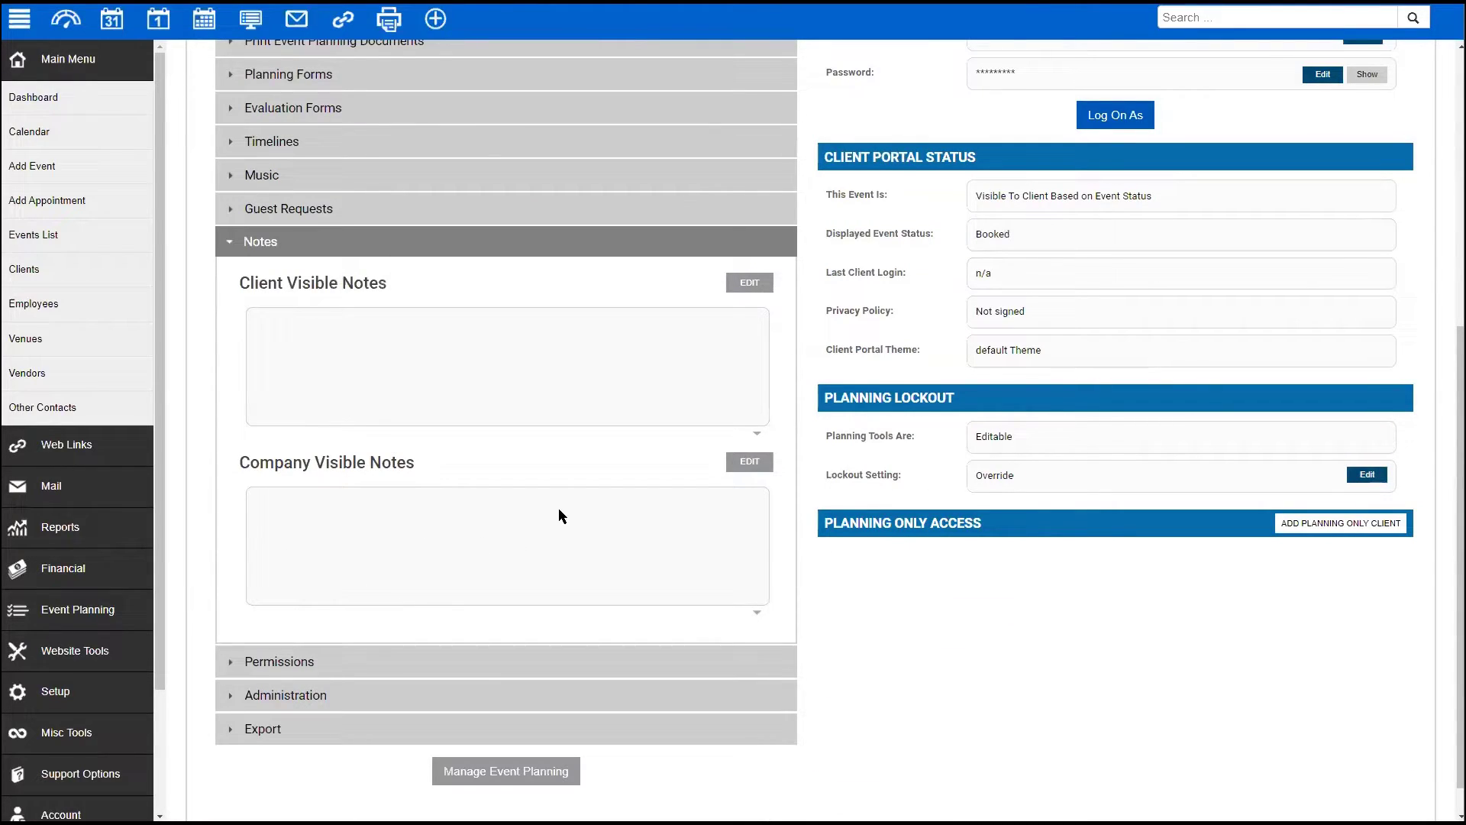
- Go to Setup > Application > Employee Settings
{"action": "left_click", "coordinate": [74, 568]}
{"action": "left_click", "coordinate": [51, 578]}
{"action": "left_click", "coordinate": [51, 384]}
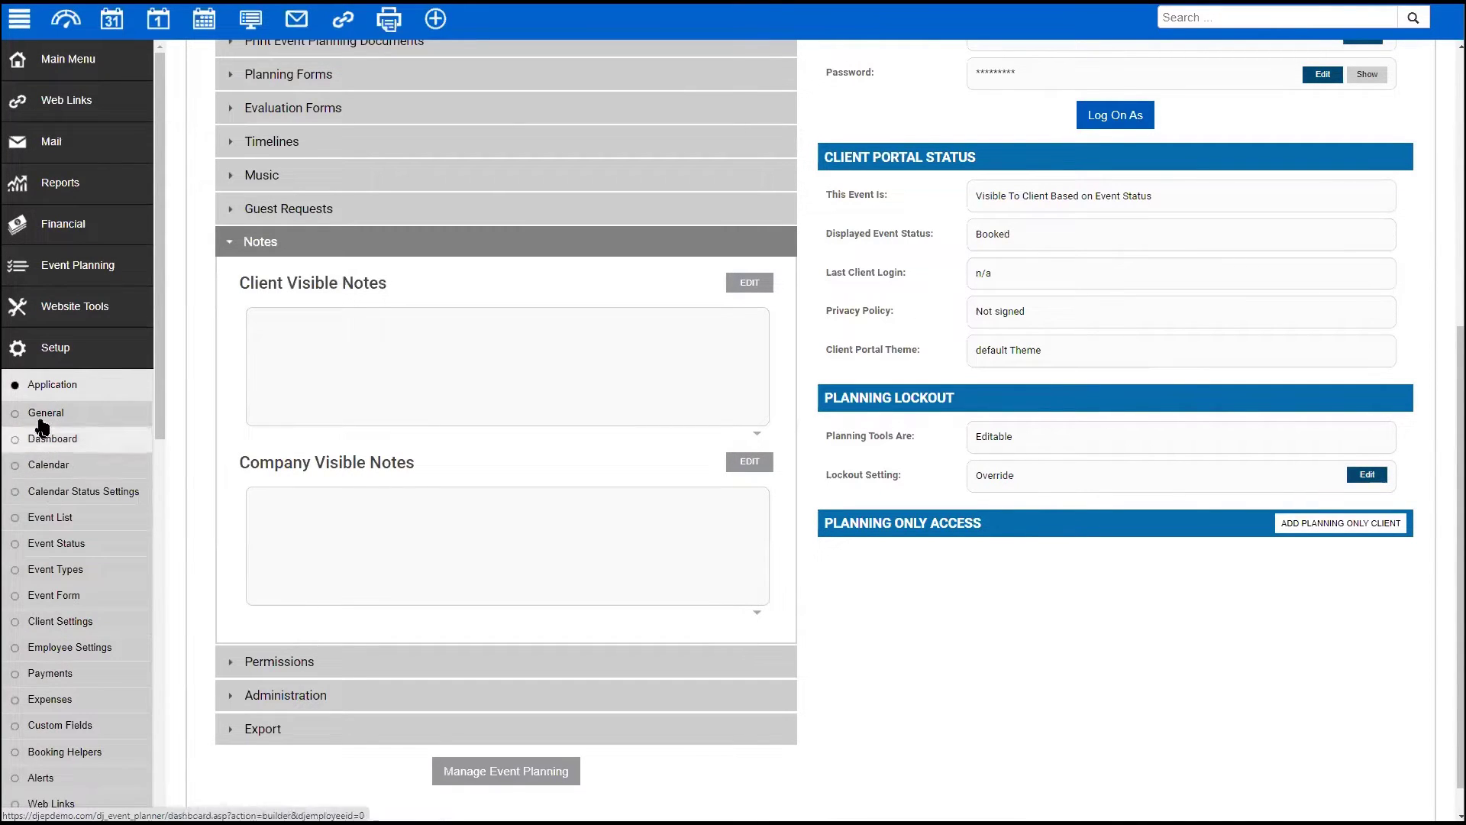
{"action": "scroll", "coordinate": [33, 605], "scroll_direction": "down", "scroll_amount": 1}
{"action": "left_click", "coordinate": [67, 573]}
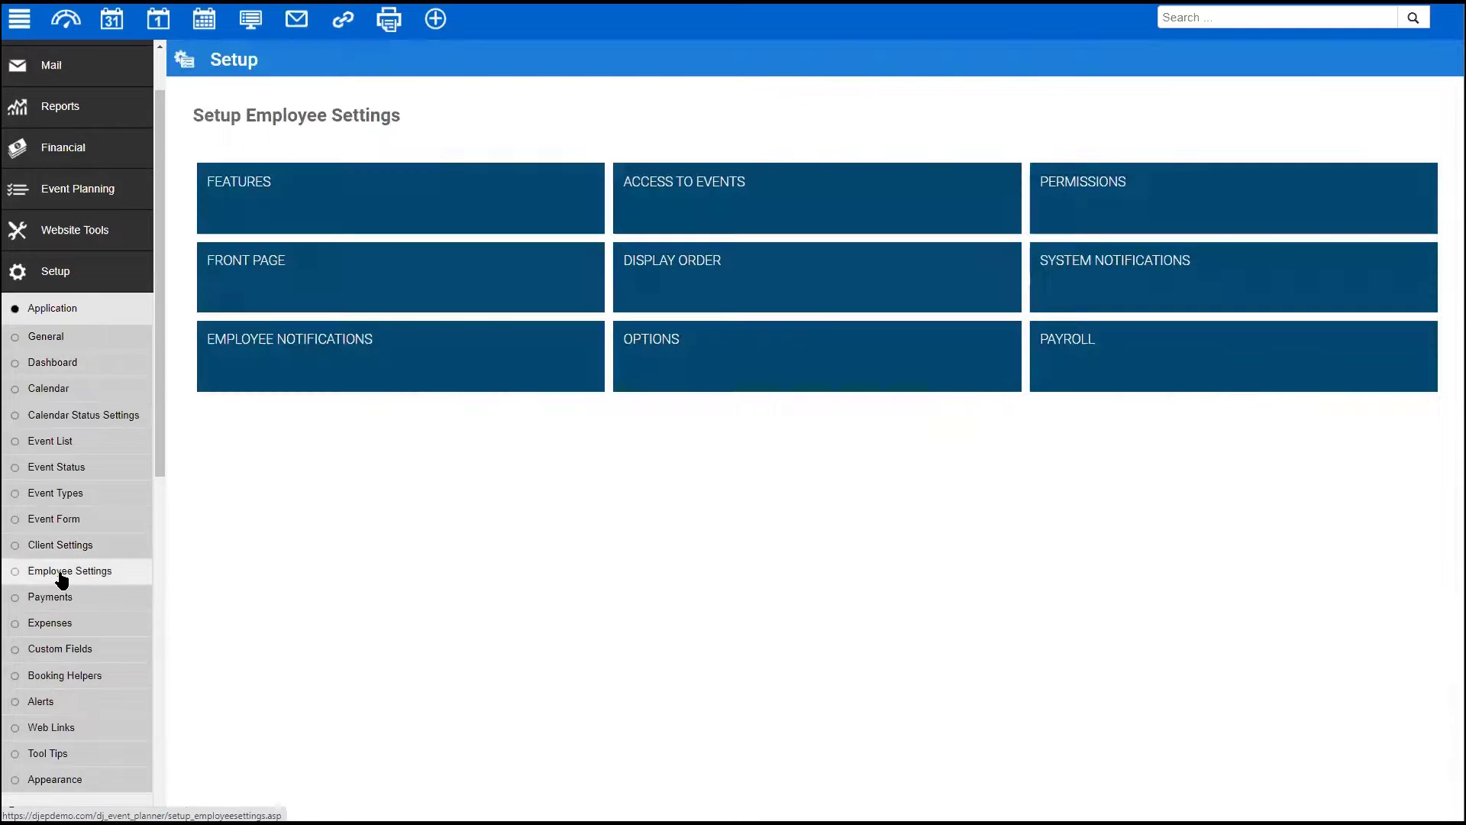
- Bring up the Employee Portal field permissions under Permissions
{"action": "left_click", "coordinate": [1139, 211]}
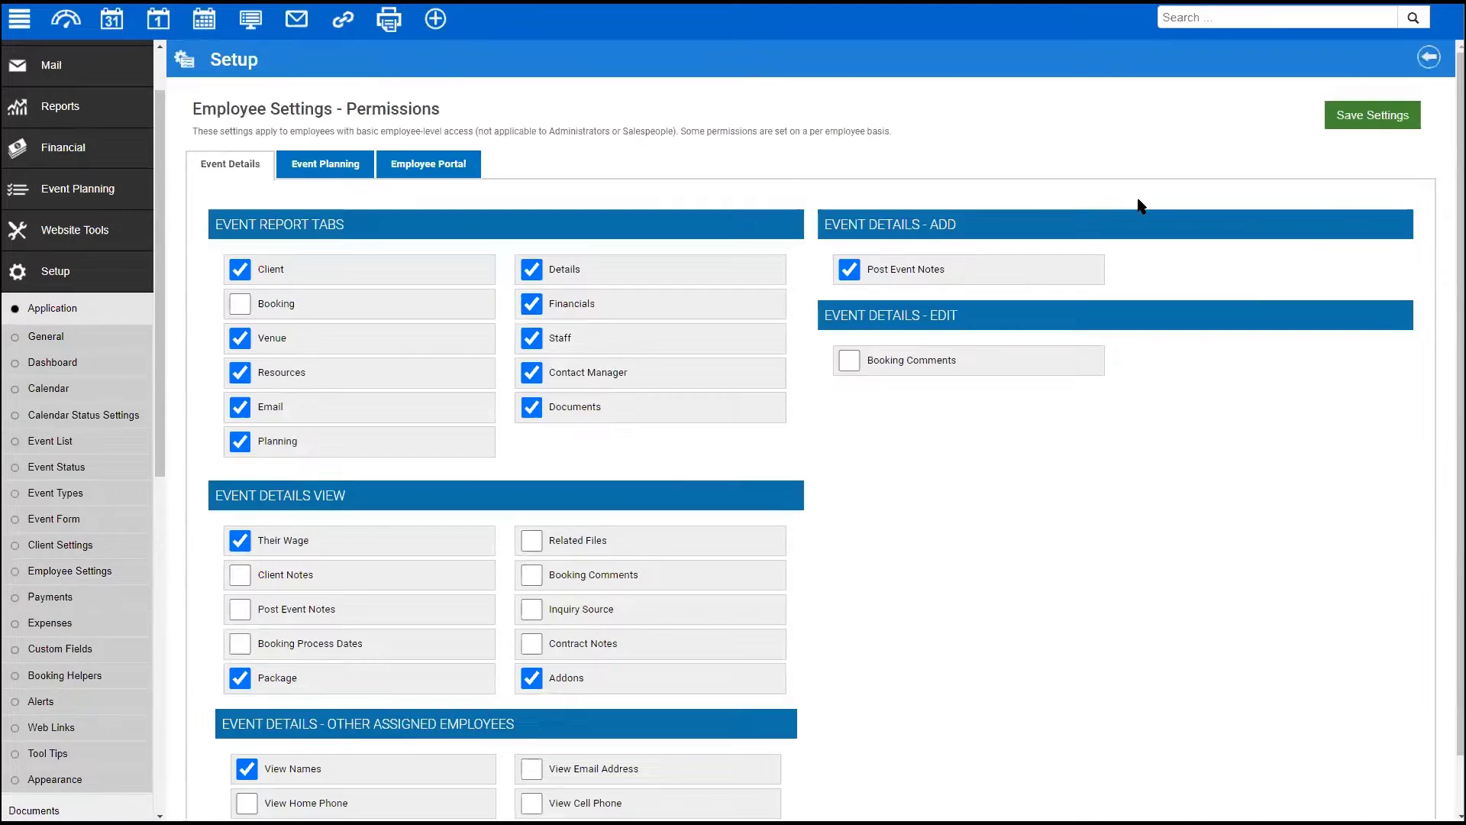
{"action": "left_click", "coordinate": [442, 160]}
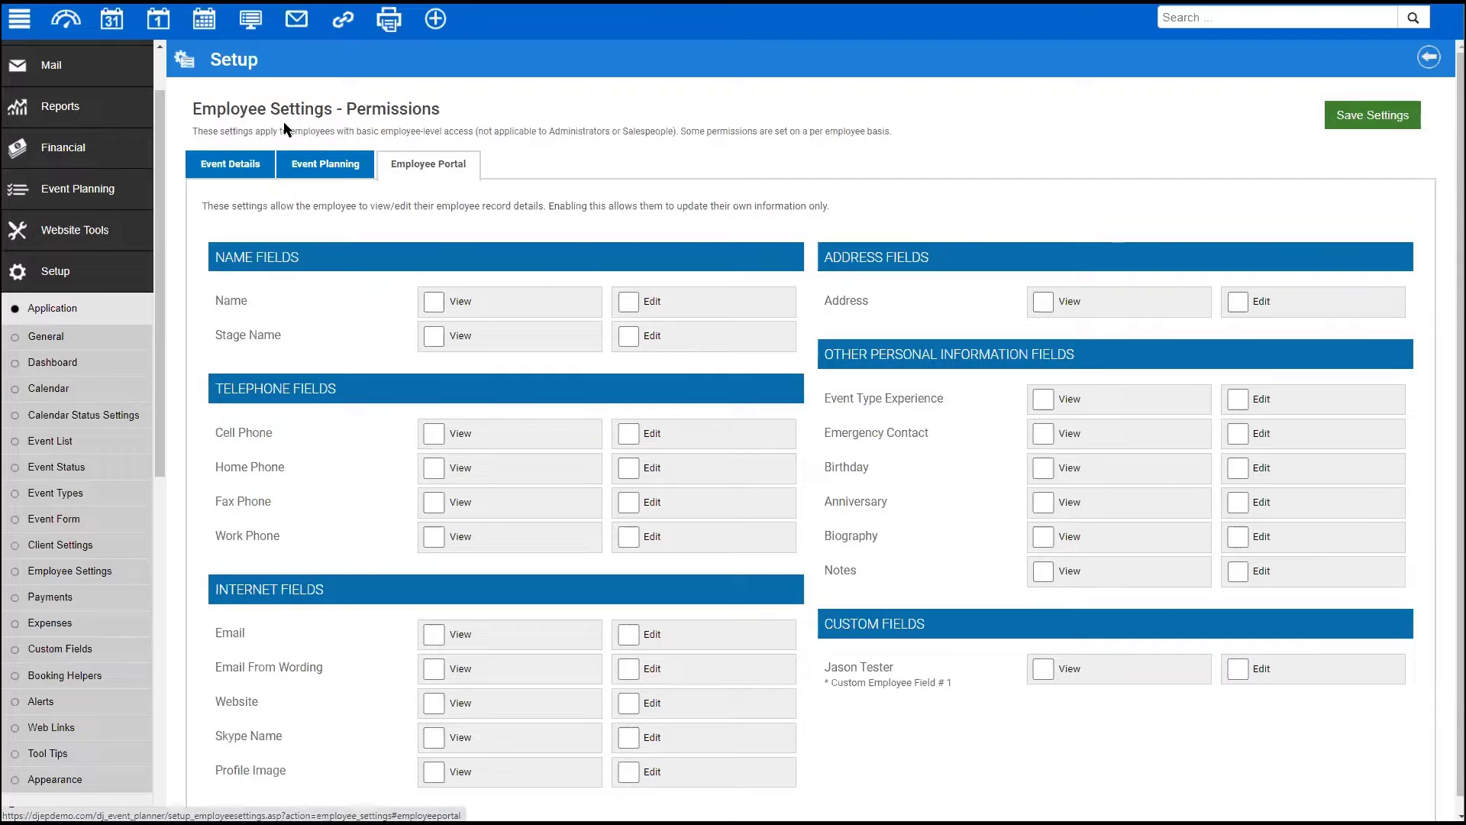
{"action": "left_click_drag", "start_coordinate": [206, 106], "coordinate": [462, 122]}
{"action": "left_click", "coordinate": [493, 182]}
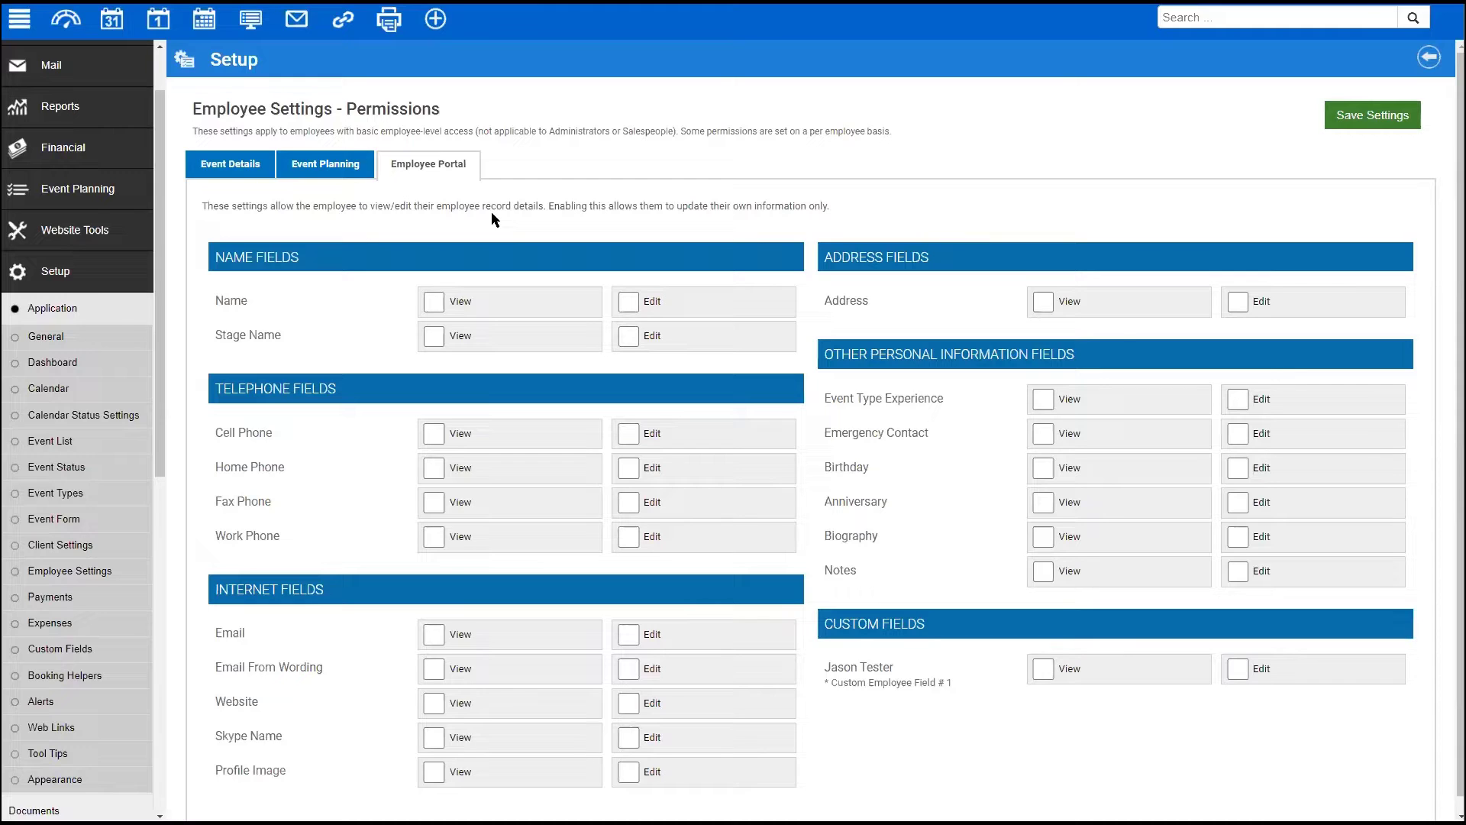
- Enable View for Name, Stage Name, and the cell, home, fax and work phones
{"action": "left_click", "coordinate": [432, 303]}
{"action": "left_click", "coordinate": [433, 335]}
{"action": "left_click", "coordinate": [433, 434]}
{"action": "left_click", "coordinate": [432, 470]}
{"action": "left_click", "coordinate": [432, 504]}
{"action": "left_click", "coordinate": [432, 537]}
- Enable Edit for Name, Stage Name, and the cell, home, fax and work phones
{"action": "left_click", "coordinate": [629, 305]}
{"action": "left_click", "coordinate": [628, 338]}
{"action": "left_click", "coordinate": [629, 435]}
{"action": "left_click", "coordinate": [628, 469]}
{"action": "left_click_drag", "start_coordinate": [629, 536], "coordinate": [665, 536]}
{"action": "left_click", "coordinate": [628, 503]}
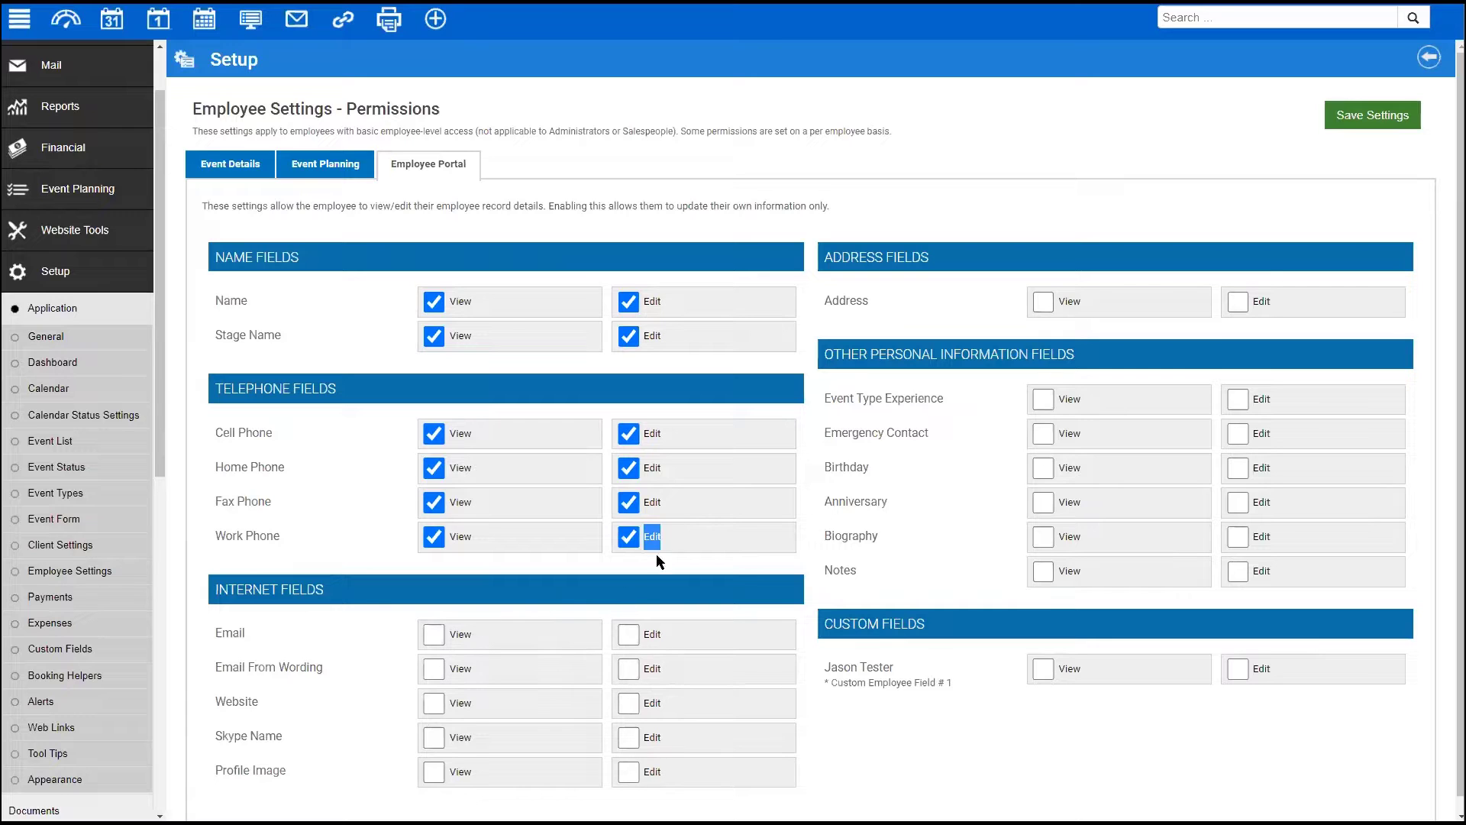
- Save the portal permissions and log on as an employee from the Employees list
{"action": "left_click", "coordinate": [1369, 120]}
{"action": "left_click", "coordinate": [51, 65]}
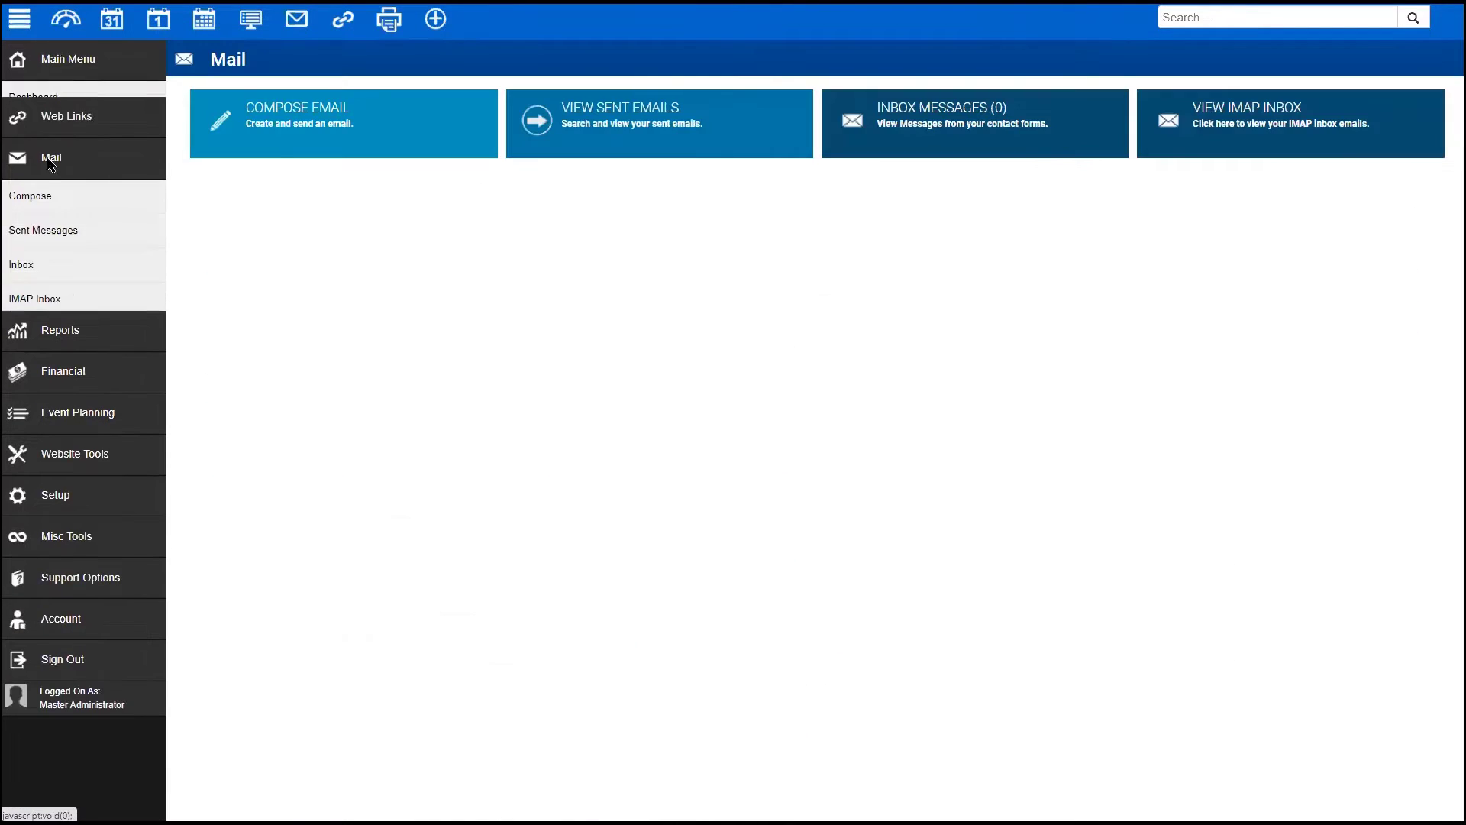
{"action": "left_click", "coordinate": [68, 58]}
{"action": "left_click", "coordinate": [33, 304]}
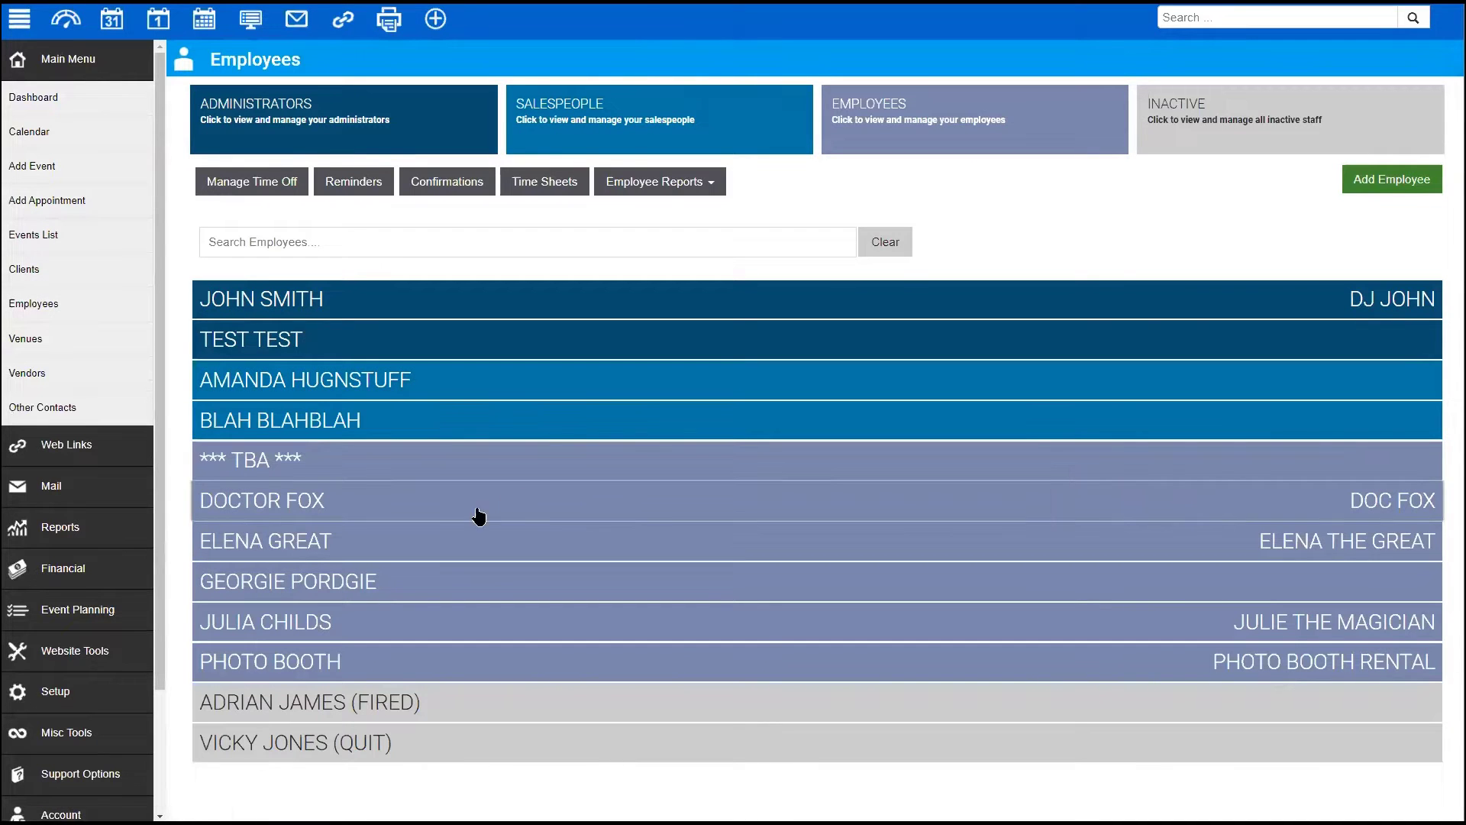
{"action": "left_click", "coordinate": [1224, 494]}
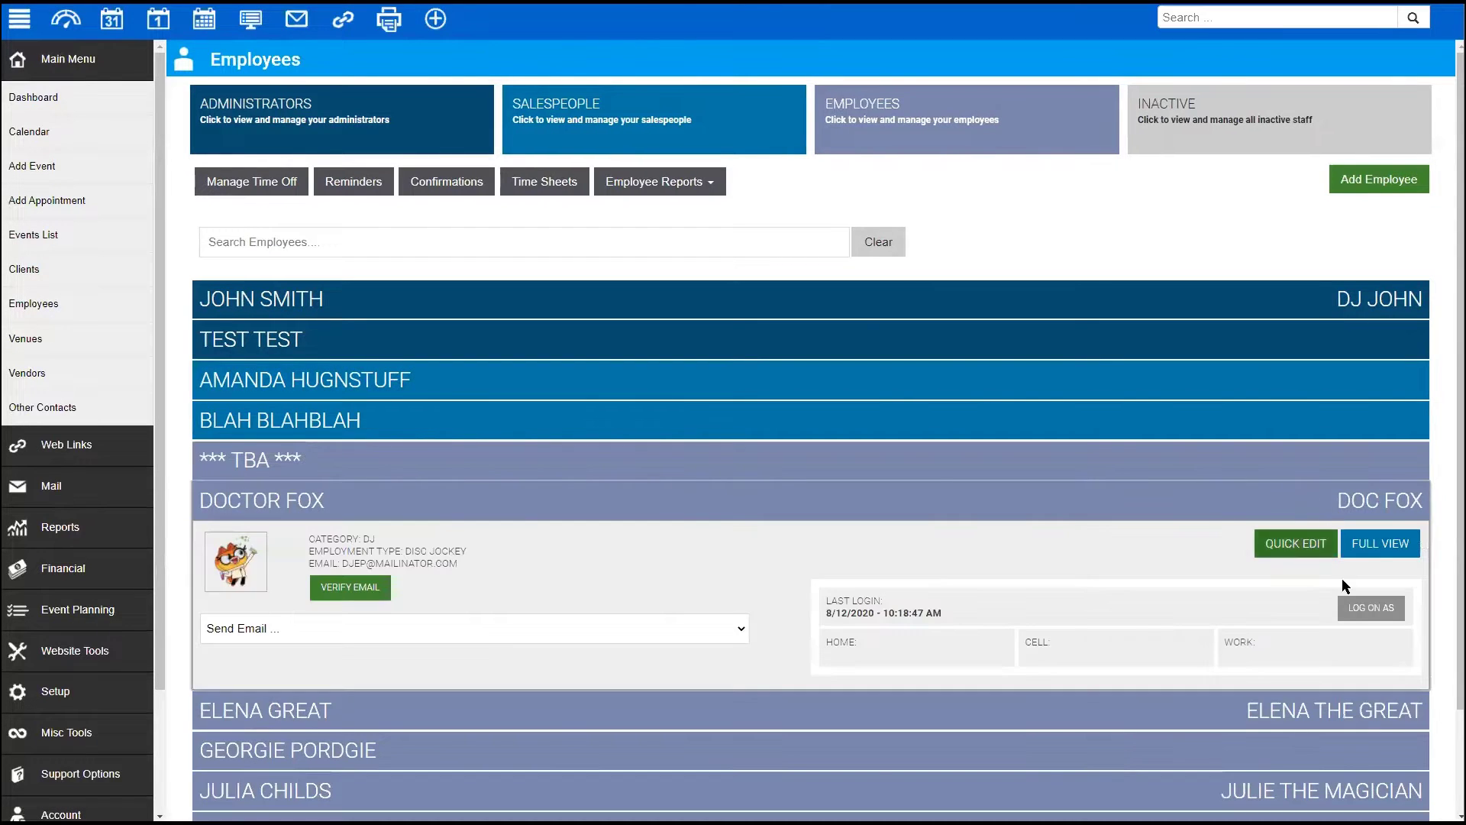
{"action": "left_click", "coordinate": [1367, 609]}
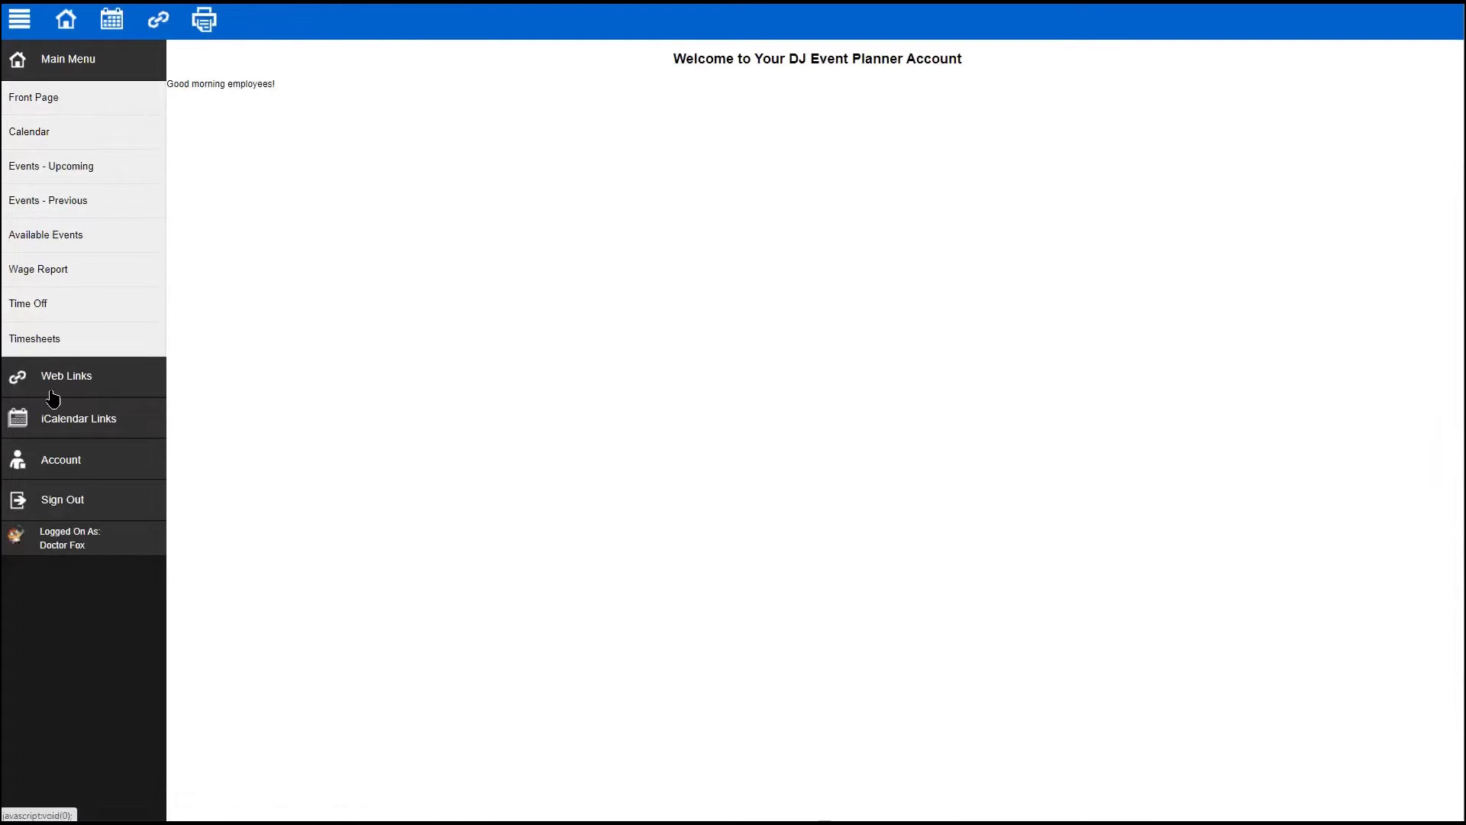
- Check the employee's account profile and Edit Profile form, then sign out
{"action": "left_click", "coordinate": [60, 460]}
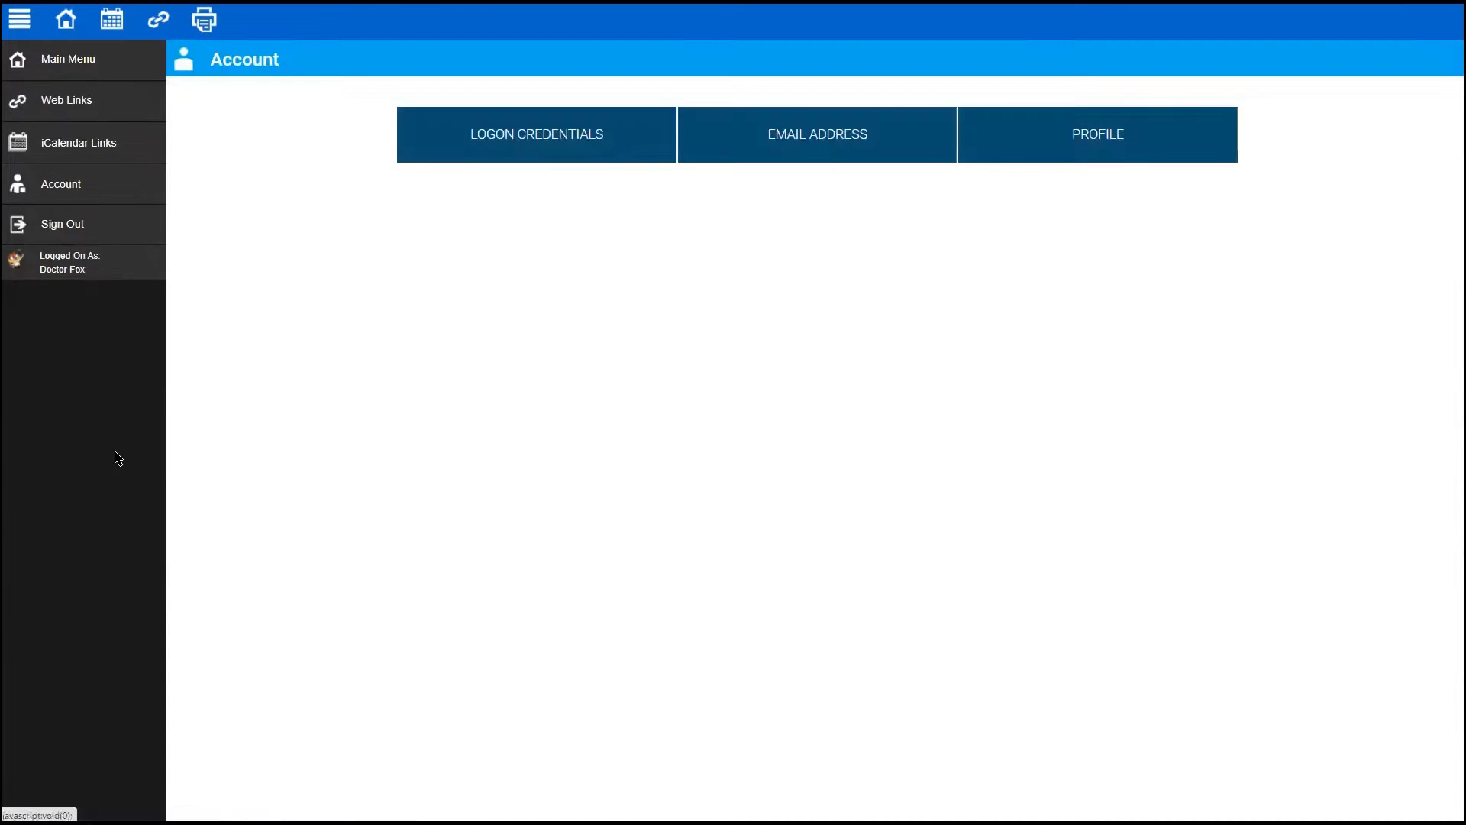
{"action": "left_click", "coordinate": [534, 134]}
{"action": "left_click", "coordinate": [914, 140]}
{"action": "left_click", "coordinate": [1083, 142]}
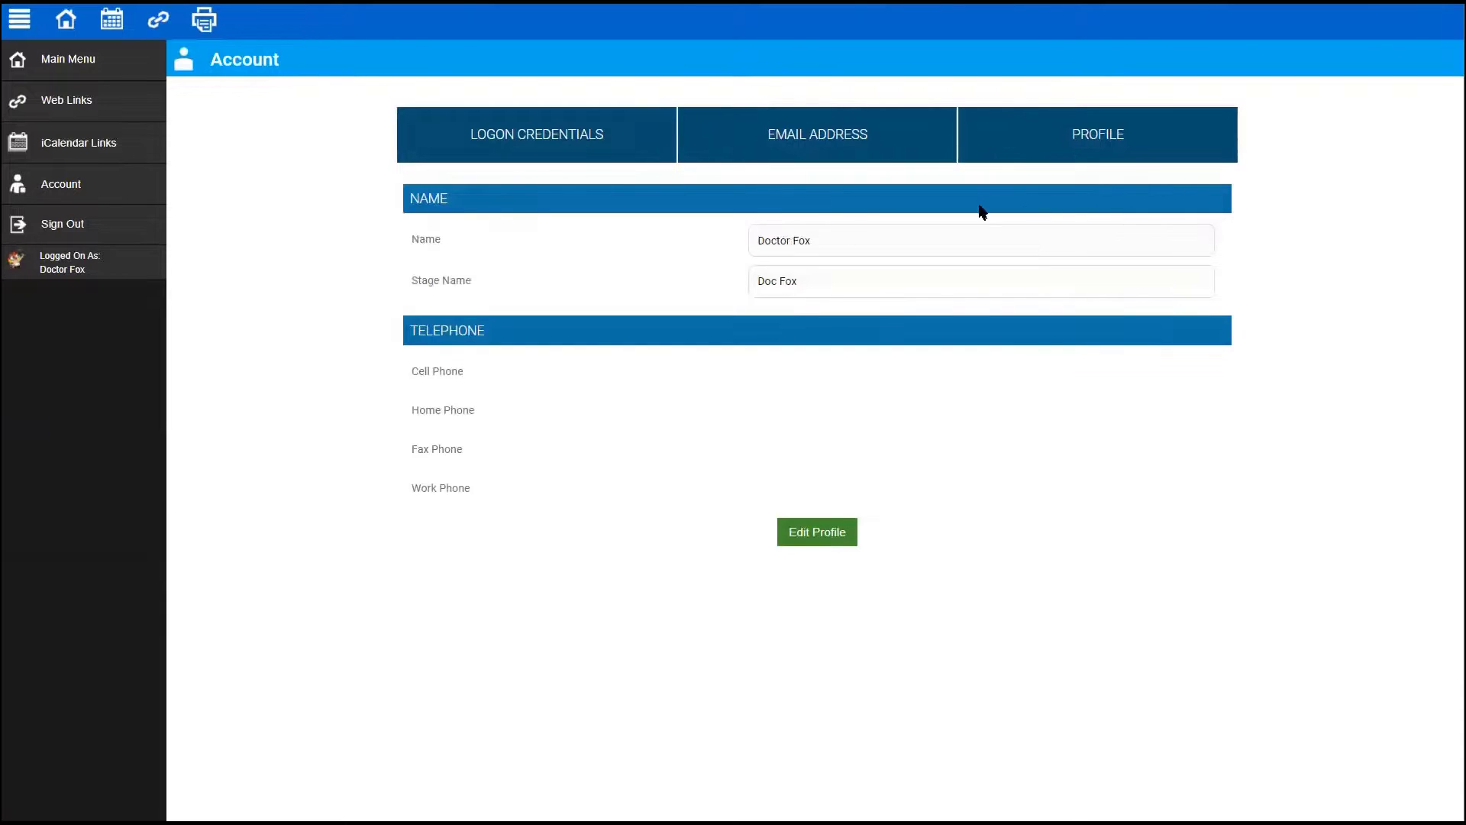
{"action": "left_click_drag", "start_coordinate": [460, 384], "coordinate": [600, 522]}
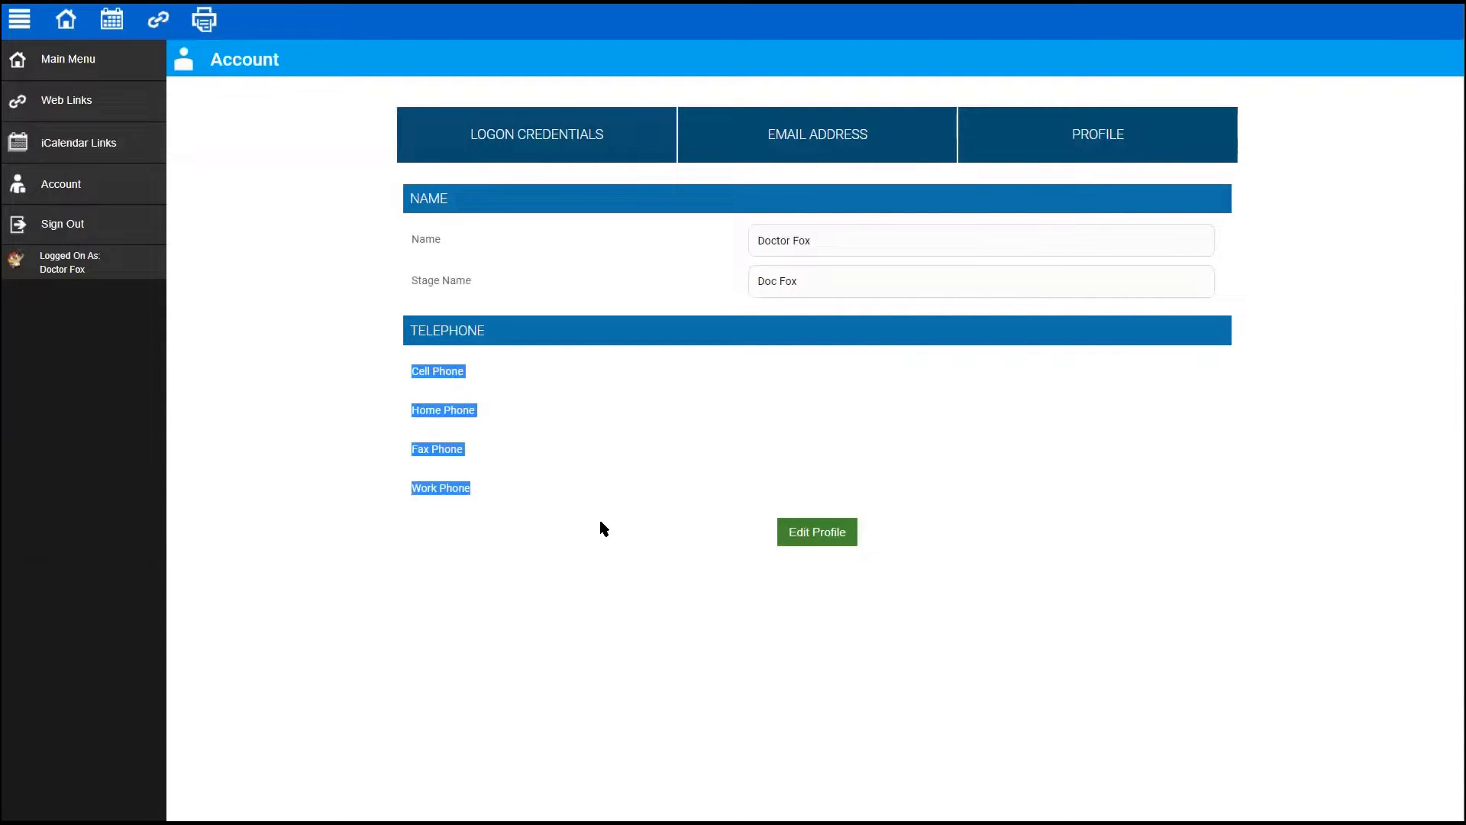
{"action": "left_click", "coordinate": [601, 524]}
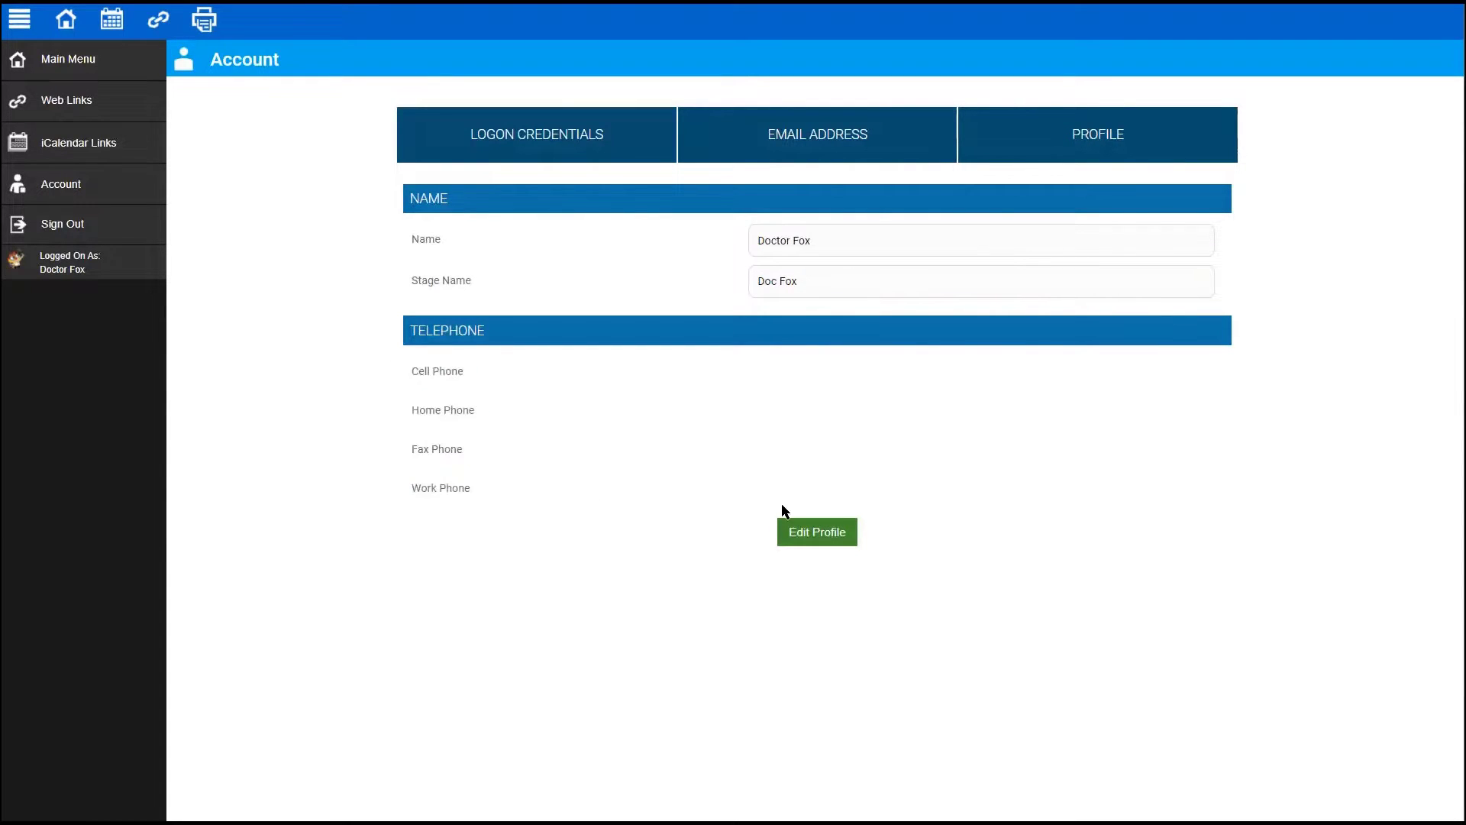
{"action": "left_click", "coordinate": [820, 540]}
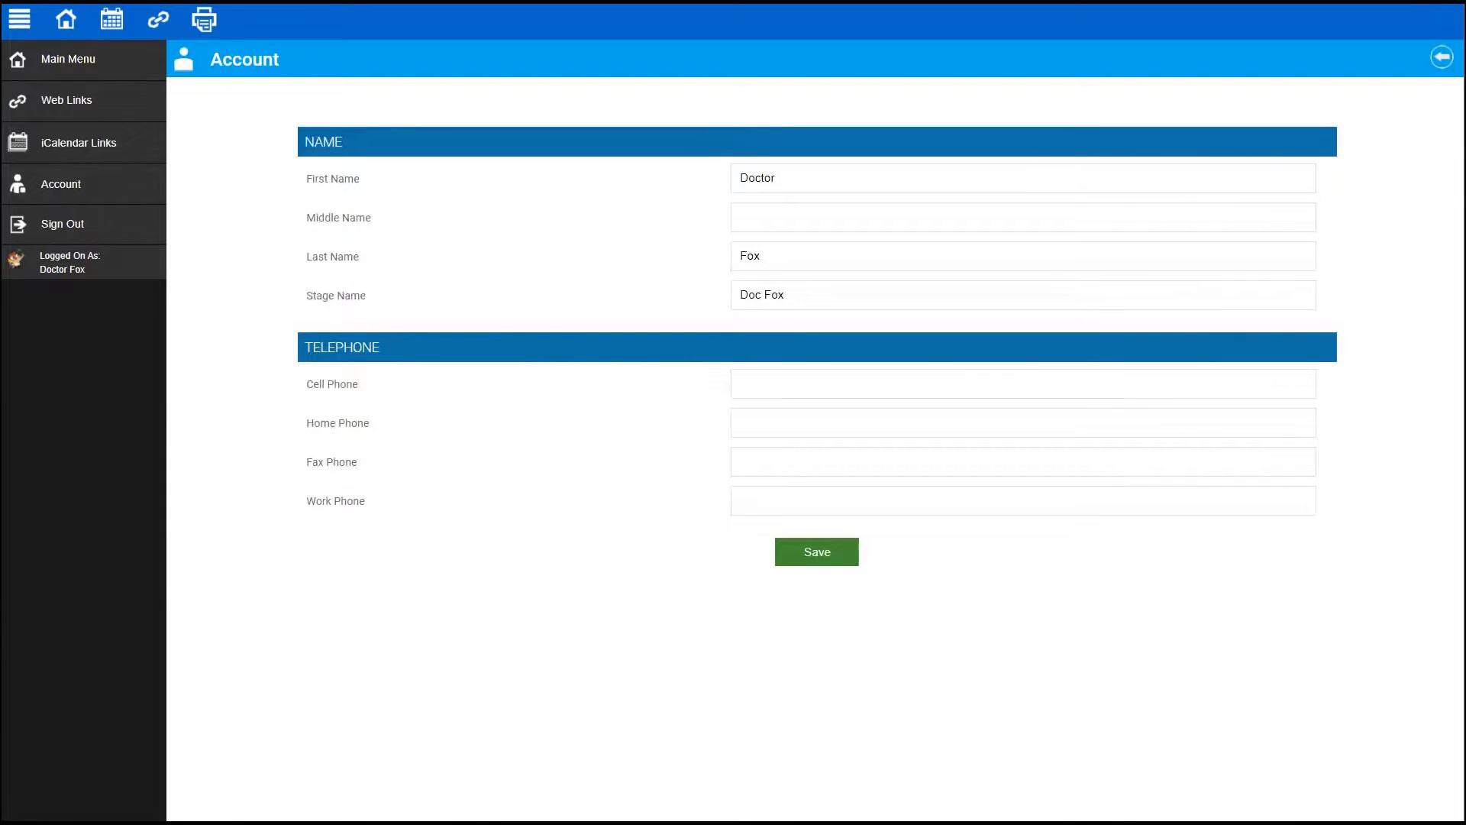
{"action": "left_click", "coordinate": [1441, 57]}
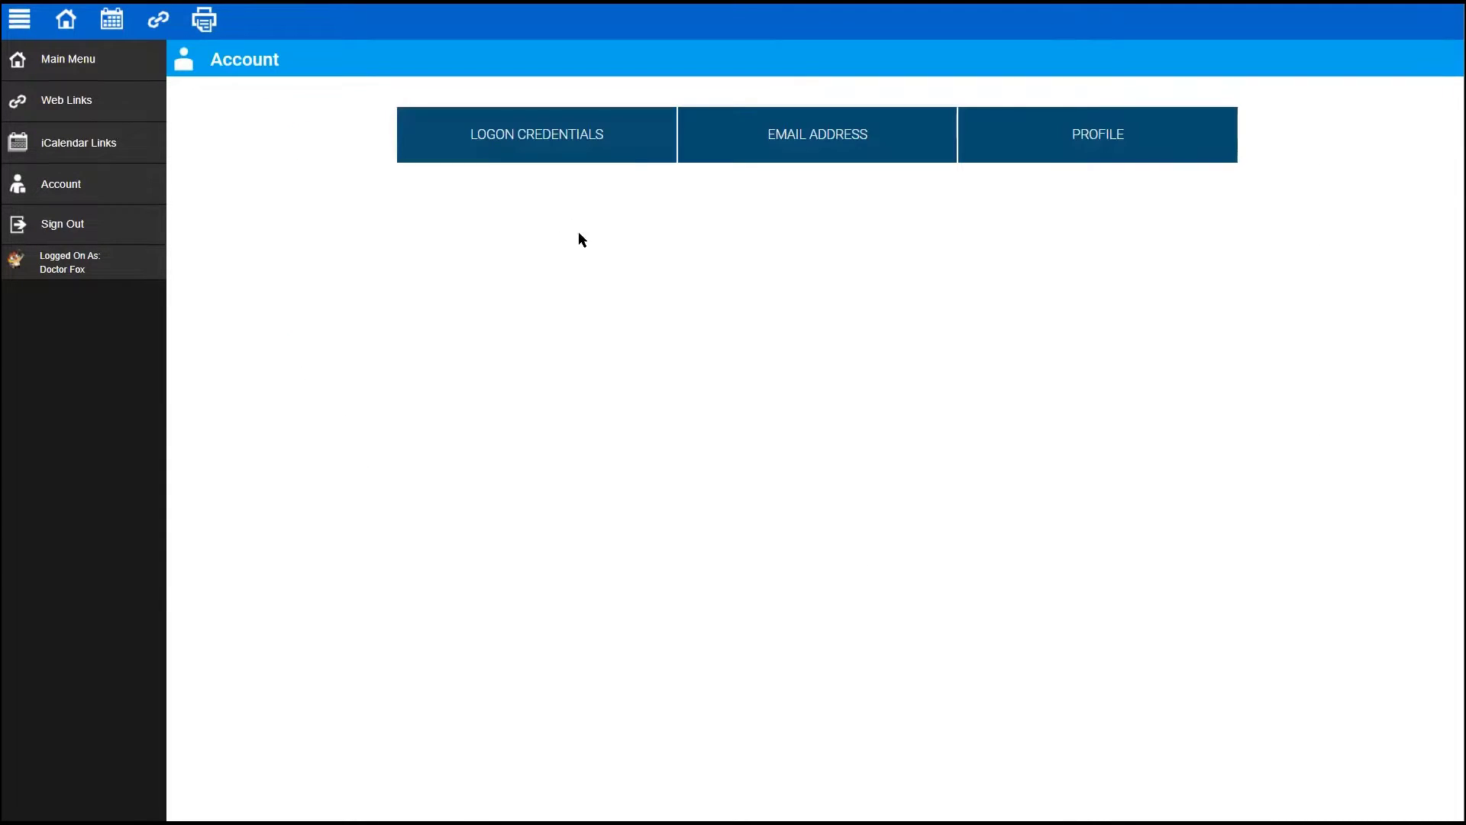
{"action": "left_click", "coordinate": [79, 55]}
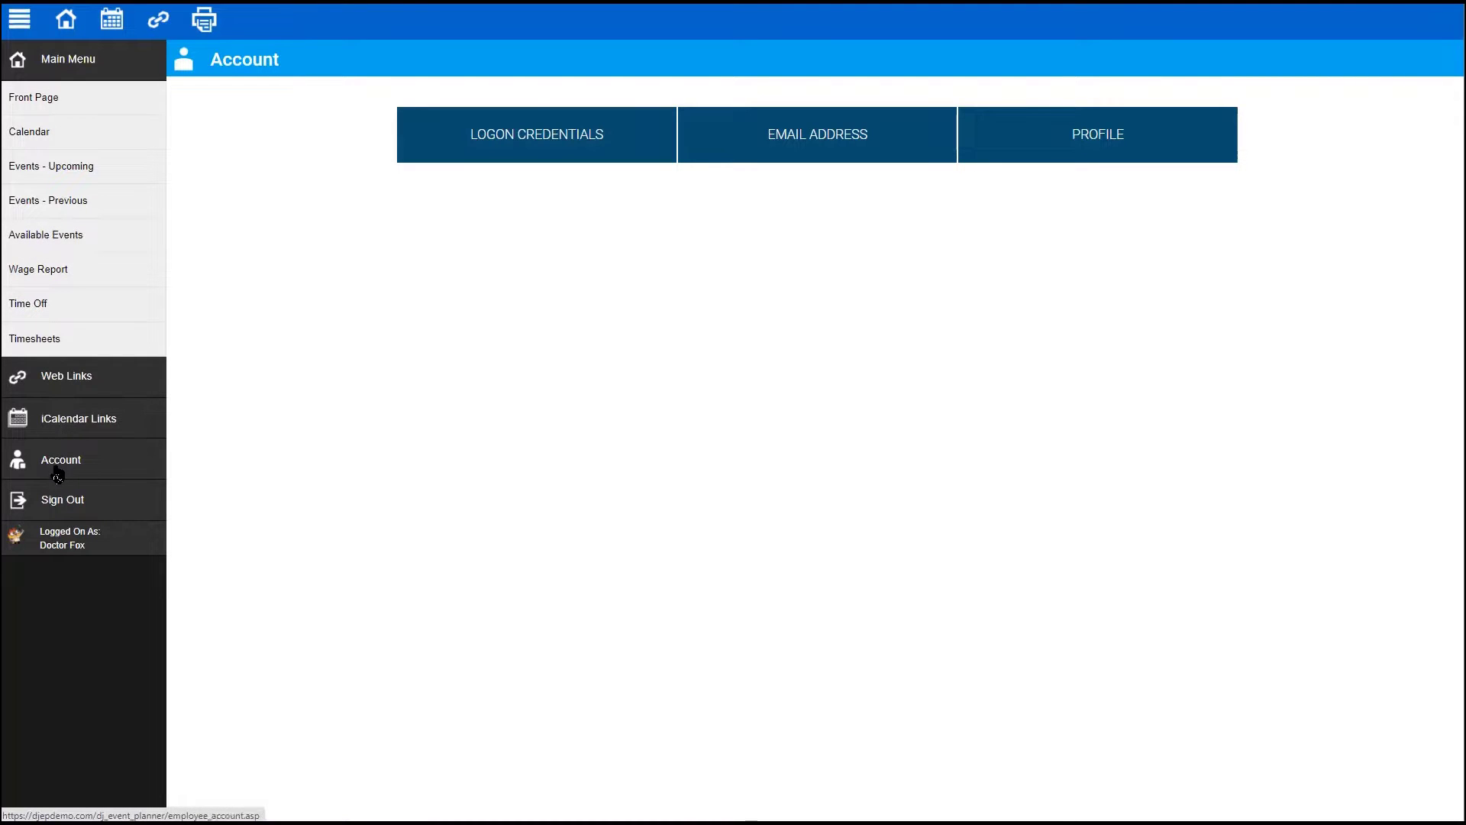
{"action": "left_click", "coordinate": [61, 502]}
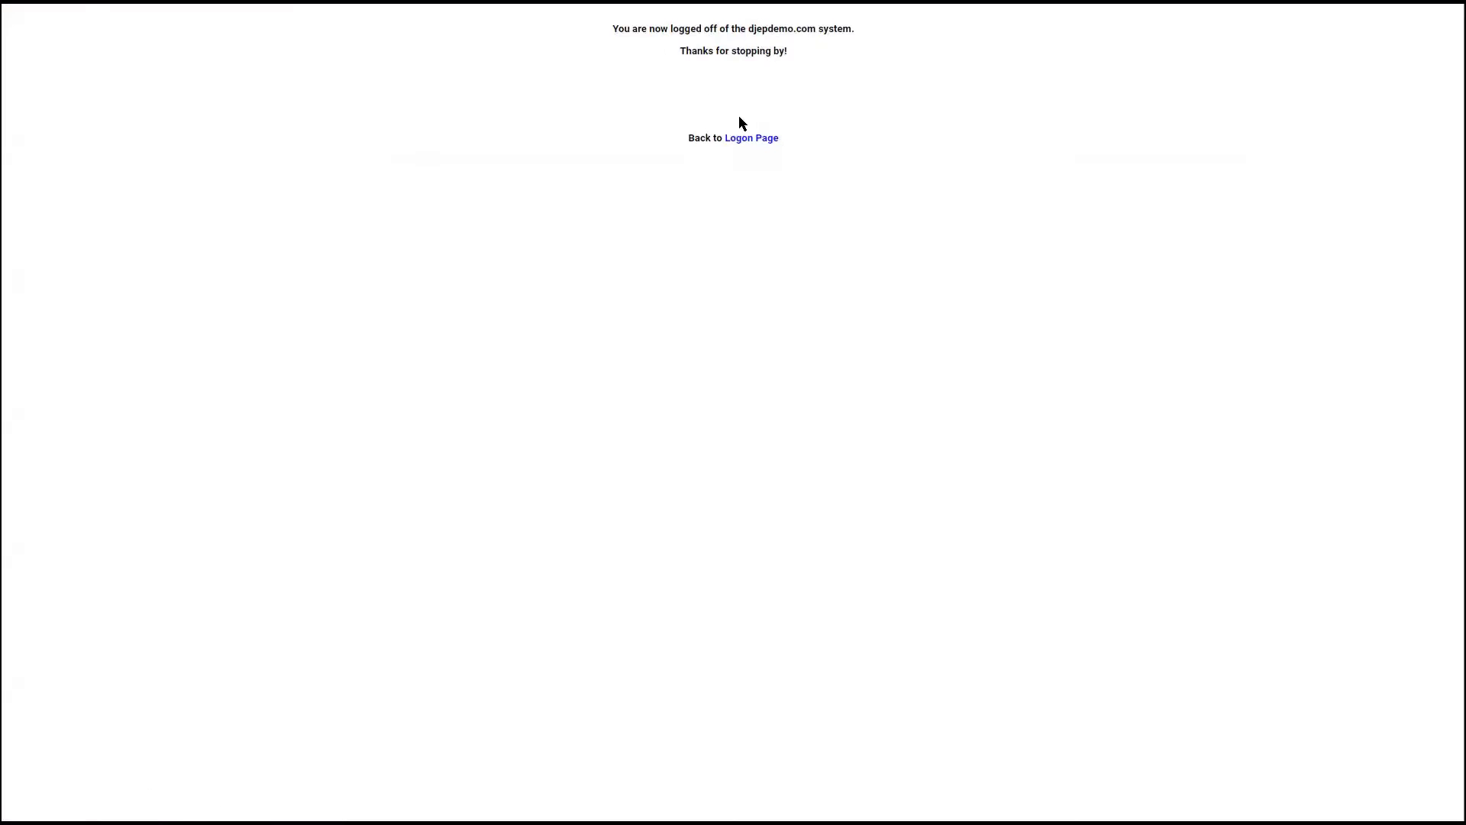
- Log back on from the logon page with the admin username and password
{"action": "left_click", "coordinate": [743, 138]}
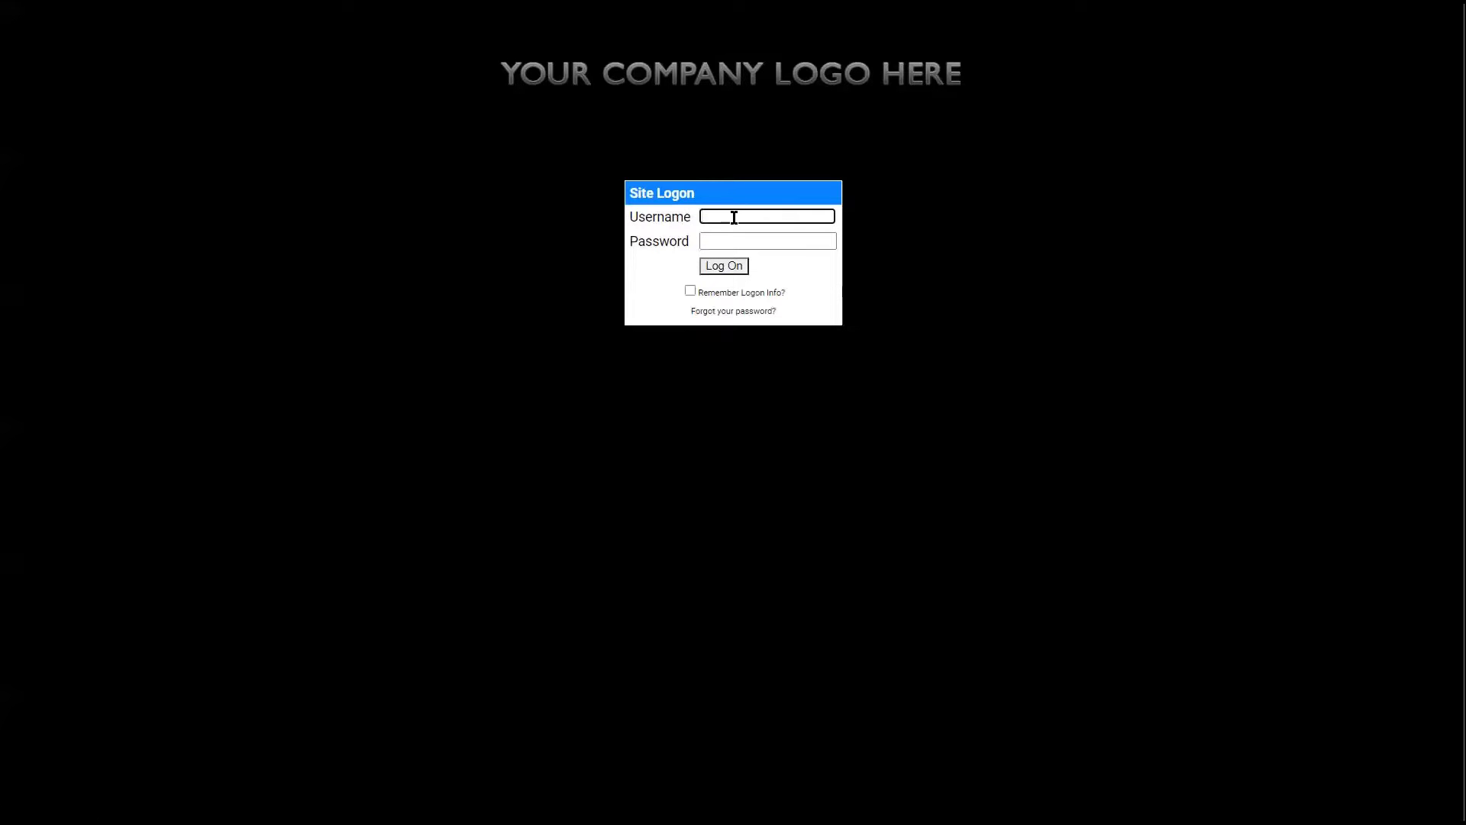
{"action": "left_click", "coordinate": [737, 217]}
{"action": "type", "text": "djepfletcher"}
{"action": "key", "text": "Tab"}
{"action": "type", "text": "•••"}
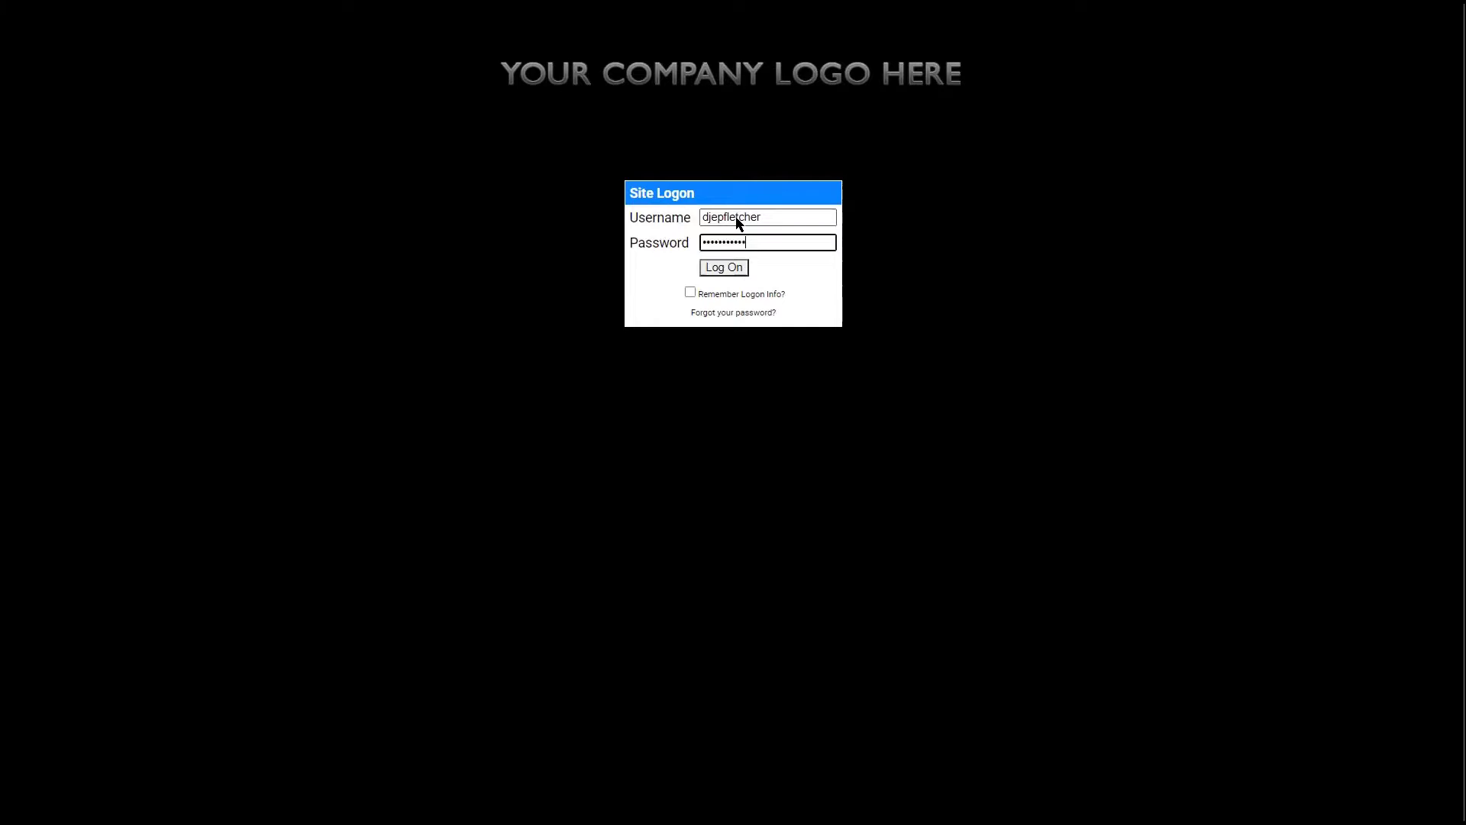
{"action": "left_click", "coordinate": [714, 268]}
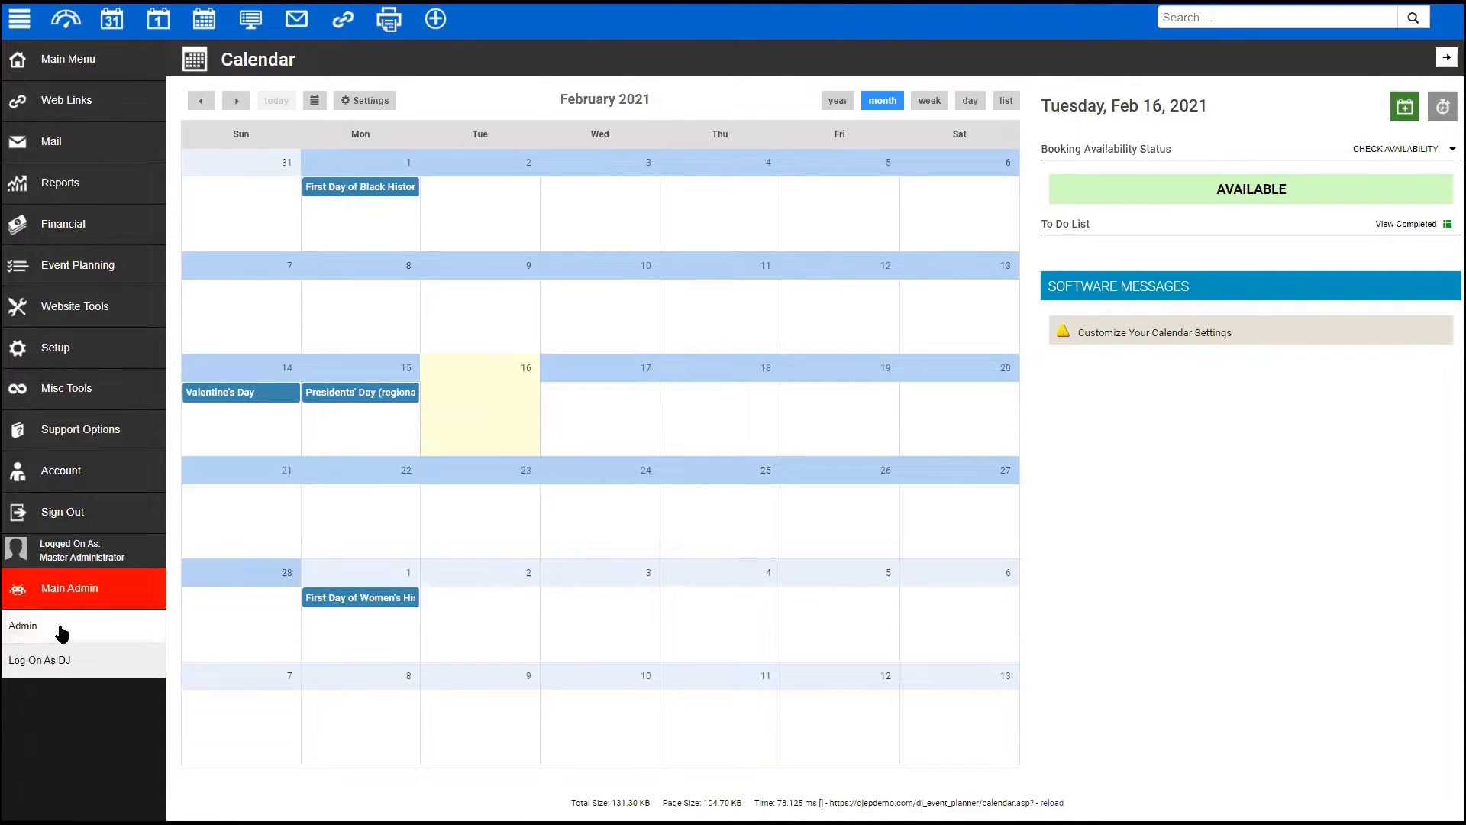
- Open Setup > Application > Employee Settings > Front Page
{"action": "left_click", "coordinate": [68, 658]}
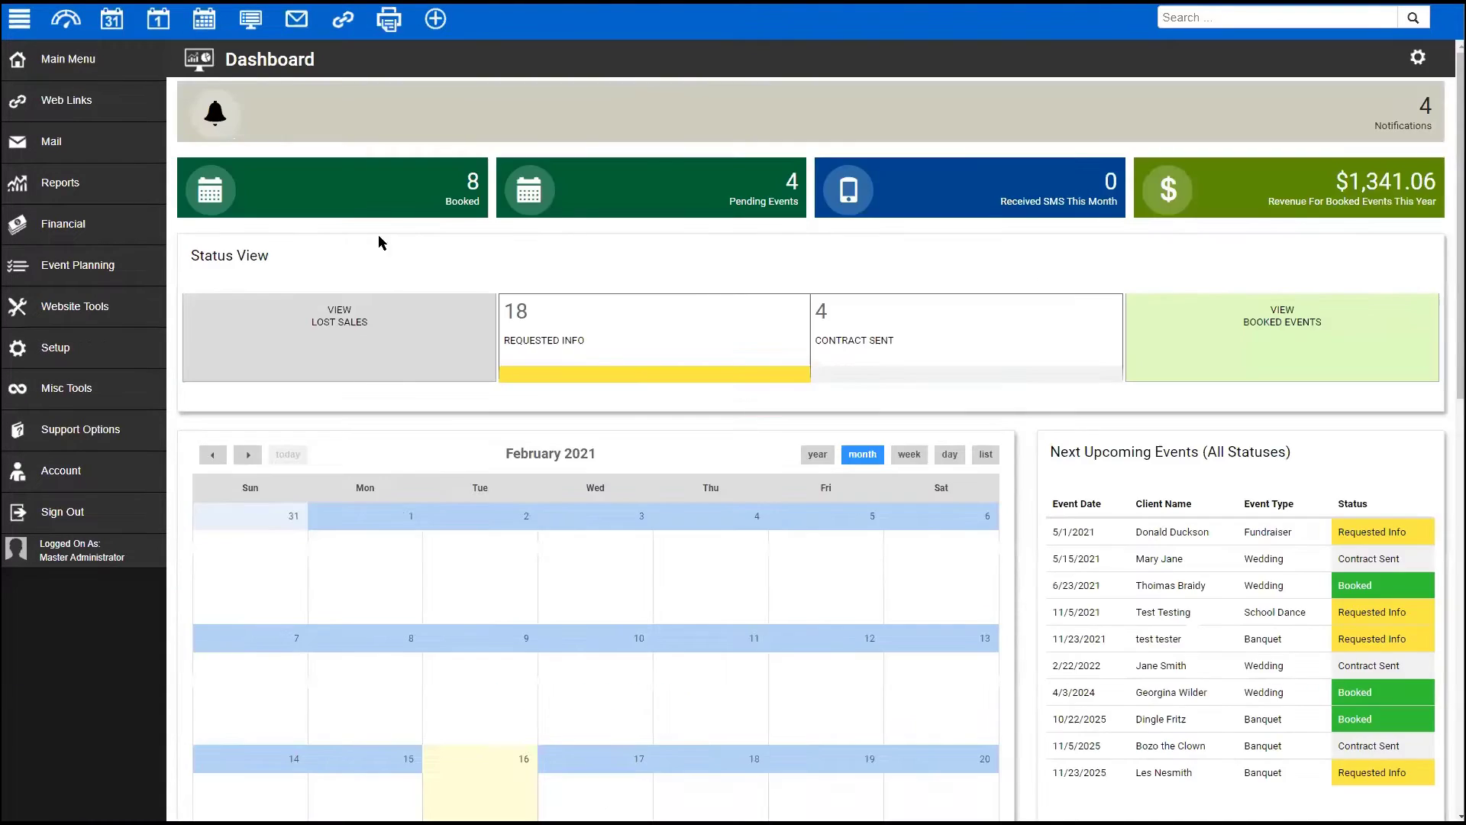
{"action": "left_click", "coordinate": [42, 350]}
{"action": "left_click", "coordinate": [37, 385]}
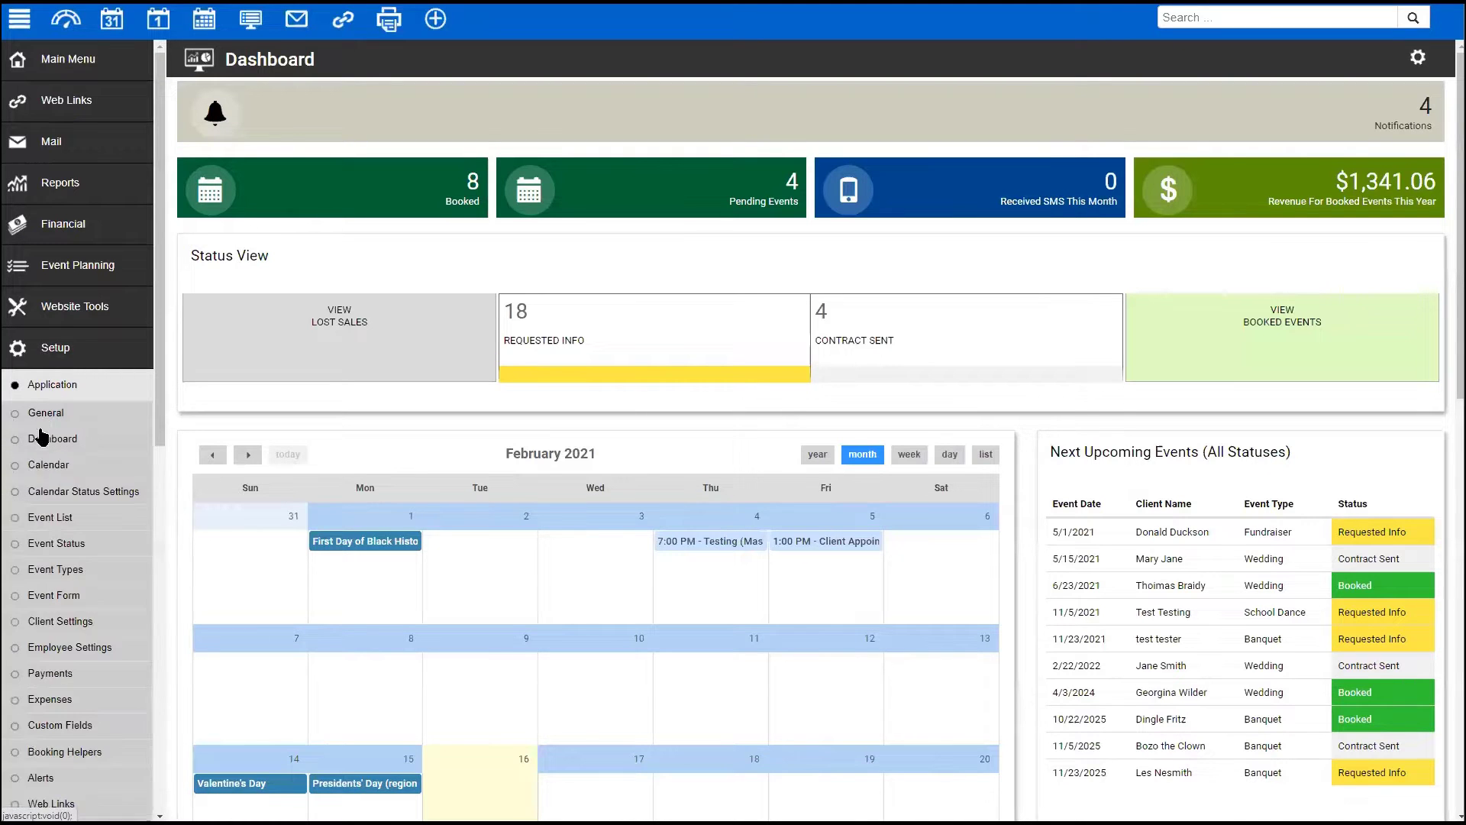
{"action": "left_click", "coordinate": [64, 648]}
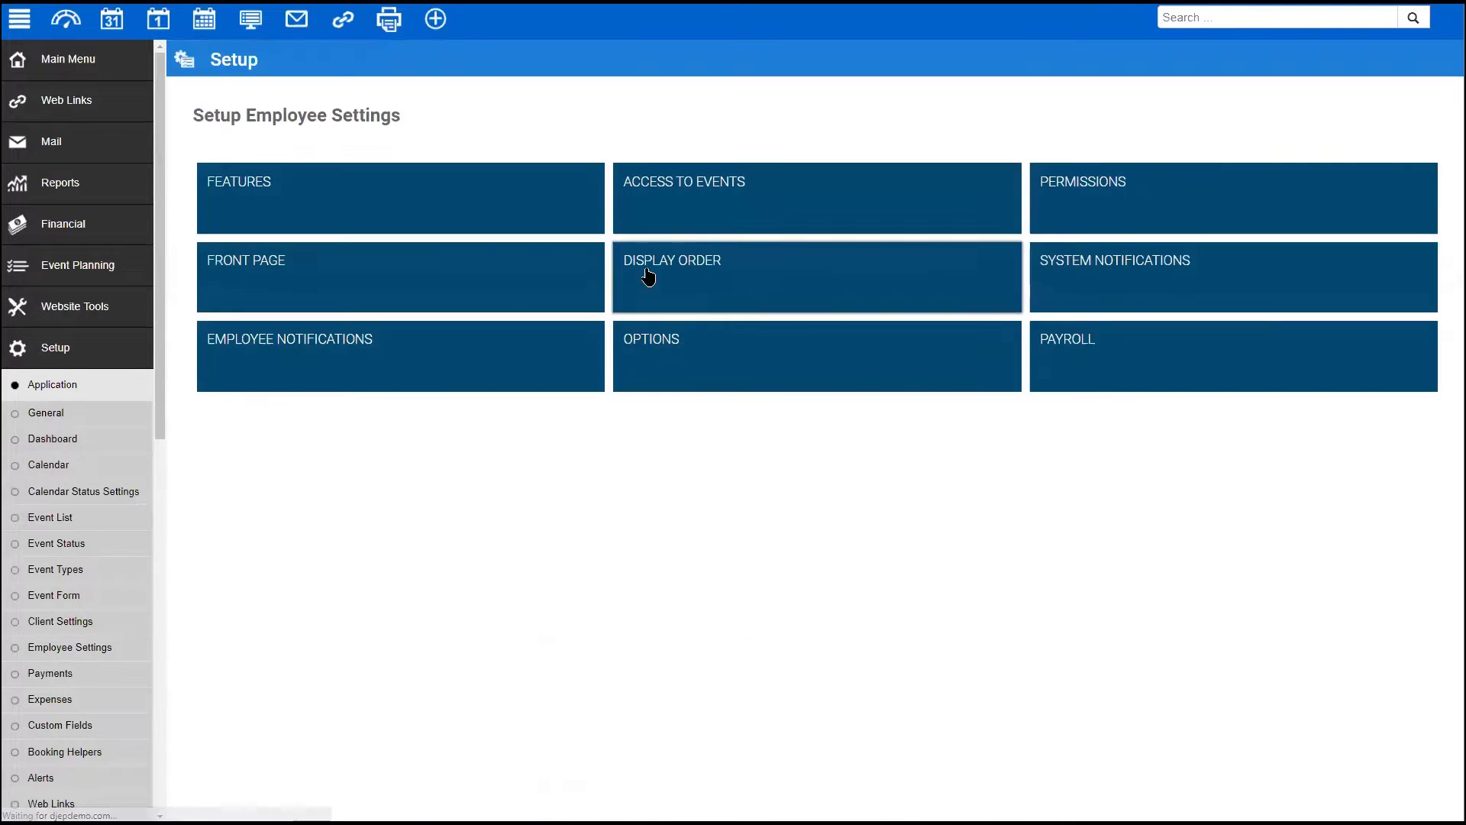
{"action": "left_click", "coordinate": [349, 283]}
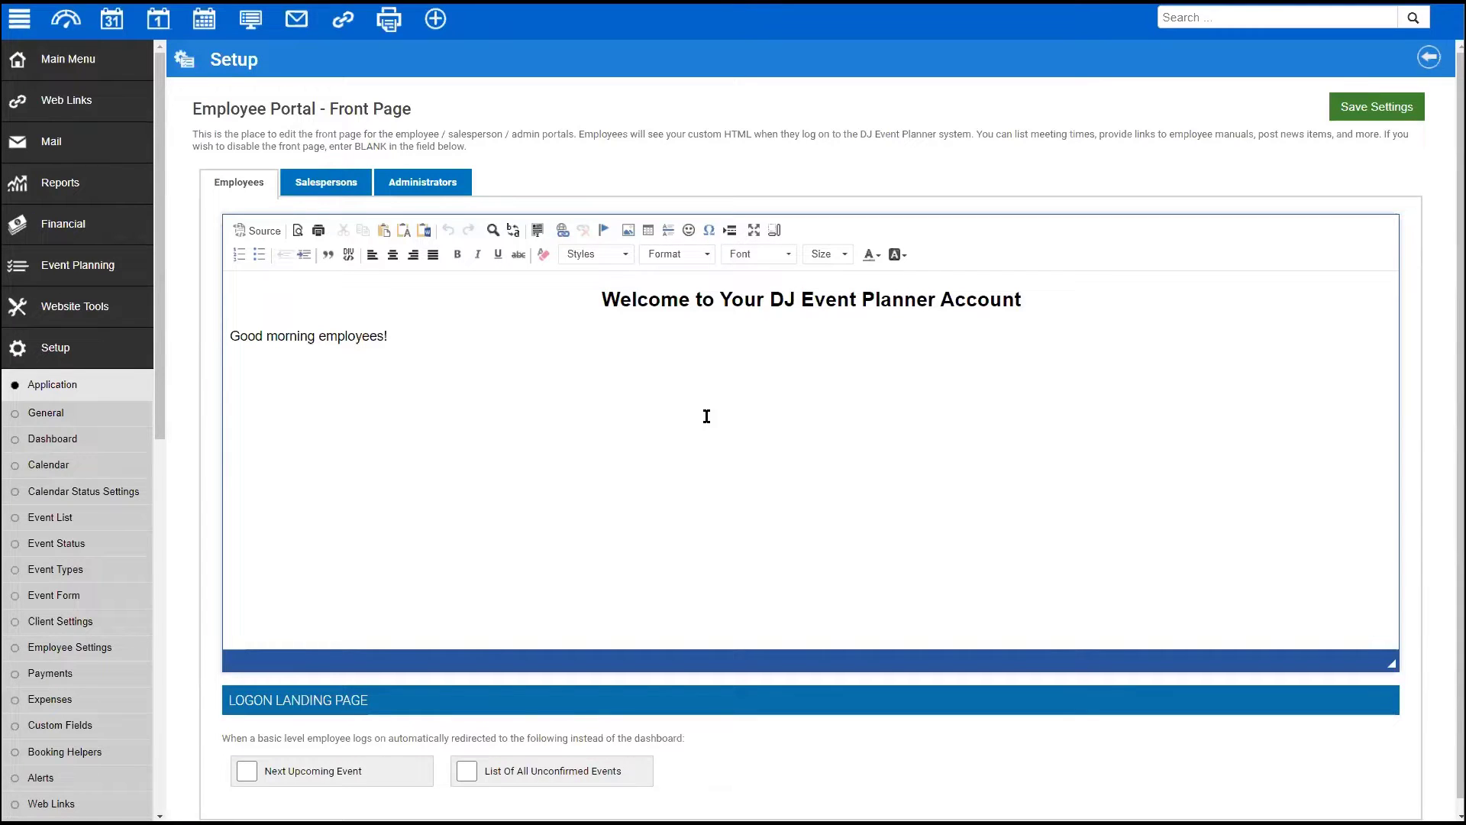
- Compare the front page text for salespersons, administrators and employees
{"action": "left_click", "coordinate": [328, 183]}
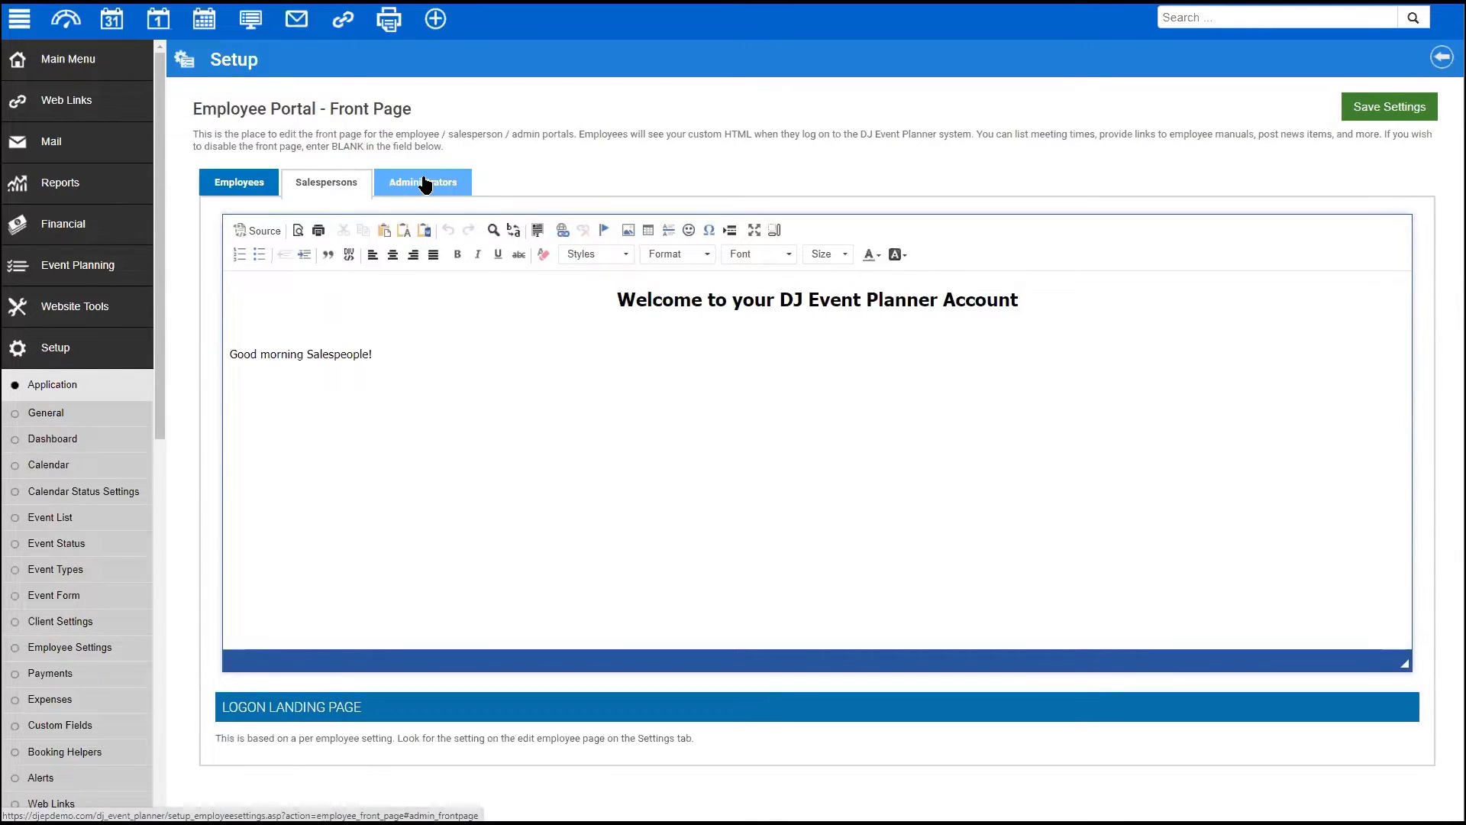
{"action": "left_click", "coordinate": [425, 179]}
{"action": "left_click", "coordinate": [233, 183]}
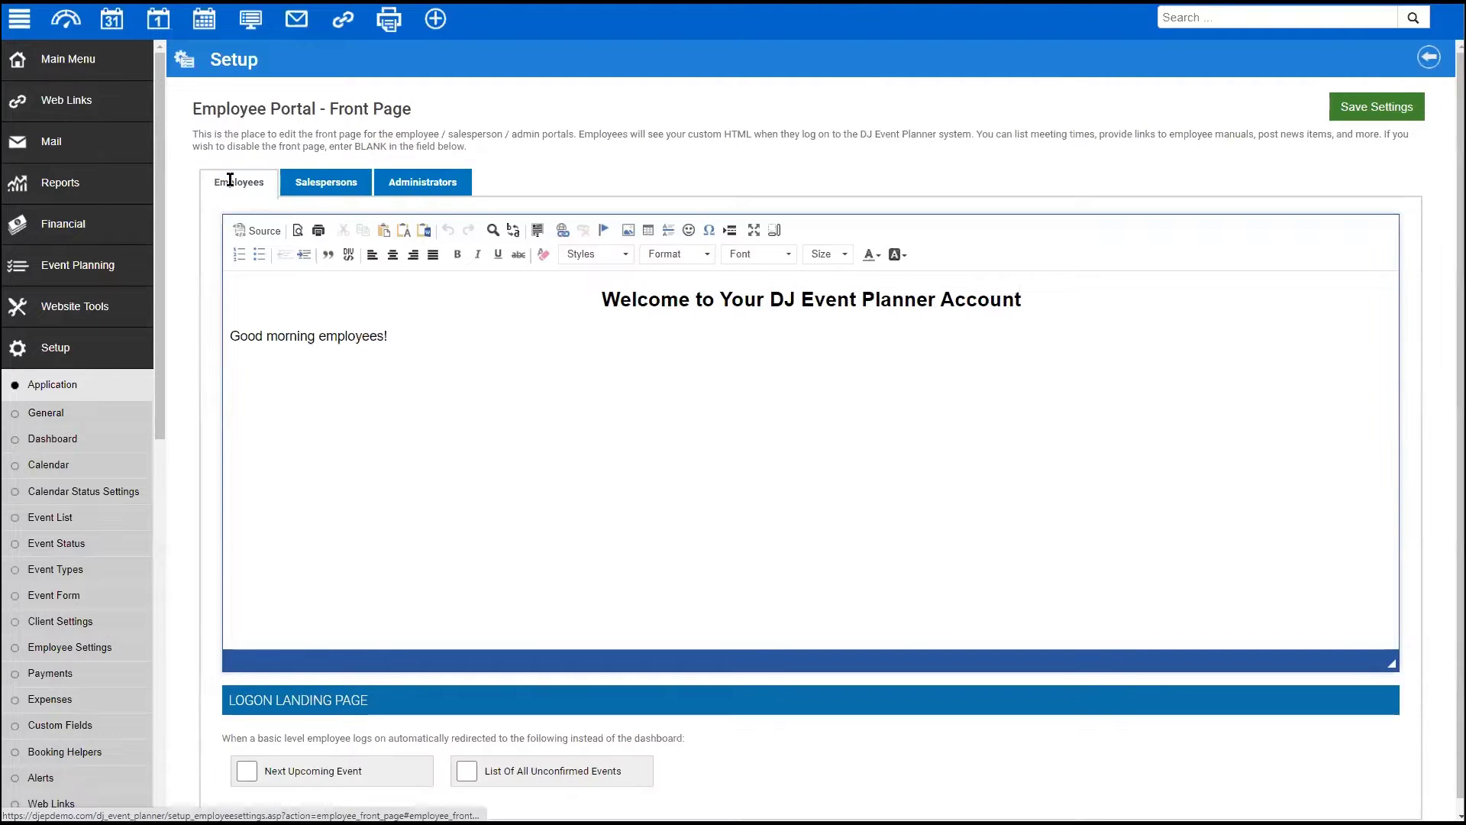
{"action": "scroll", "coordinate": [387, 616], "scroll_direction": "down", "scroll_amount": 1}
- Tick the Next Upcoming Event and unconfirmed events landing options, then untick both
{"action": "left_click", "coordinate": [344, 757]}
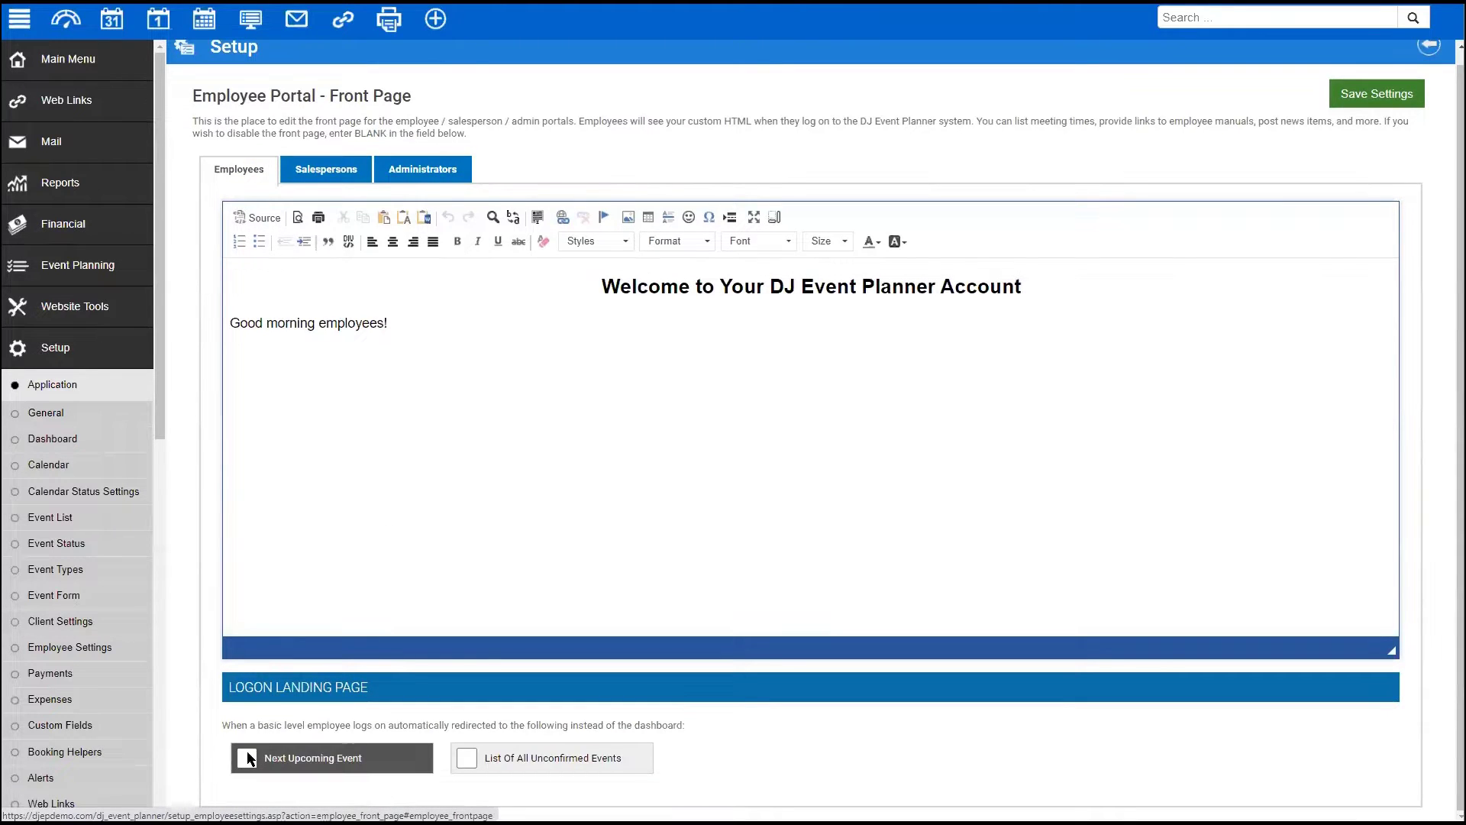
{"action": "left_click", "coordinate": [468, 758]}
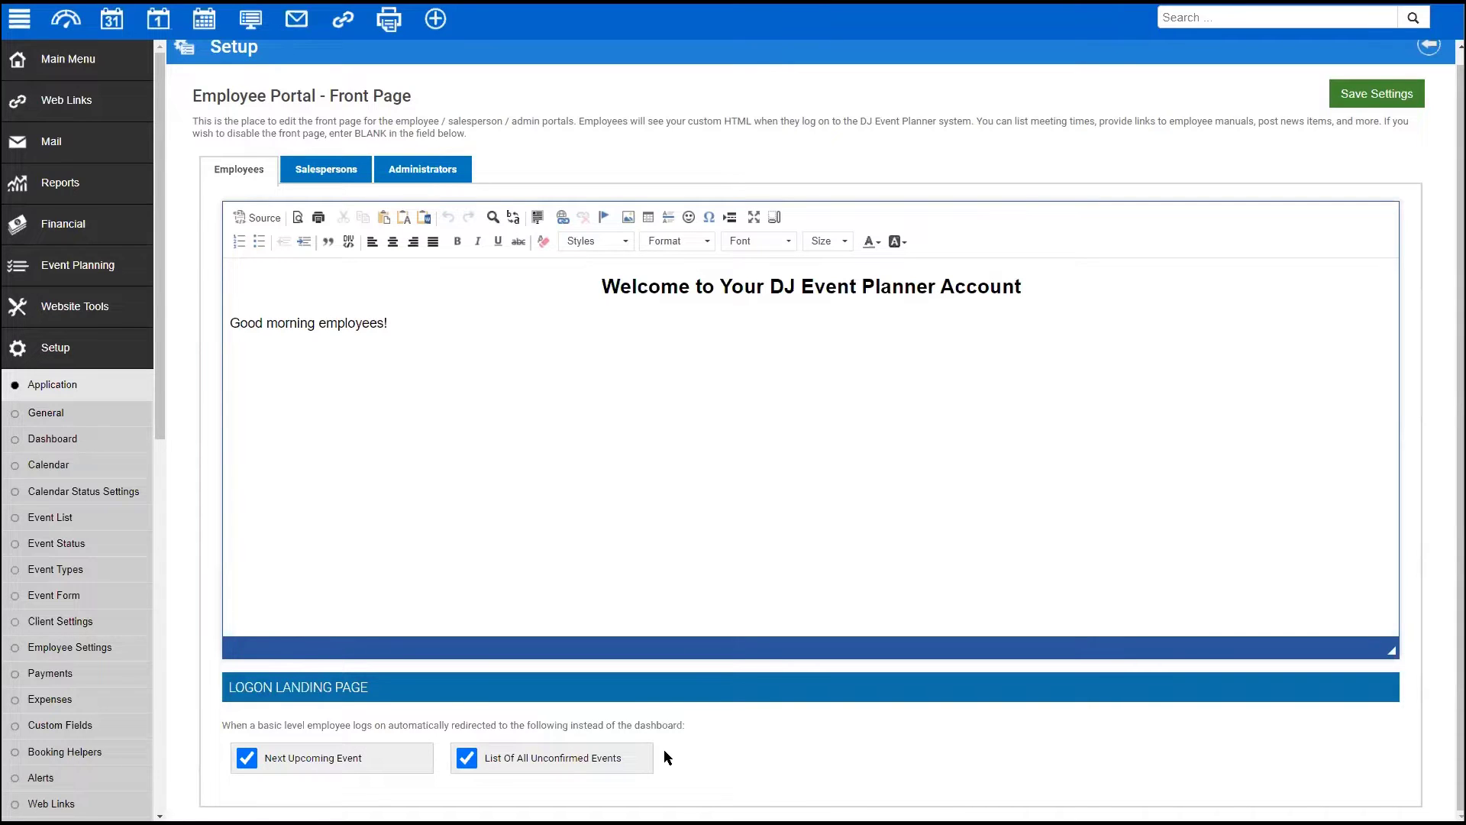
{"action": "left_click", "coordinate": [463, 759]}
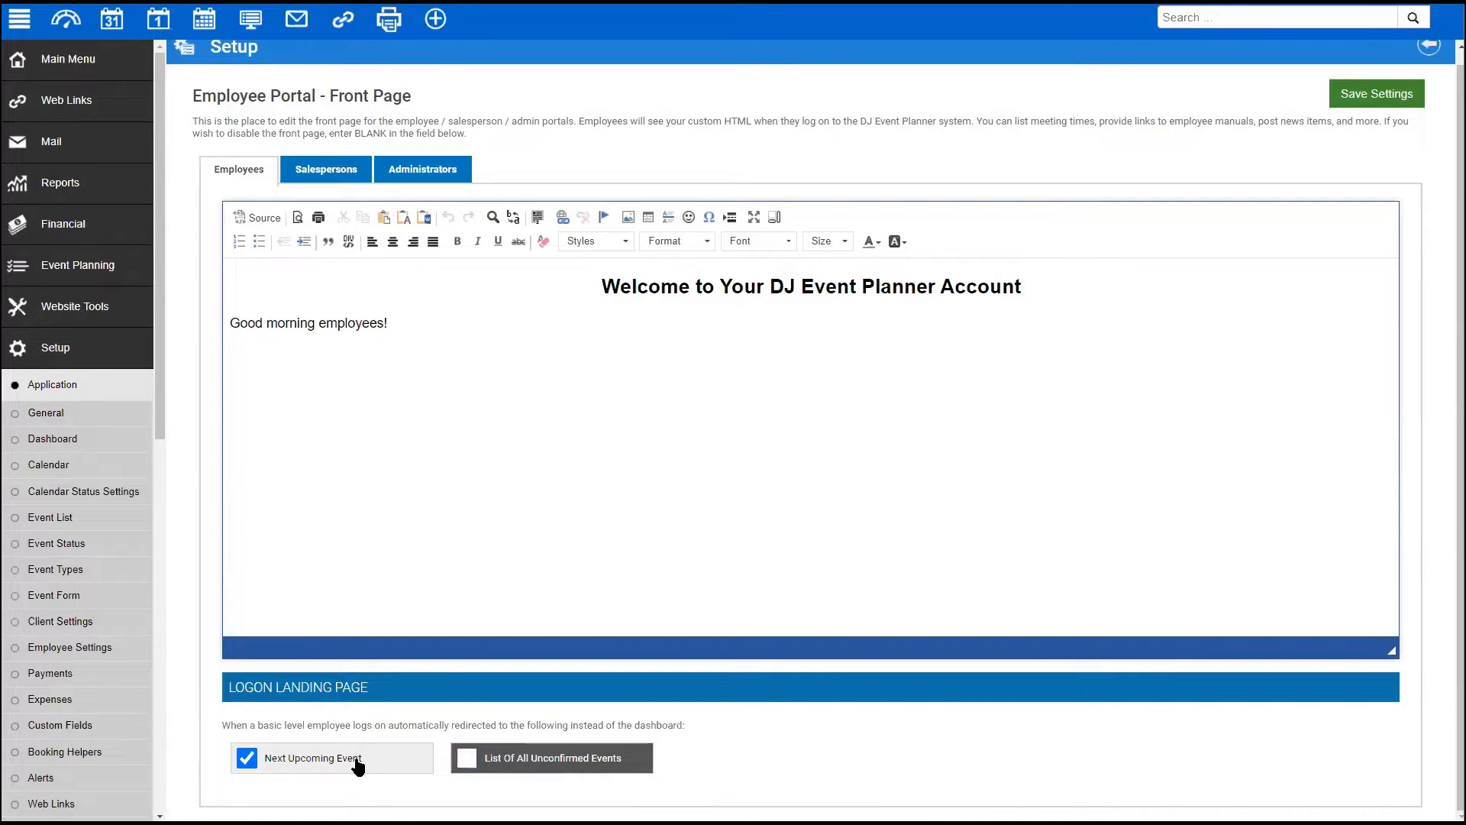
{"action": "left_click", "coordinate": [246, 757]}
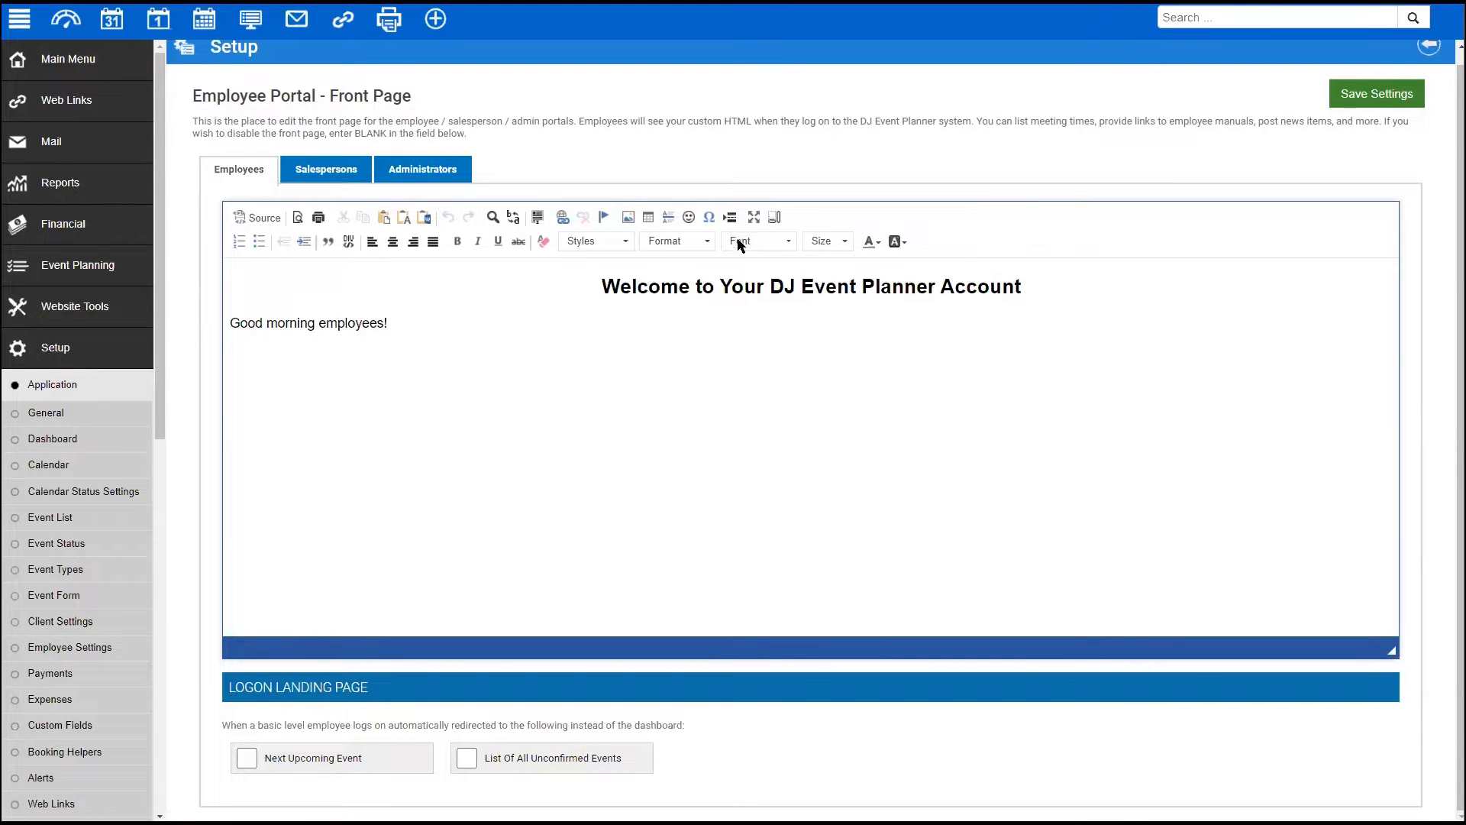
{"action": "left_click", "coordinate": [59, 649]}
- Open Display Order, scroll through the staff ranking values, and expand the Main Menu
{"action": "left_click", "coordinate": [891, 289]}
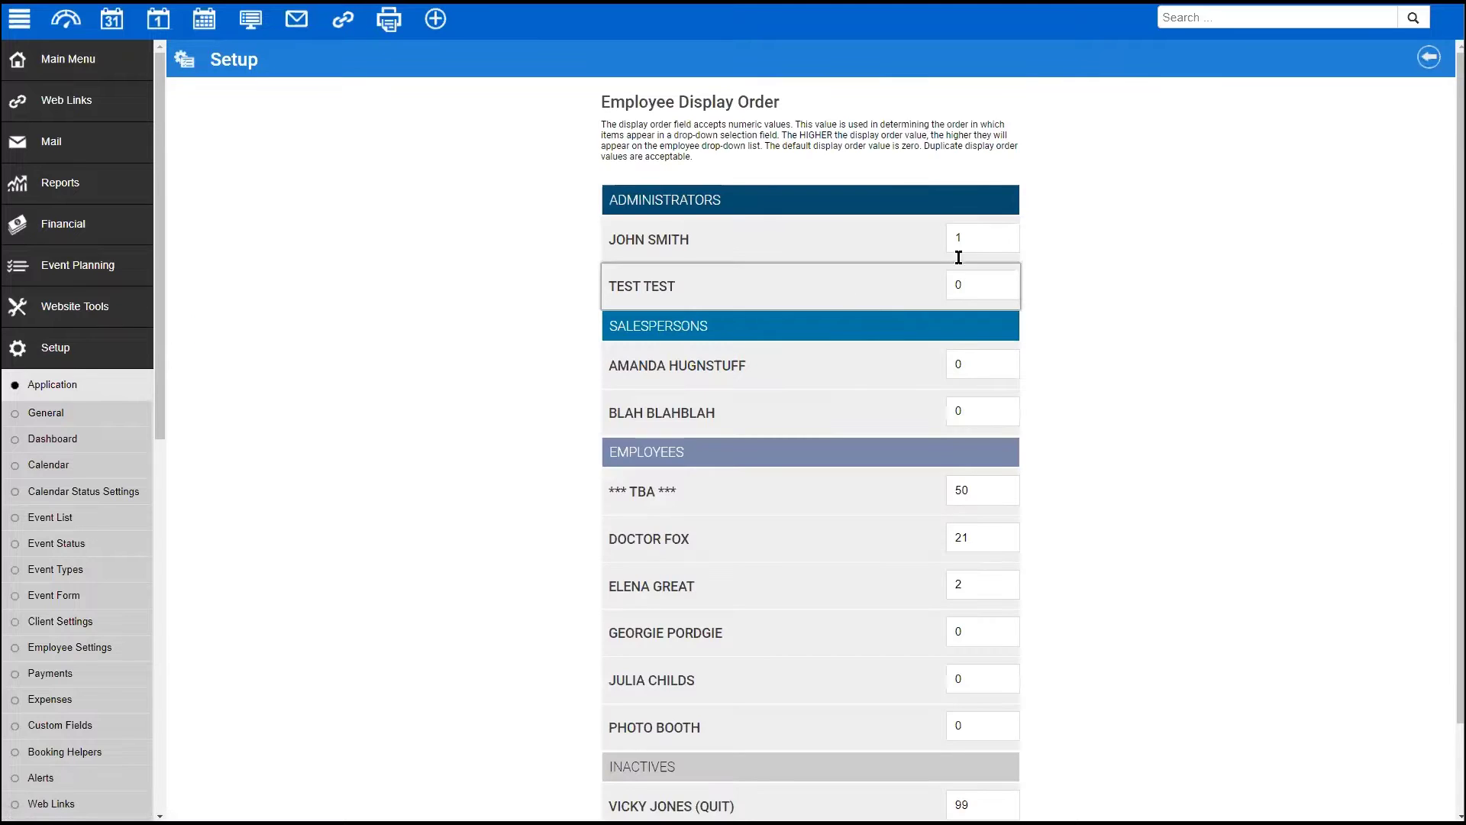
{"action": "scroll", "coordinate": [493, 305], "scroll_direction": "down", "scroll_amount": 1}
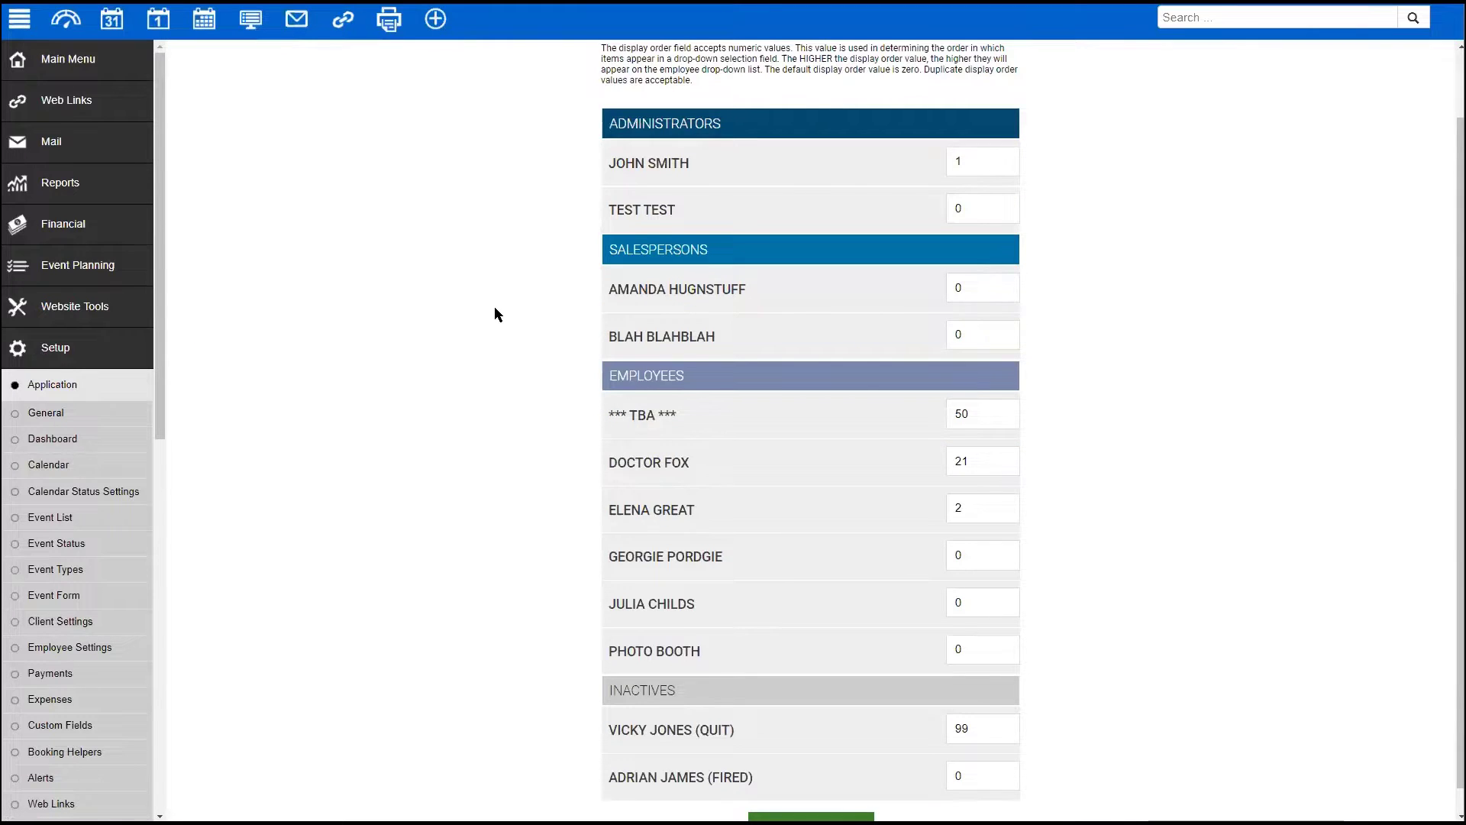
{"action": "scroll", "coordinate": [493, 305], "scroll_direction": "up", "scroll_amount": 1}
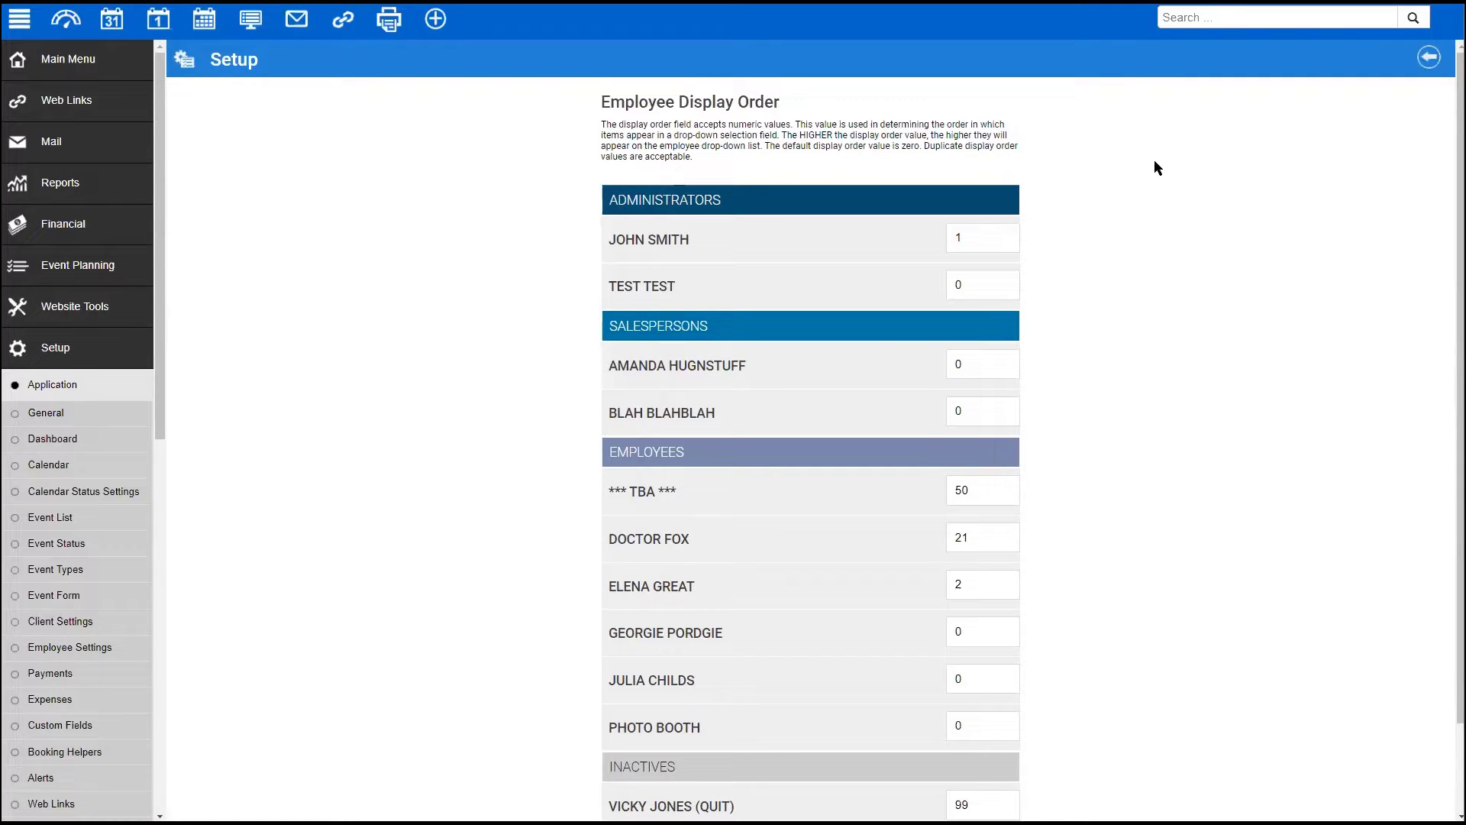
{"action": "scroll", "coordinate": [1115, 212], "scroll_direction": "down", "scroll_amount": 2}
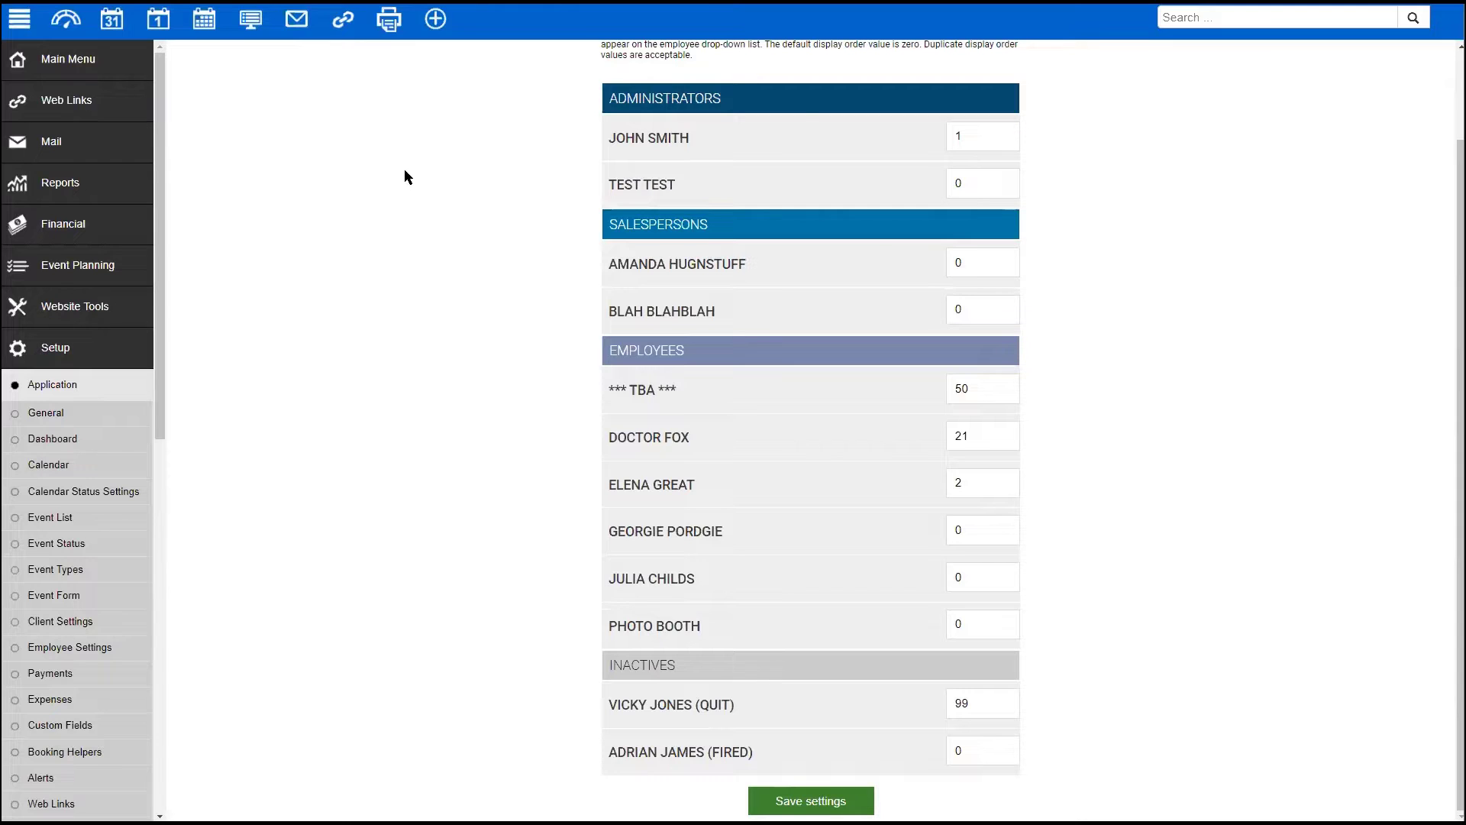
{"action": "left_click", "coordinate": [121, 68]}
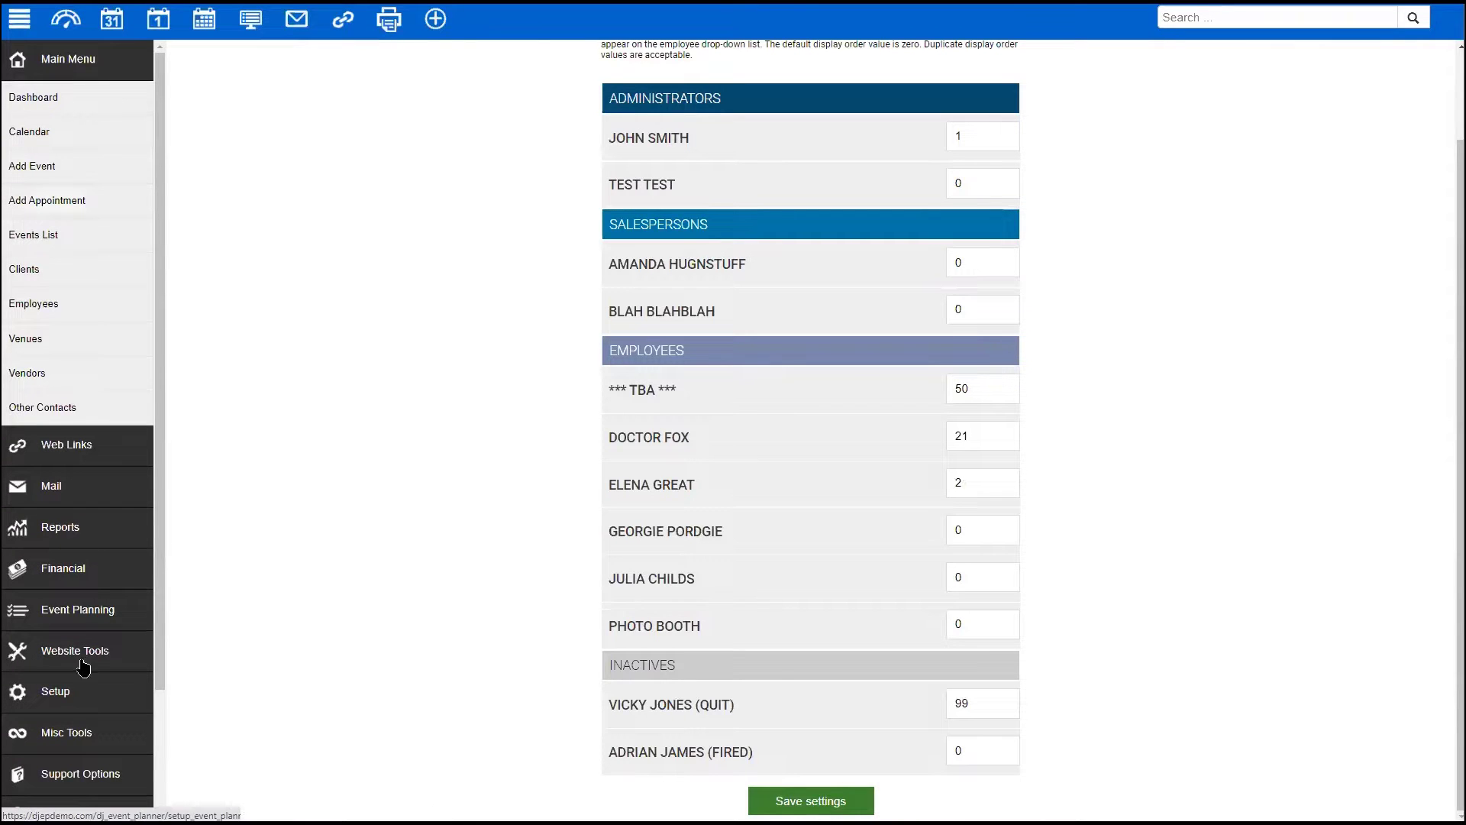
{"action": "scroll", "coordinate": [1282, 124], "scroll_direction": "up", "scroll_amount": 2}
{"action": "left_click", "coordinate": [1424, 55]}
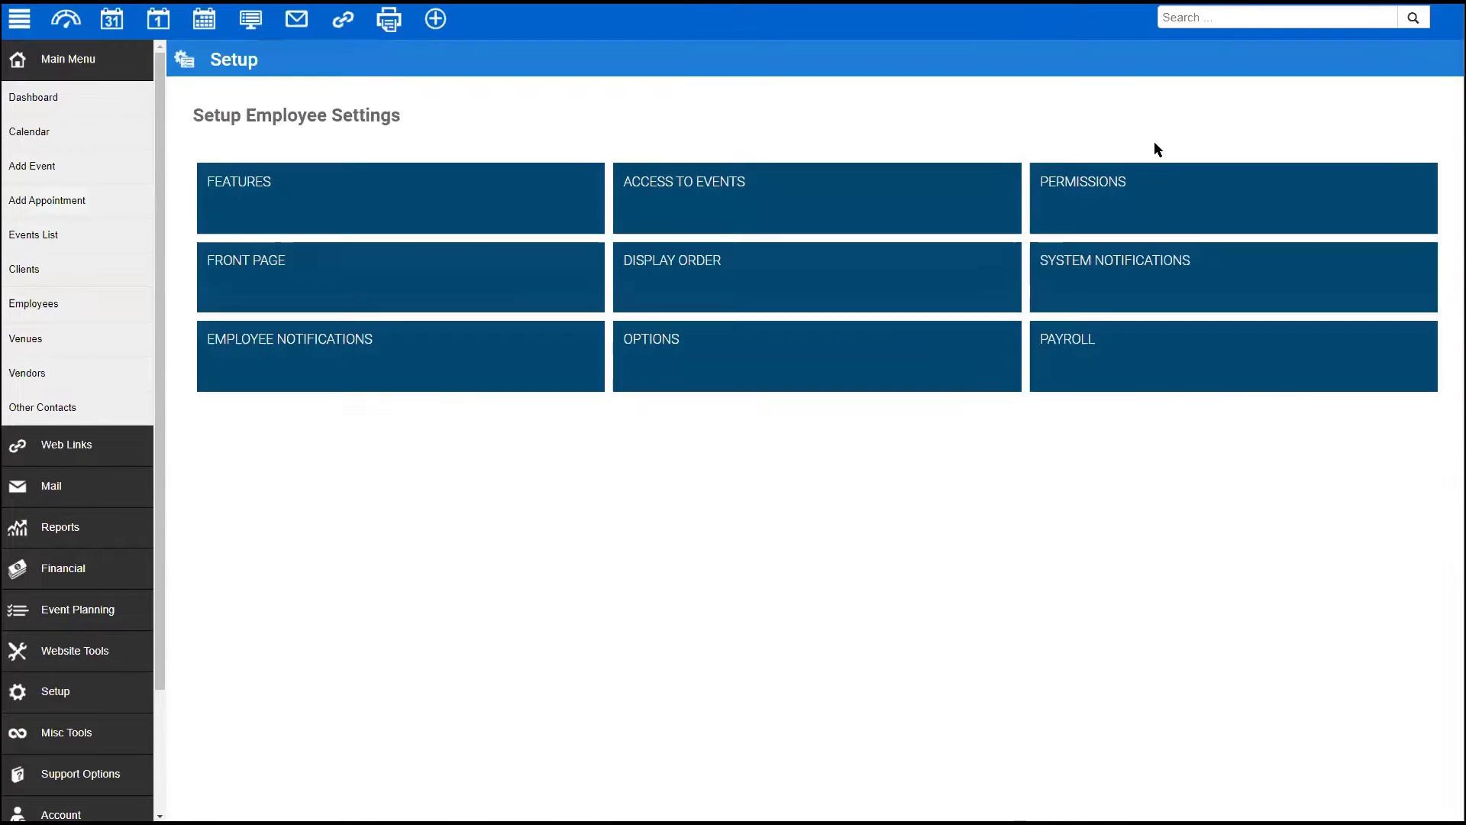
{"action": "left_click", "coordinate": [1153, 281]}
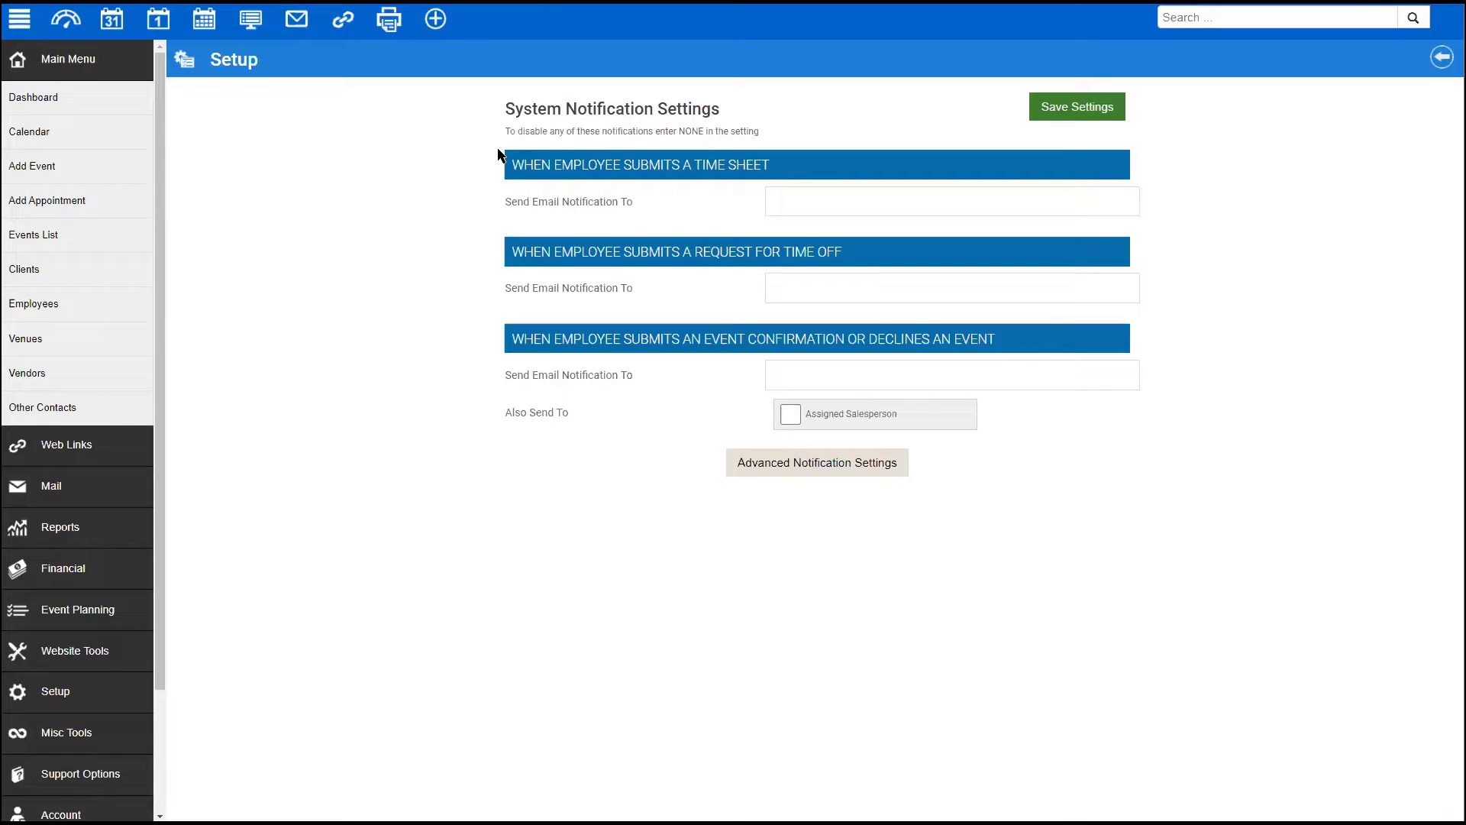
{"action": "left_click", "coordinate": [814, 294]}
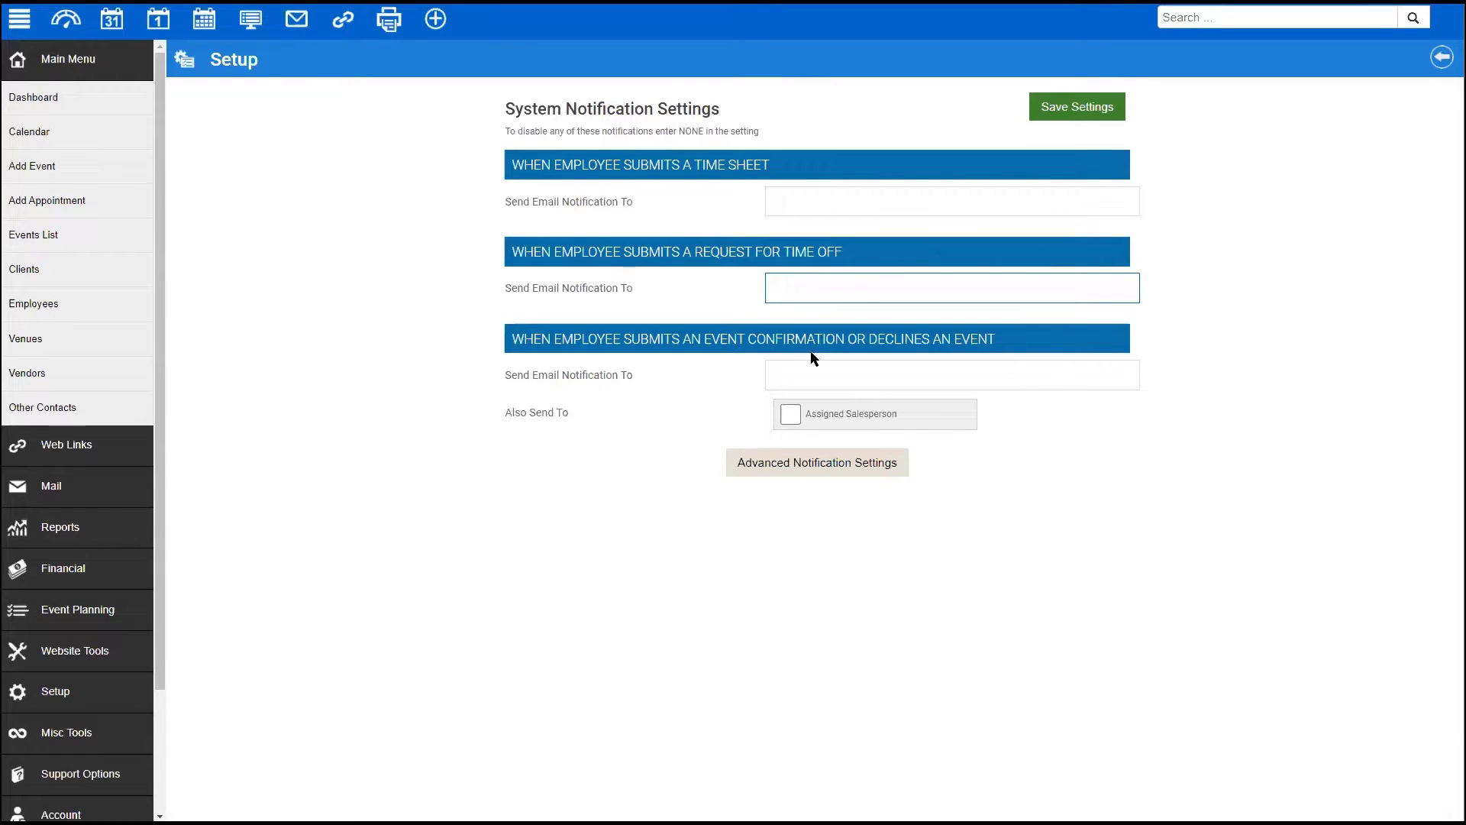
{"action": "left_click", "coordinate": [838, 377]}
{"action": "mouse_move", "coordinate": [487, 107]}
{"action": "left_mouse_down"}
{"action": "mouse_move", "coordinate": [587, 220]}
{"action": "mouse_move", "coordinate": [490, 119]}
{"action": "left_mouse_up"}
{"action": "left_click", "coordinate": [490, 122]}
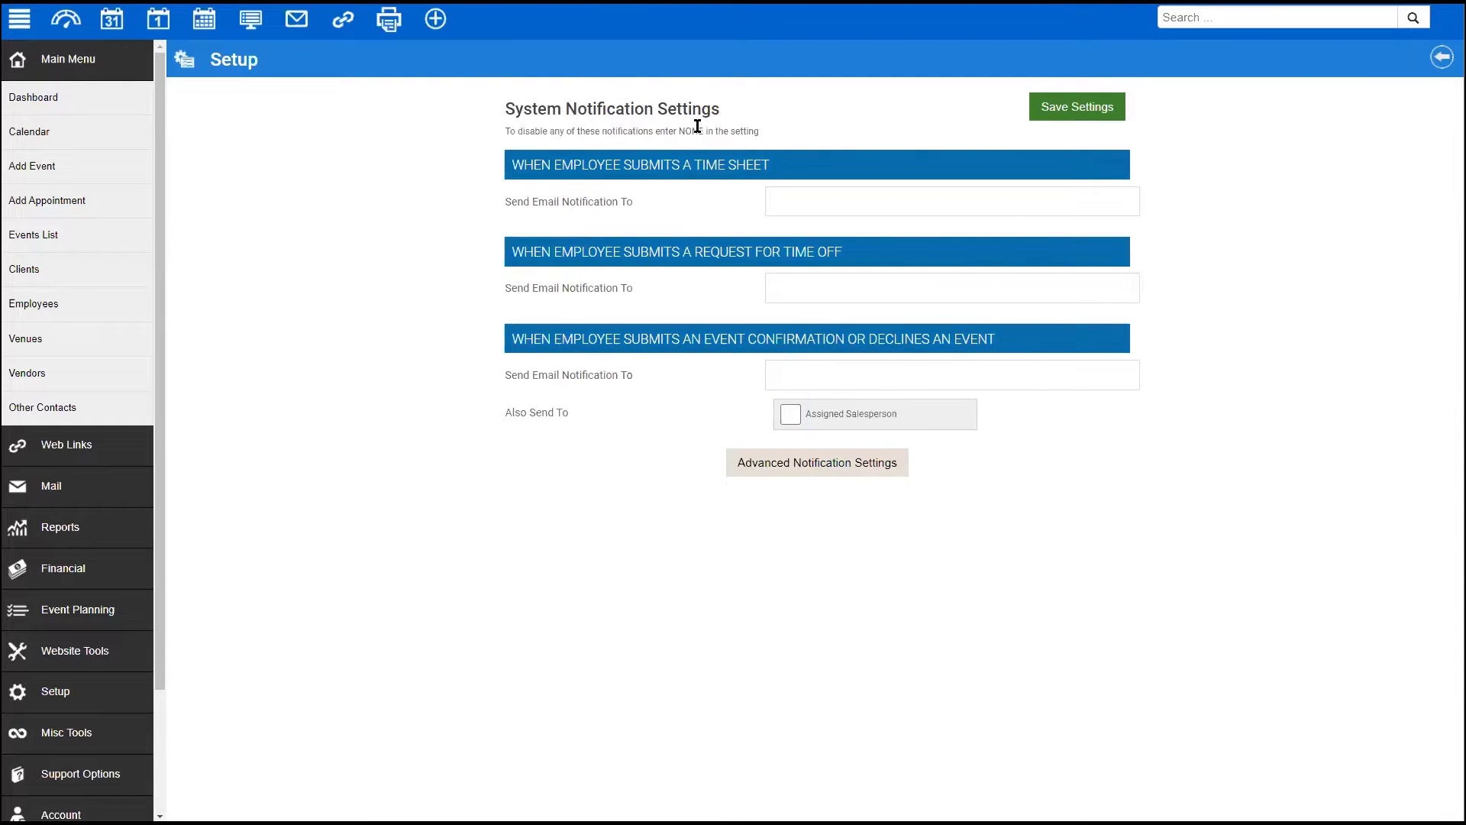
{"action": "left_click_drag", "start_coordinate": [698, 127], "coordinate": [681, 128]}
{"action": "left_click", "coordinate": [846, 196]}
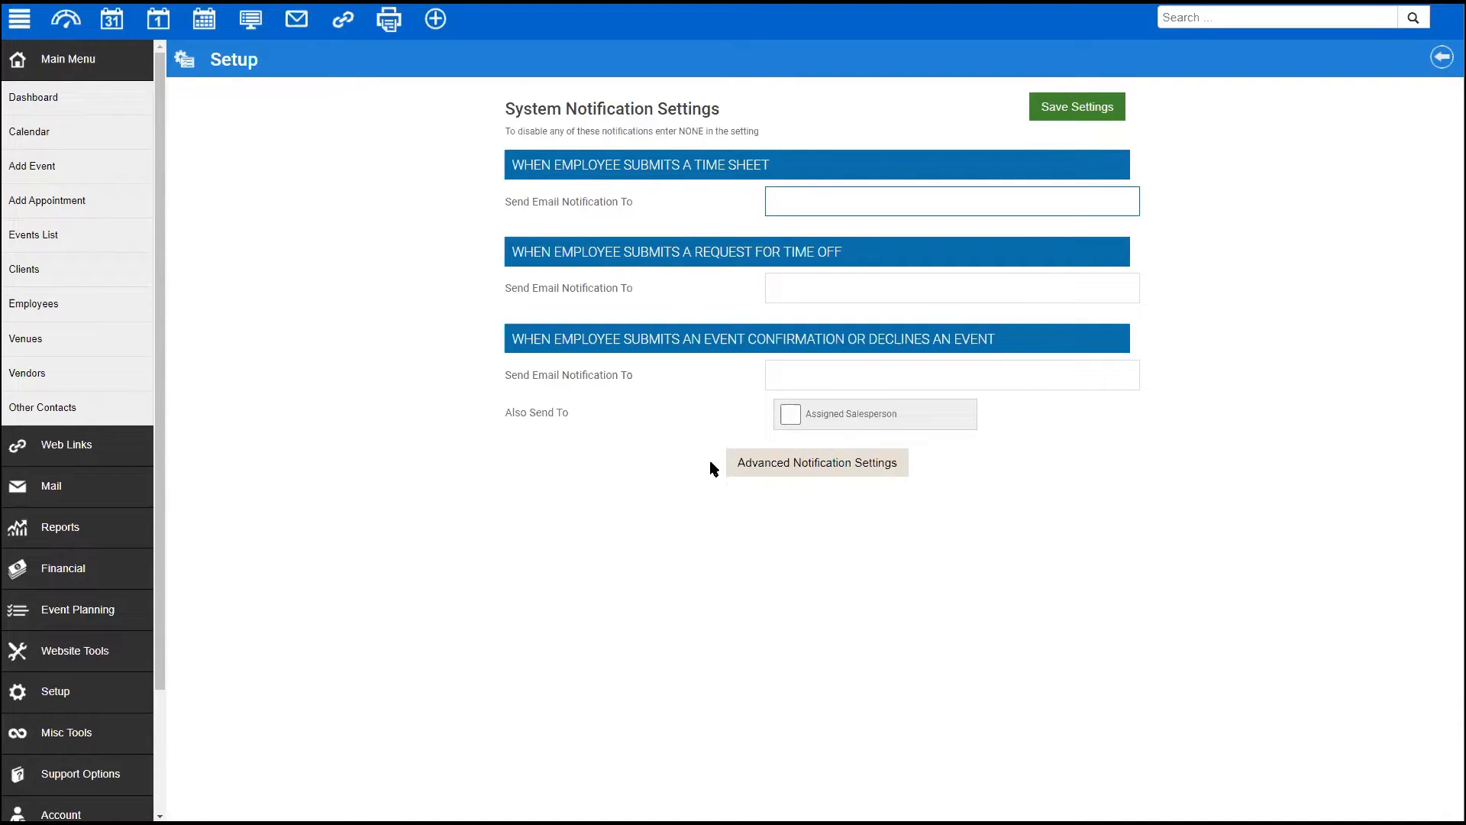
{"action": "left_click", "coordinate": [766, 466]}
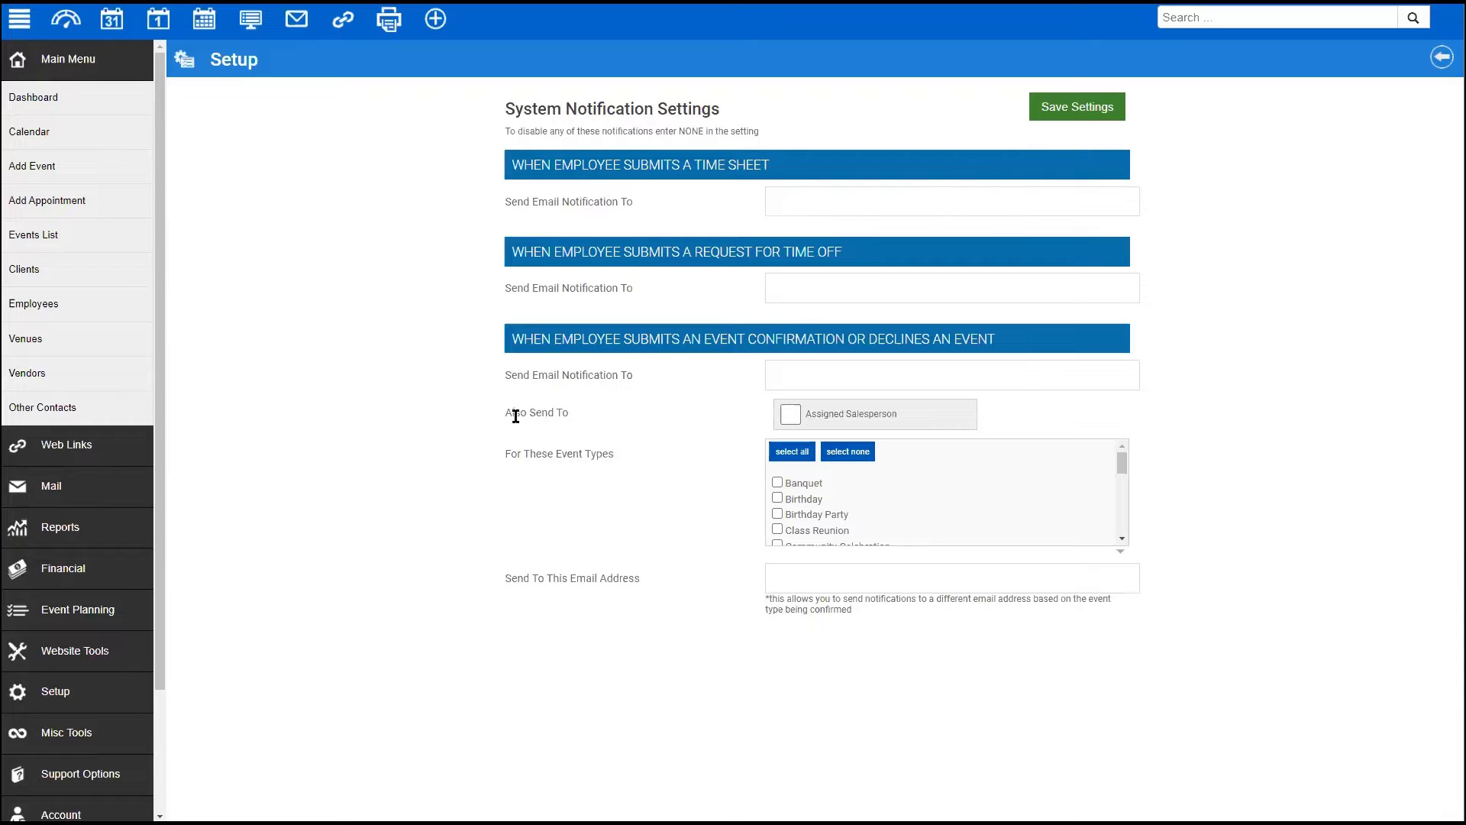
{"action": "left_click_drag", "start_coordinate": [512, 413], "coordinate": [602, 419]}
{"action": "scroll", "coordinate": [839, 510], "scroll_direction": "down", "scroll_amount": 2}
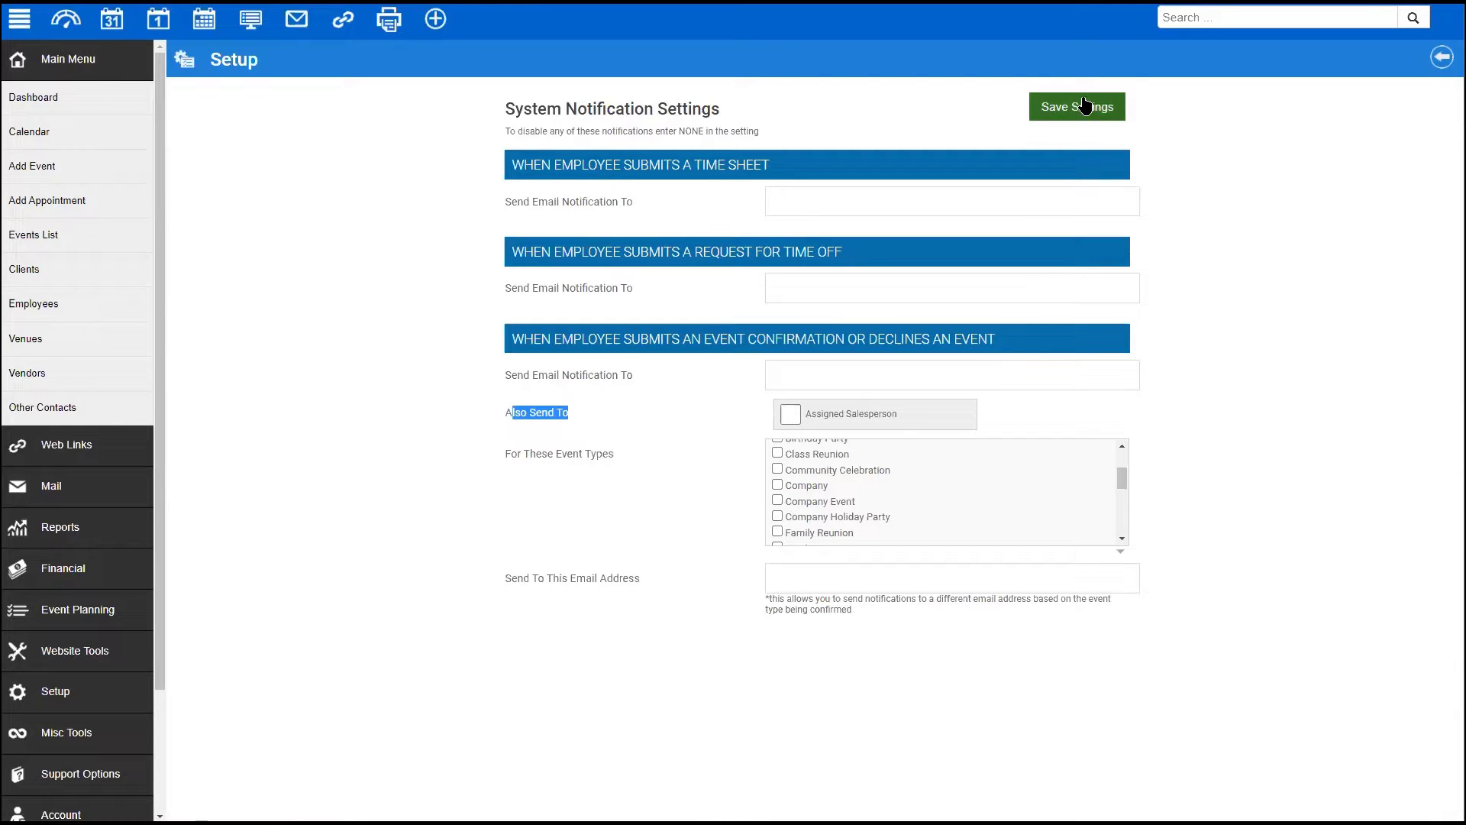
{"action": "left_click", "coordinate": [1435, 59]}
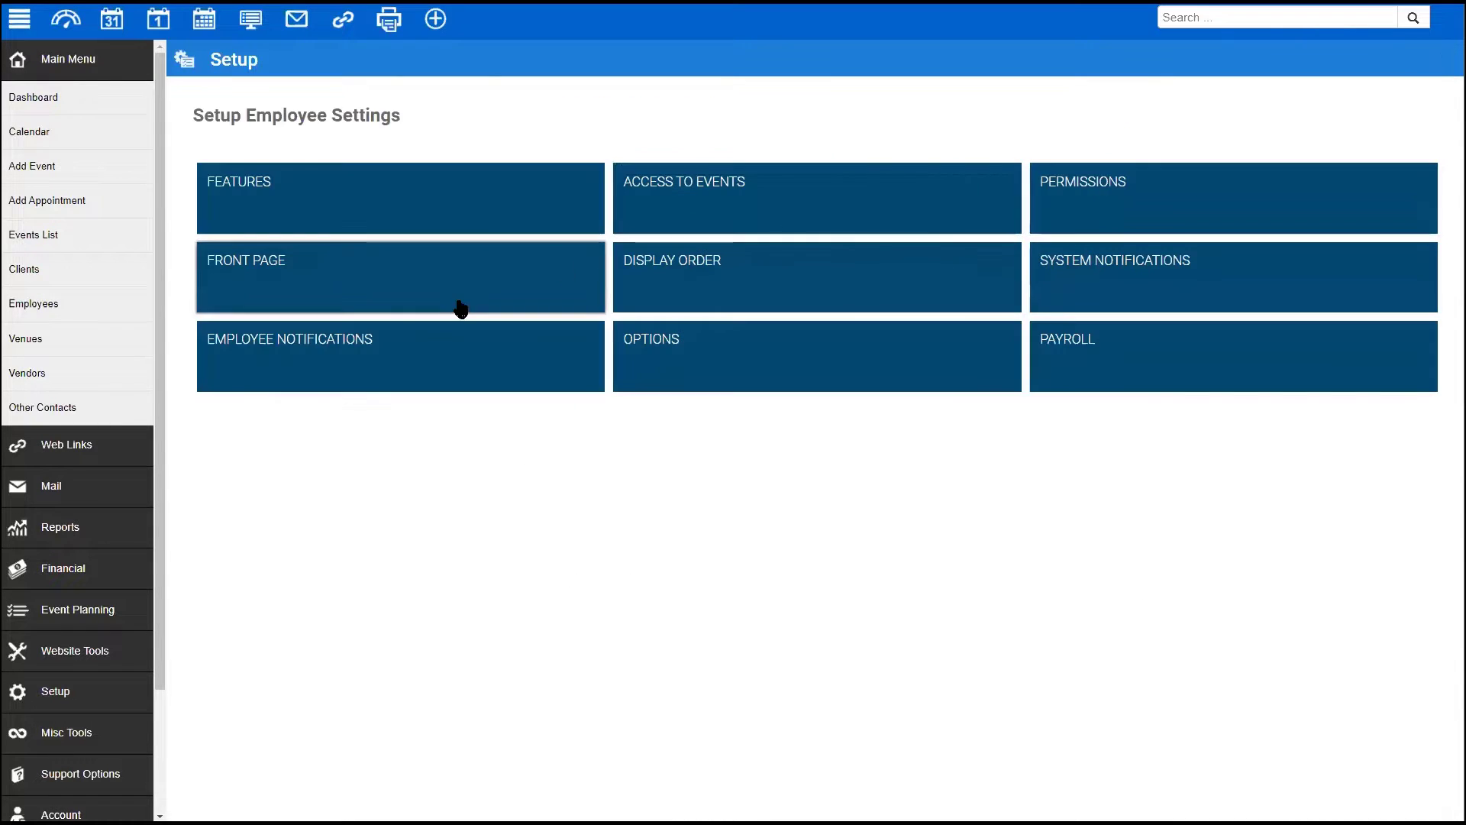
{"action": "left_click", "coordinate": [341, 361]}
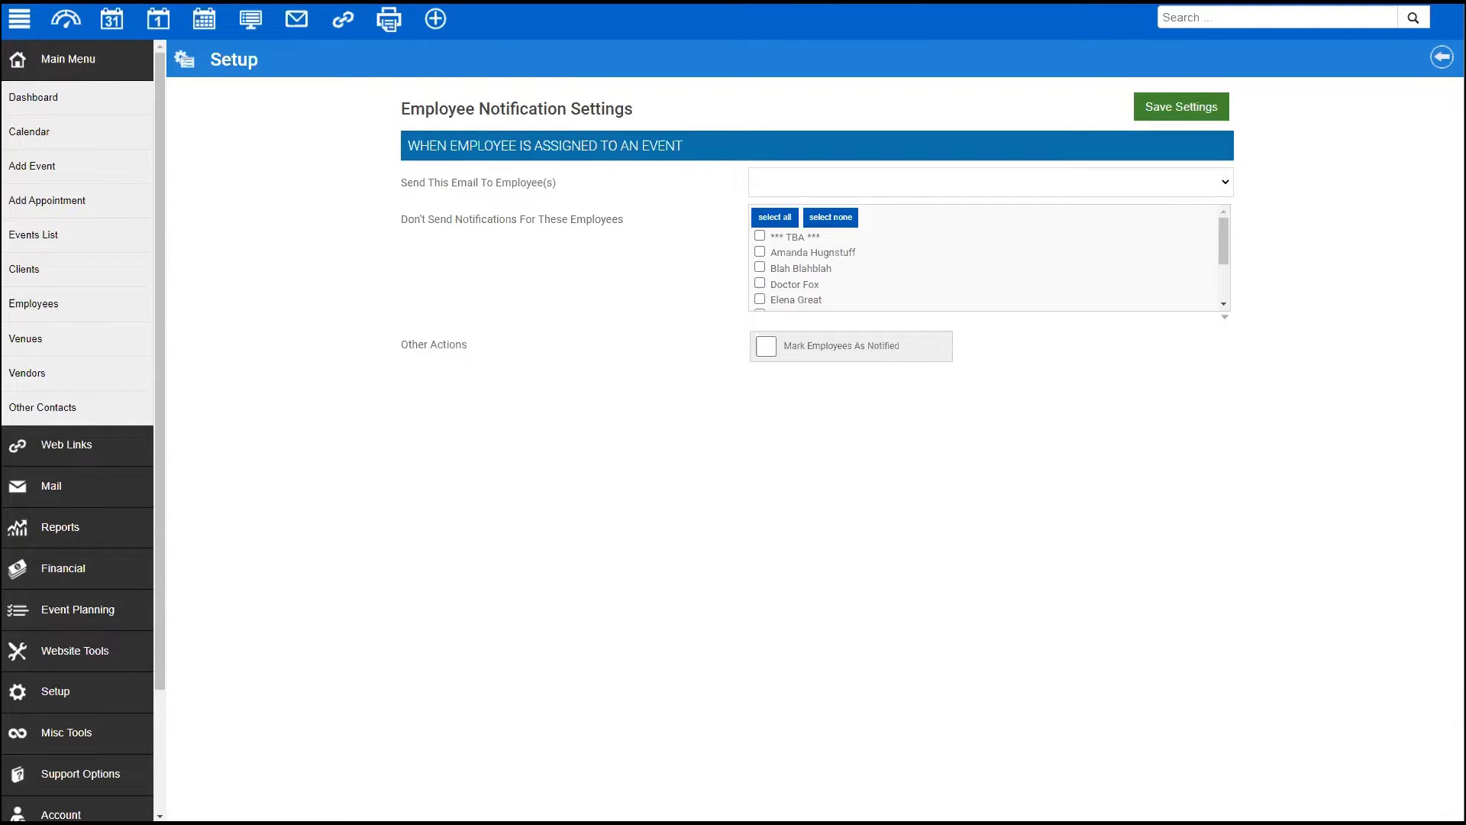
{"action": "left_click", "coordinate": [1441, 57]}
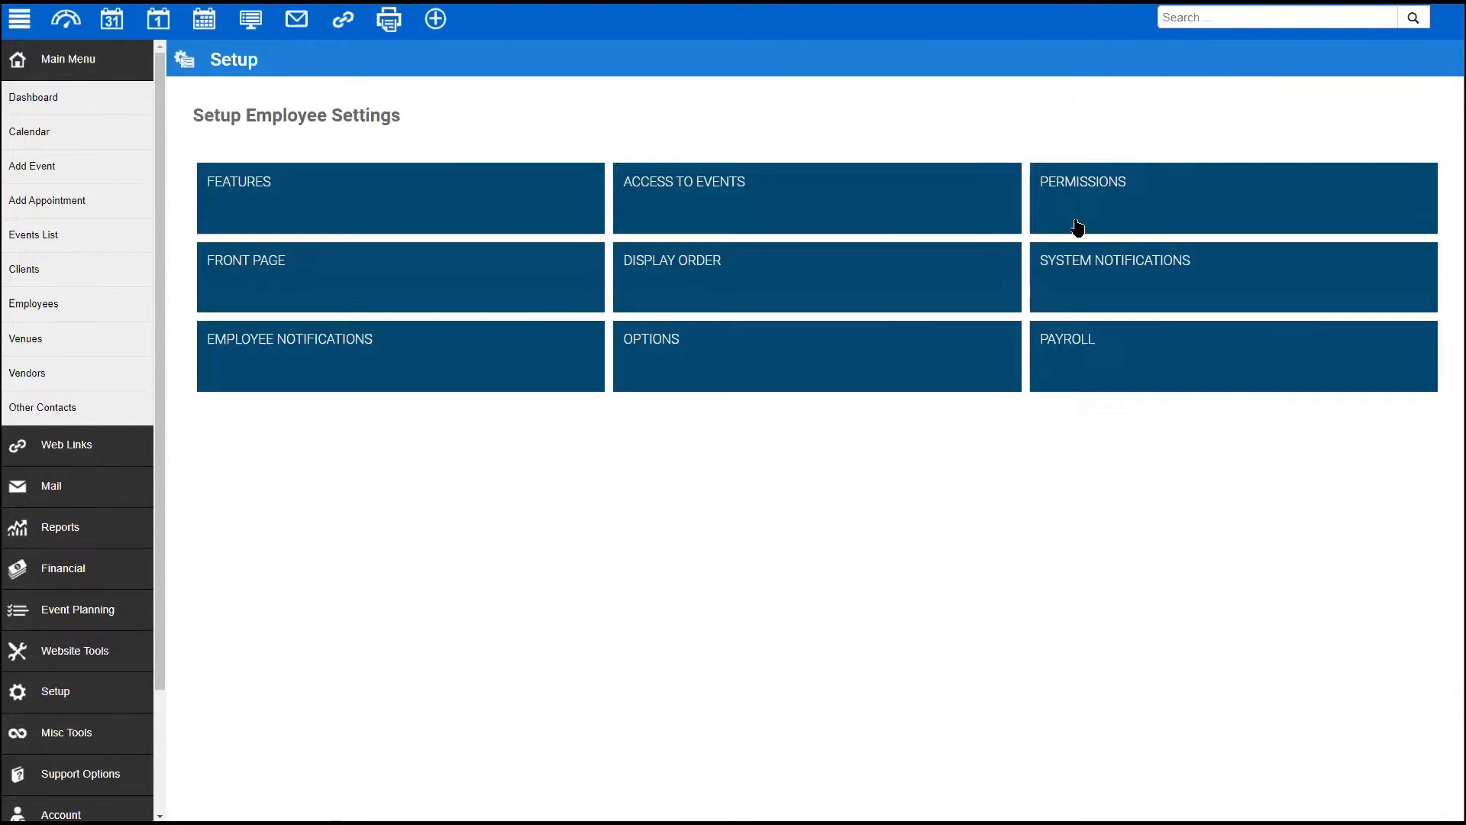
{"action": "left_click", "coordinate": [1090, 265]}
{"action": "left_click", "coordinate": [814, 286]}
{"action": "type", "text": "NONE"}
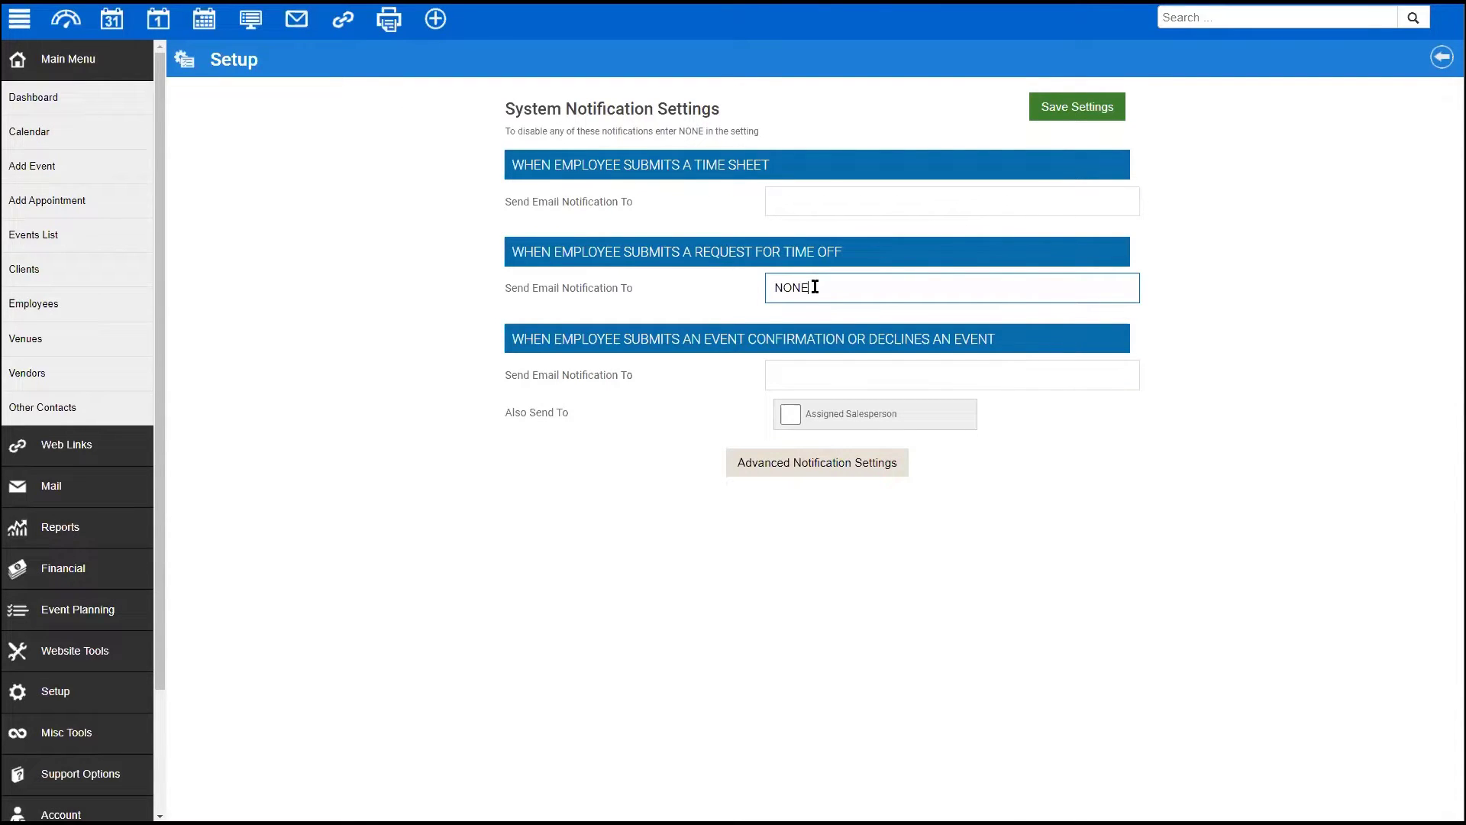
{"action": "double_click", "coordinate": [790, 288]}
{"action": "key", "text": "BackSpace"}
{"action": "left_click", "coordinate": [722, 603]}
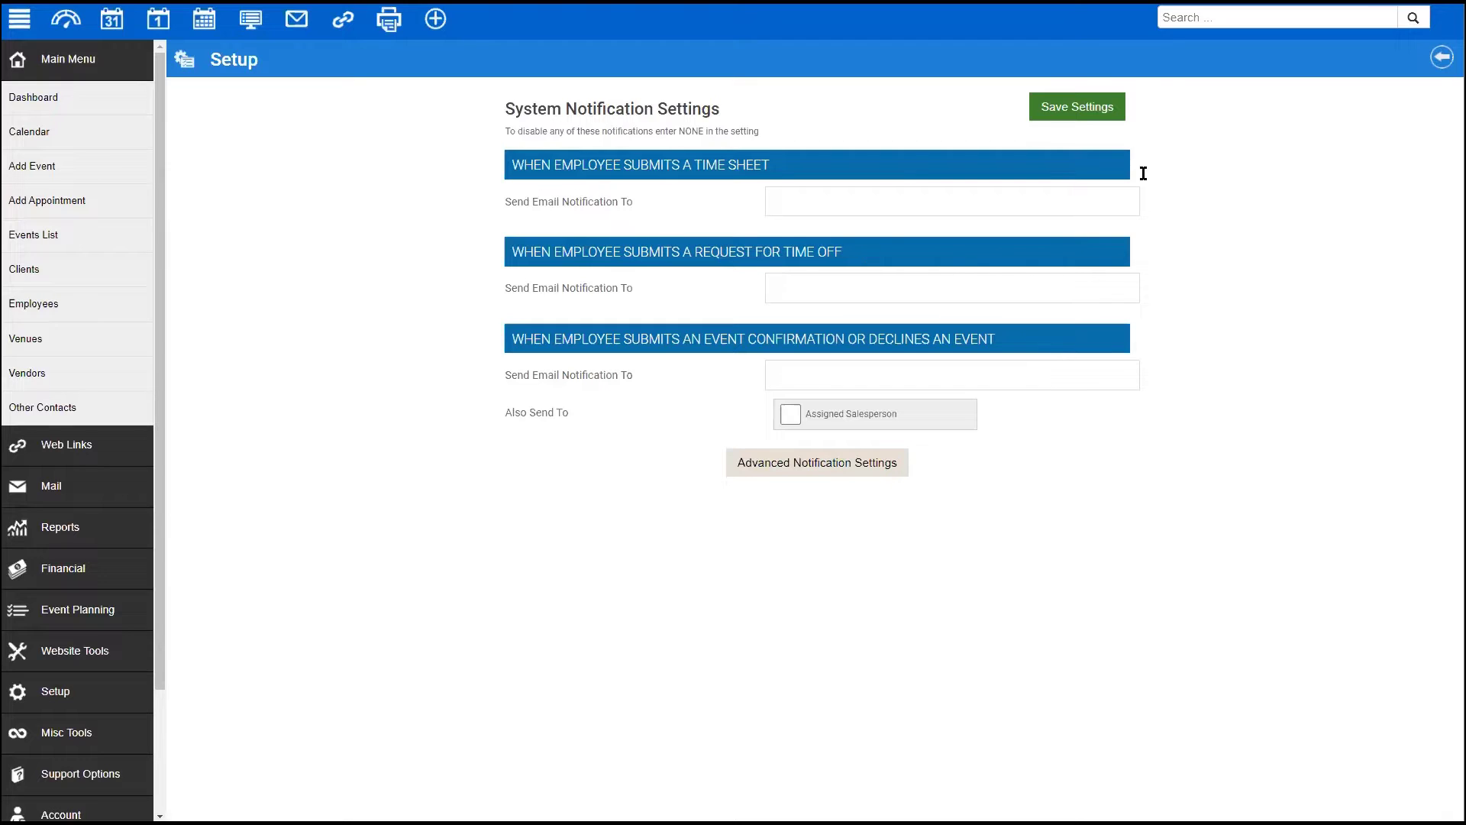
{"action": "left_click", "coordinate": [1440, 58]}
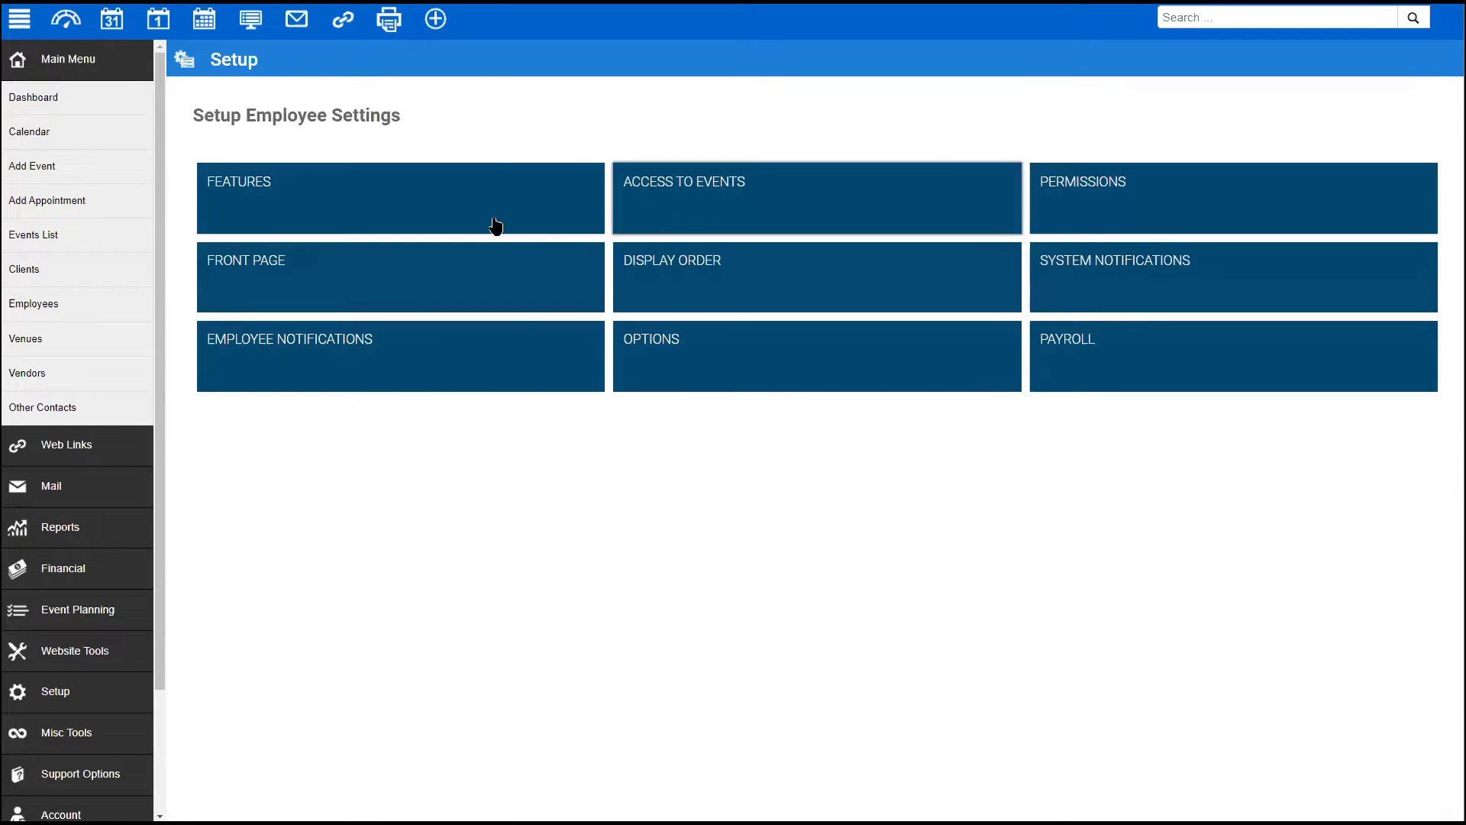
{"action": "left_click", "coordinate": [345, 351]}
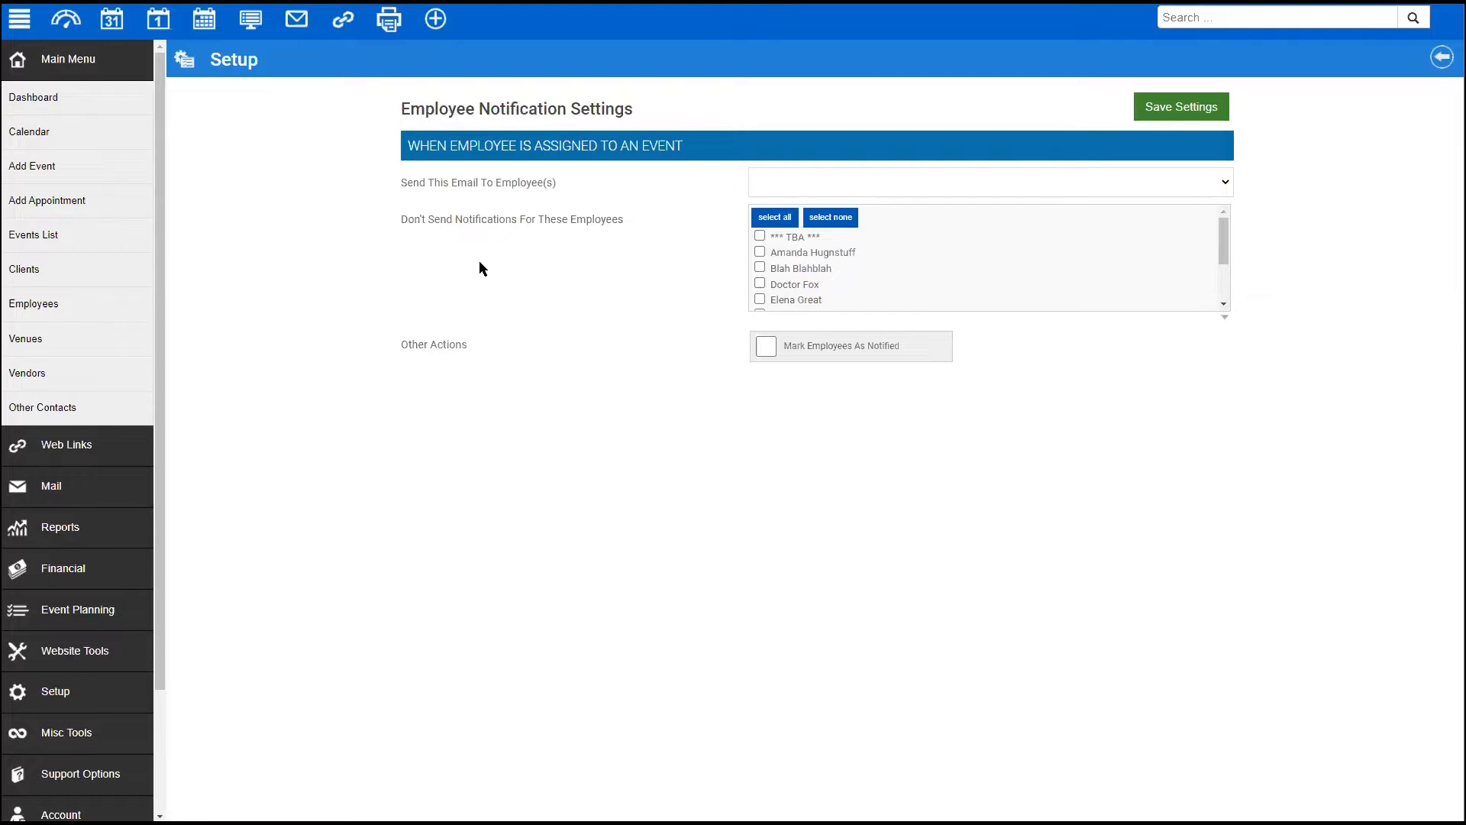
{"action": "left_click", "coordinate": [908, 191]}
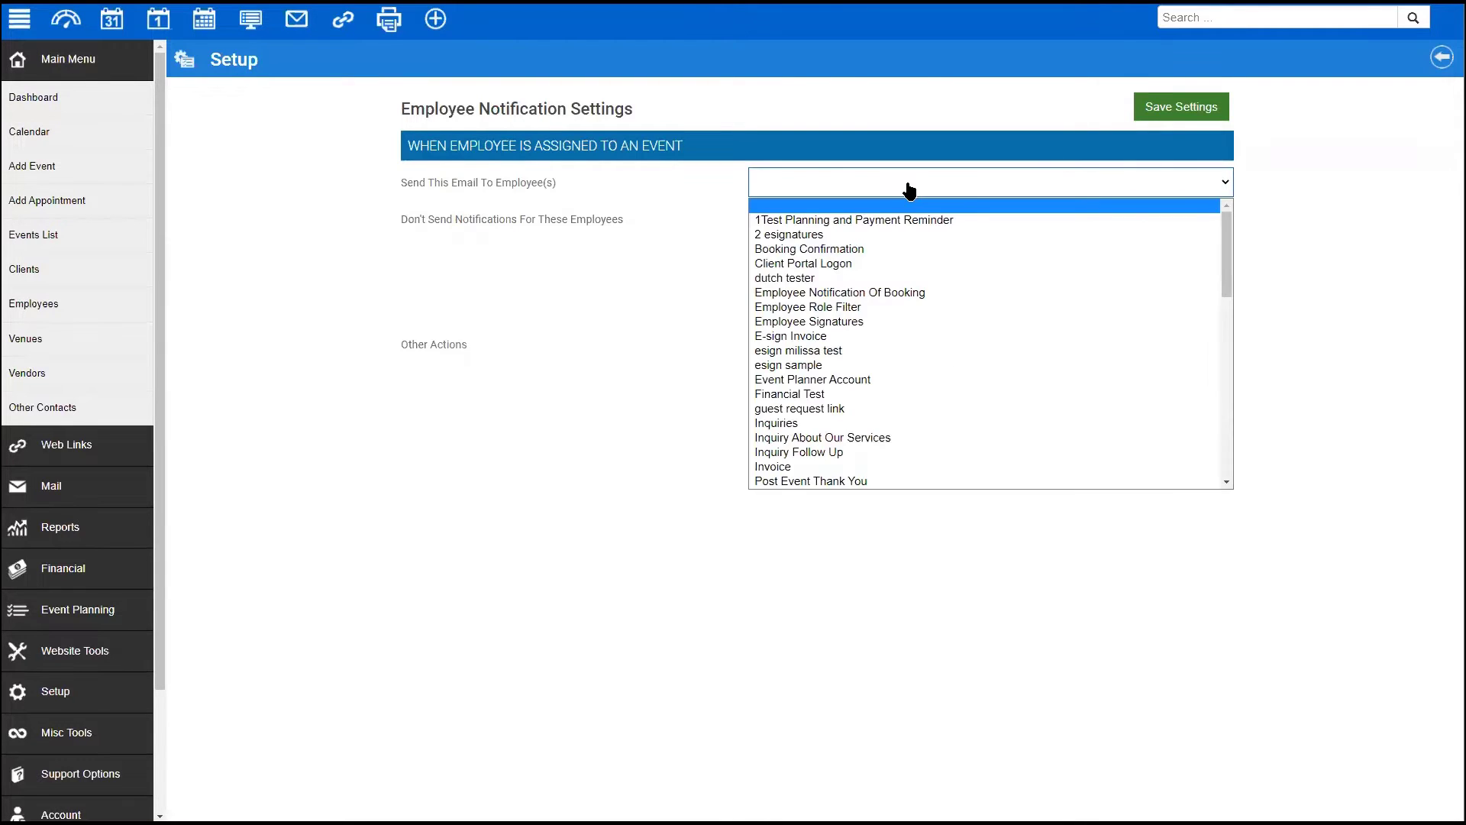
{"action": "left_click", "coordinate": [858, 293]}
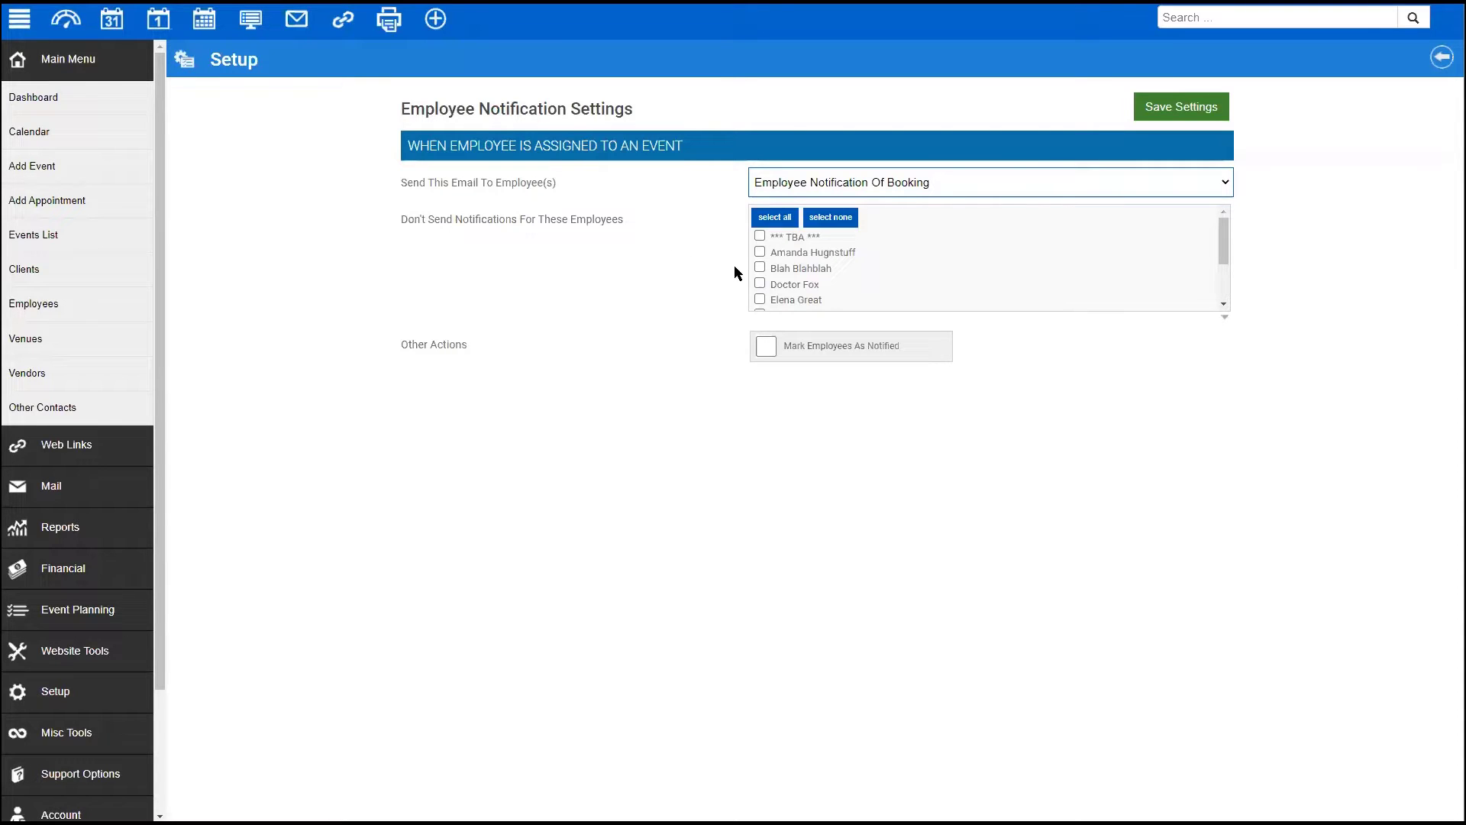
{"action": "left_click_drag", "start_coordinate": [409, 356], "coordinate": [777, 343]}
{"action": "left_click", "coordinate": [765, 349]}
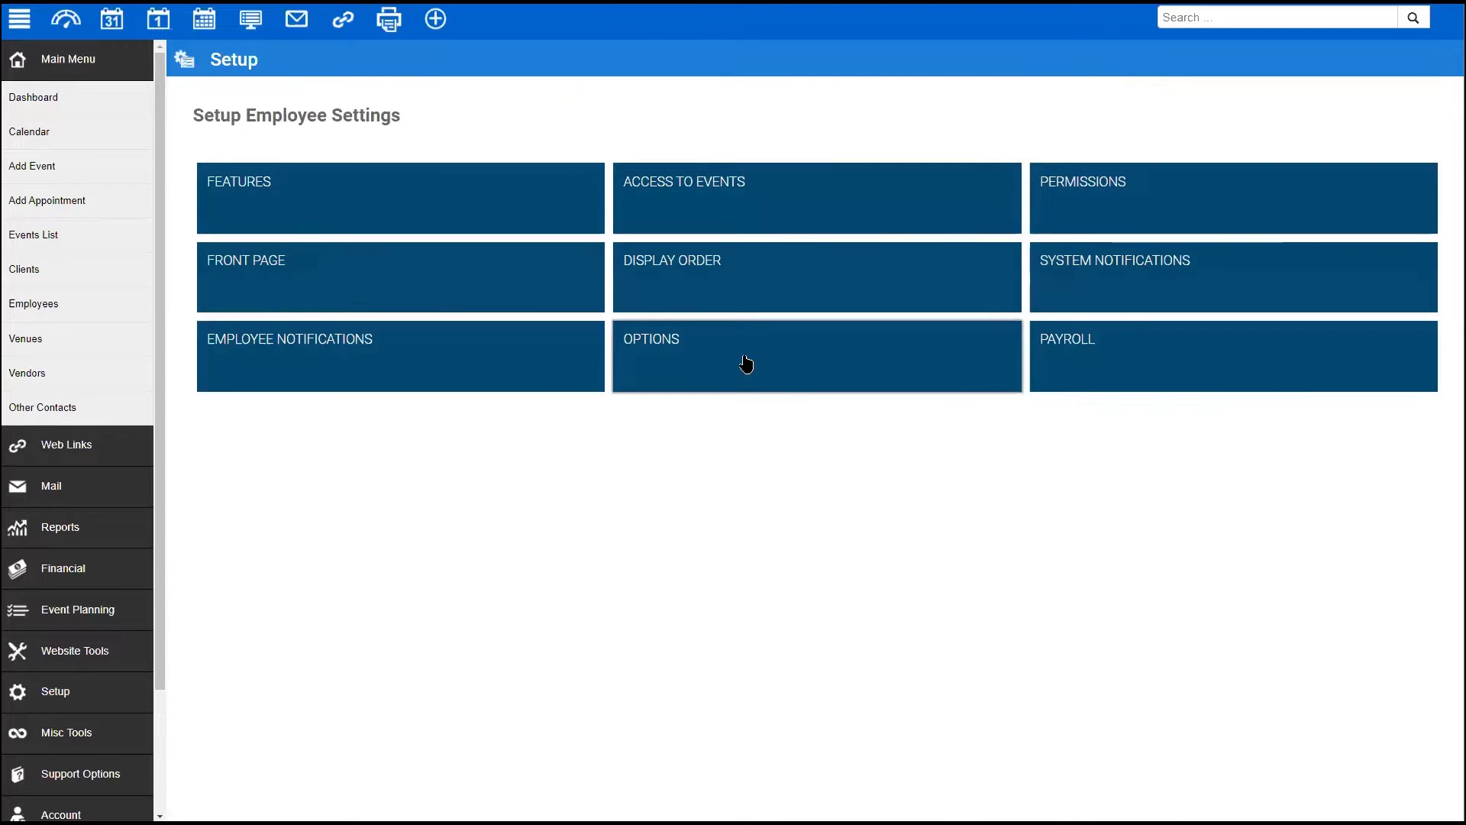
{"action": "left_click", "coordinate": [745, 359]}
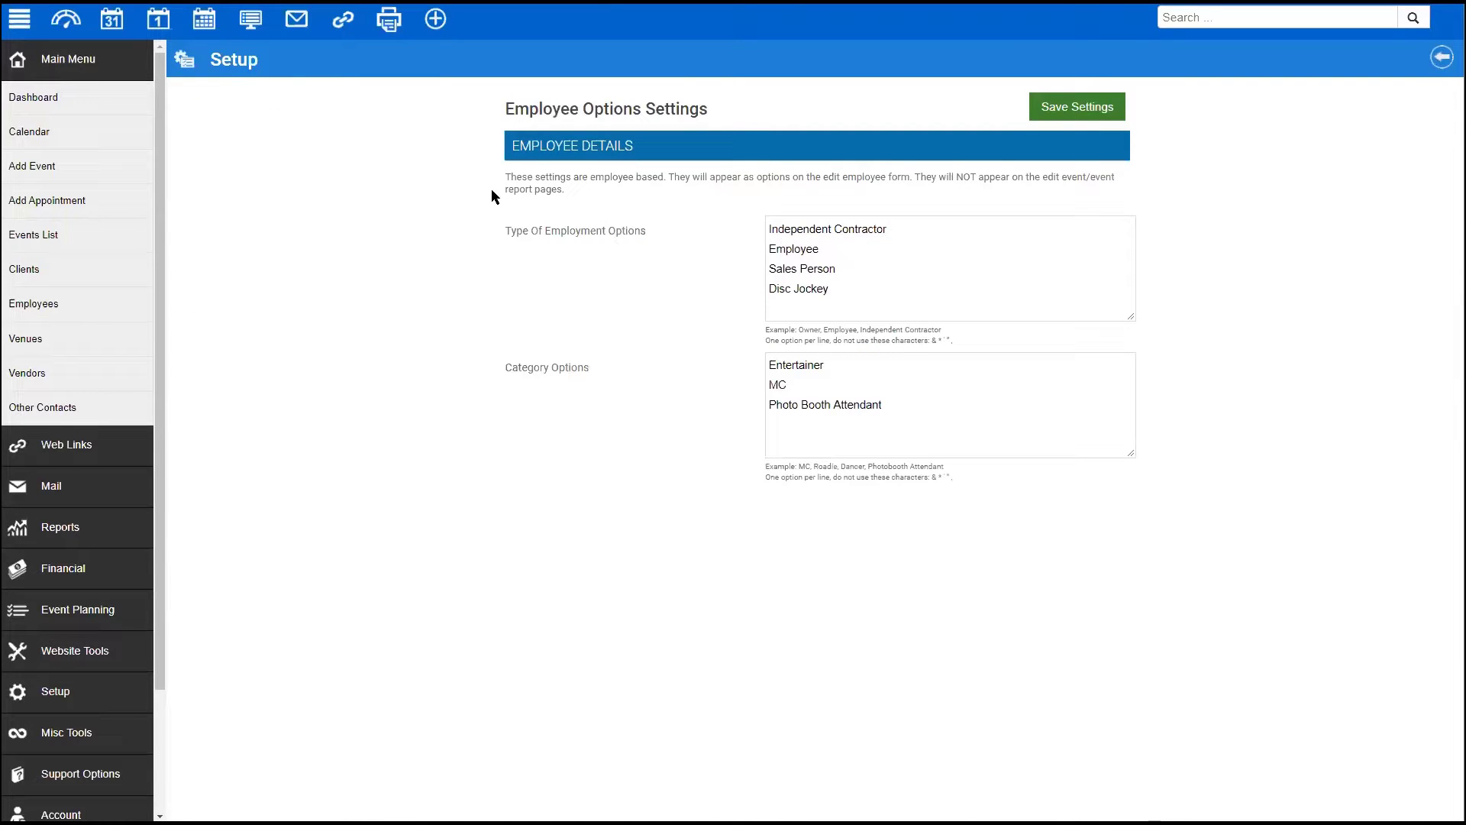
- Glance over the employment type and category option lists, then go to Employees
{"action": "mouse_move", "coordinate": [501, 229]}
{"action": "left_mouse_down"}
{"action": "mouse_move", "coordinate": [592, 223]}
{"action": "mouse_move", "coordinate": [514, 223]}
{"action": "left_mouse_up"}
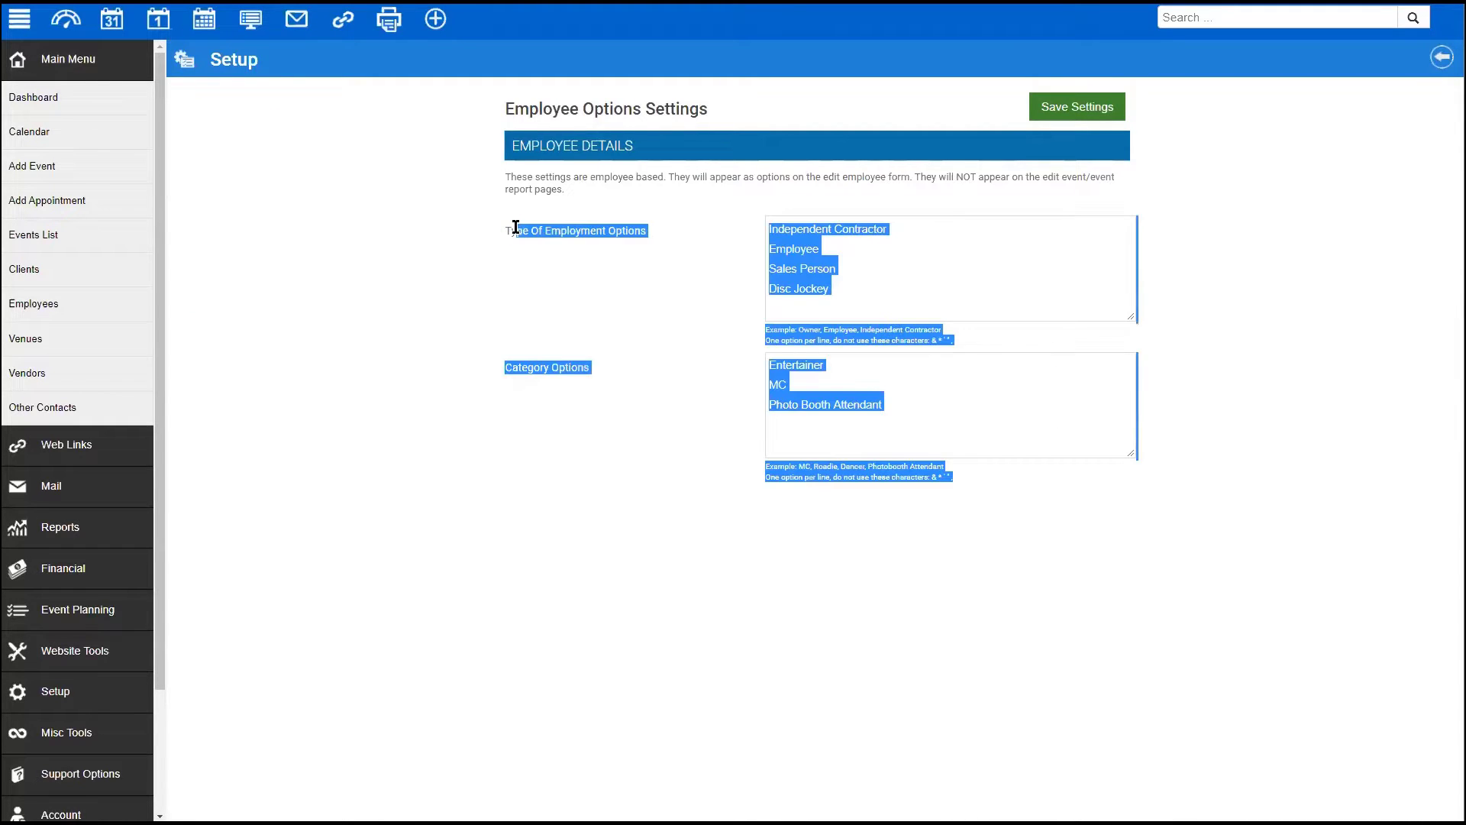
{"action": "left_click", "coordinate": [515, 227]}
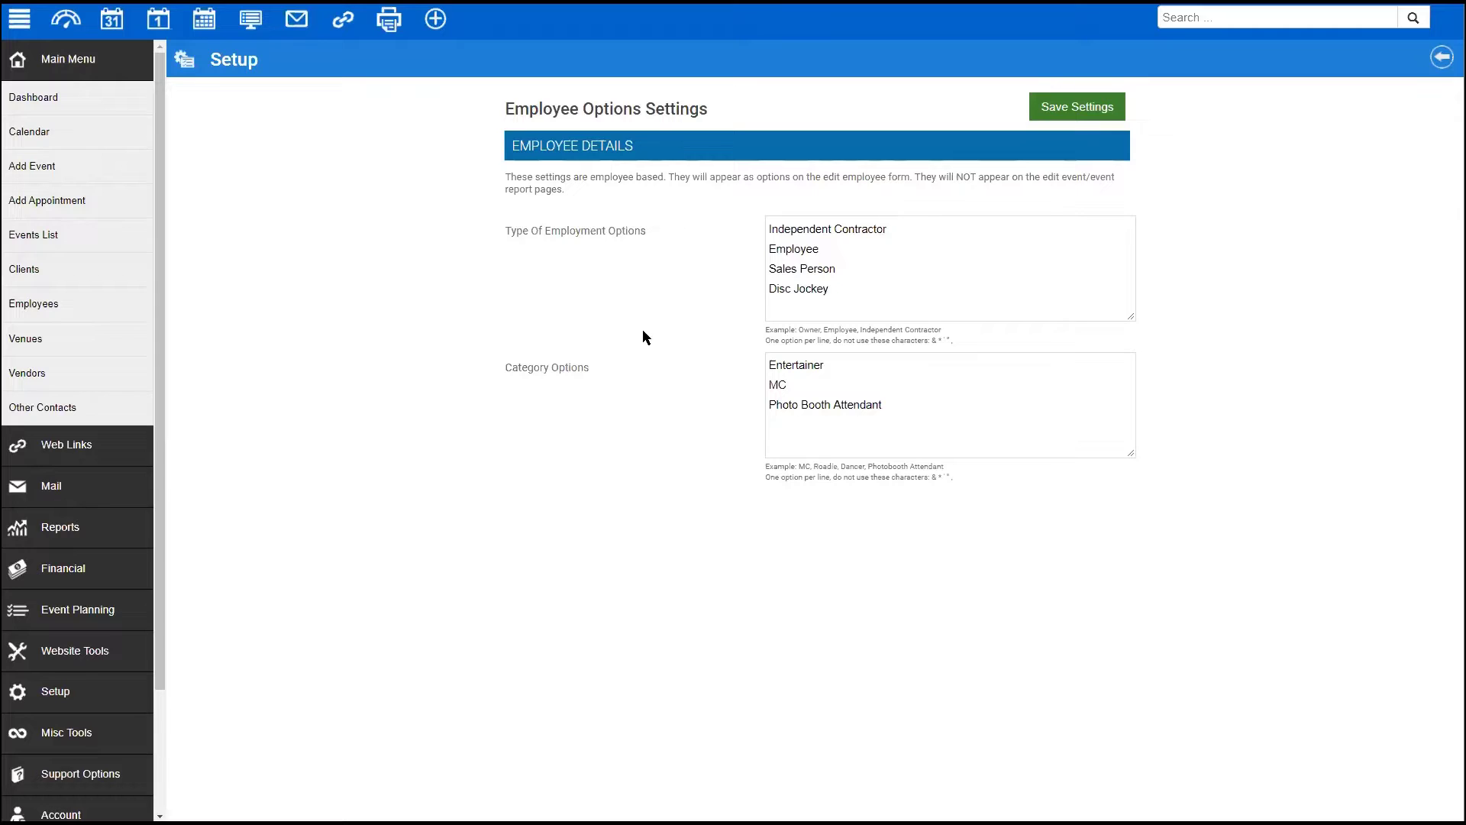
{"action": "left_click", "coordinate": [65, 303]}
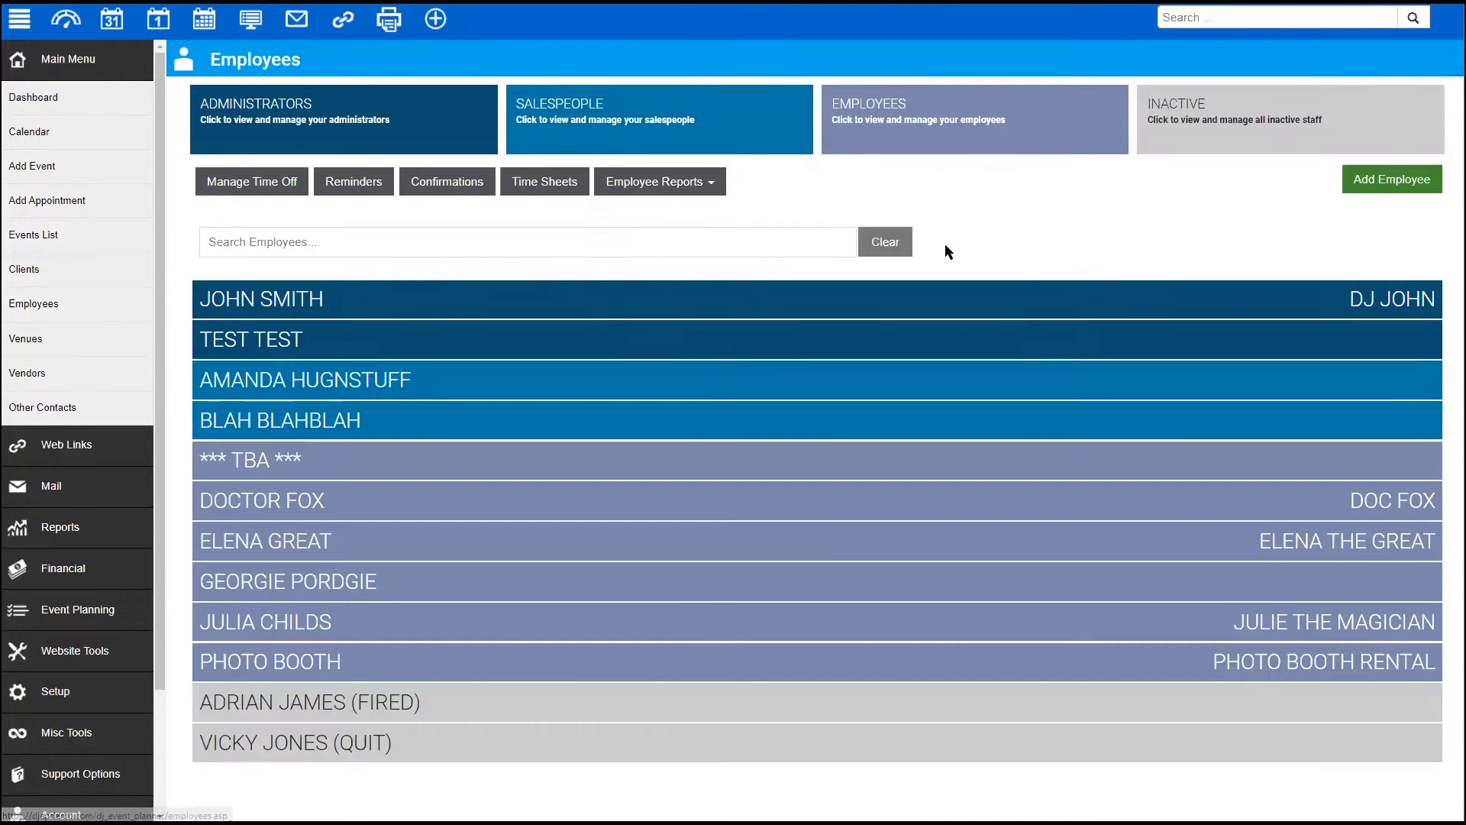
- Open an employee's quick edit and check its Employment Category dropdowns
{"action": "left_click", "coordinate": [1202, 567]}
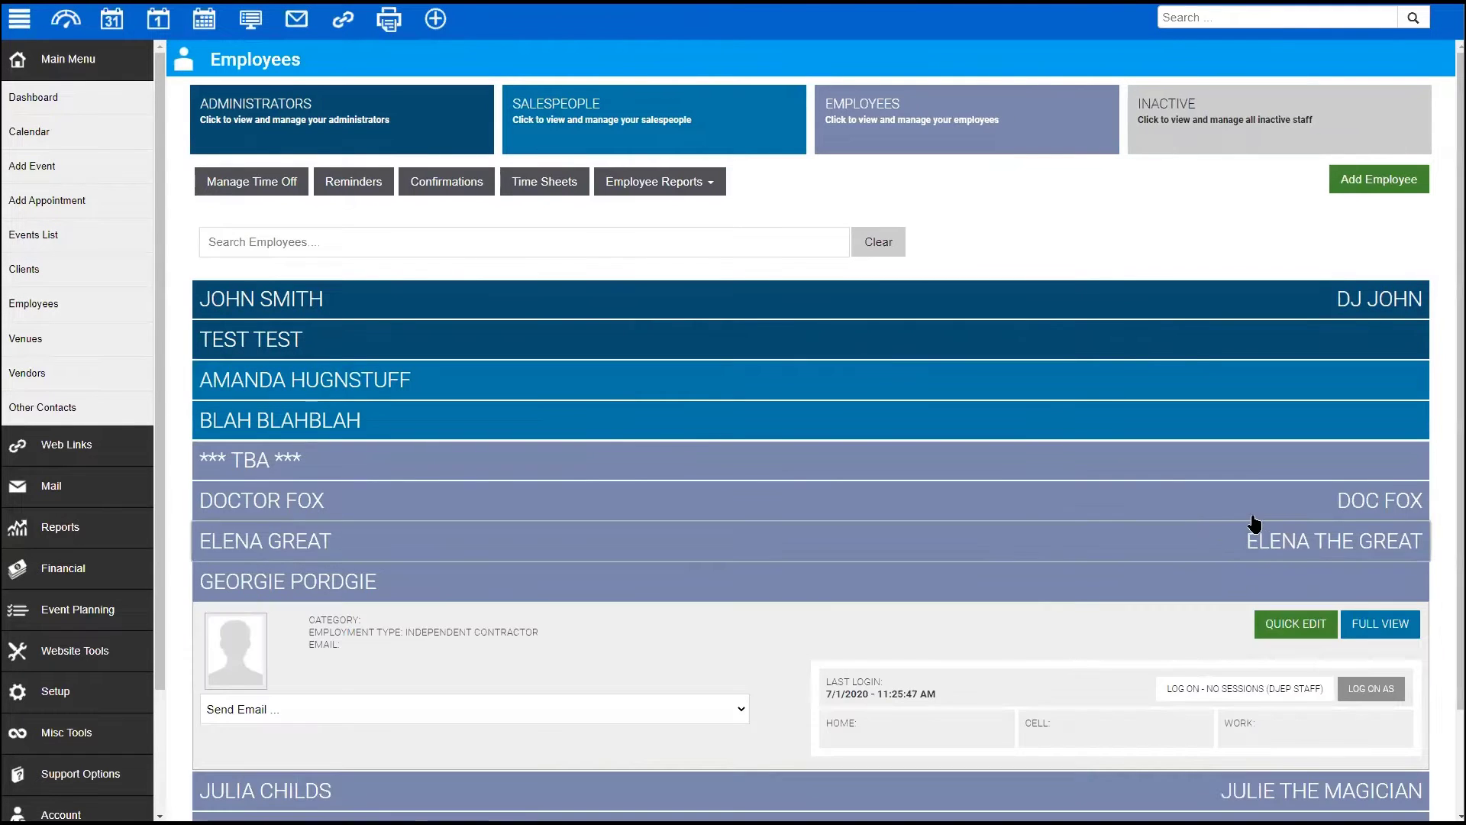
{"action": "left_click", "coordinate": [1298, 624]}
{"action": "scroll", "coordinate": [603, 374], "scroll_direction": "down", "scroll_amount": 5}
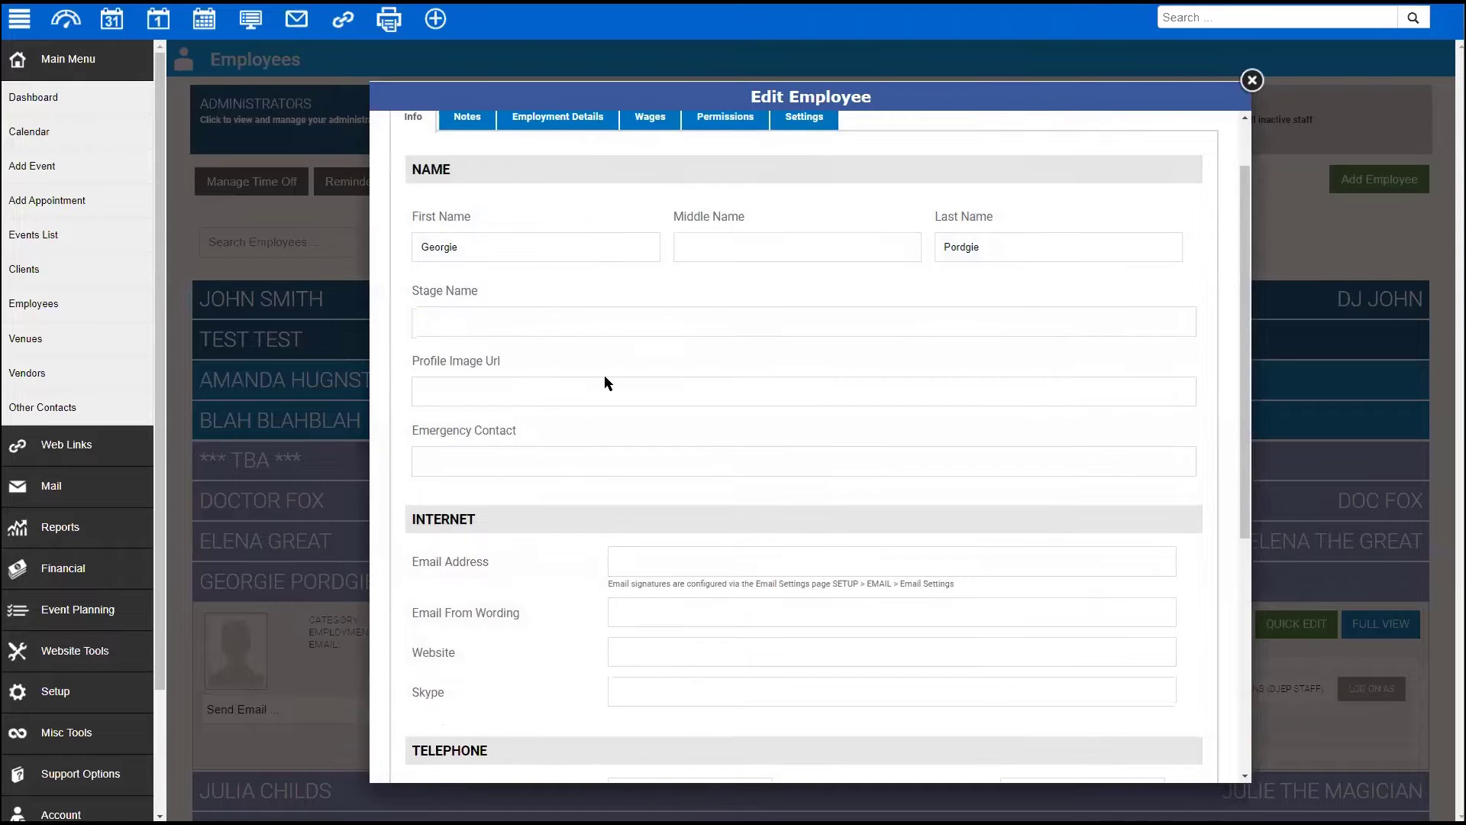
{"action": "scroll", "coordinate": [542, 374], "scroll_direction": "up", "scroll_amount": 5}
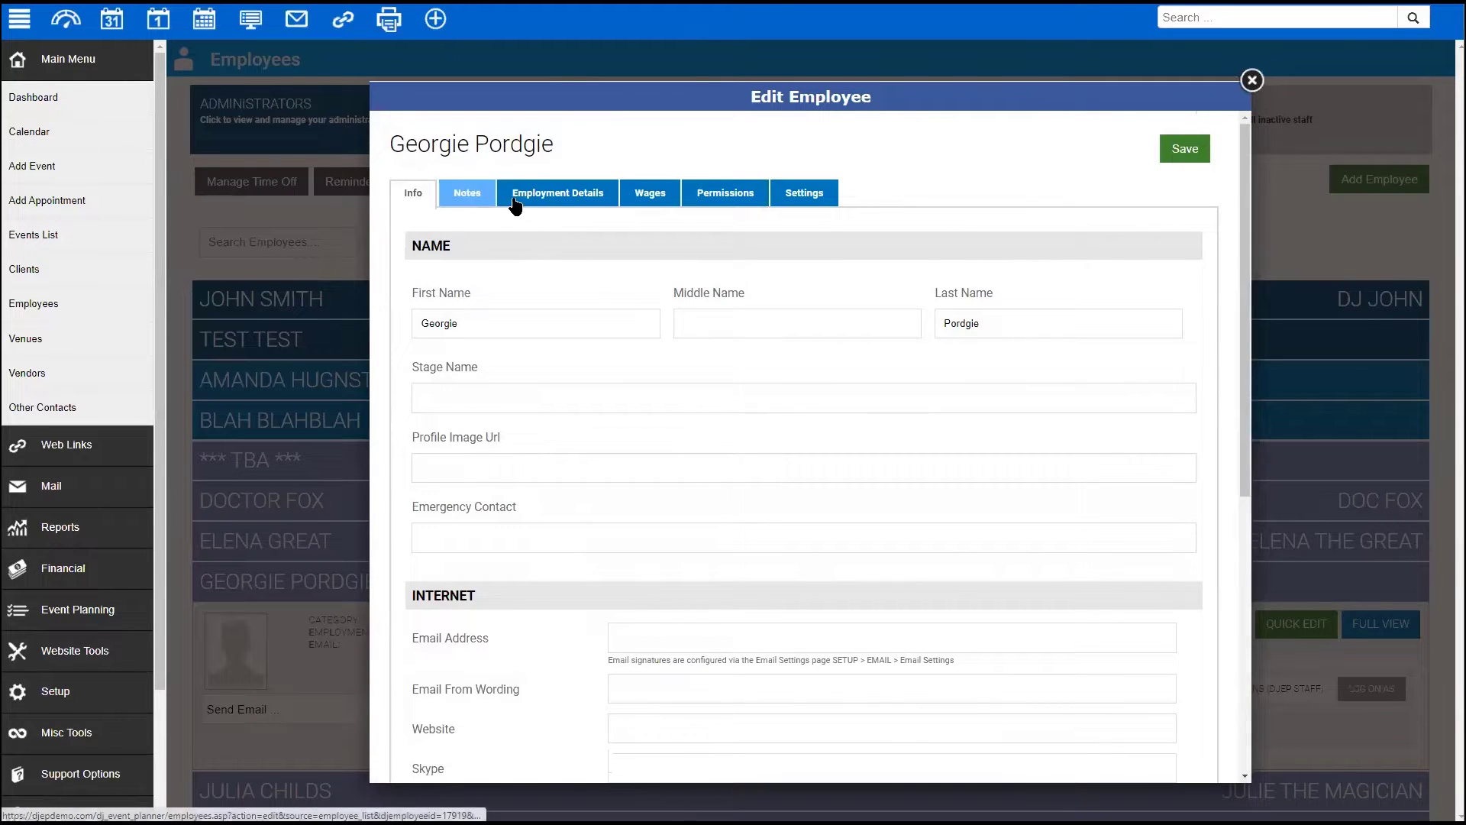
{"action": "left_click", "coordinate": [466, 194]}
{"action": "left_click", "coordinate": [537, 195]}
{"action": "scroll", "coordinate": [404, 361], "scroll_direction": "down", "scroll_amount": 1}
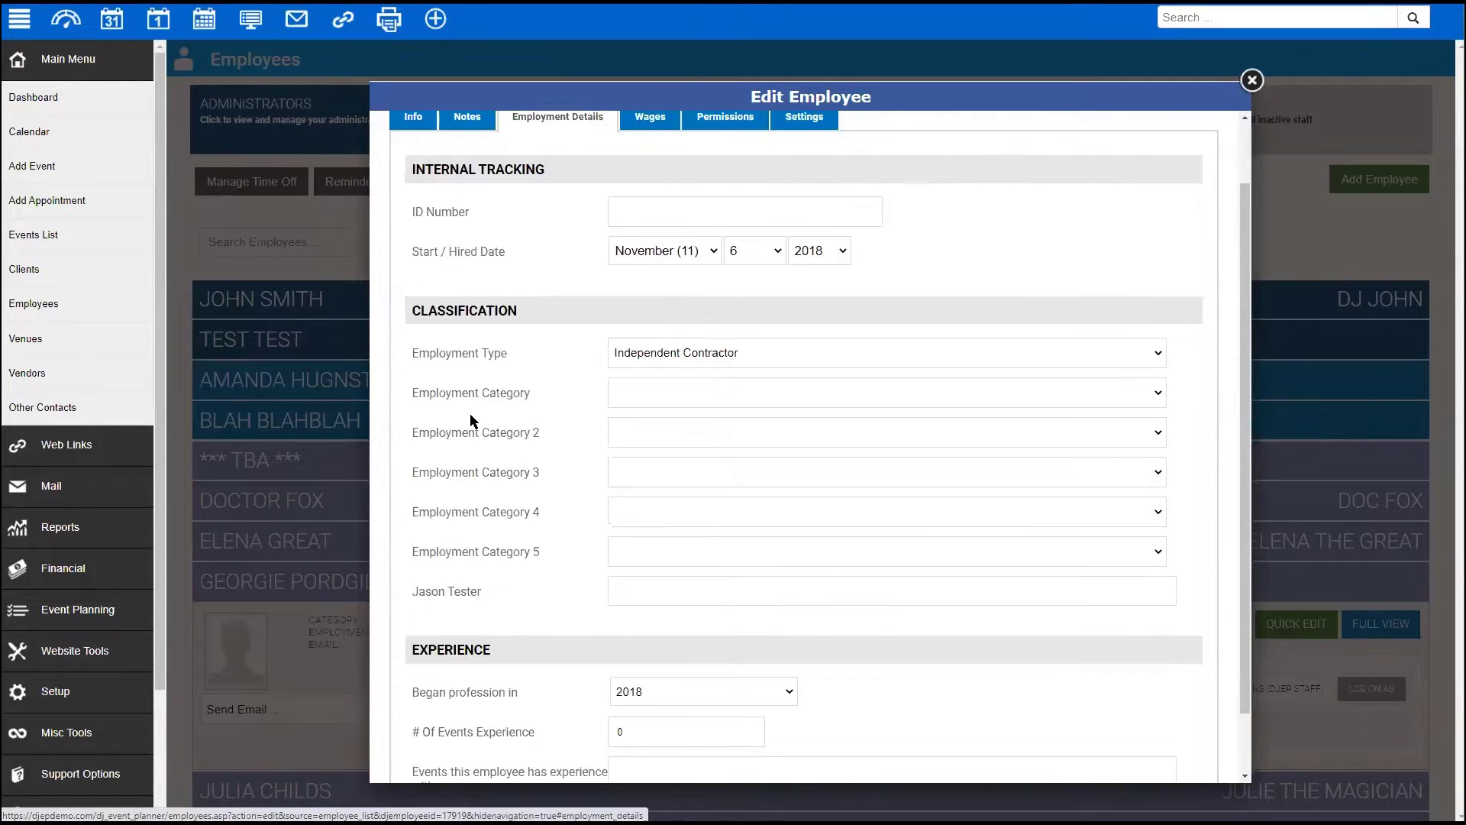
{"action": "left_click", "coordinate": [758, 394]}
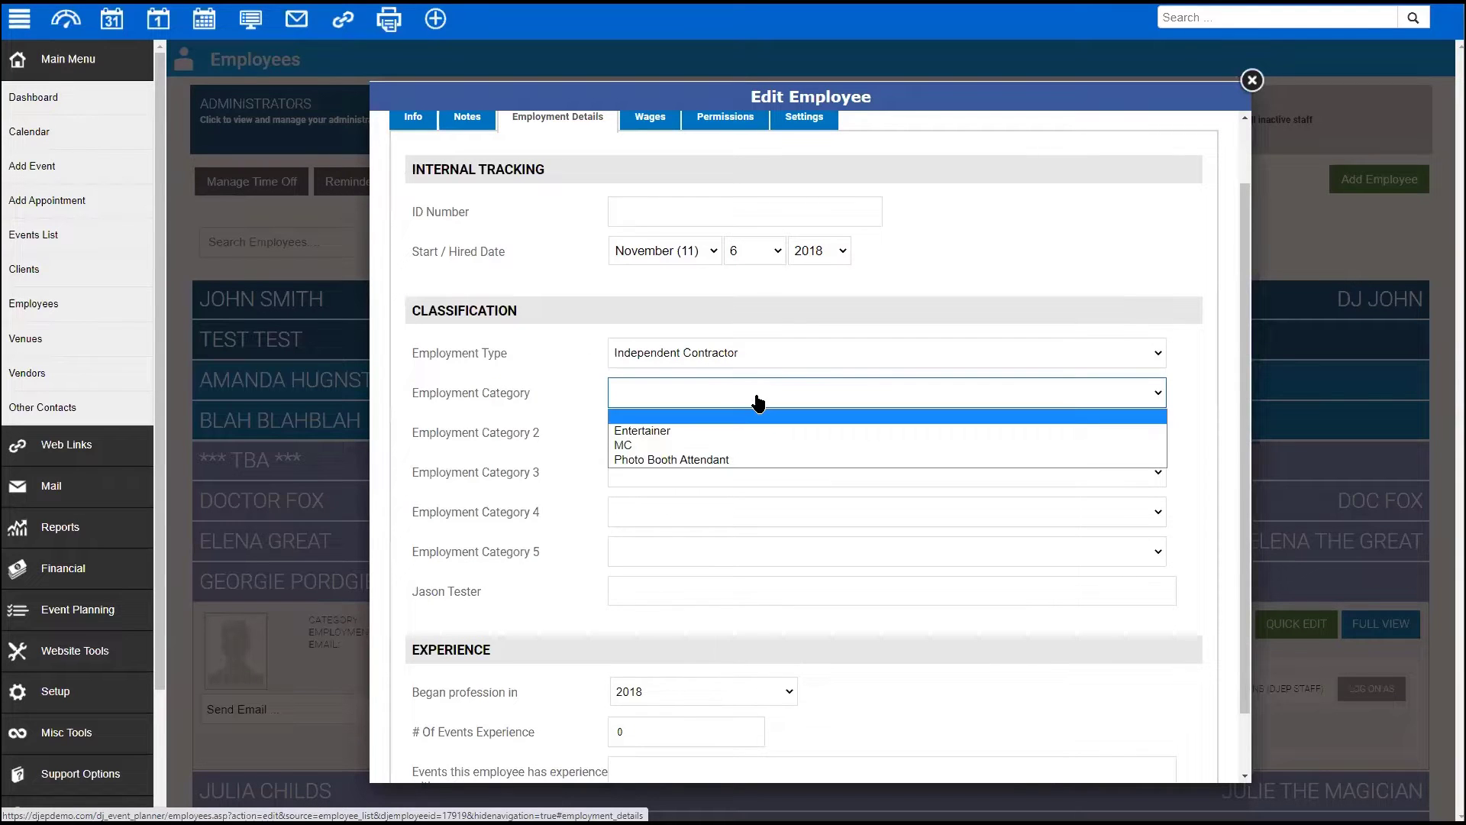
{"action": "left_click", "coordinate": [701, 478]}
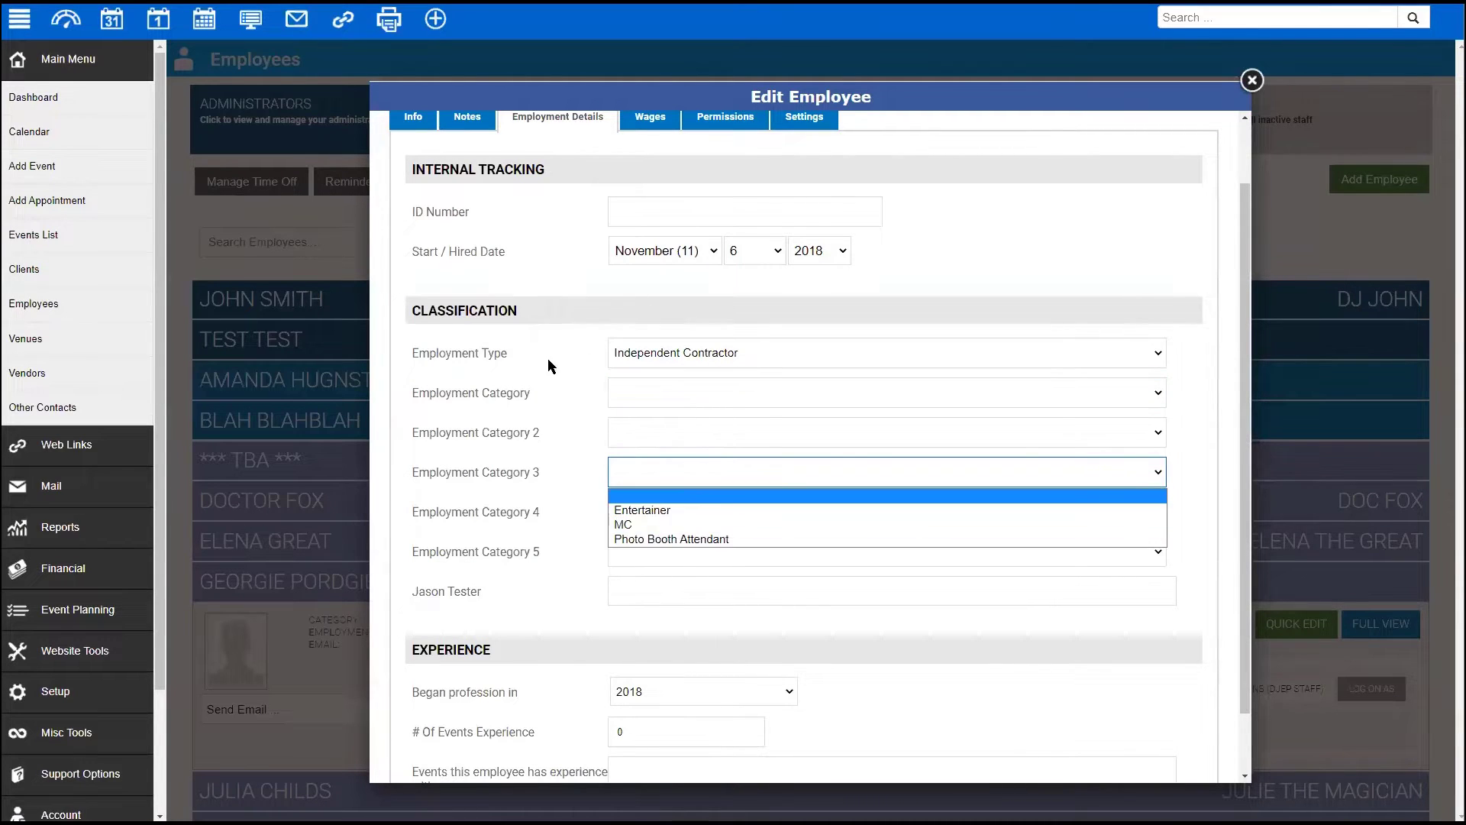
{"action": "scroll", "coordinate": [543, 344], "scroll_direction": "up", "scroll_amount": 1}
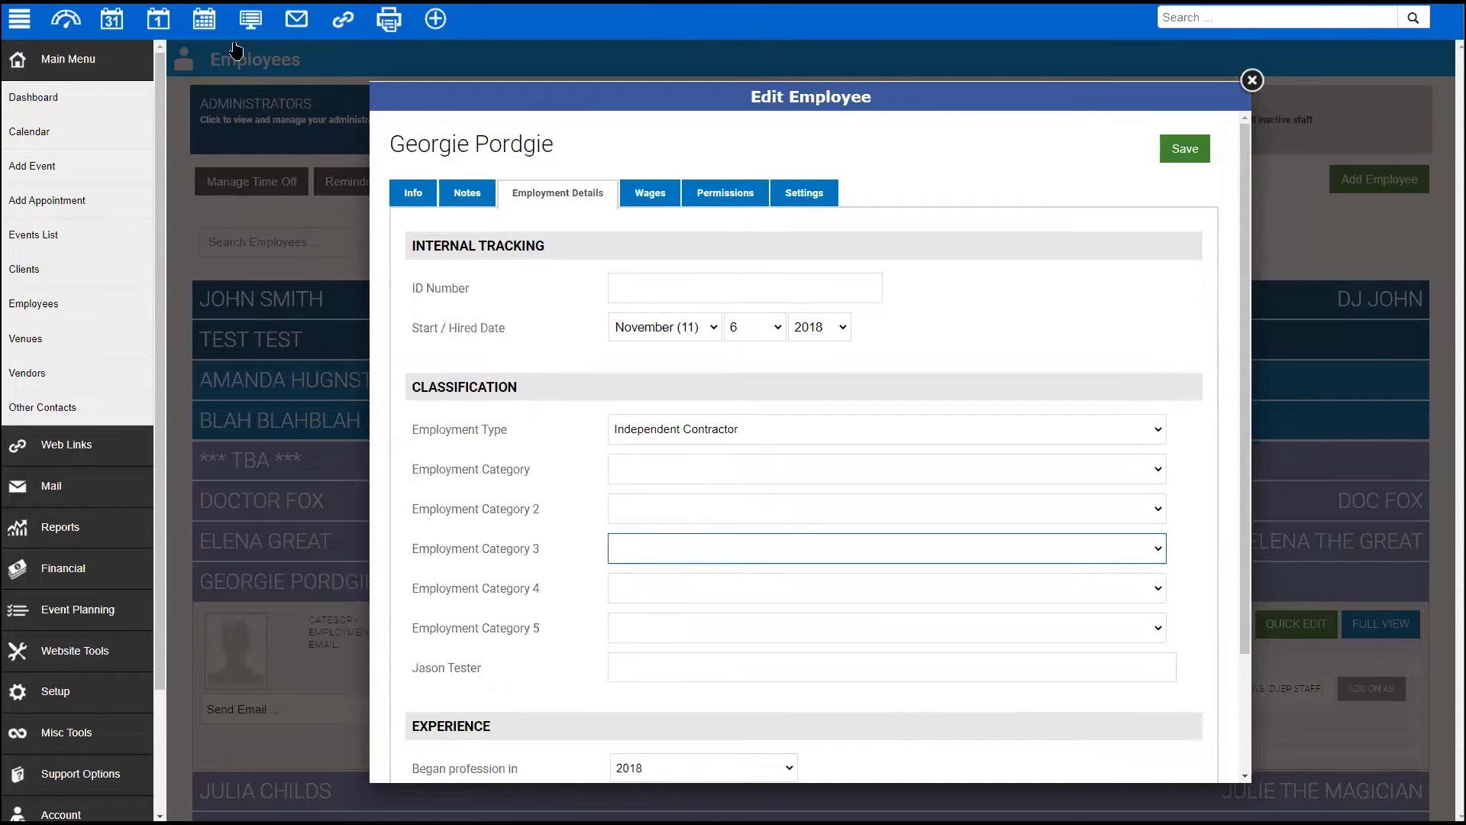
- Return to Setup > Application > Employee Settings
{"action": "left_click", "coordinate": [52, 692]}
{"action": "left_click", "coordinate": [71, 396]}
{"action": "left_click", "coordinate": [80, 647]}
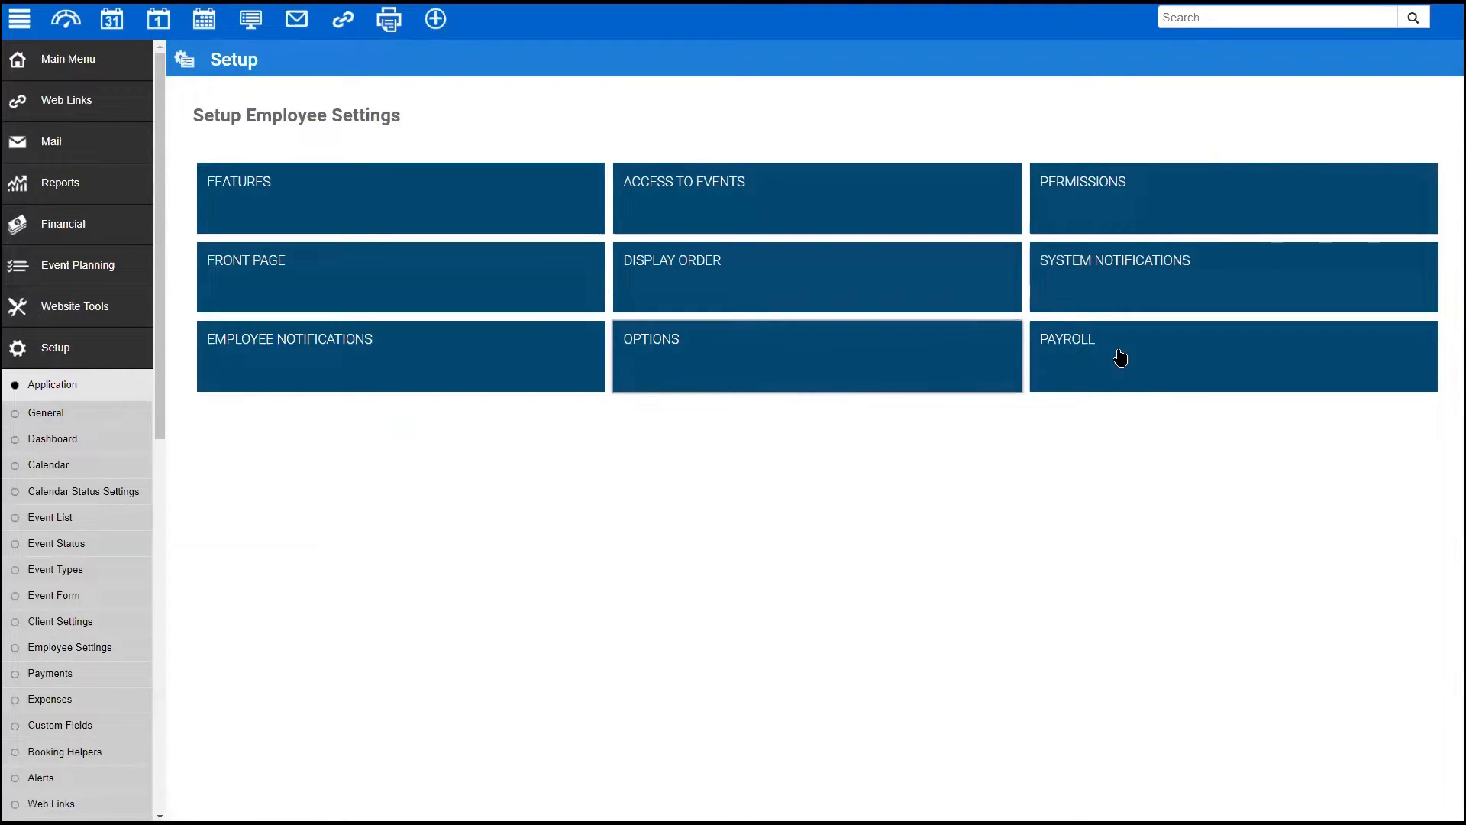
- View the Employee Options settings, then bring up the Employee Payroll Settings page
{"action": "left_click", "coordinate": [882, 366]}
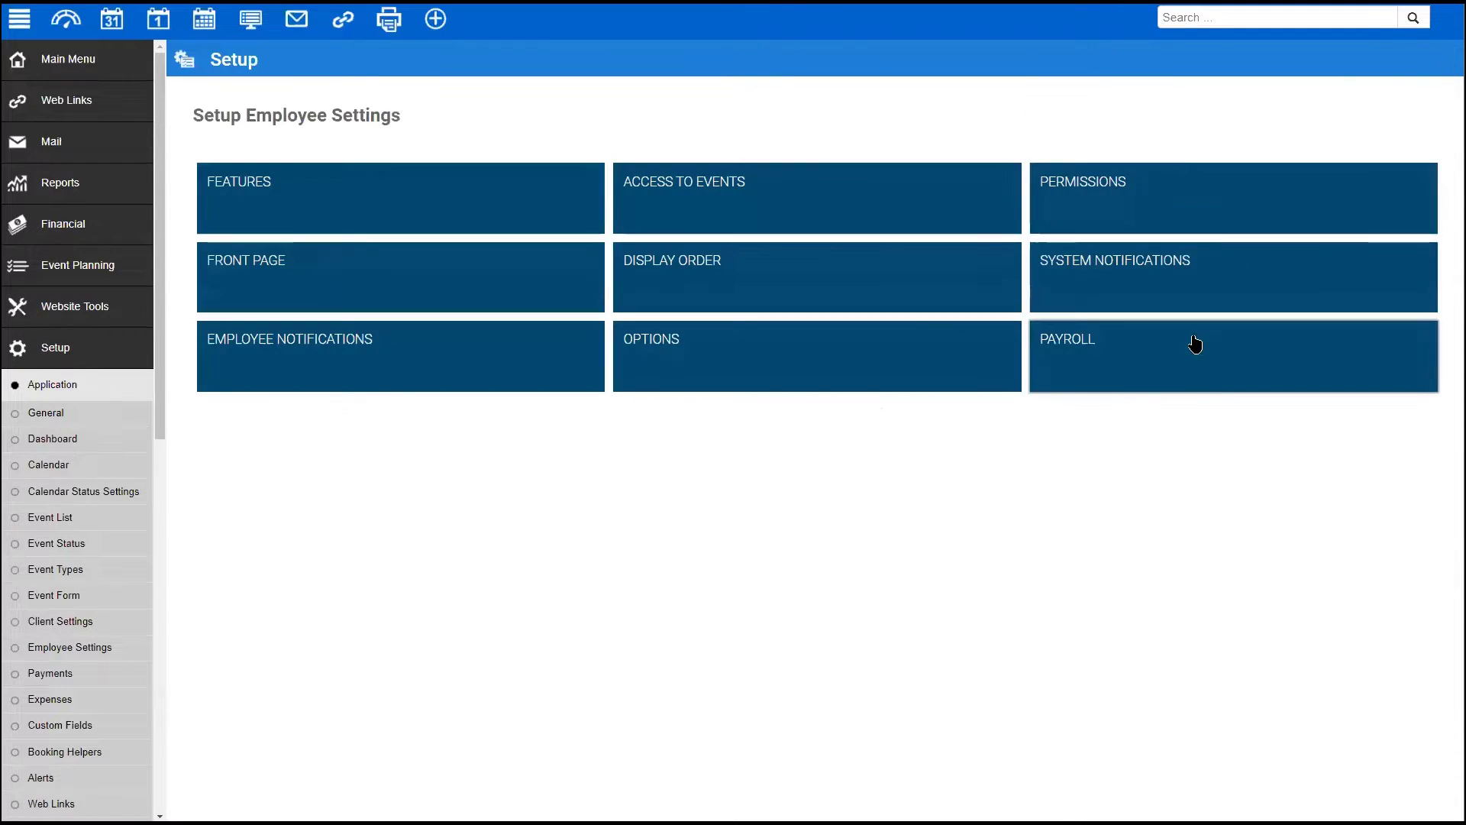
{"action": "left_click", "coordinate": [1195, 340]}
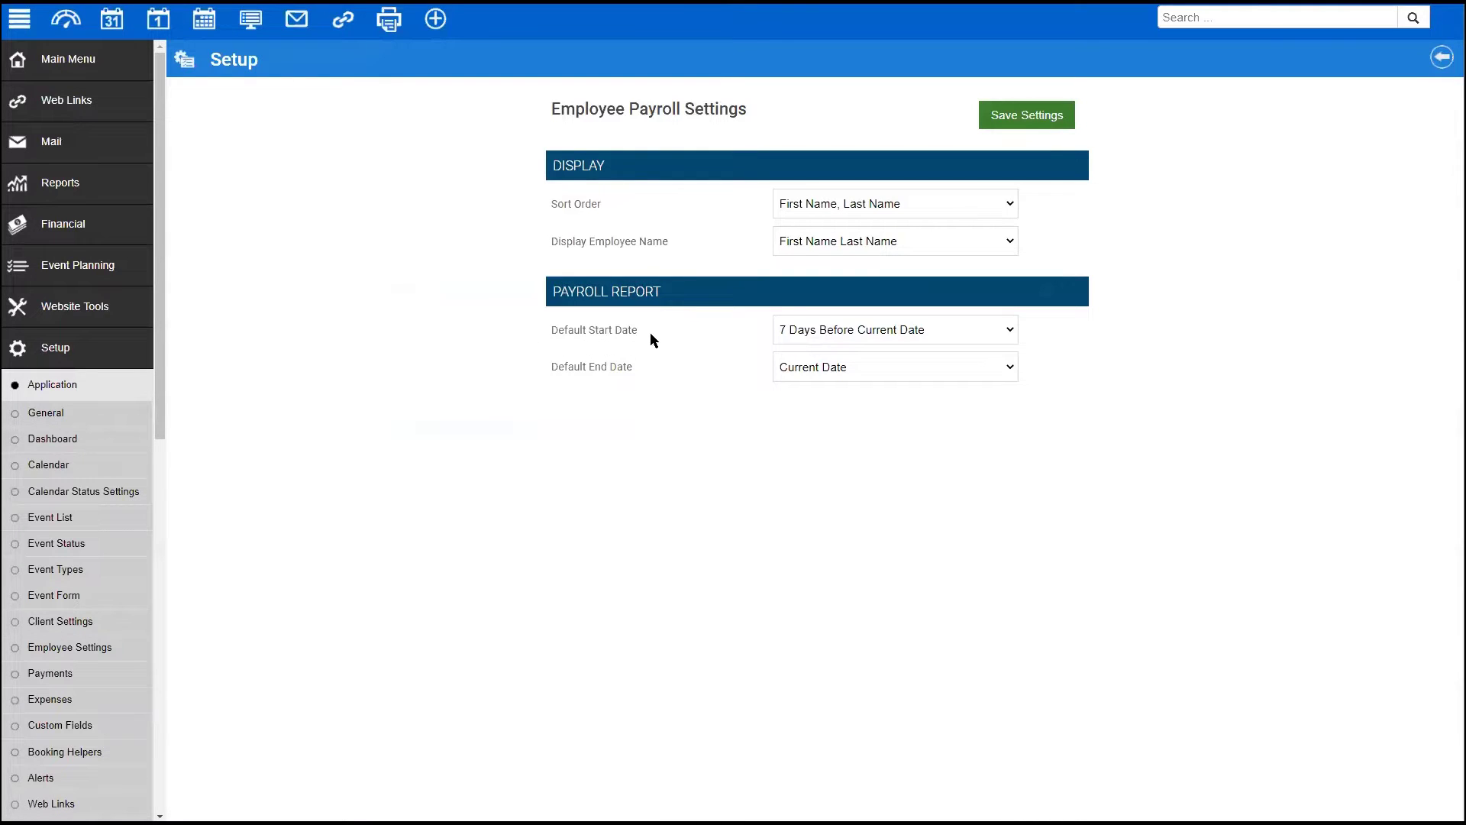
- Check the payroll Default Start and End Date values, then open the Financial Payroll report
{"action": "left_click_drag", "start_coordinate": [547, 320], "coordinate": [621, 323]}
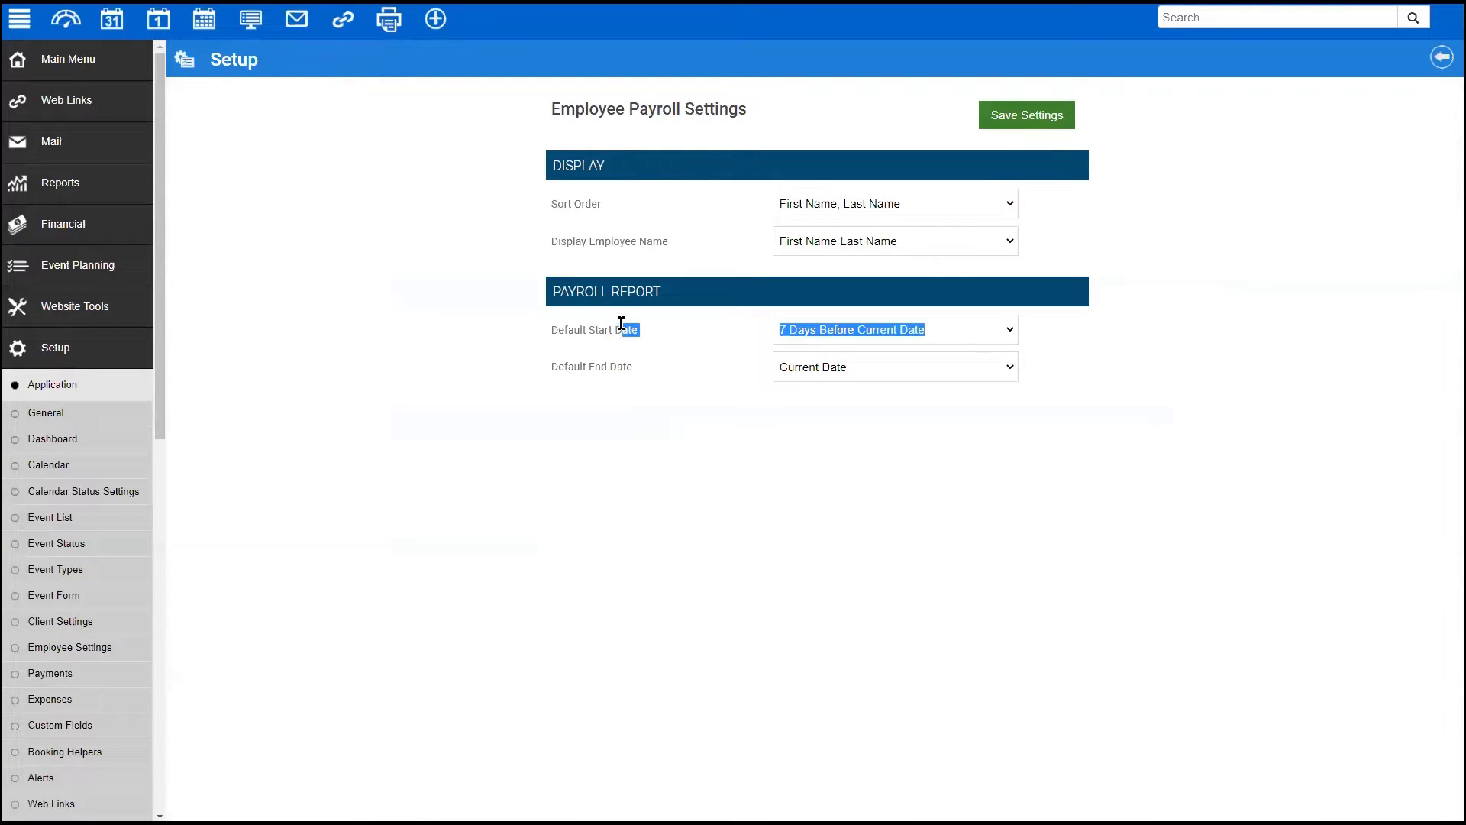
{"action": "left_click_drag", "start_coordinate": [542, 365], "coordinate": [675, 369]}
{"action": "left_click", "coordinate": [677, 365]}
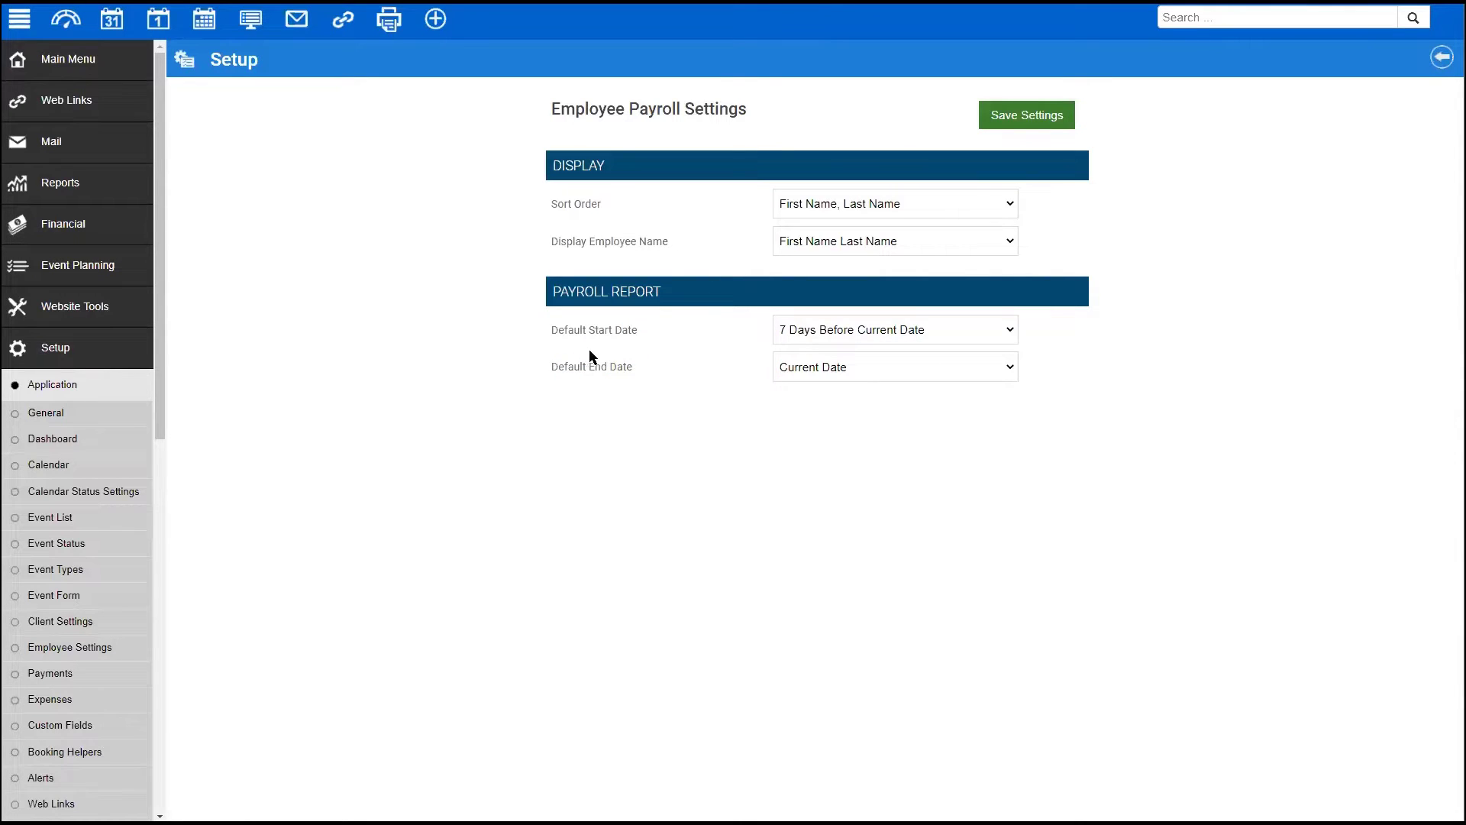
{"action": "left_click", "coordinate": [61, 229]}
{"action": "left_click", "coordinate": [42, 264]}
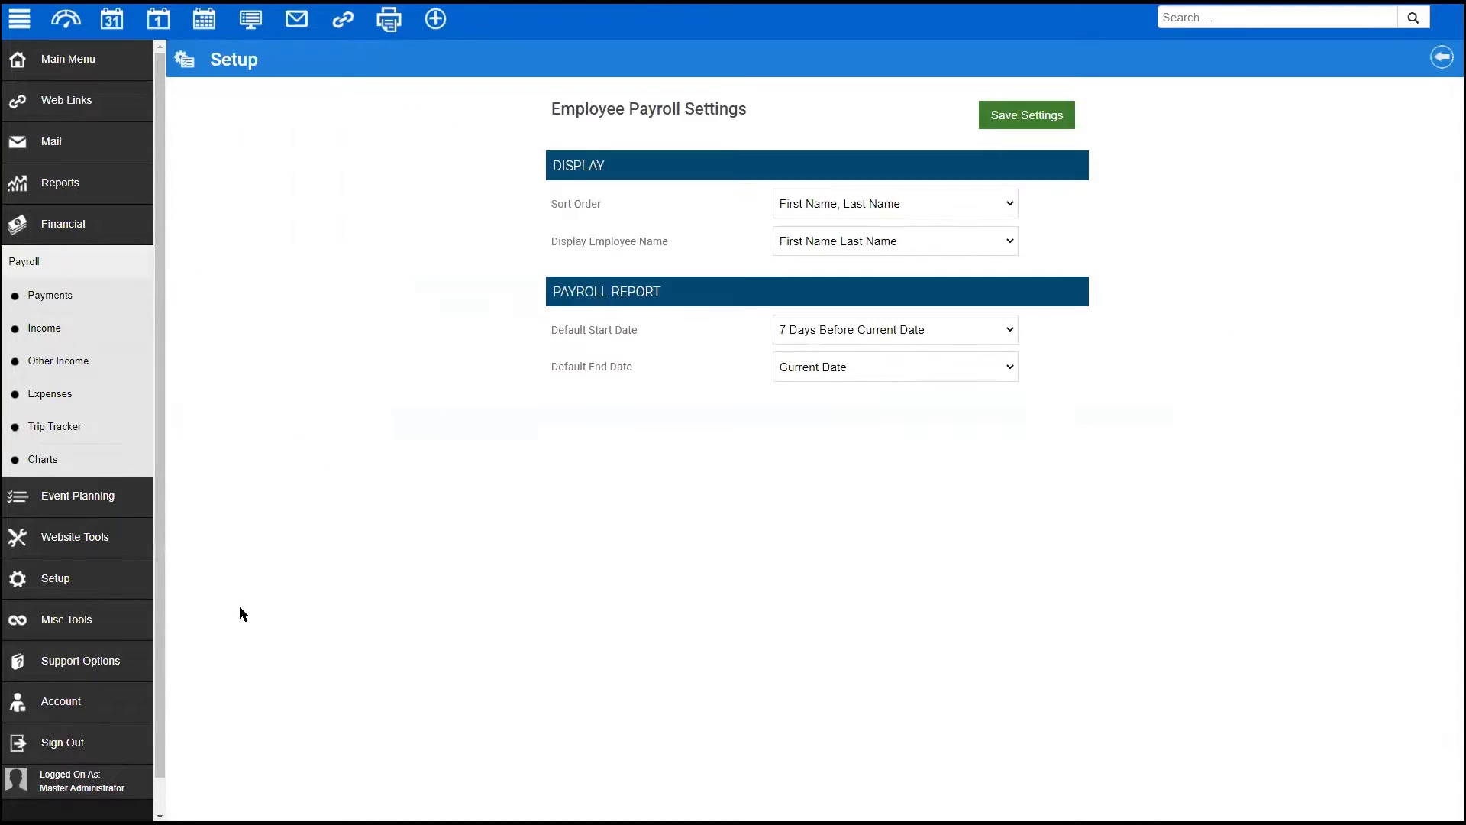
- Return to the Setup > Application > Employee Settings overview
{"action": "left_click", "coordinate": [78, 554]}
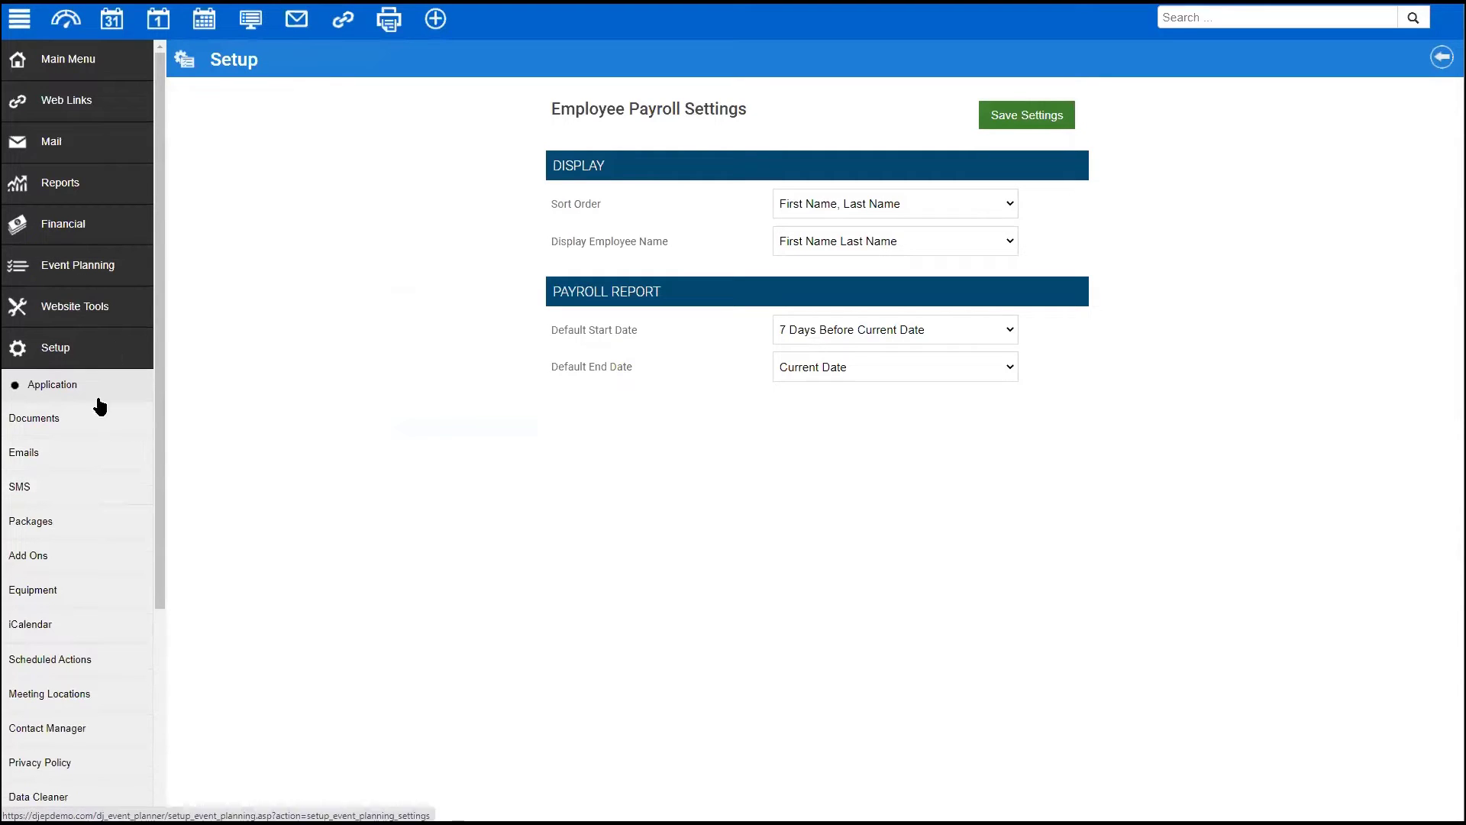
{"action": "left_click", "coordinate": [69, 383]}
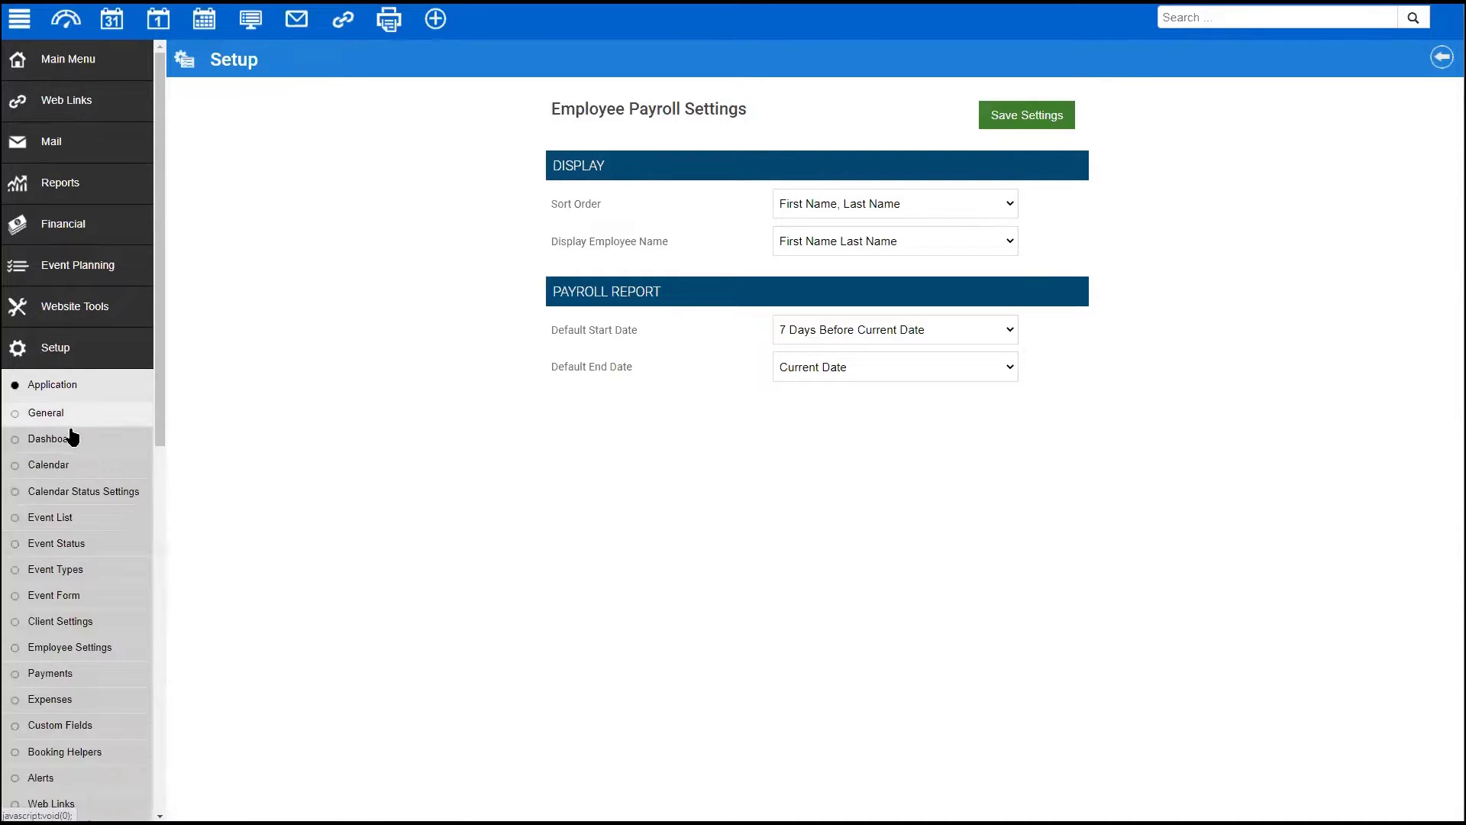
{"action": "left_click", "coordinate": [65, 648]}
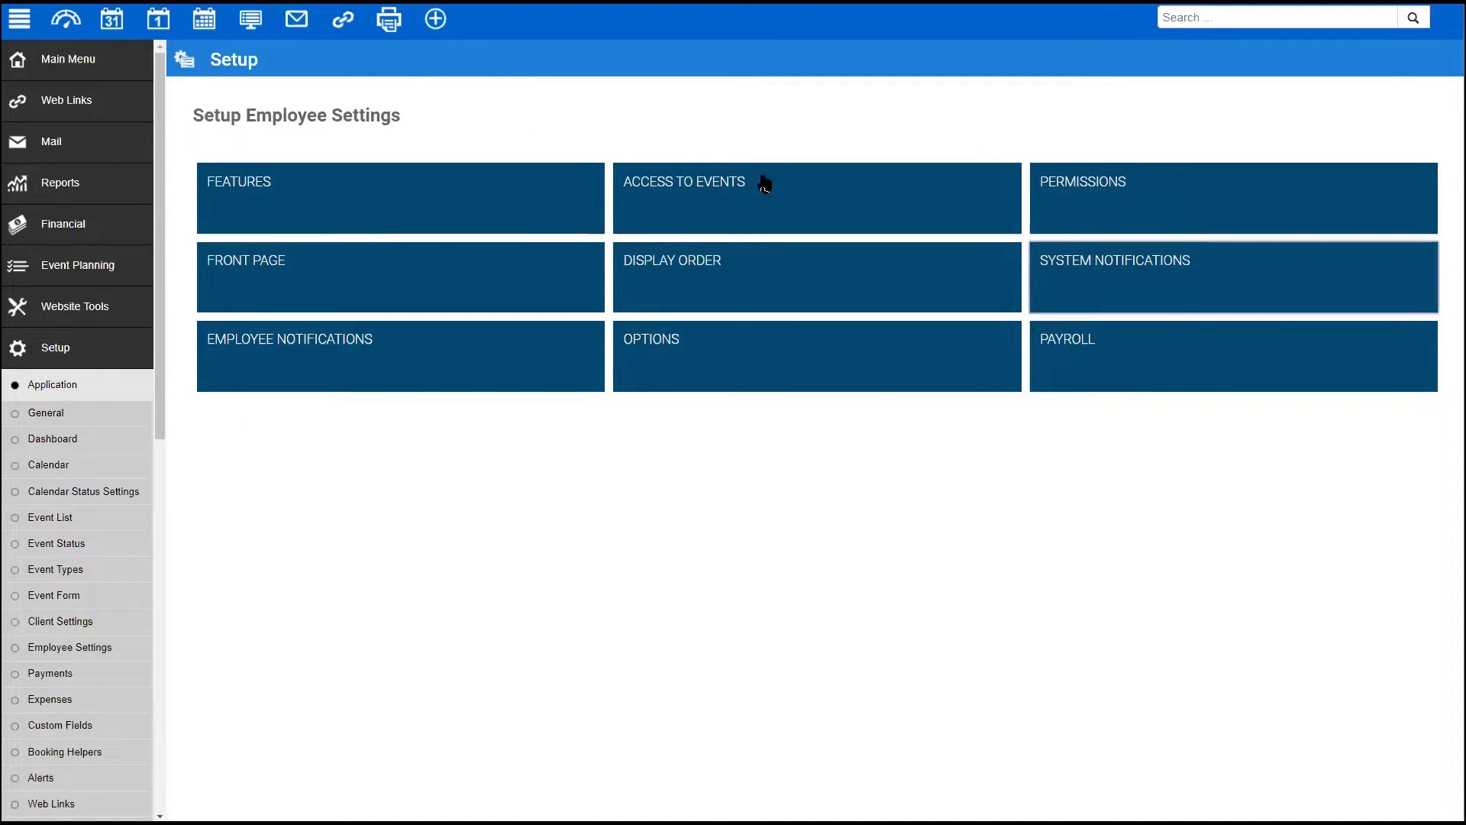
- From the Employees list, Quick Edit the *** TBA *** employee and show its Permissions
{"action": "left_click", "coordinate": [58, 52]}
{"action": "left_click", "coordinate": [49, 301]}
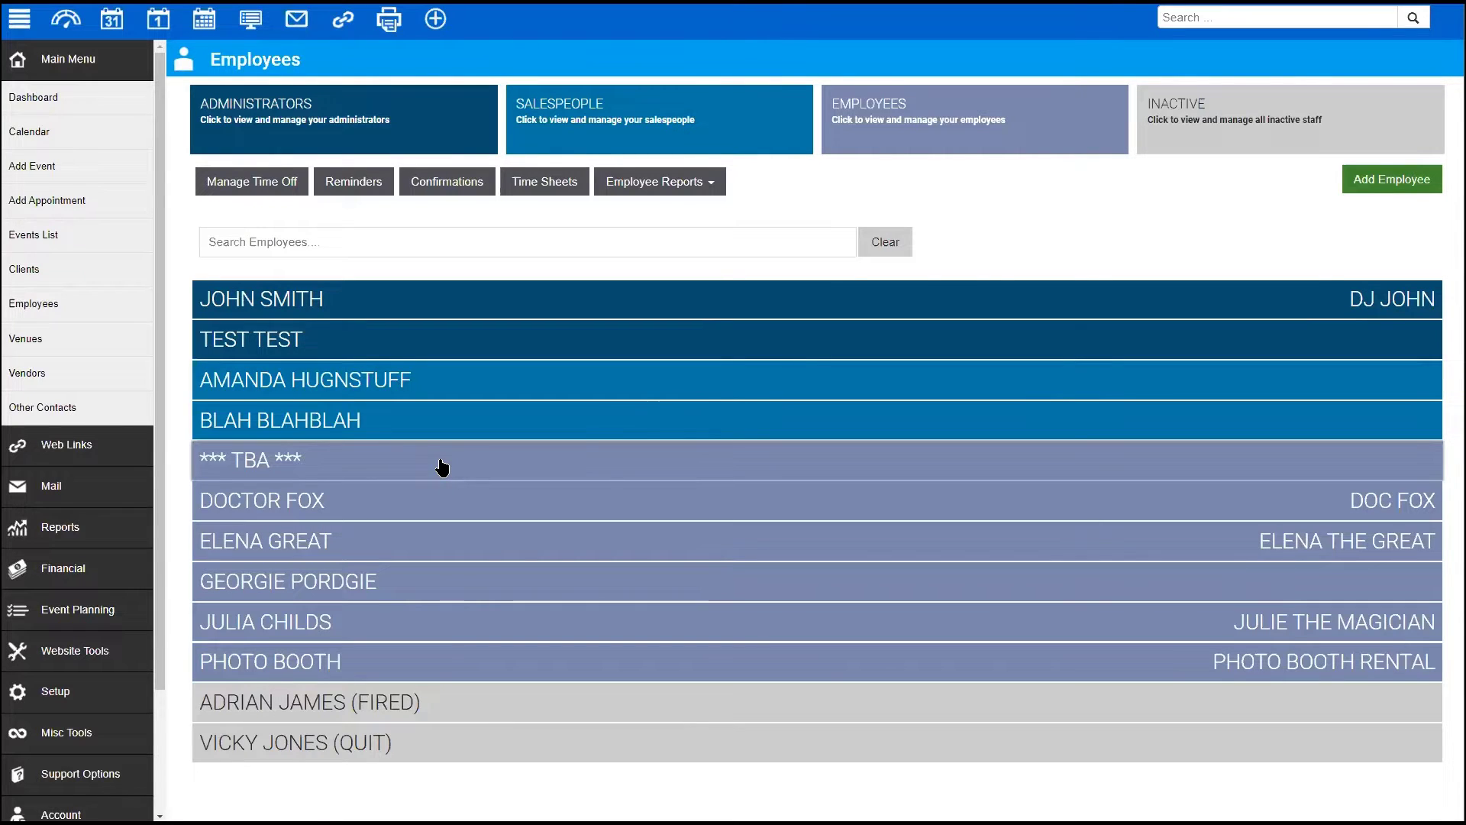
{"action": "left_click", "coordinate": [557, 478]}
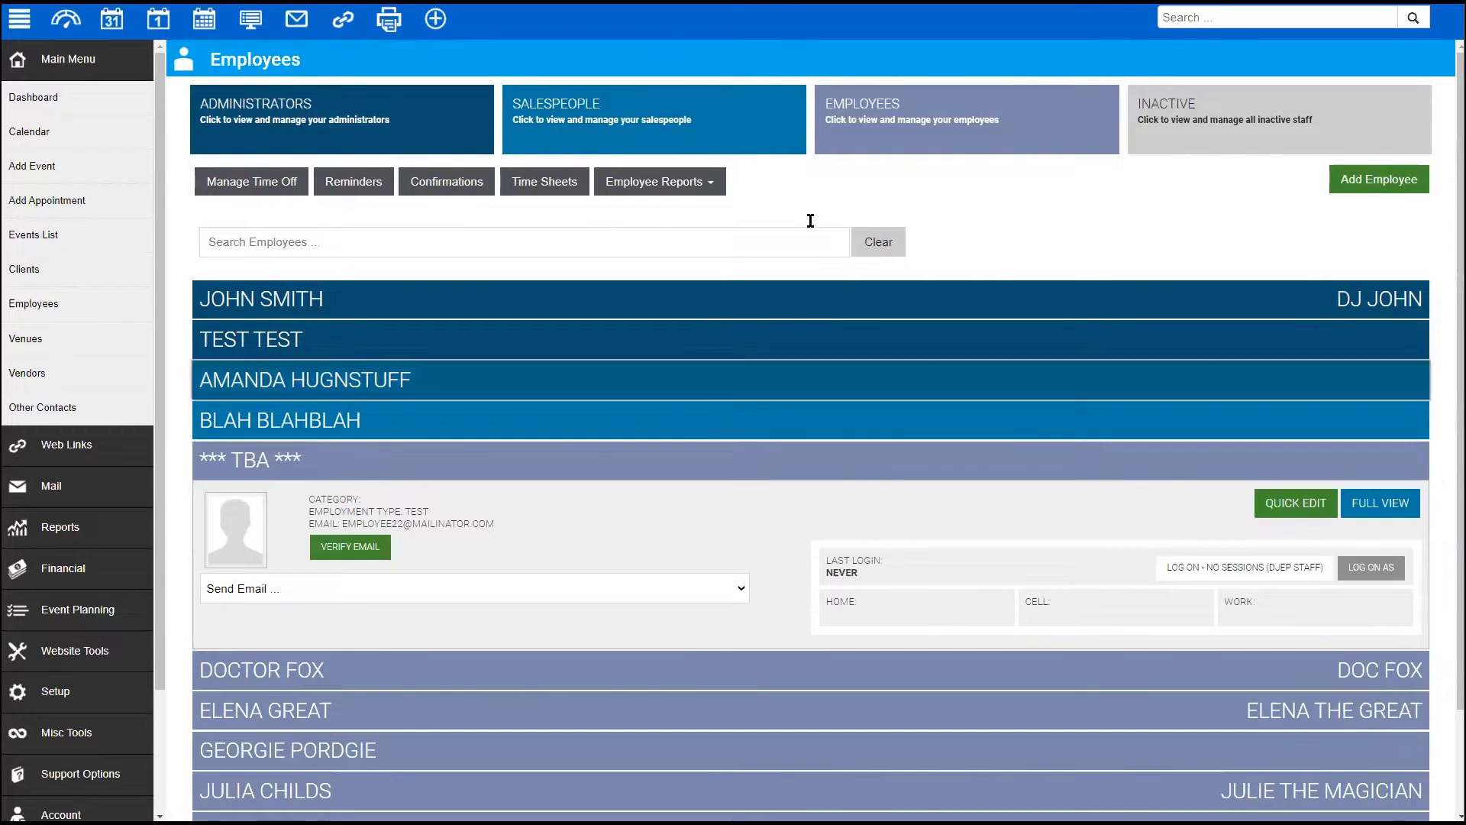
{"action": "left_click", "coordinate": [1295, 502]}
{"action": "left_click", "coordinate": [724, 193]}
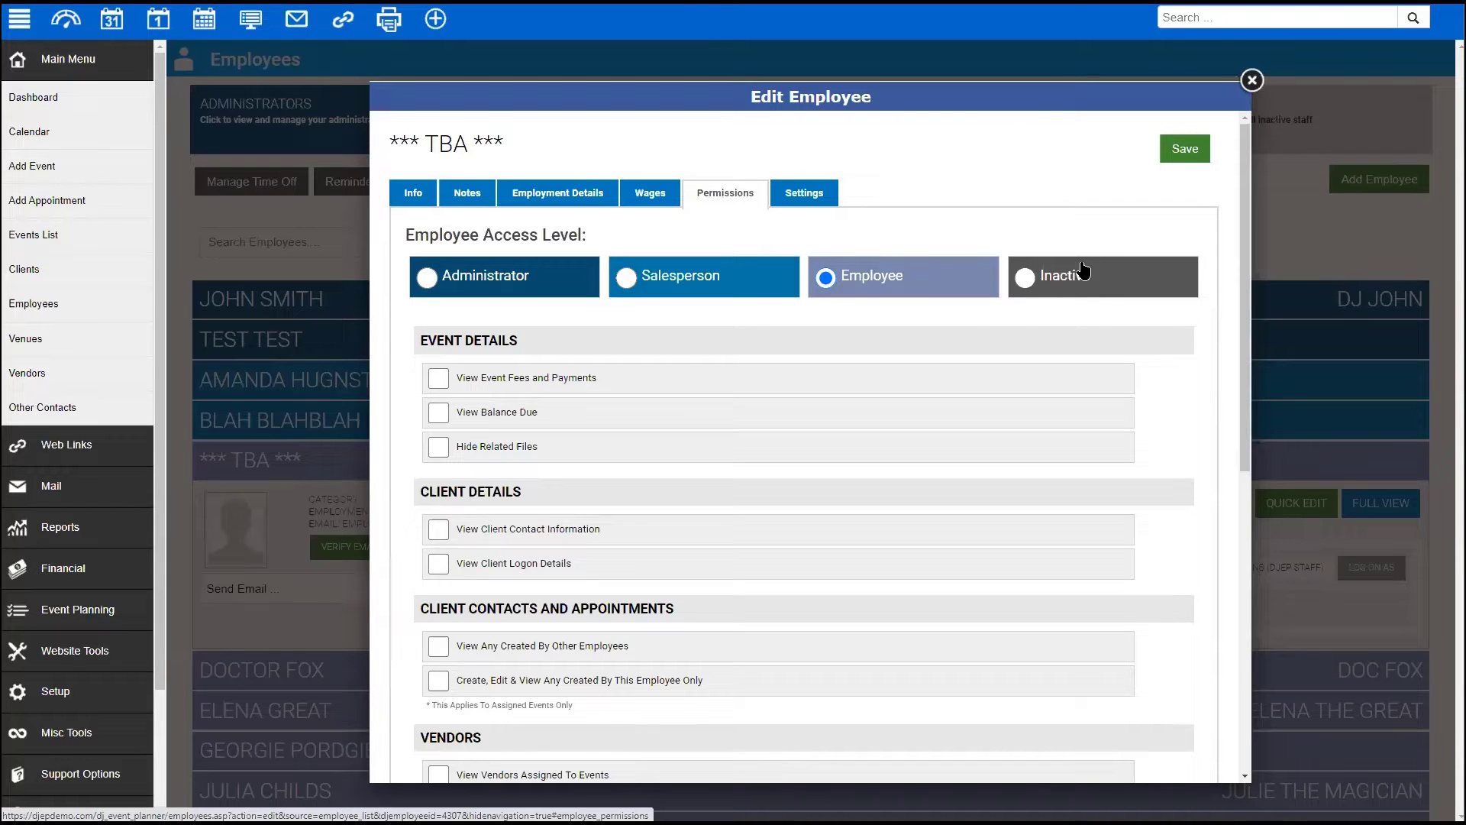
- Set the TBA employee's access level to Inactive, then Employee, finally Administrator
{"action": "left_click", "coordinate": [1028, 284]}
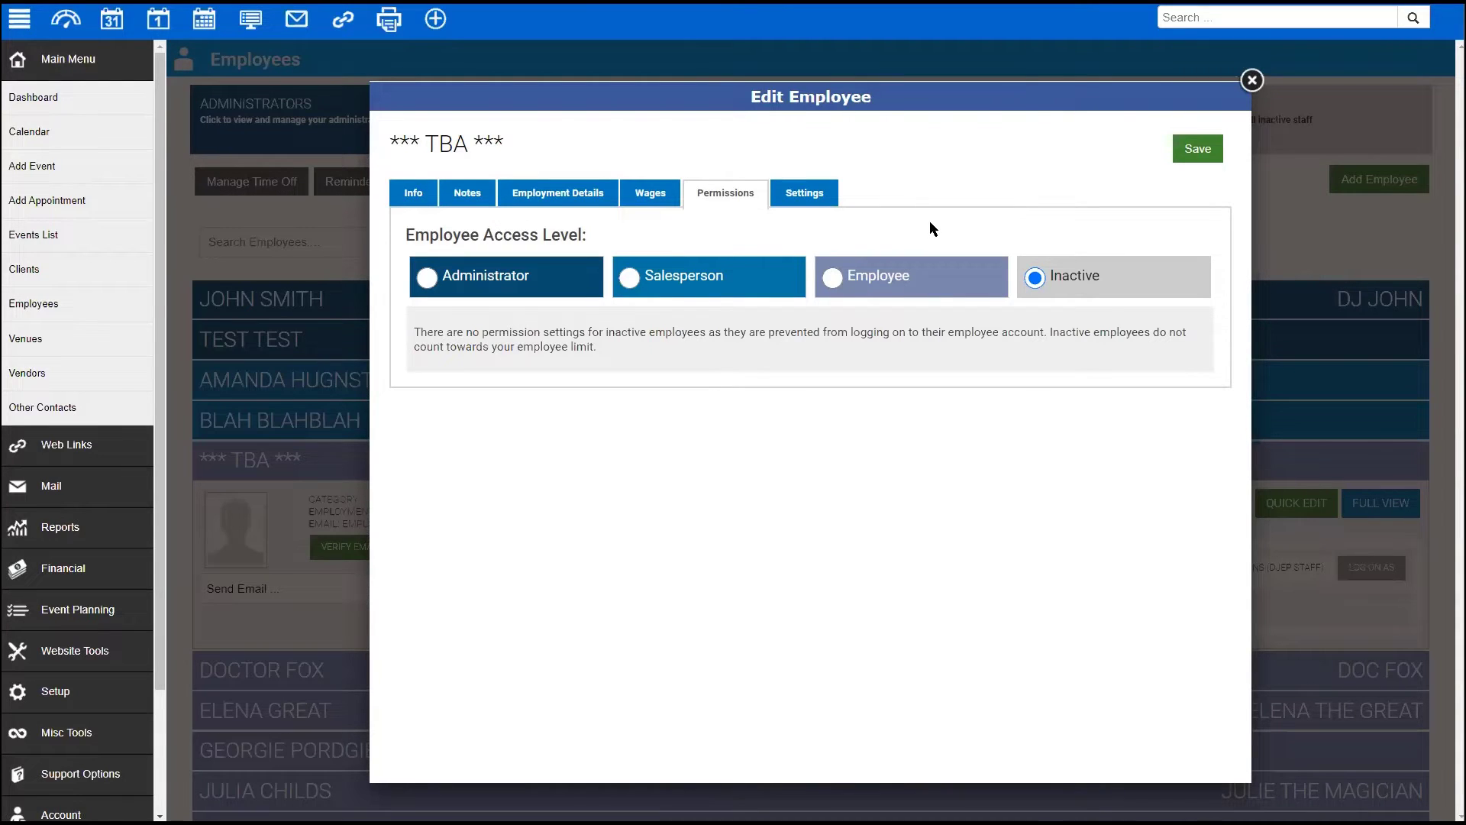
{"action": "left_click", "coordinate": [831, 284]}
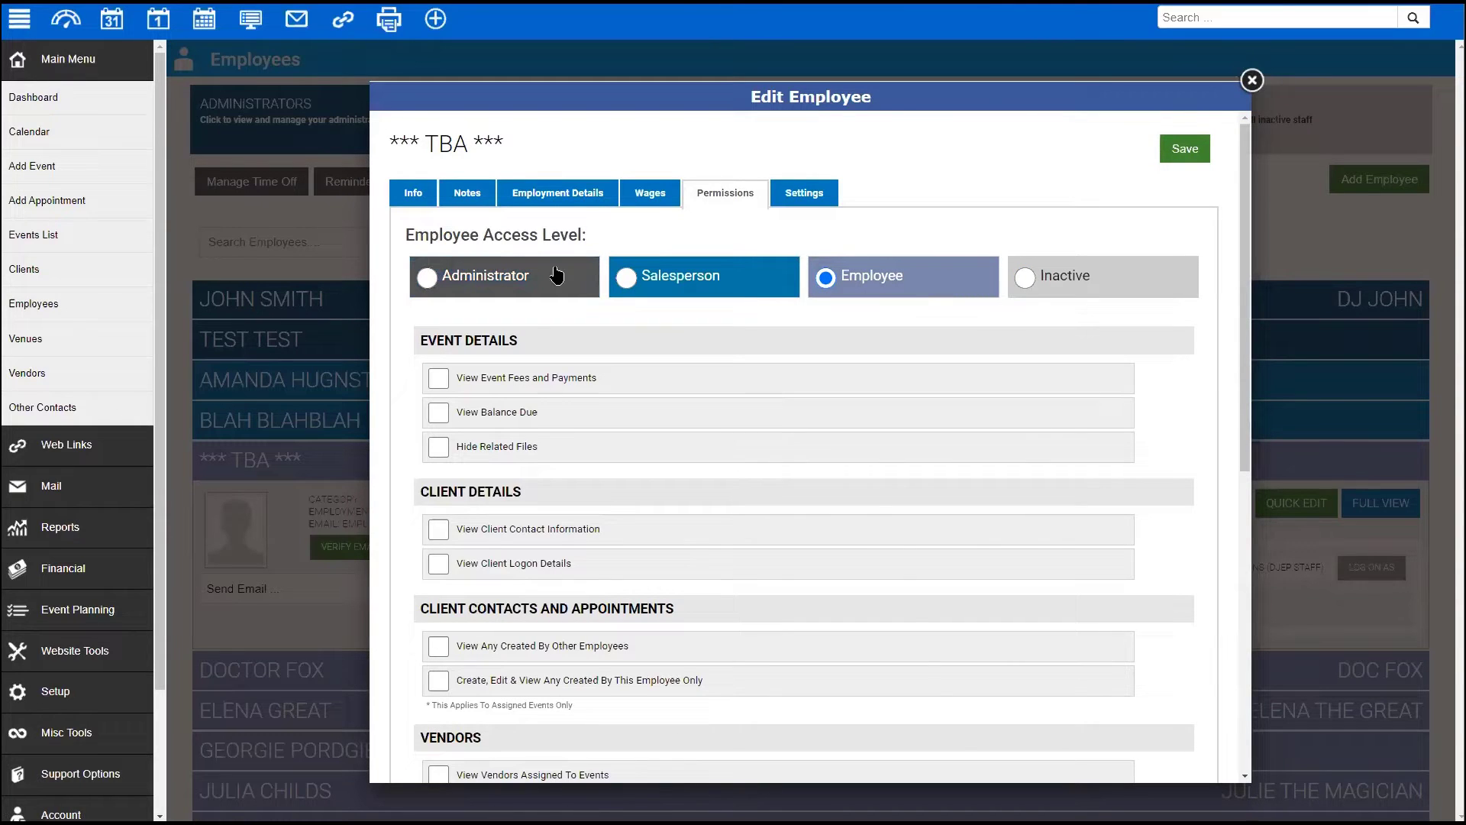
{"action": "left_click", "coordinate": [519, 280]}
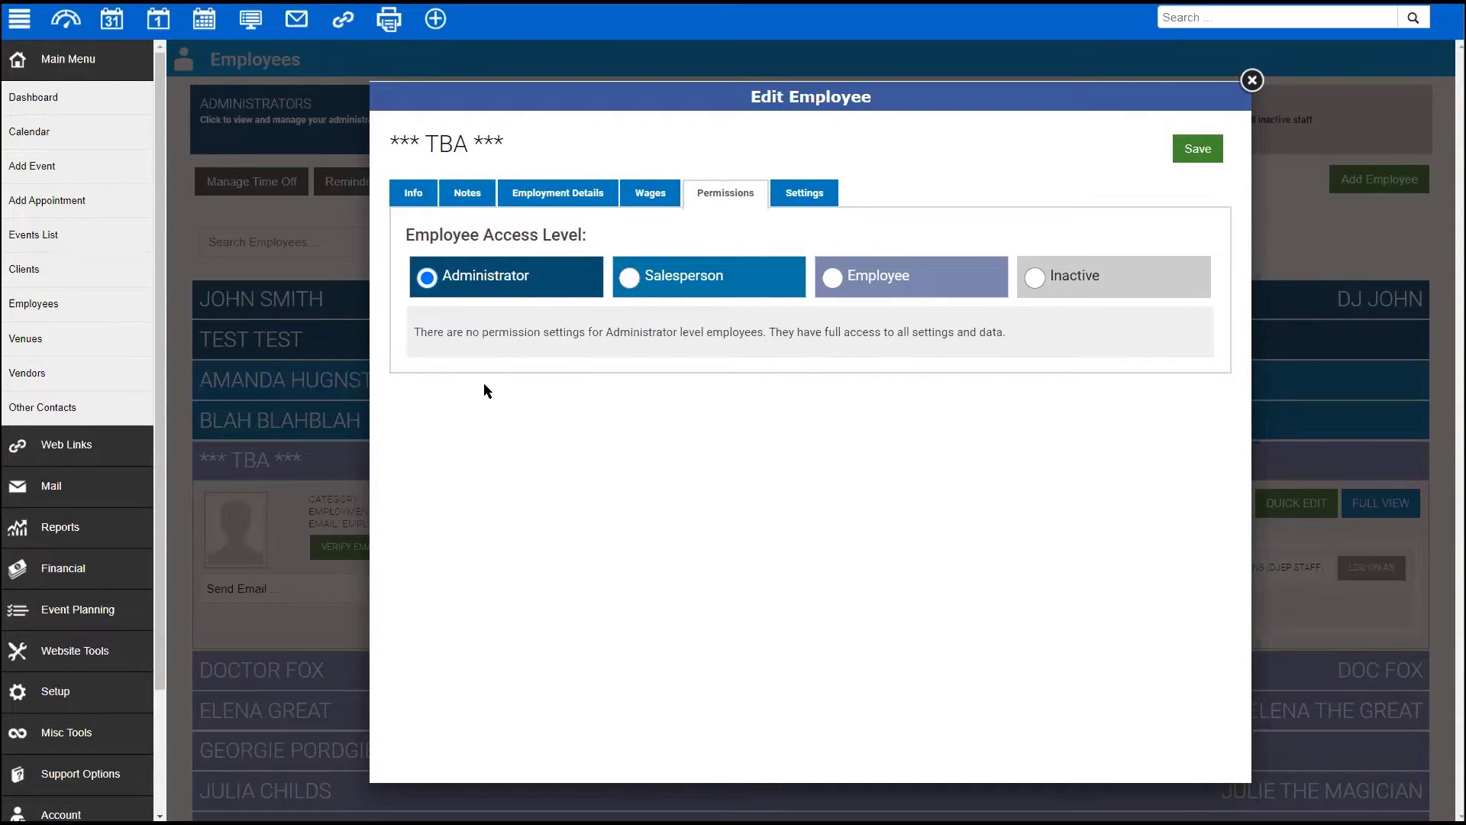
- Set the TBA employee's access level to Salesperson to reveal its permission checkboxes
{"action": "scroll", "coordinate": [76, 611], "scroll_direction": "down", "scroll_amount": 2}
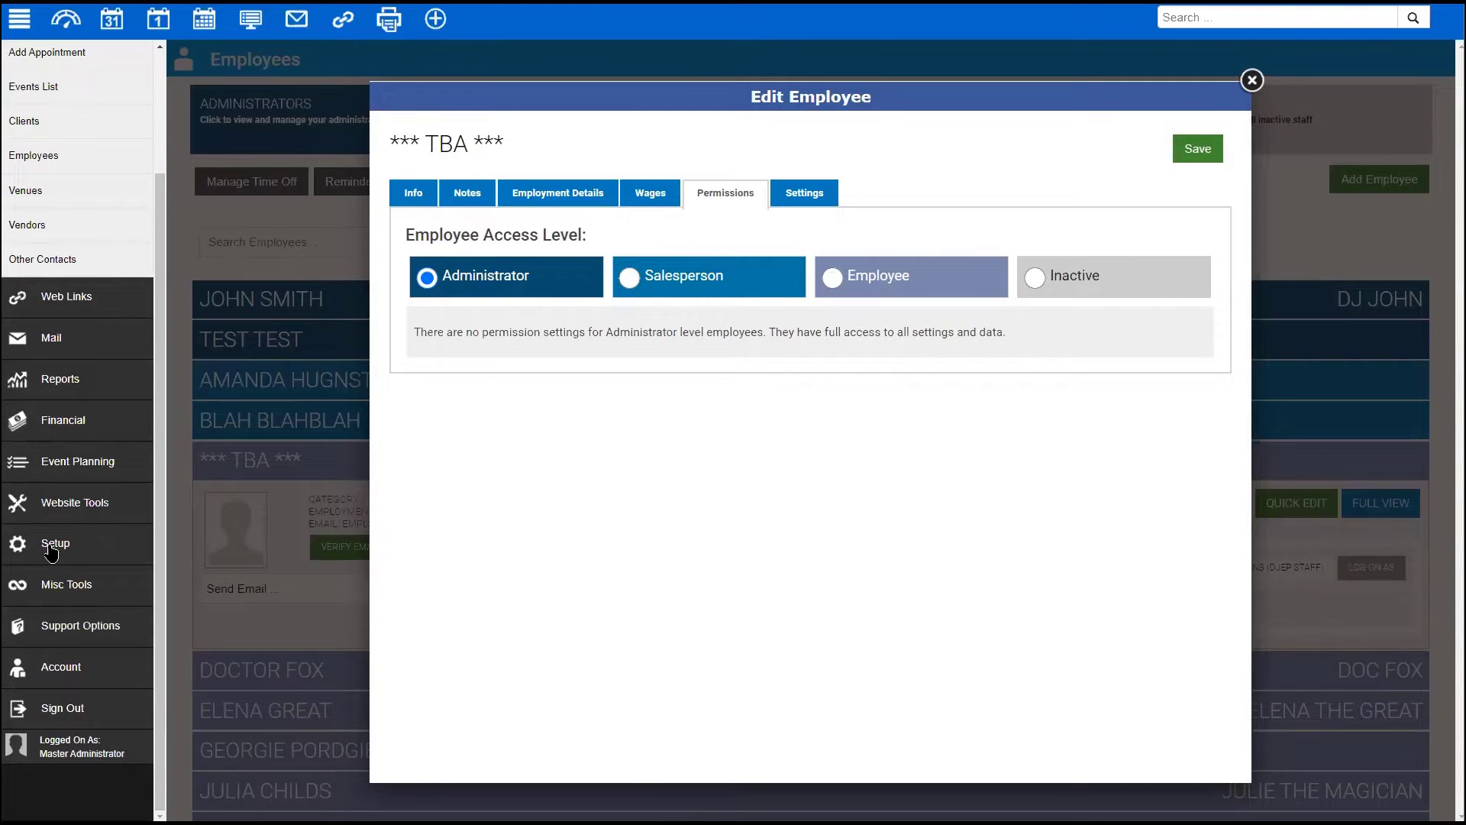
{"action": "left_click", "coordinate": [51, 547]}
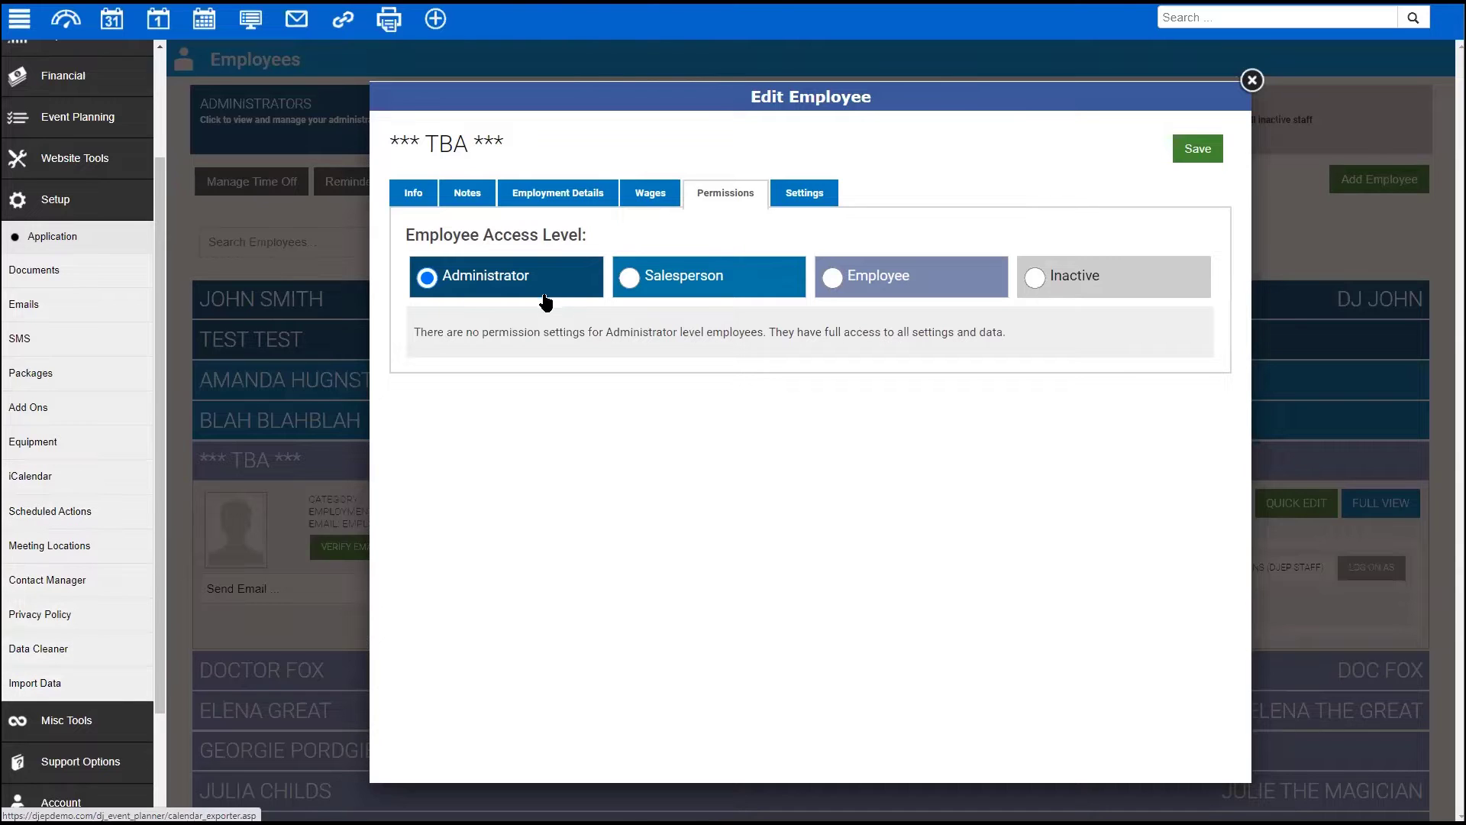
{"action": "left_click", "coordinate": [636, 282]}
{"action": "scroll", "coordinate": [708, 443], "scroll_direction": "down", "scroll_amount": 2}
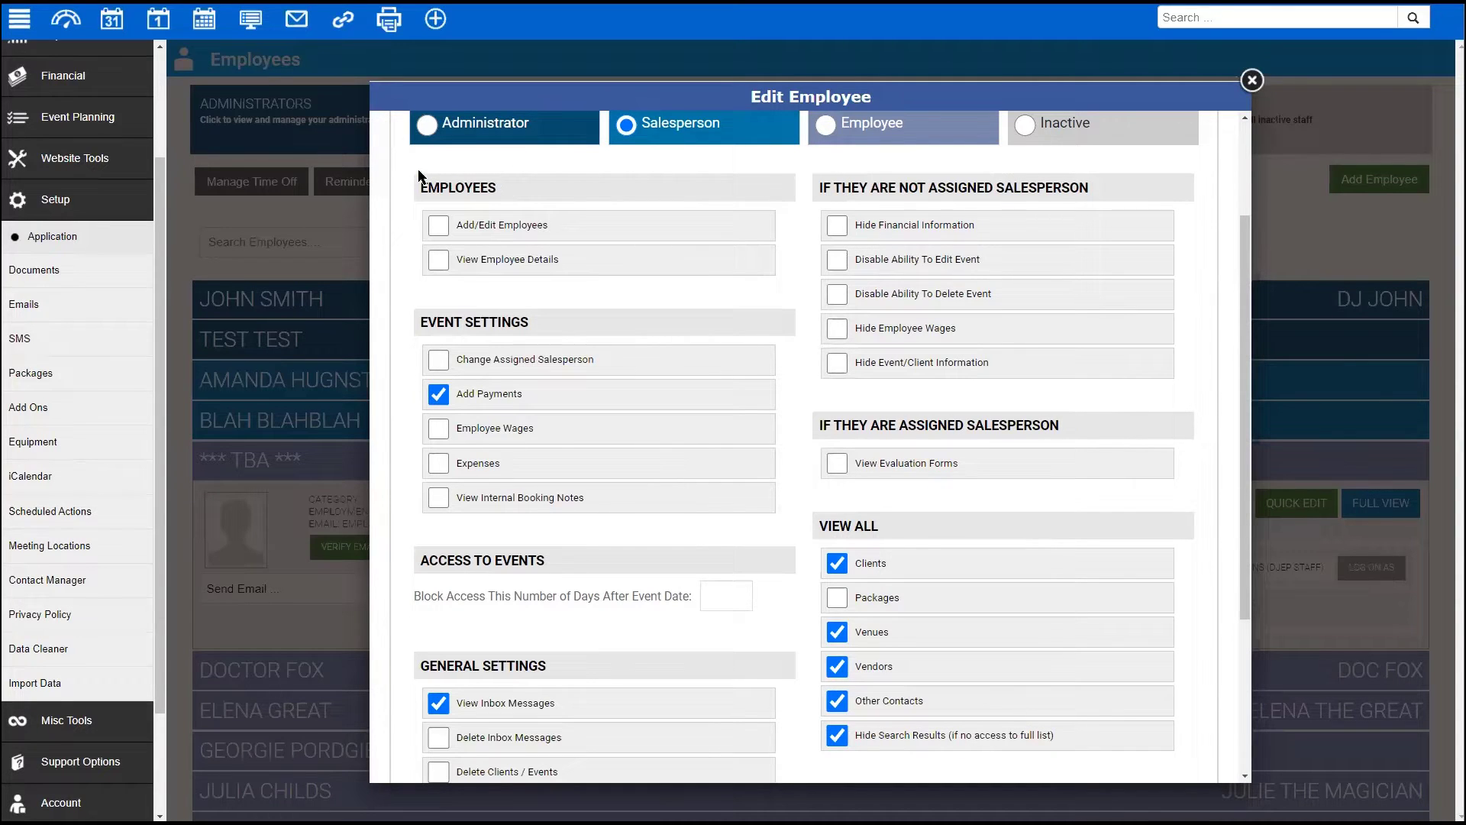
- Review the Salesperson permission groups and the Block Access days-after-event field
{"action": "left_click_drag", "start_coordinate": [418, 189], "coordinate": [507, 181]}
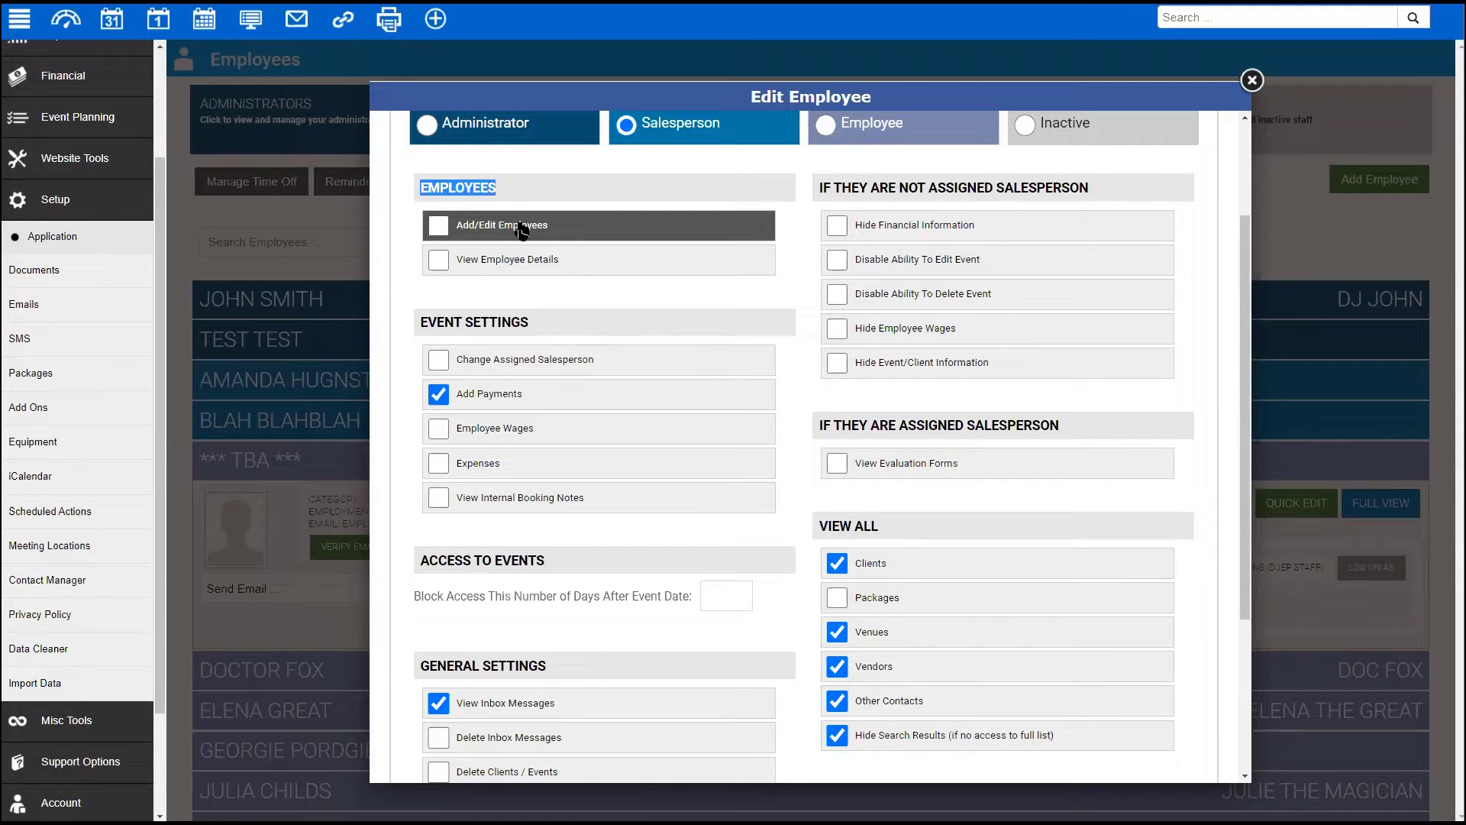
{"action": "scroll", "coordinate": [538, 323], "scroll_direction": "down", "scroll_amount": 1}
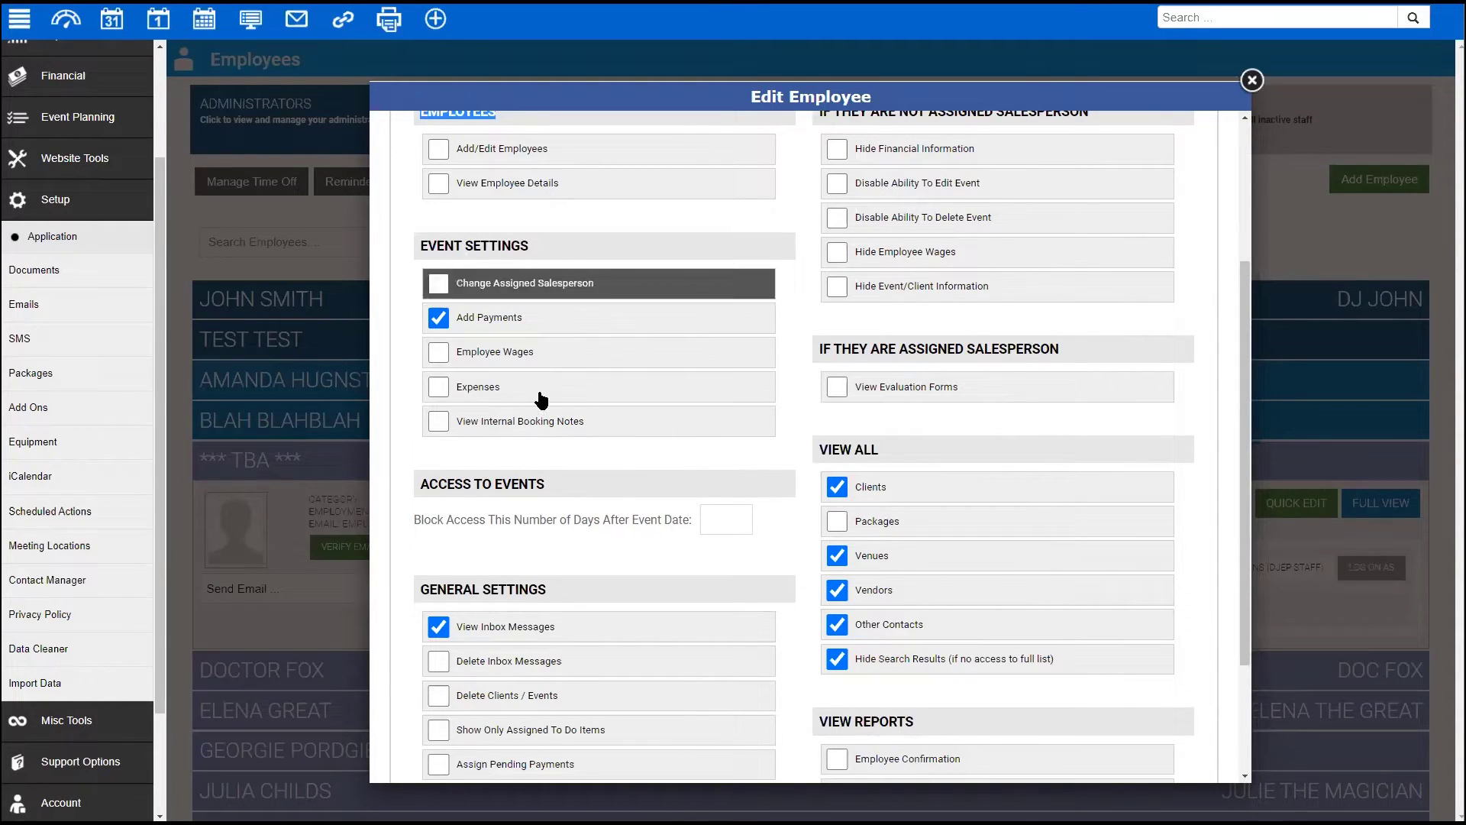
{"action": "scroll", "coordinate": [548, 430], "scroll_direction": "down", "scroll_amount": 2}
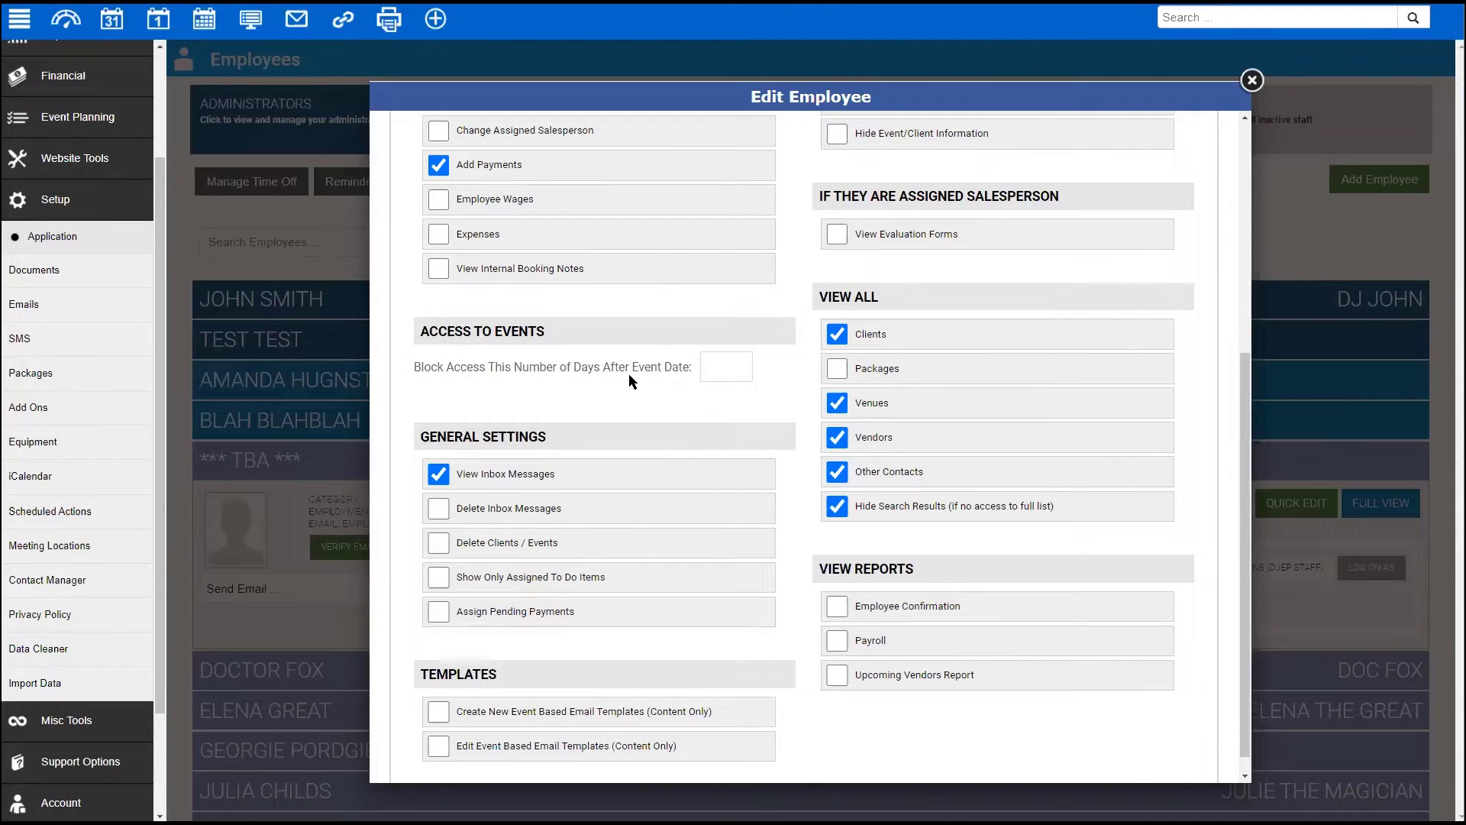
{"action": "left_click", "coordinate": [711, 368]}
- Look over the remaining permissions and set the TBA employee's access level back to Employee
{"action": "scroll", "coordinate": [616, 378], "scroll_direction": "down", "scroll_amount": 1}
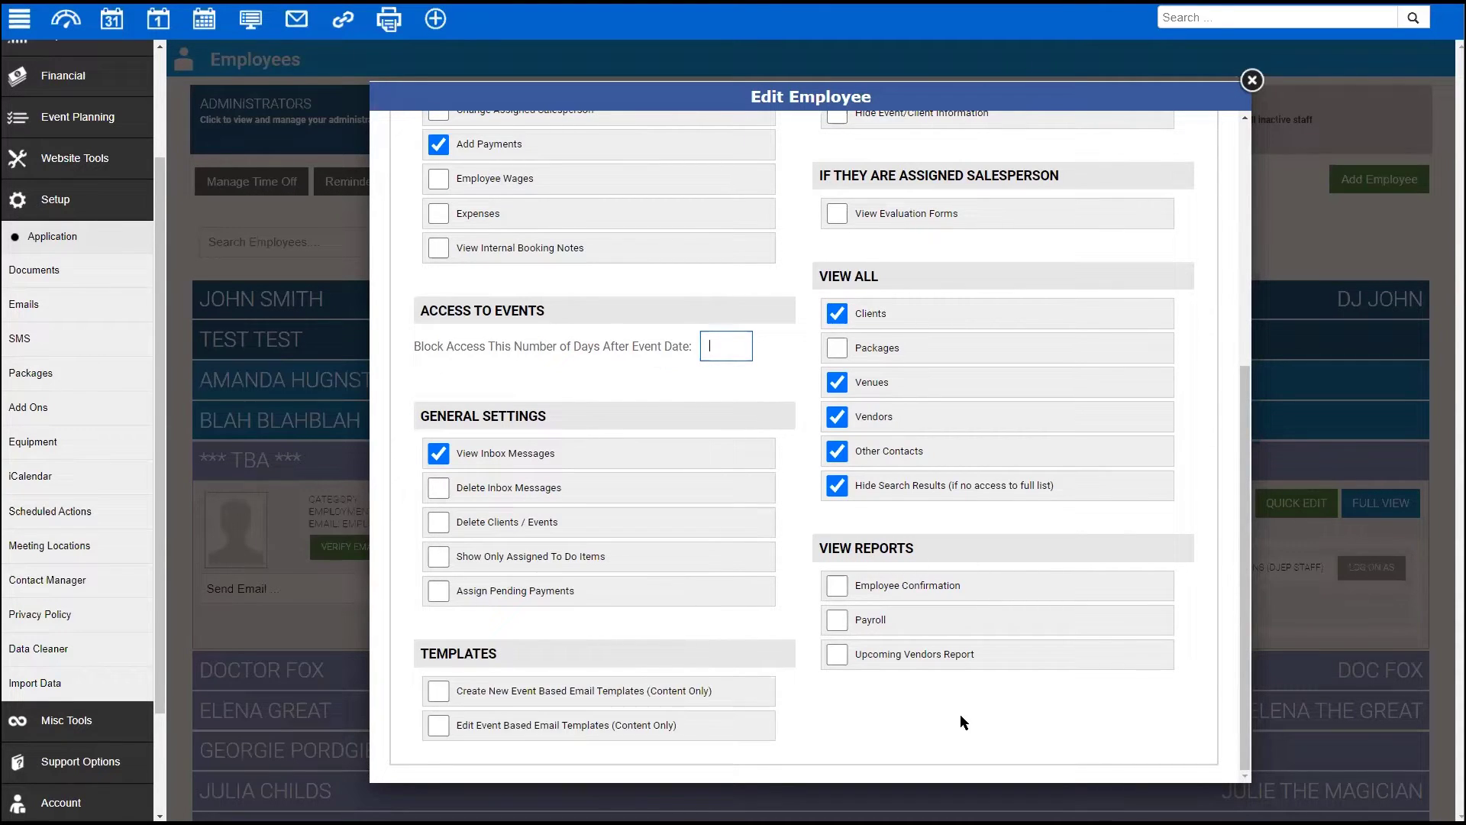
{"action": "scroll", "coordinate": [956, 712], "scroll_direction": "up", "scroll_amount": 1}
{"action": "scroll", "coordinate": [955, 712], "scroll_direction": "up", "scroll_amount": 4}
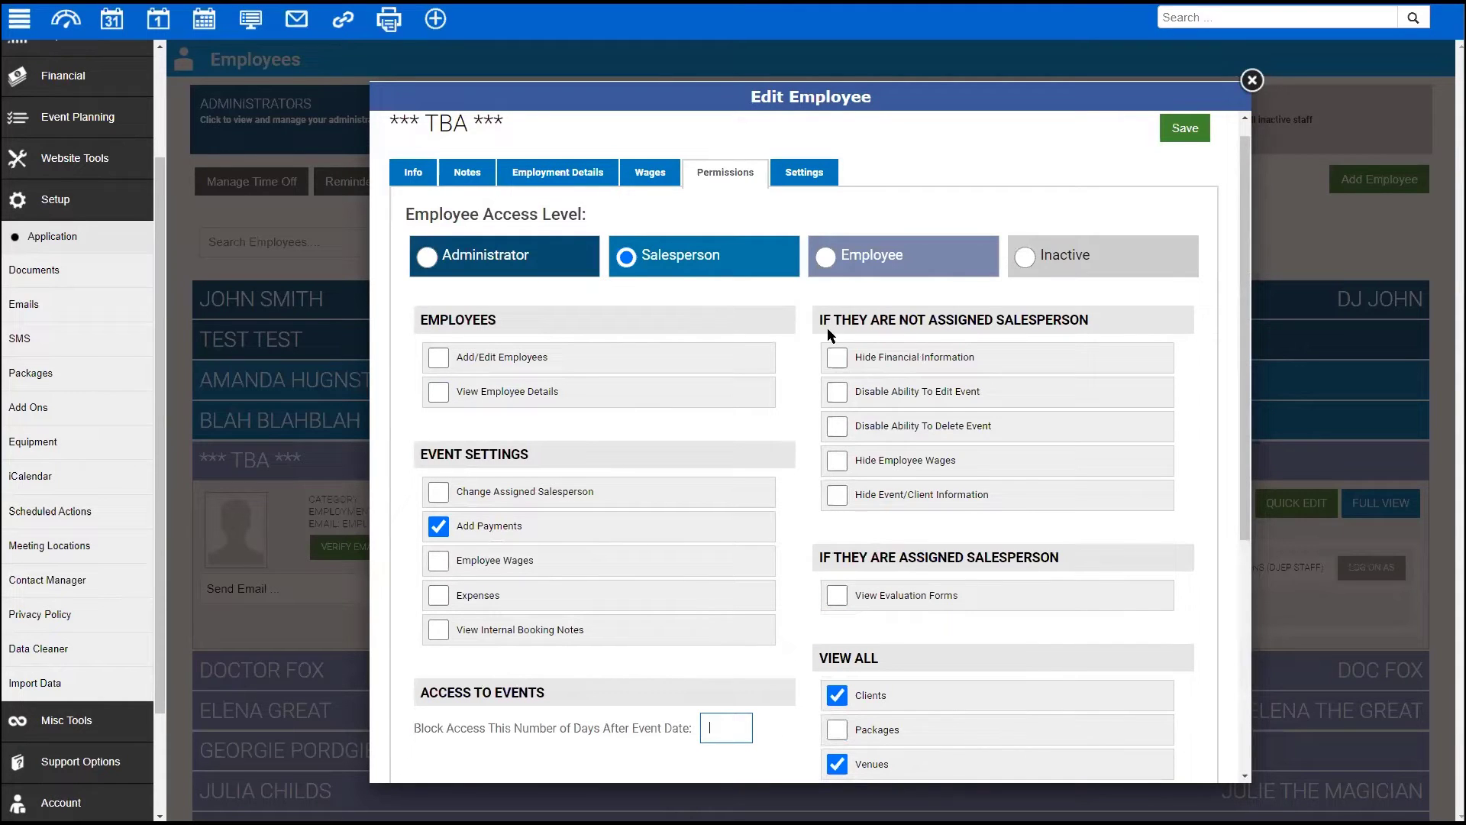
{"action": "scroll", "coordinate": [933, 355], "scroll_direction": "down", "scroll_amount": 1}
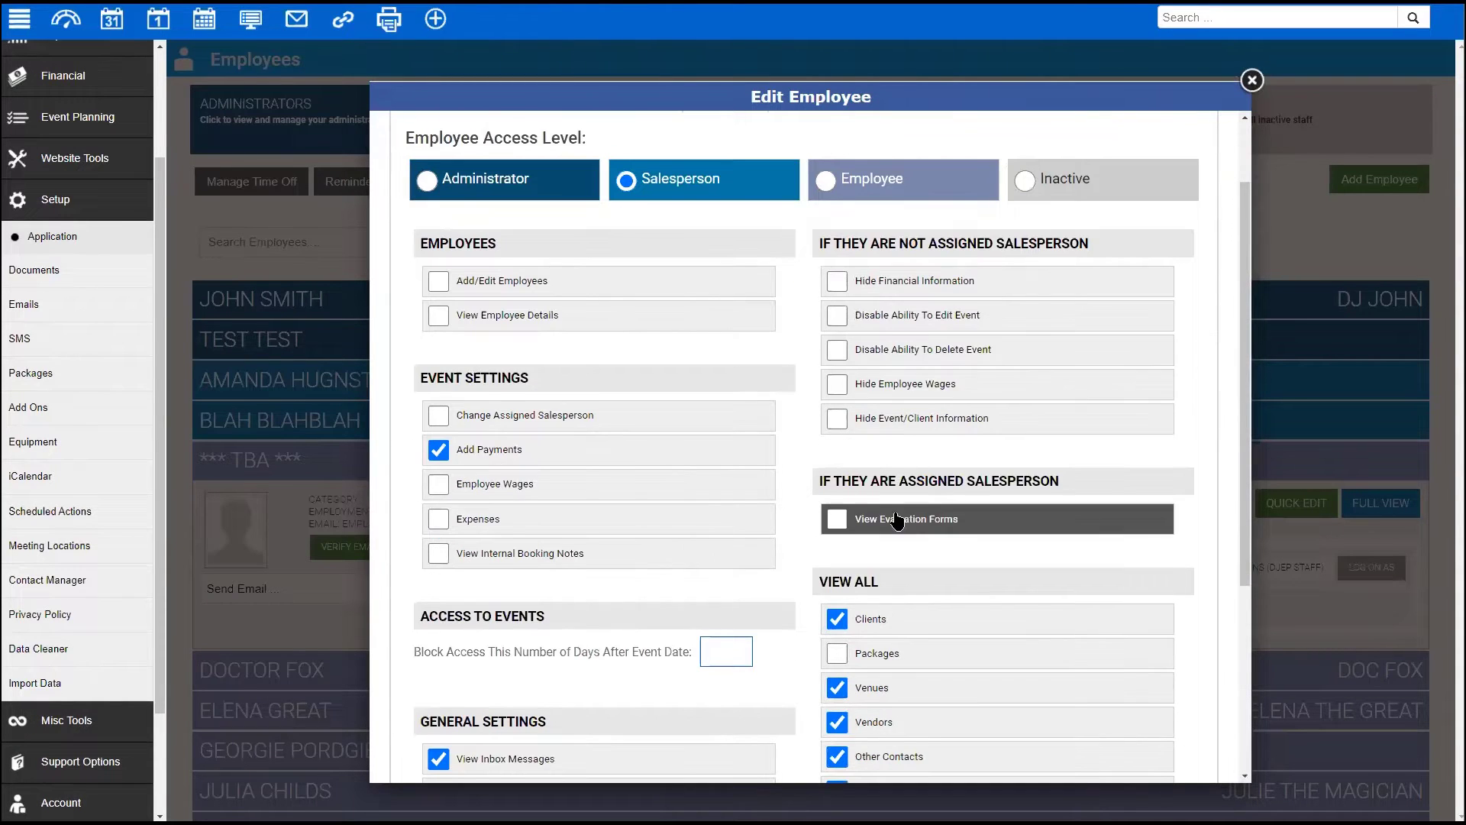
{"action": "scroll", "coordinate": [901, 534], "scroll_direction": "down", "scroll_amount": 1}
{"action": "scroll", "coordinate": [936, 618], "scroll_direction": "down", "scroll_amount": 2}
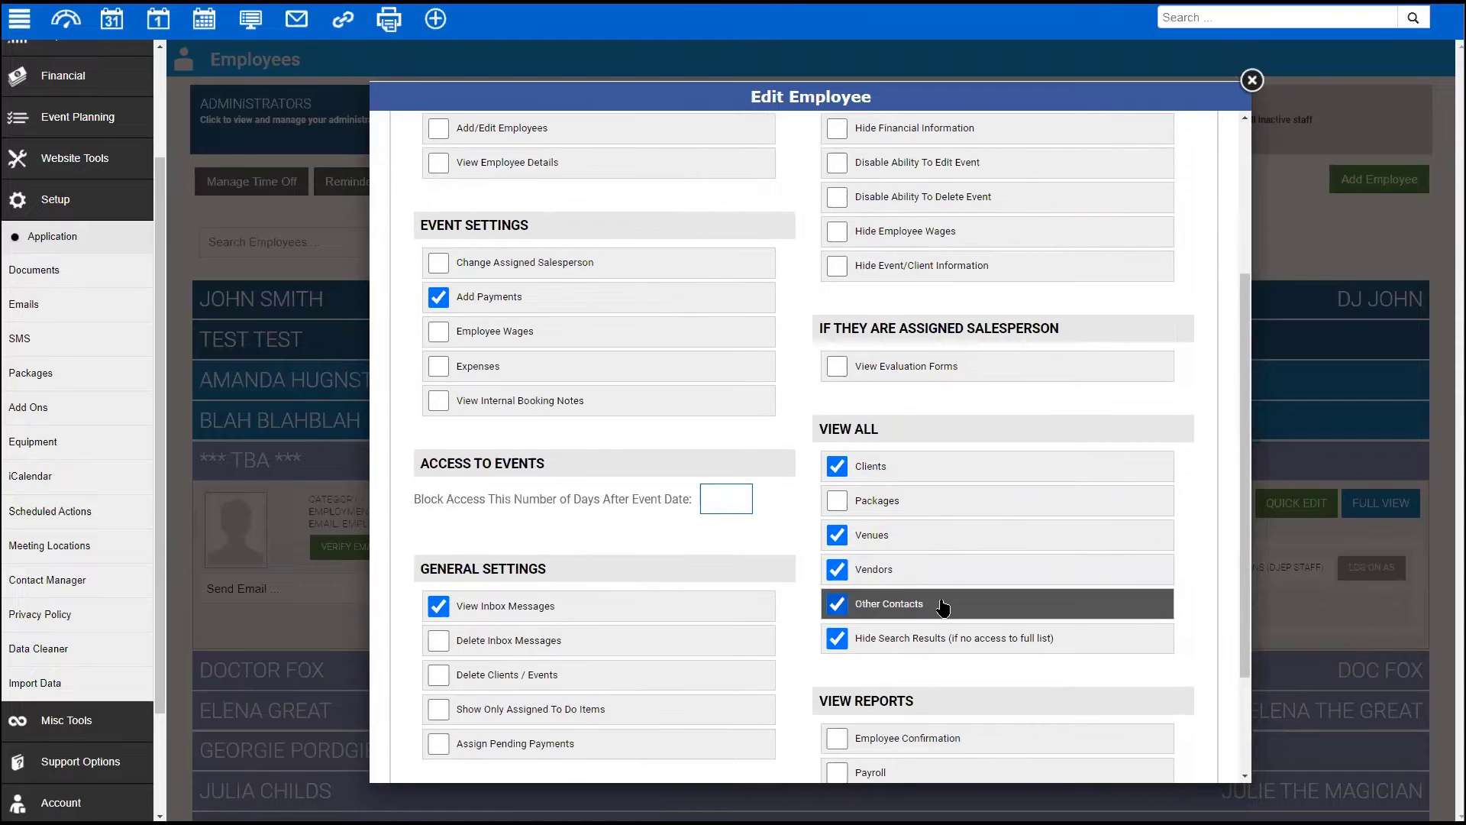
{"action": "scroll", "coordinate": [955, 560], "scroll_direction": "up", "scroll_amount": 4}
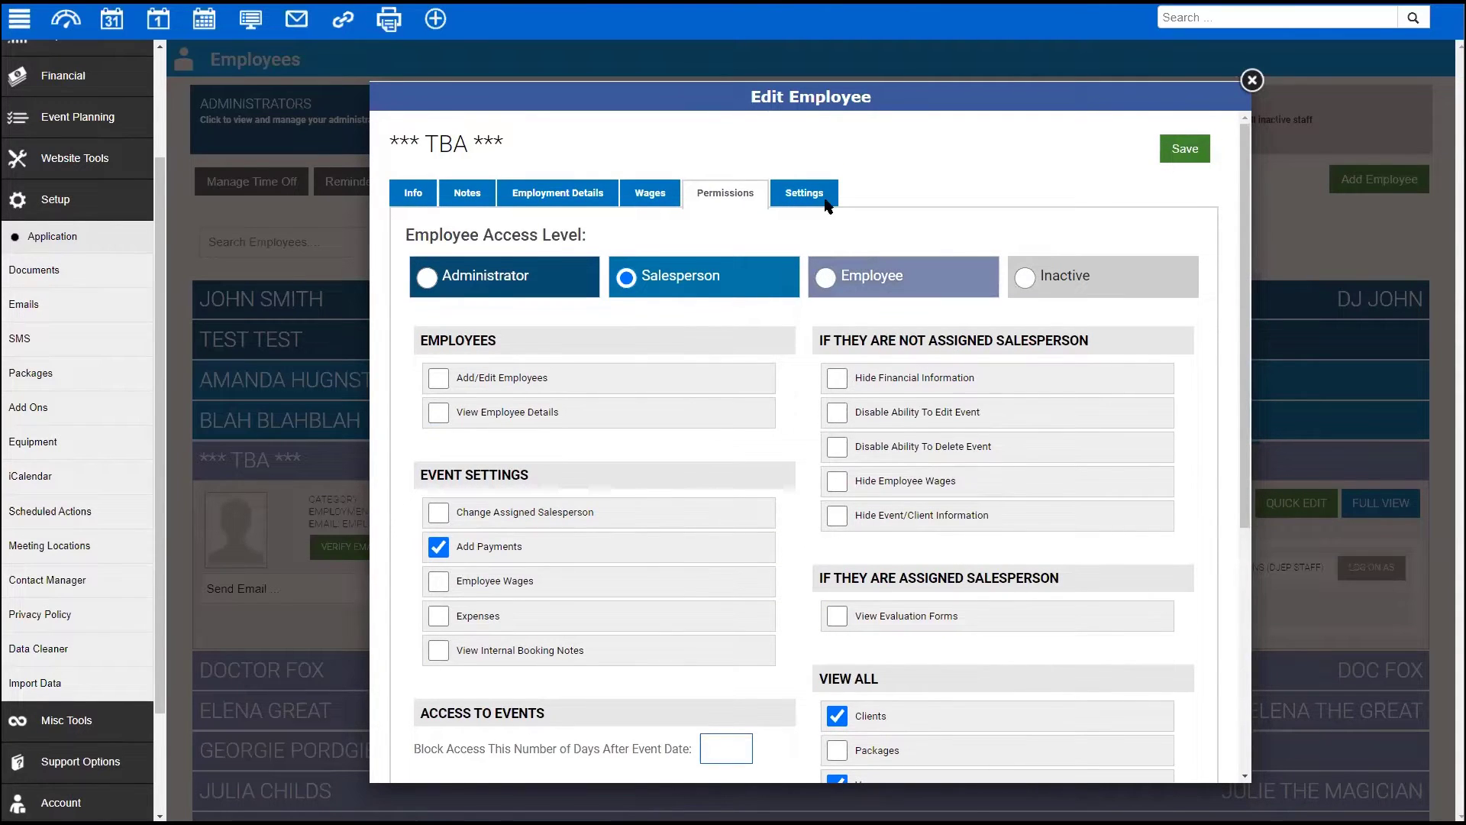
{"action": "left_click", "coordinate": [827, 279]}
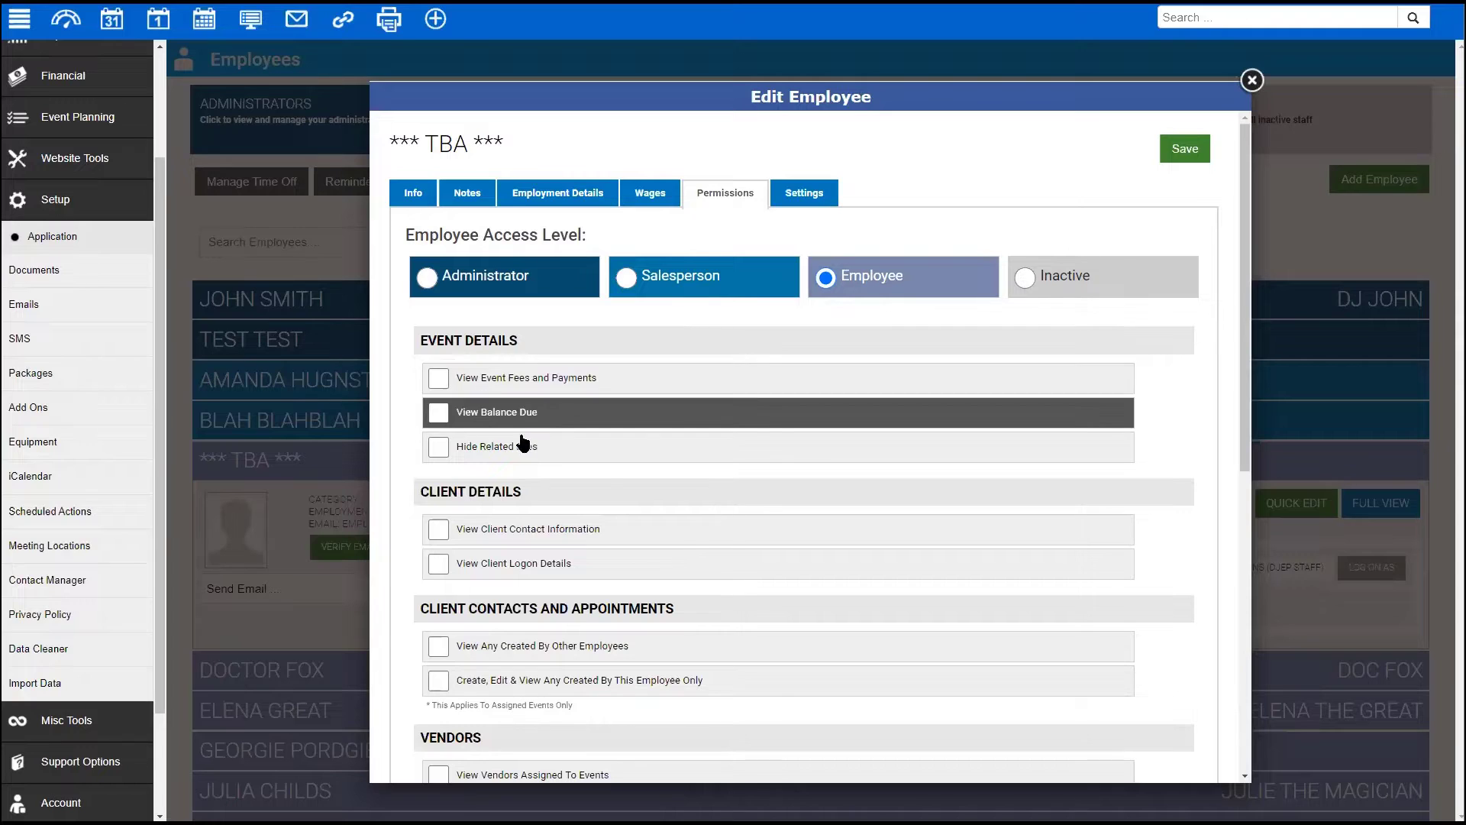
- Toggle the Event Fees/Payments and Balance Due permissions, leaving both unchecked
{"action": "left_click", "coordinate": [439, 380]}
{"action": "left_click", "coordinate": [440, 379]}
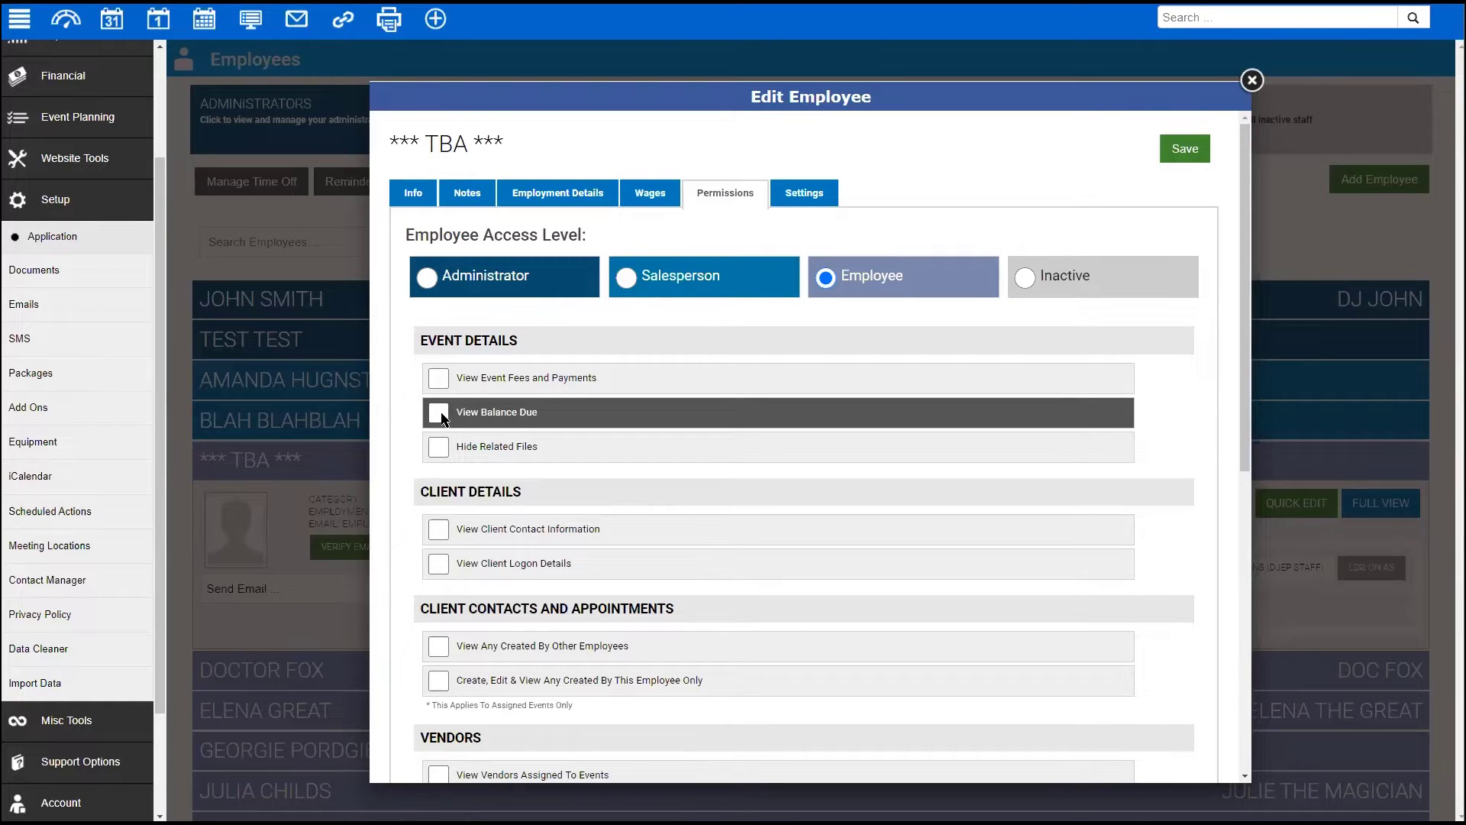
{"action": "left_click", "coordinate": [441, 415]}
{"action": "left_click", "coordinate": [440, 379]}
{"action": "left_click", "coordinate": [439, 413]}
{"action": "left_click", "coordinate": [485, 382]}
- Try the Operations Manager view-all-events permission, then remove it again
{"action": "scroll", "coordinate": [672, 401], "scroll_direction": "down", "scroll_amount": 1}
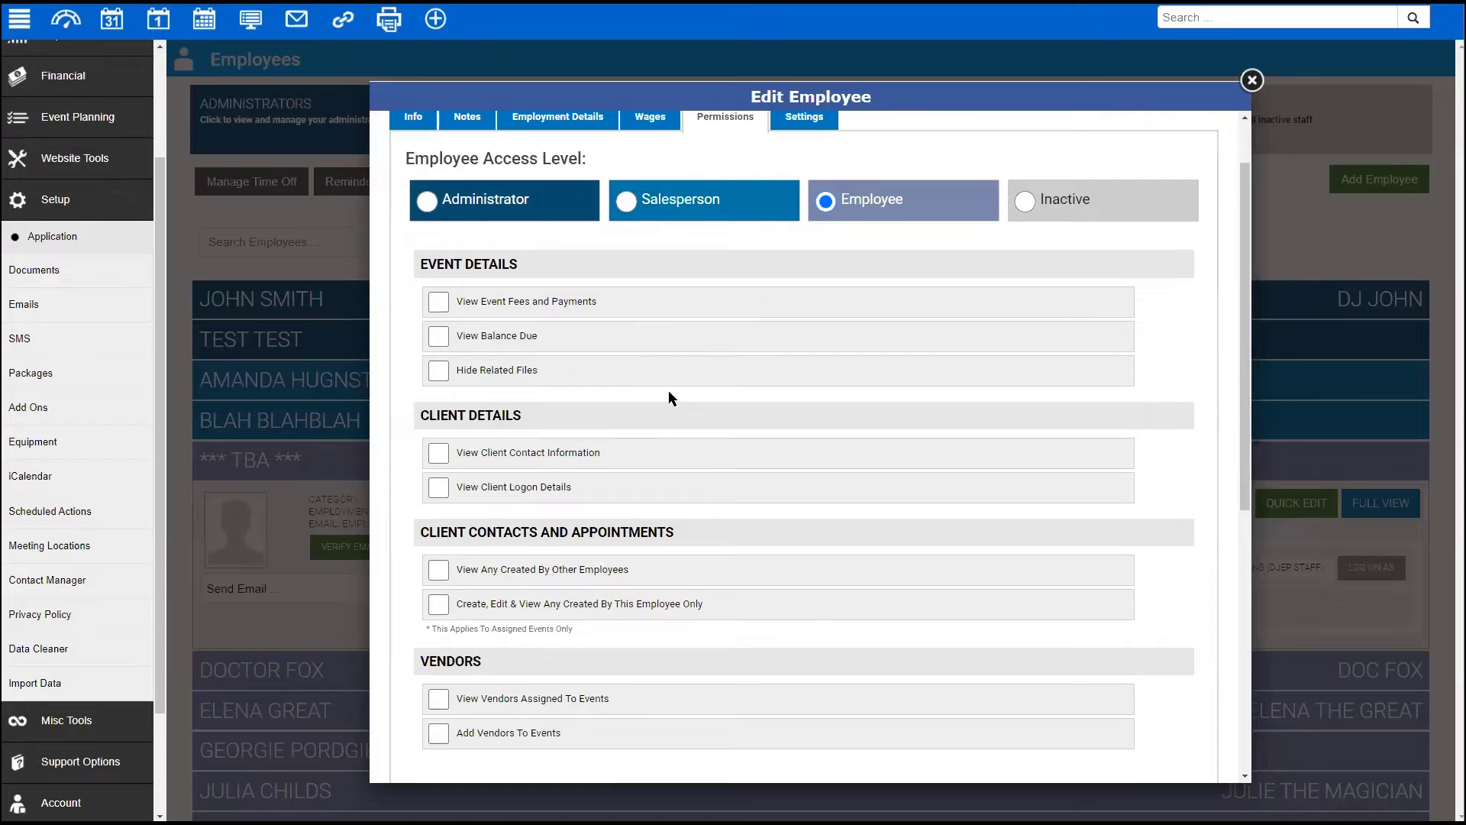
{"action": "scroll", "coordinate": [670, 396], "scroll_direction": "down", "scroll_amount": 1}
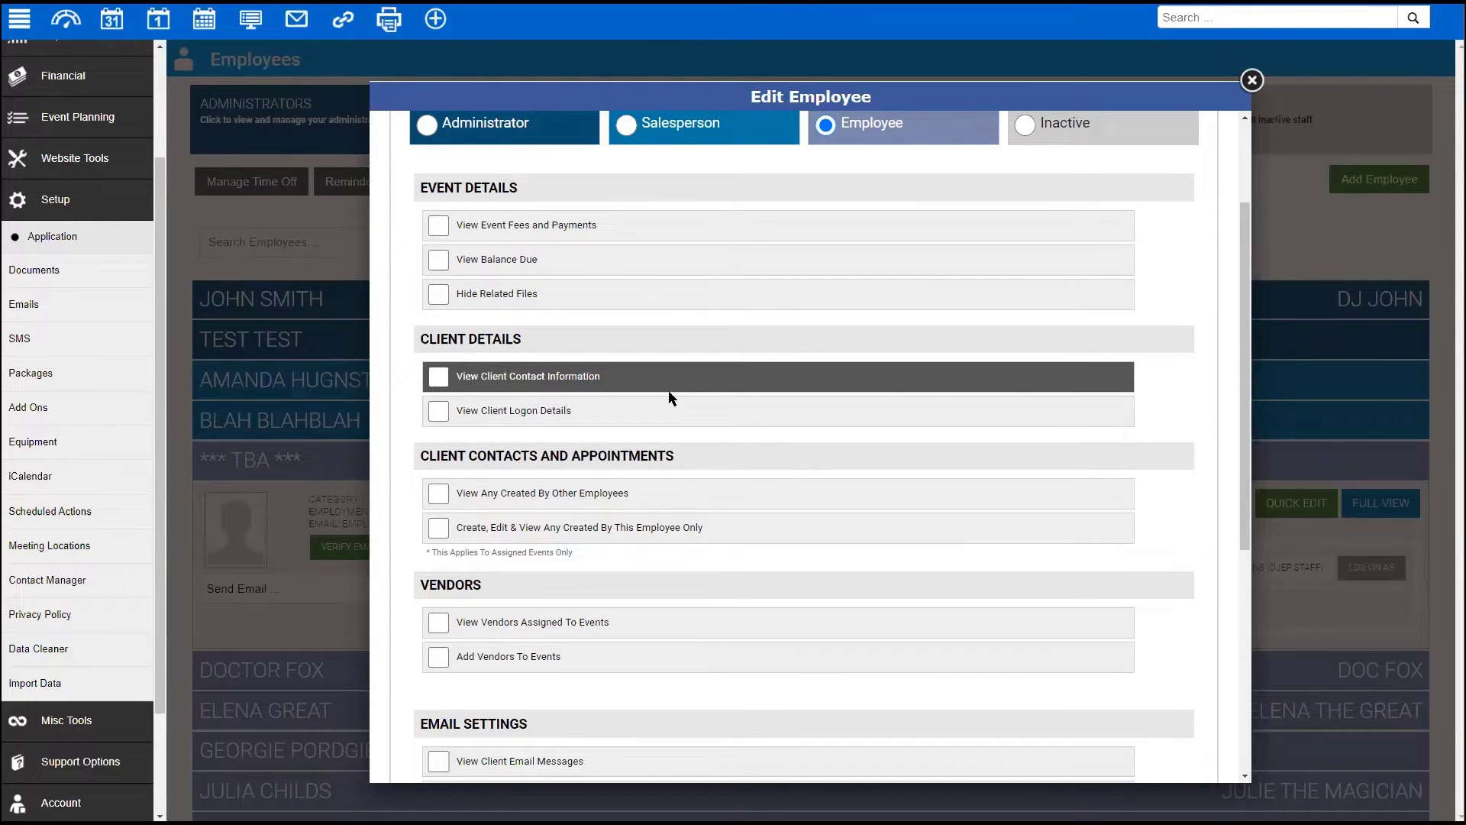
{"action": "scroll", "coordinate": [832, 428], "scroll_direction": "down", "scroll_amount": 2}
{"action": "scroll", "coordinate": [813, 534], "scroll_direction": "down", "scroll_amount": 4}
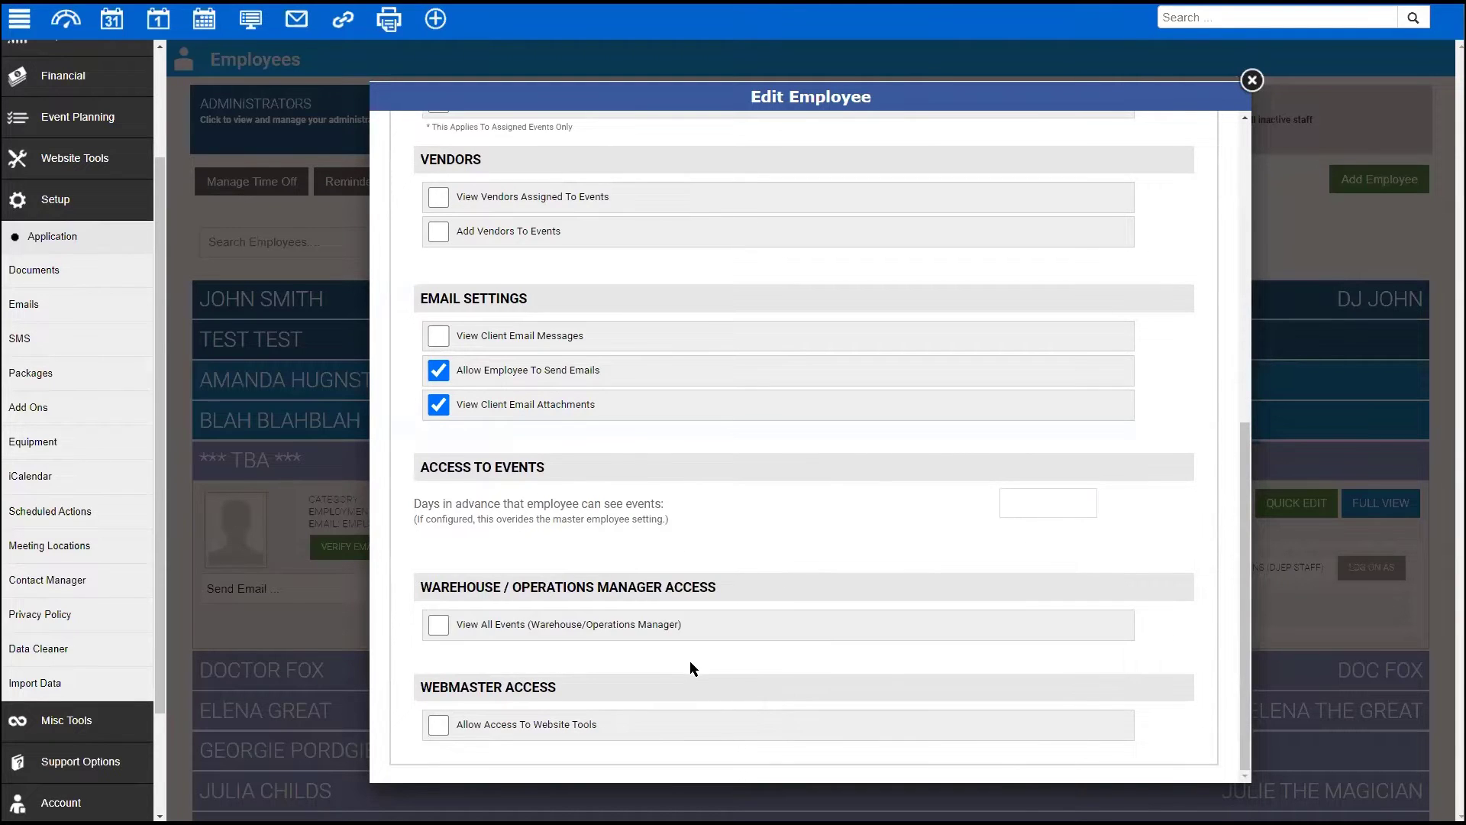
{"action": "scroll", "coordinate": [691, 658], "scroll_direction": "up", "scroll_amount": 6}
{"action": "scroll", "coordinate": [704, 542], "scroll_direction": "down", "scroll_amount": 5}
{"action": "left_click_drag", "start_coordinate": [420, 586], "coordinate": [757, 598]}
{"action": "left_click", "coordinate": [583, 648]}
{"action": "left_click", "coordinate": [438, 624]}
{"action": "left_click", "coordinate": [439, 627]}
- Switch Website Tools access off for the TBA employee and close the employee editor
{"action": "left_click", "coordinate": [438, 727]}
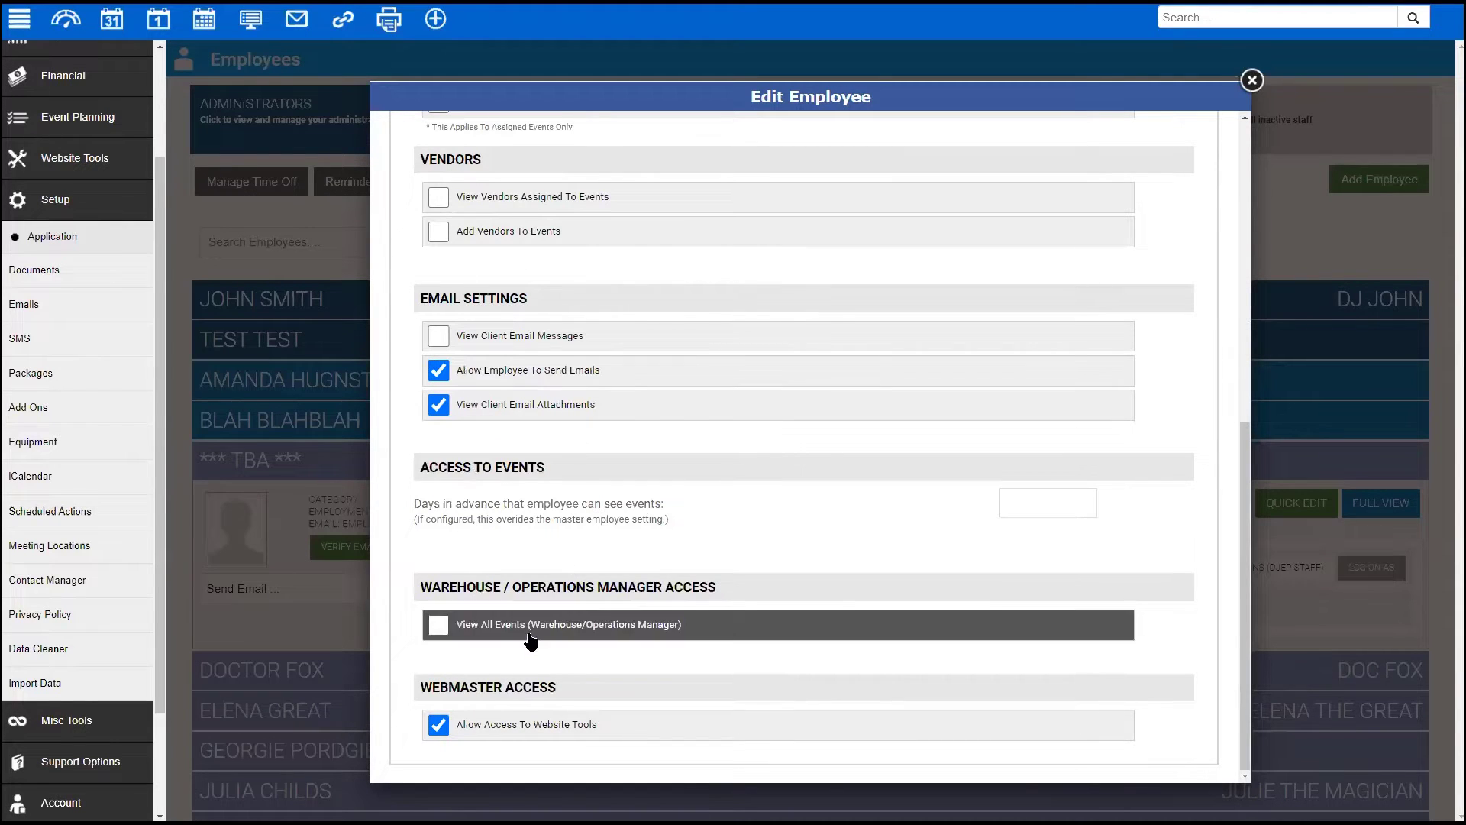
{"action": "left_click", "coordinate": [434, 726]}
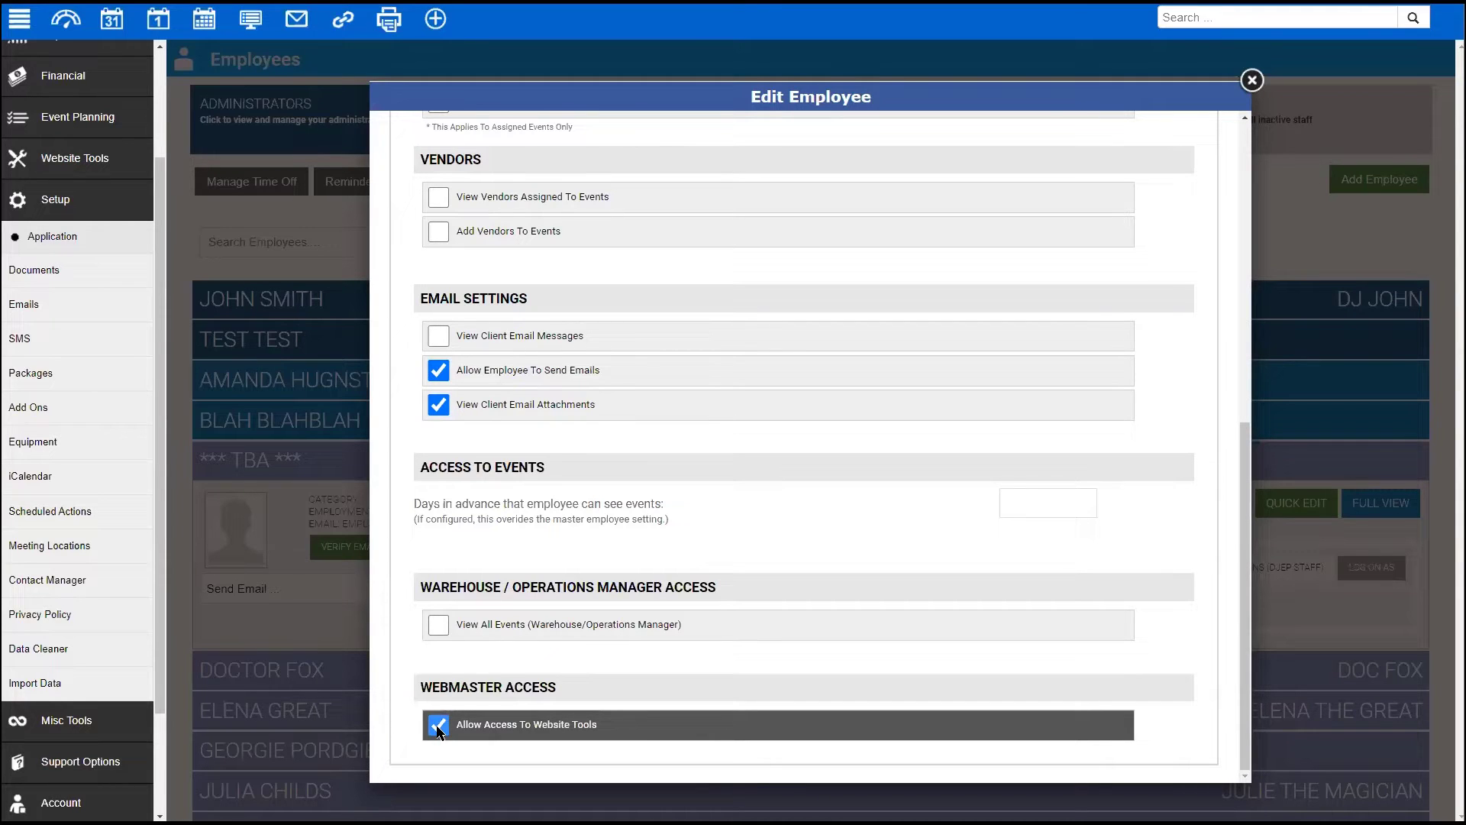
{"action": "left_click", "coordinate": [438, 730]}
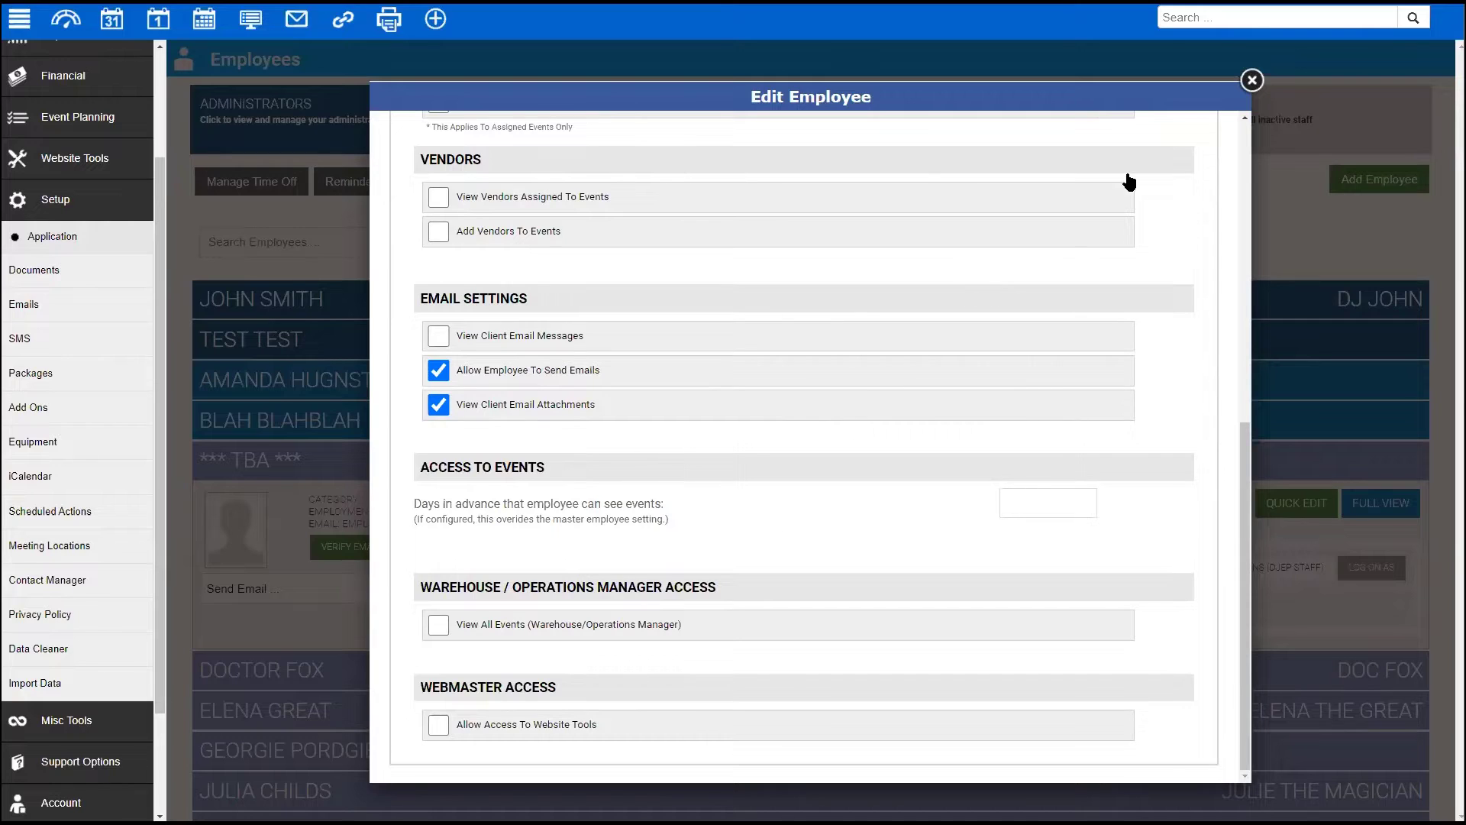
{"action": "left_click", "coordinate": [1252, 81]}
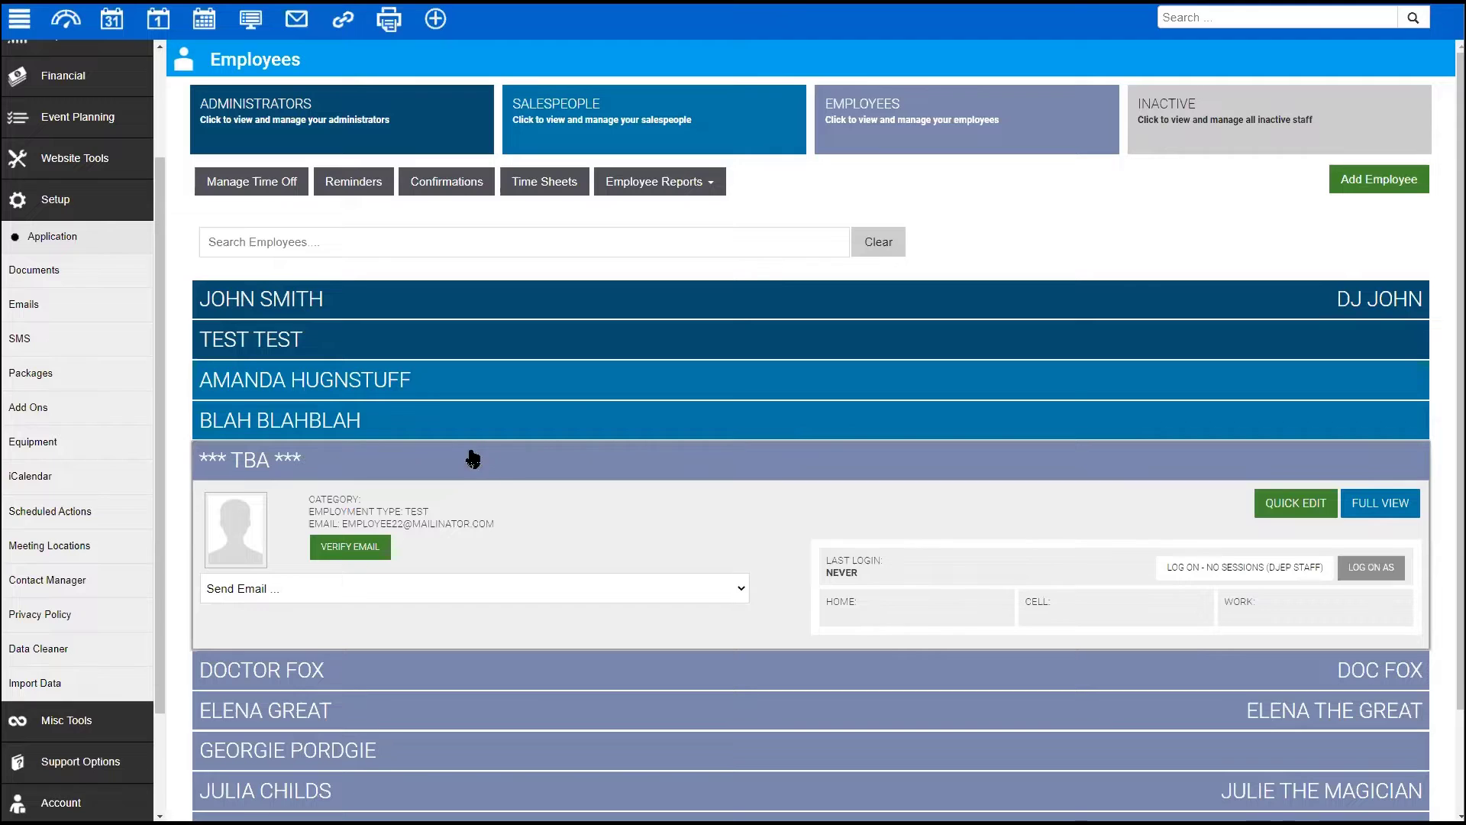
- Collapse the TBA employee row and open Setup > Application > Event Form settings
{"action": "scroll", "coordinate": [66, 285], "scroll_direction": "up", "scroll_amount": 3}
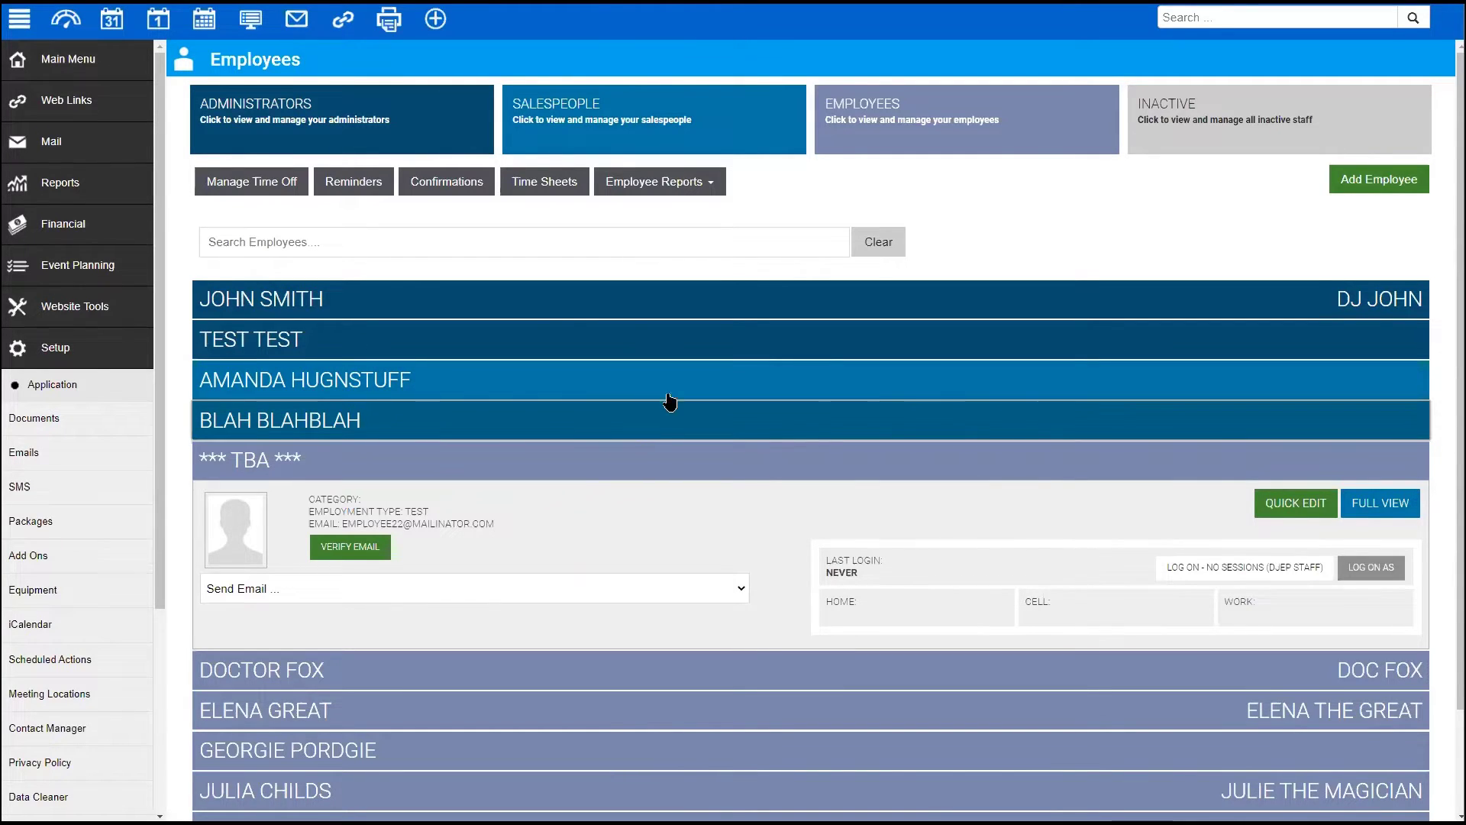
{"action": "left_click", "coordinate": [539, 458]}
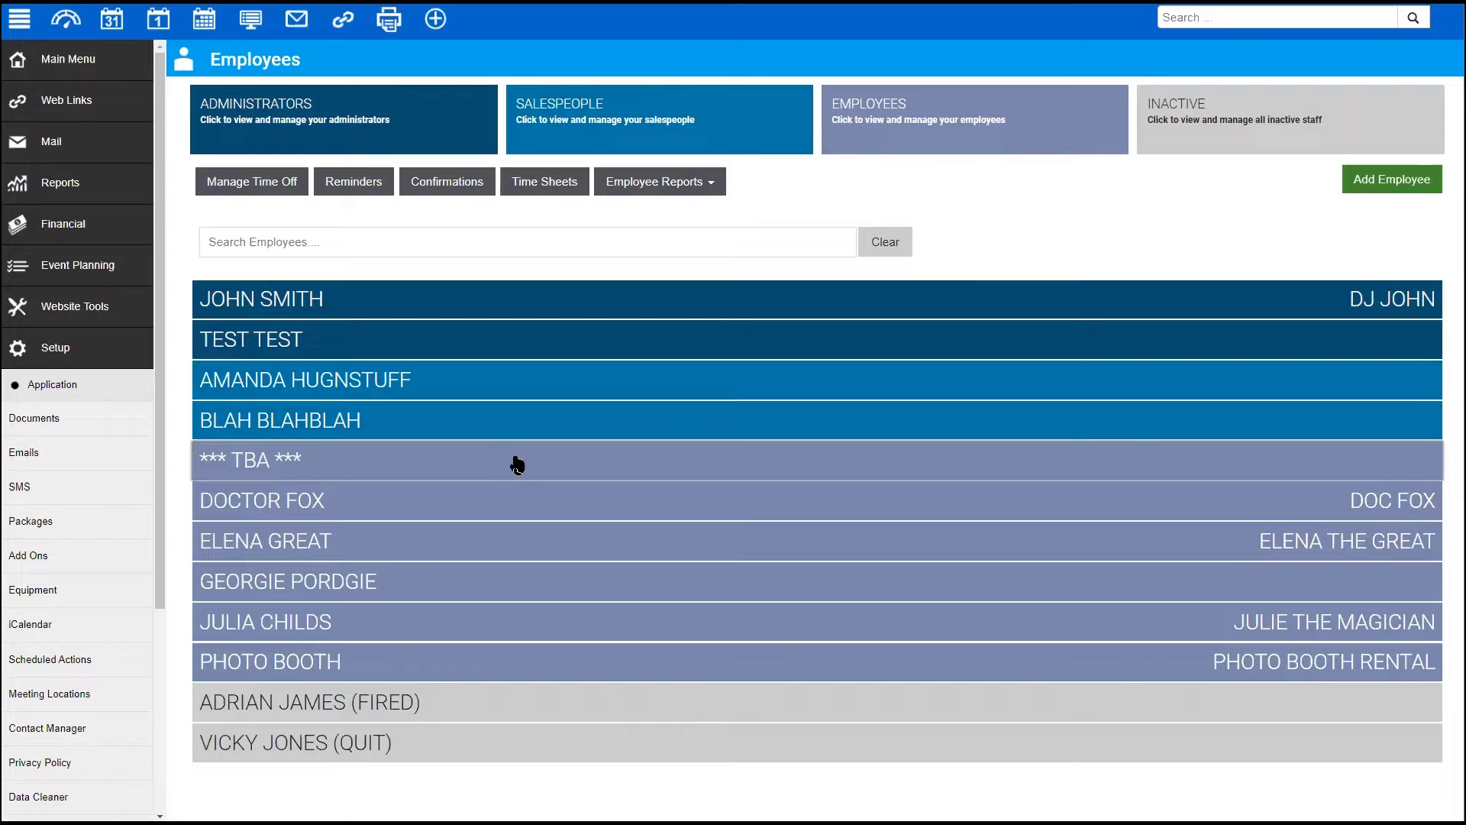
{"action": "left_click", "coordinate": [53, 384]}
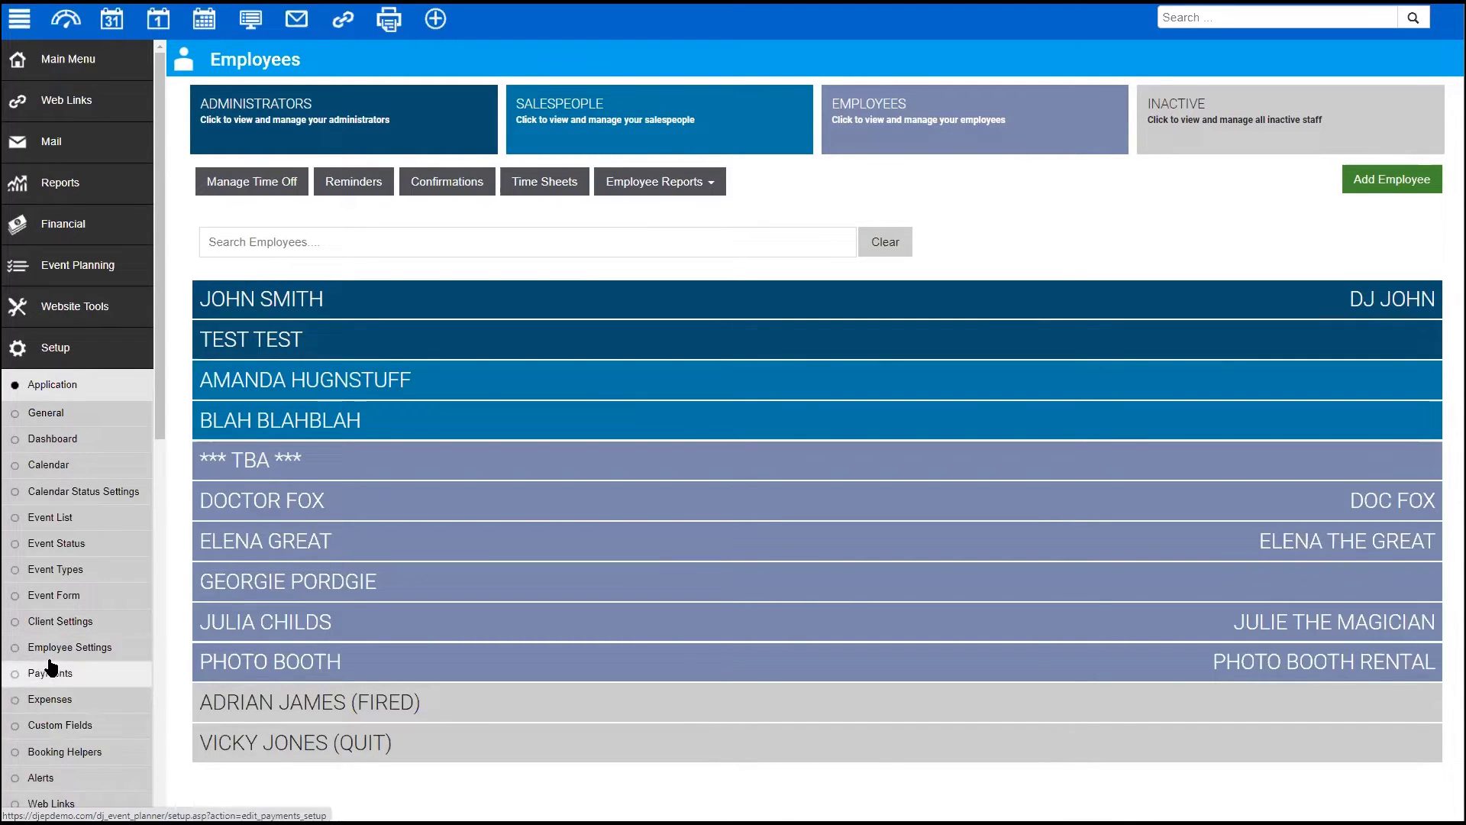
{"action": "left_click", "coordinate": [43, 599]}
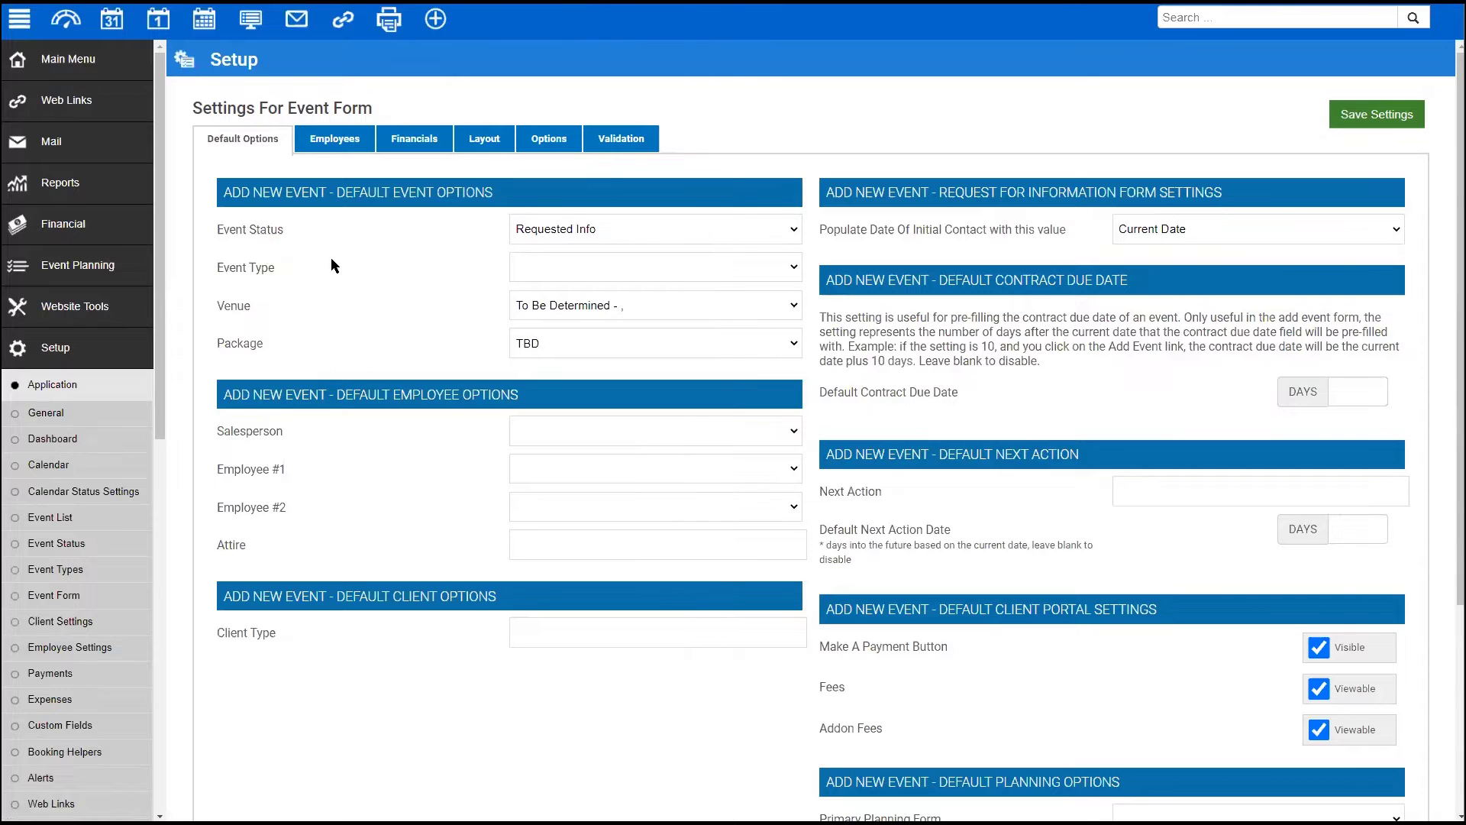
- On the Event Form Employees tab, keep Alphabetical display order and 15 maximum employees per event
{"action": "left_click", "coordinate": [336, 142]}
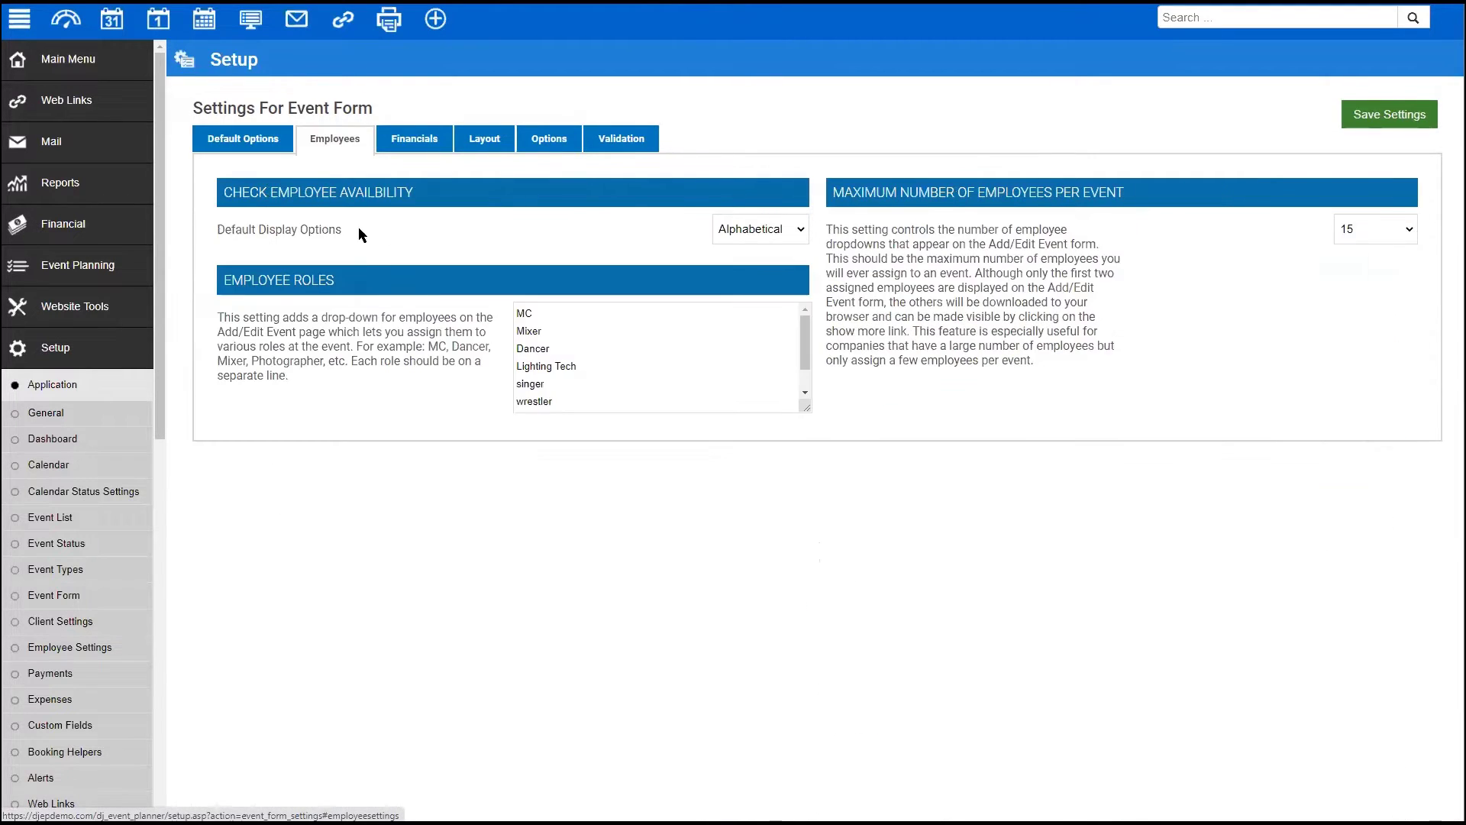
{"action": "triple_click", "coordinate": [216, 231]}
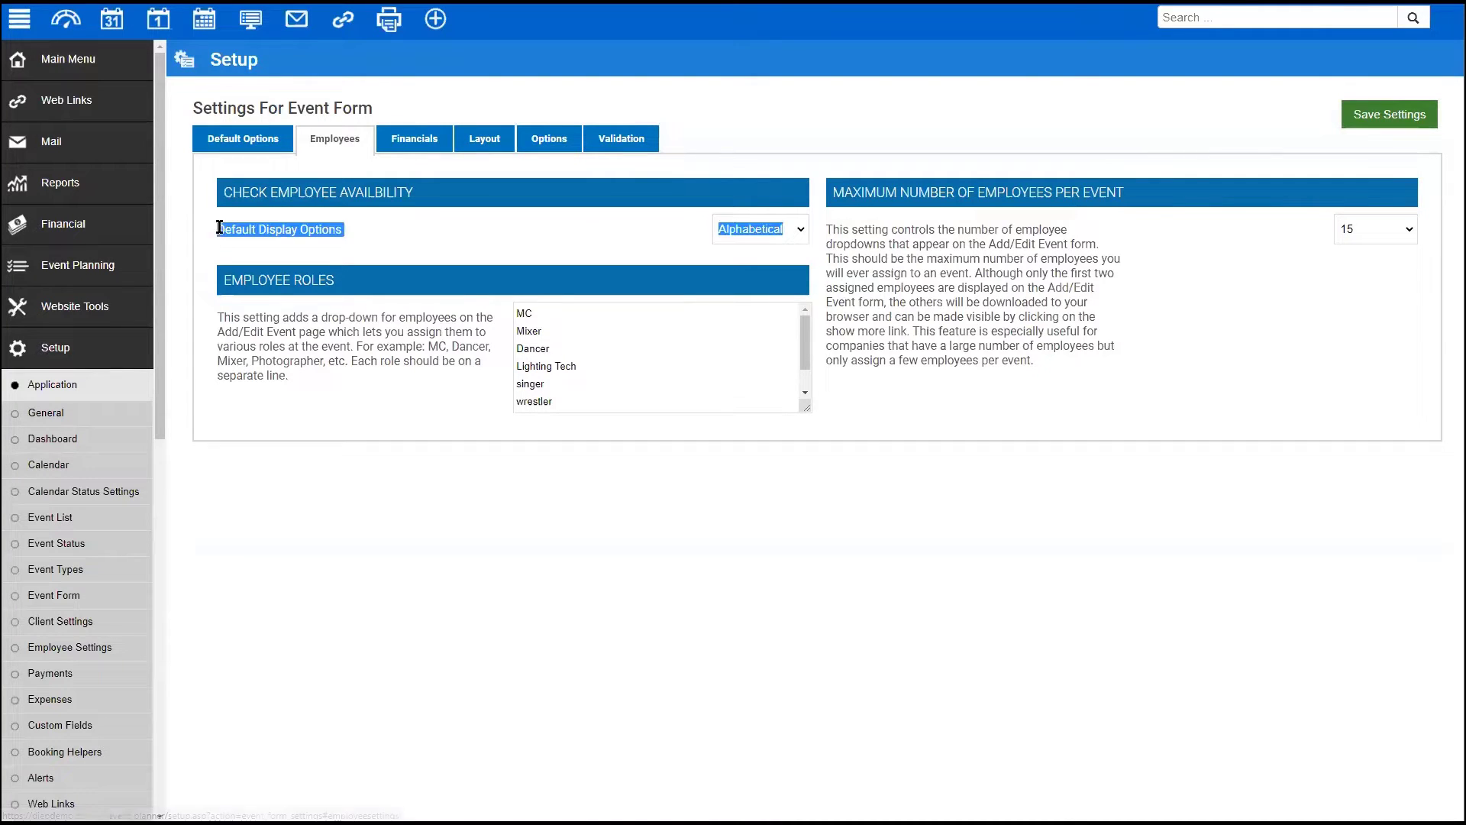
{"action": "left_click_drag", "start_coordinate": [222, 192], "coordinate": [457, 194]}
{"action": "left_click", "coordinate": [787, 231]}
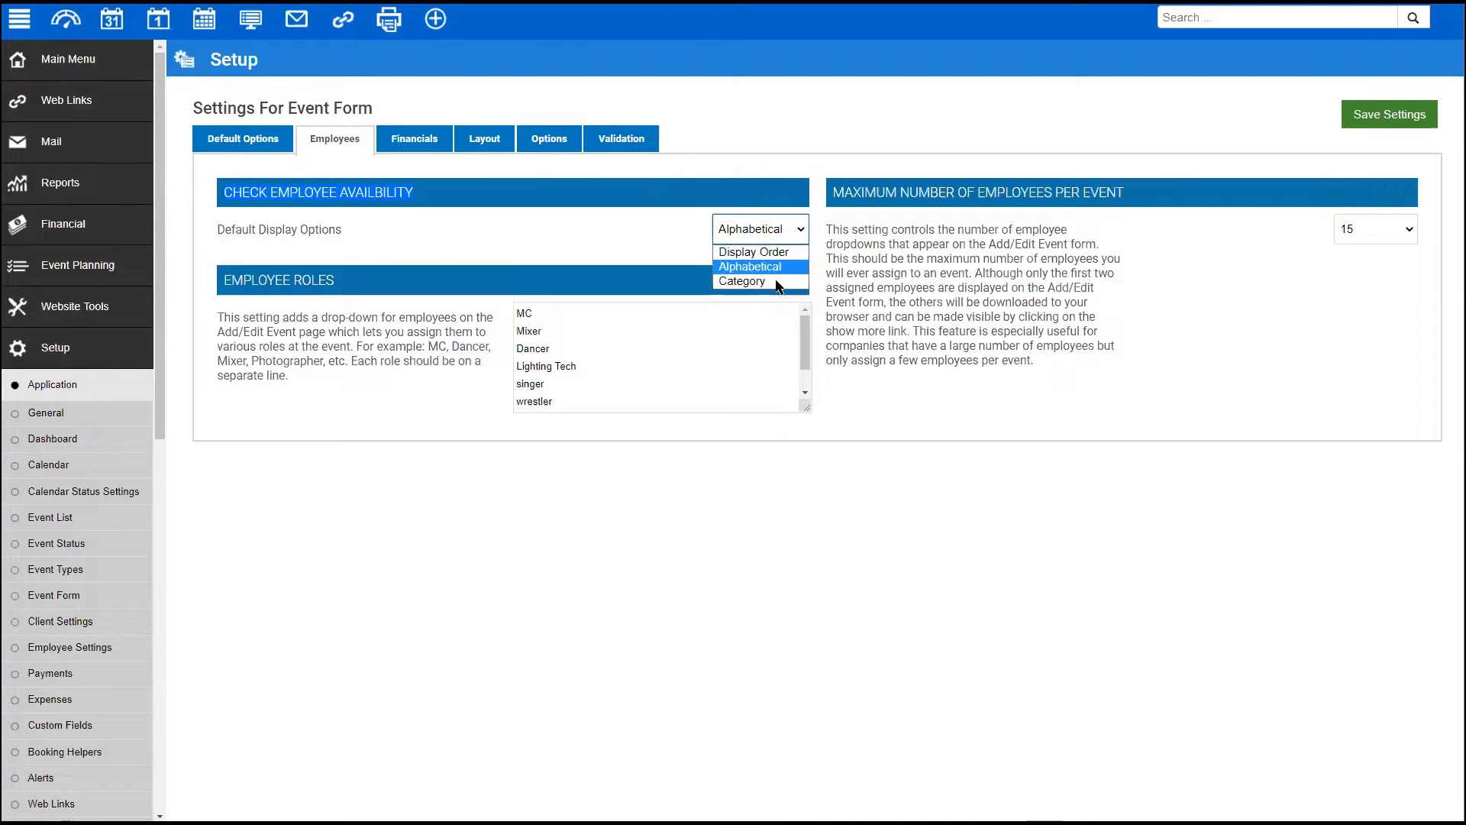
{"action": "left_click", "coordinate": [474, 231]}
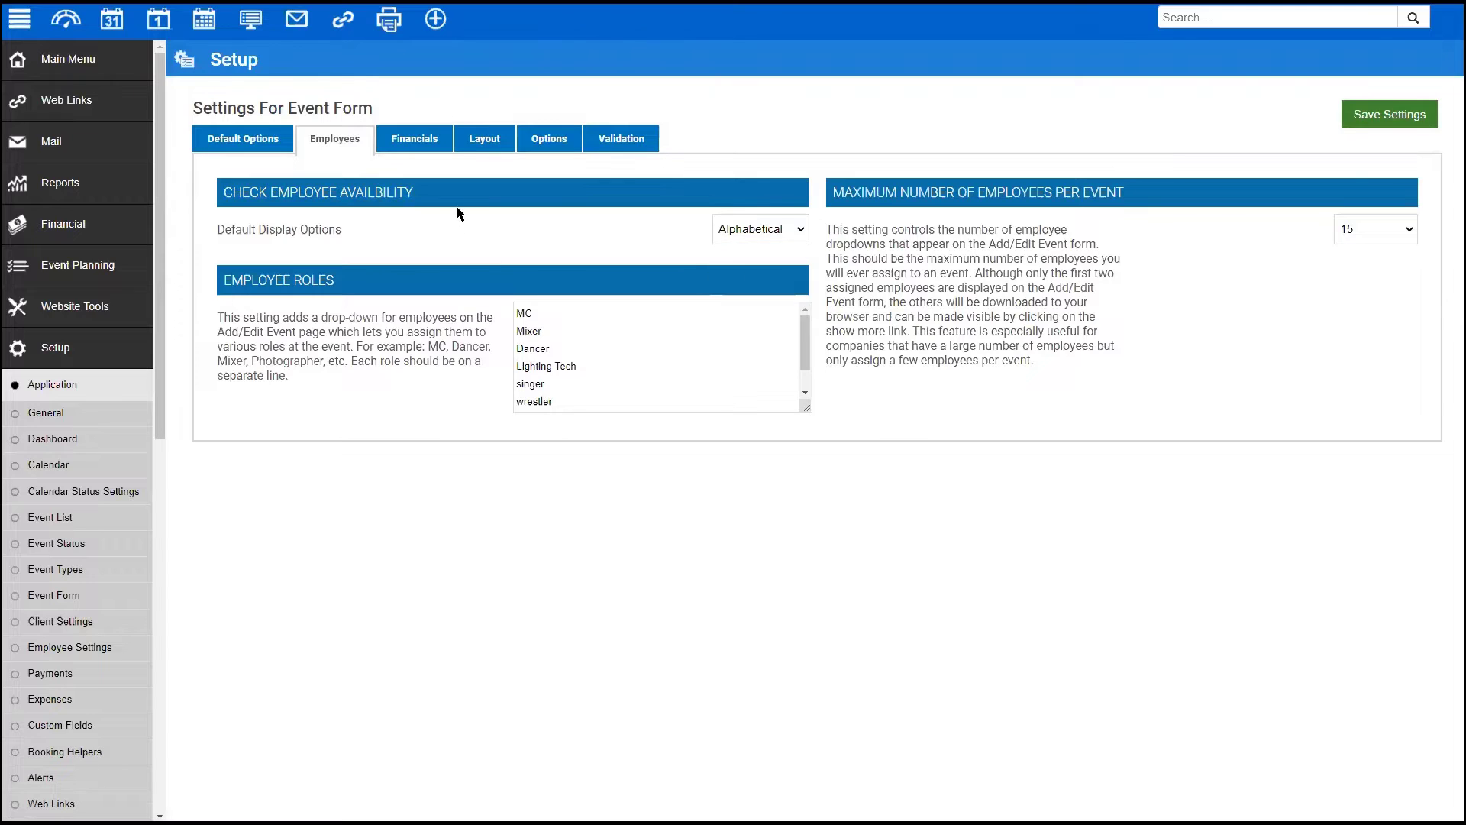
{"action": "left_click", "coordinate": [1395, 230]}
{"action": "left_click", "coordinate": [1366, 457]}
- Review the Employee Roles list and save the Event Form settings
{"action": "left_click", "coordinate": [221, 281]}
{"action": "left_click", "coordinate": [807, 380]}
{"action": "left_click_drag", "start_coordinate": [807, 380], "coordinate": [805, 408]}
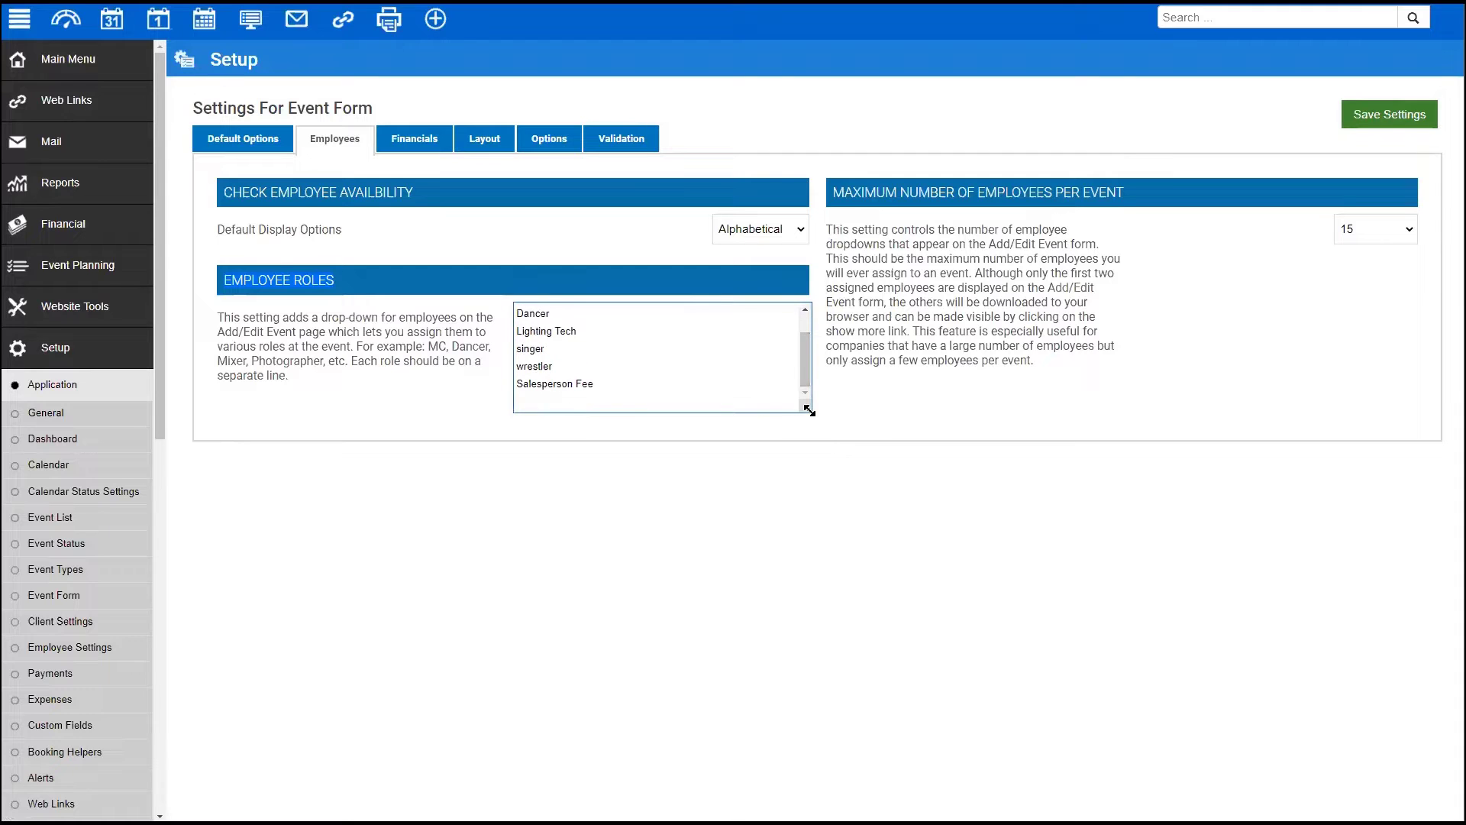
{"action": "left_click", "coordinate": [1407, 116]}
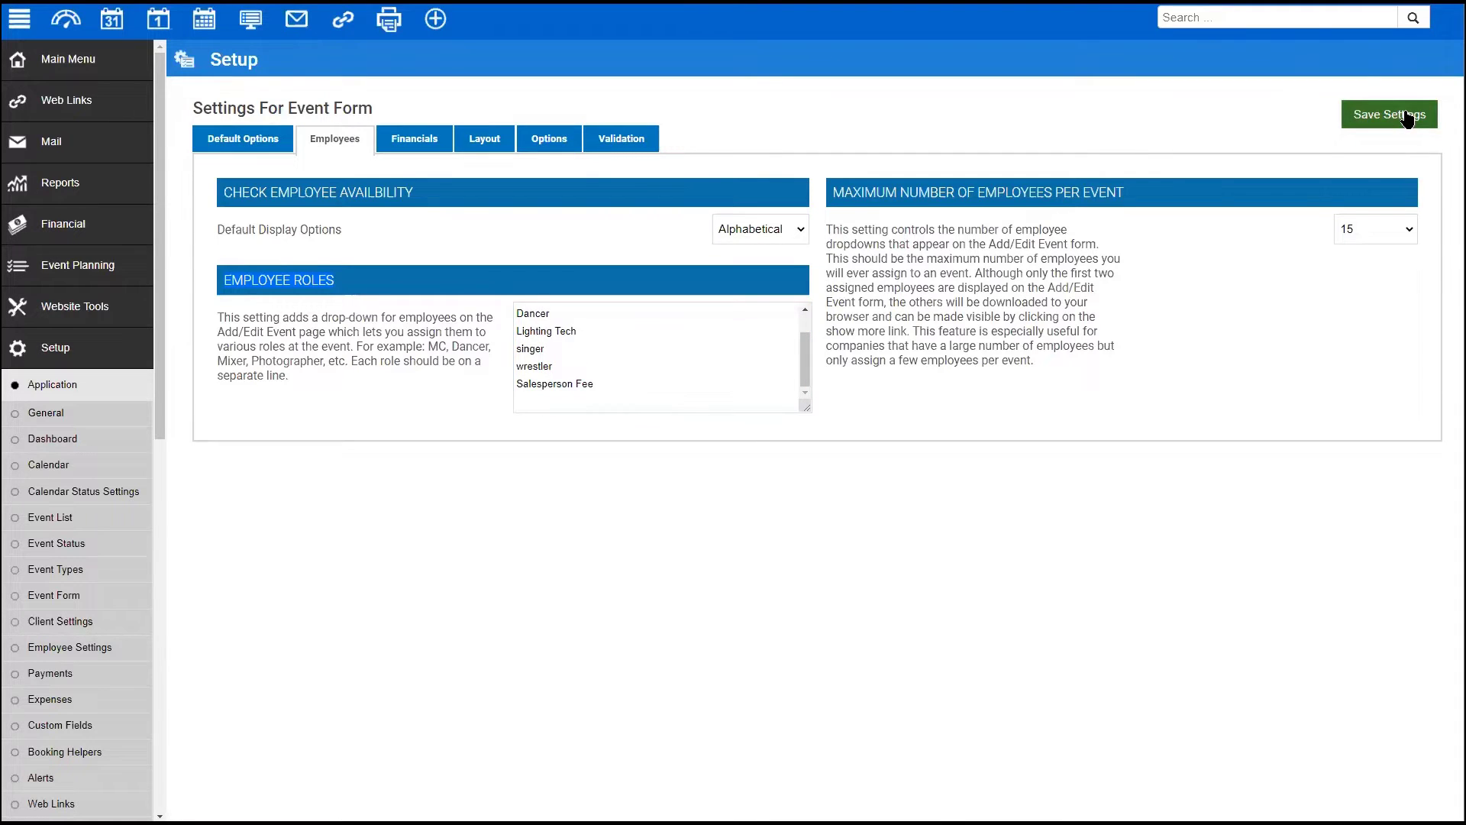
{"action": "left_click", "coordinate": [95, 74]}
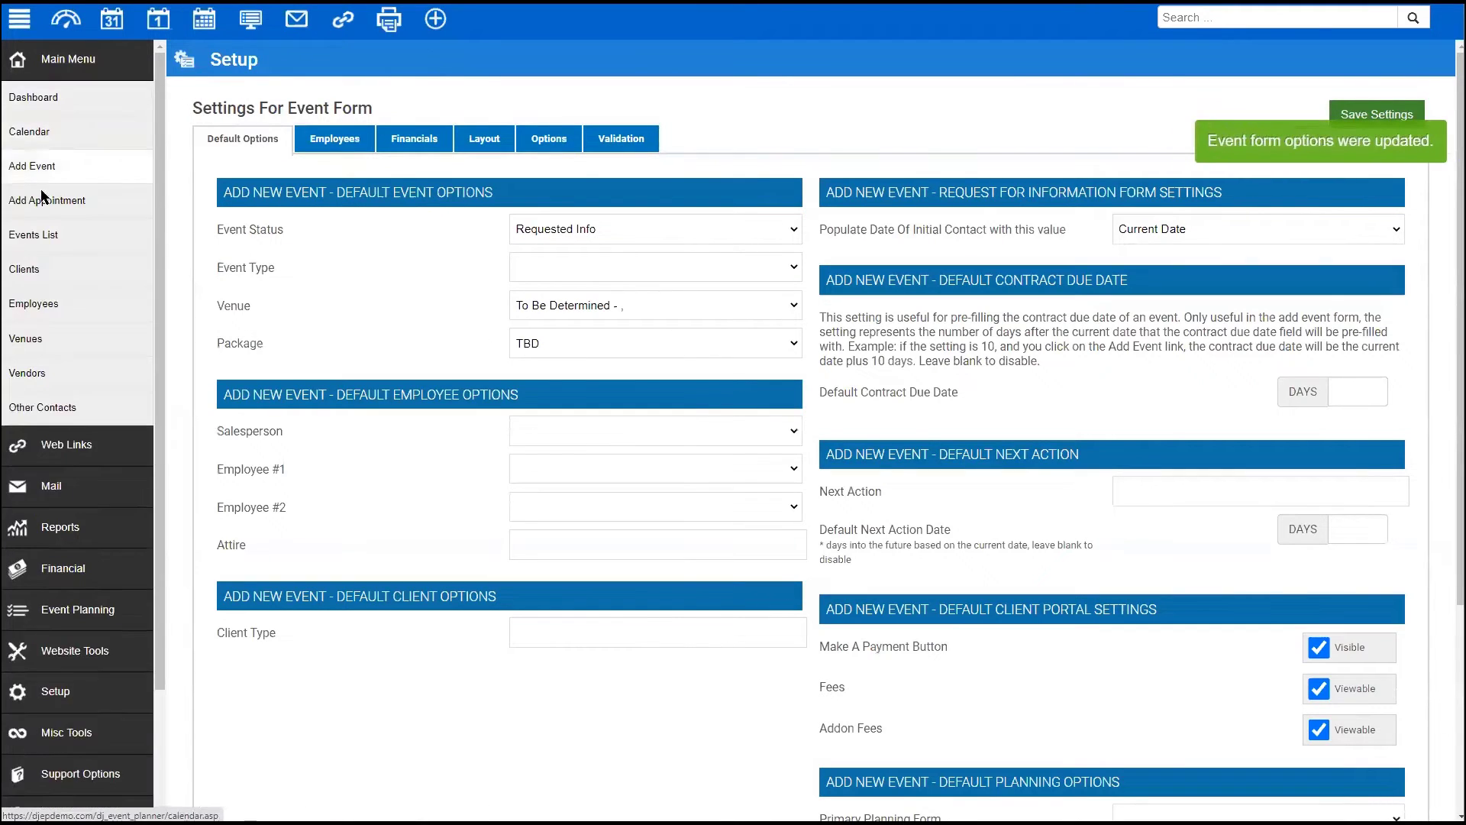
- Open the June 23, 2021 wedding for editing on its Staff tab
{"action": "left_click", "coordinate": [55, 238]}
{"action": "left_click", "coordinate": [442, 273]}
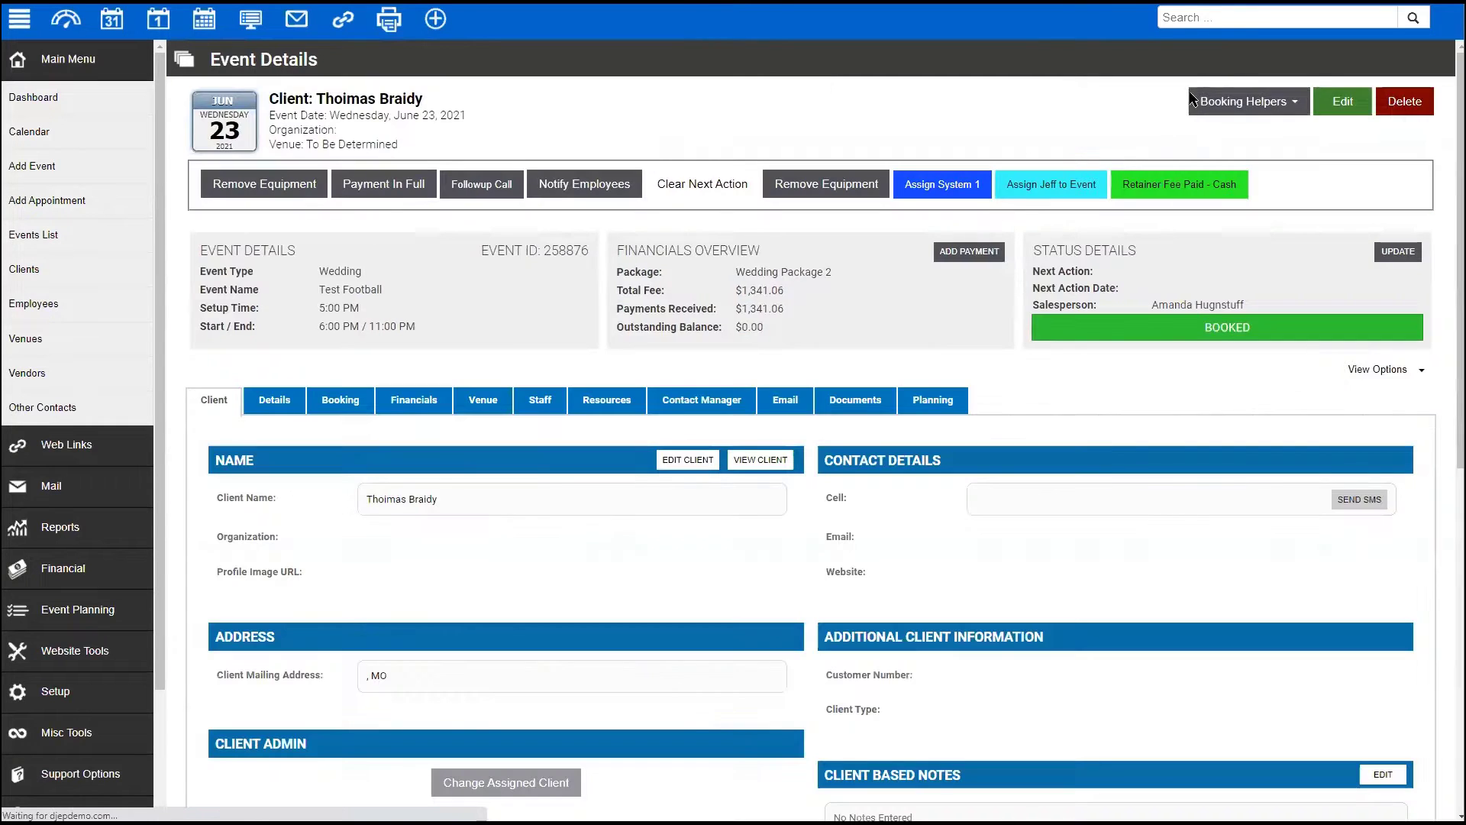
{"action": "left_click", "coordinate": [1330, 102]}
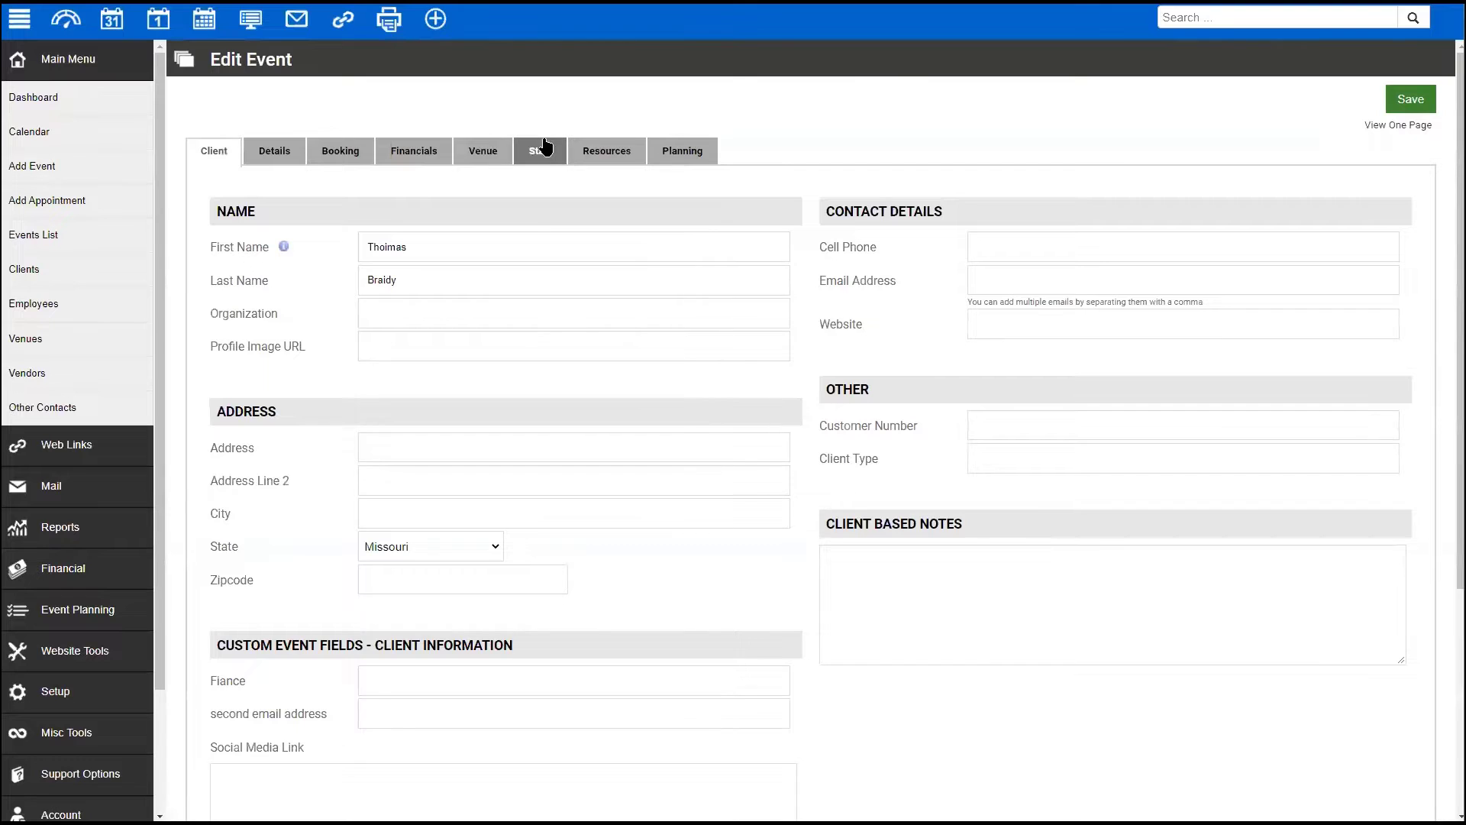
{"action": "left_click", "coordinate": [545, 147]}
- Assign Employees #1–#3 the roles MC, Mixer and Lighting Tech, and save
{"action": "left_click", "coordinate": [325, 353]}
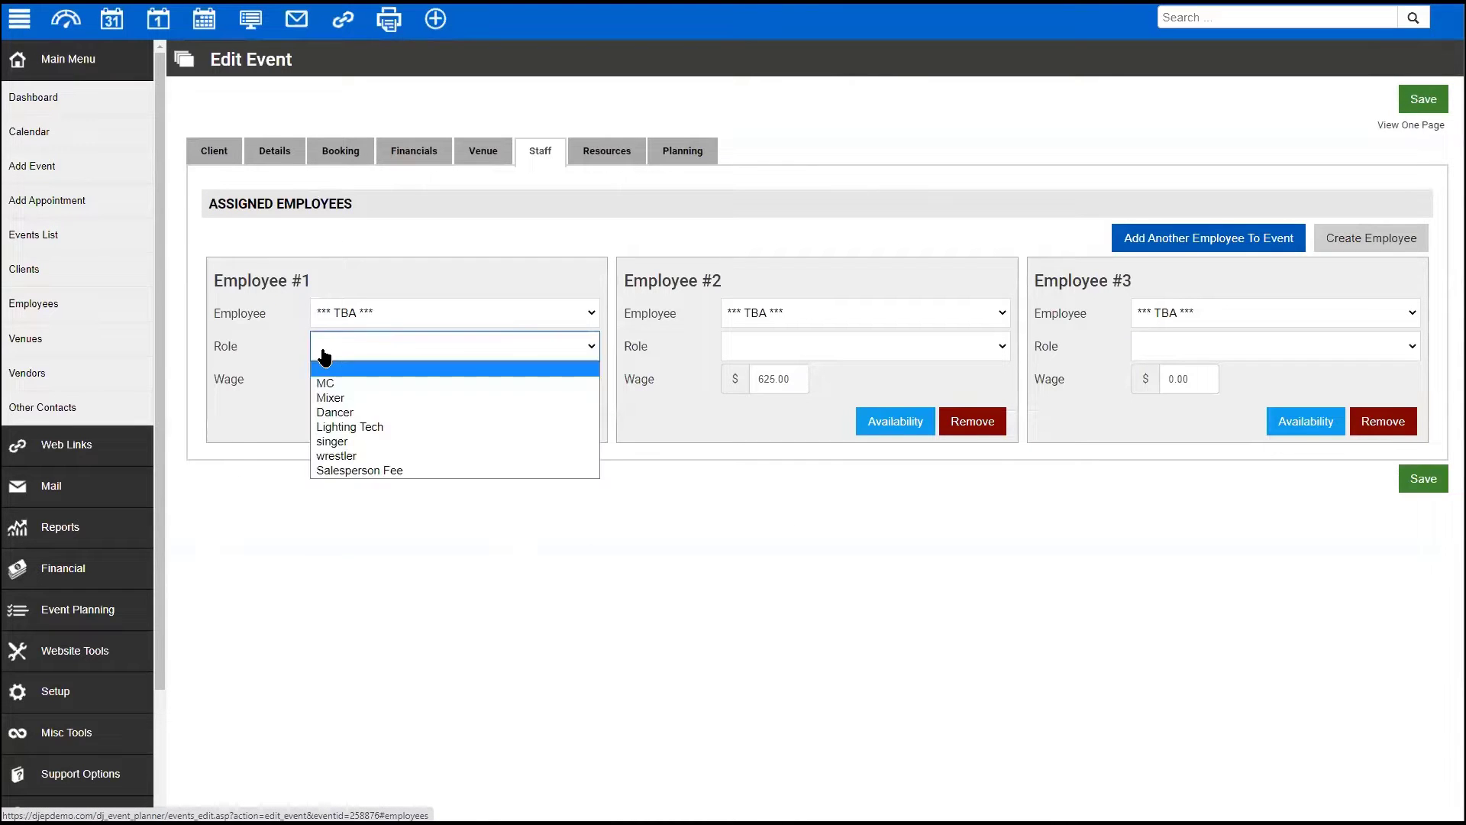
{"action": "left_click", "coordinate": [354, 382]}
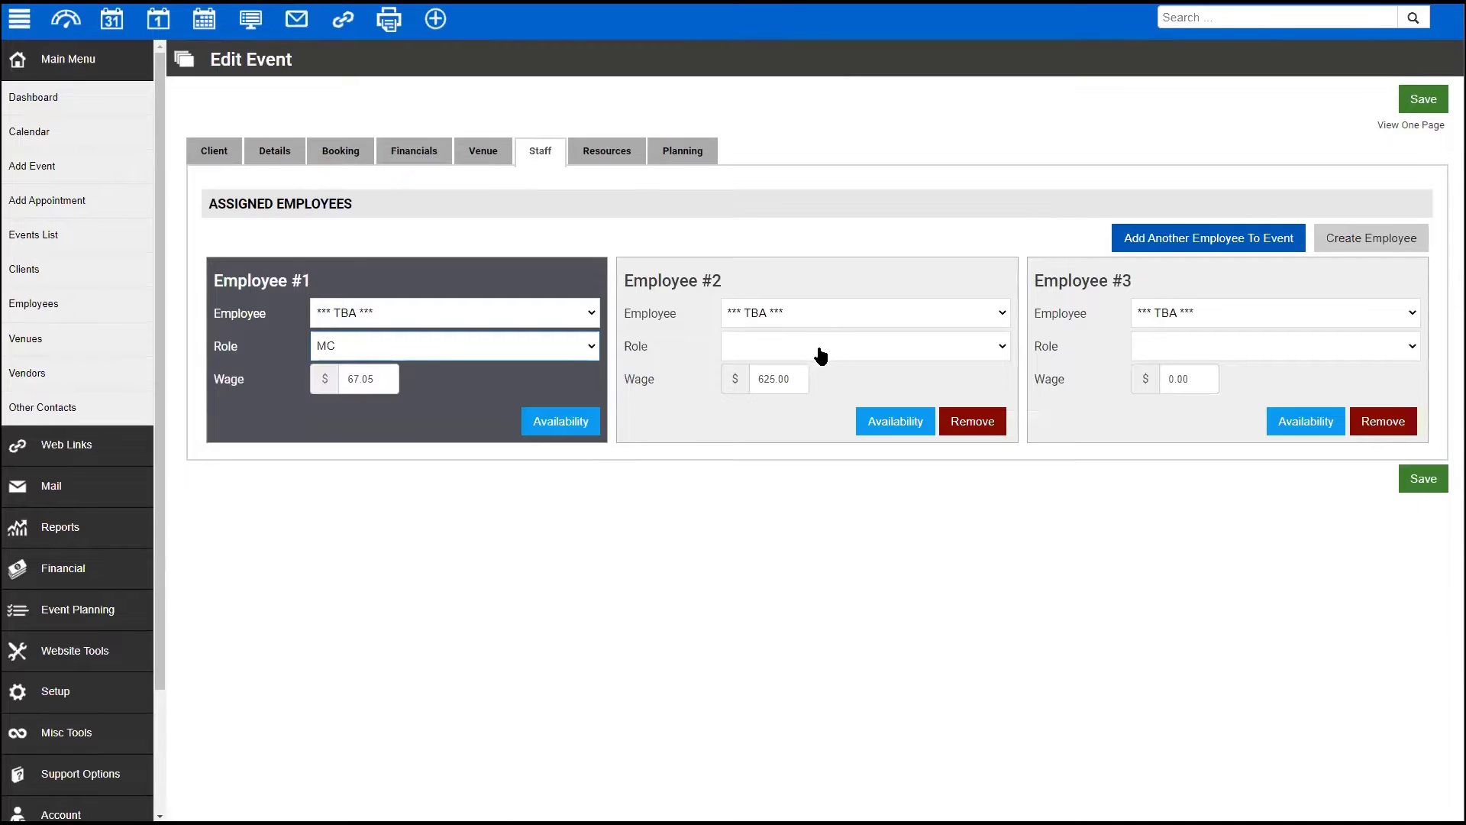
{"action": "left_click", "coordinate": [821, 348]}
{"action": "left_click", "coordinate": [827, 398]}
{"action": "left_click", "coordinate": [1180, 352]}
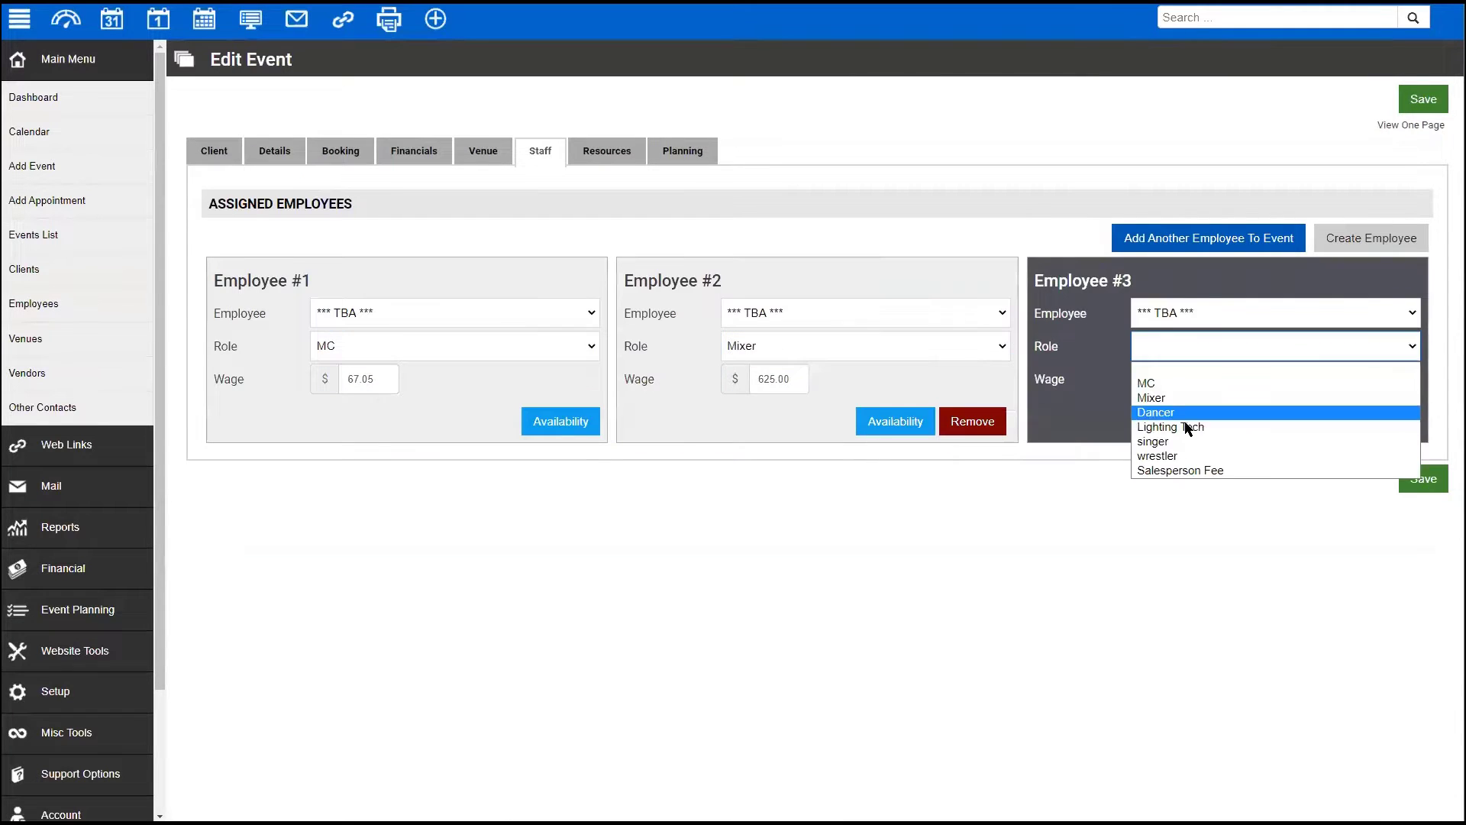
{"action": "left_click", "coordinate": [1193, 425]}
{"action": "left_click", "coordinate": [1423, 479]}
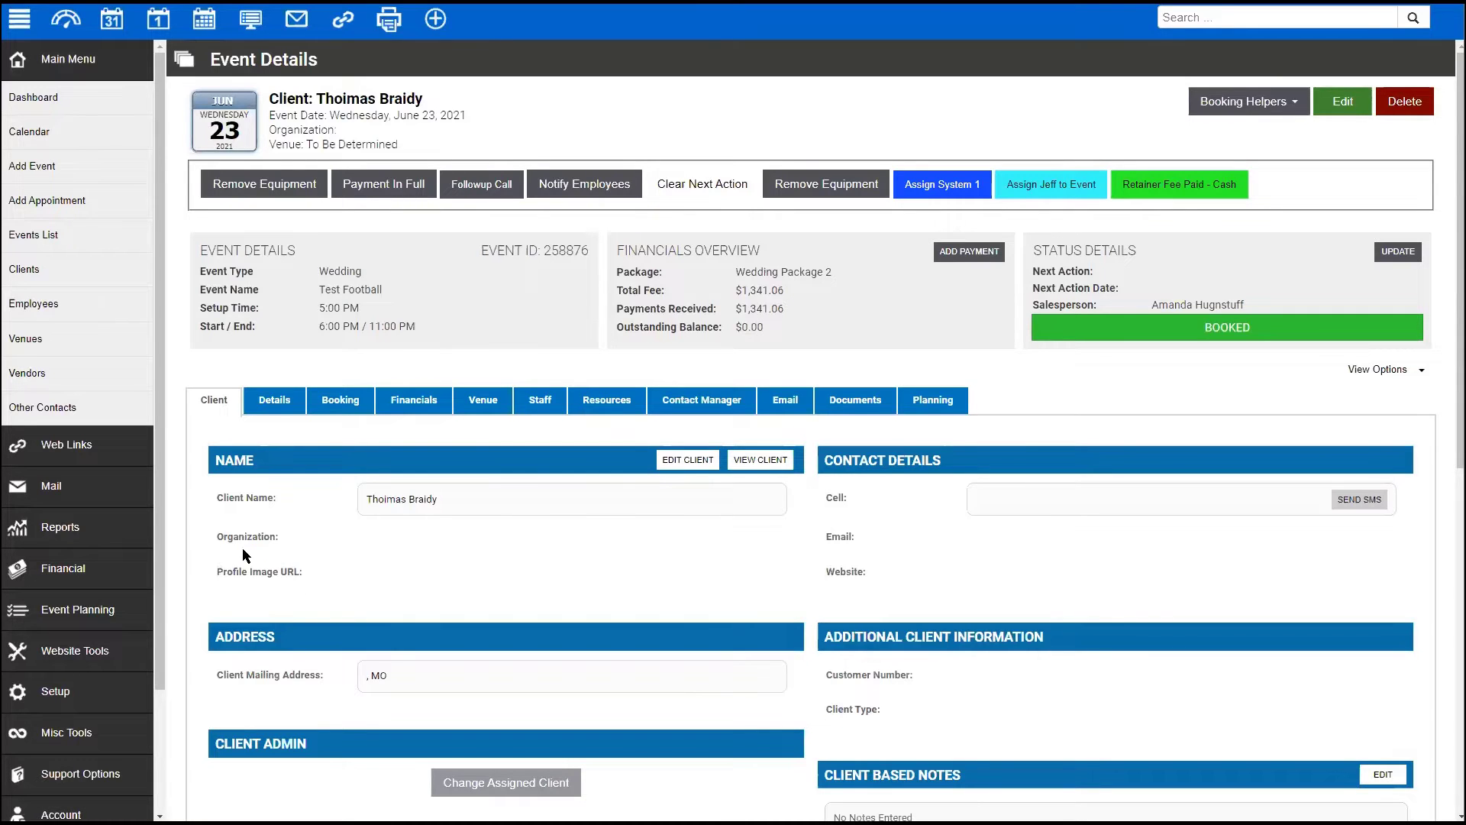
{"action": "scroll", "coordinate": [74, 615], "scroll_direction": "down", "scroll_amount": 2}
- Open the employee Features settings under Setup > Application
{"action": "left_click", "coordinate": [46, 541]}
{"action": "left_click", "coordinate": [47, 242]}
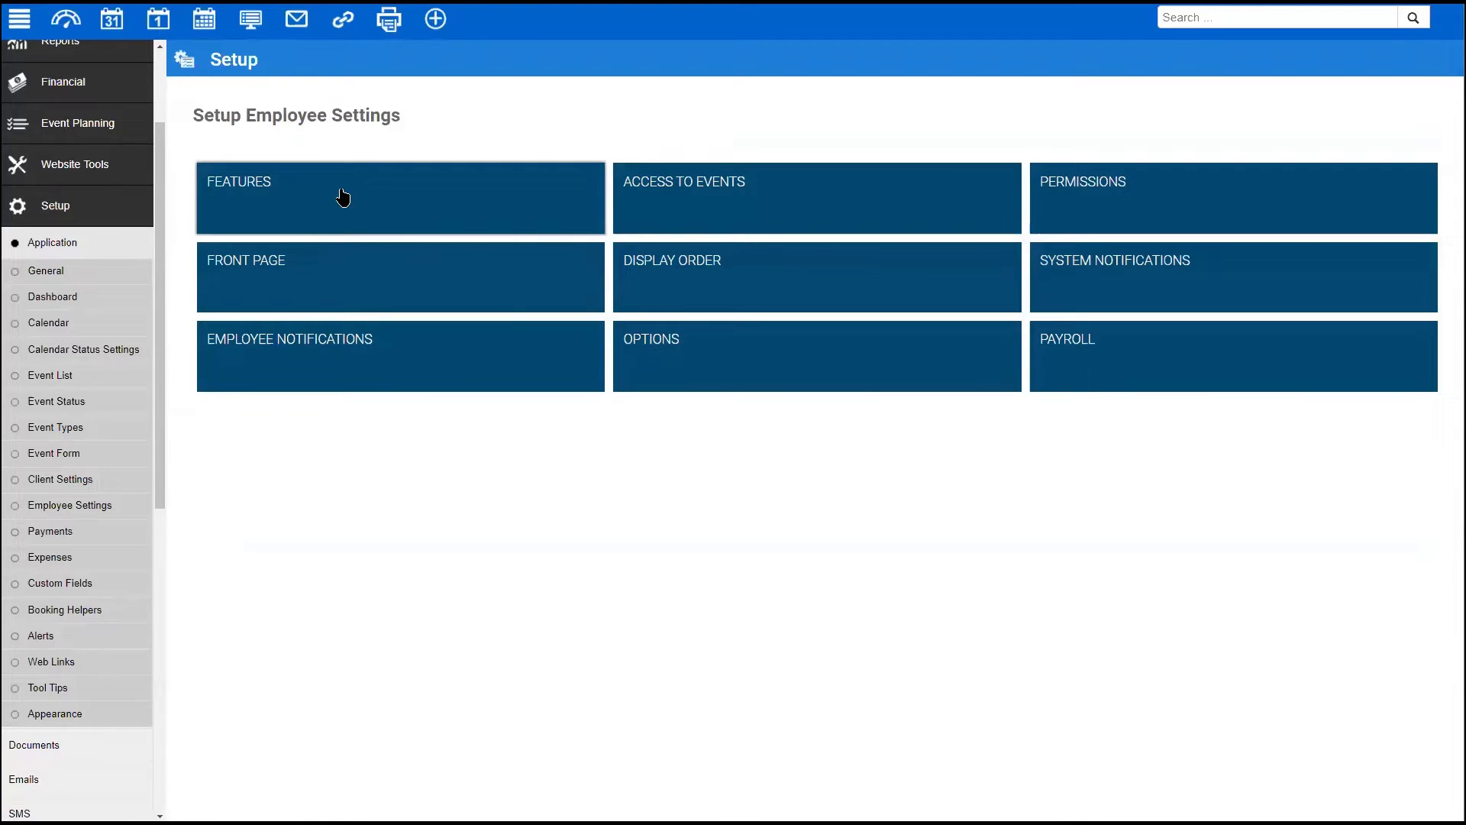
{"action": "left_click", "coordinate": [342, 198]}
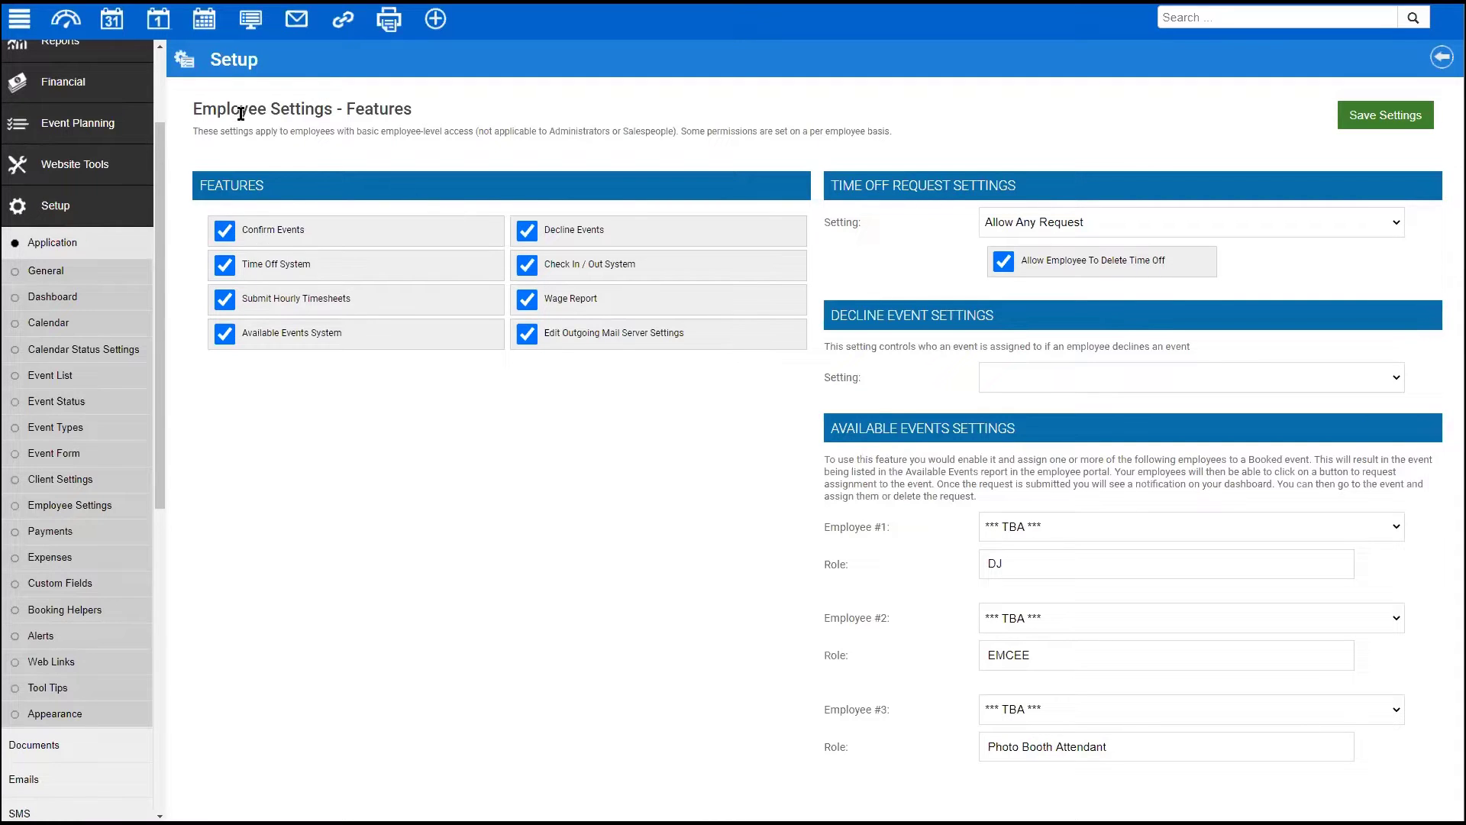
{"action": "scroll", "coordinate": [126, 145], "scroll_direction": "up", "scroll_amount": 2}
- From the Employees list, expand the DJ employee's row and log on as that employee
{"action": "left_click", "coordinate": [65, 61]}
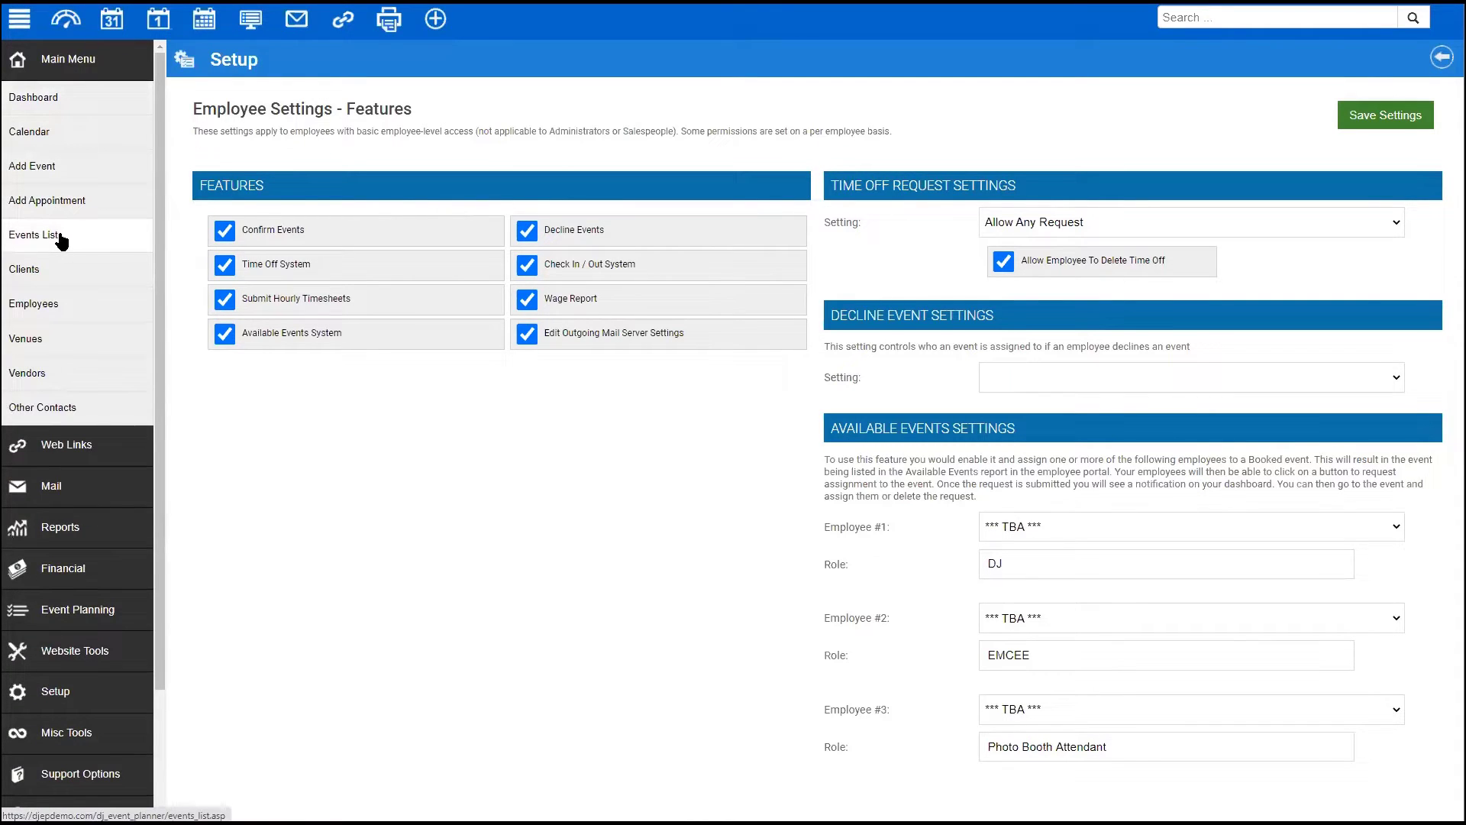
{"action": "left_click", "coordinate": [42, 304]}
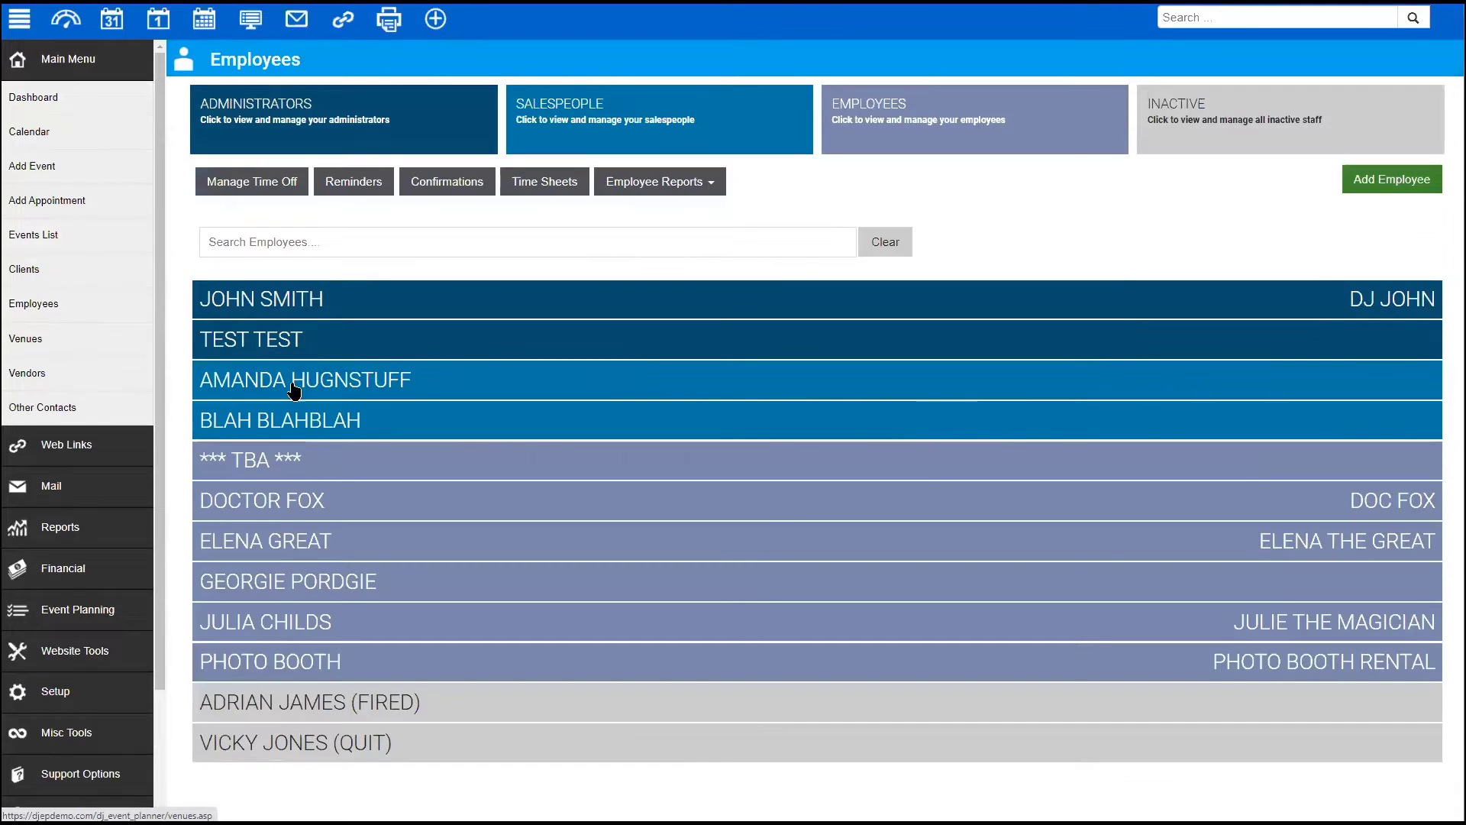
{"action": "left_click", "coordinate": [1367, 503]}
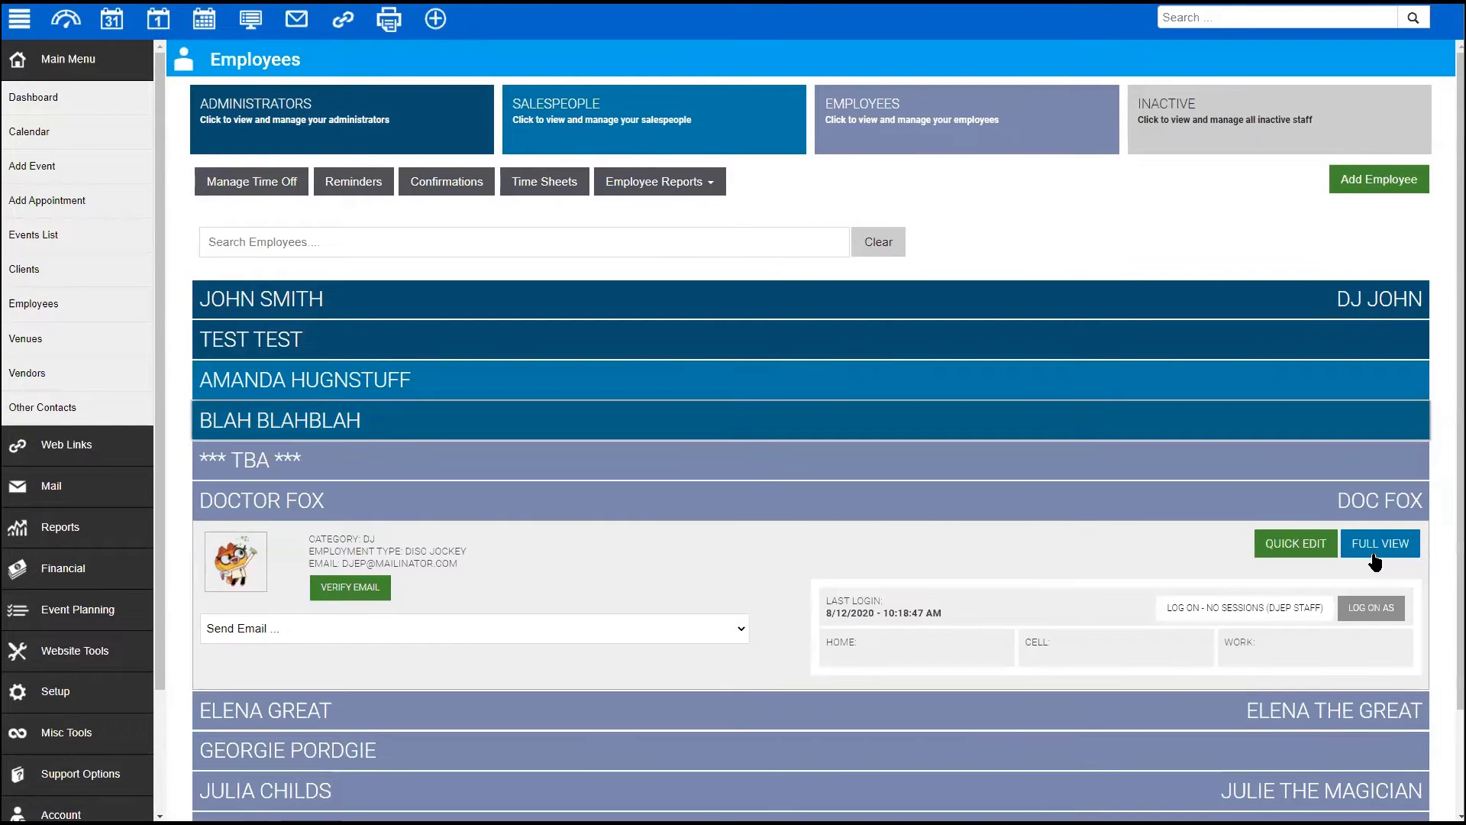
{"action": "left_click", "coordinate": [1360, 607]}
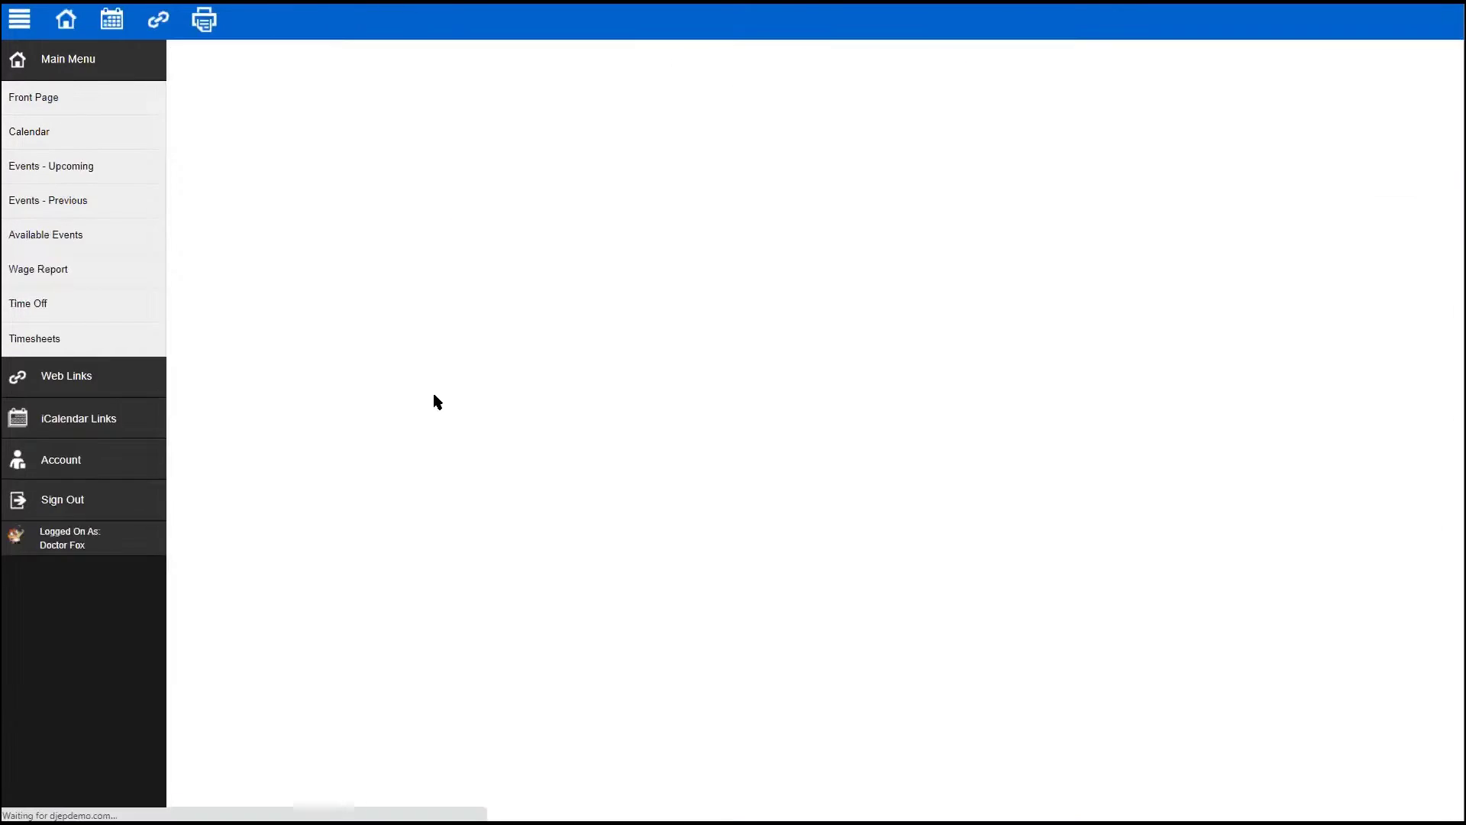
- In Upcoming Events, confirm the 4/3/2024 wedding and agree to appear at it
{"action": "left_click", "coordinate": [41, 173]}
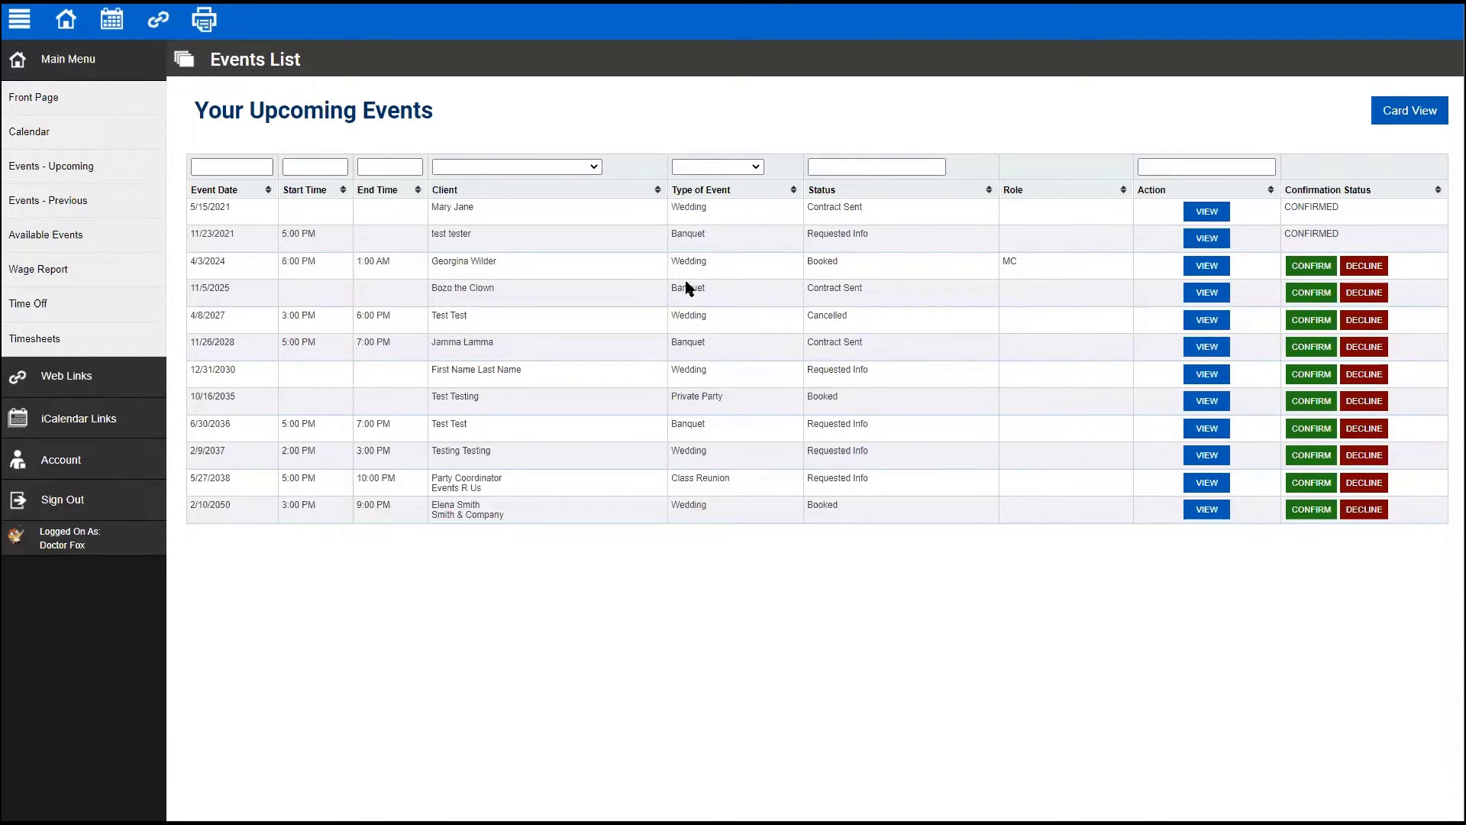
{"action": "left_click", "coordinate": [1311, 266]}
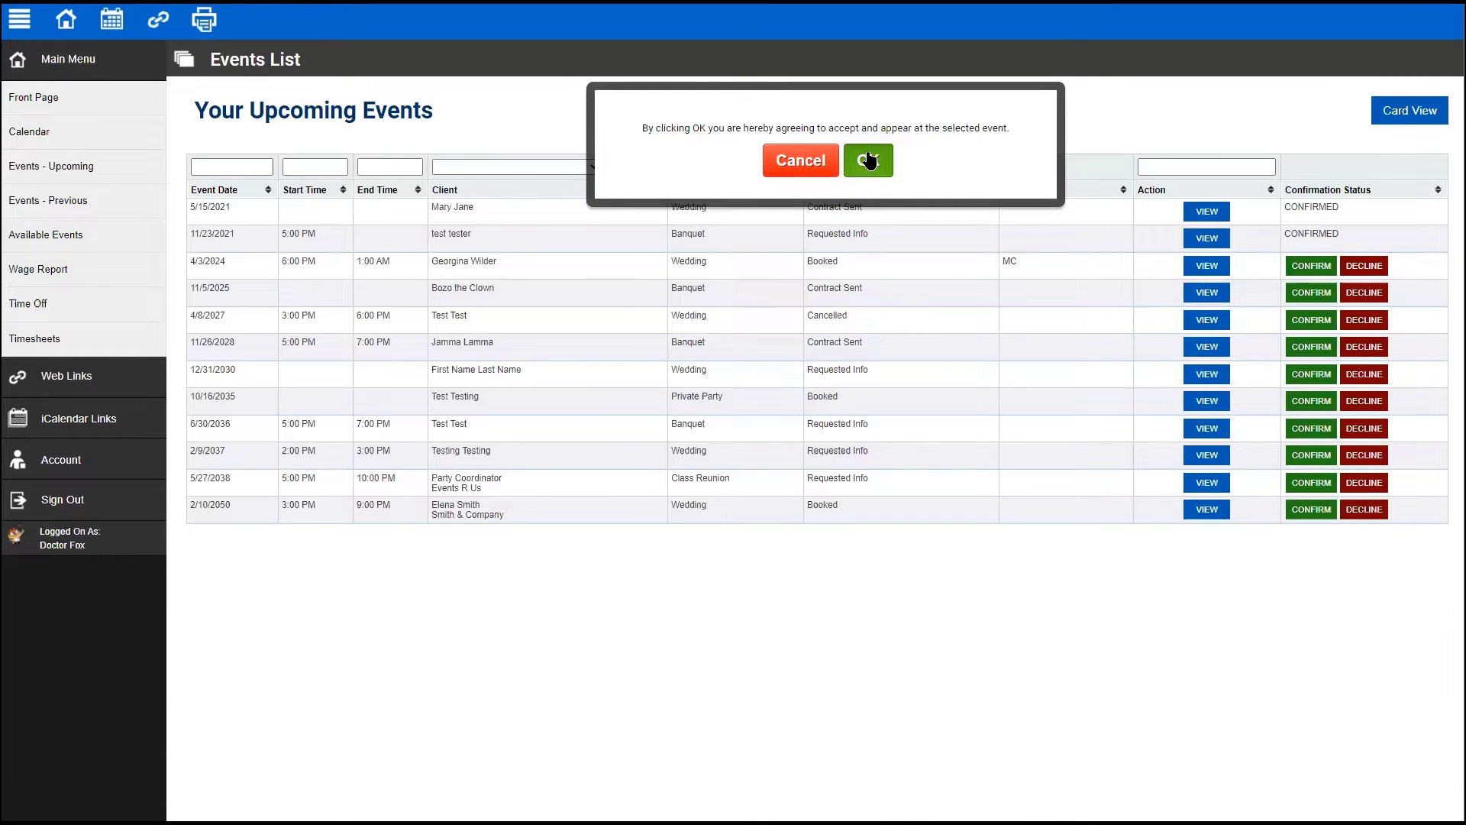
{"action": "left_click", "coordinate": [869, 160]}
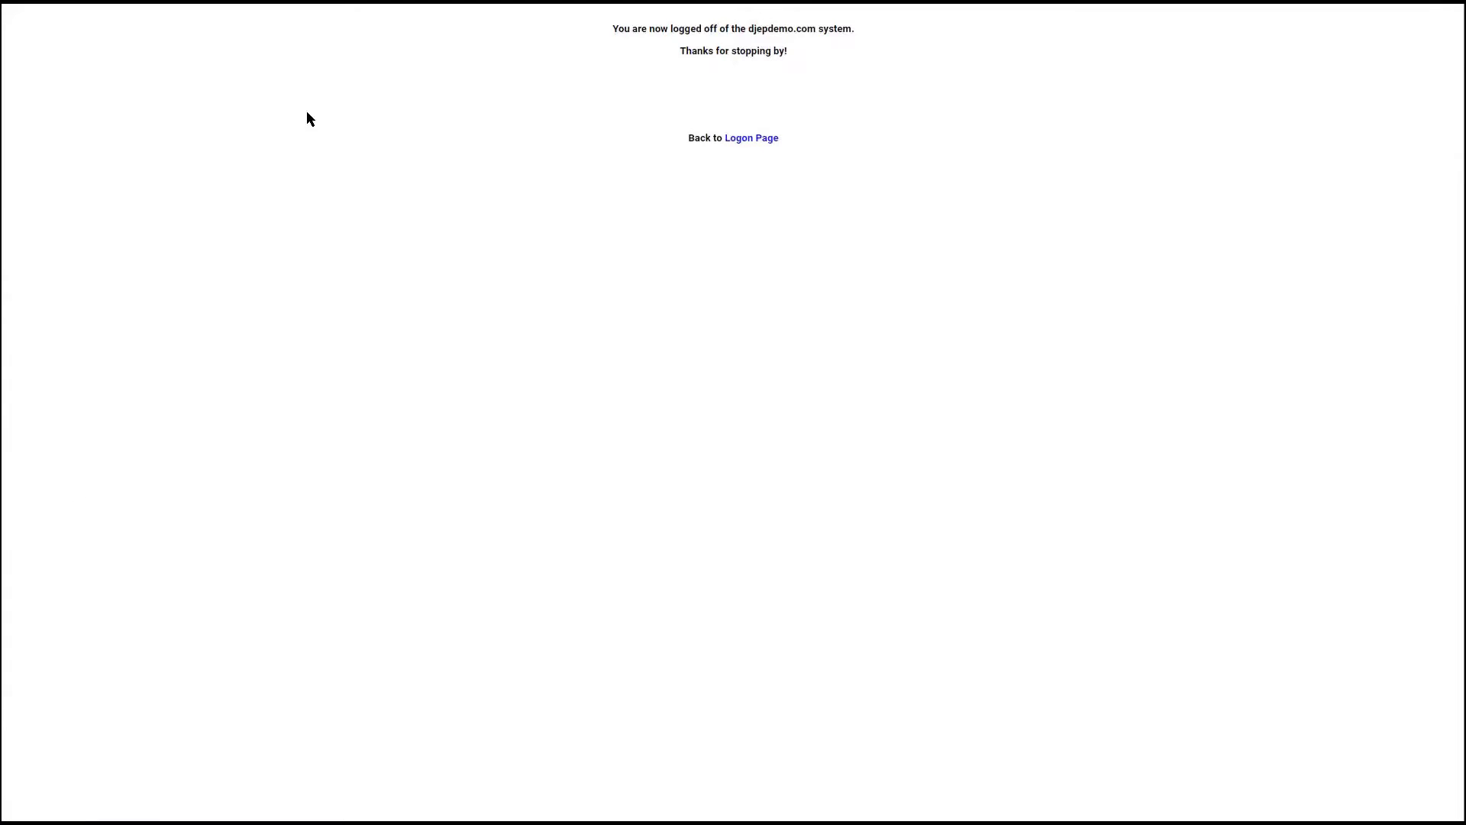
- Log on with the demo admin username and password, retrying after the invalid-logon error
{"action": "left_click", "coordinate": [729, 138]}
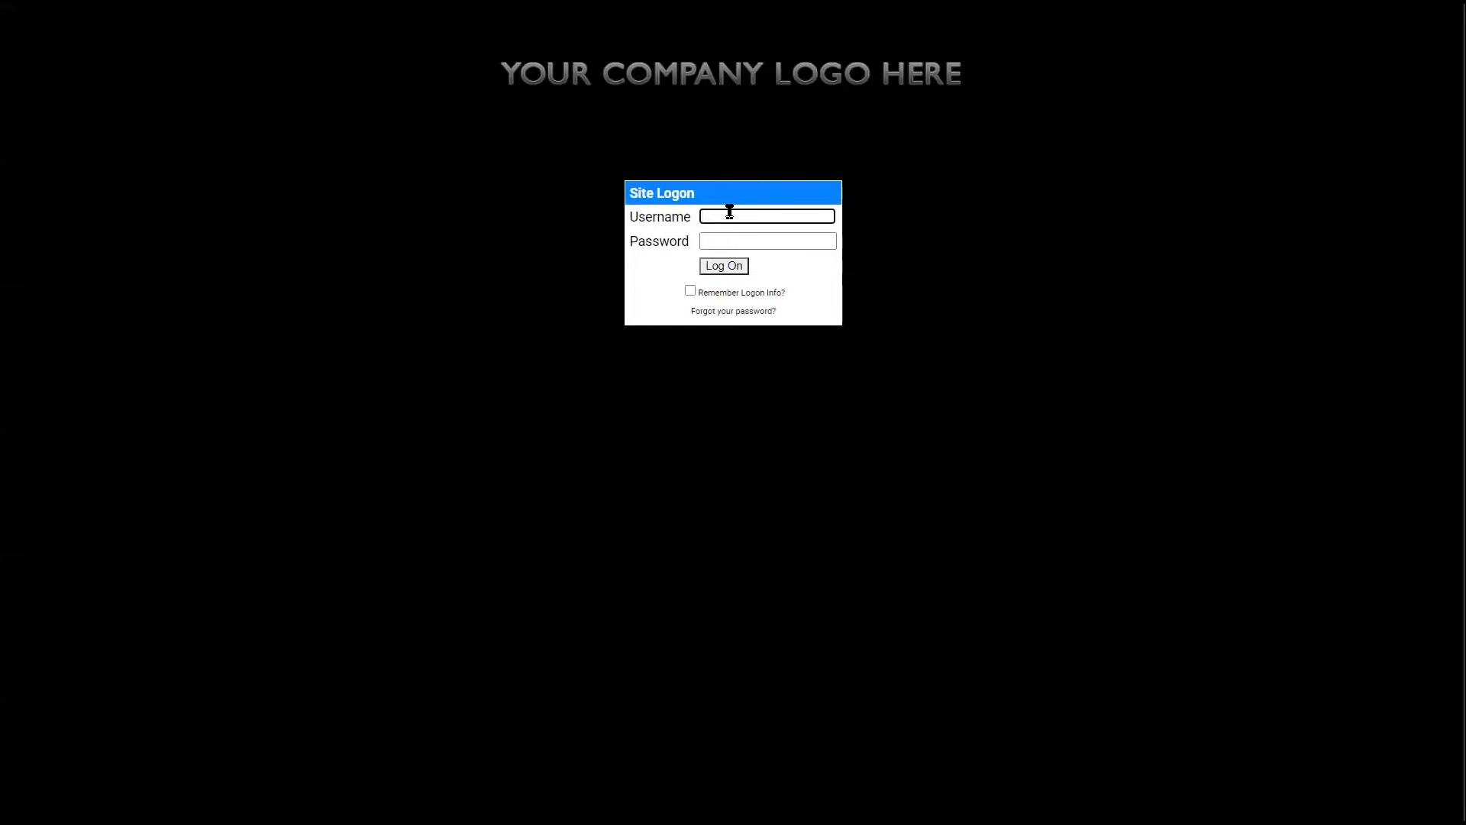
{"action": "type", "text": "djepdemo"}
{"action": "key", "text": "Tab"}
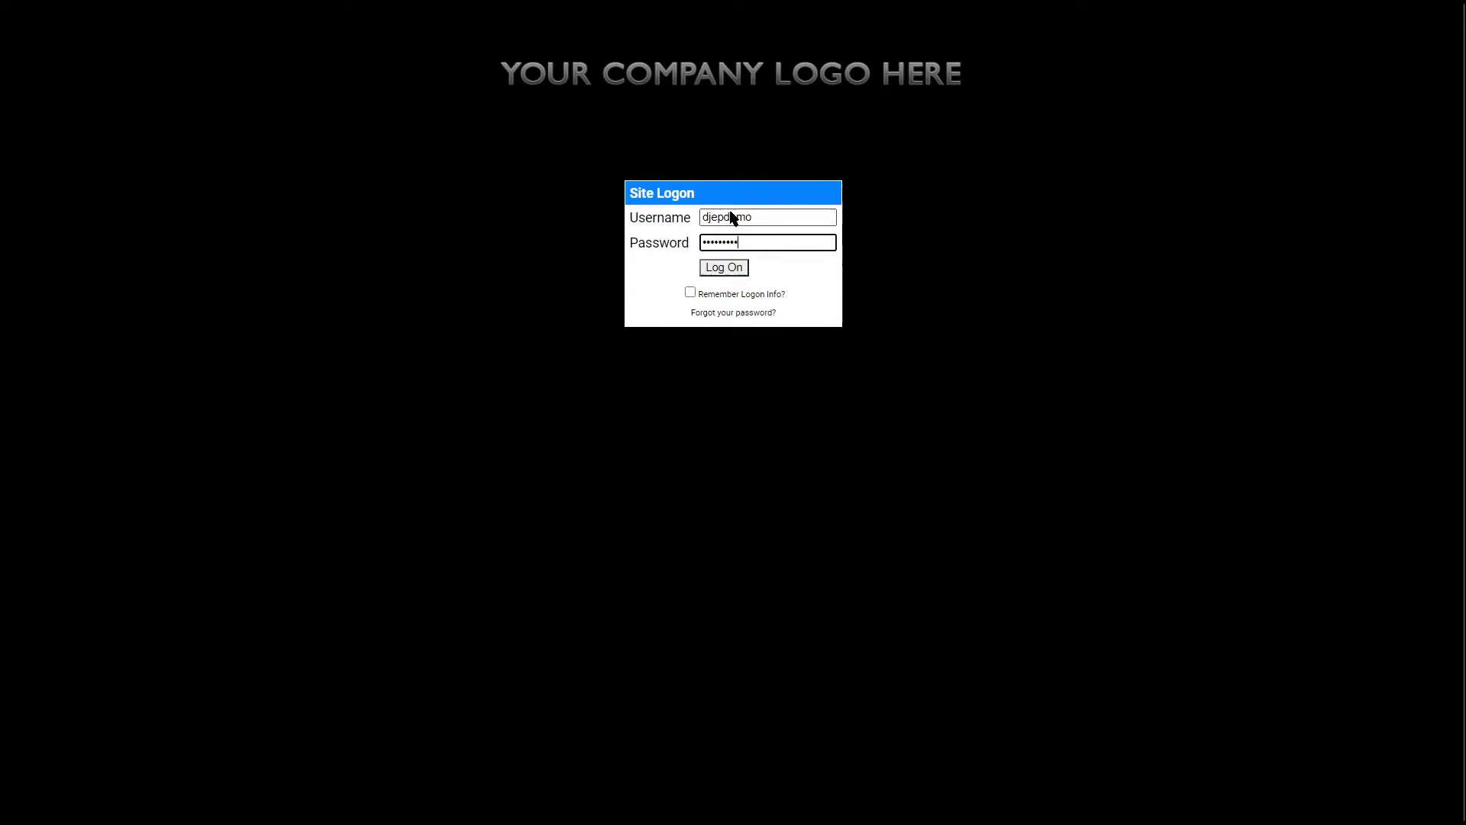
{"action": "key", "text": "Return"}
{"action": "type", "text": "dje"}
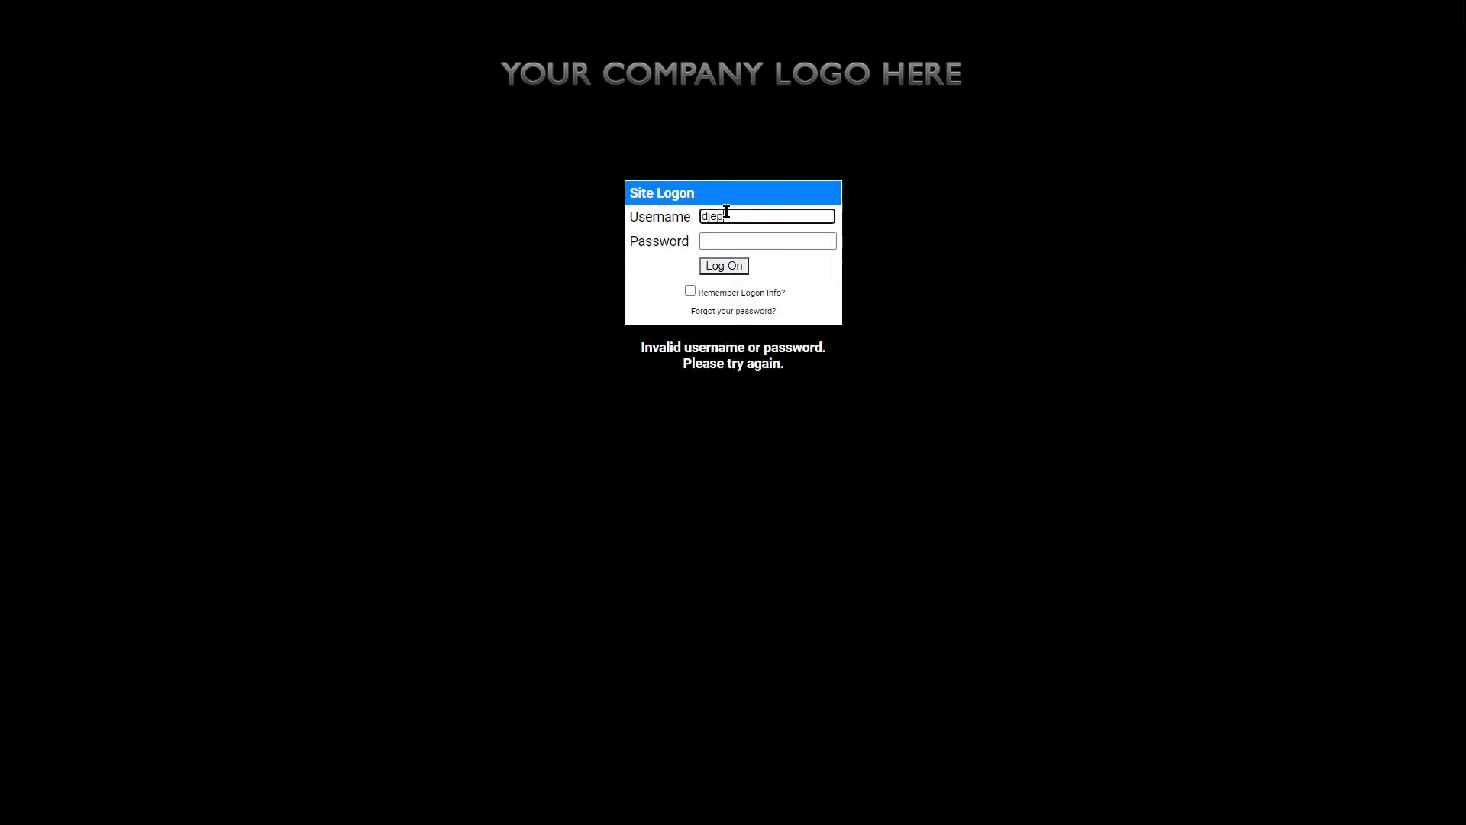
{"action": "key", "text": "Tab"}
{"action": "type", "text": "de"}
{"action": "key", "text": "Return"}
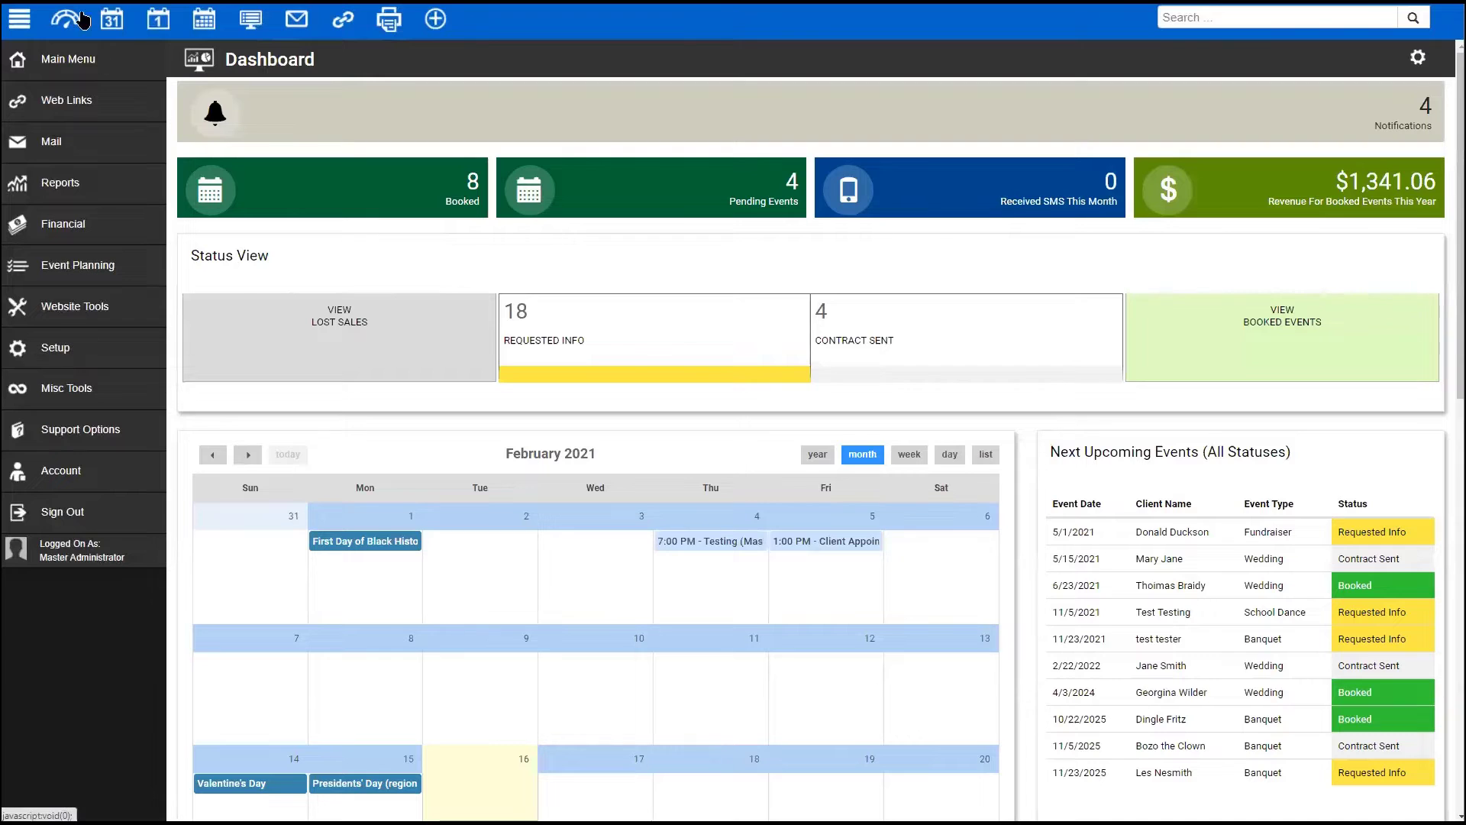
- Expand Main Menu and Reports in the sidebar to reach Employee Reports
{"action": "left_click", "coordinate": [46, 69]}
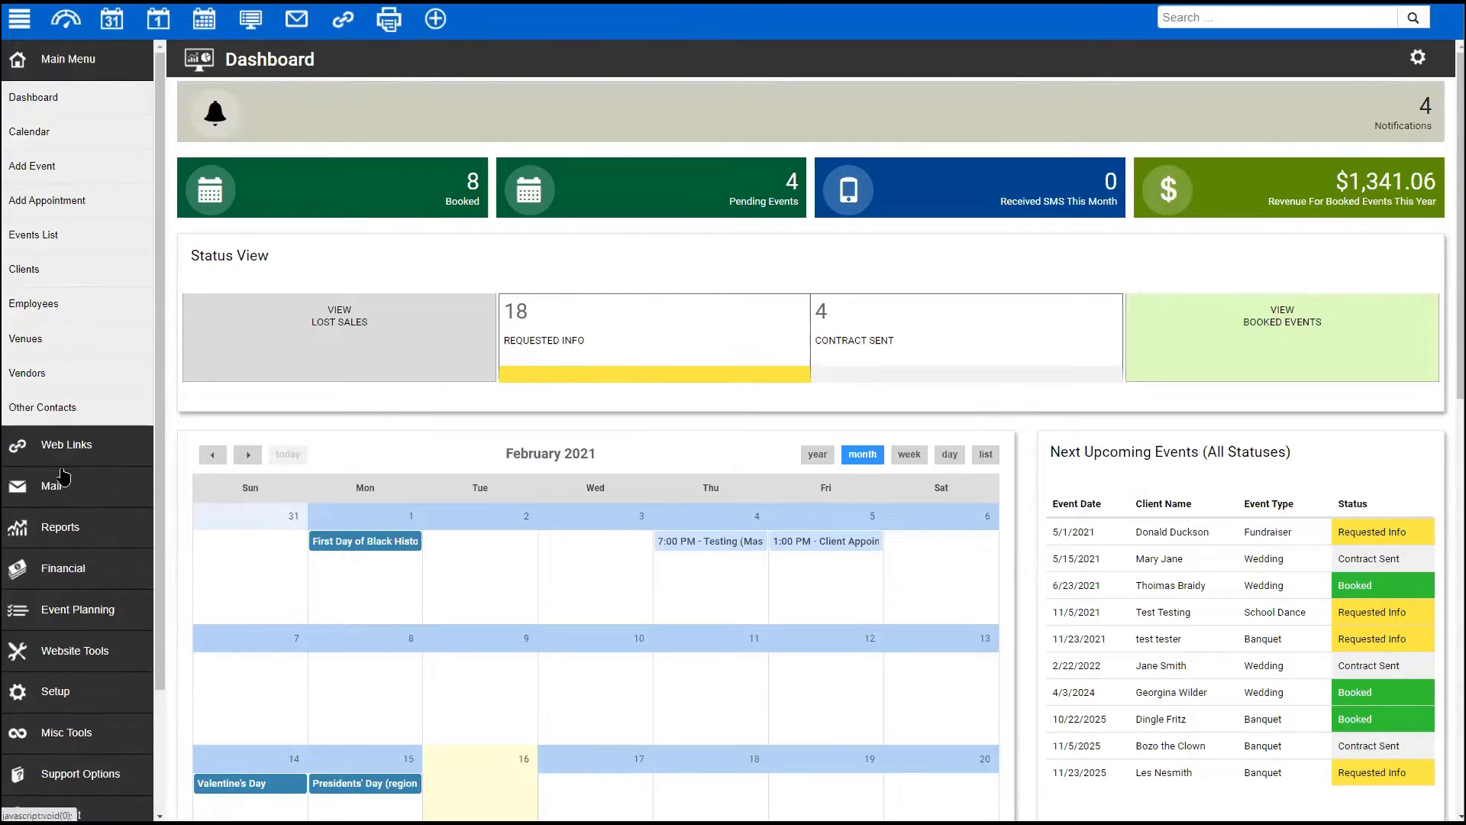
{"action": "left_click", "coordinate": [68, 527]}
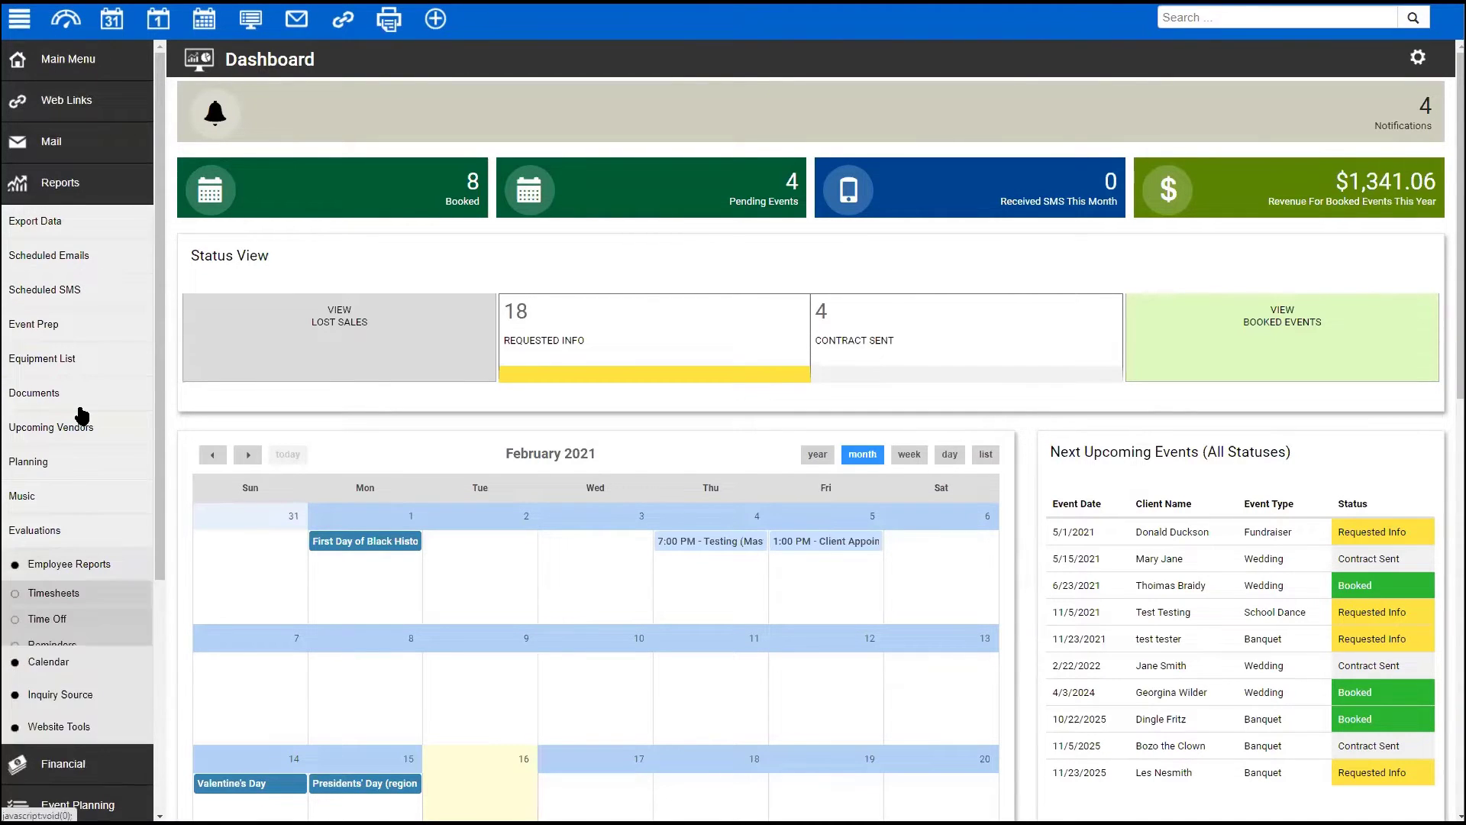
{"action": "scroll", "coordinate": [78, 410], "scroll_direction": "down", "scroll_amount": 3}
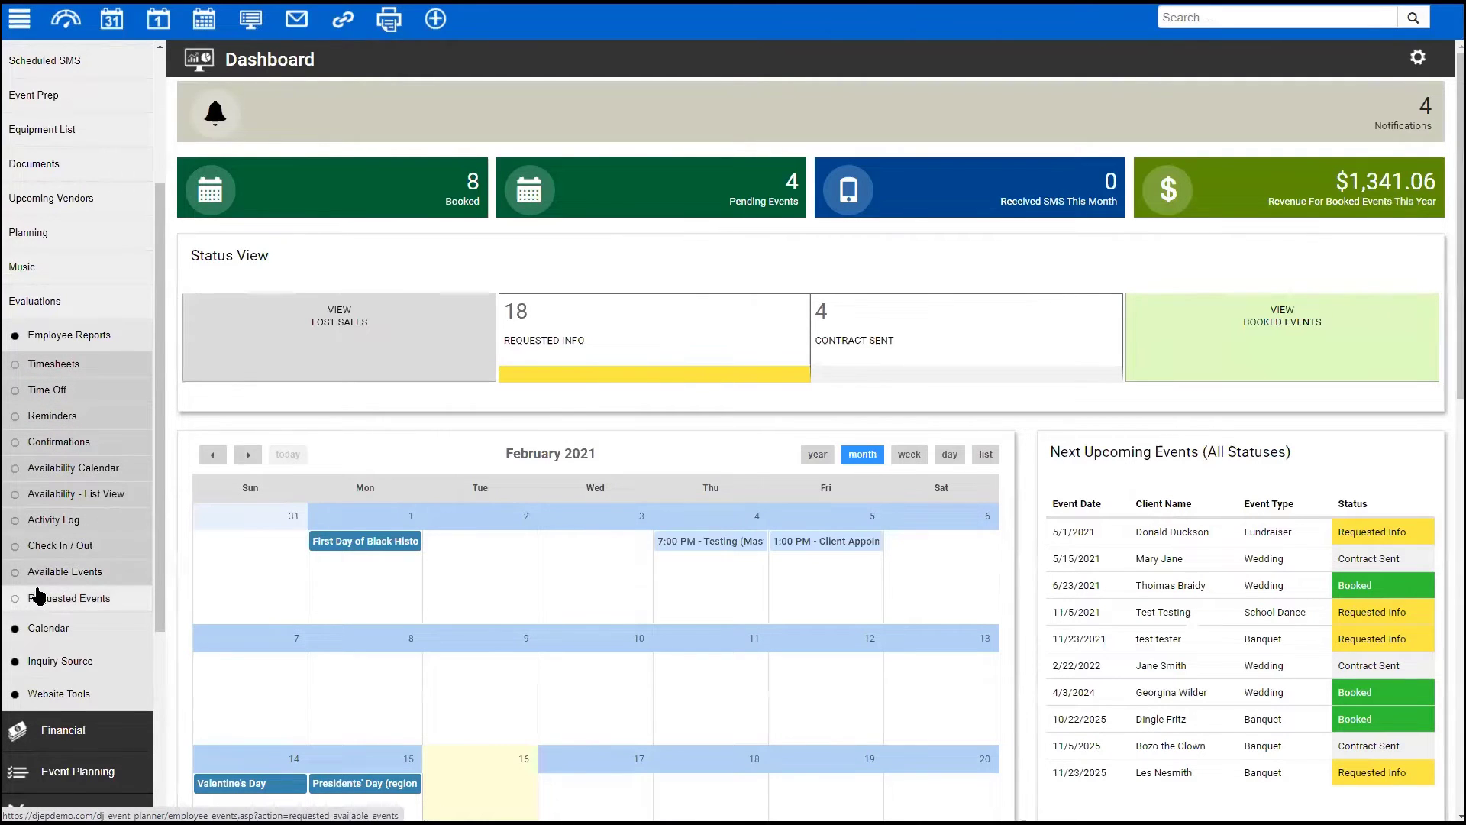
- Run the Event Confirmation Report with an end date of 11/30/2021
{"action": "left_click", "coordinate": [50, 440]}
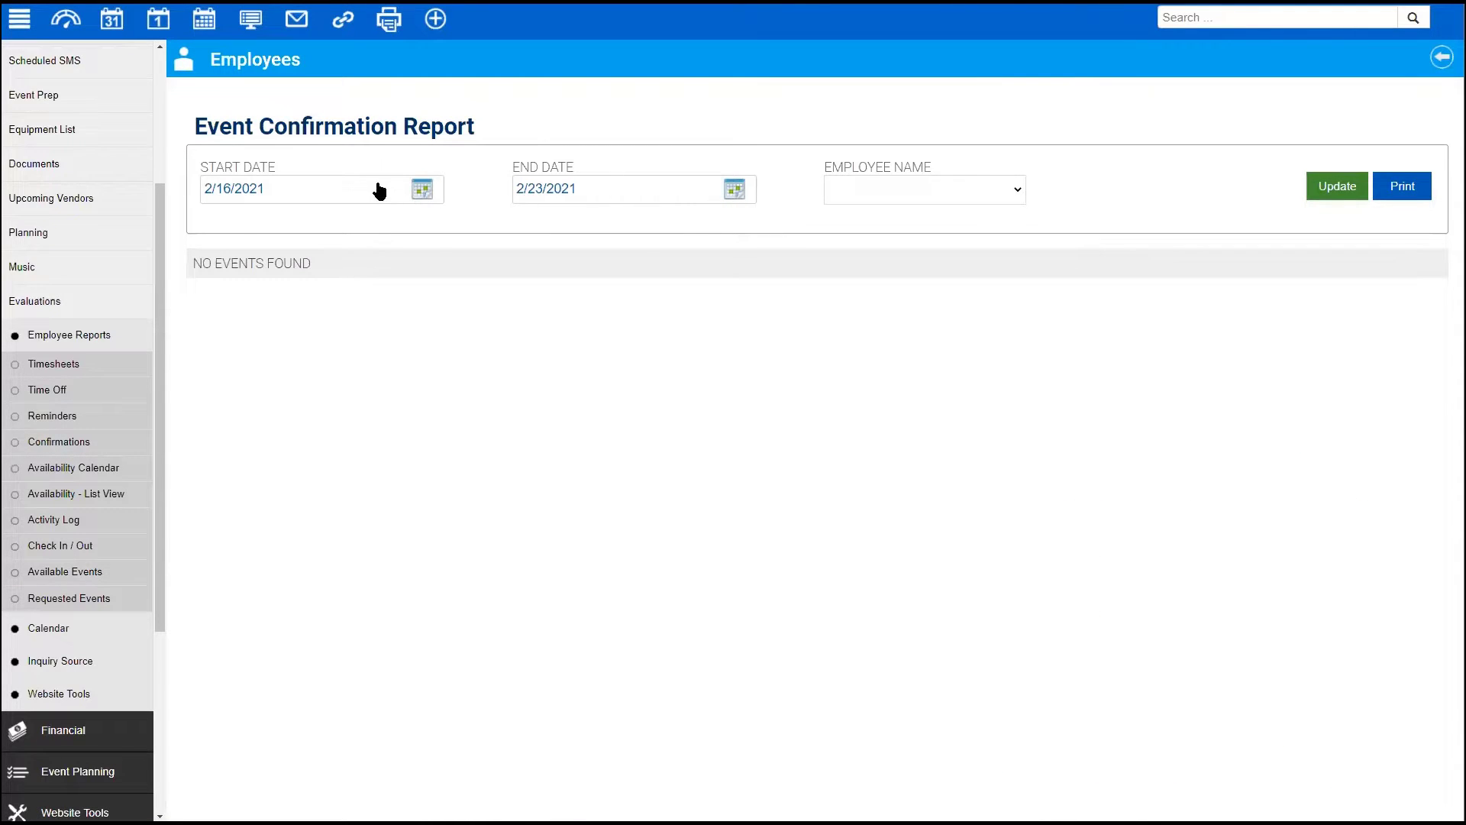
{"action": "left_click", "coordinate": [735, 189]}
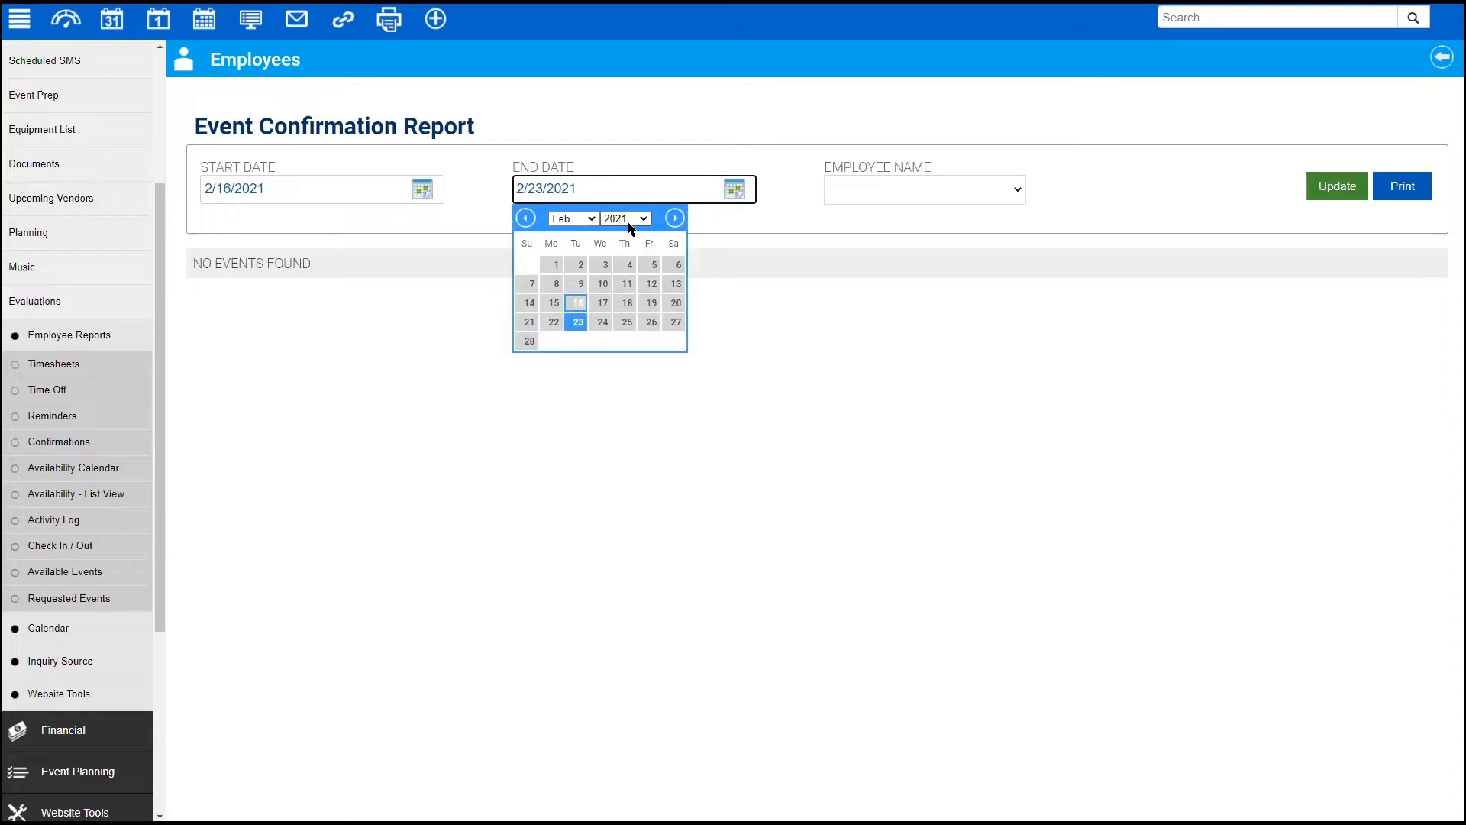
{"action": "left_click", "coordinate": [675, 219]}
{"action": "left_click", "coordinate": [675, 219]}
{"action": "left_click", "coordinate": [675, 220]}
{"action": "left_click", "coordinate": [675, 219]}
{"action": "left_click", "coordinate": [675, 219]}
{"action": "left_click", "coordinate": [675, 219]}
{"action": "left_click", "coordinate": [675, 219]}
{"action": "left_click", "coordinate": [675, 219]}
{"action": "left_click", "coordinate": [675, 219]}
{"action": "left_click", "coordinate": [577, 340]}
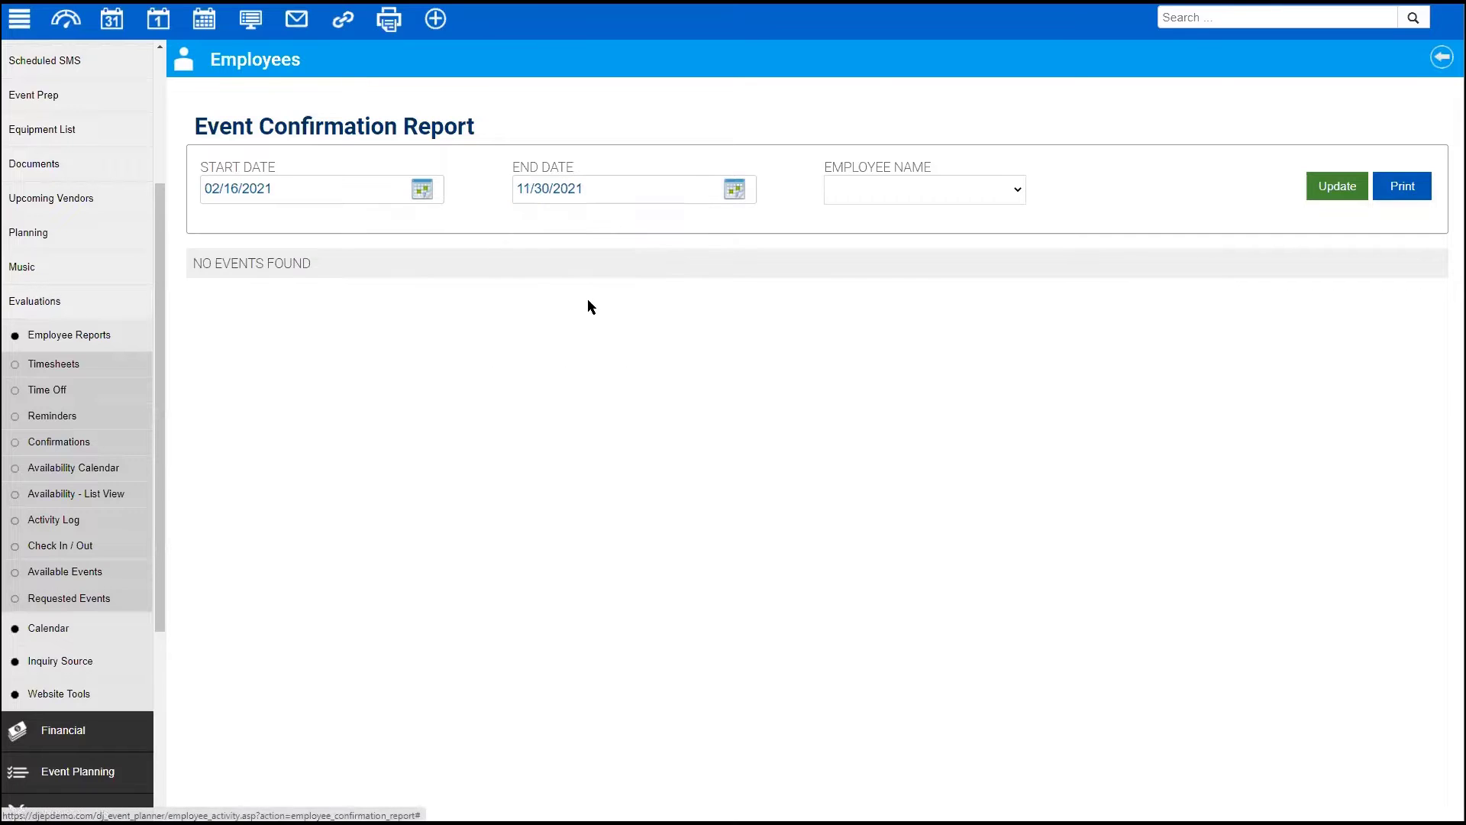
{"action": "left_click", "coordinate": [1313, 184]}
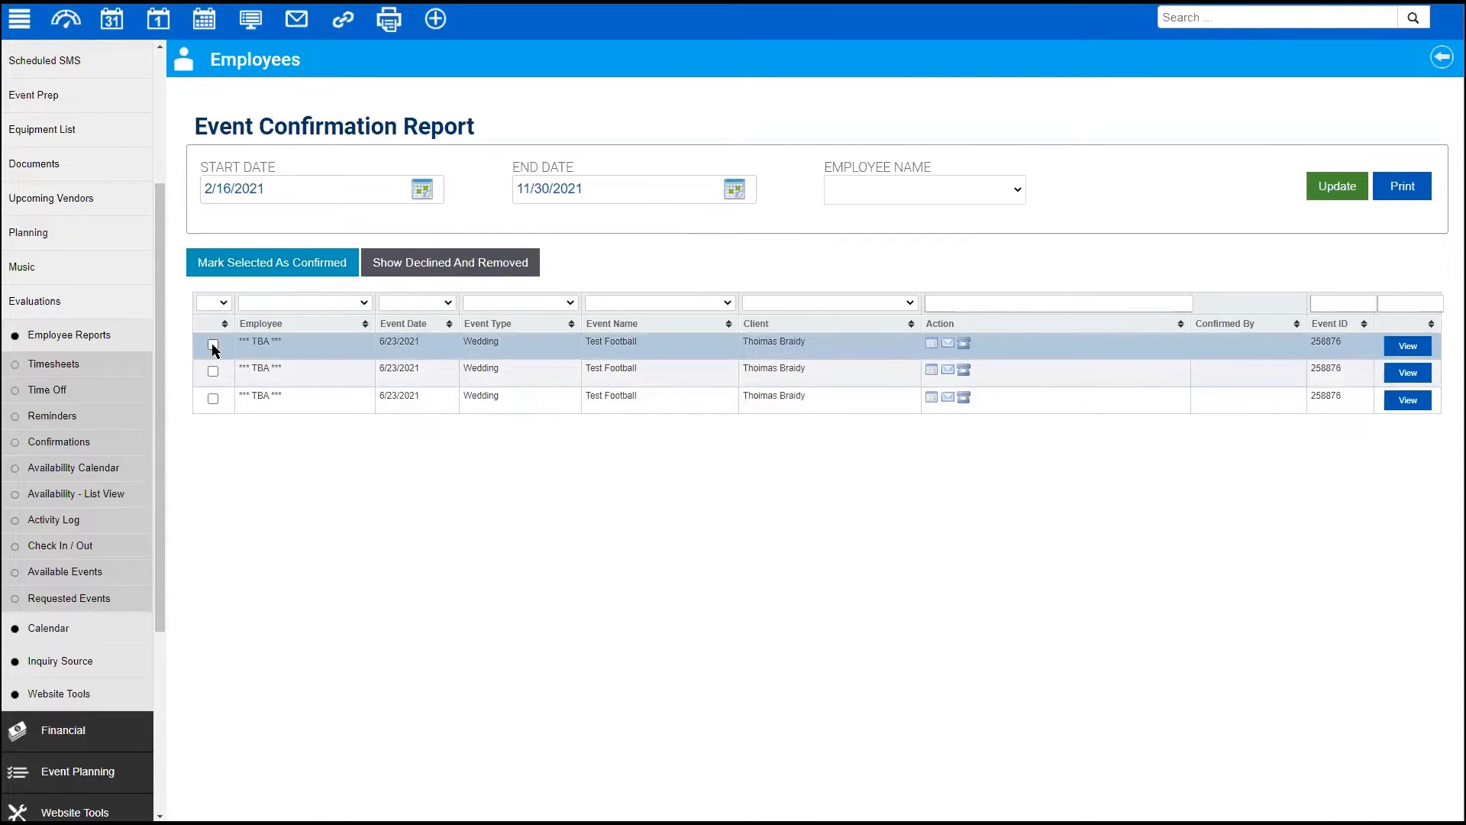
- Toggle the Test Football row checkboxes and Show Declined And Removed, leaving all unticked
{"action": "left_click", "coordinate": [212, 345]}
{"action": "left_click", "coordinate": [212, 398]}
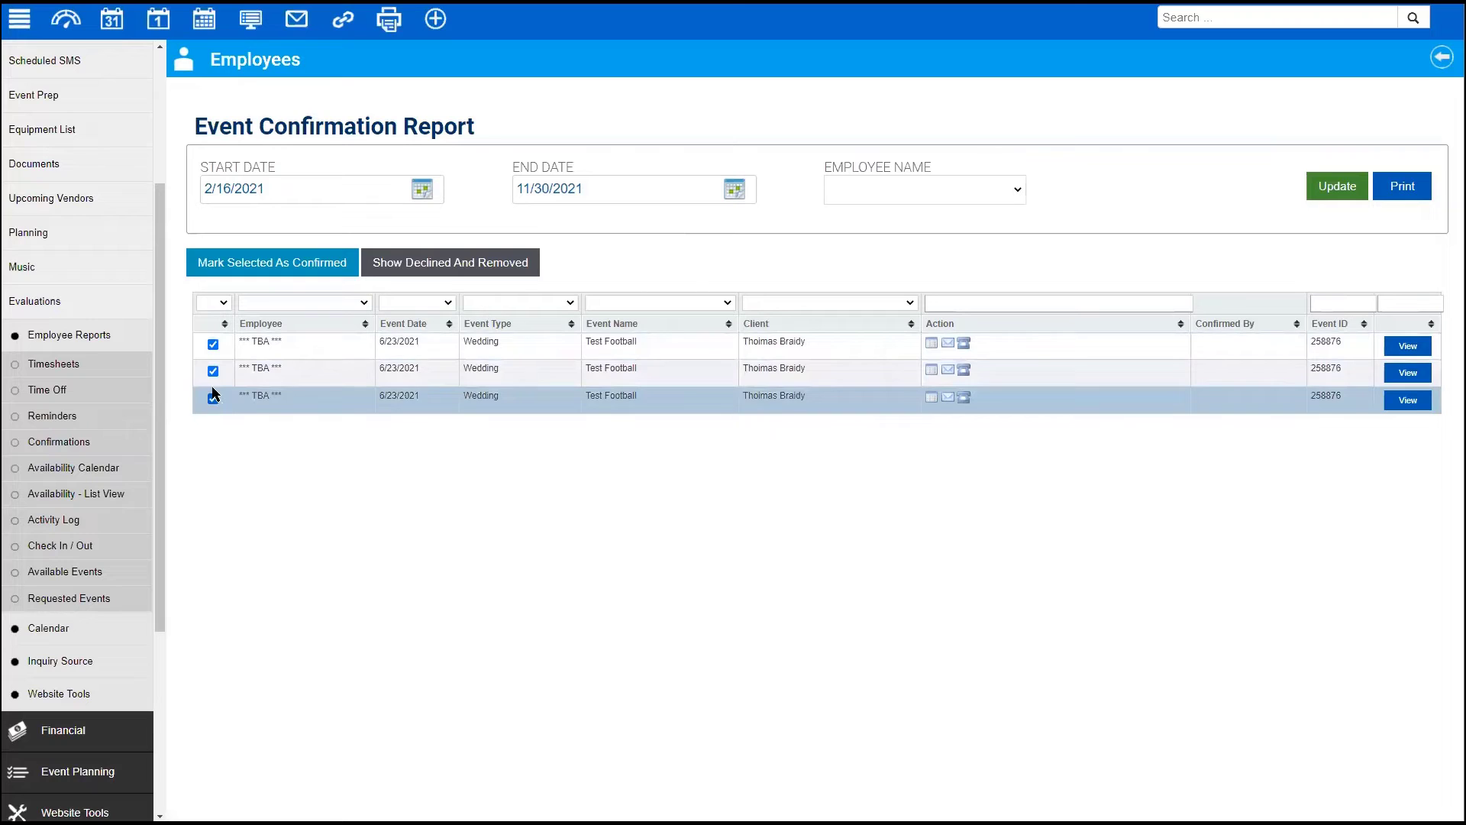
{"action": "left_click", "coordinate": [213, 344]}
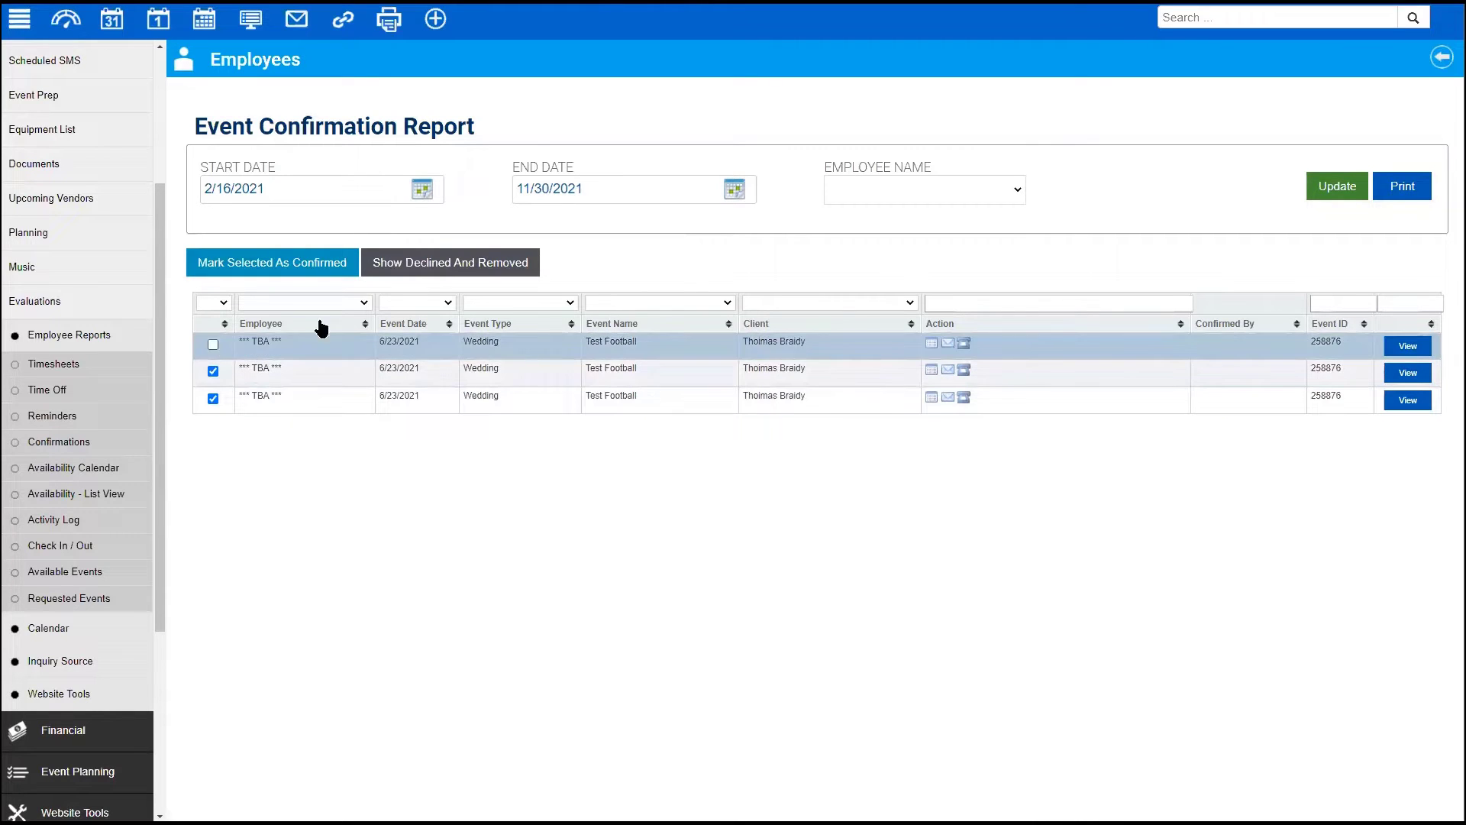
{"action": "left_click", "coordinate": [448, 264]}
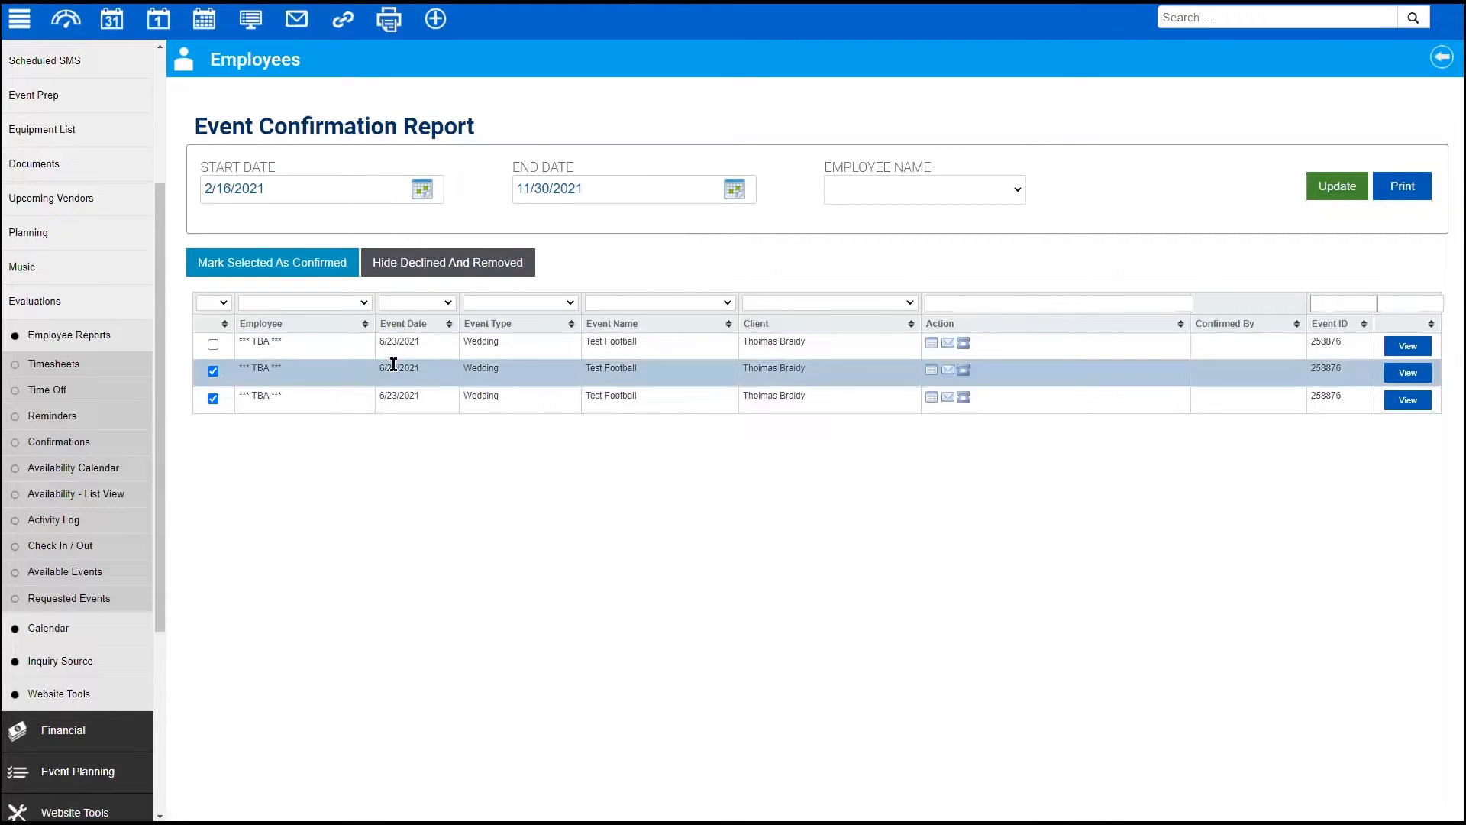
{"action": "left_click", "coordinate": [429, 265]}
{"action": "left_click", "coordinate": [213, 371]}
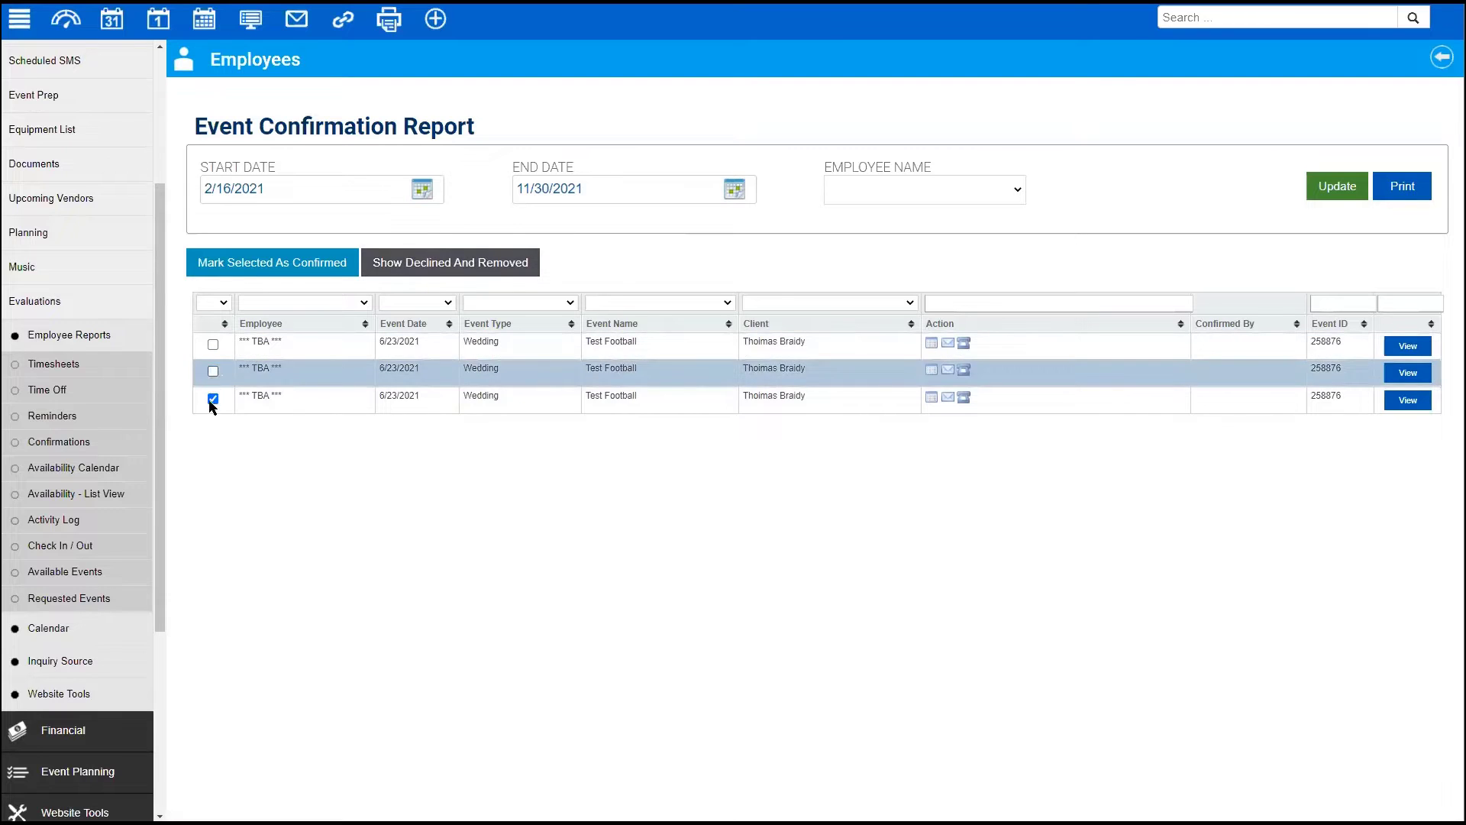
{"action": "left_click", "coordinate": [213, 399]}
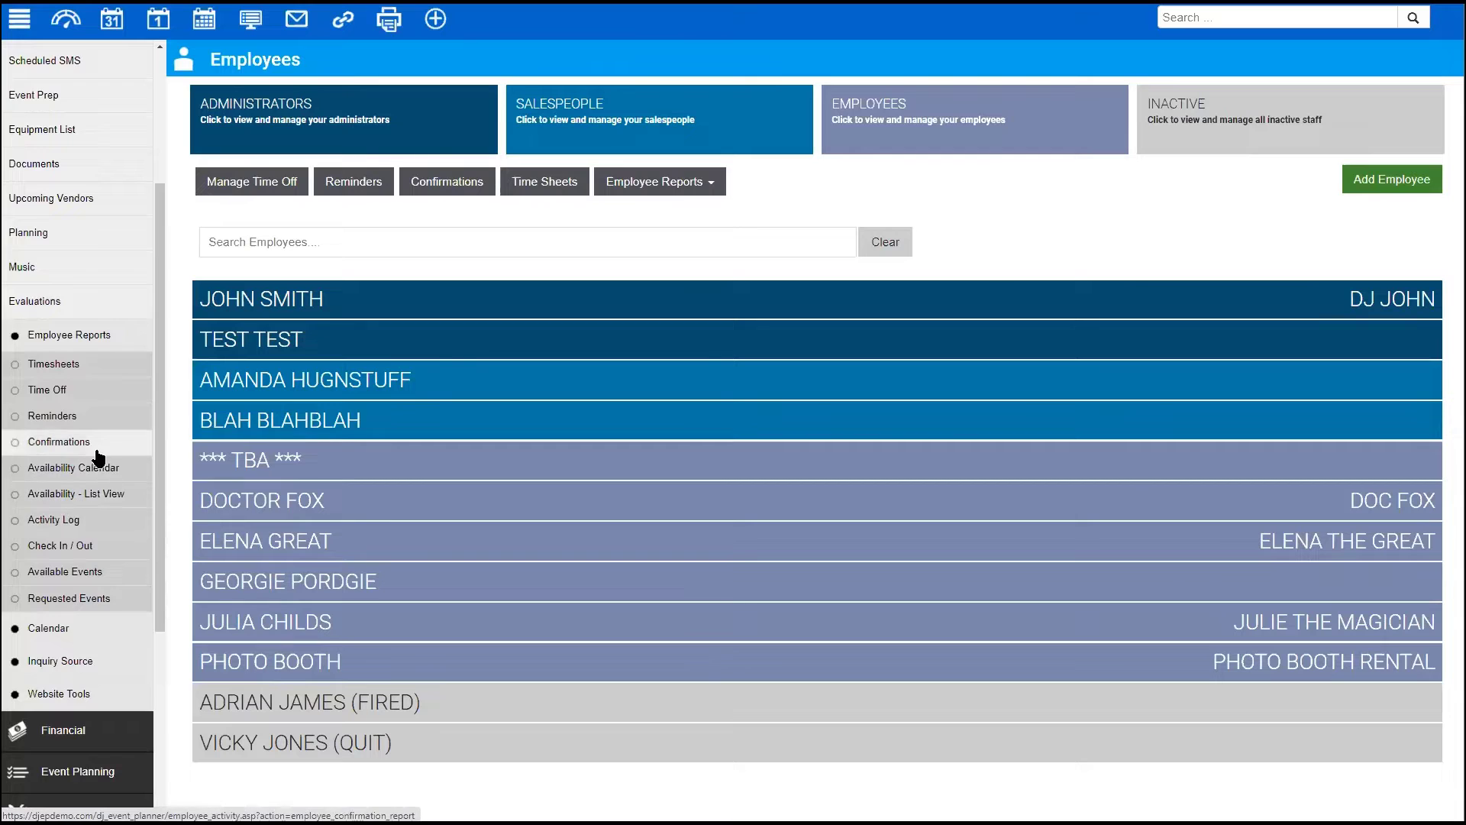
{"action": "scroll", "coordinate": [84, 450], "scroll_direction": "up", "scroll_amount": 3}
- View the Event Form's Employees tab, with its roles and 15-employee maximum per event
{"action": "left_click", "coordinate": [74, 190]}
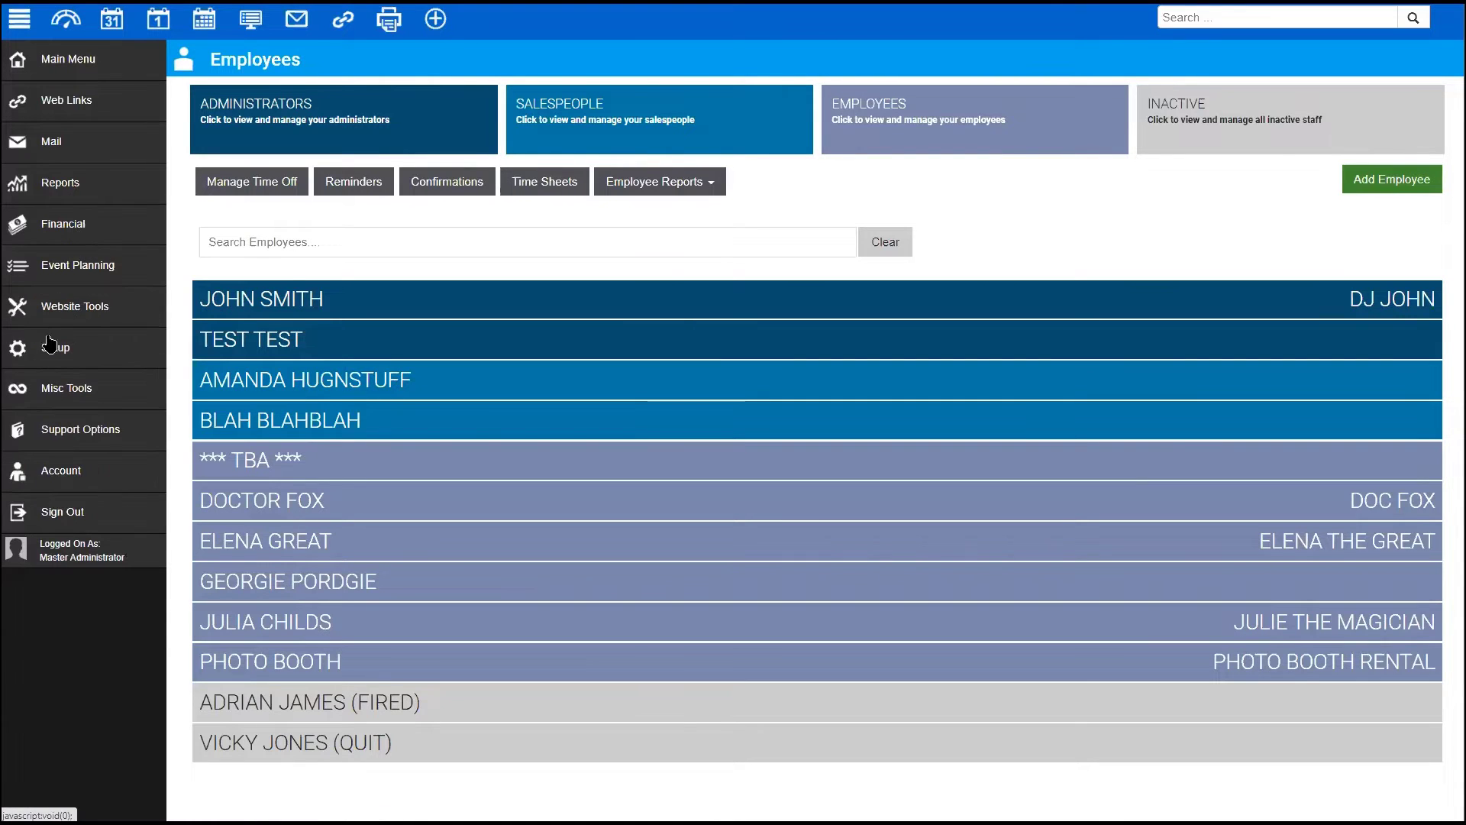
{"action": "left_click", "coordinate": [64, 352]}
{"action": "left_click", "coordinate": [45, 387]}
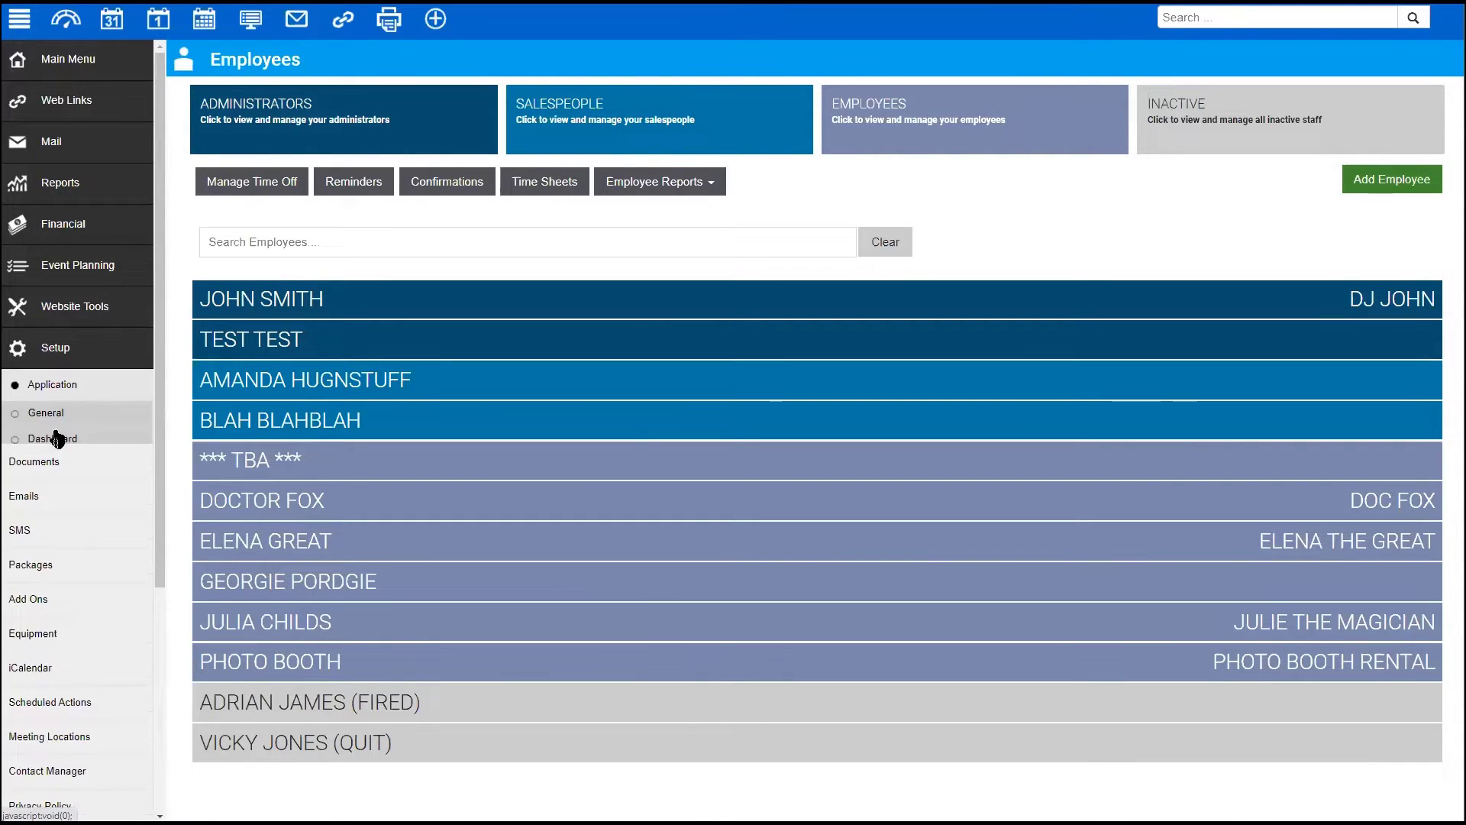
{"action": "left_click", "coordinate": [53, 596]}
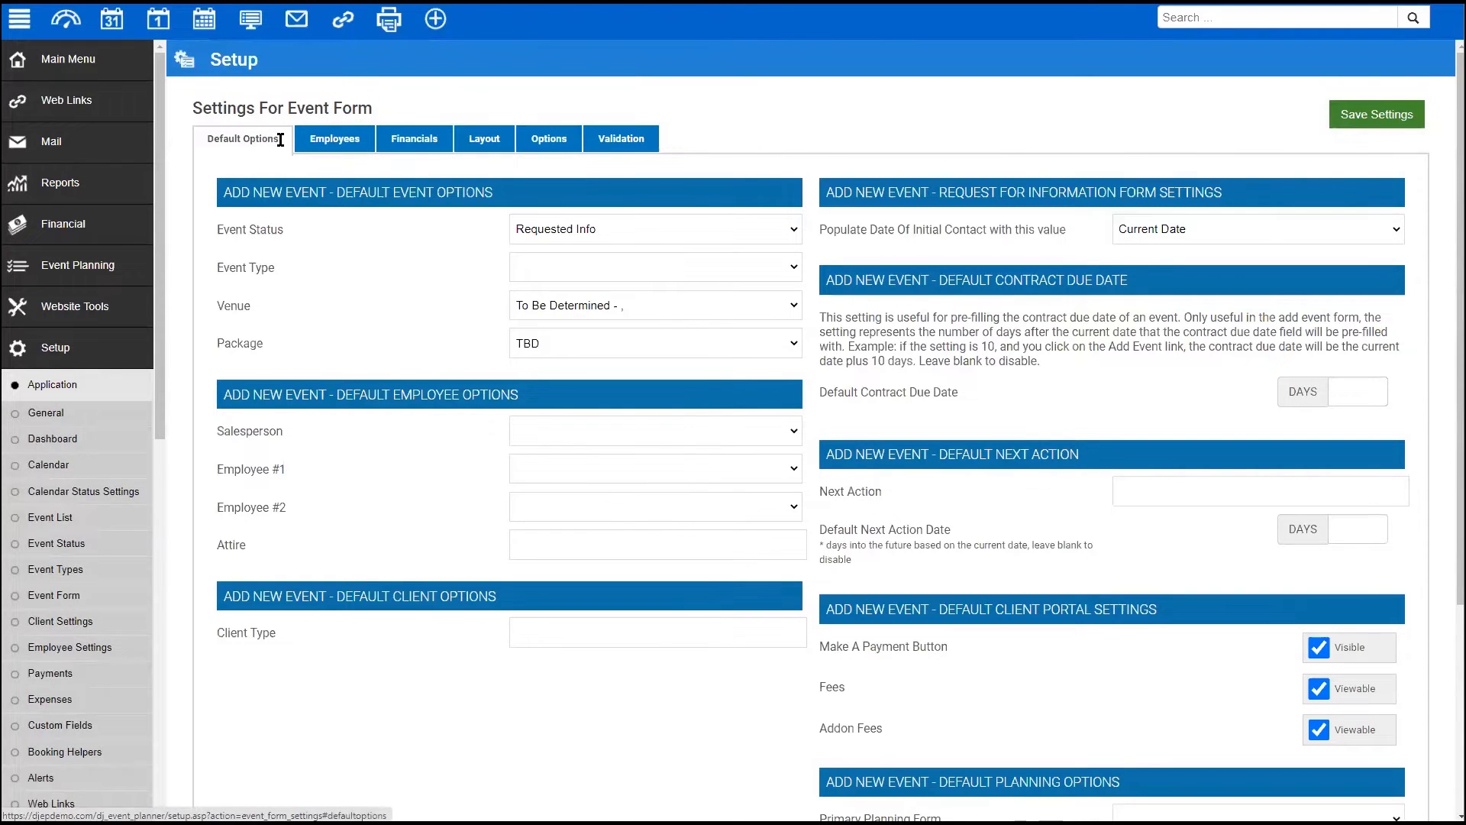
{"action": "left_click", "coordinate": [324, 140]}
{"action": "left_click_drag", "start_coordinate": [210, 278], "coordinate": [570, 357]}
{"action": "left_click", "coordinate": [790, 499]}
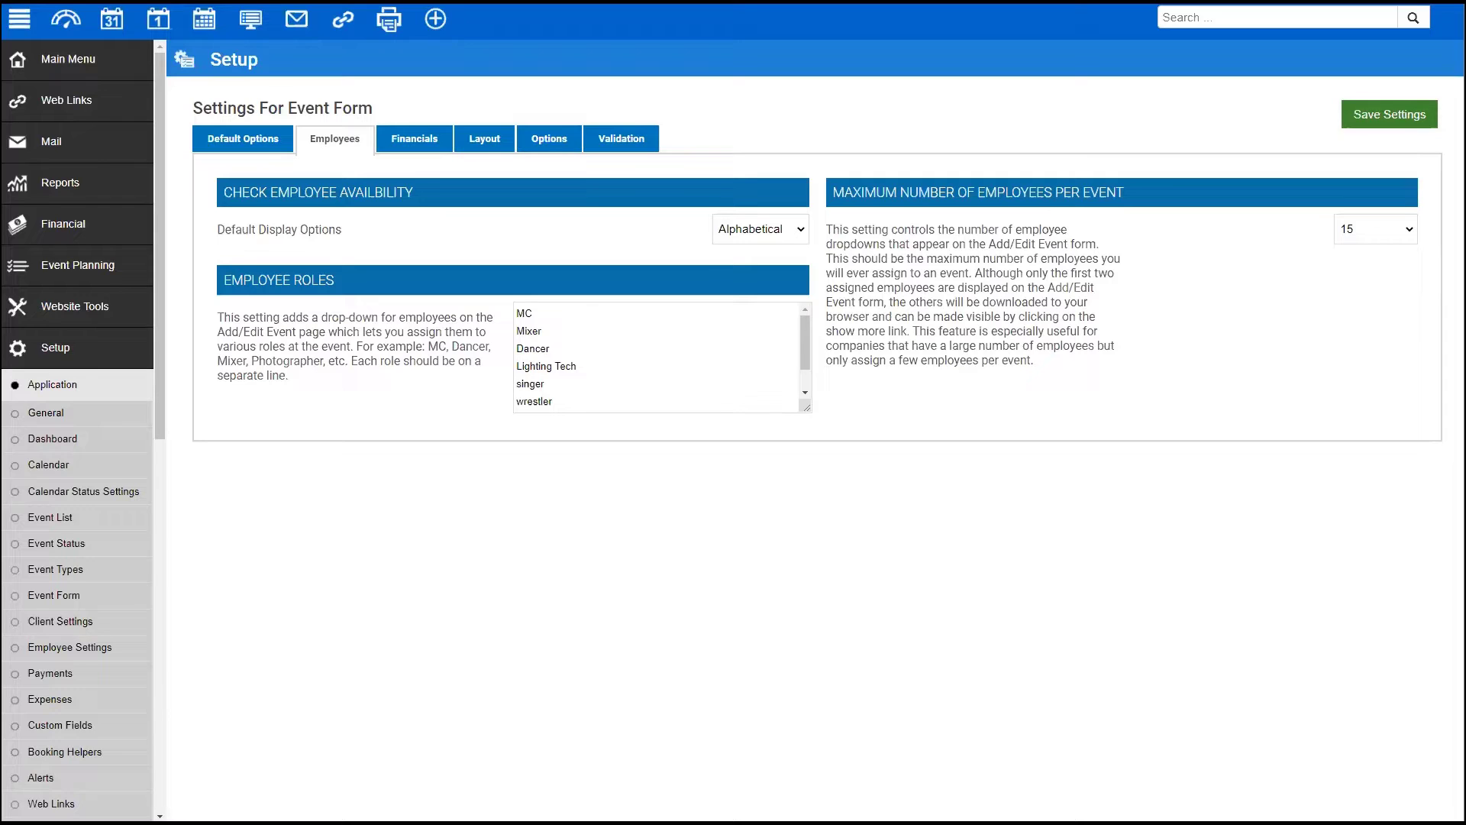
{"action": "left_click", "coordinate": [61, 186]}
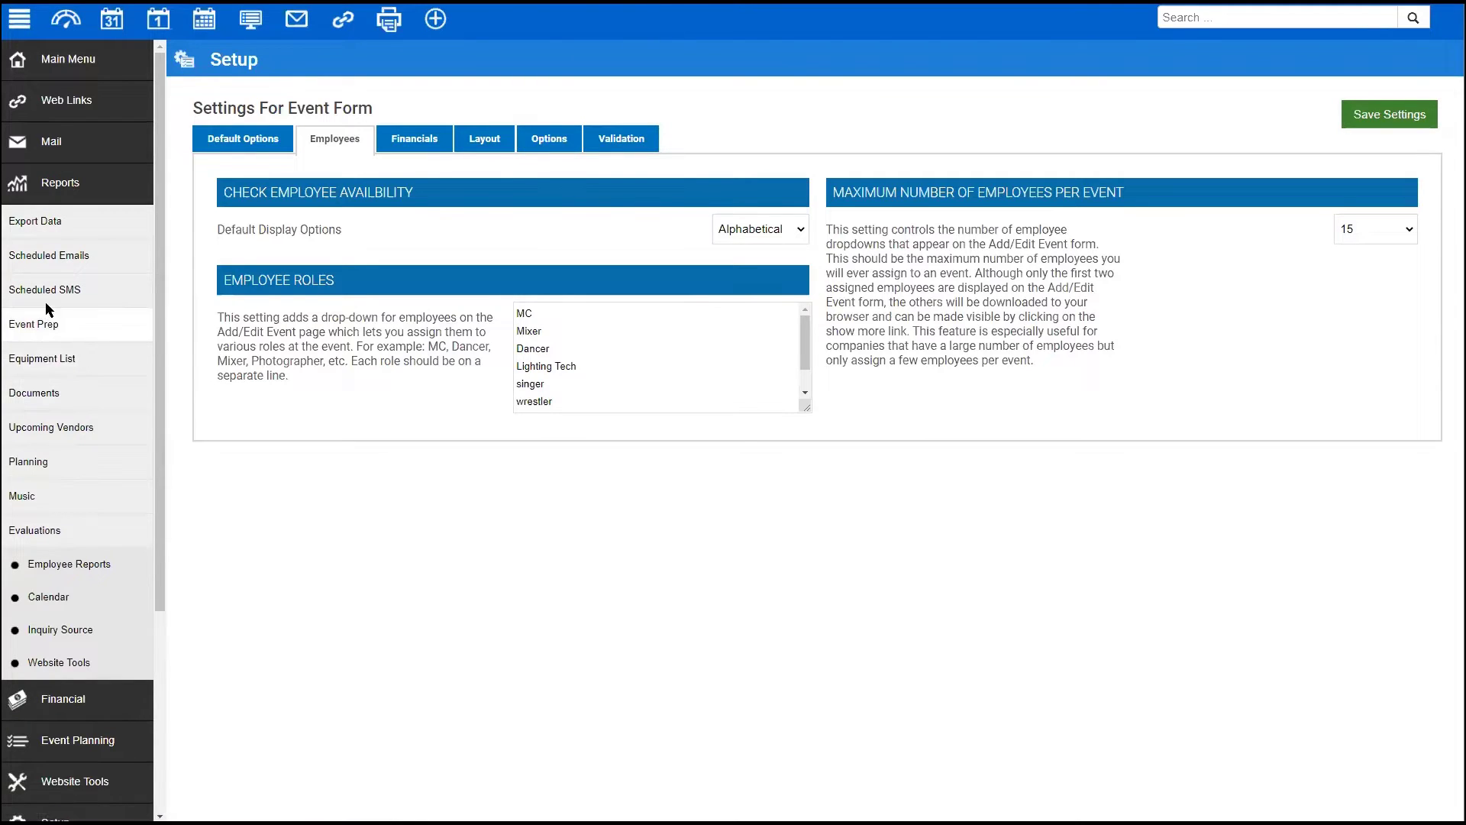
- Open the full profile of the employee listed below TBA and show their events
{"action": "left_click", "coordinate": [53, 568]}
{"action": "left_click", "coordinate": [55, 670]}
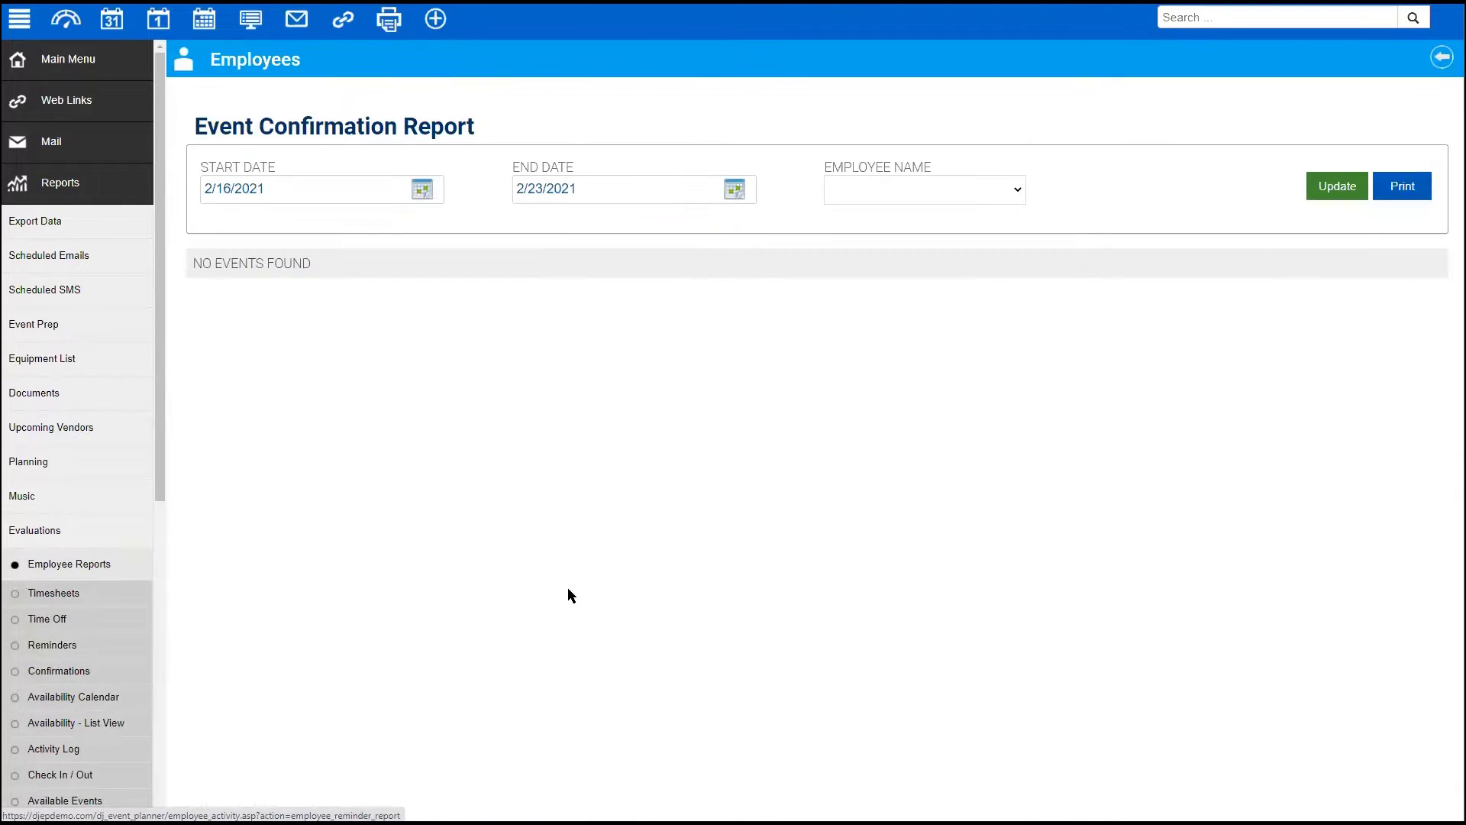
{"action": "left_click", "coordinate": [55, 61]}
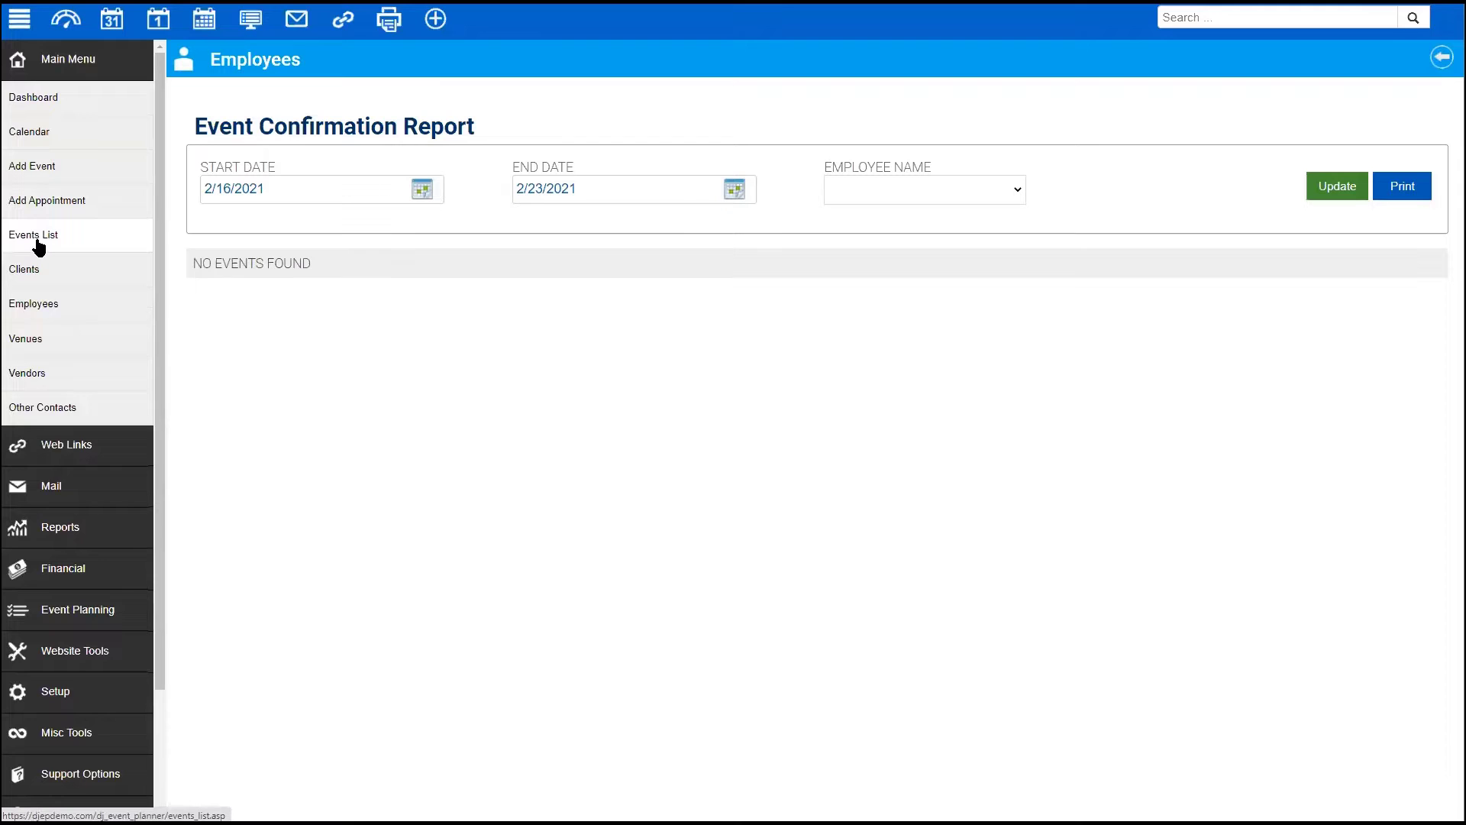
{"action": "left_click", "coordinate": [30, 305]}
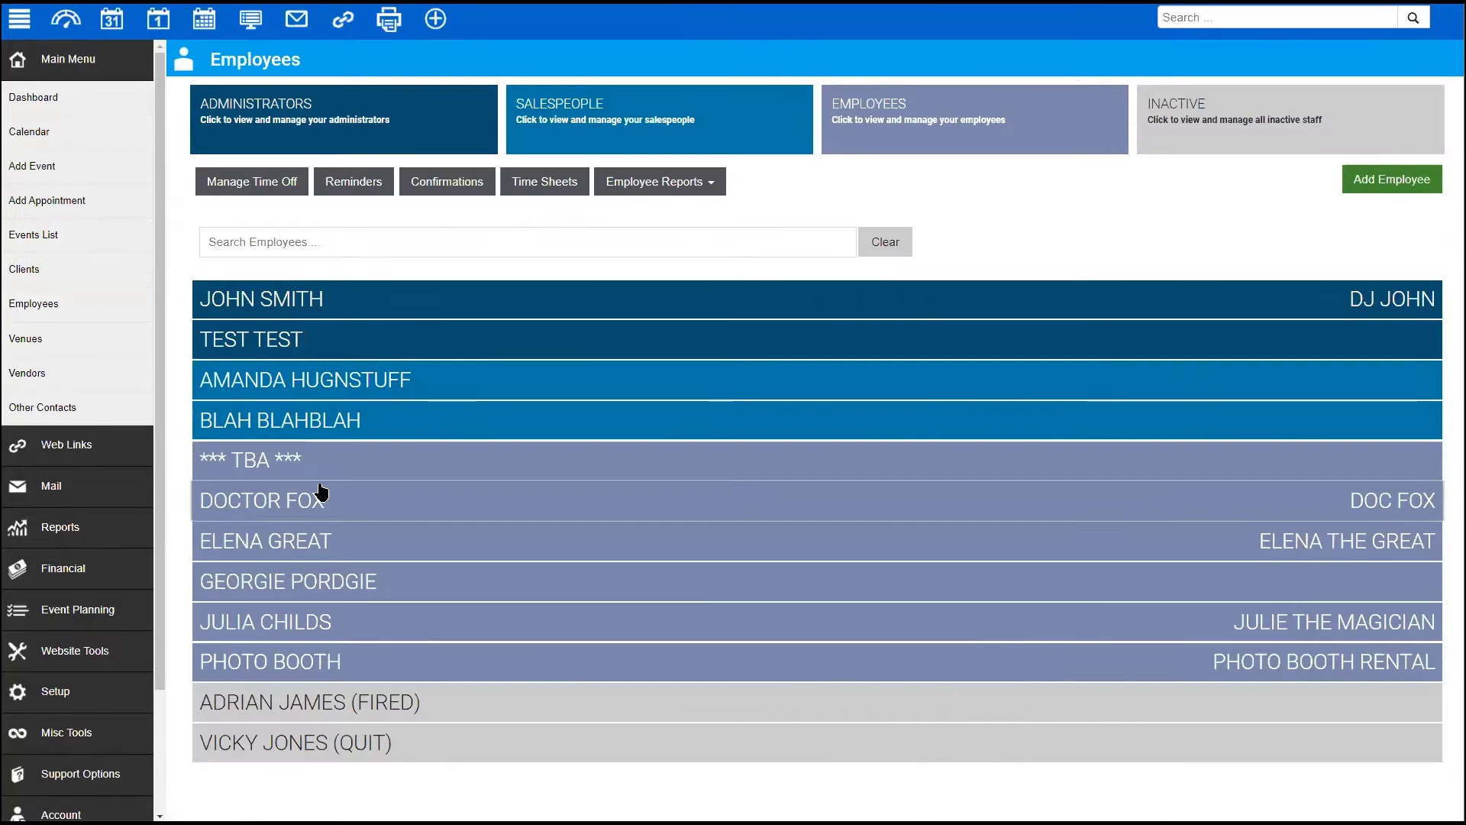
{"action": "left_click", "coordinate": [260, 501]}
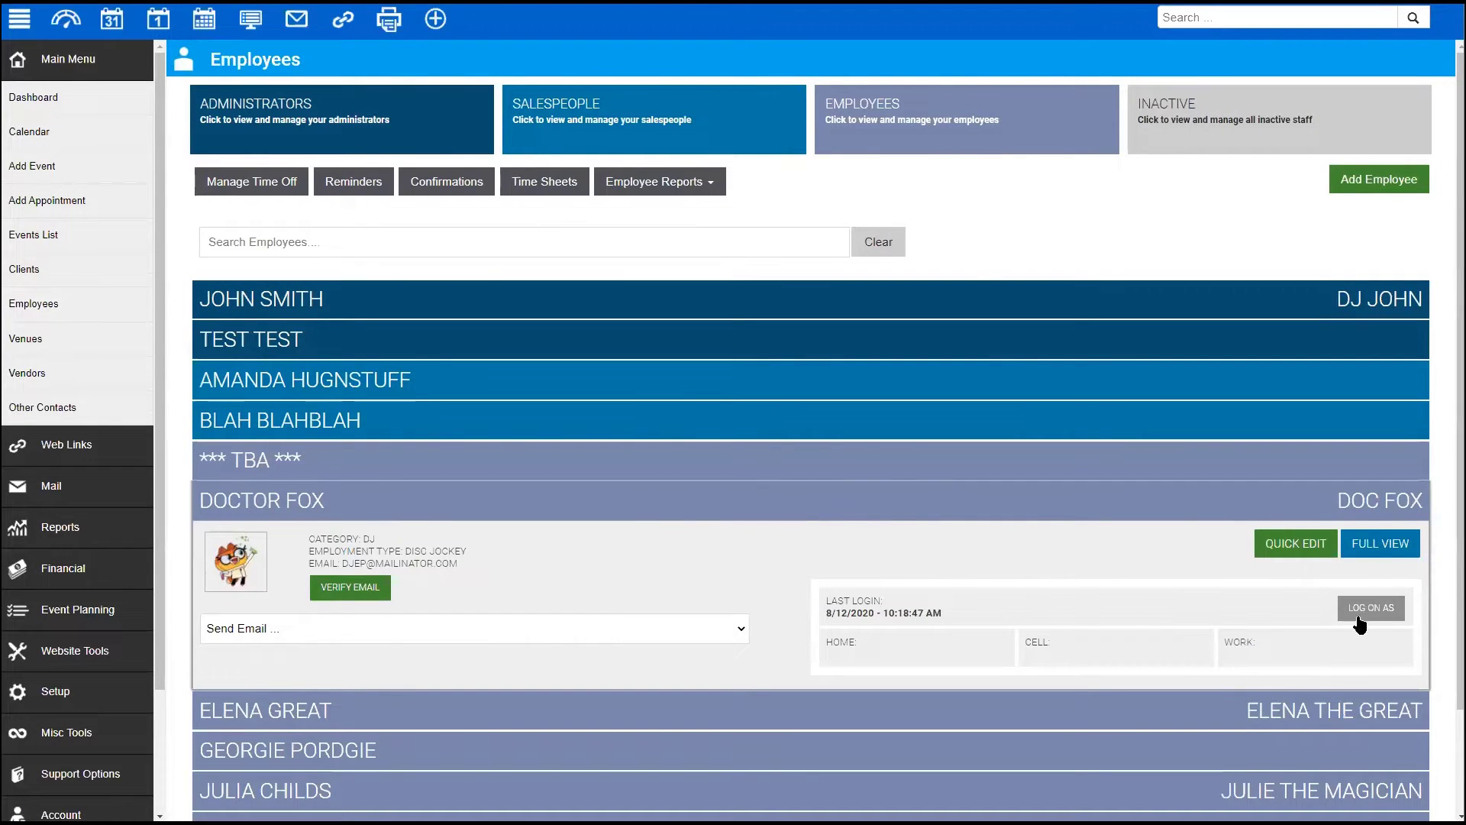
{"action": "left_click", "coordinate": [1380, 546]}
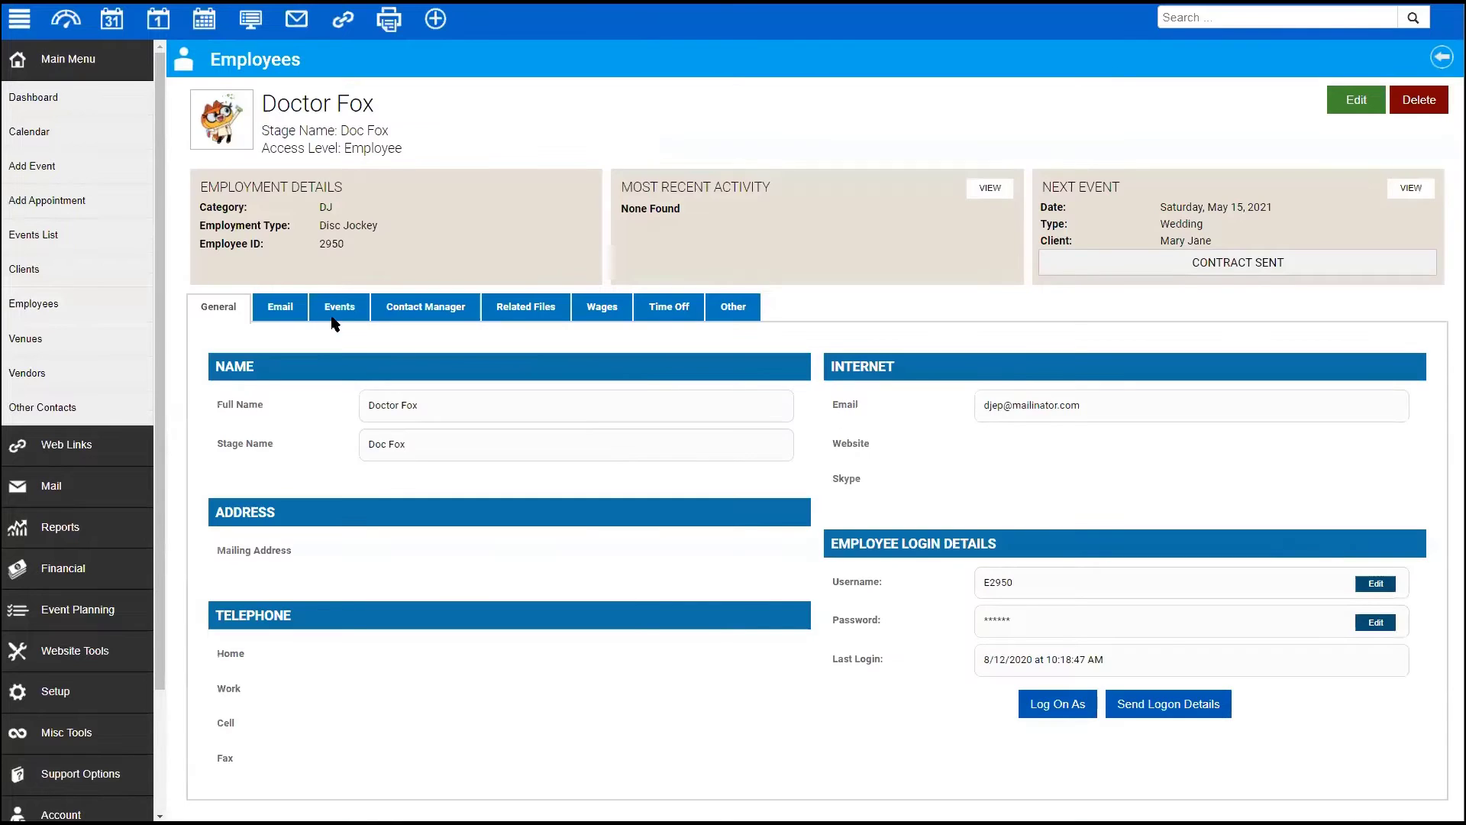
{"action": "left_click", "coordinate": [337, 309]}
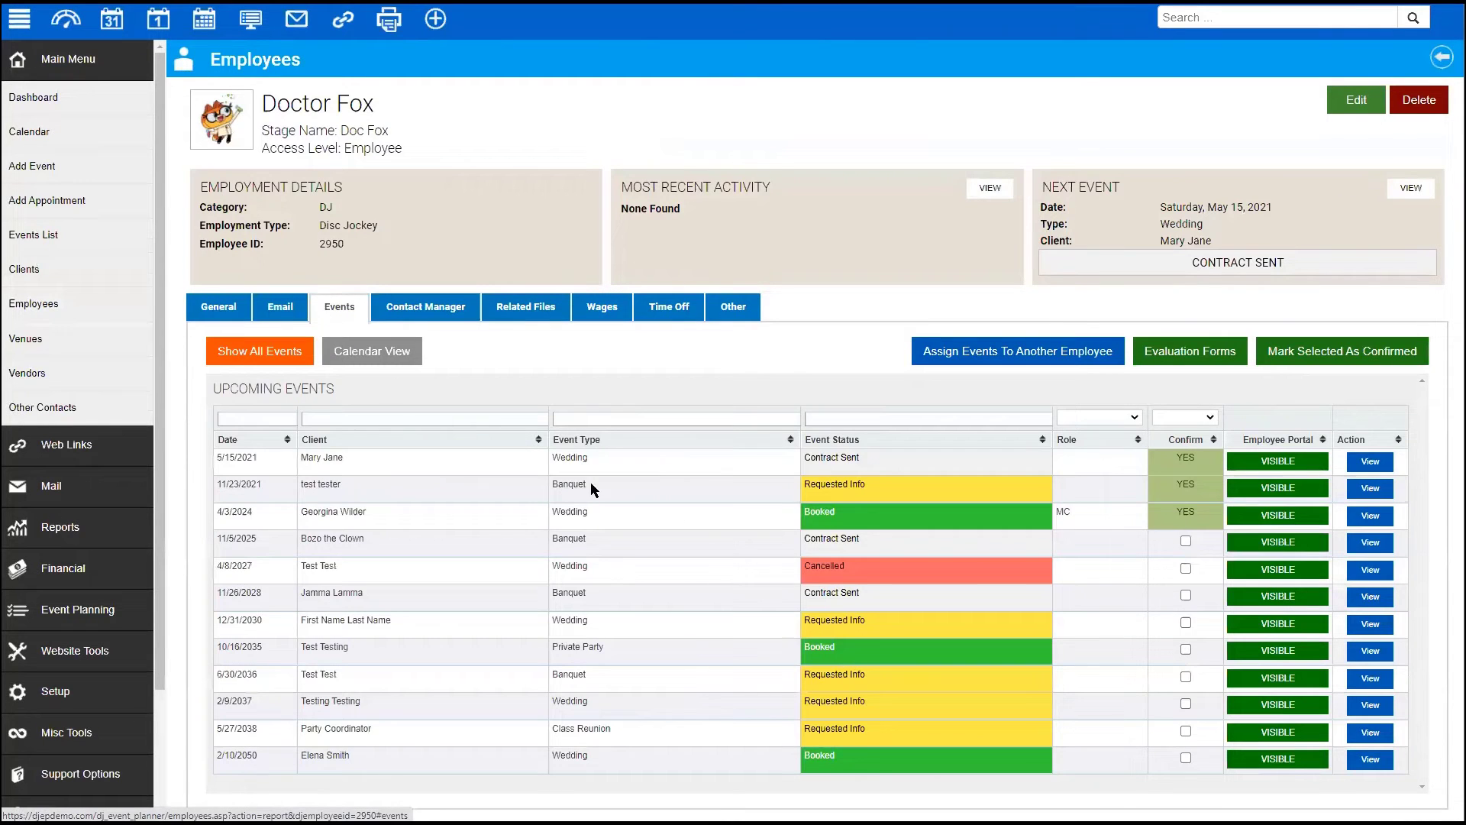
- Delete the 5/15/2021 wedding confirmation and open that wedding's Event Details
{"action": "left_click", "coordinate": [1187, 460]}
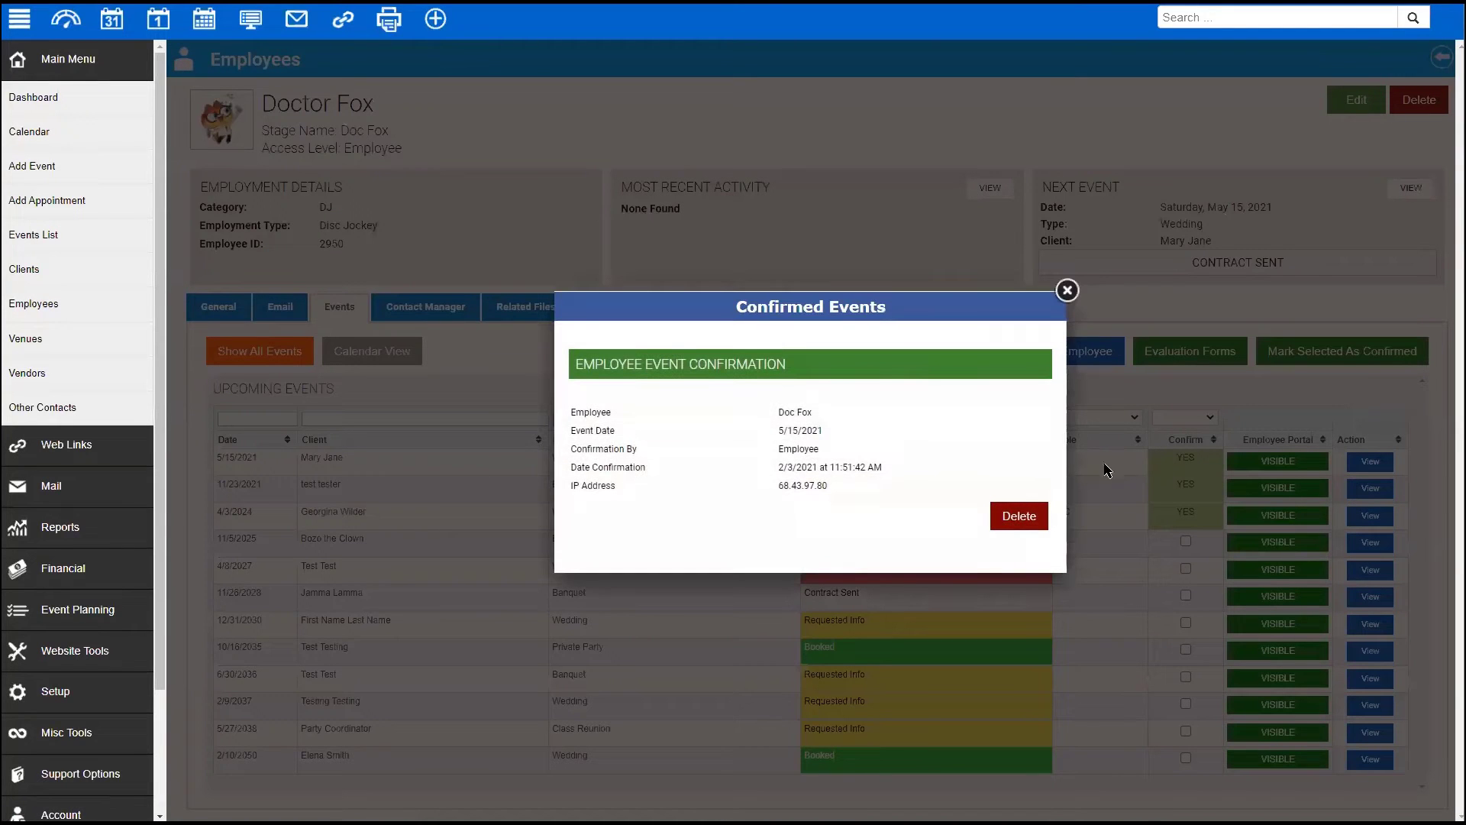
{"action": "left_click", "coordinate": [474, 445]}
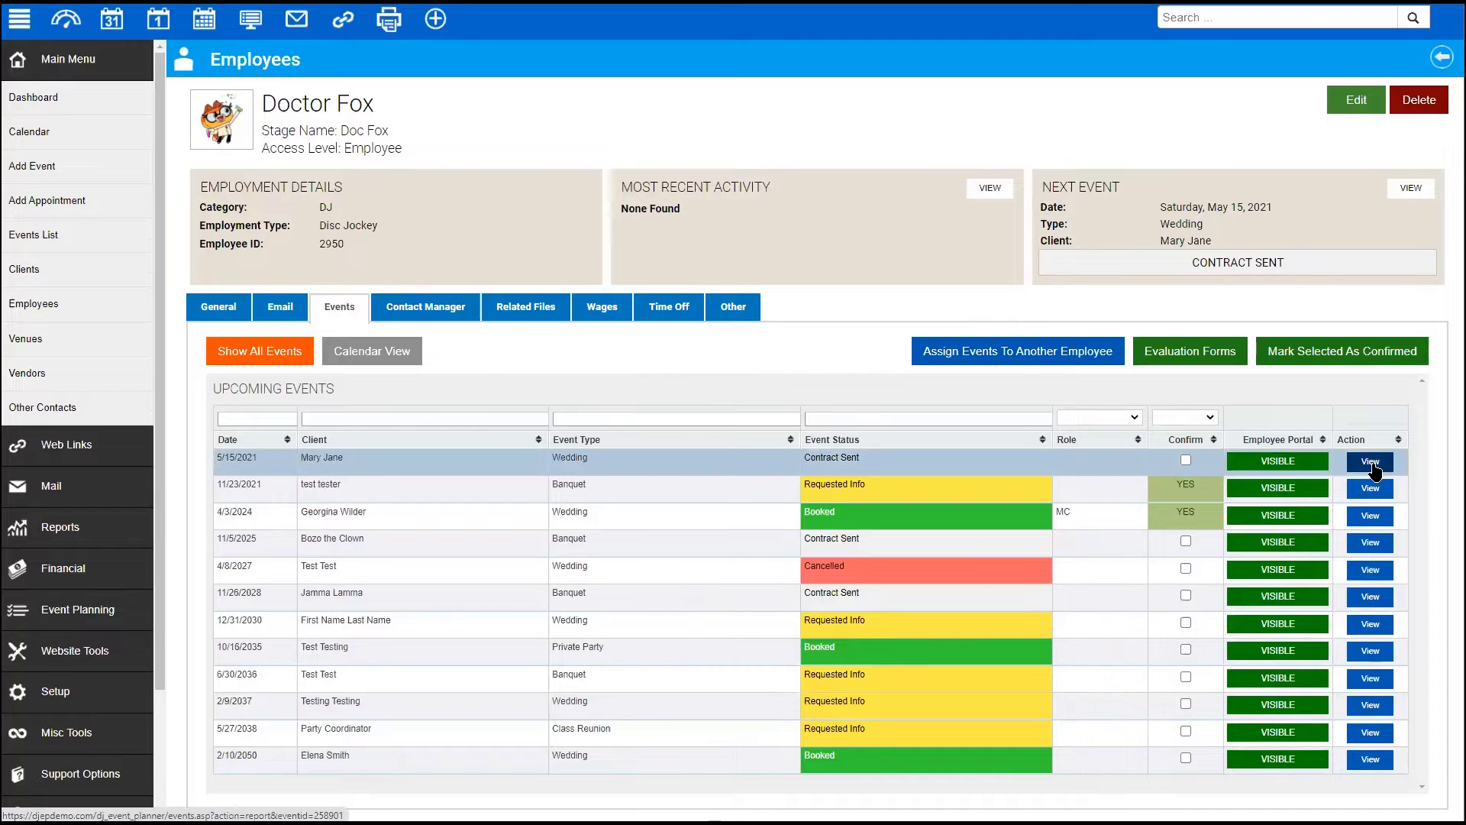
{"action": "left_click", "coordinate": [814, 463]}
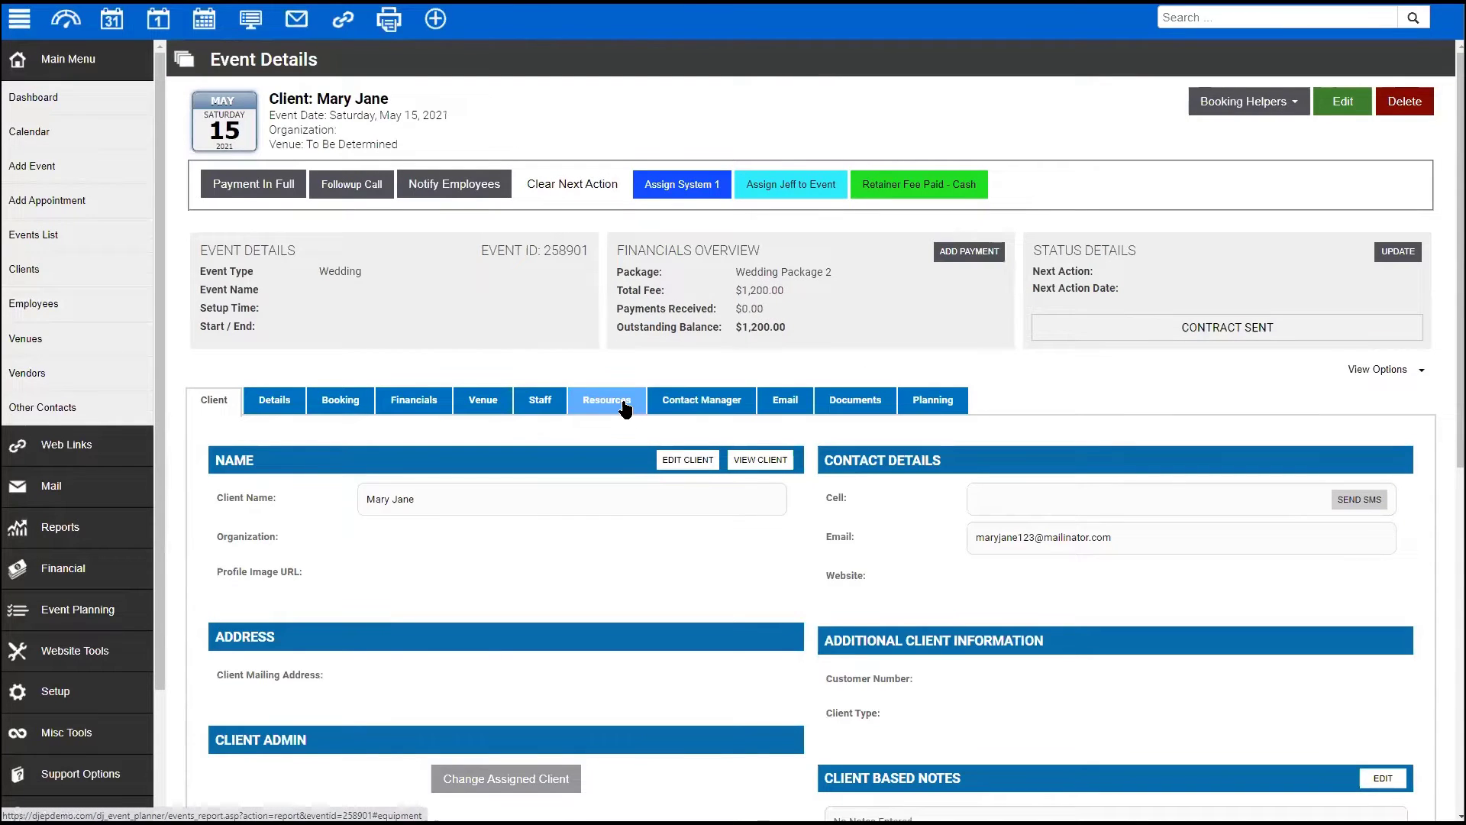
{"action": "left_click", "coordinate": [63, 692]}
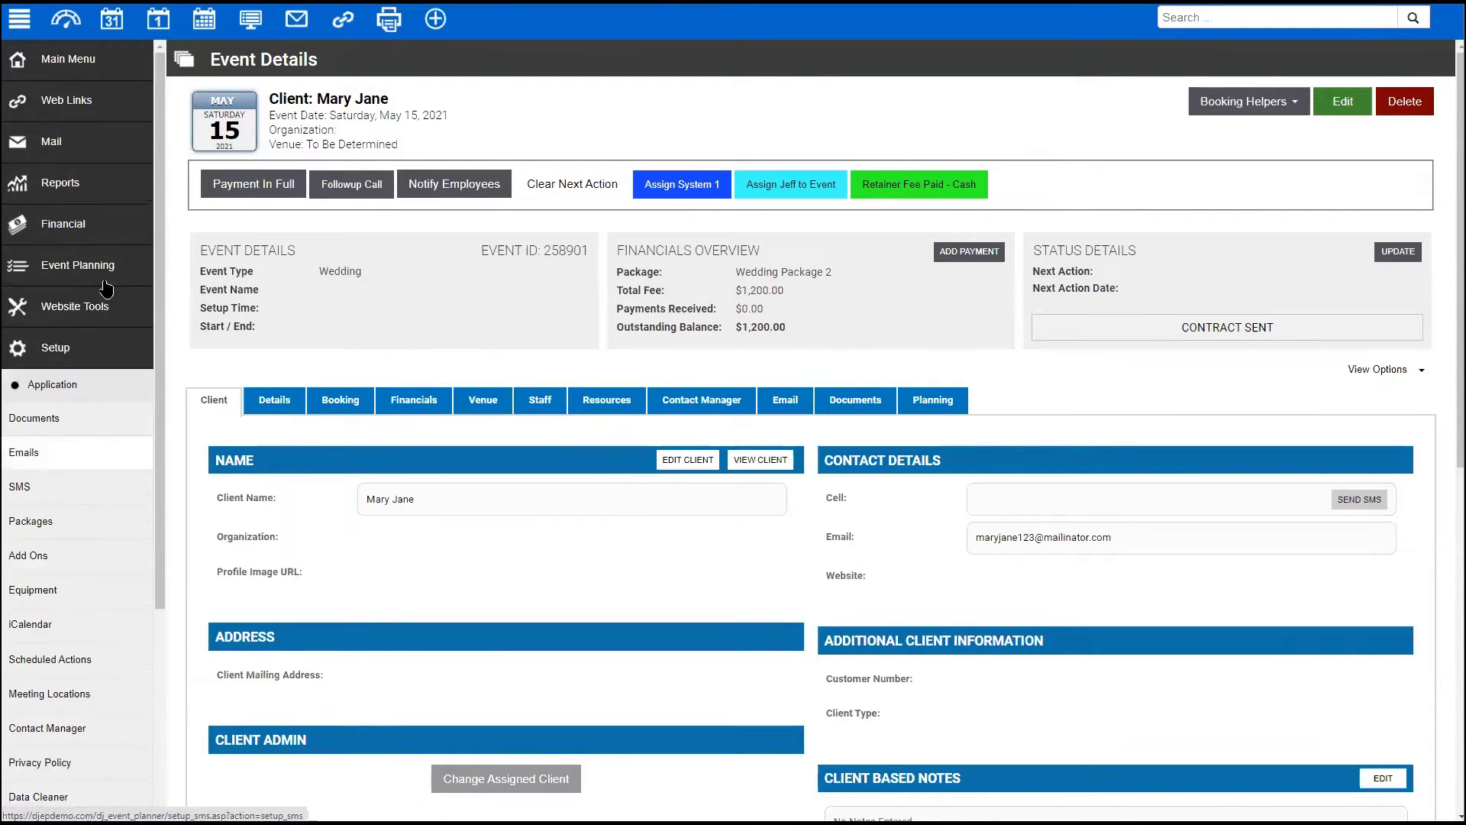
{"action": "left_click", "coordinate": [60, 388]}
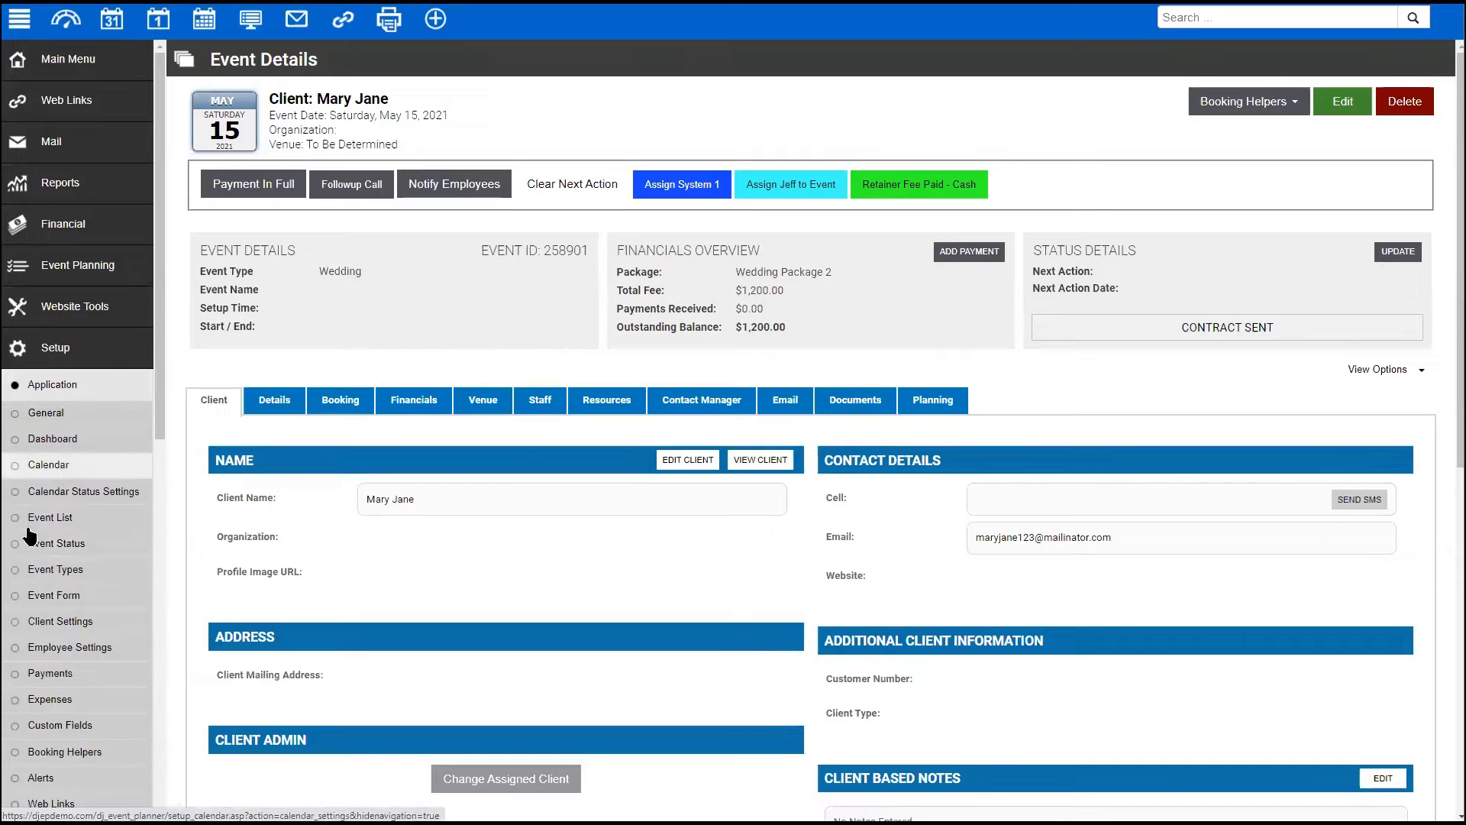
- Set Decline Event Settings on Employee Settings – Features to *** TBA ***
{"action": "left_click", "coordinate": [69, 645]}
{"action": "left_click", "coordinate": [360, 199]}
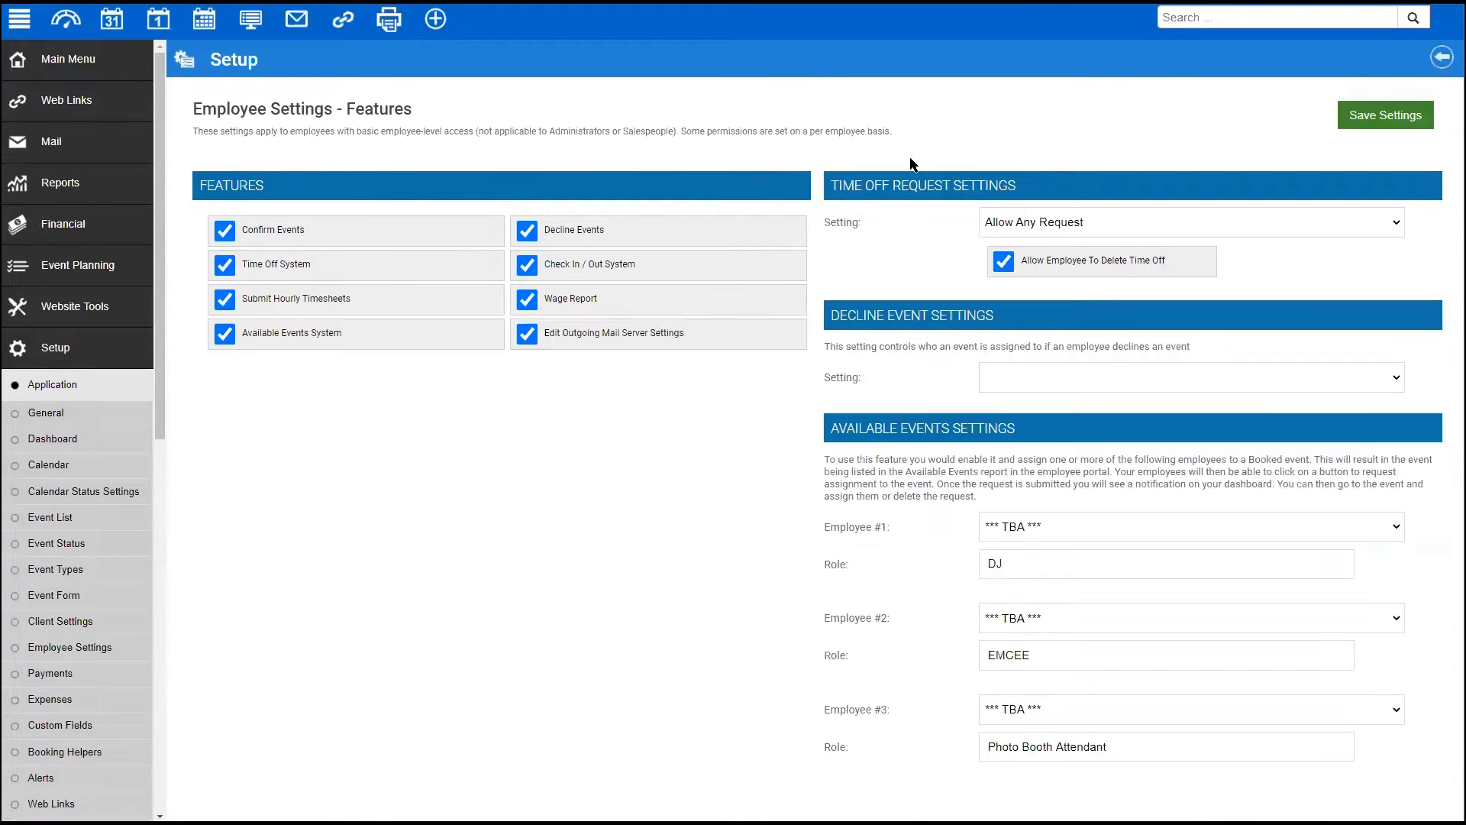
{"action": "left_click_drag", "start_coordinate": [824, 346], "coordinate": [1209, 351]}
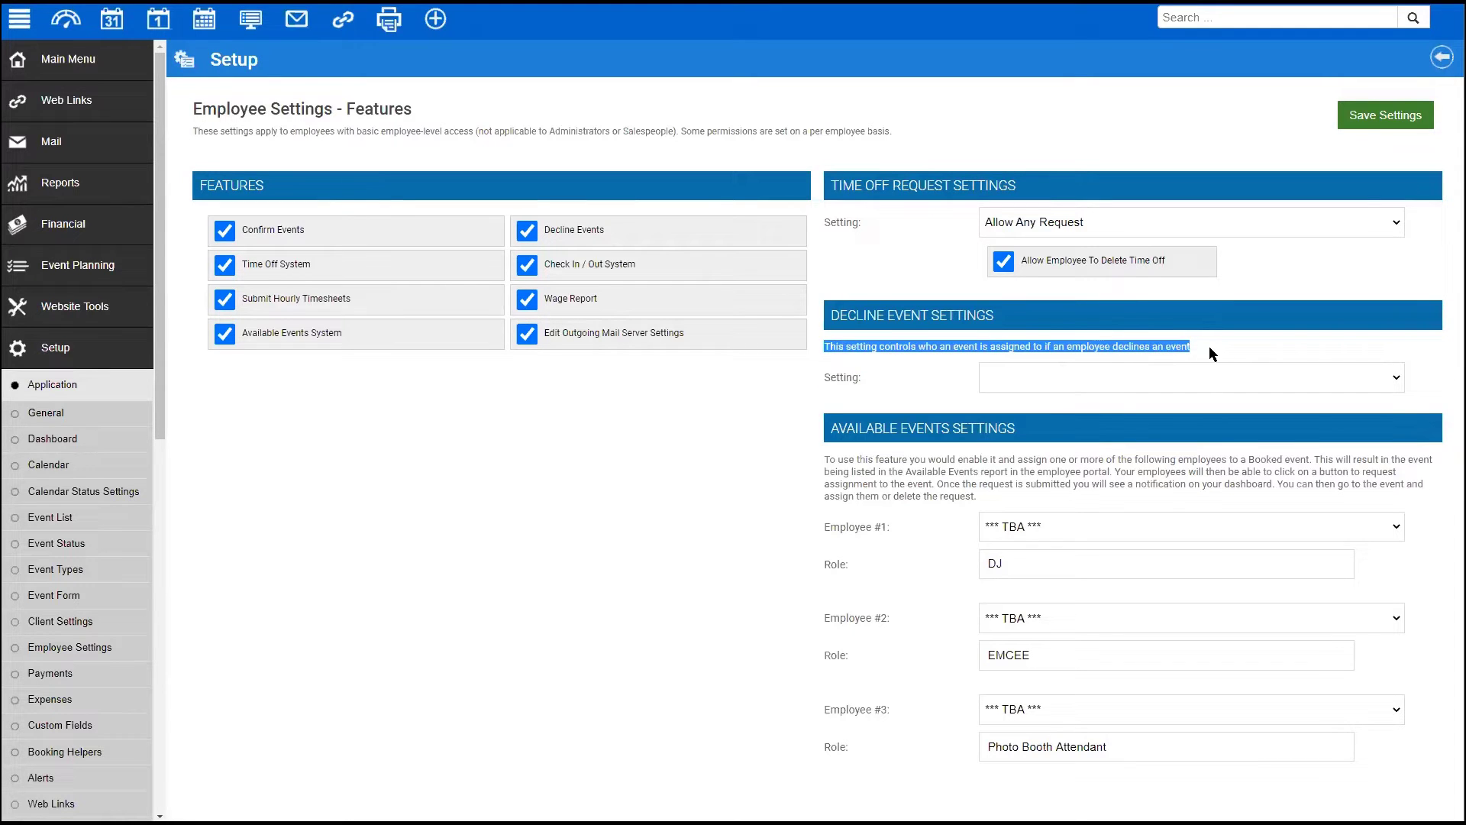
{"action": "left_click", "coordinate": [1088, 377]}
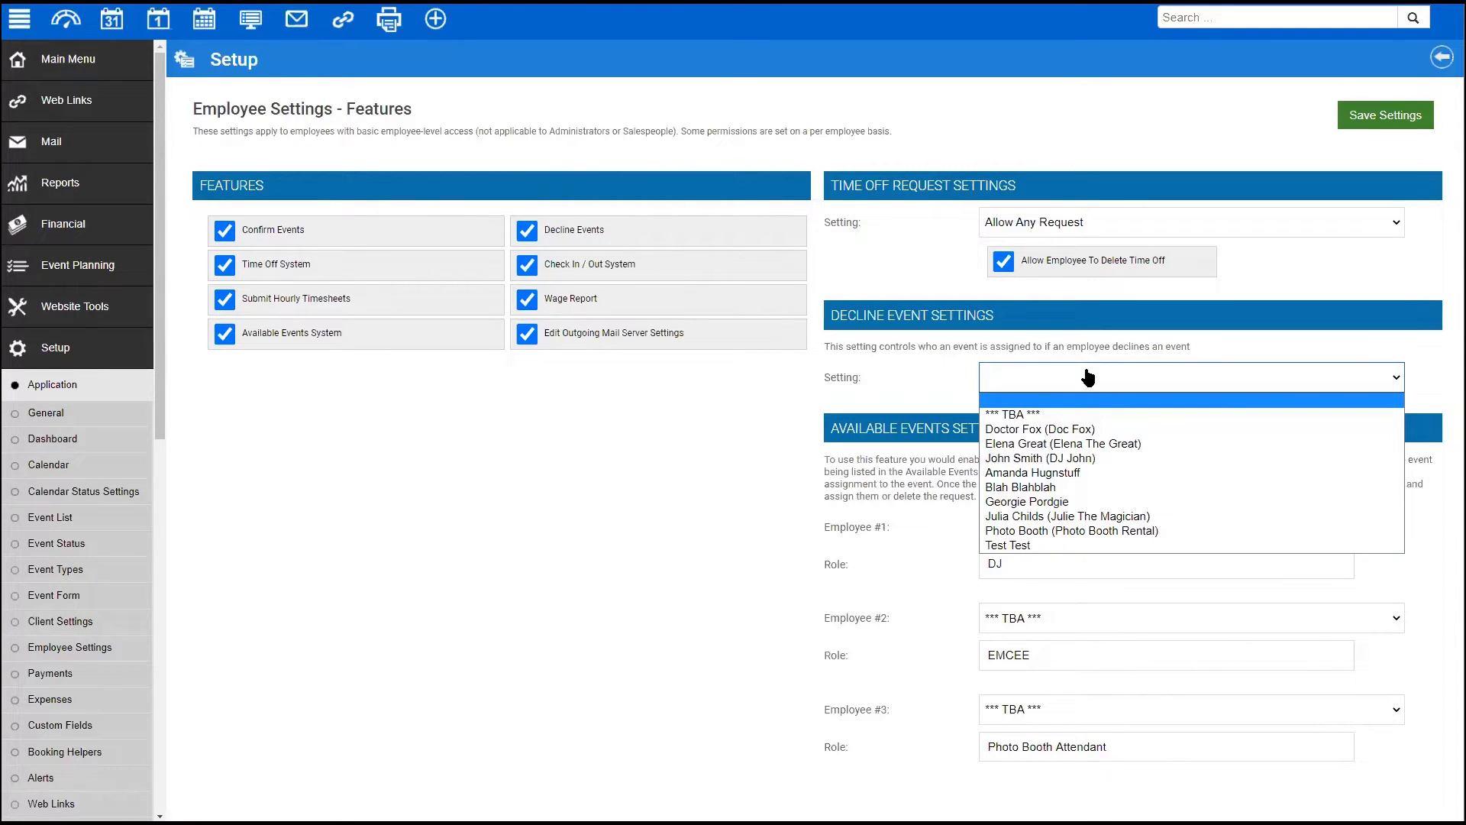
{"action": "left_click", "coordinate": [1046, 416]}
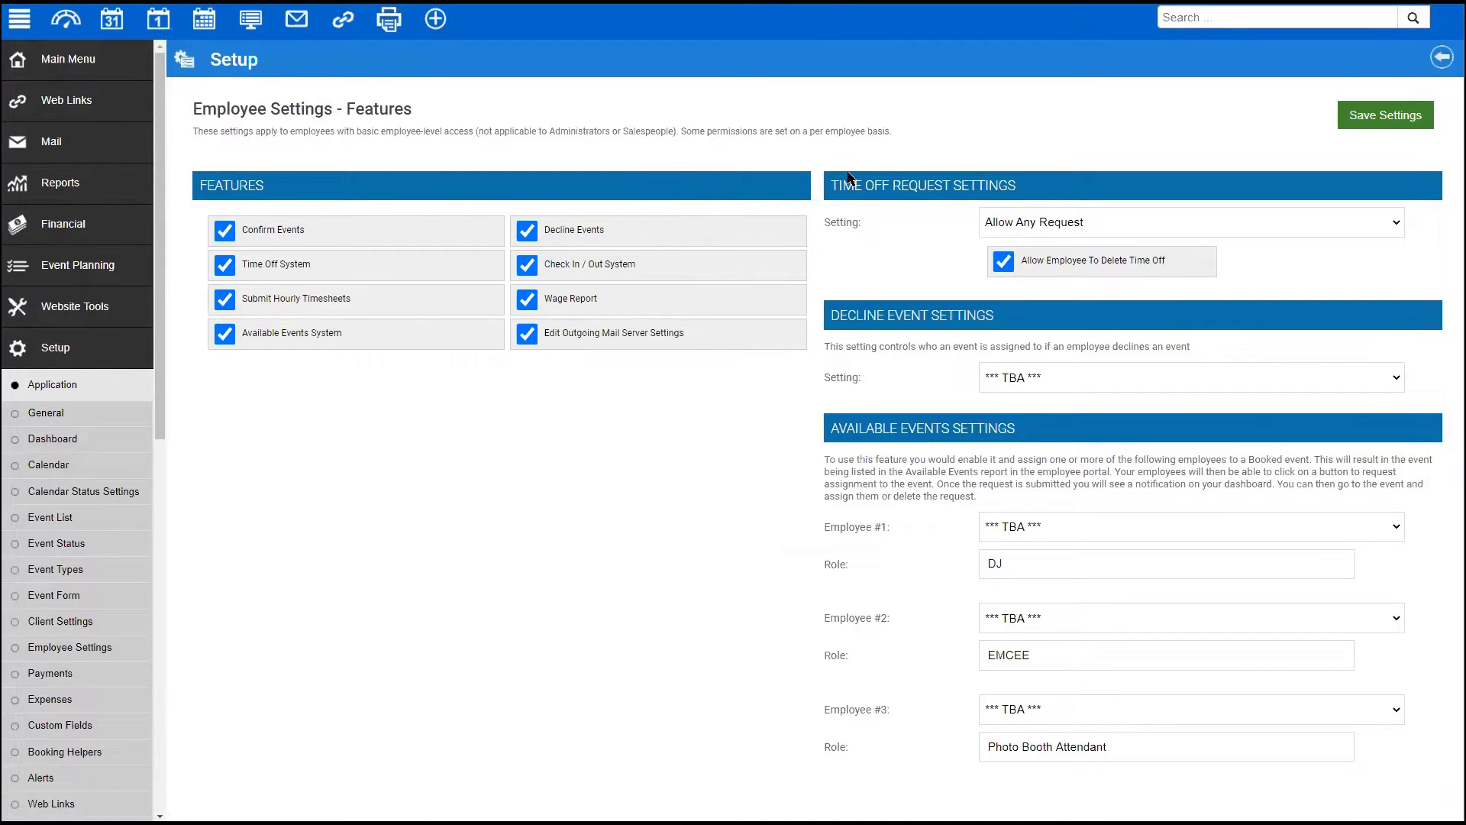
- Keep the time-off rule at Allow Any Request and leave Allow Employee To Delete Time Off ticked
{"action": "left_click", "coordinate": [1040, 226]}
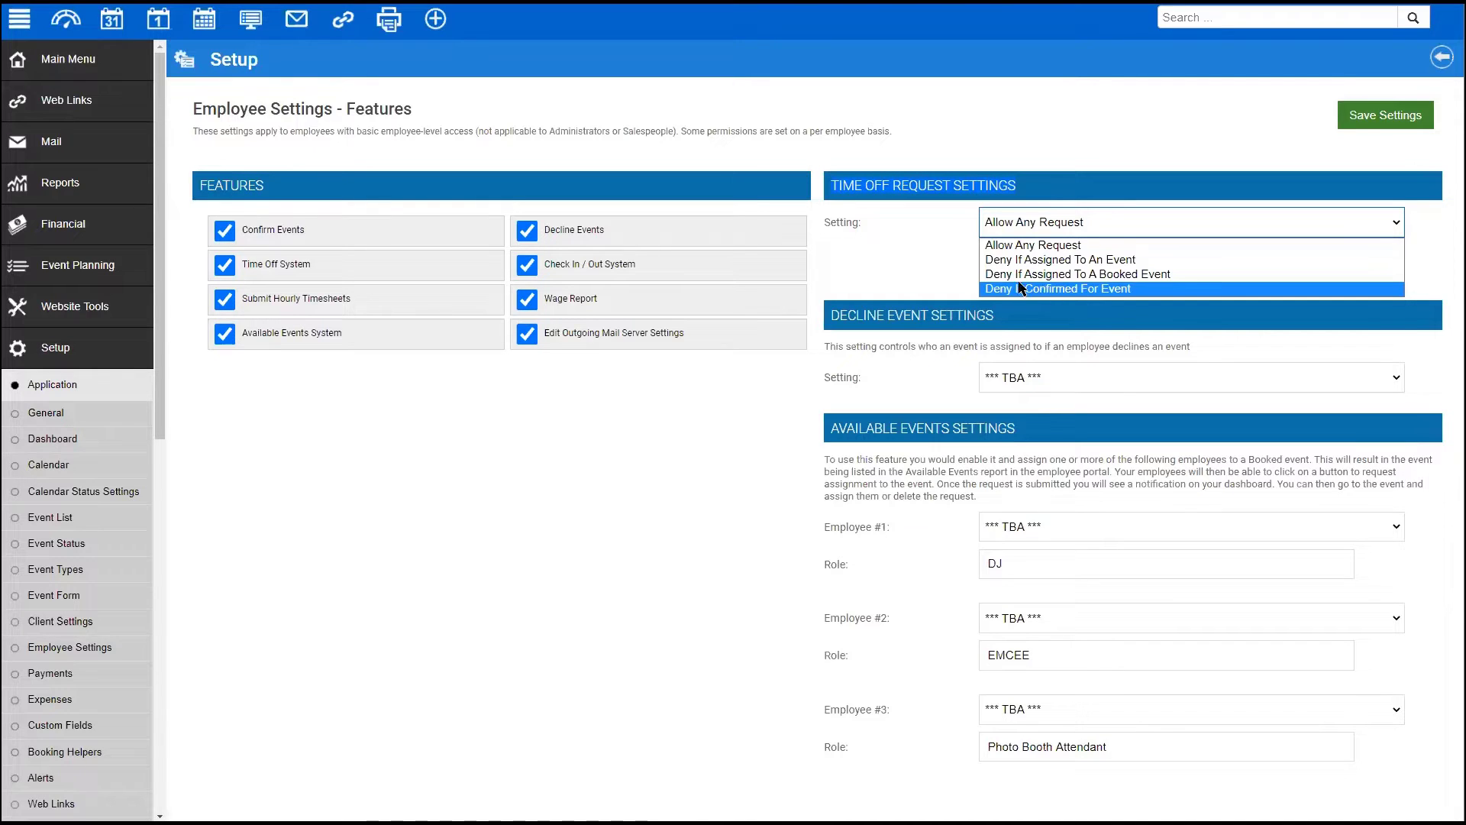
{"action": "left_click", "coordinate": [923, 268]}
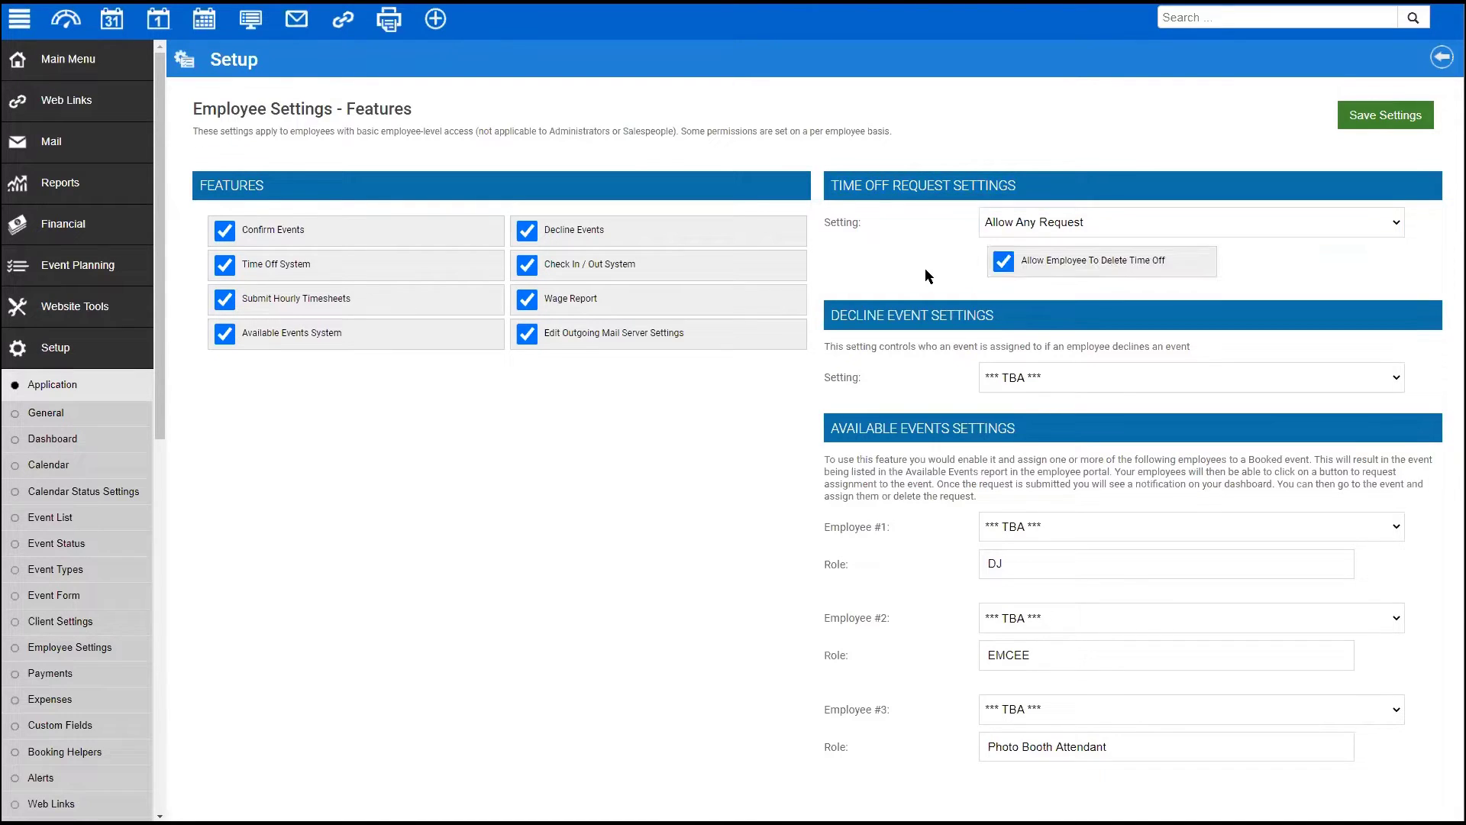
{"action": "left_click", "coordinate": [1005, 262]}
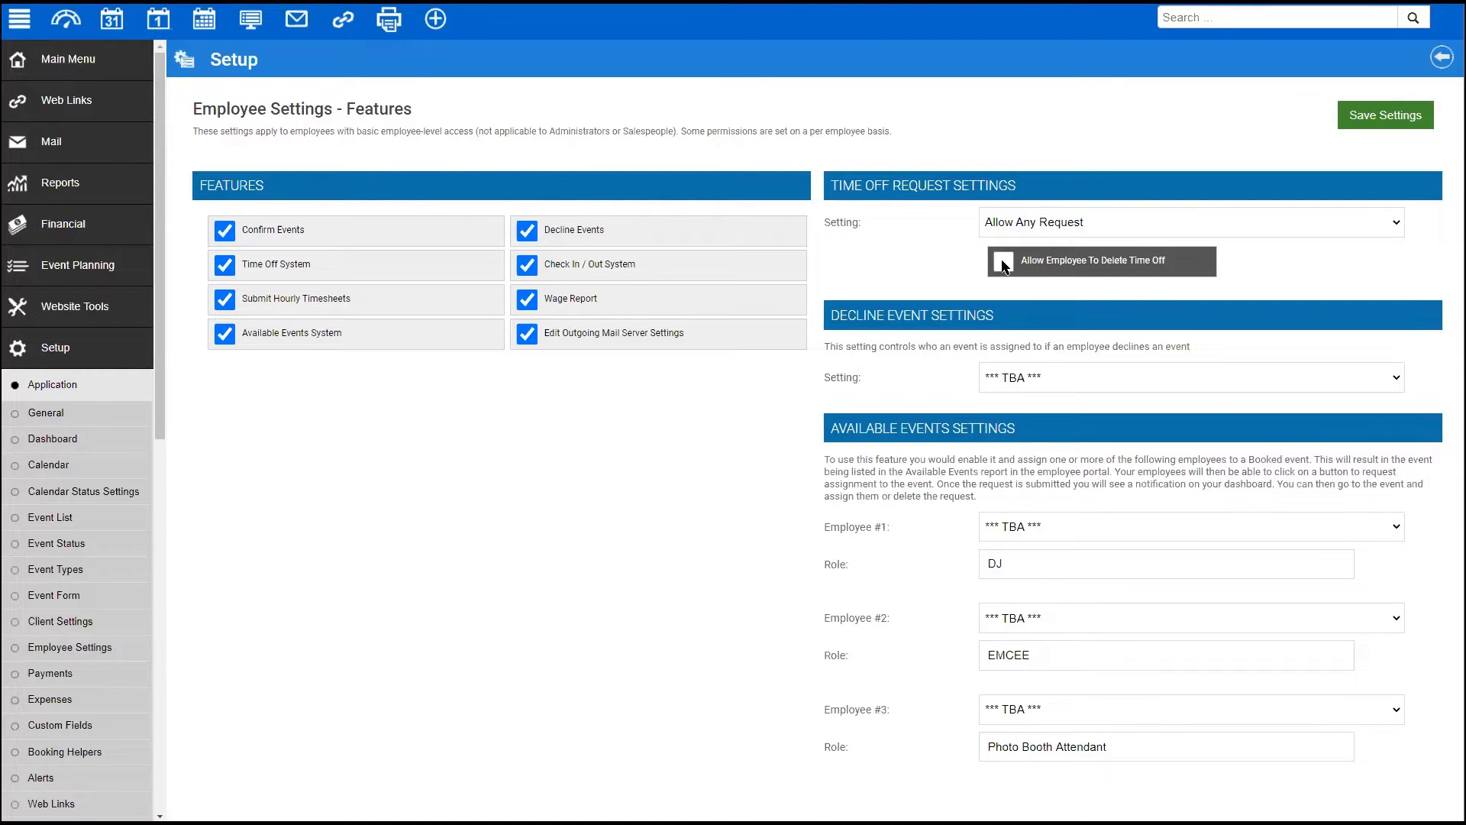
{"action": "left_click", "coordinate": [1004, 263]}
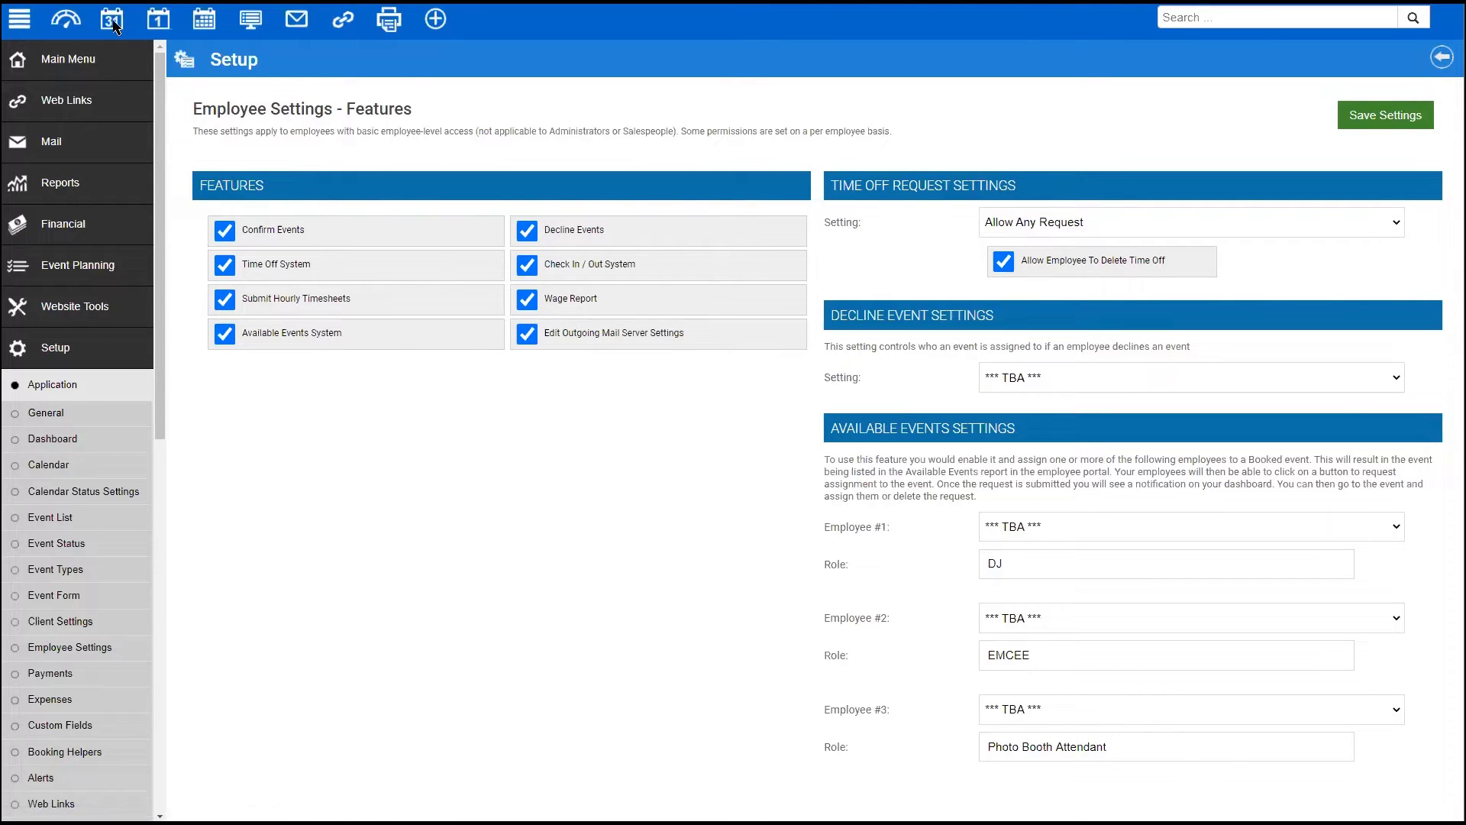
{"action": "left_click", "coordinate": [67, 59]}
- Log on to the portal as the TBA employee and go to the Time Off page
{"action": "left_click", "coordinate": [46, 305]}
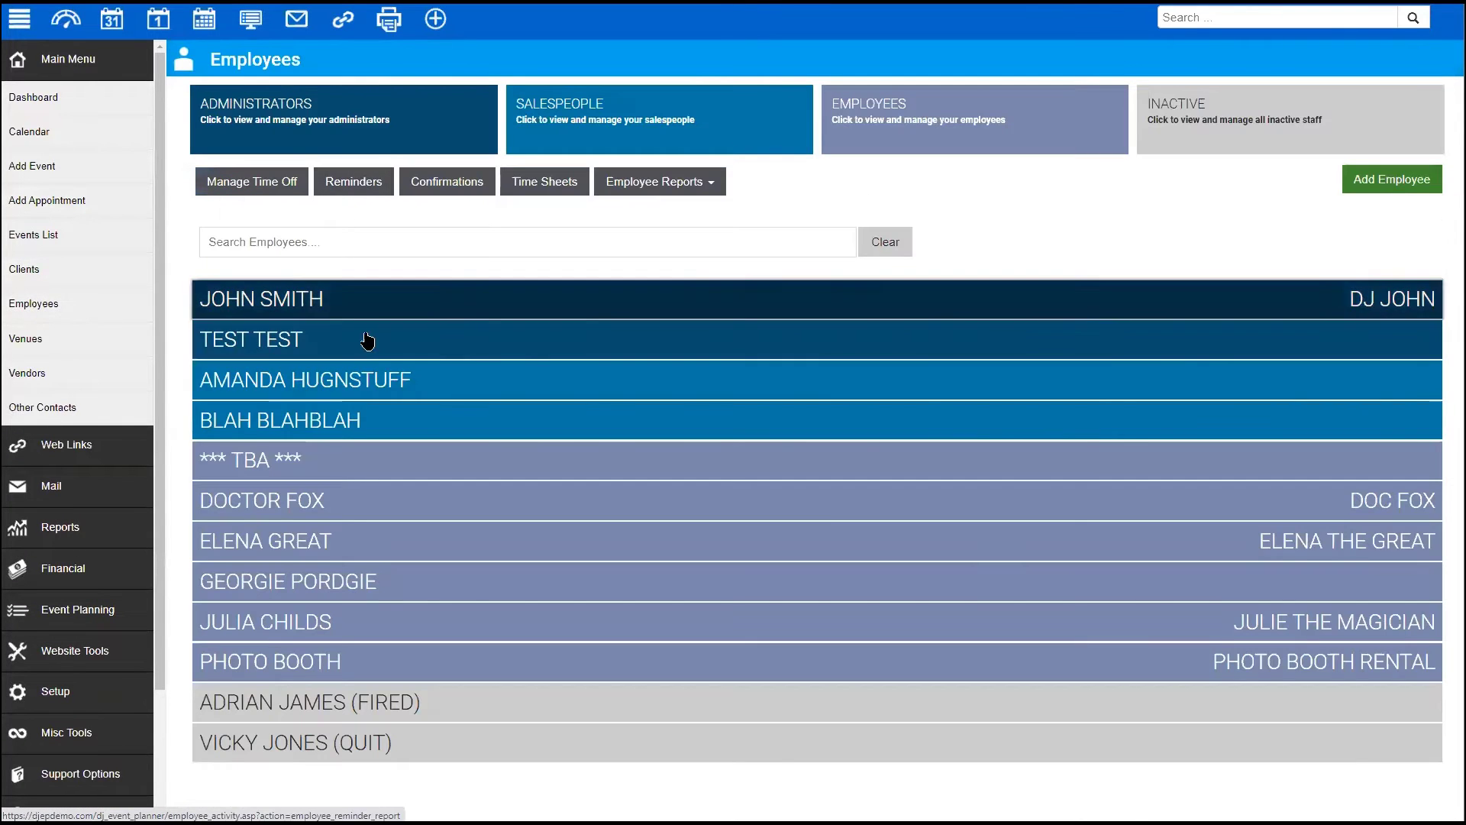
{"action": "left_click", "coordinate": [574, 472]}
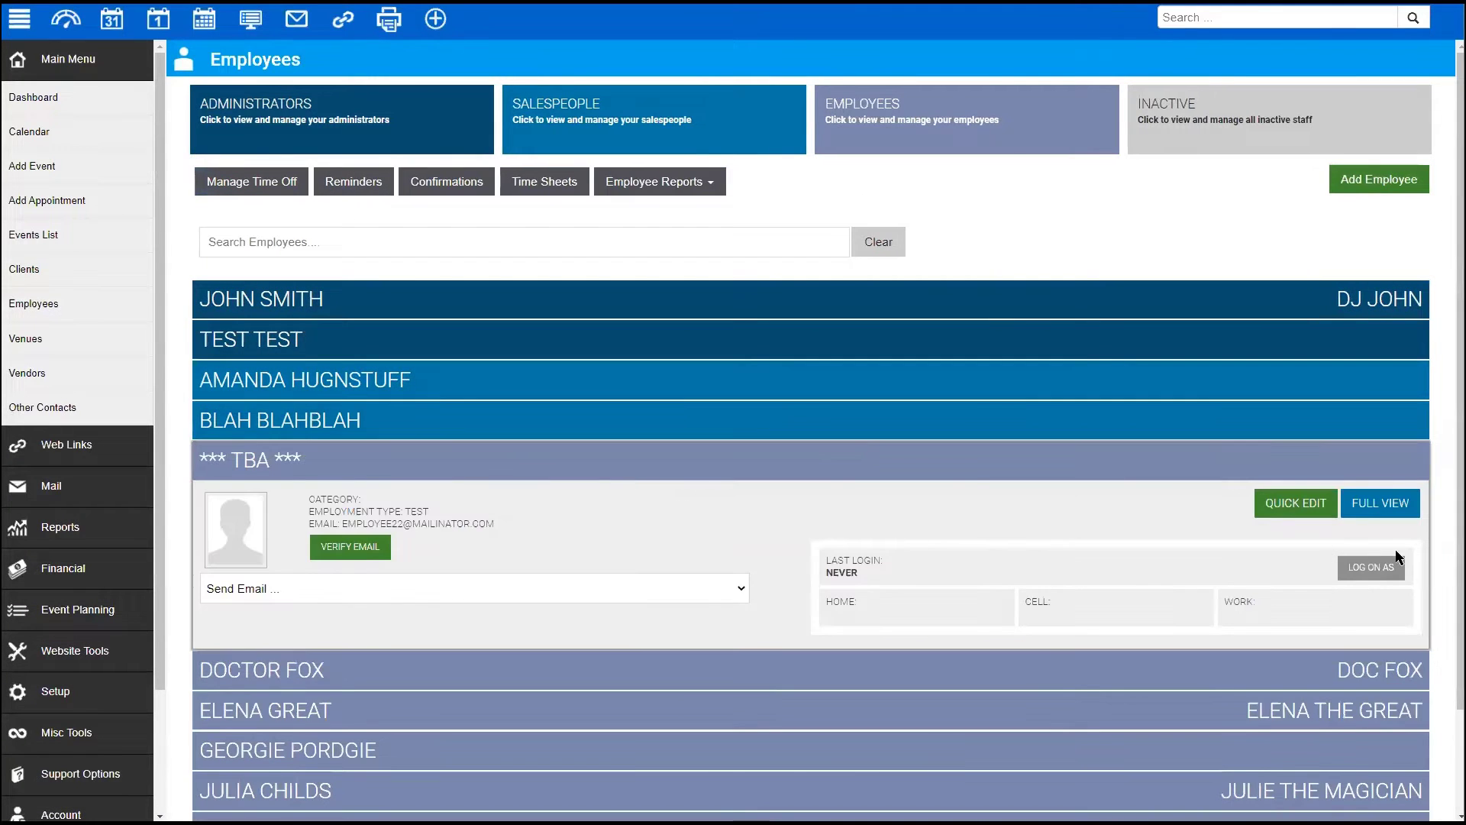
{"action": "left_click", "coordinate": [1371, 566]}
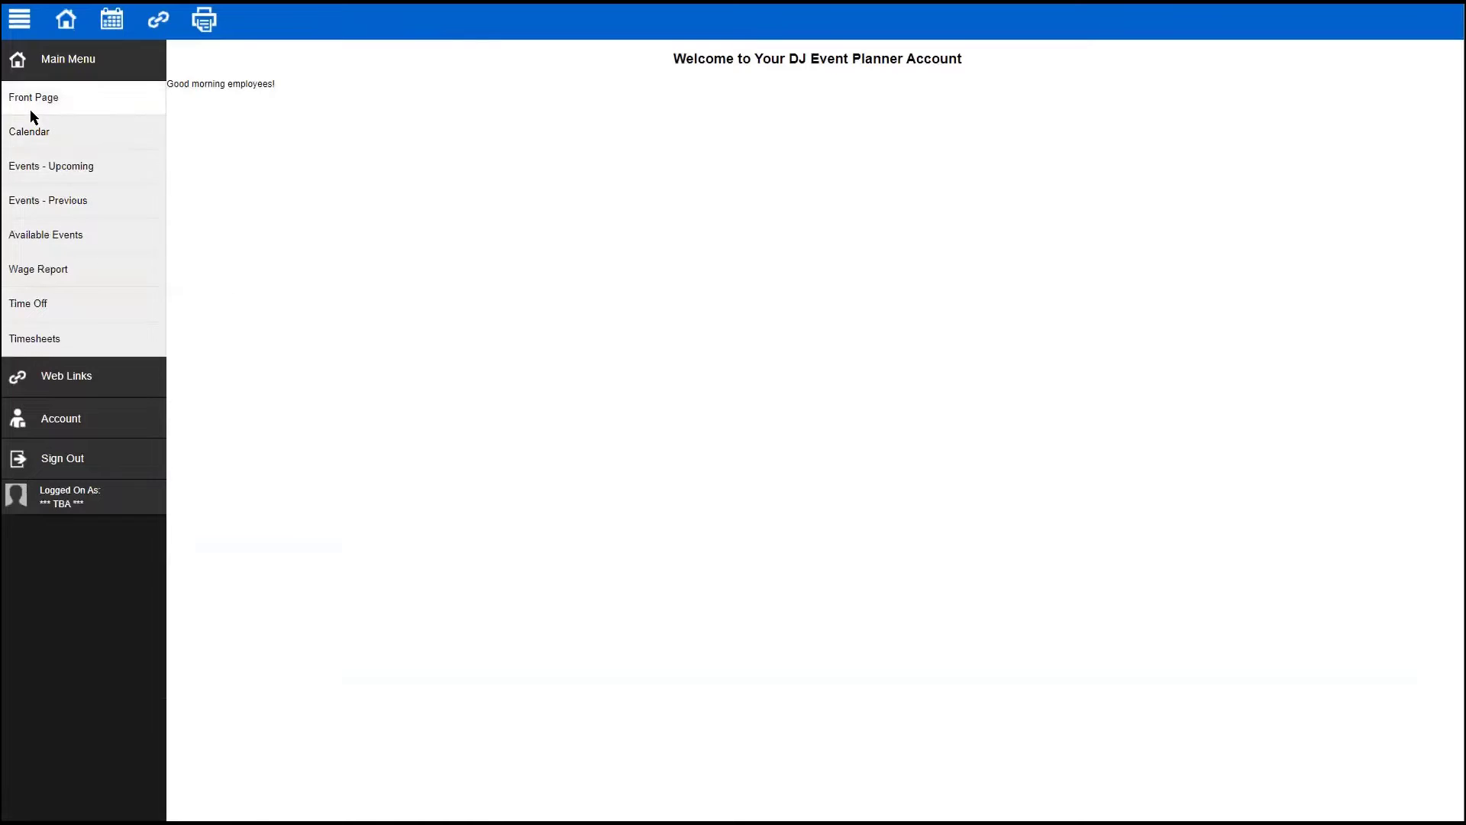
{"action": "left_click", "coordinate": [38, 305]}
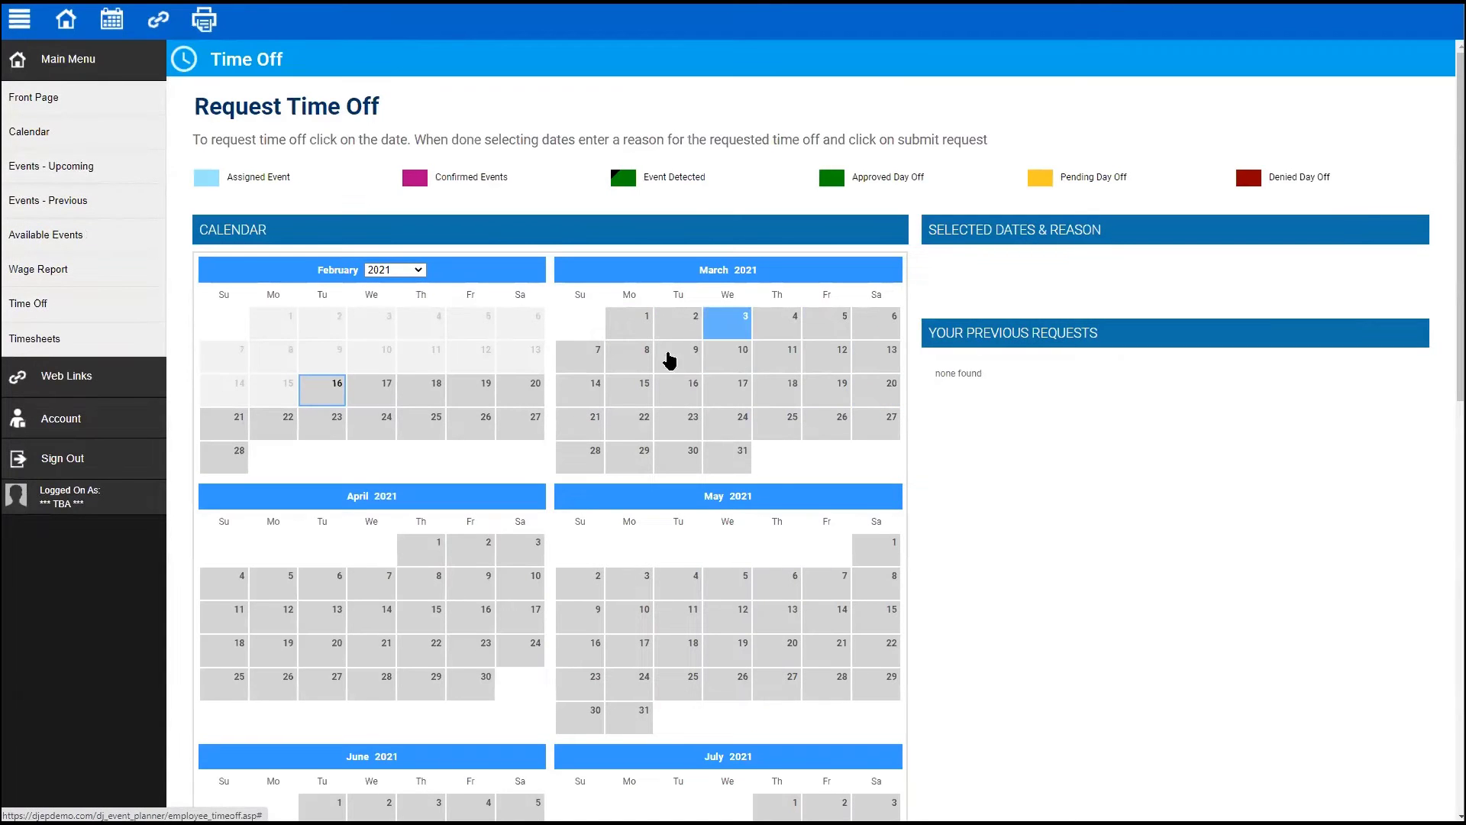
{"action": "scroll", "coordinate": [670, 359], "scroll_direction": "down", "scroll_amount": 2}
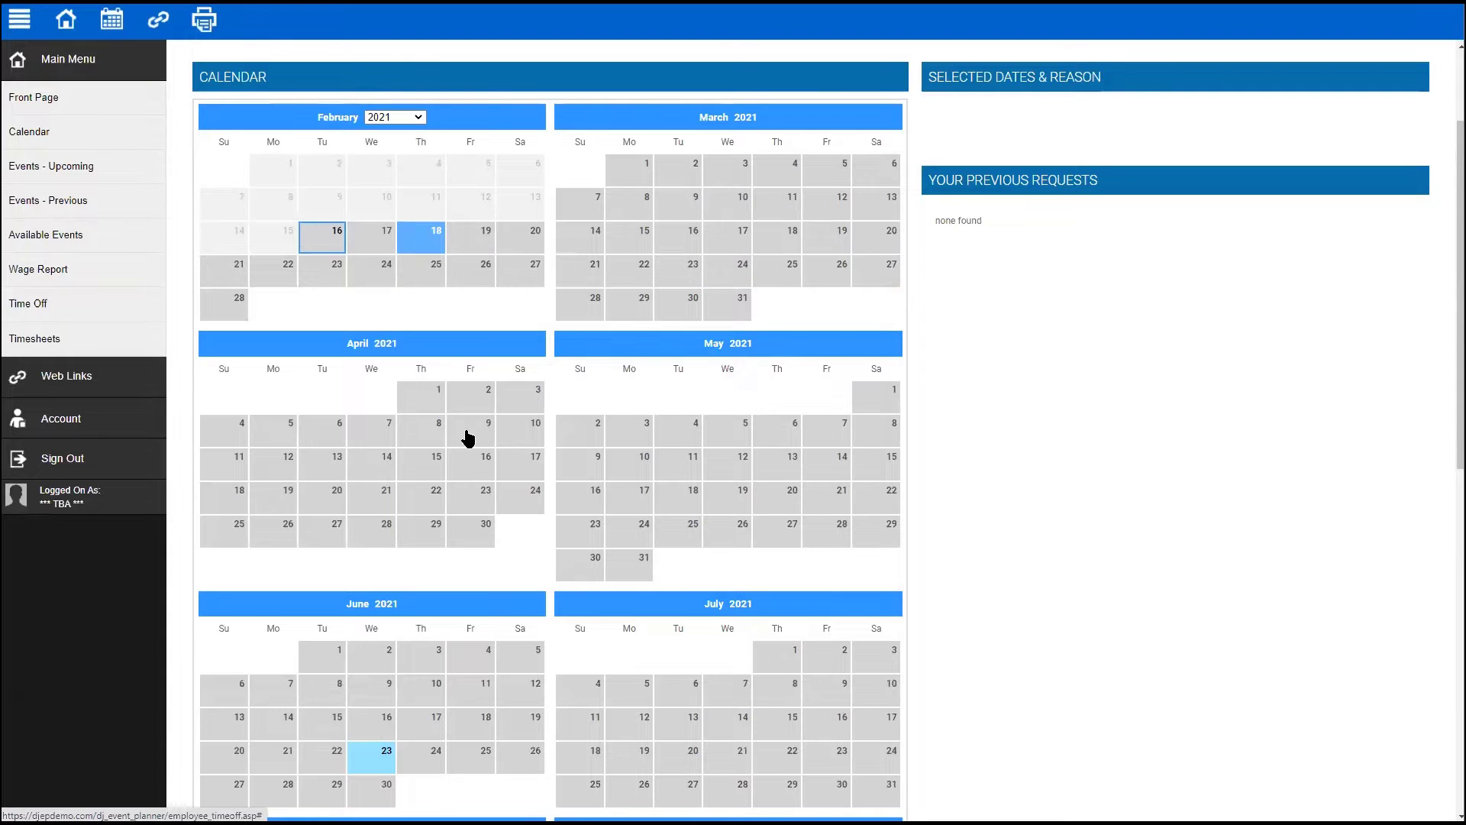
{"action": "scroll", "coordinate": [467, 434], "scroll_direction": "up", "scroll_amount": 2}
{"action": "scroll", "coordinate": [467, 434], "scroll_direction": "down", "scroll_amount": 5}
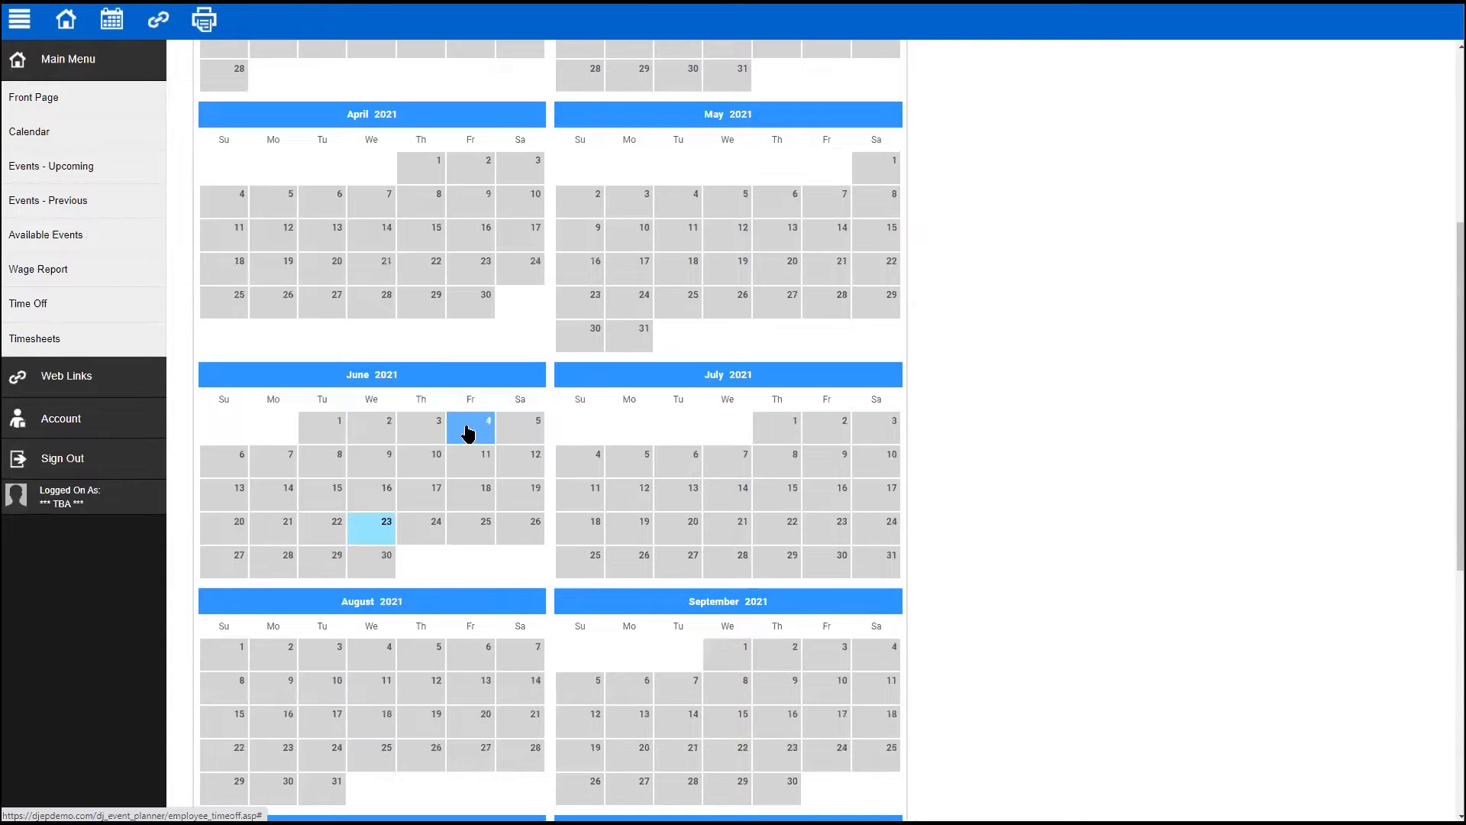
{"action": "scroll", "coordinate": [467, 434], "scroll_direction": "up", "scroll_amount": 5}
- Request February 17, 18, 19 and 21 off for 'Out of town', then sign out
{"action": "left_click", "coordinate": [385, 388]}
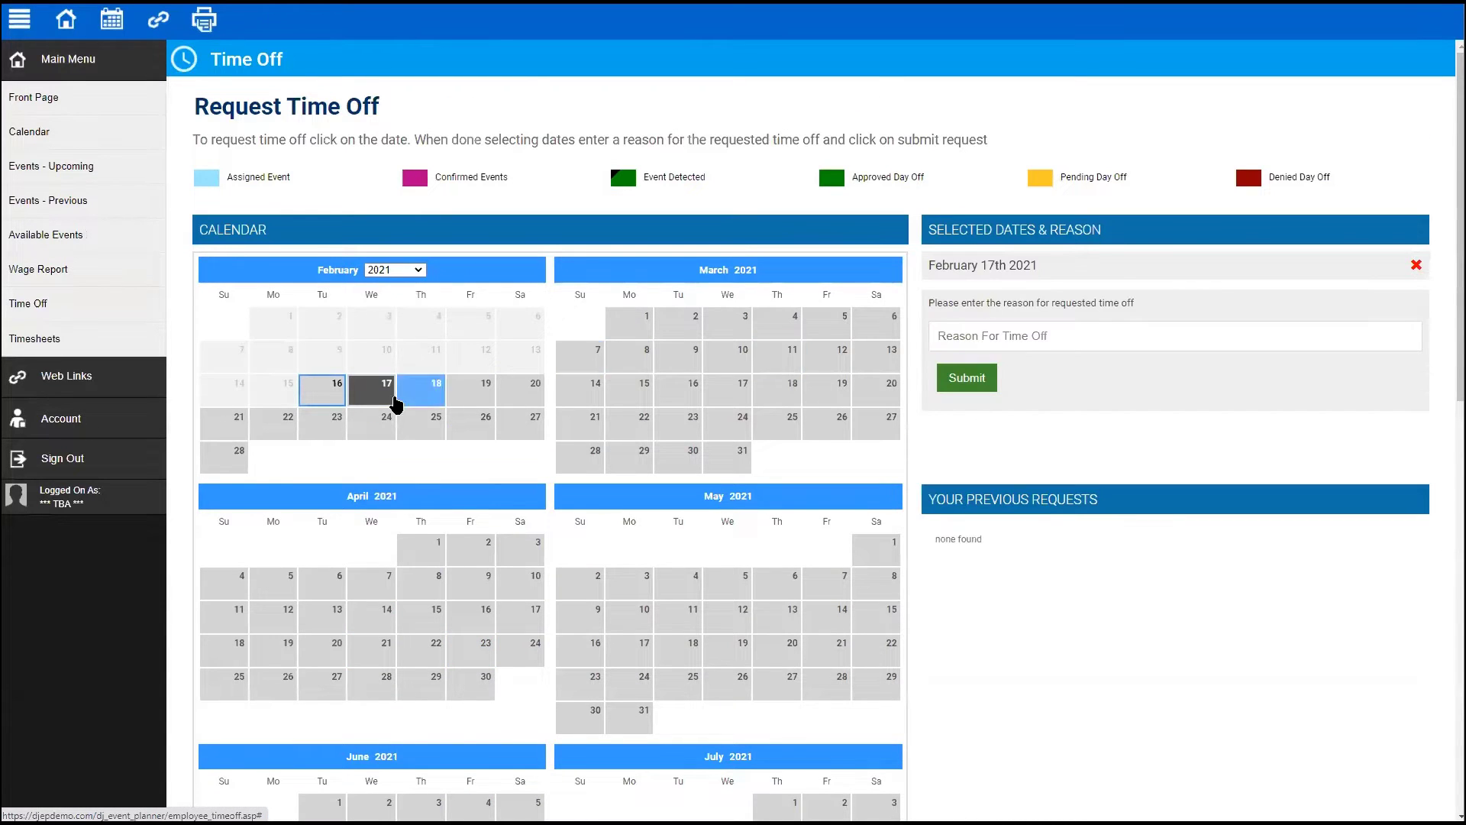
{"action": "left_click", "coordinate": [422, 391]}
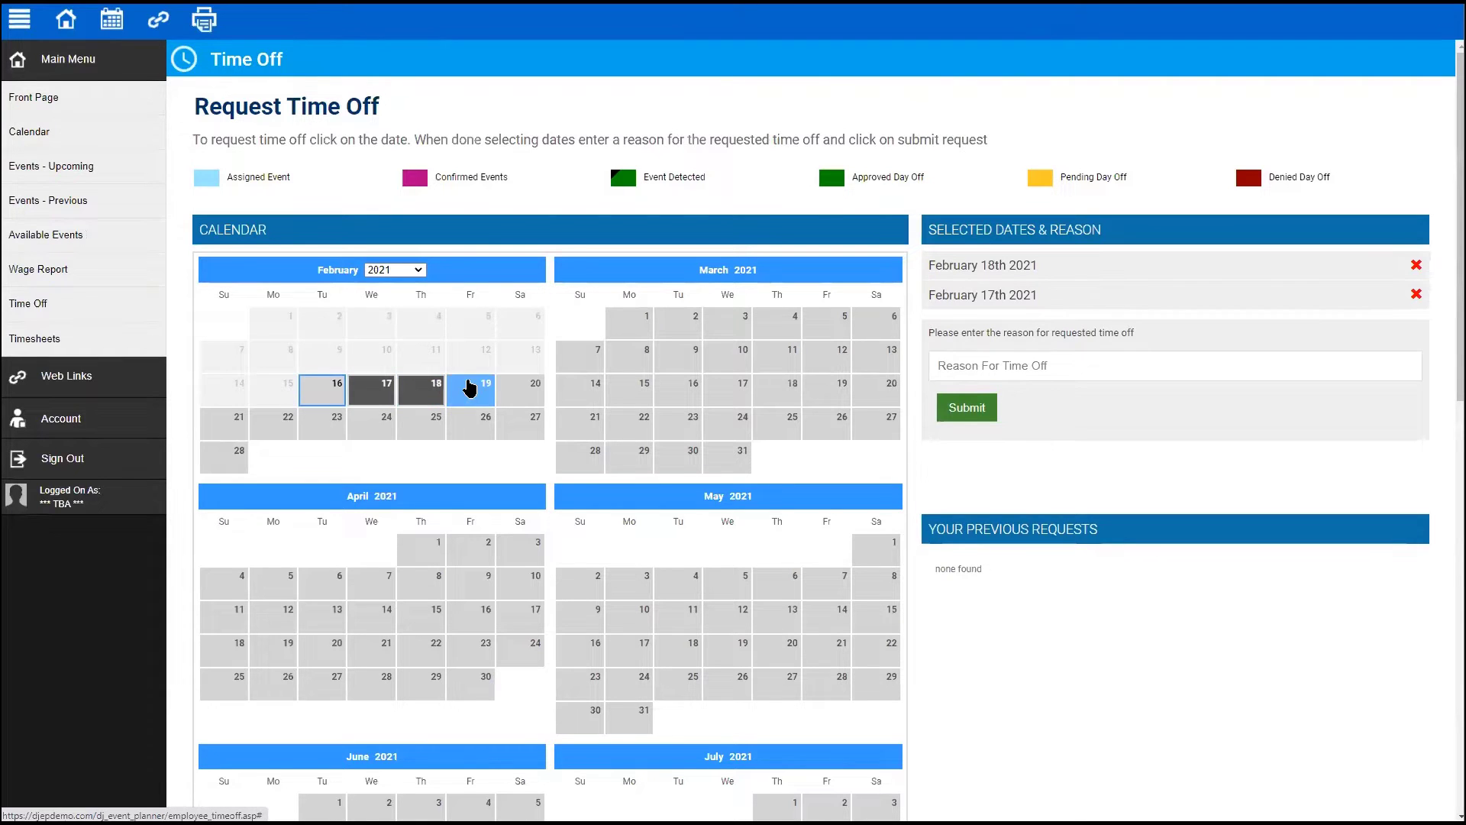
{"action": "left_click", "coordinate": [469, 387]}
{"action": "left_click", "coordinate": [218, 421]}
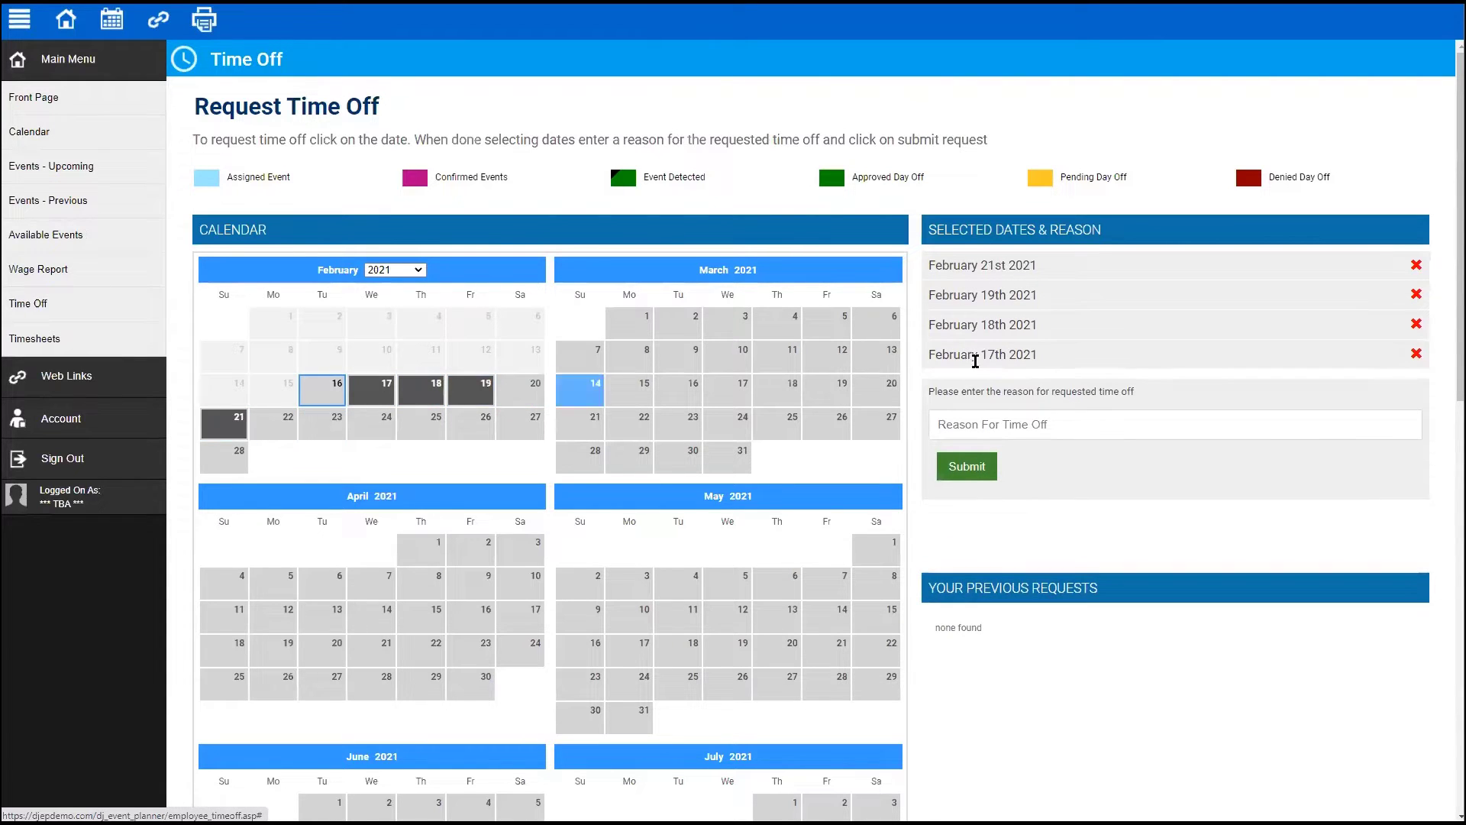
{"action": "left_click", "coordinate": [1043, 426]}
{"action": "type", "text": "Out of town"}
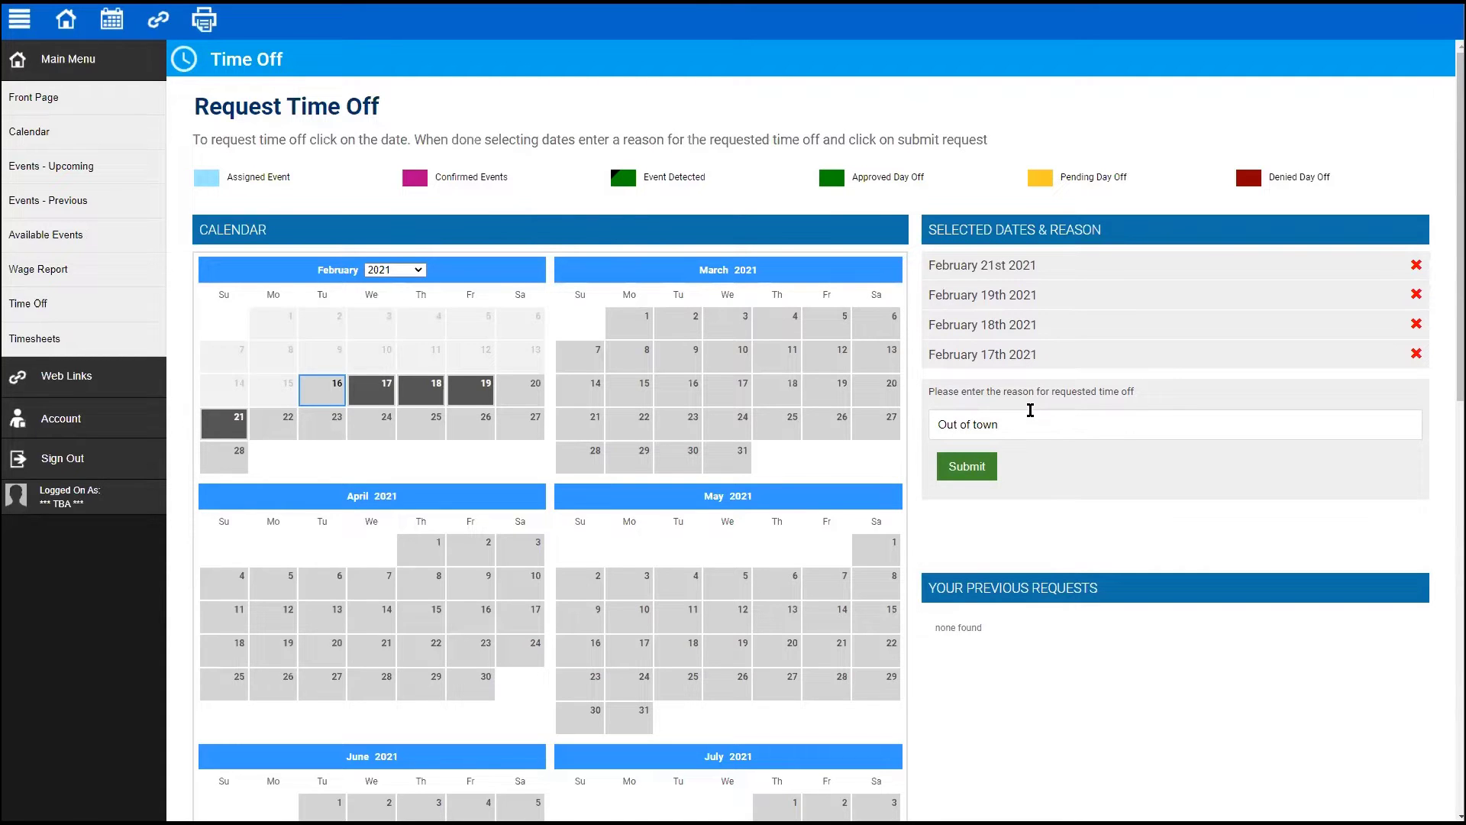
{"action": "left_click", "coordinate": [968, 475]}
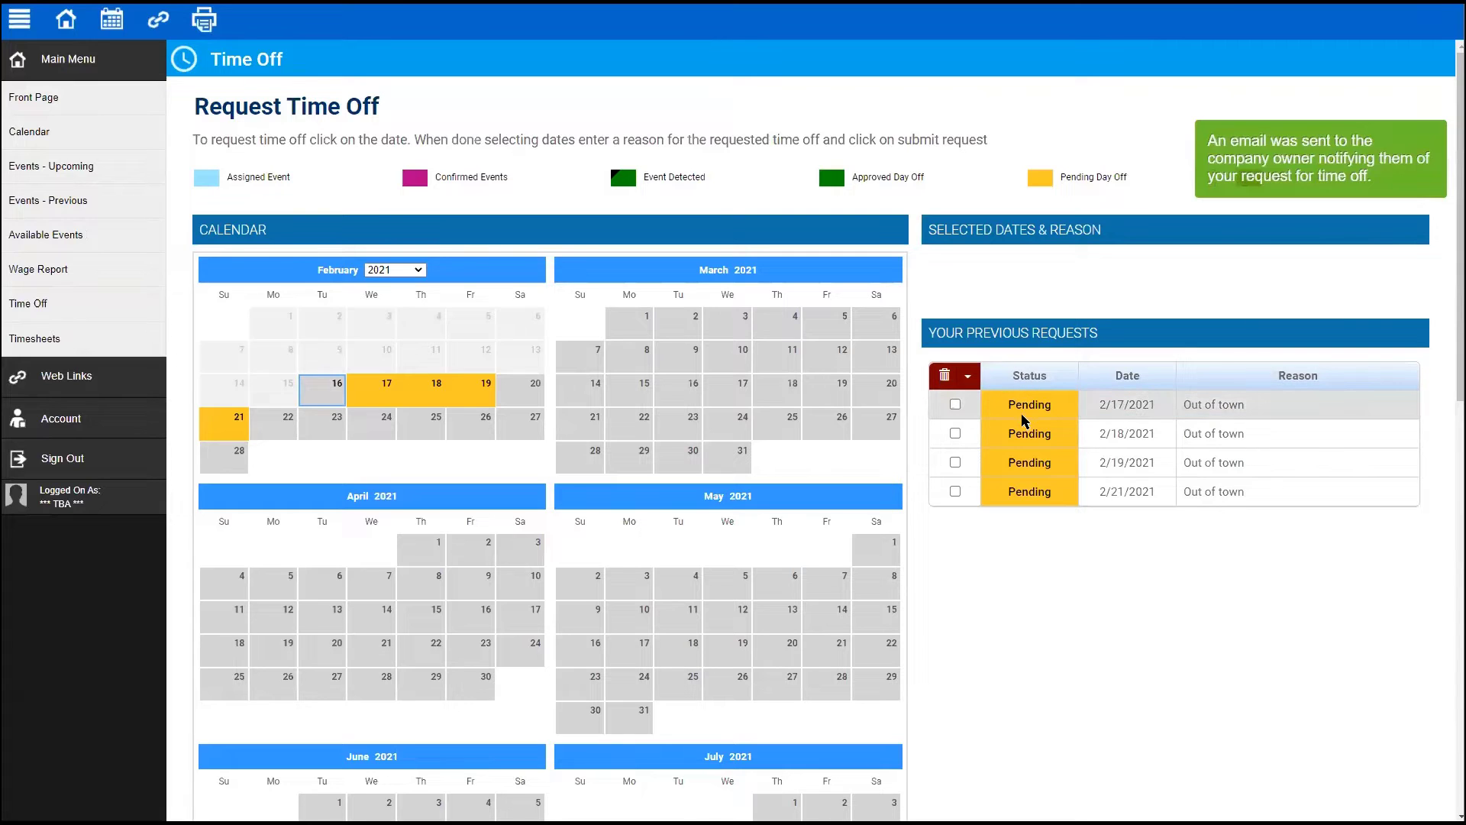
{"action": "left_click_drag", "start_coordinate": [1008, 404], "coordinate": [1079, 507]}
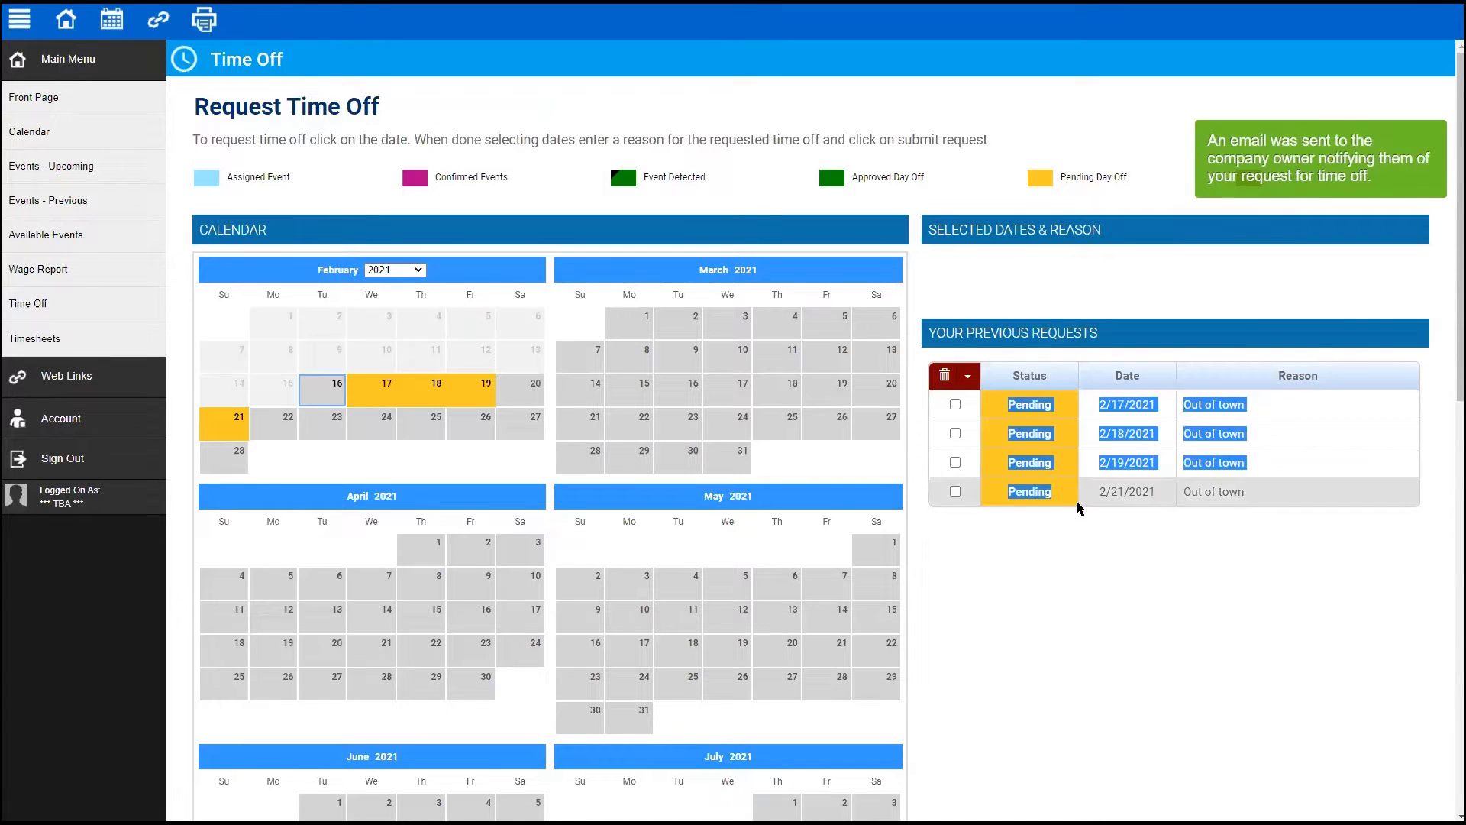
{"action": "left_click", "coordinate": [1100, 478]}
{"action": "left_click", "coordinate": [81, 461]}
- Log back in as admin, replacing the wrong username with the demo admin credentials
{"action": "left_click", "coordinate": [737, 142]}
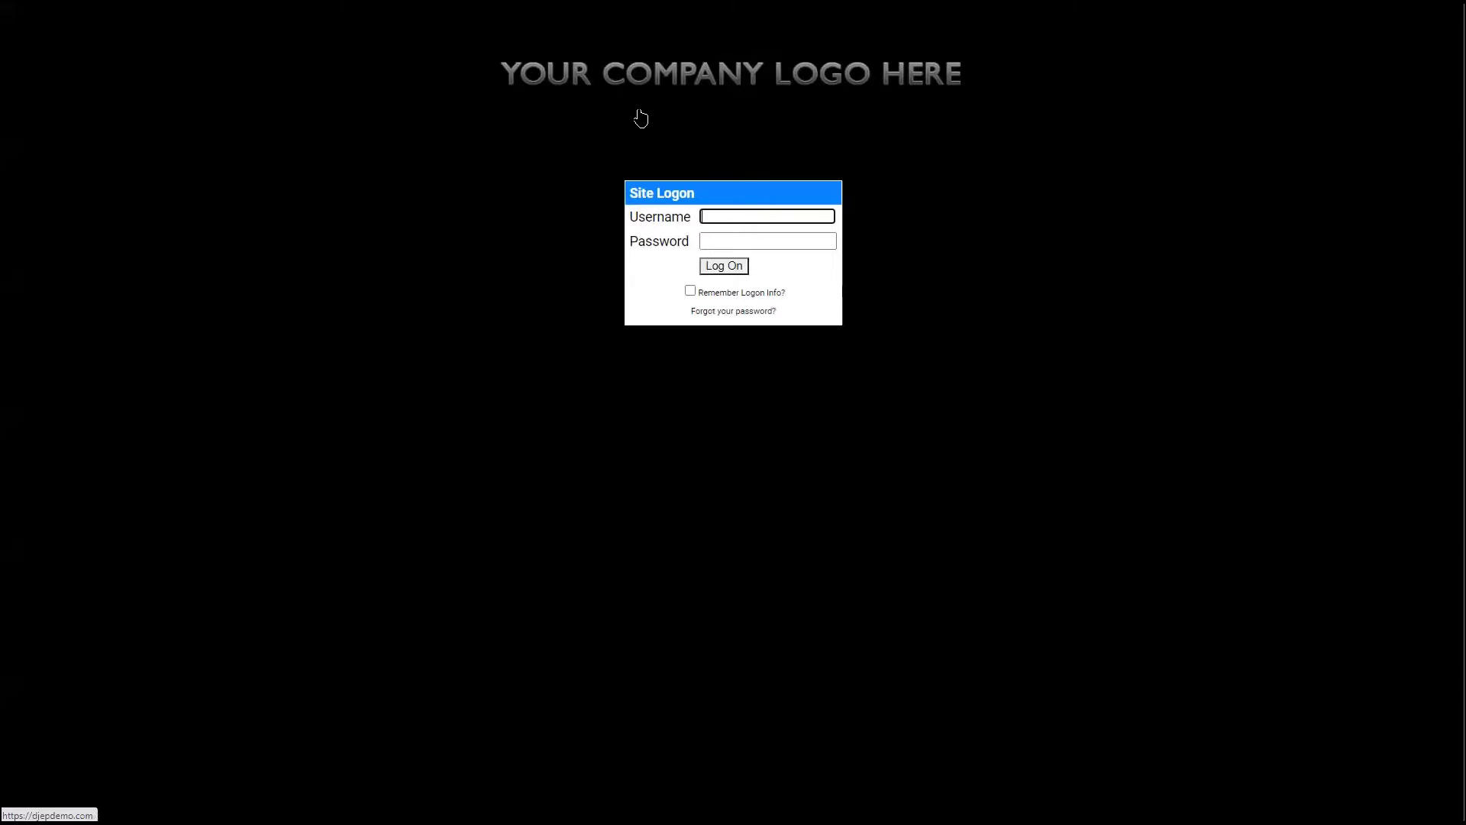
{"action": "type", "text": "djepfletcher"}
{"action": "key", "text": "Tab"}
{"action": "type", "text": "•"}
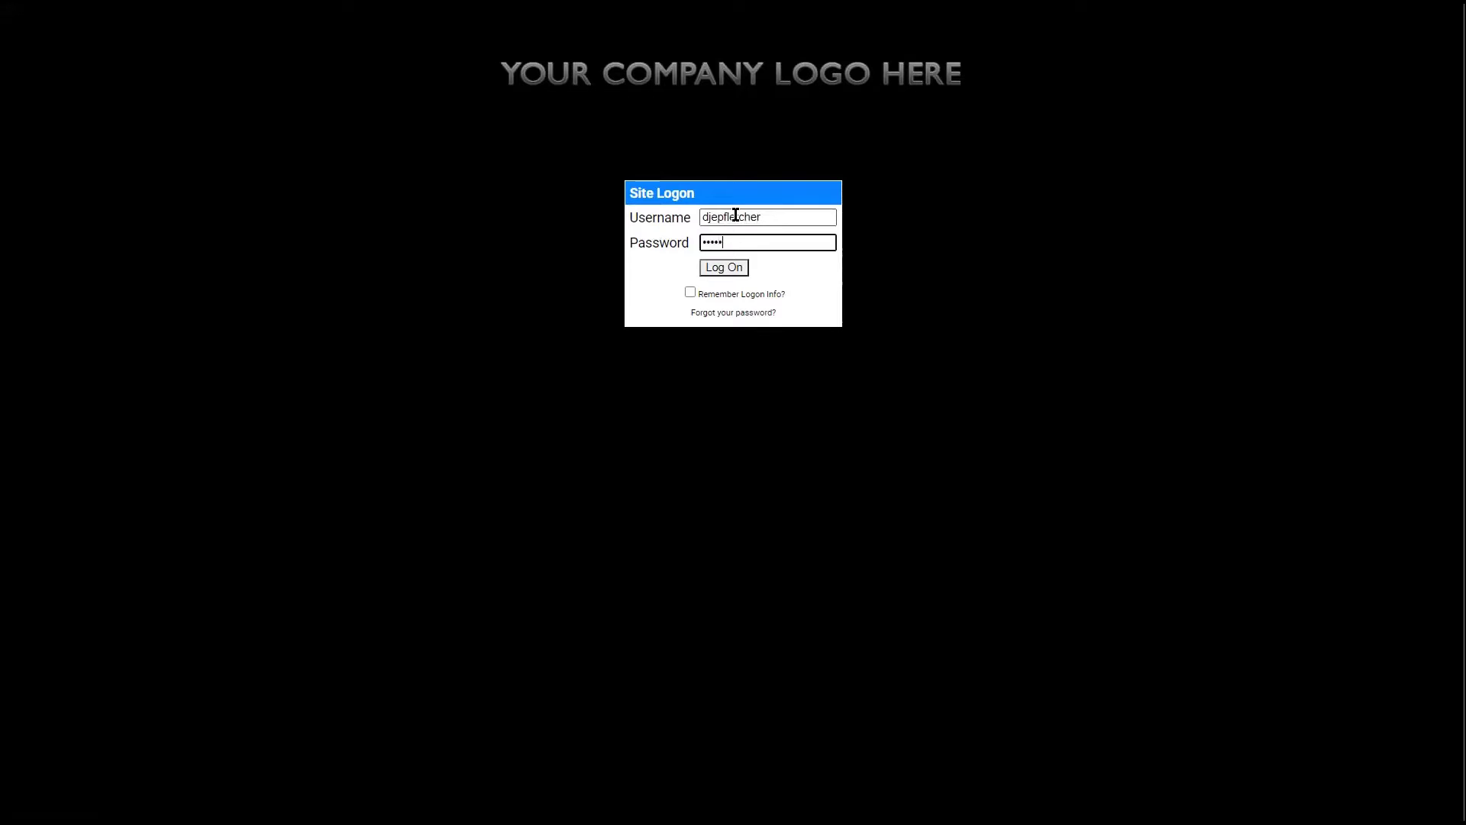
{"action": "type", "text": "•••"}
{"action": "key", "text": "Return"}
{"action": "double_click", "coordinate": [735, 214]}
{"action": "key", "text": "BackSpace"}
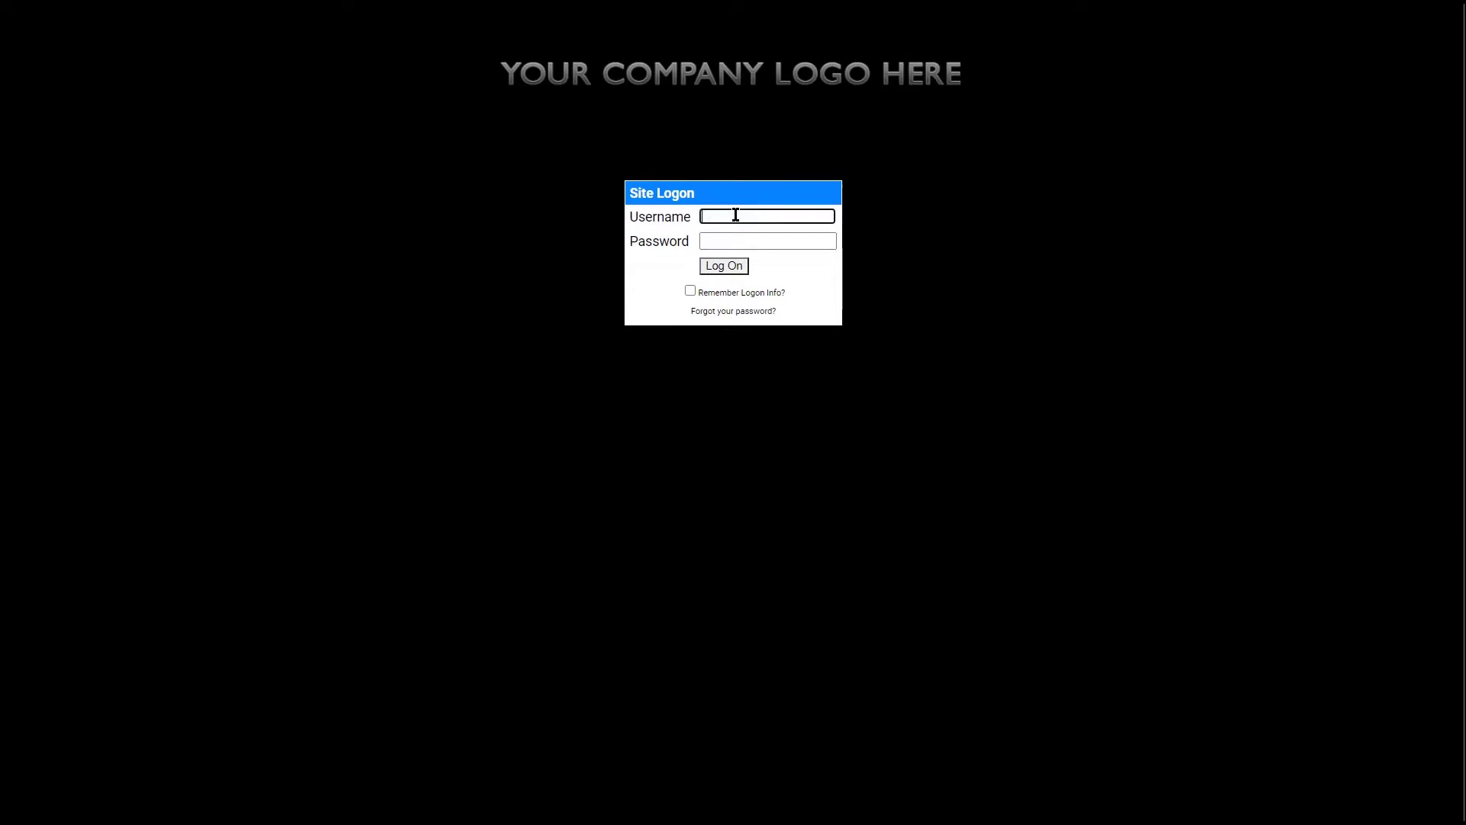
{"action": "type", "text": "djepdemo"}
{"action": "key", "text": "Tab"}
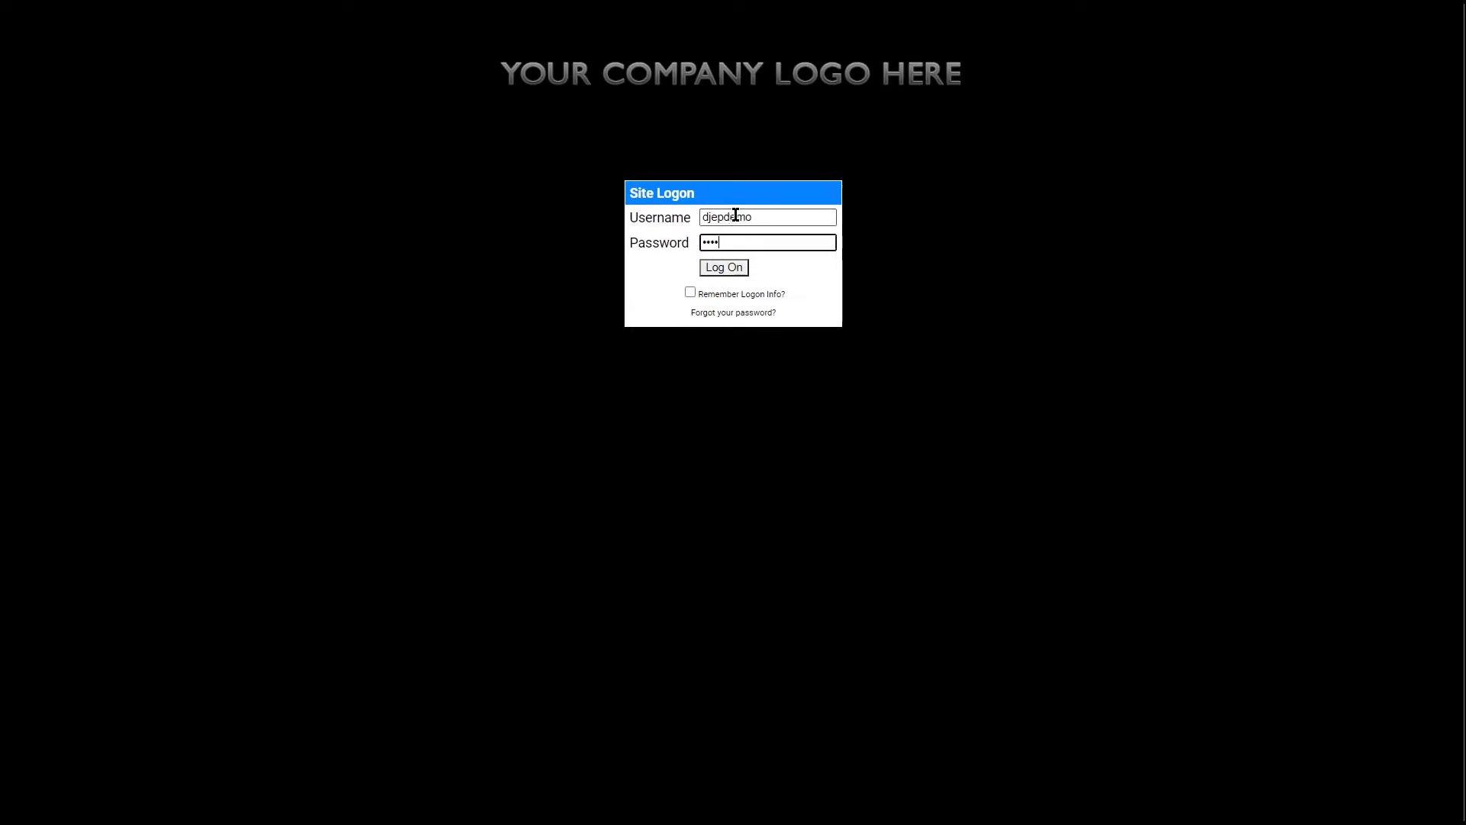
{"action": "type", "text": "••••••••"}
{"action": "key", "text": "Return"}
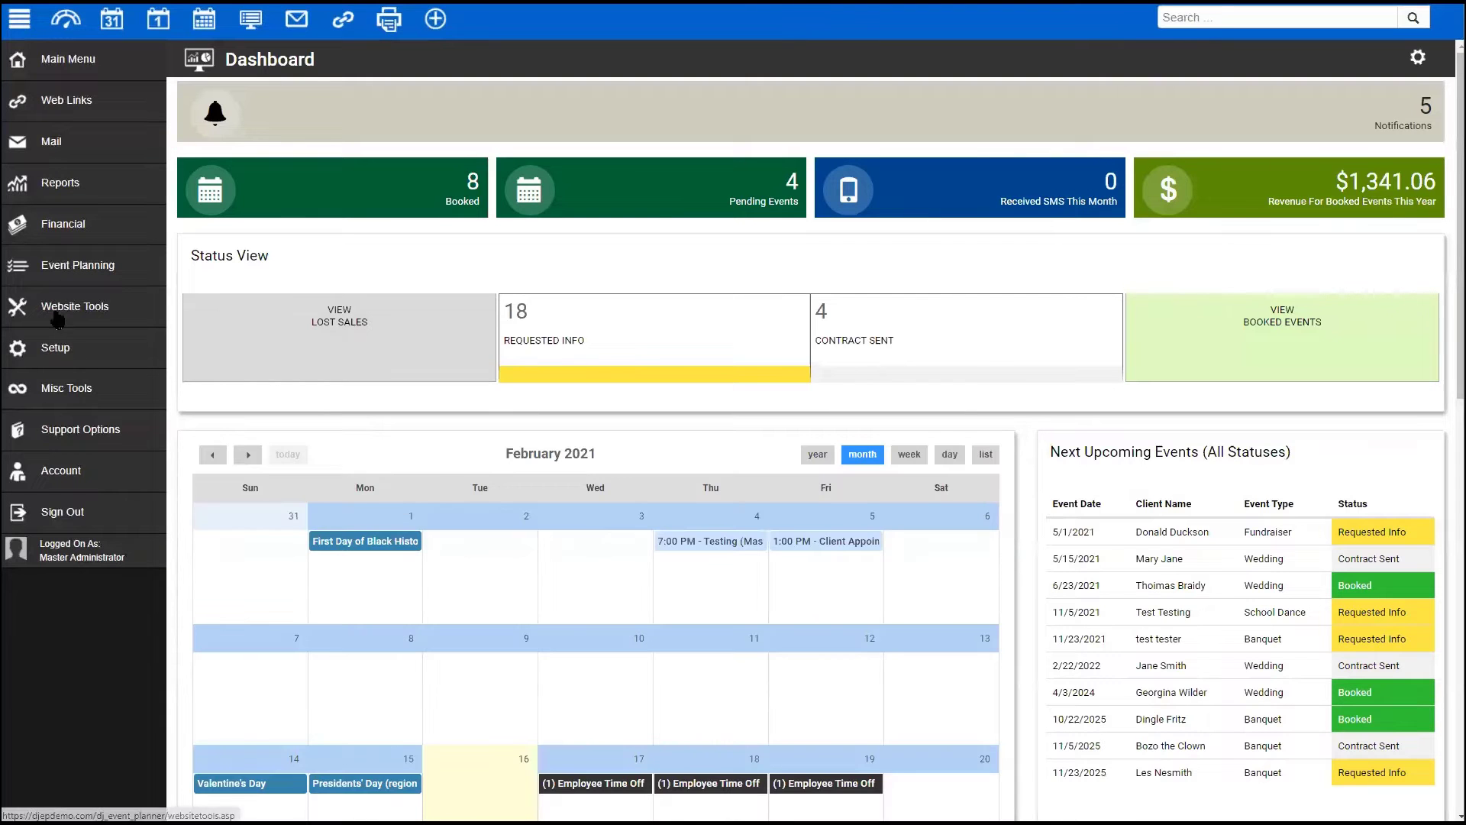
- Open the Time Off Report from Reports > Employee Reports
{"action": "left_click", "coordinate": [260, 27]}
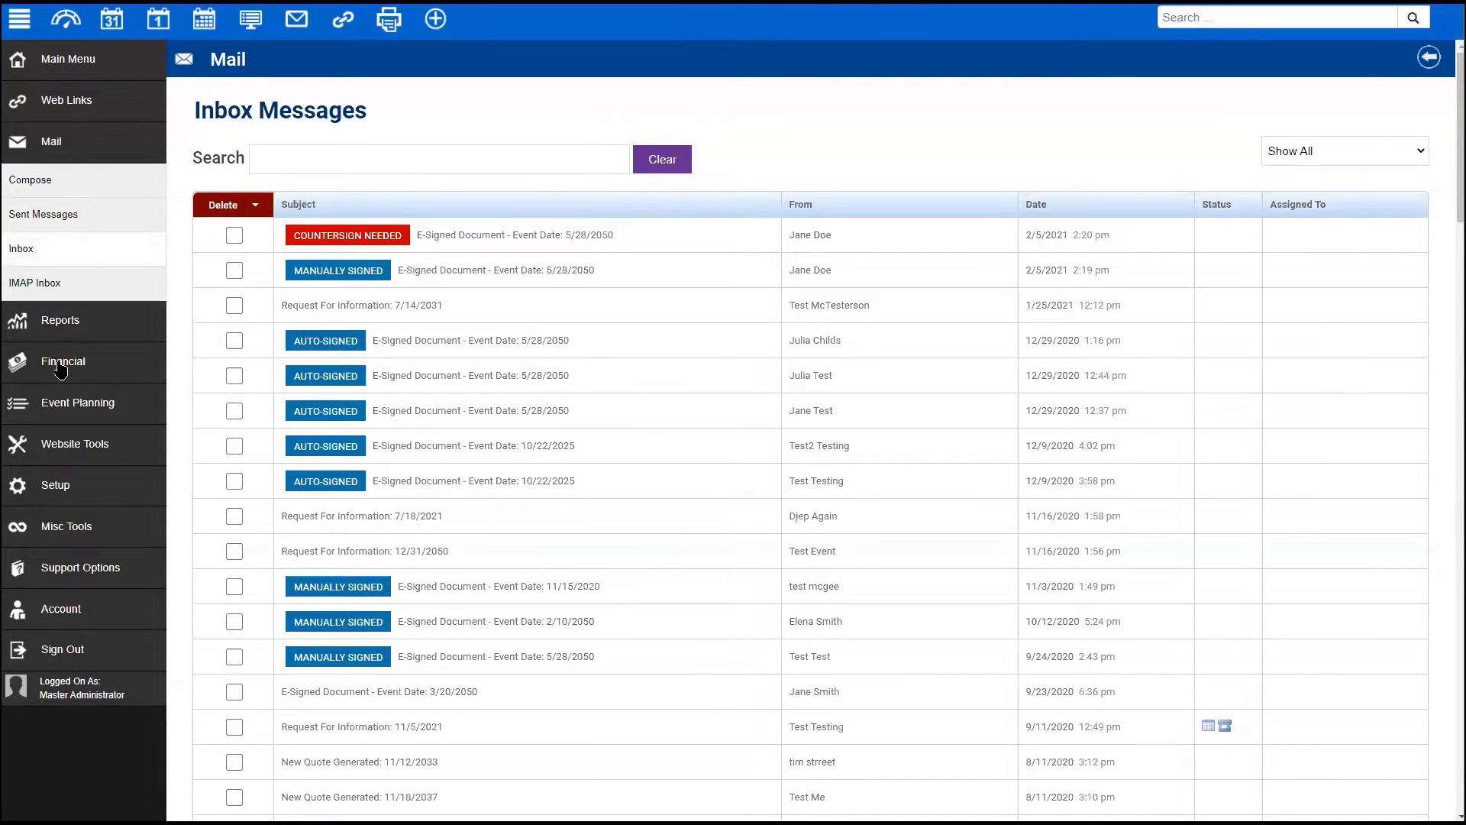
{"action": "left_click", "coordinate": [61, 319]}
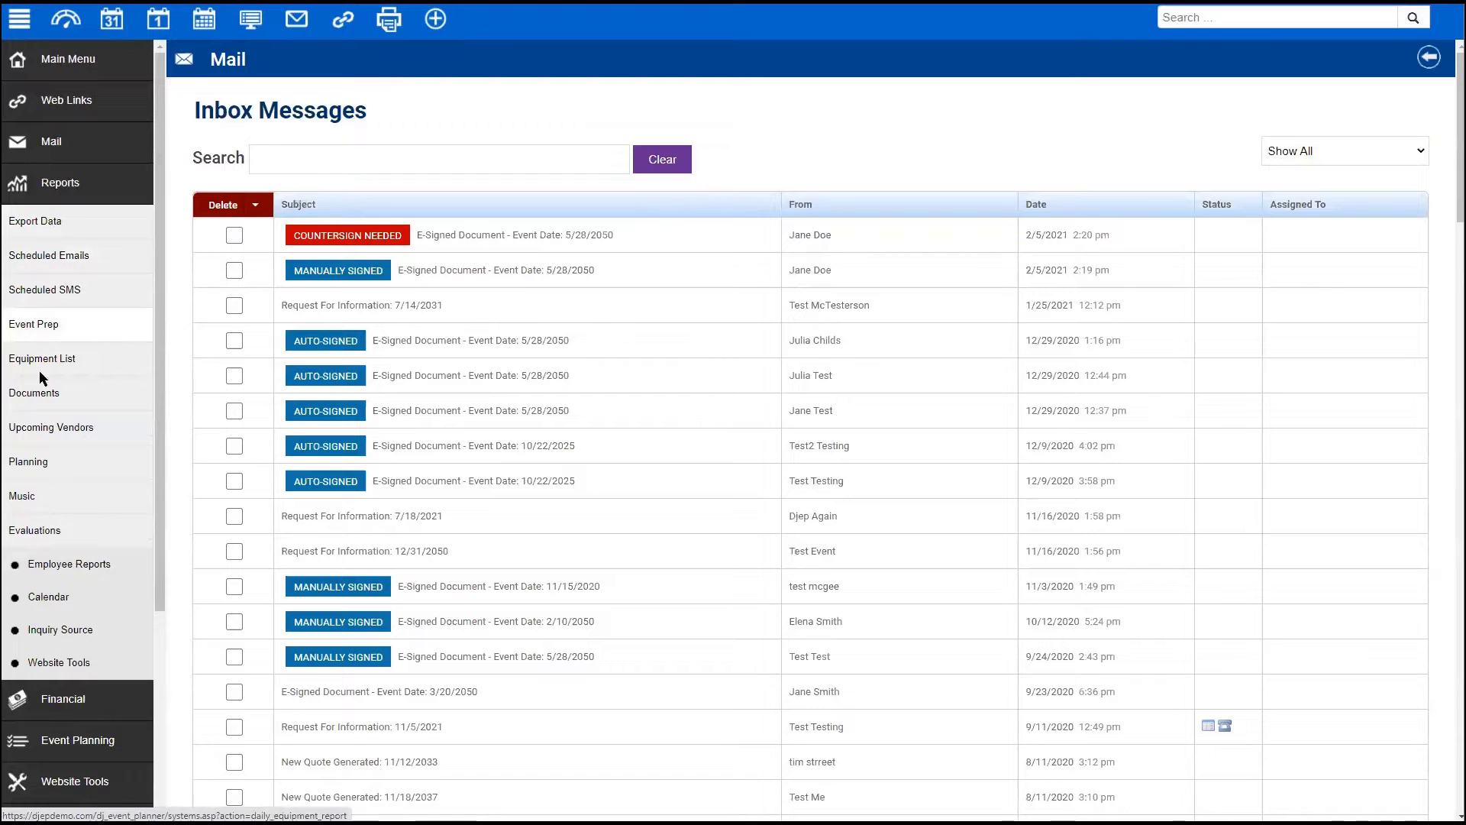
{"action": "left_click", "coordinate": [46, 565]}
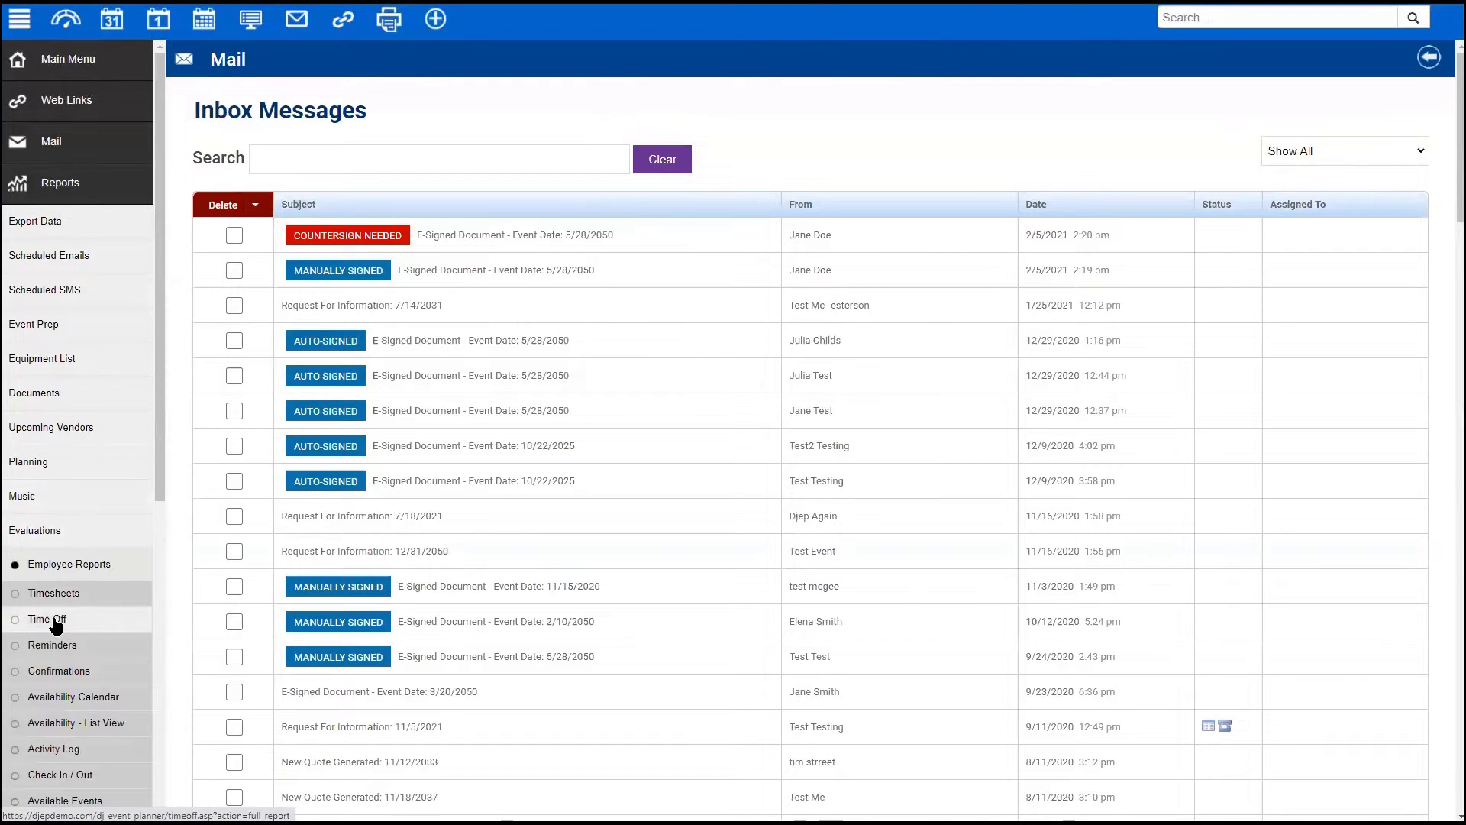
{"action": "left_click", "coordinate": [42, 615]}
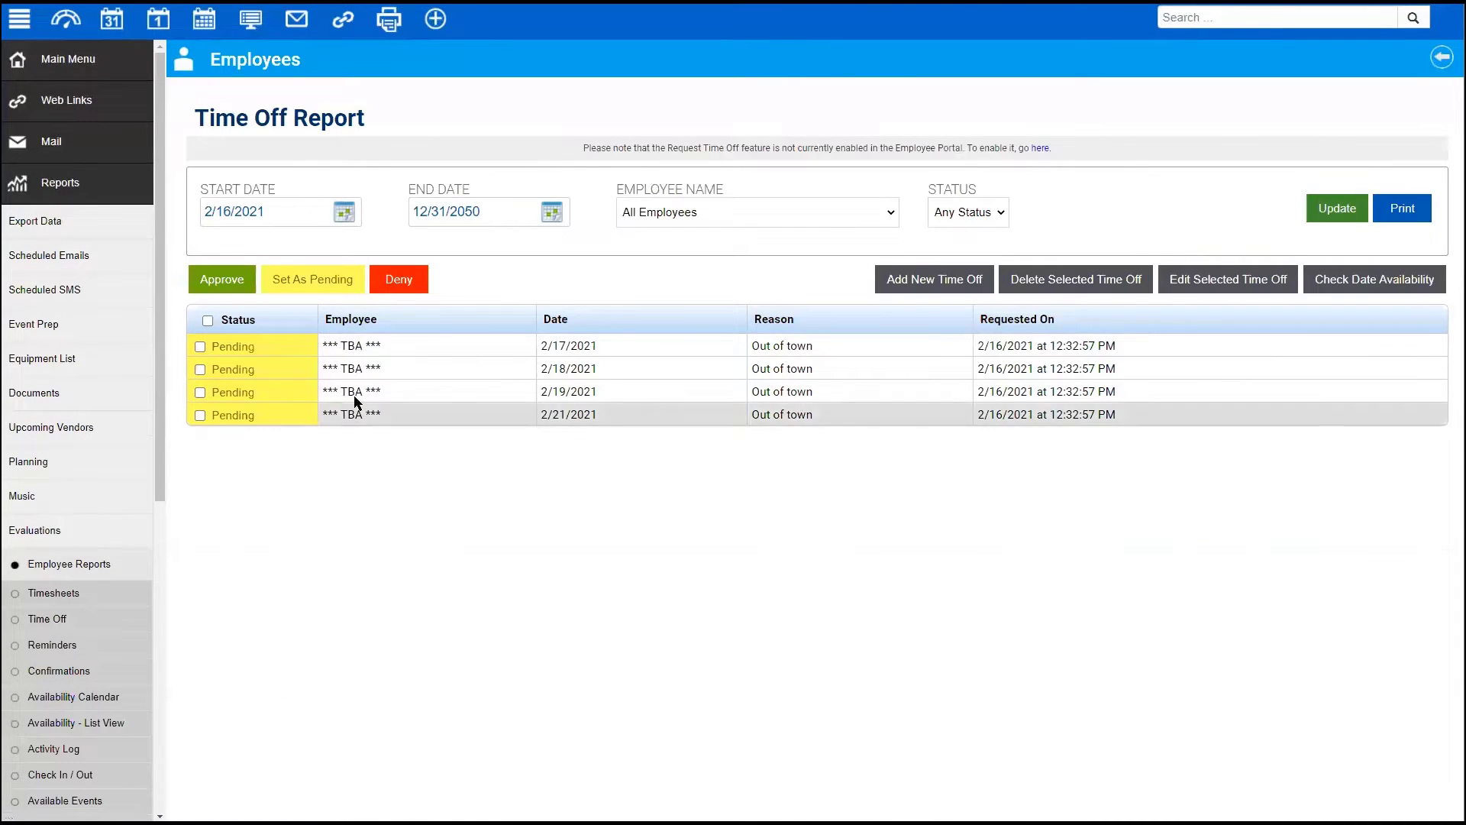
- Open the *** TBA *** employee's full profile on its Time Off tab
{"action": "left_click", "coordinate": [76, 63]}
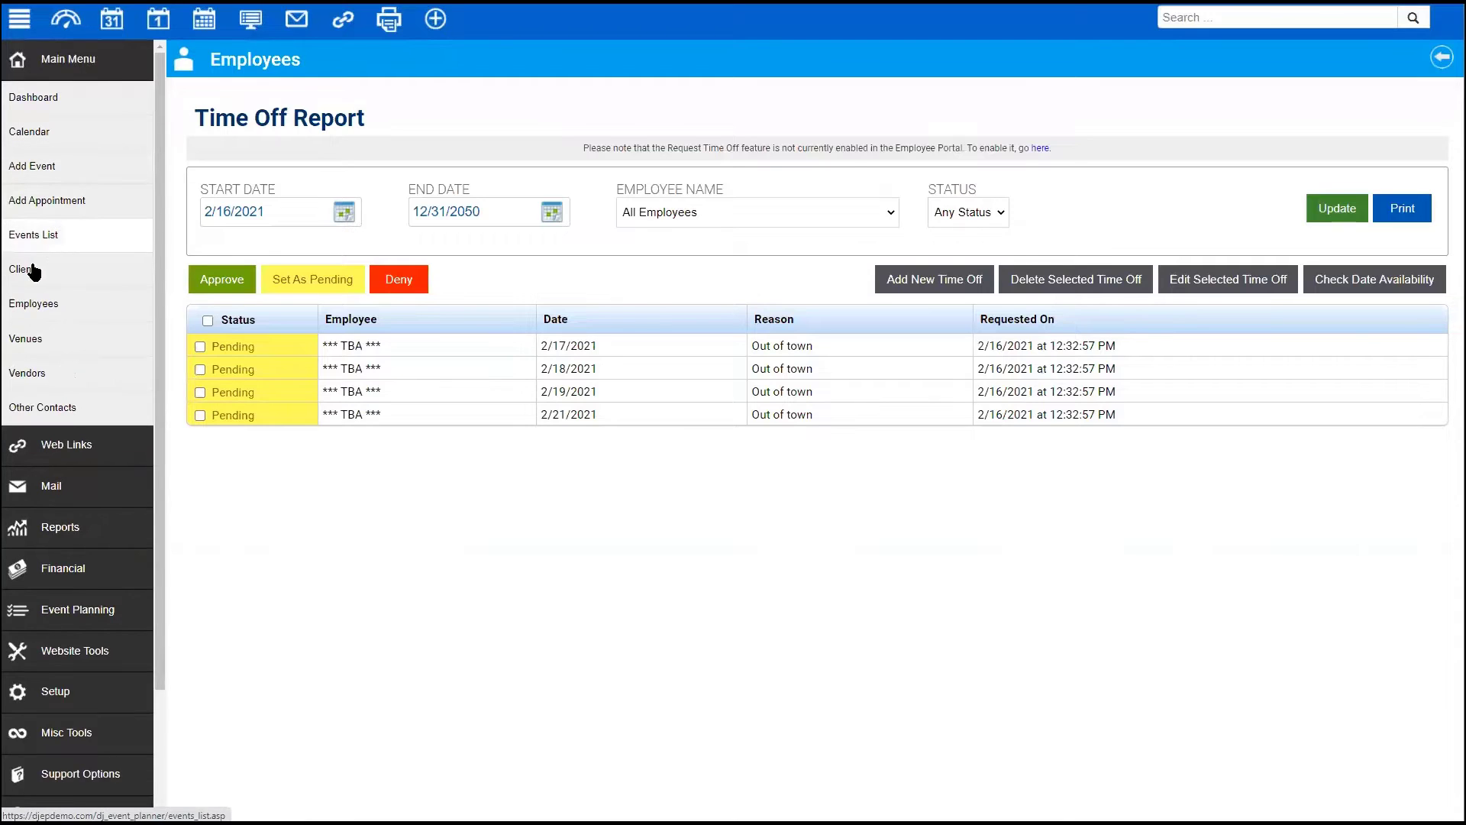
{"action": "left_click", "coordinate": [30, 306]}
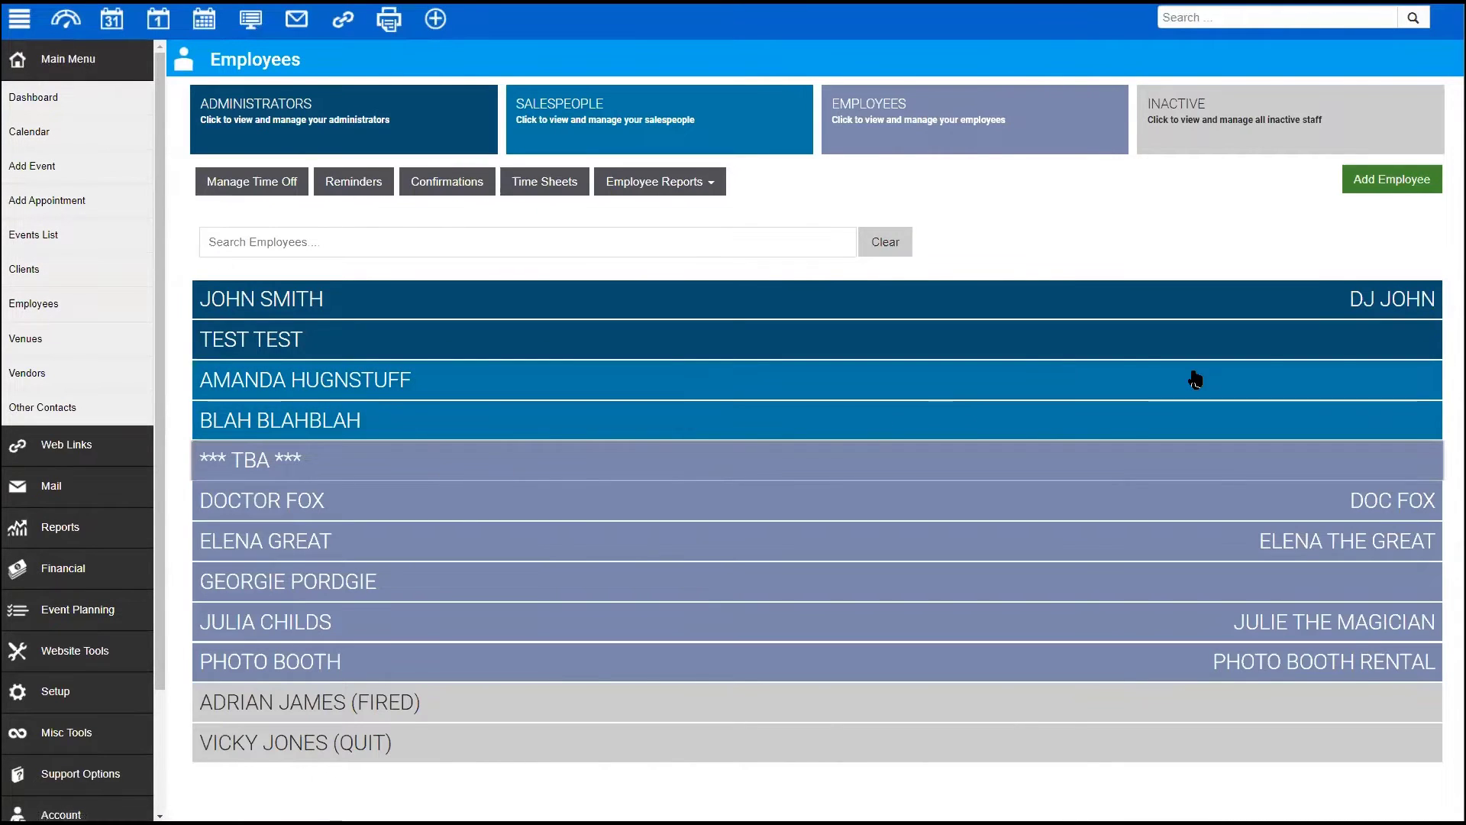
{"action": "left_click", "coordinate": [1373, 456]}
{"action": "left_click", "coordinate": [1381, 504]}
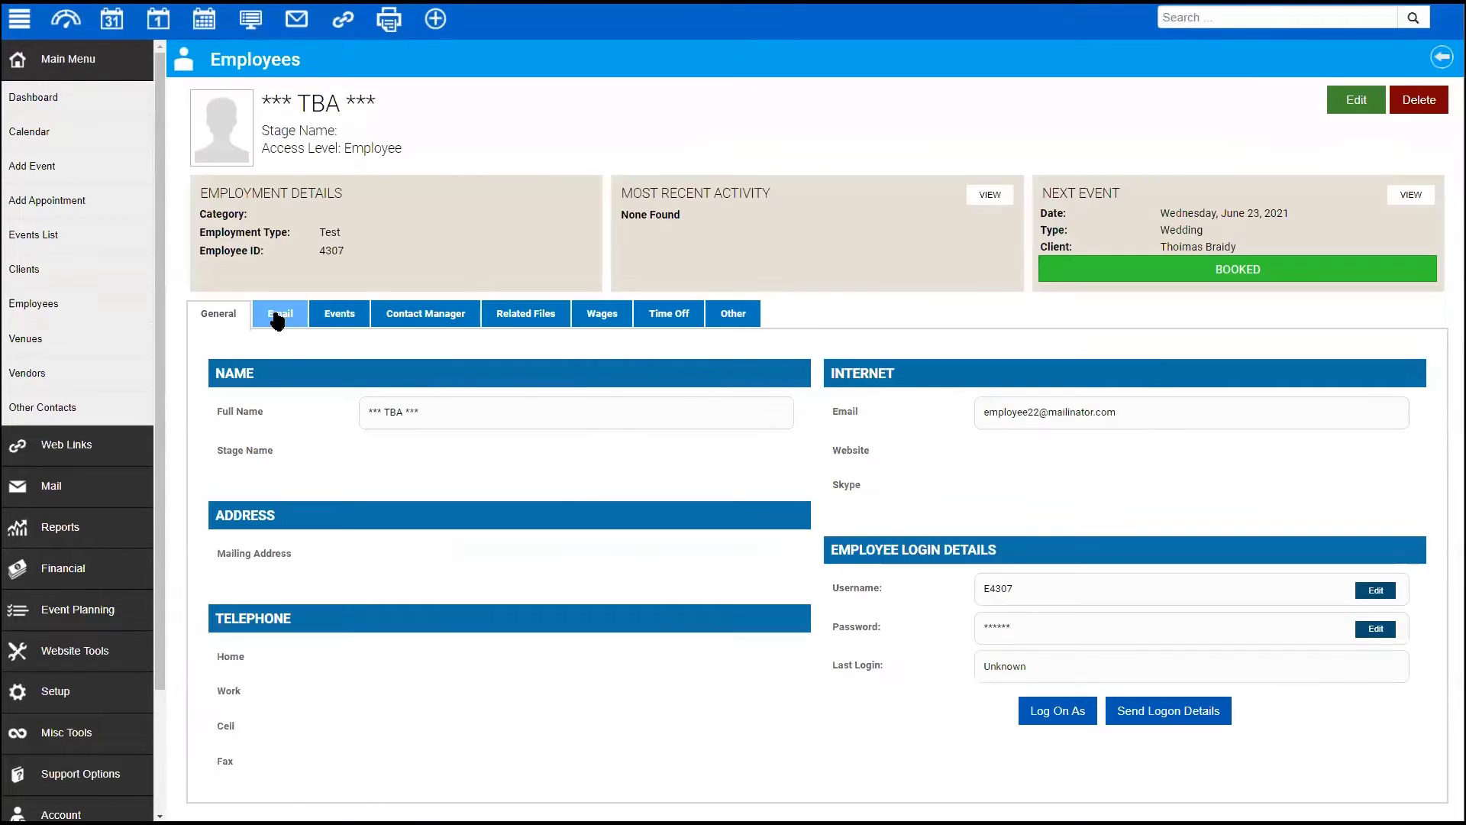
{"action": "left_click", "coordinate": [340, 315]}
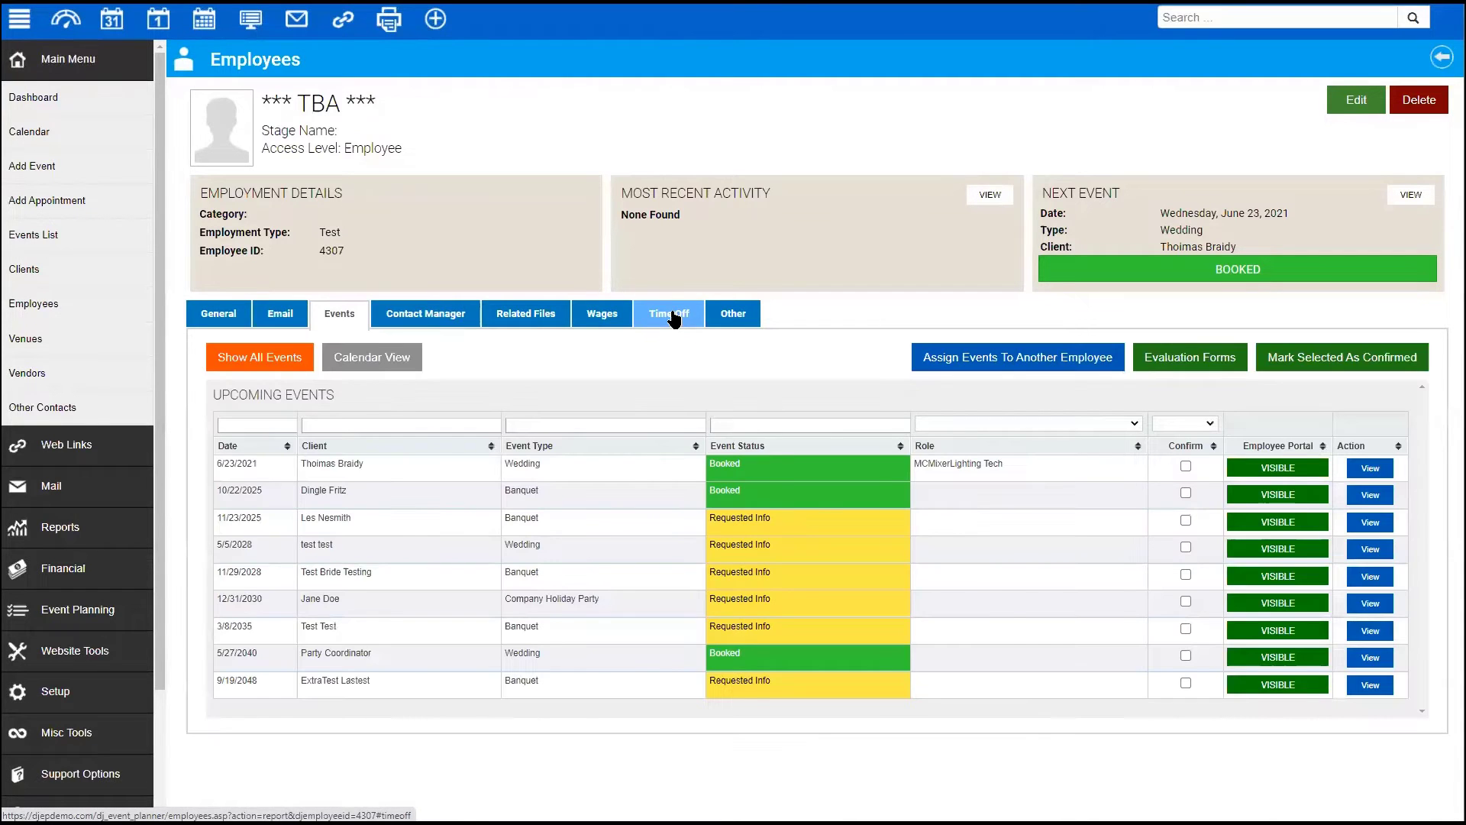
{"action": "left_click", "coordinate": [670, 314]}
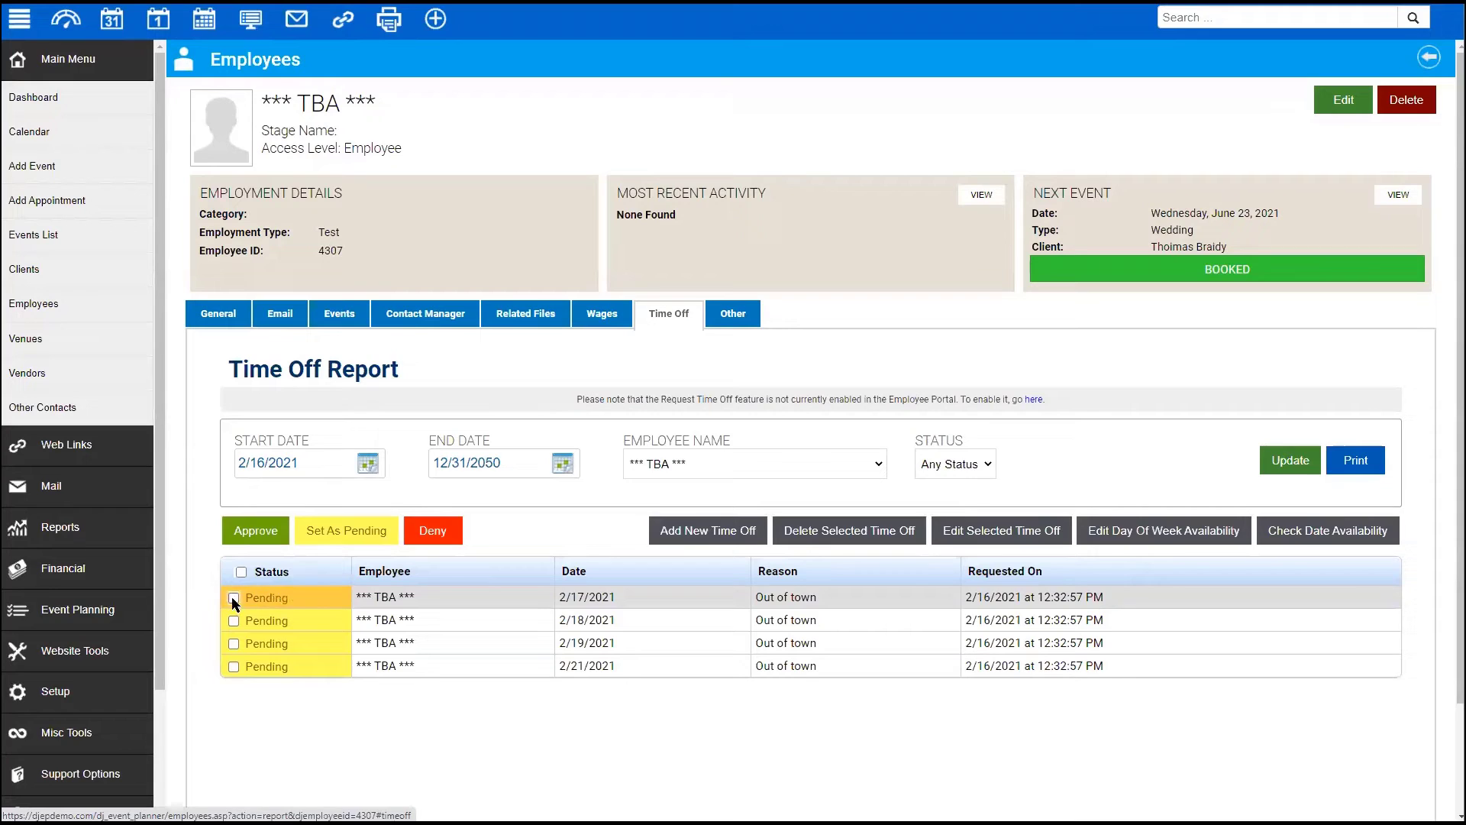
- Select all four February 2021 time-off requests and approve them
{"action": "left_click", "coordinate": [241, 573]}
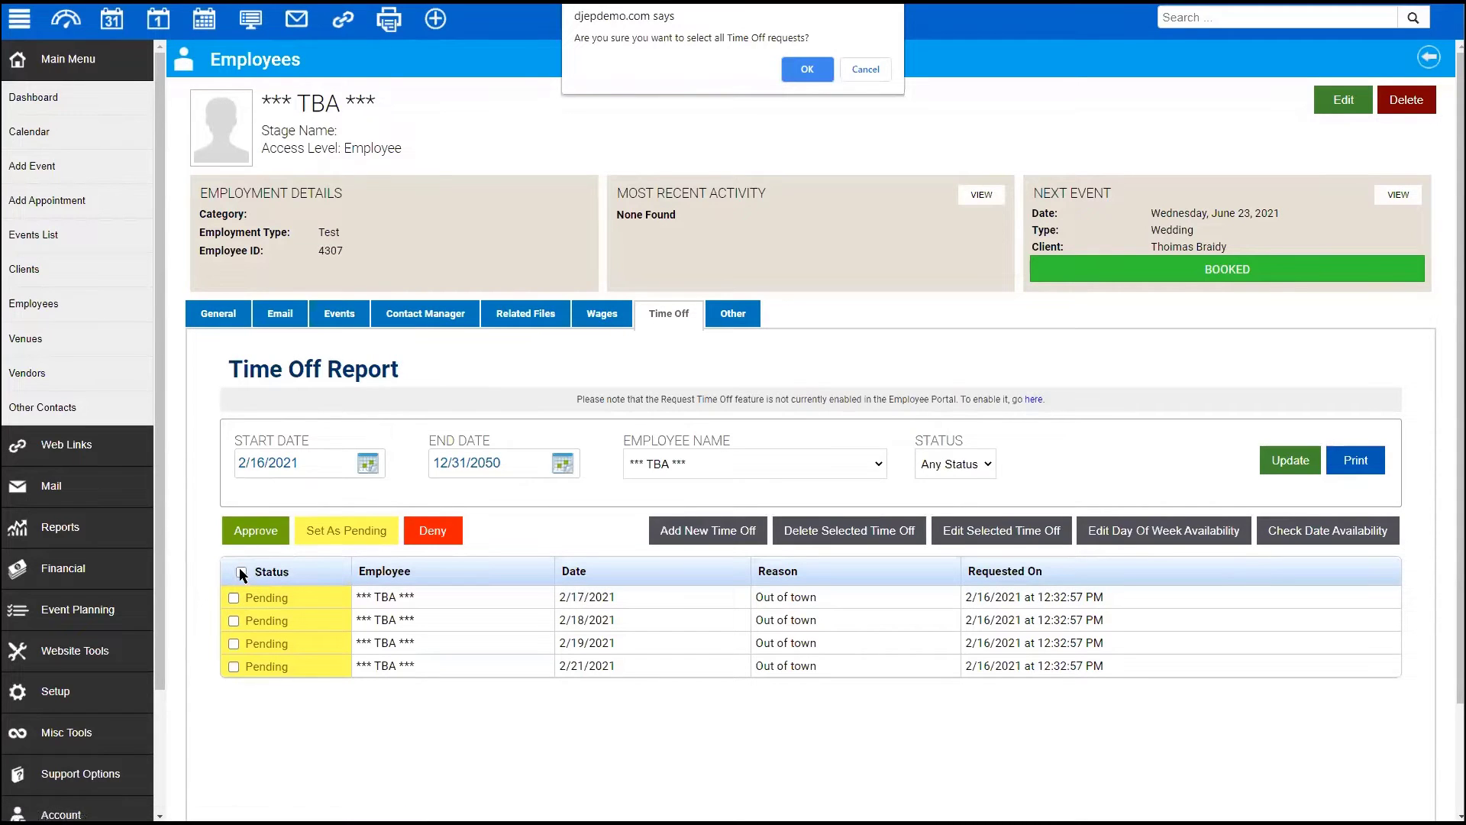
{"action": "left_click", "coordinate": [805, 69]}
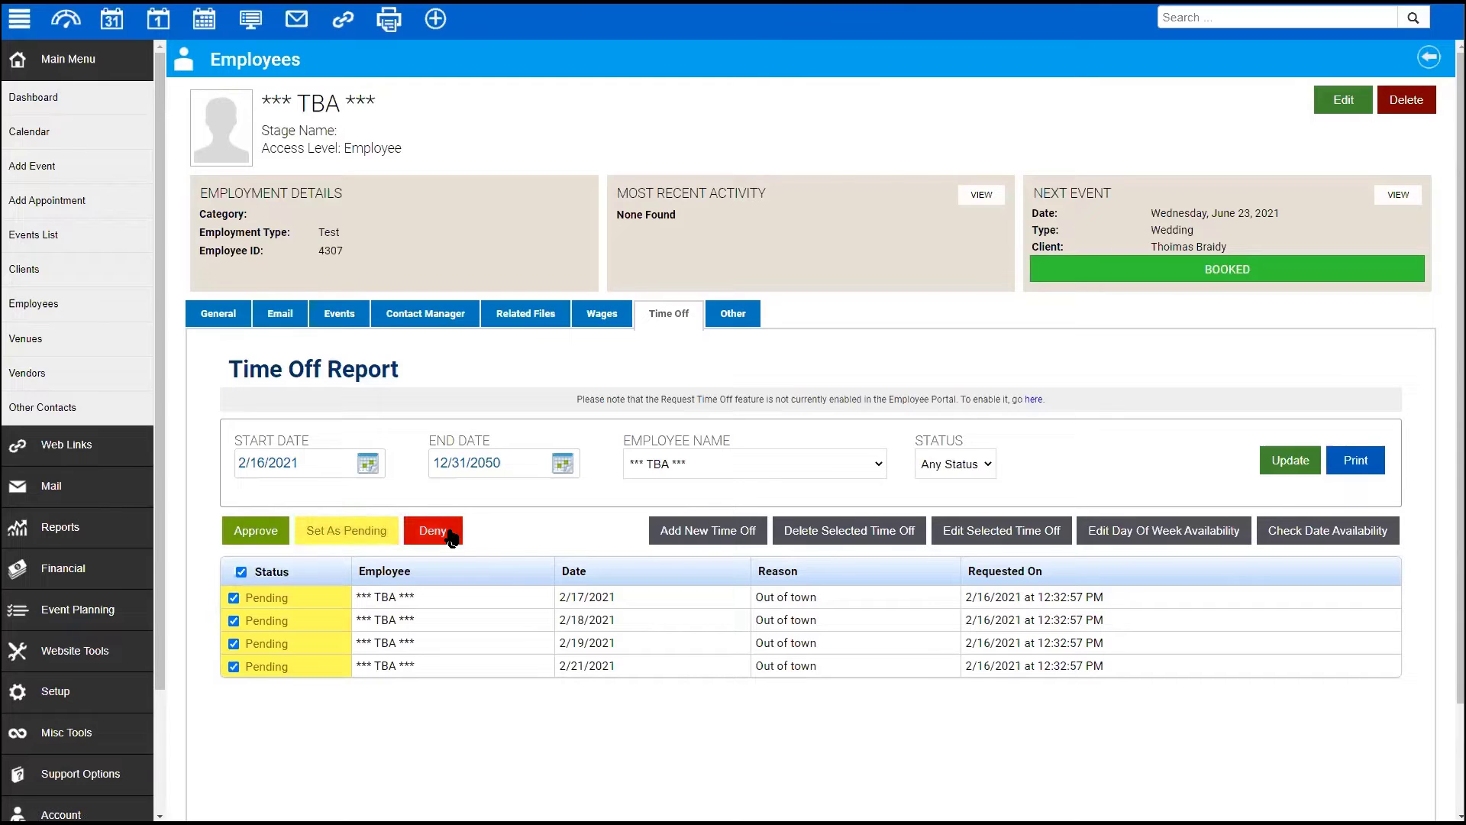
{"action": "left_click", "coordinate": [255, 532]}
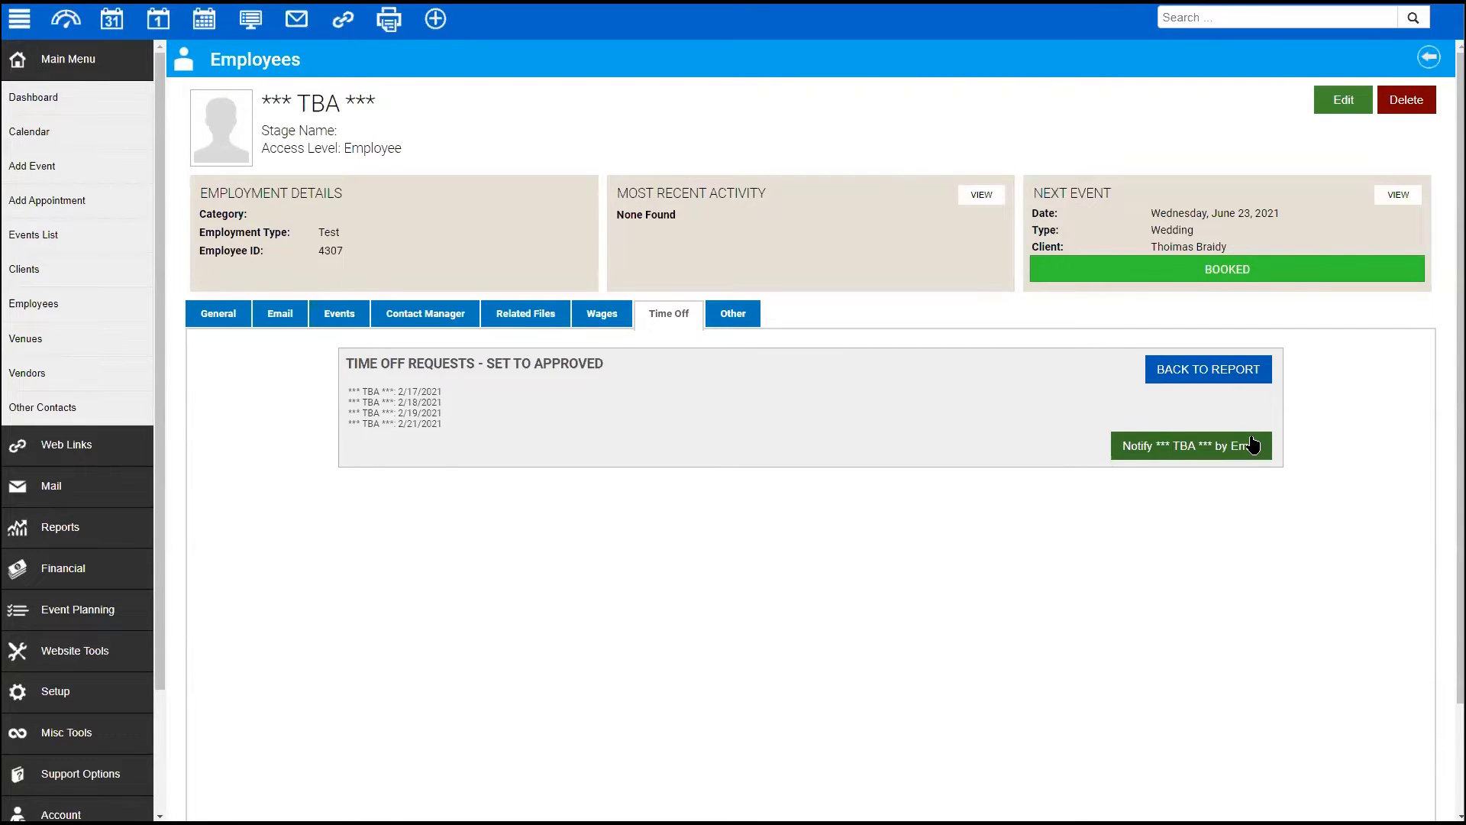
- Return to the Time Off Report and select all four of the TBA employee's requests
{"action": "left_click", "coordinate": [1252, 370]}
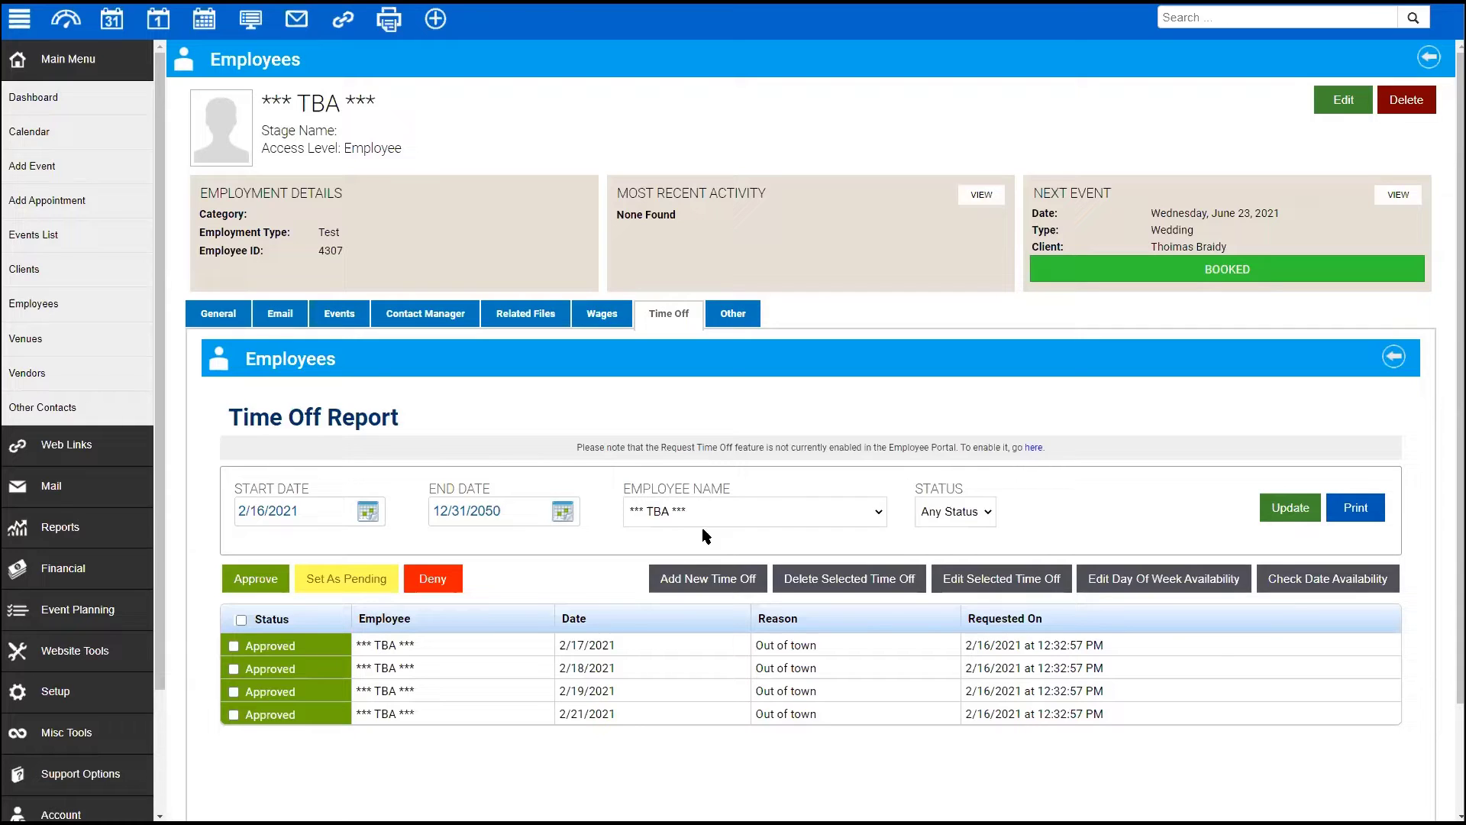
{"action": "left_click", "coordinate": [998, 578]}
{"action": "left_click", "coordinate": [1352, 490]}
{"action": "left_click", "coordinate": [241, 620]}
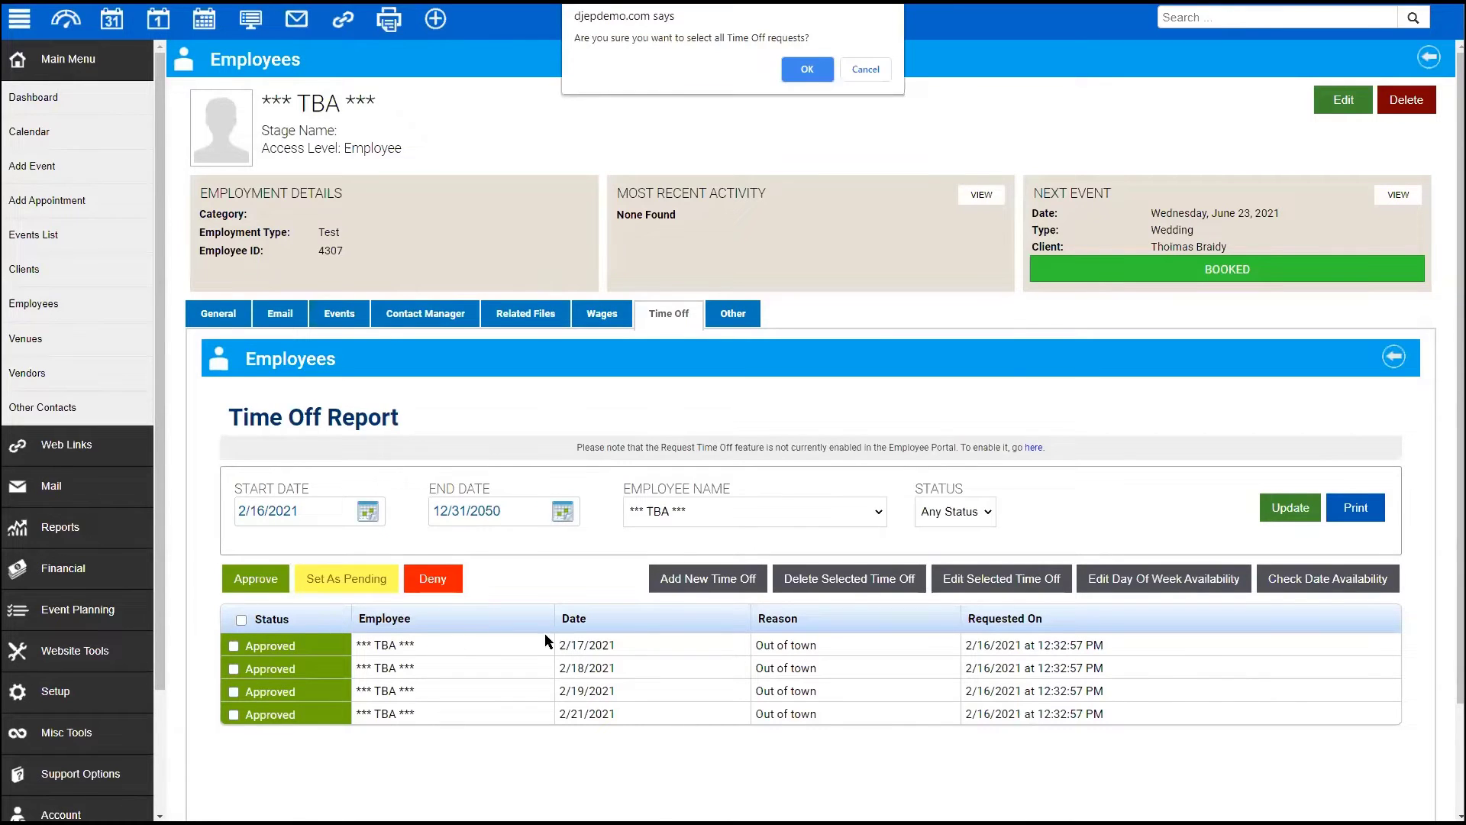
{"action": "left_click", "coordinate": [808, 73]}
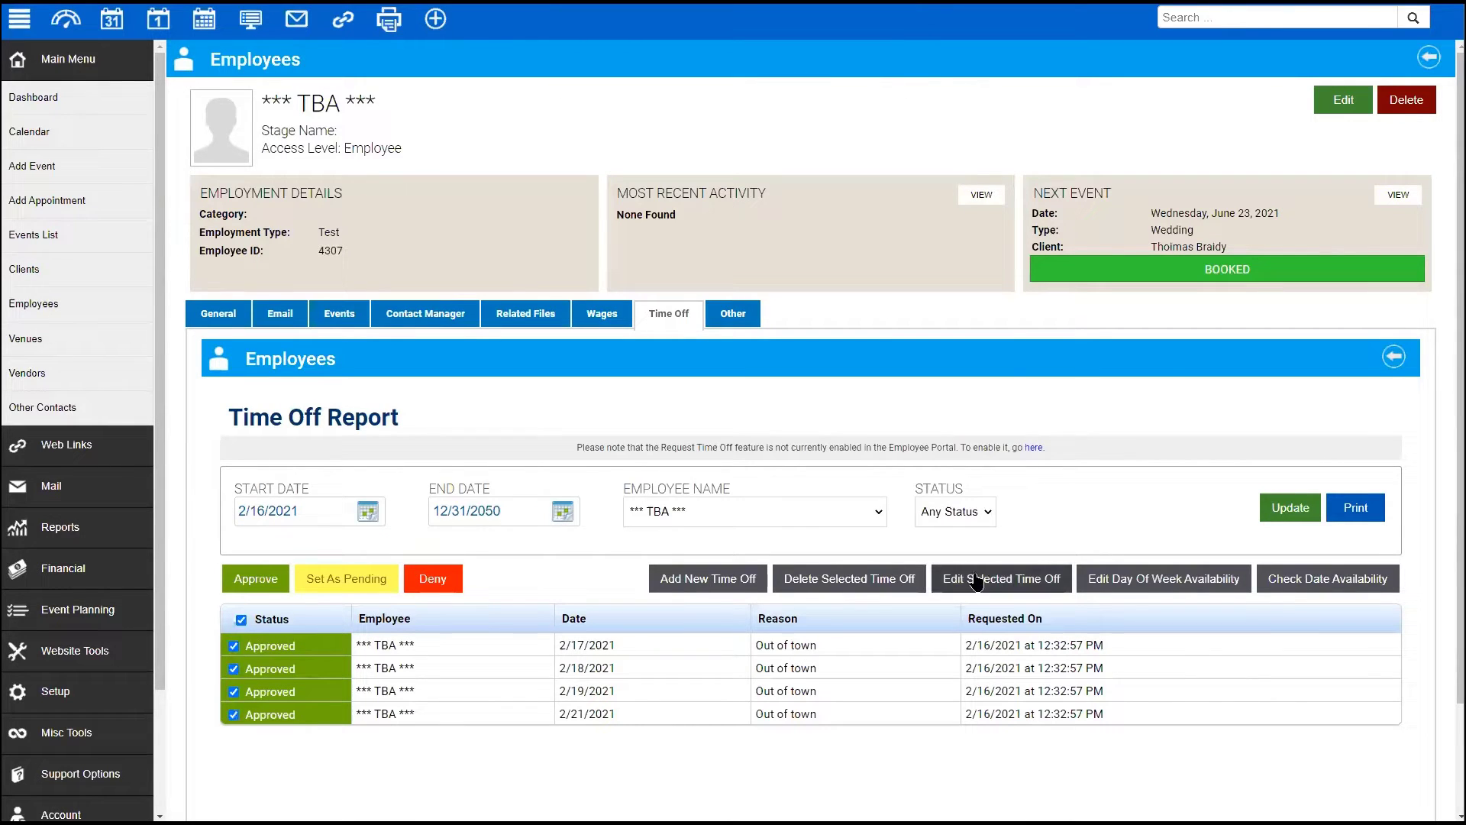
- Set the four selected requests' status to Denied, save, and reselect all rows
{"action": "left_click", "coordinate": [972, 581]}
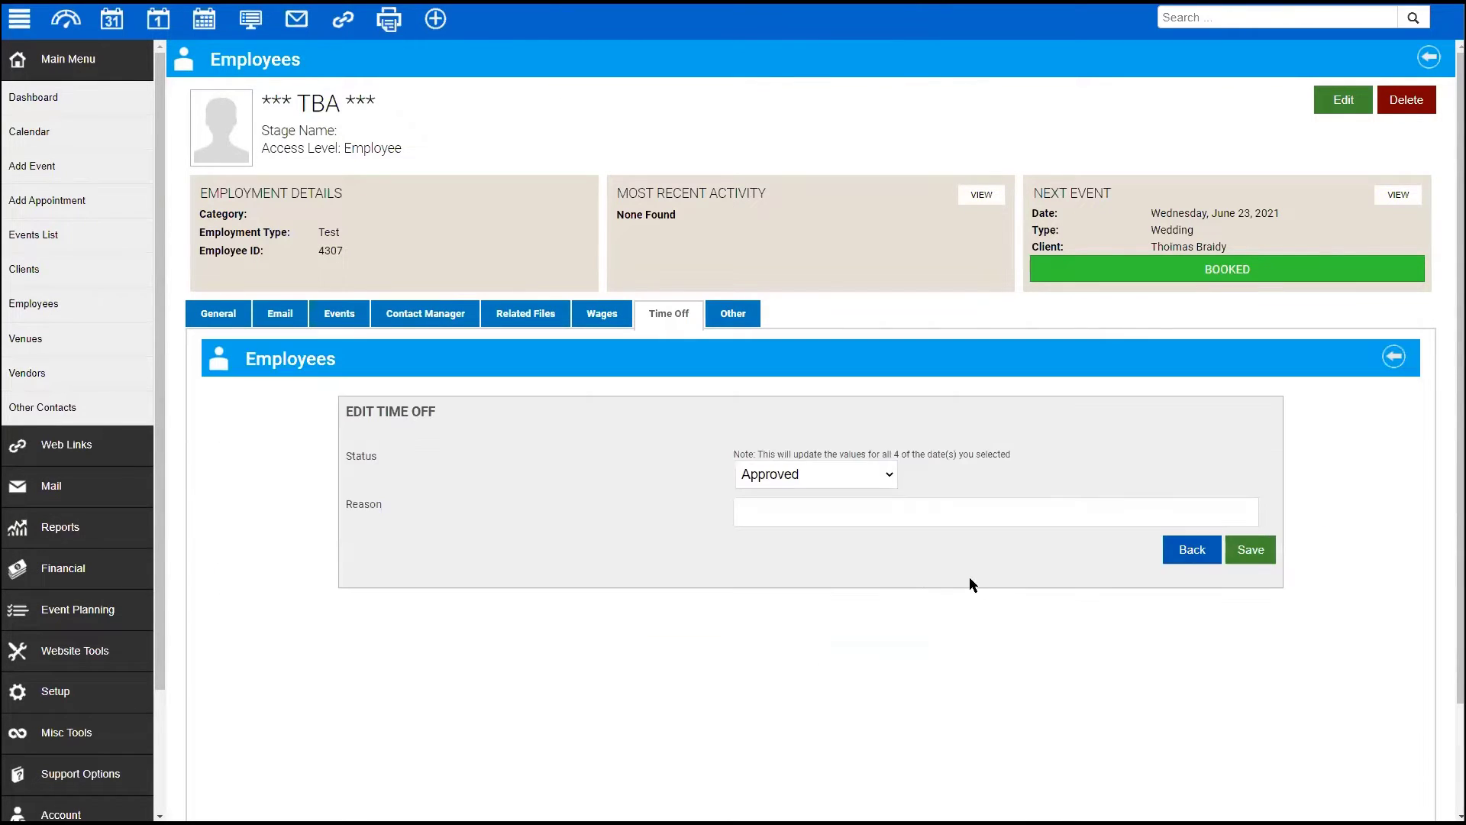
{"action": "left_click", "coordinate": [877, 474]}
{"action": "left_click", "coordinate": [831, 530]}
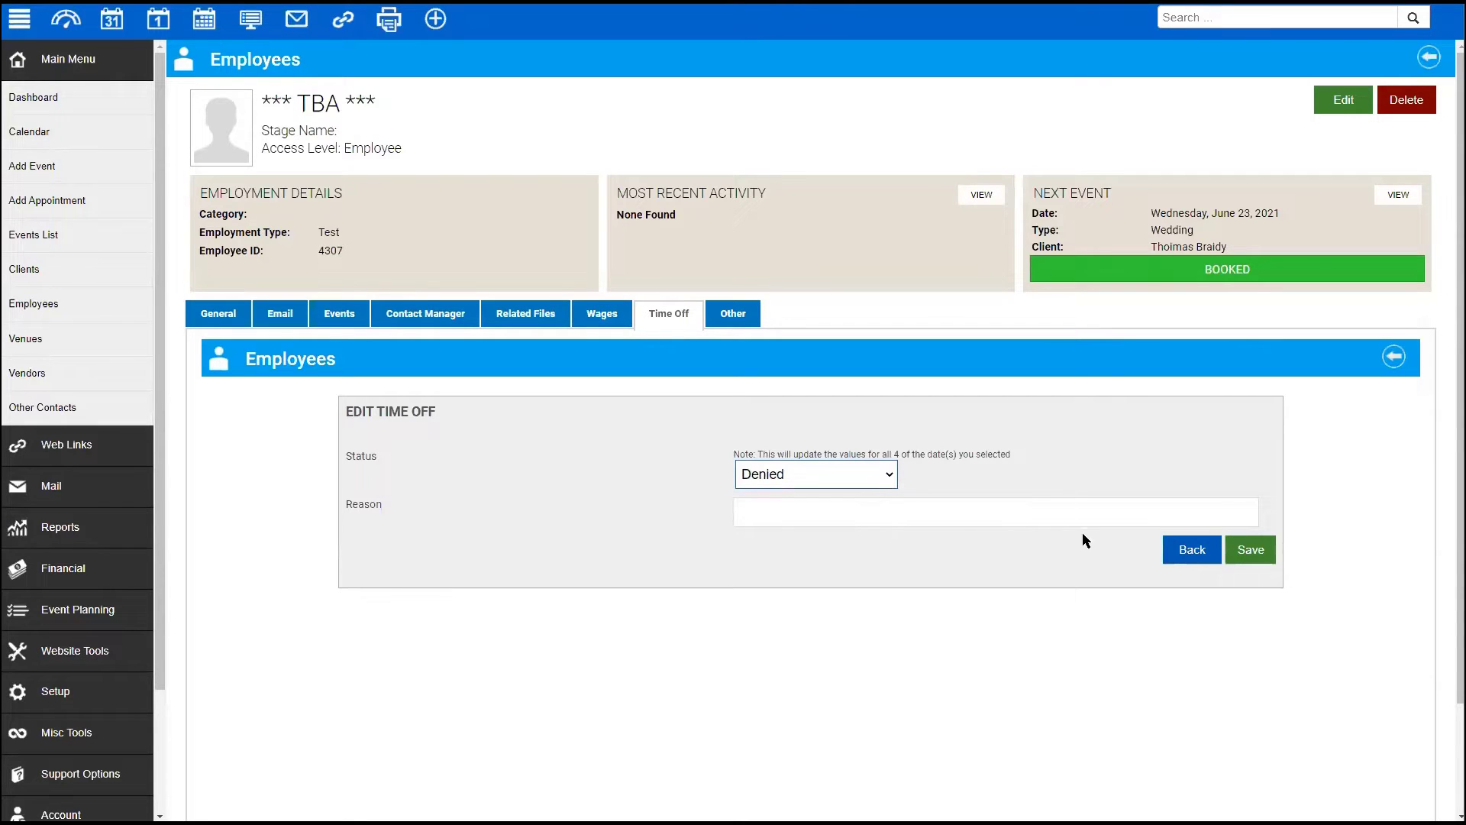
{"action": "left_click", "coordinate": [1260, 551]}
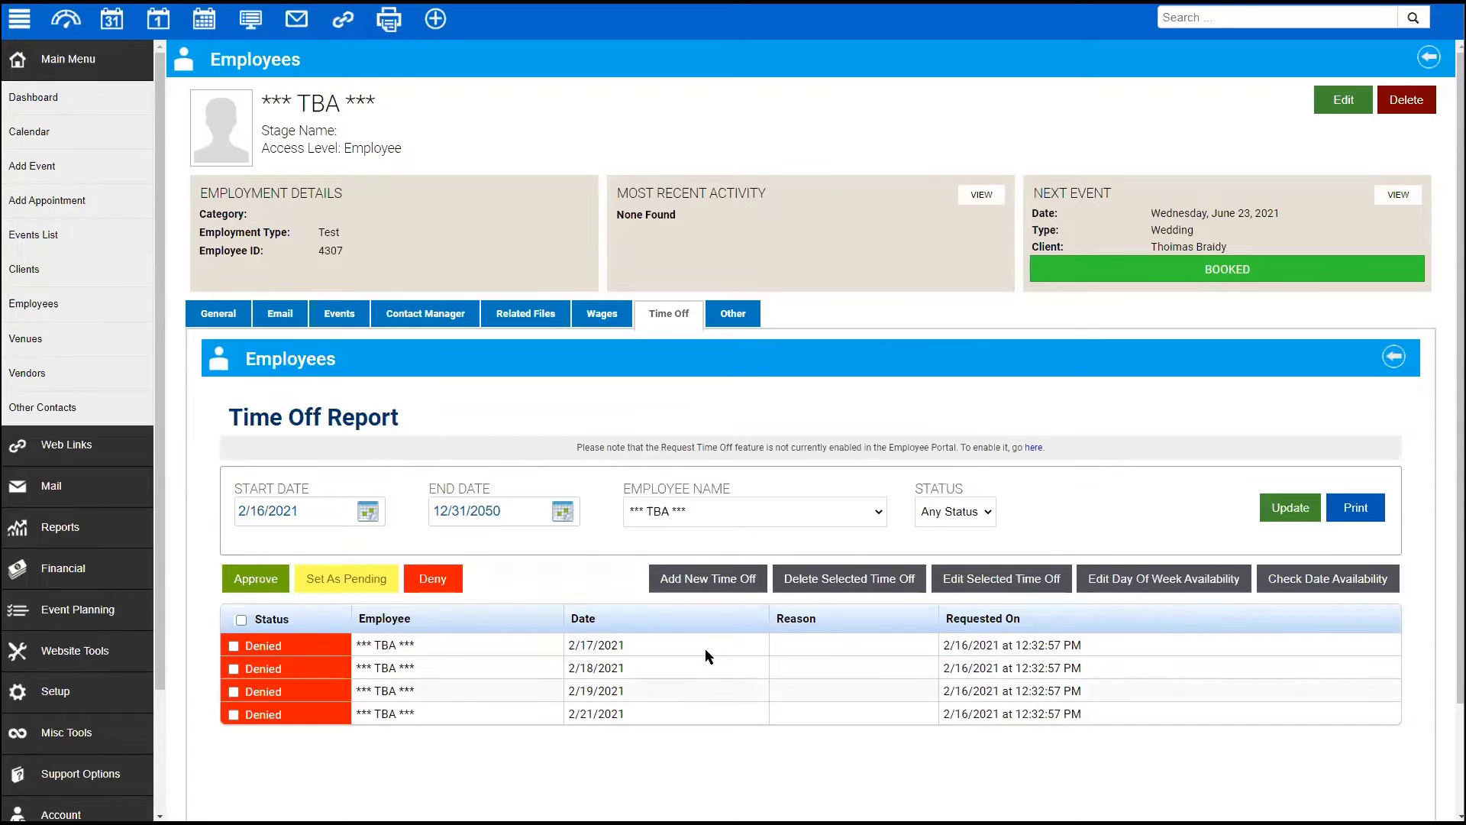
{"action": "left_click", "coordinate": [242, 619]}
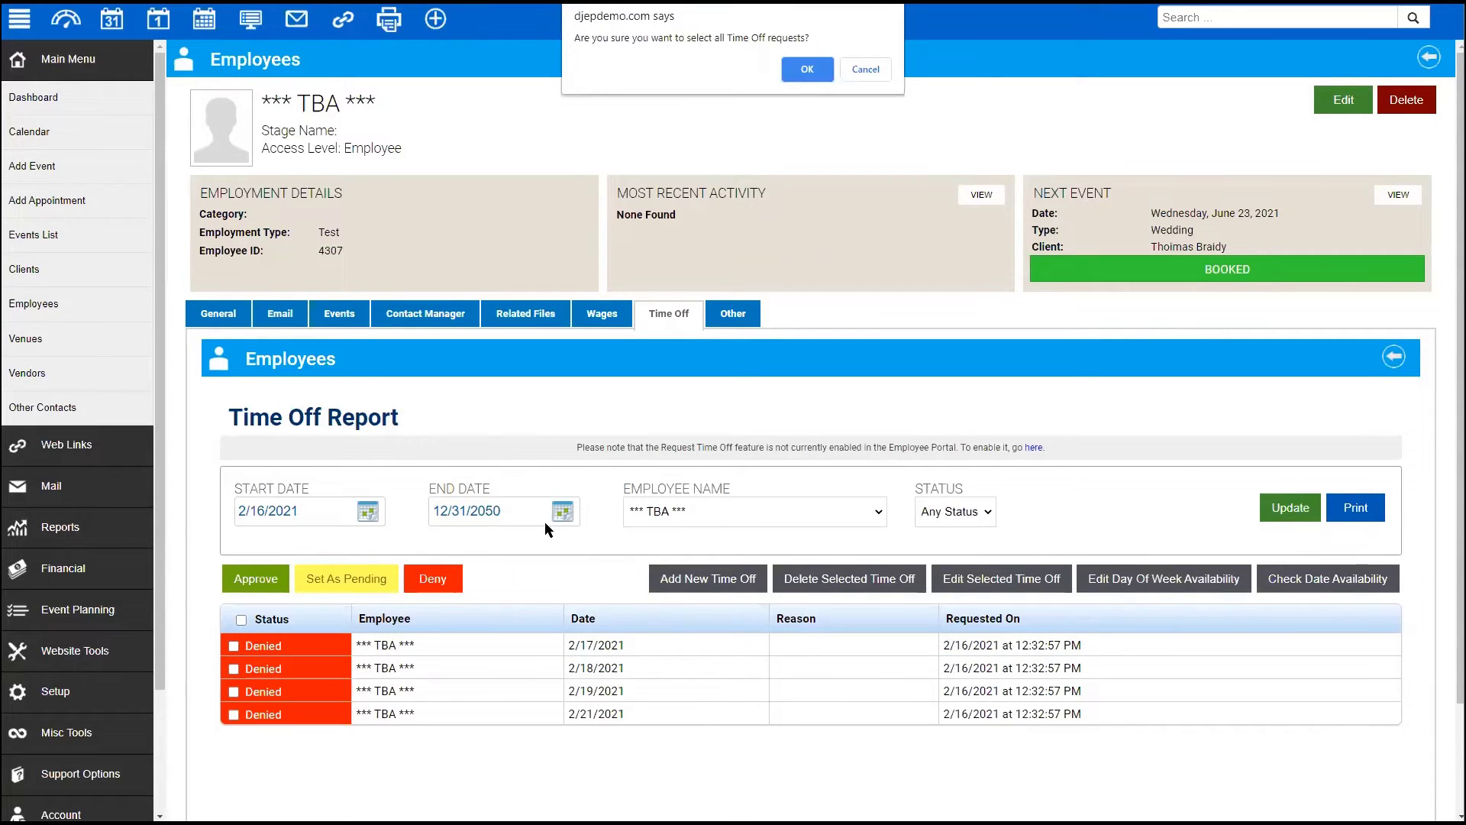
{"action": "left_click", "coordinate": [807, 68]}
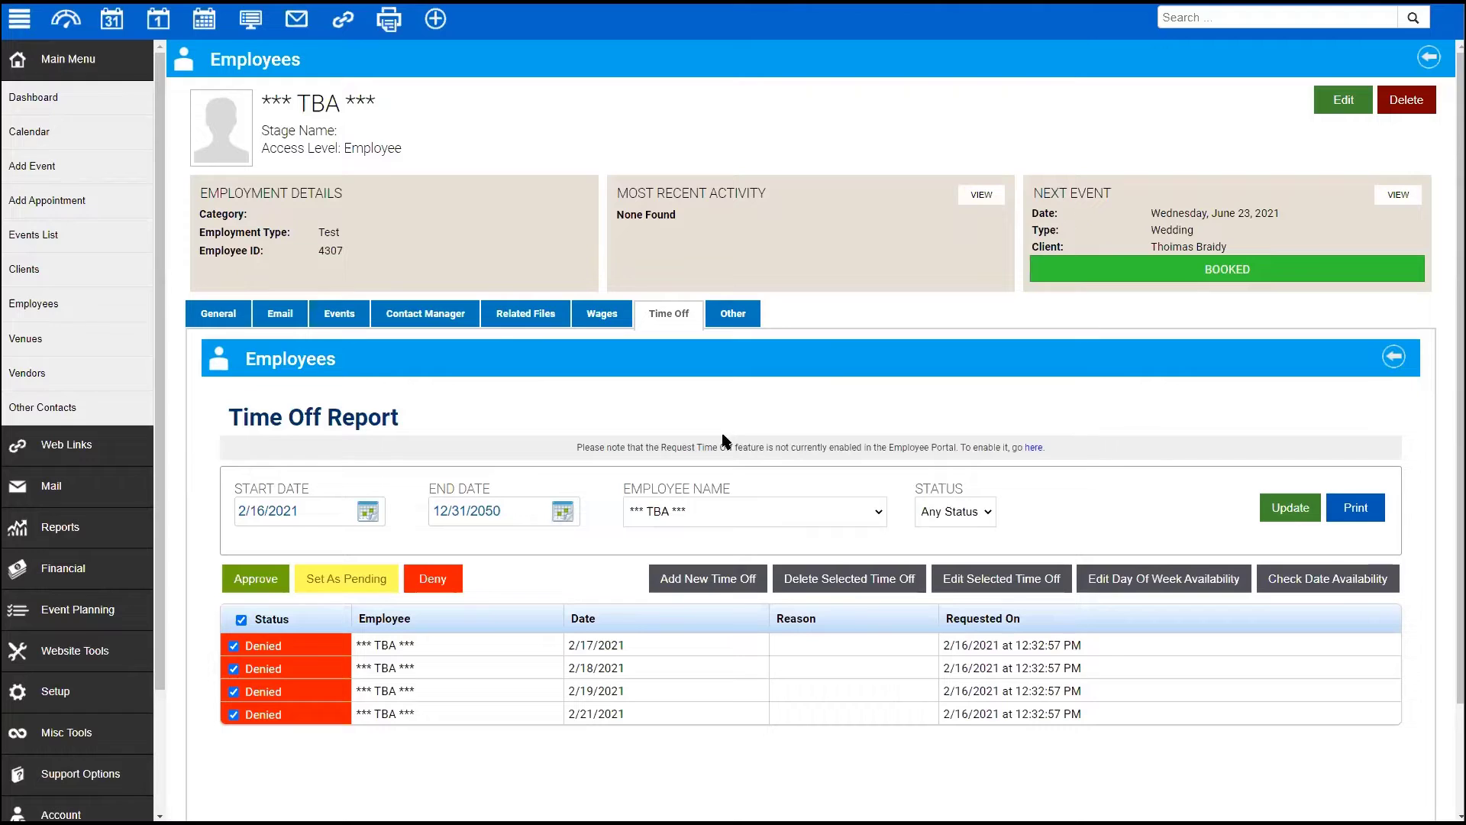
- Open Edit Day Of Week Availability and begin filling the Monday unavailability field
{"action": "left_click", "coordinate": [1157, 569]}
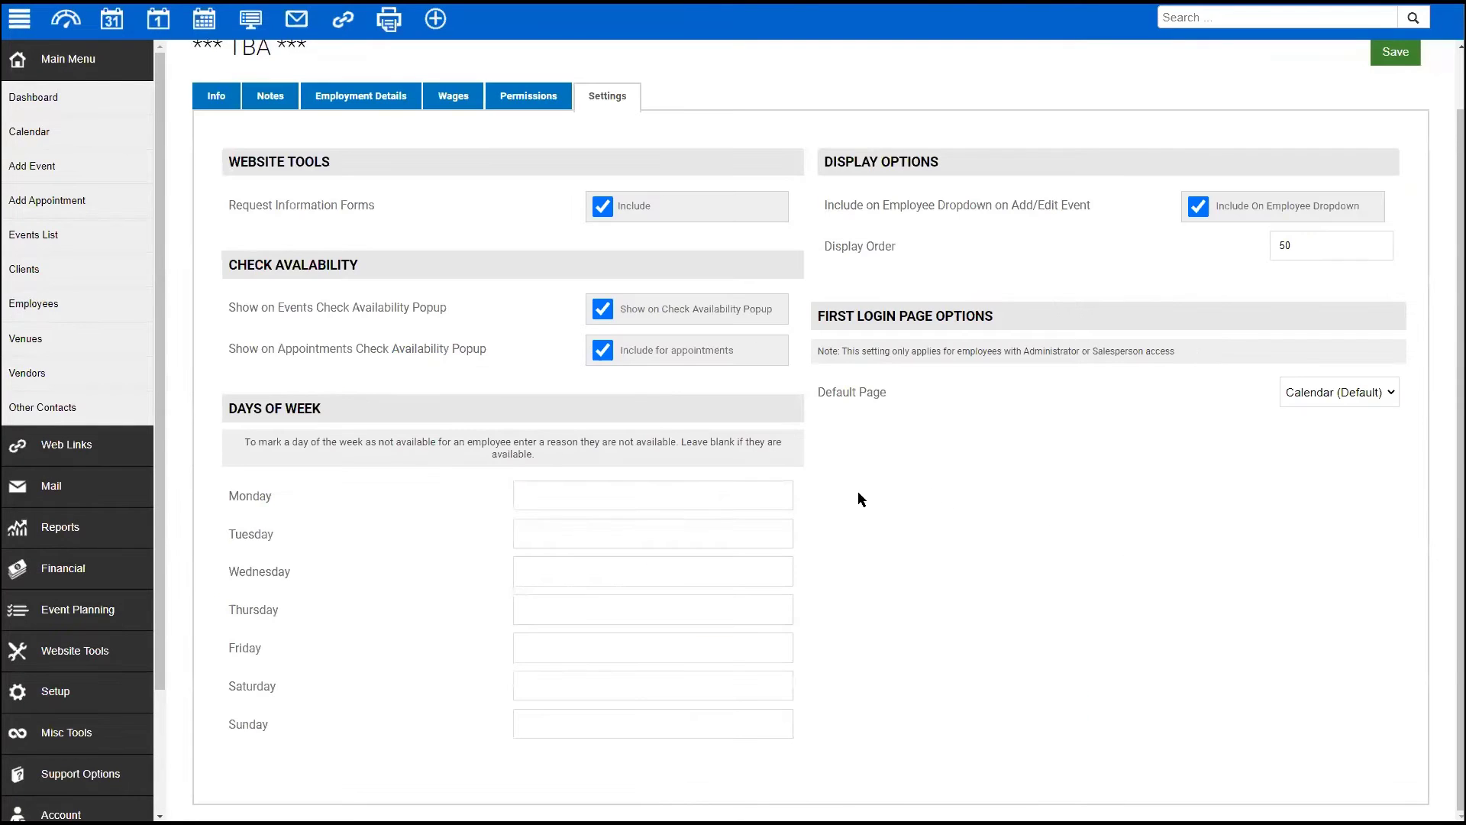
{"action": "left_click", "coordinate": [555, 495]}
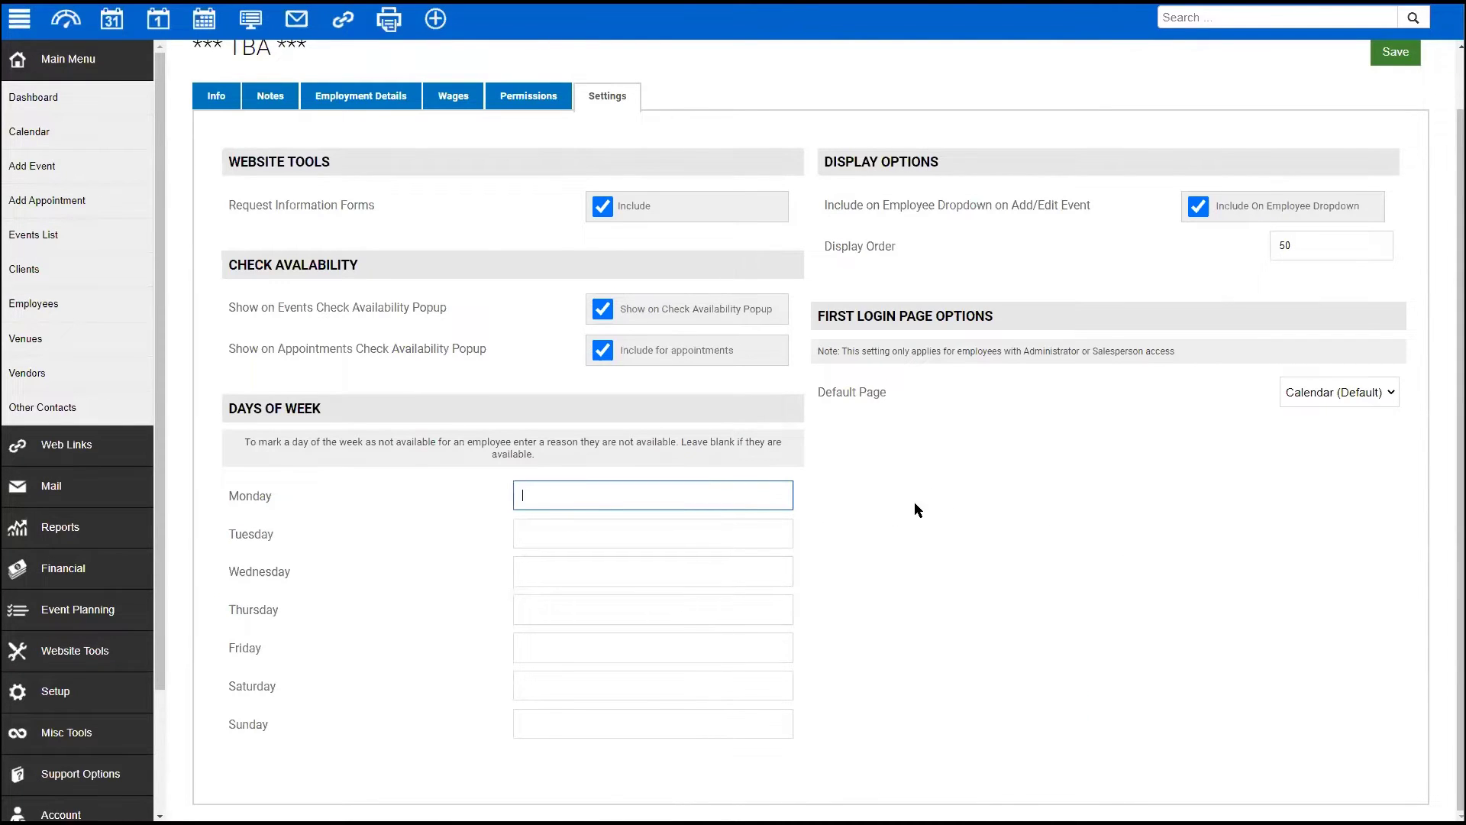
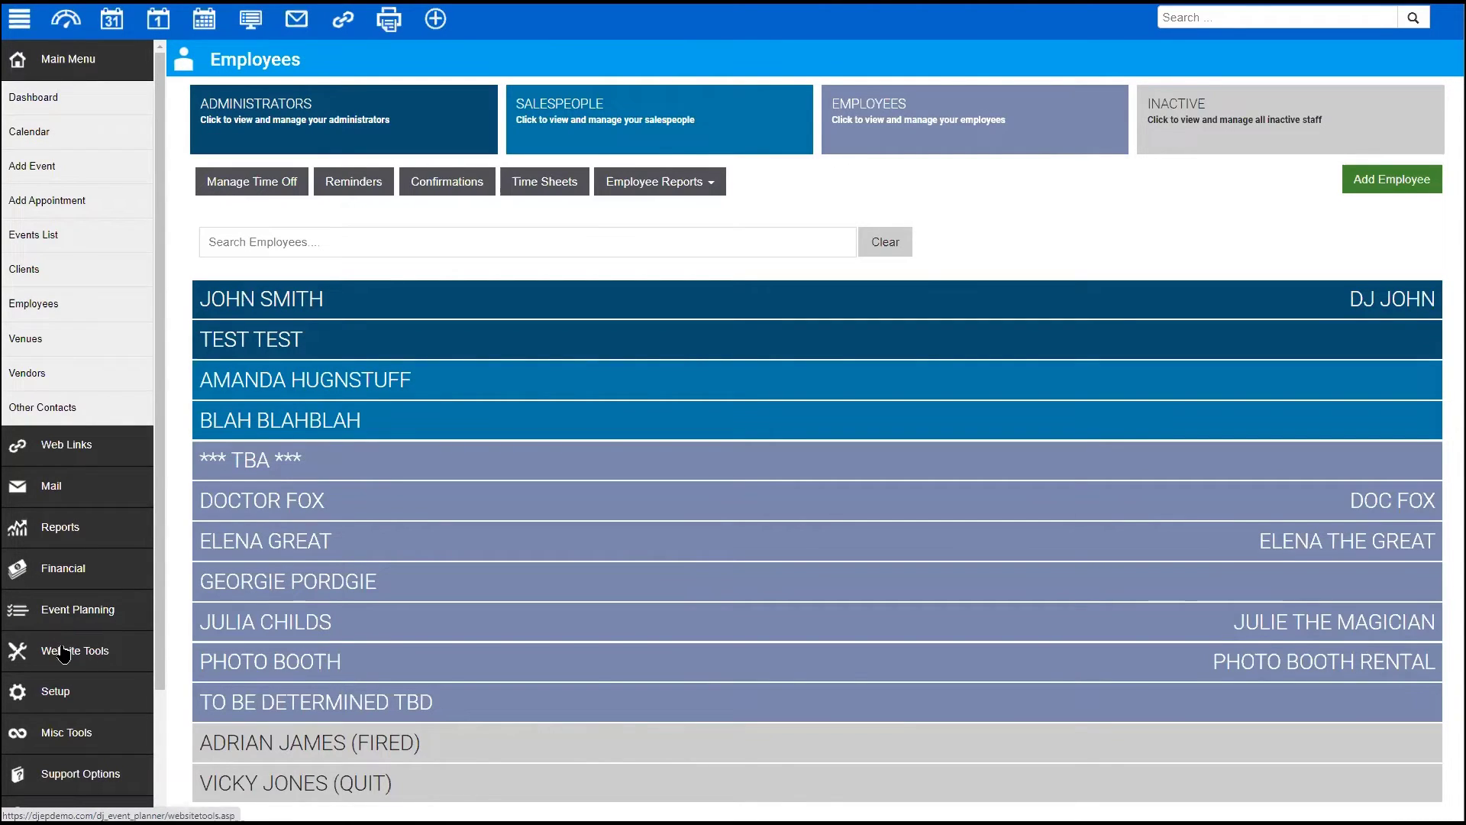
- Open Setup > Application > Employee Settings > Features and confirm Submit Hourly Timesheets is enabled
{"action": "scroll", "coordinate": [63, 654], "scroll_direction": "down", "scroll_amount": 2}
{"action": "left_click", "coordinate": [89, 551]}
{"action": "scroll", "coordinate": [61, 458], "scroll_direction": "down", "scroll_amount": 5}
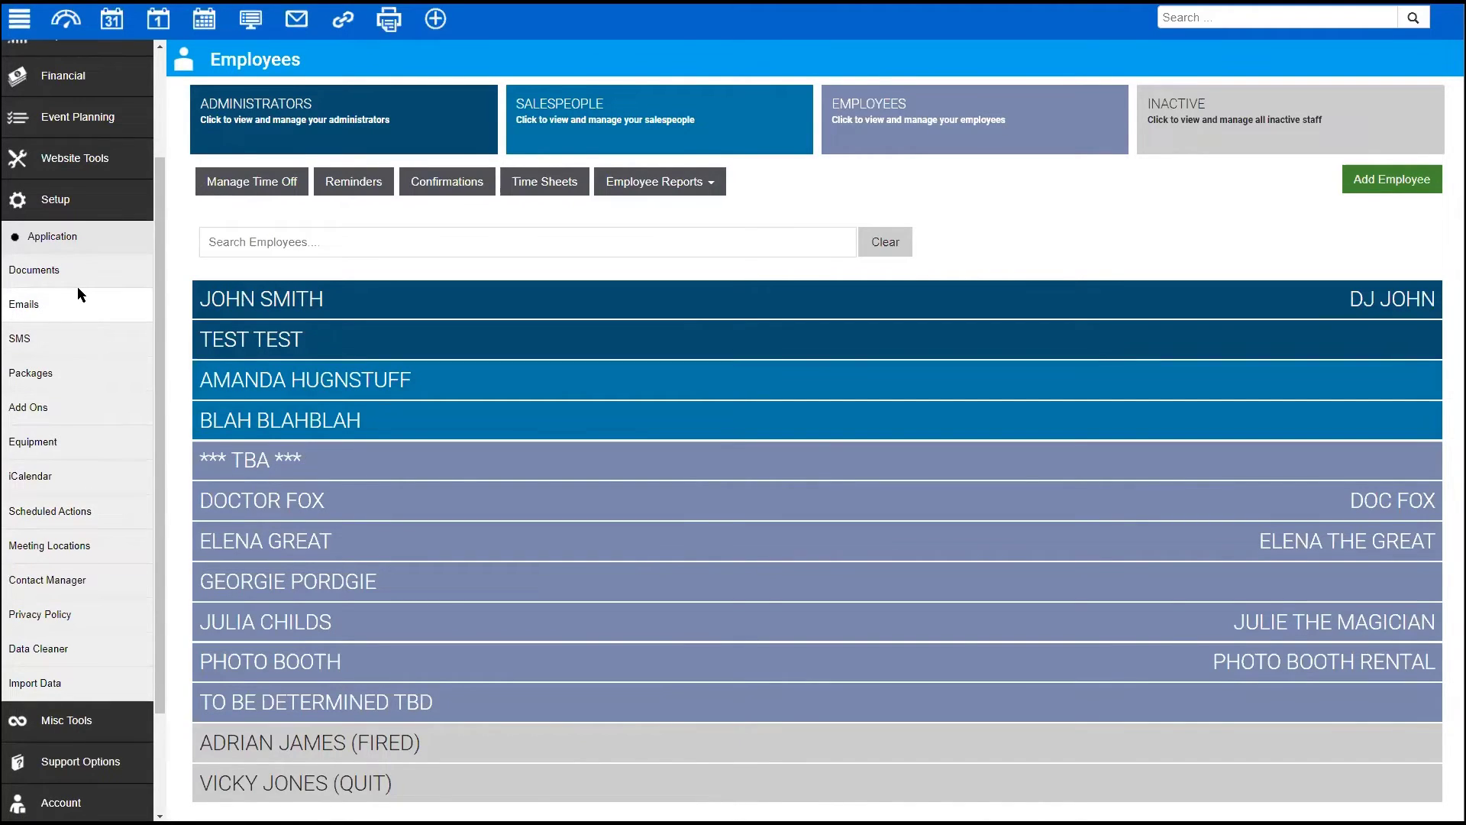
{"action": "left_click", "coordinate": [64, 240]}
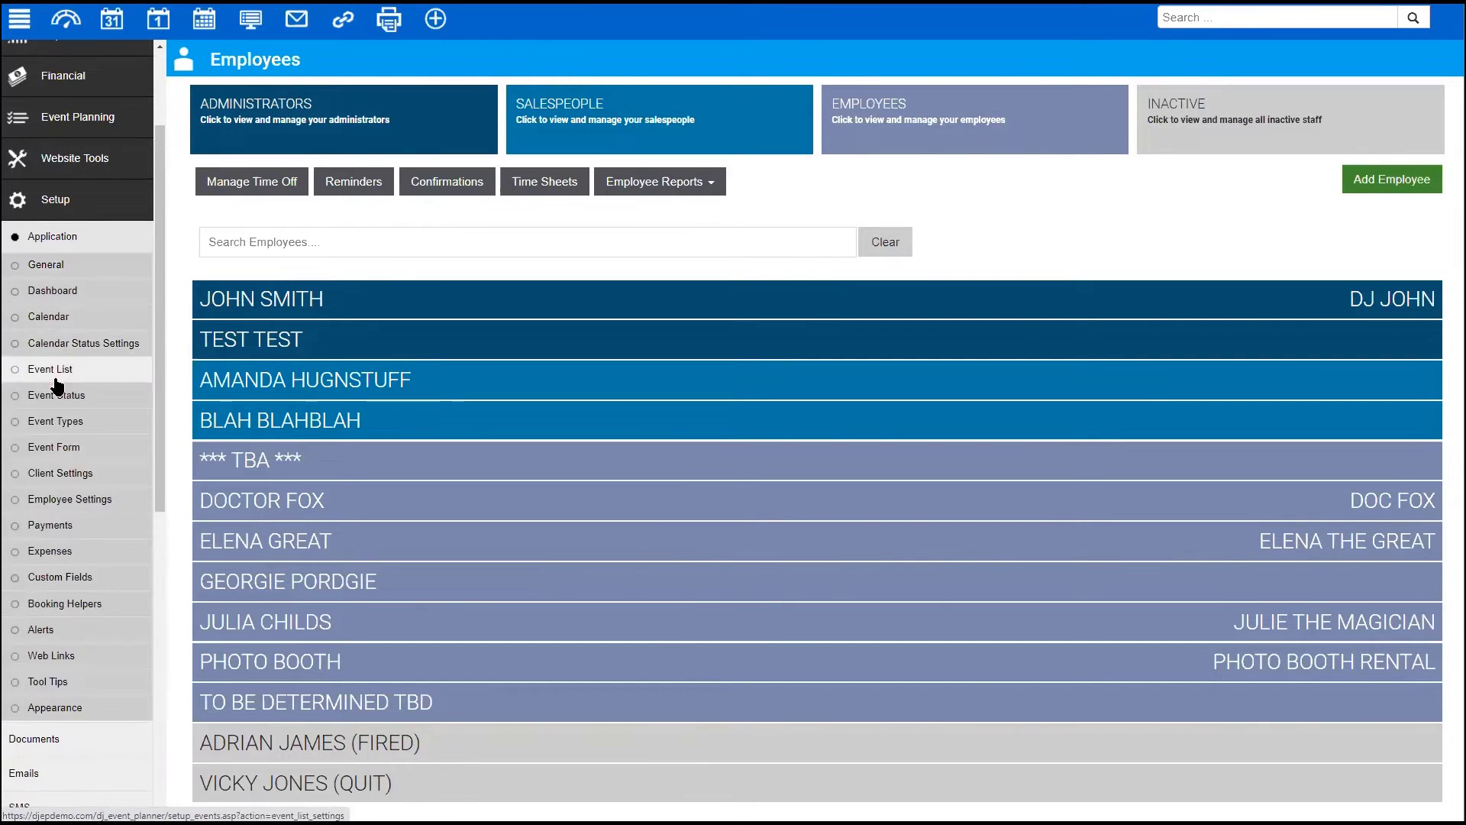
{"action": "left_click", "coordinate": [59, 502]}
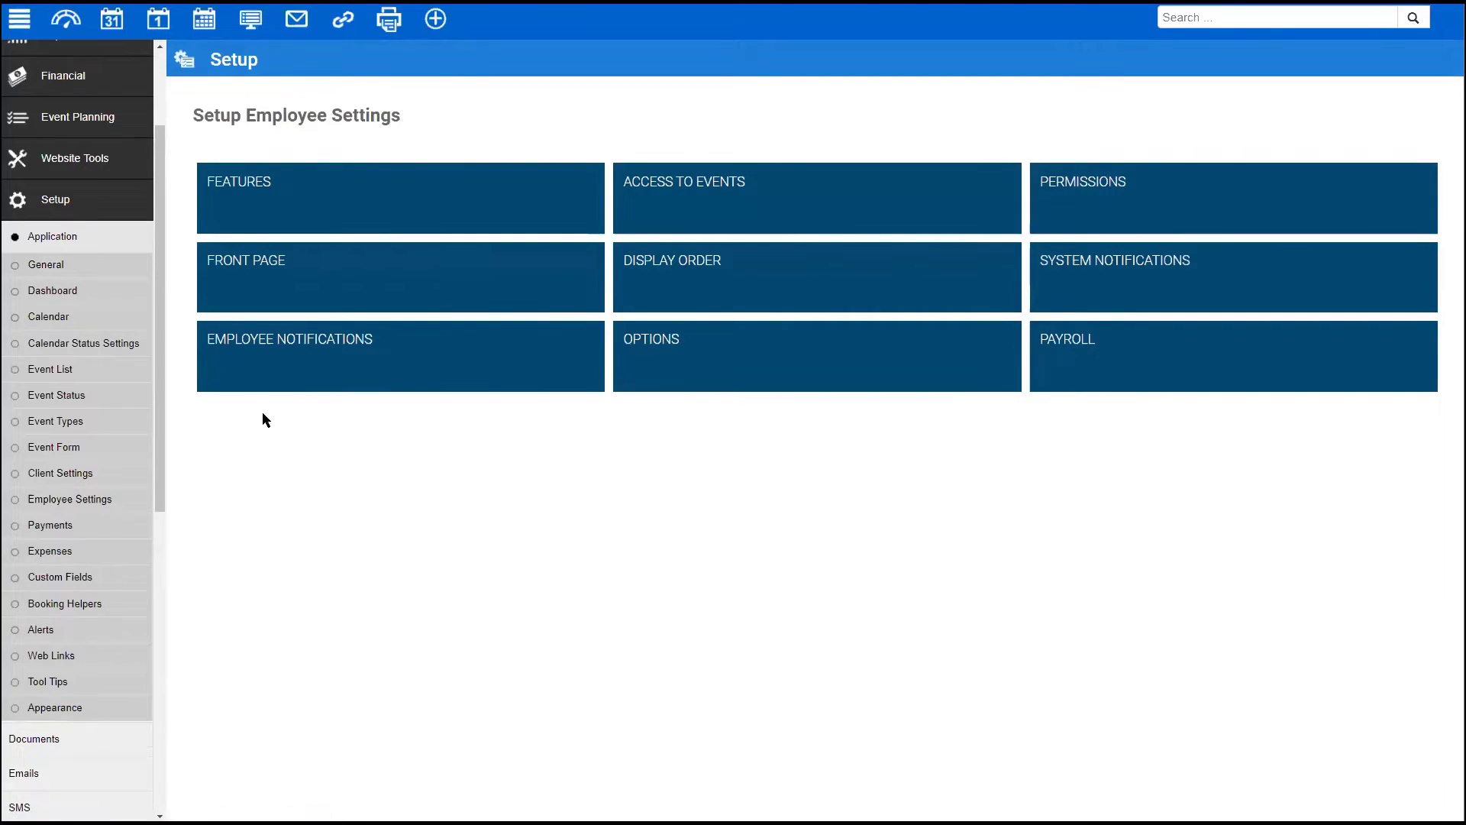
{"action": "left_click", "coordinate": [338, 200]}
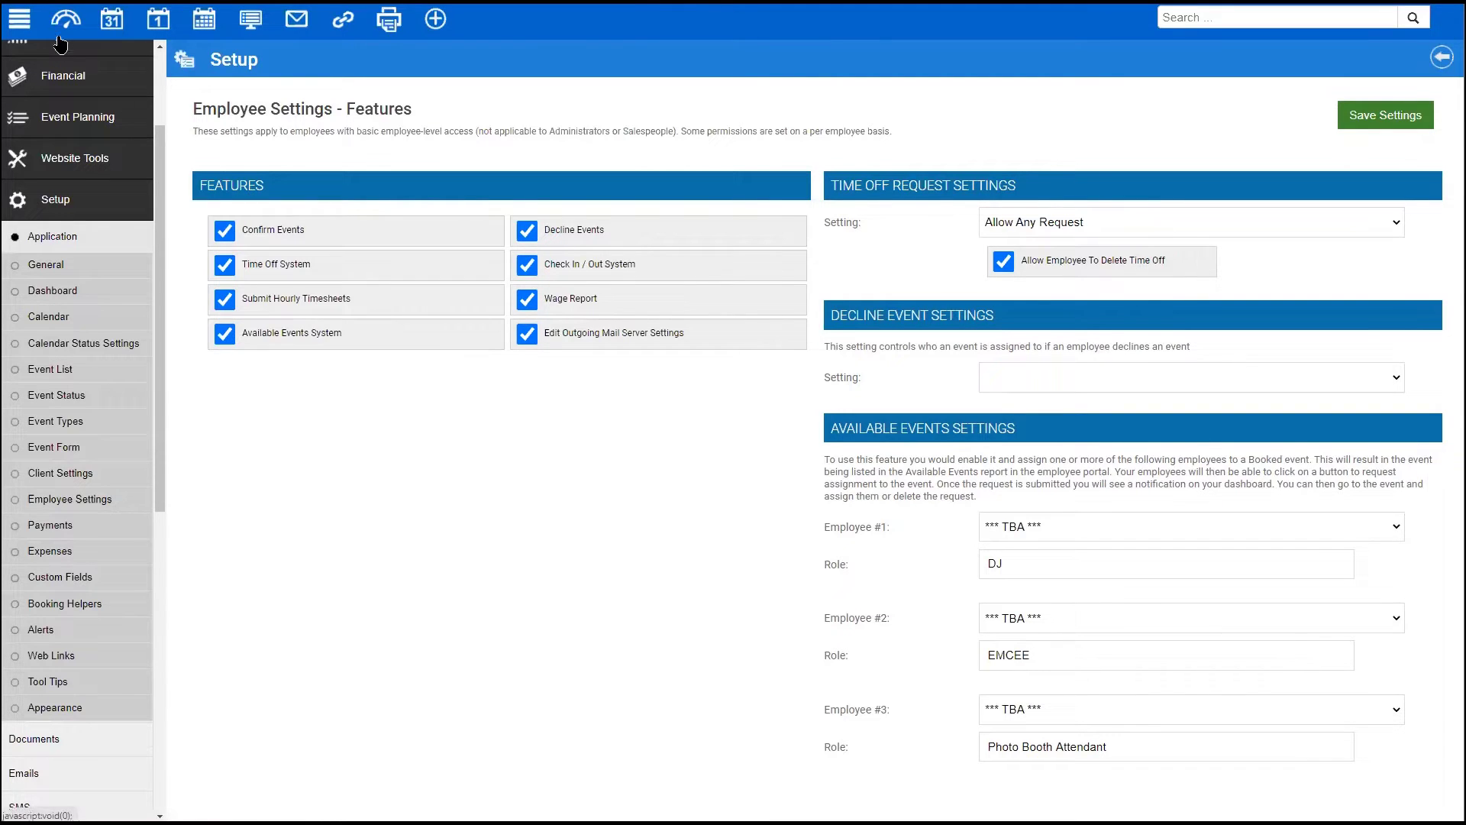
{"action": "scroll", "coordinate": [118, 165], "scroll_direction": "up", "scroll_amount": 2}
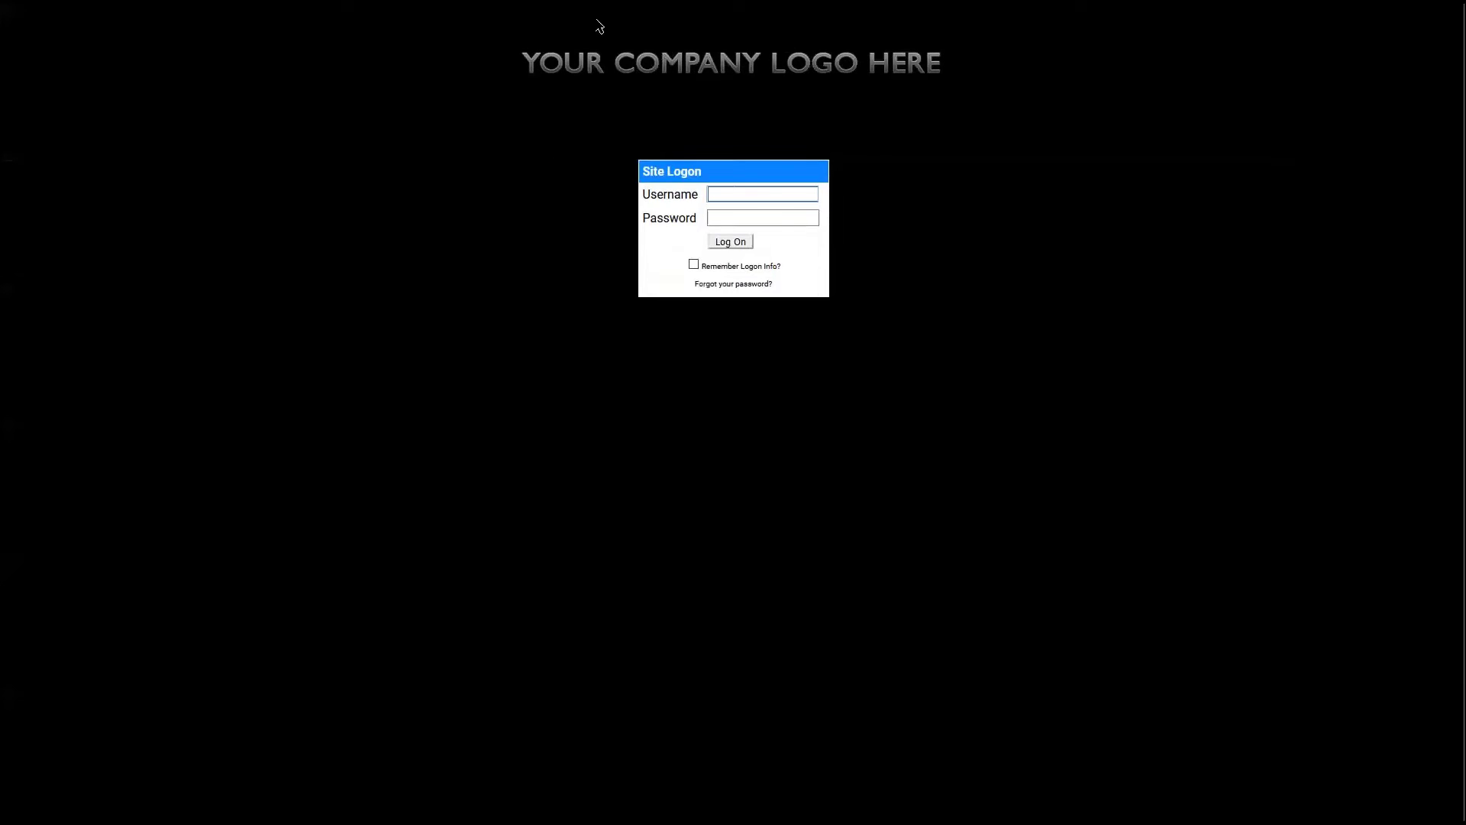
- Sign in with the administrator username and password, retrying once and declining the browser's save prompt
{"action": "left_click", "coordinate": [734, 188]}
{"action": "type", "text": "djepdemo"}
{"action": "key", "text": "Tab"}
{"action": "type", "text": "●●●"}
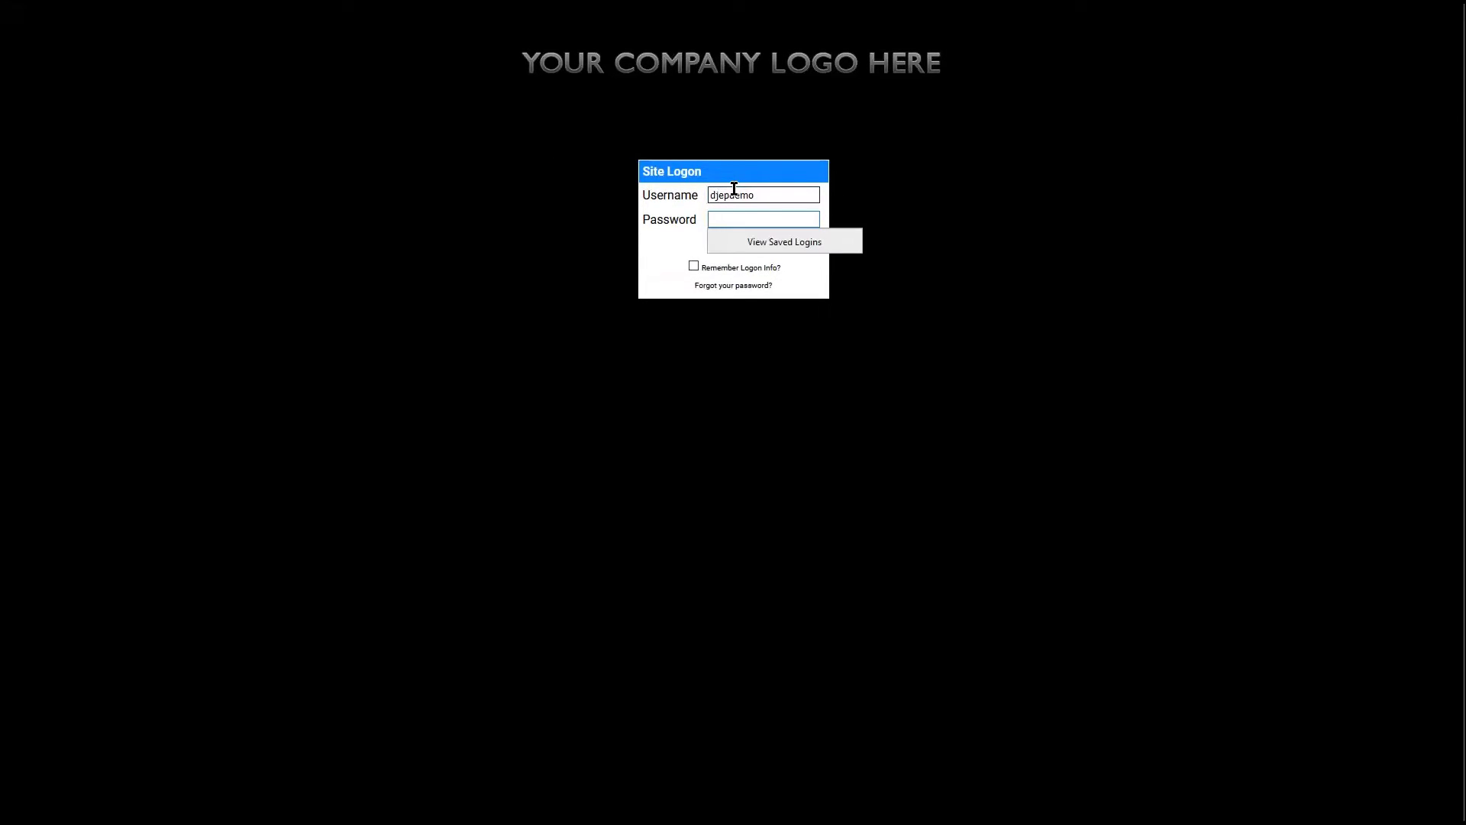
{"action": "type", "text": "●●●●●"}
{"action": "key", "text": "Return"}
{"action": "left_click", "coordinate": [734, 189]}
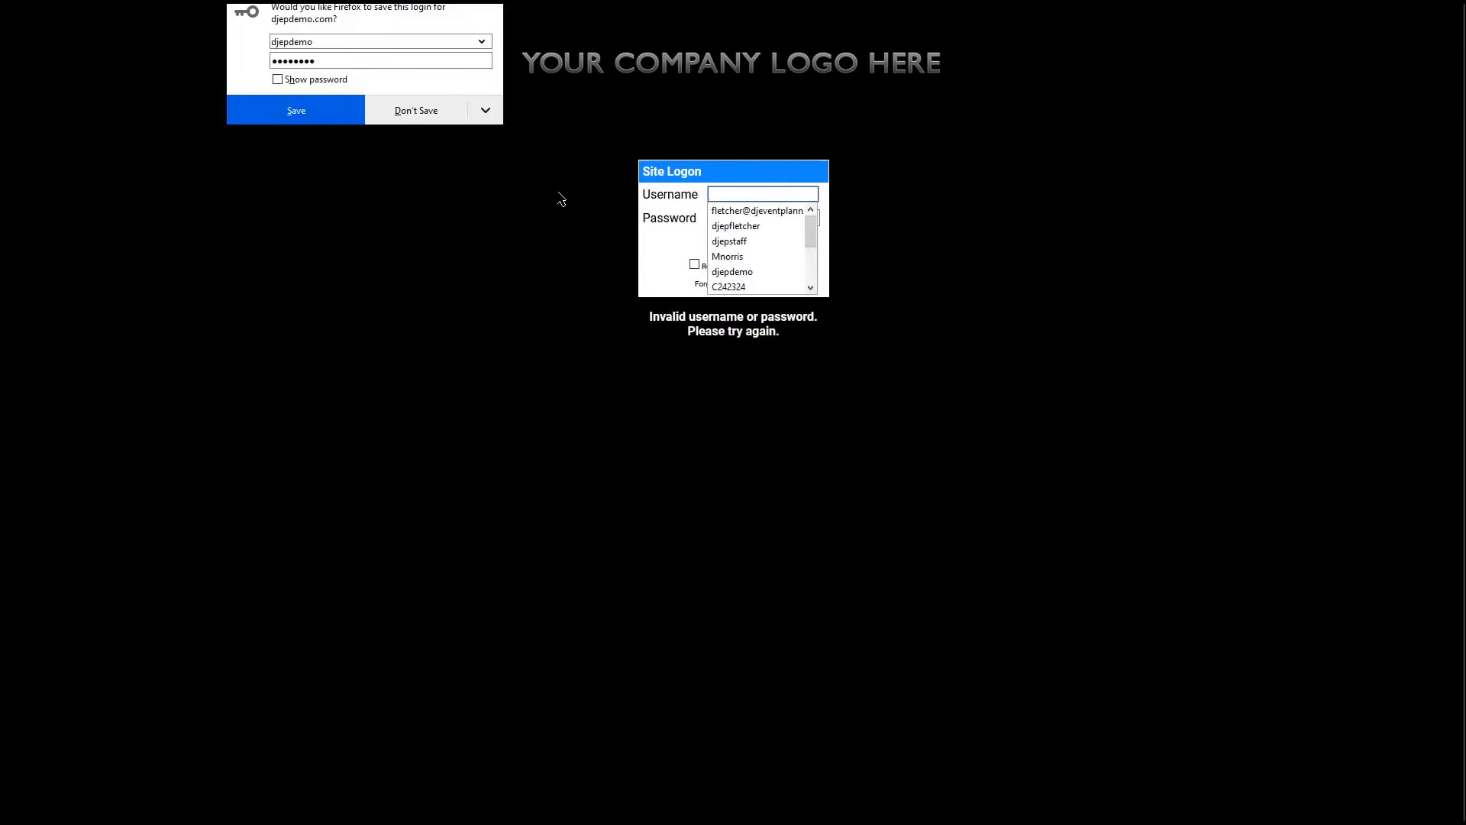
{"action": "left_click", "coordinate": [405, 111]}
{"action": "left_click", "coordinate": [738, 193]}
{"action": "type", "text": "djepdemo"}
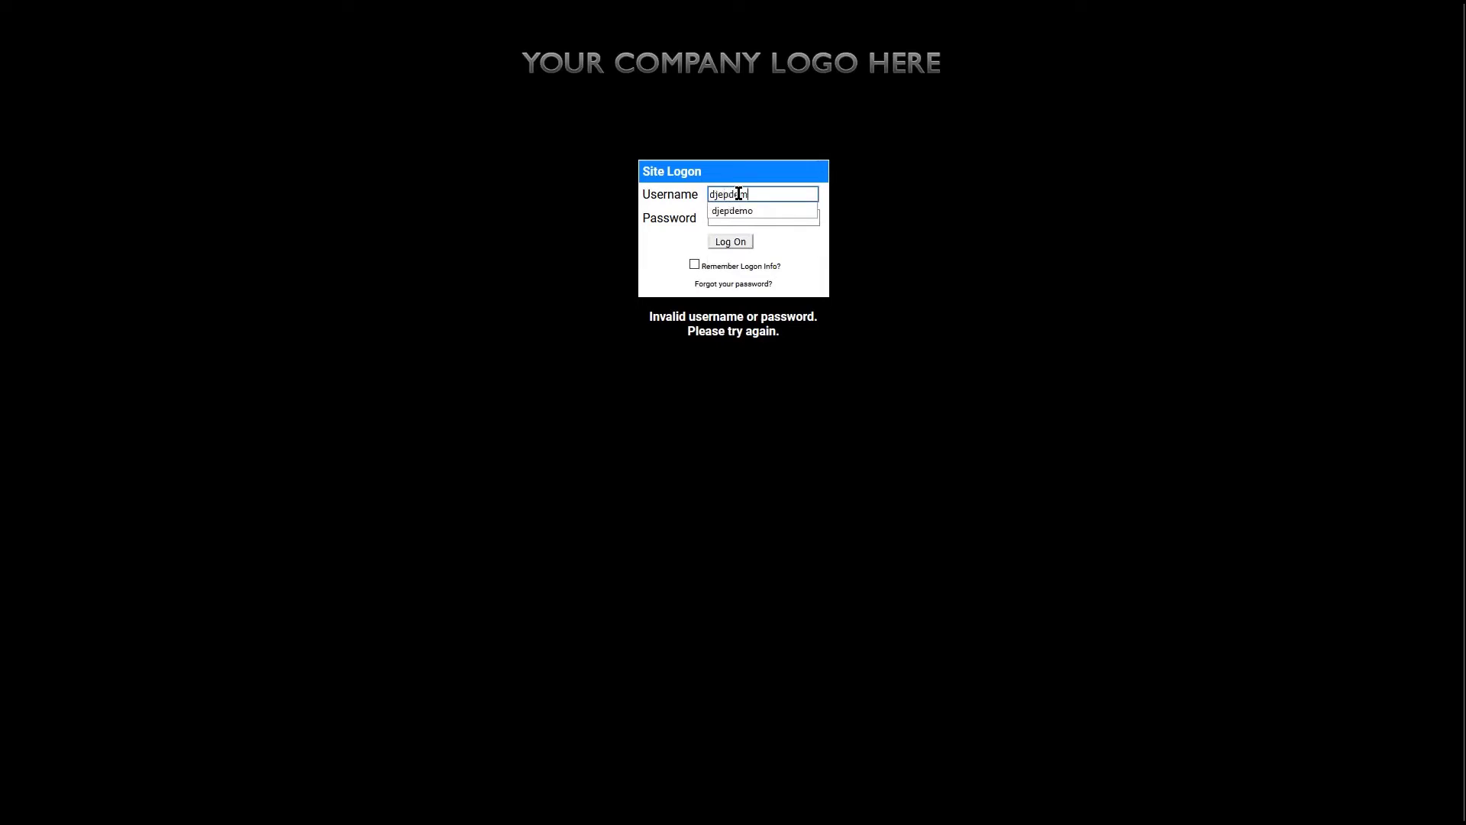
{"action": "key", "text": "Tab"}
{"action": "type", "text": "●●●●●●●●"}
{"action": "key", "text": "Return"}
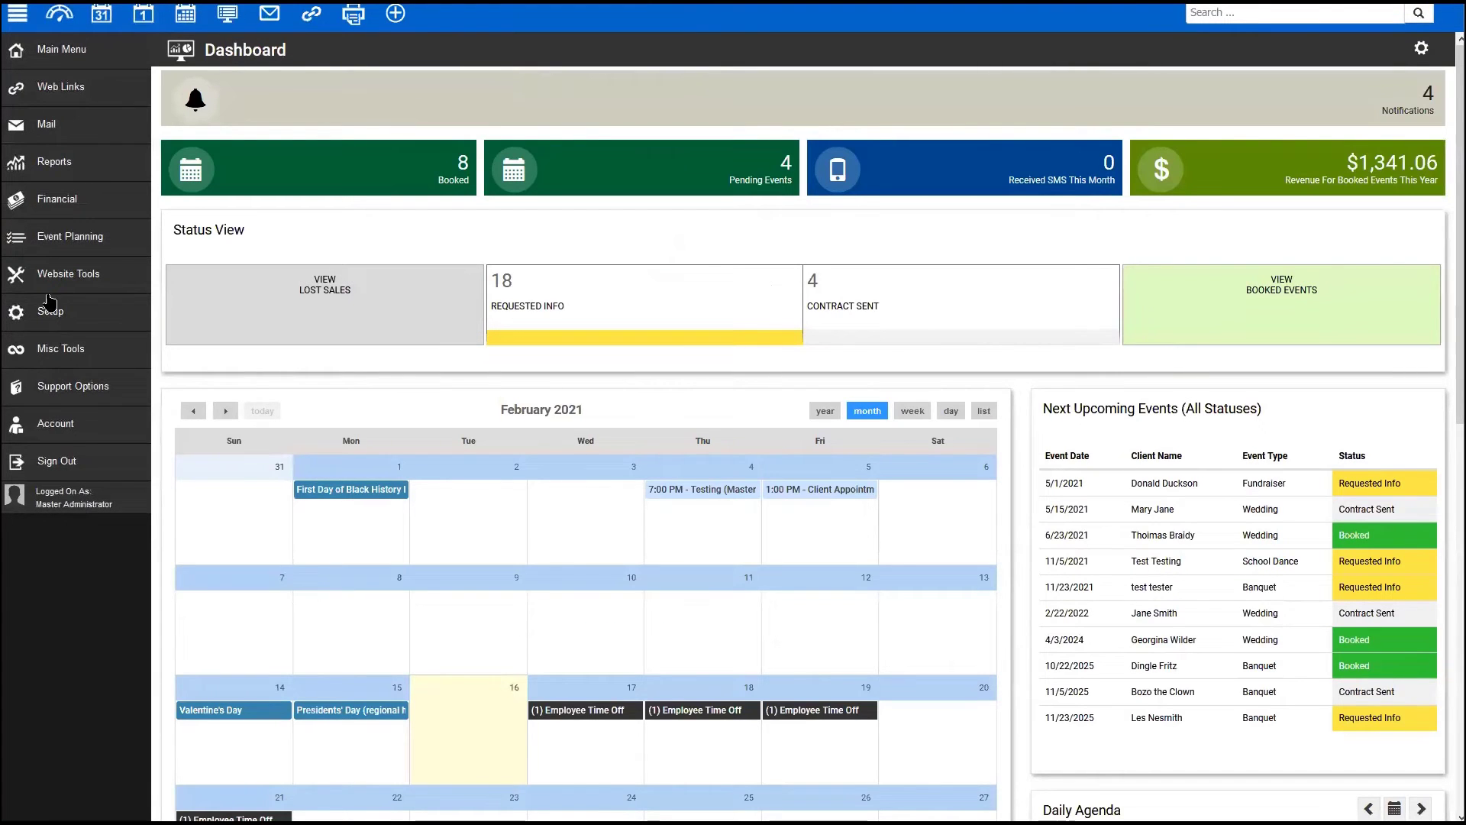
- Go to the Employees list and expand Doctor Fox's row
{"action": "left_click", "coordinate": [61, 49]}
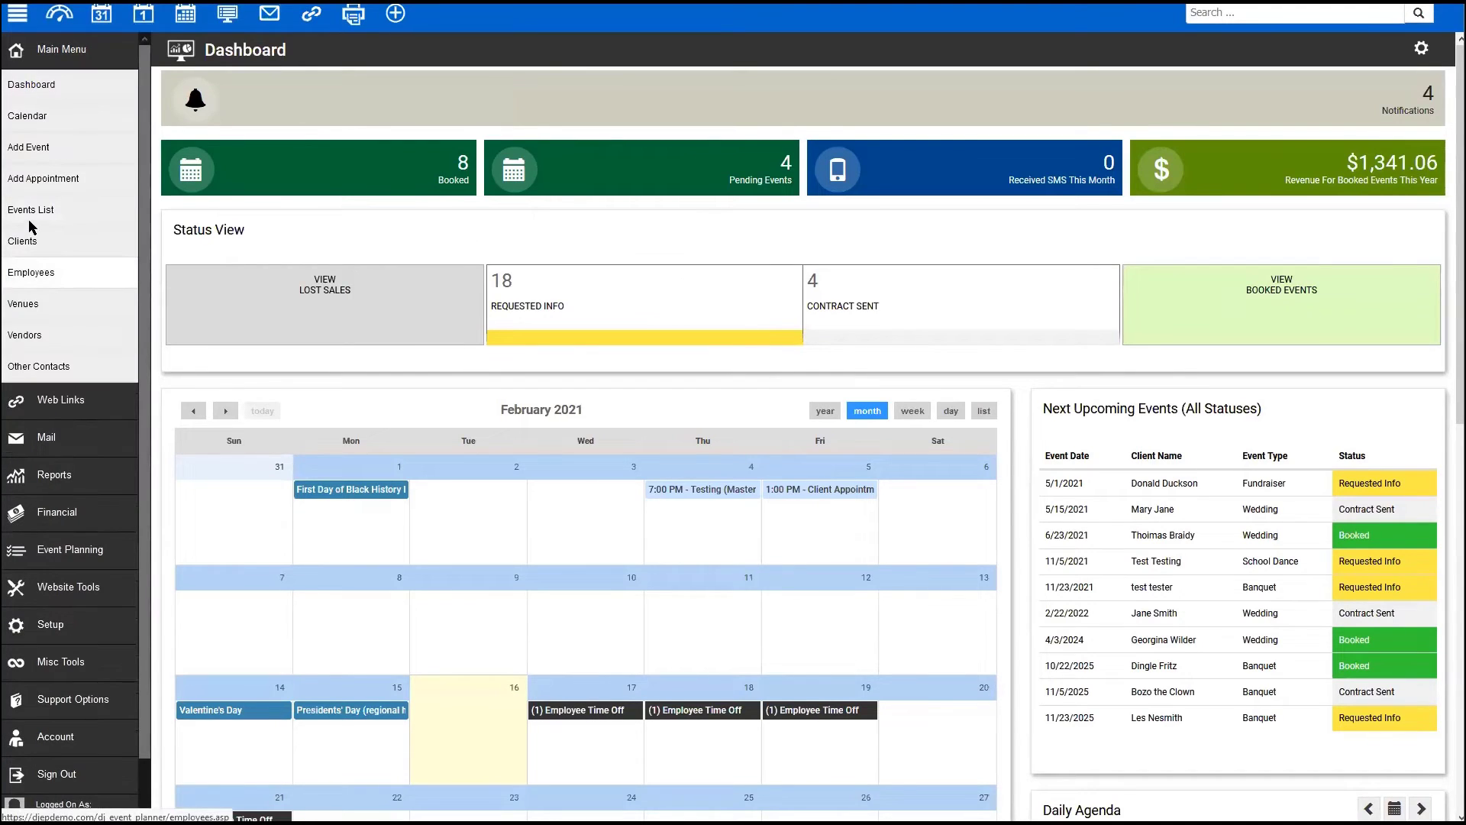
{"action": "left_click", "coordinate": [30, 271]}
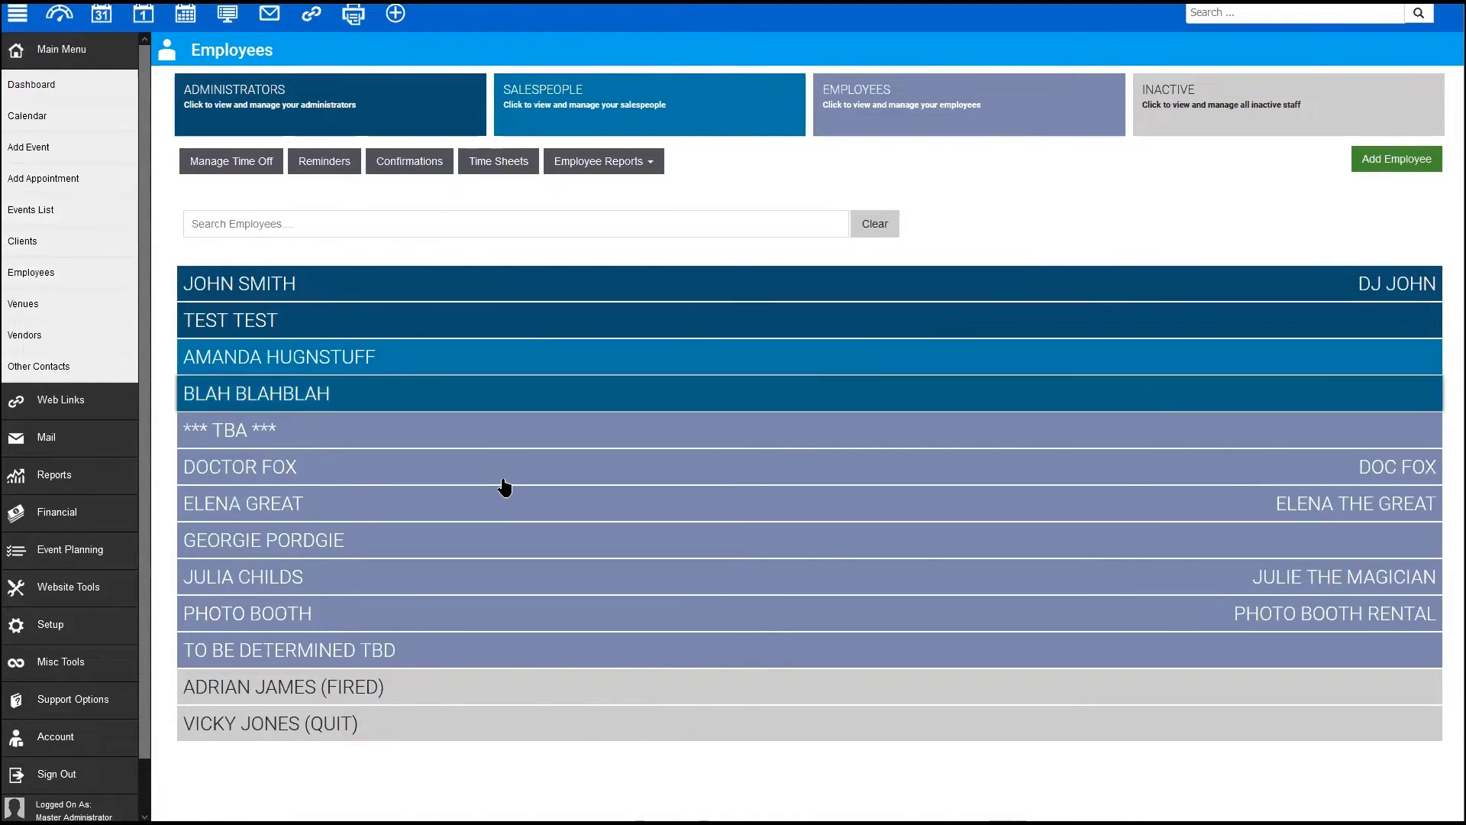
{"action": "left_click", "coordinate": [1150, 458]}
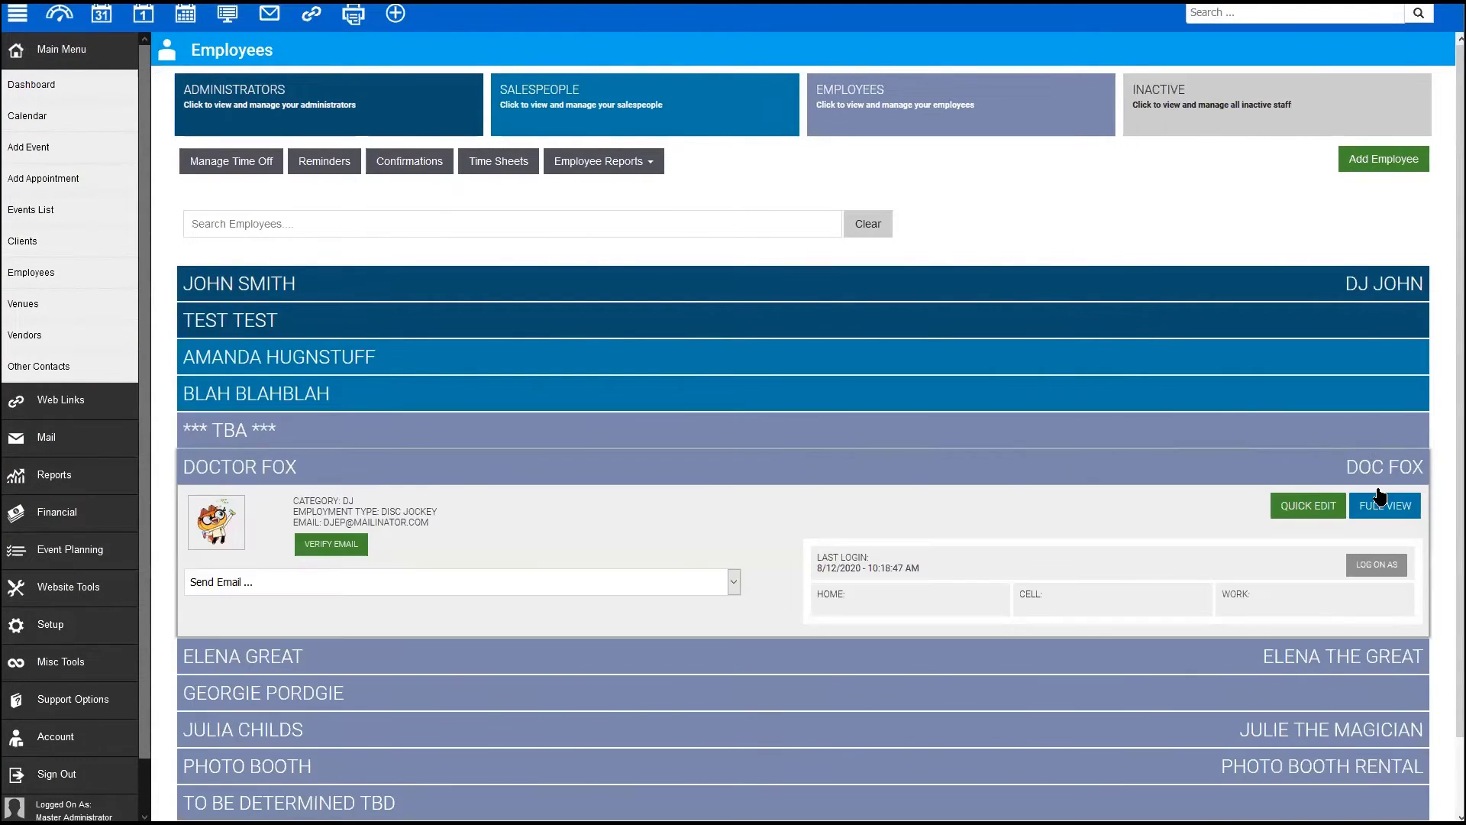
- Log on as Doctor Fox and start a new entry in his submitted timesheets
{"action": "left_click", "coordinate": [1286, 565]}
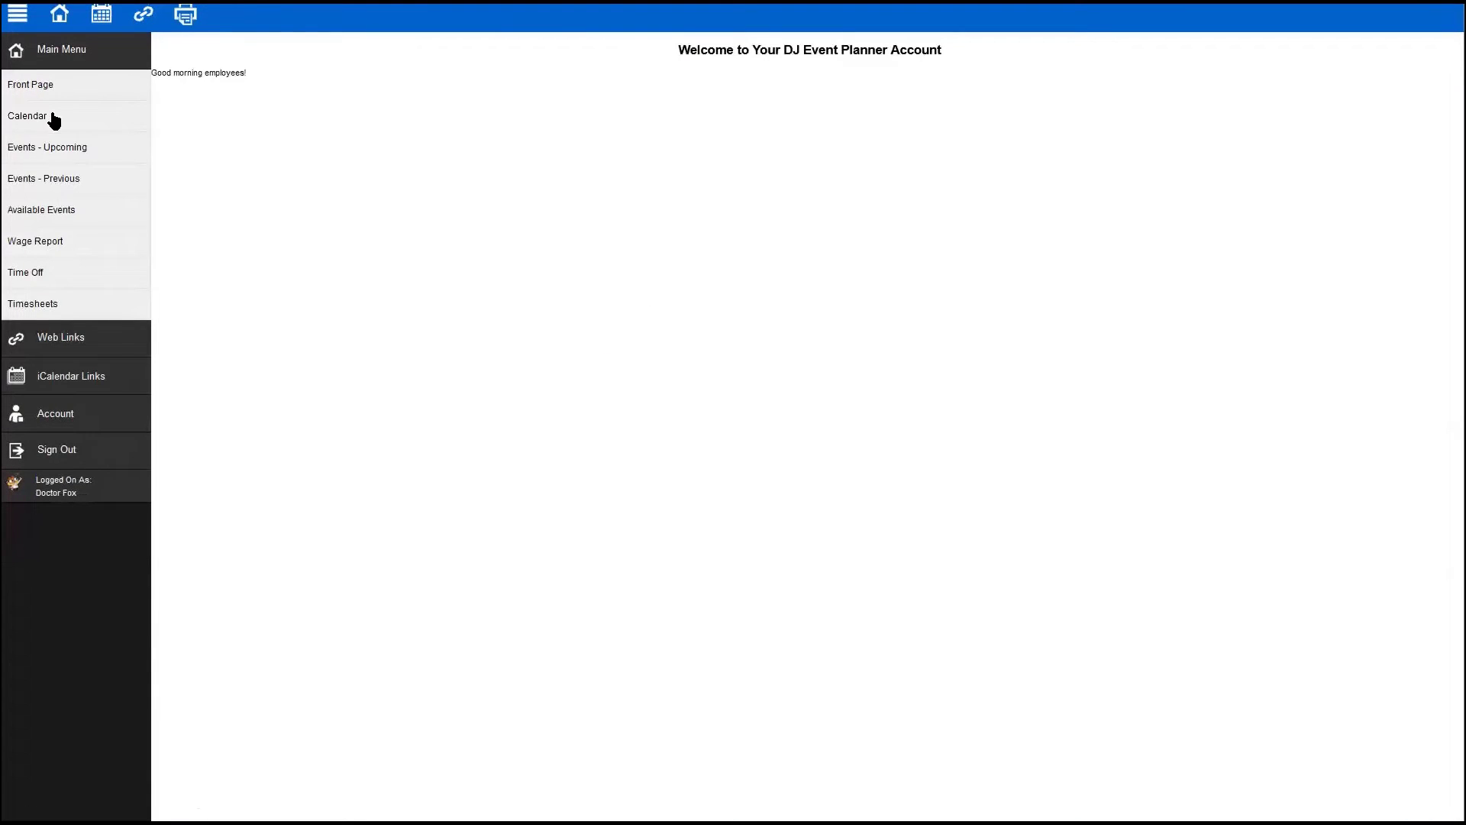
{"action": "left_click", "coordinate": [34, 303]}
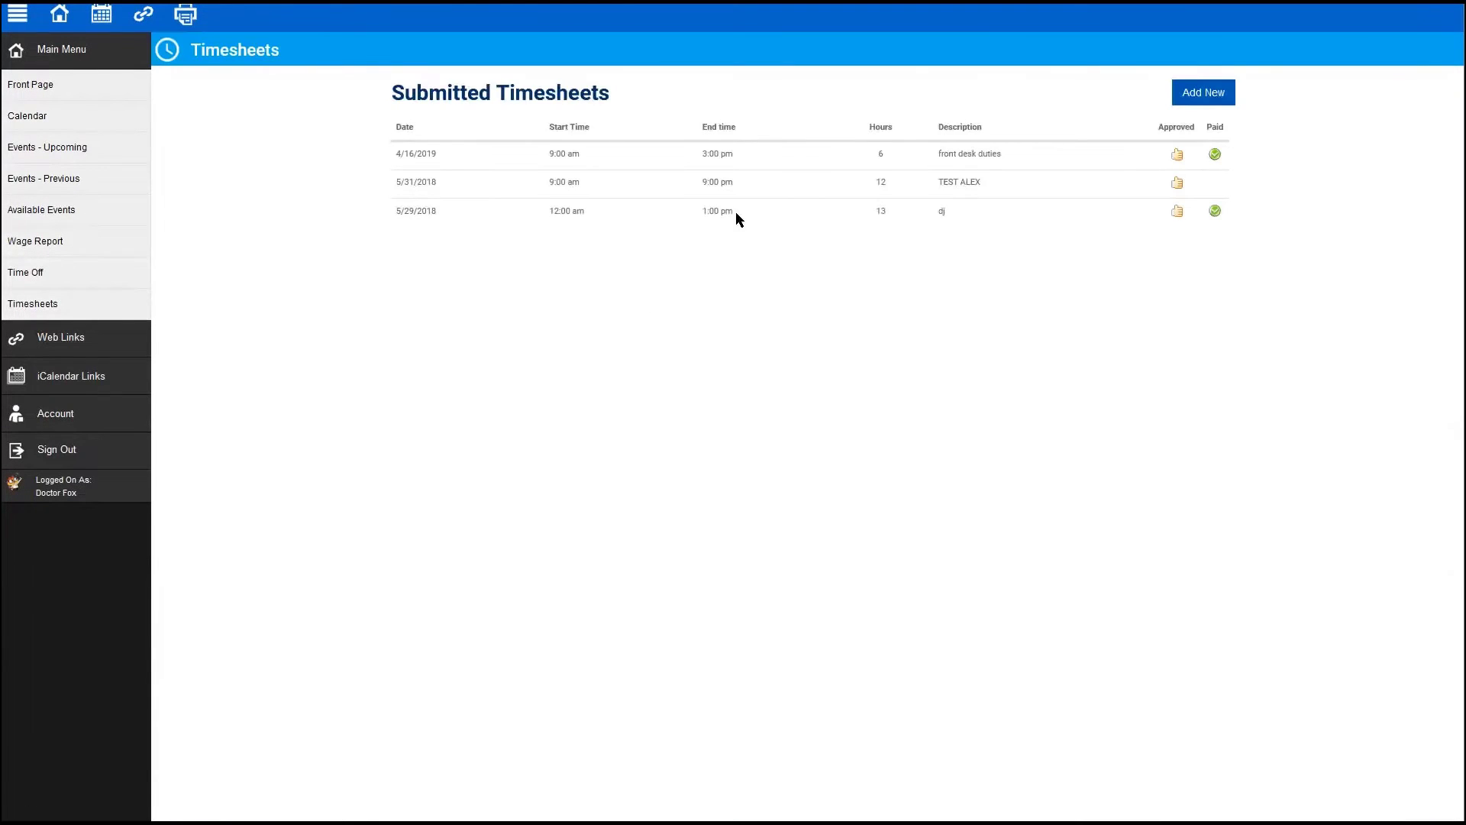
{"action": "left_click", "coordinate": [1201, 101]}
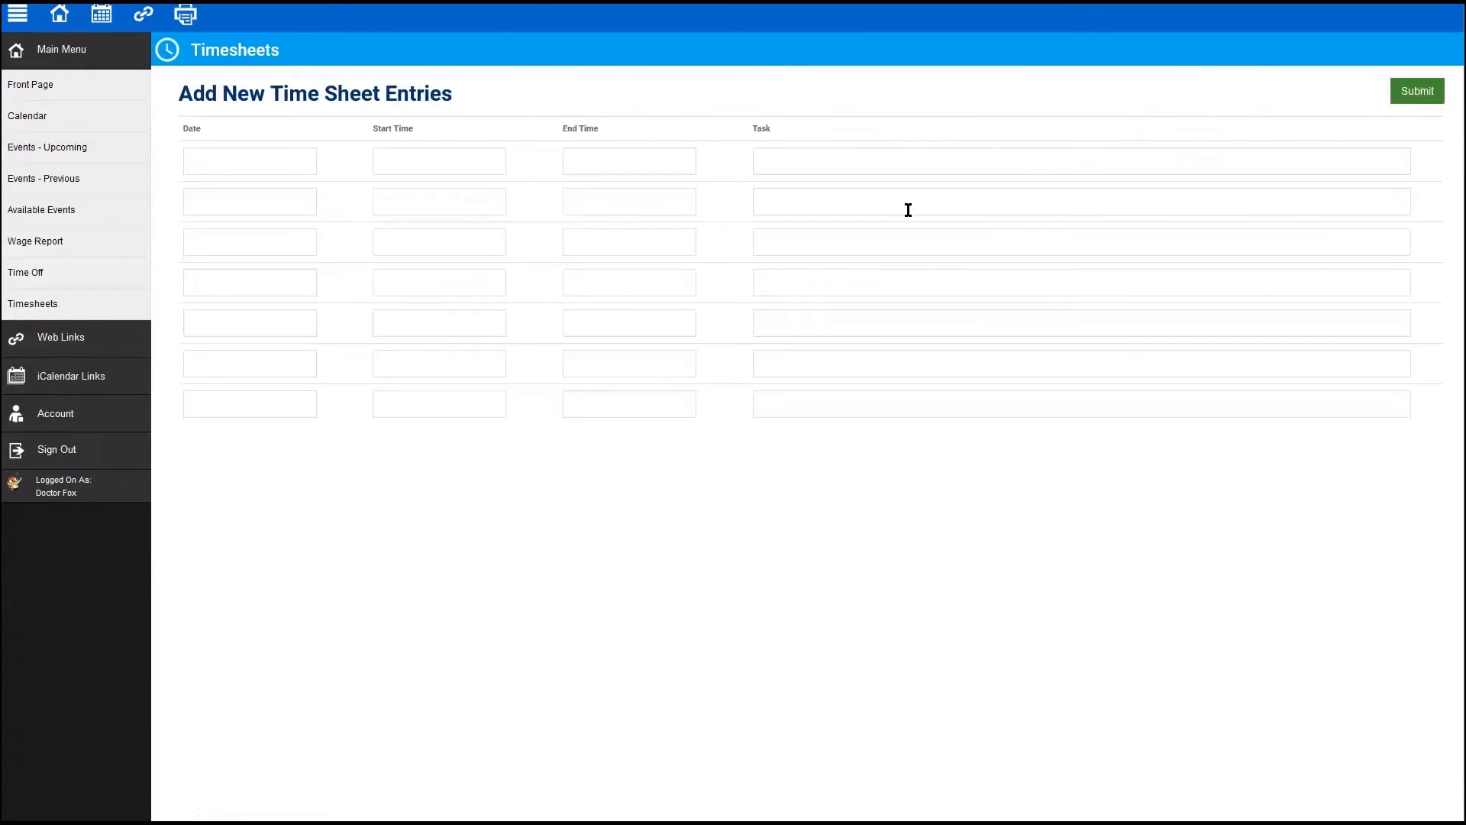
- Submit a 02/16/2021 Office Work timesheet from 10:00am to 2:00pm
{"action": "left_click_drag", "start_coordinate": [266, 185], "coordinate": [259, 156]}
{"action": "left_click", "coordinate": [274, 161]}
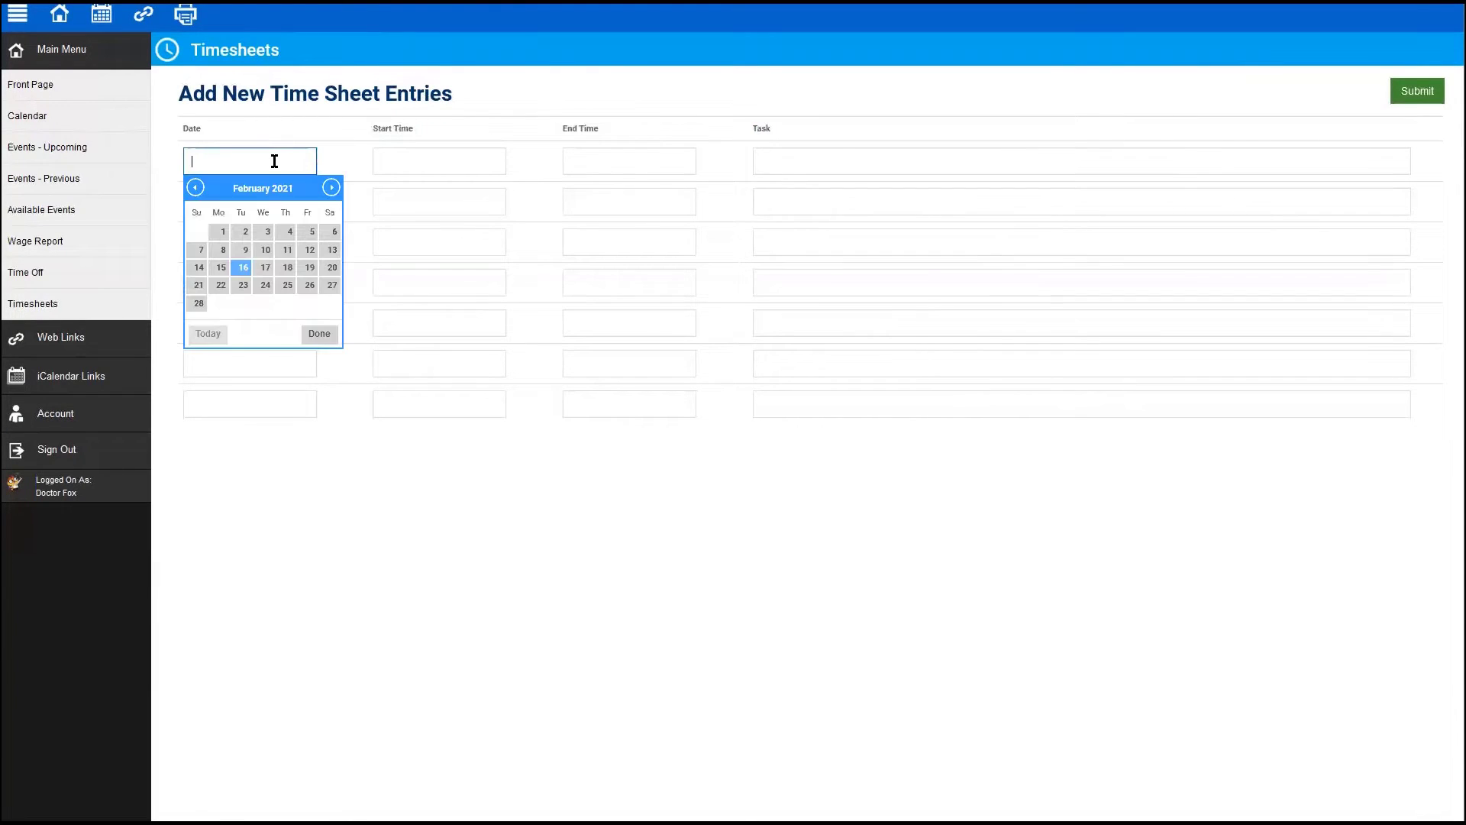
{"action": "left_click", "coordinate": [242, 267]}
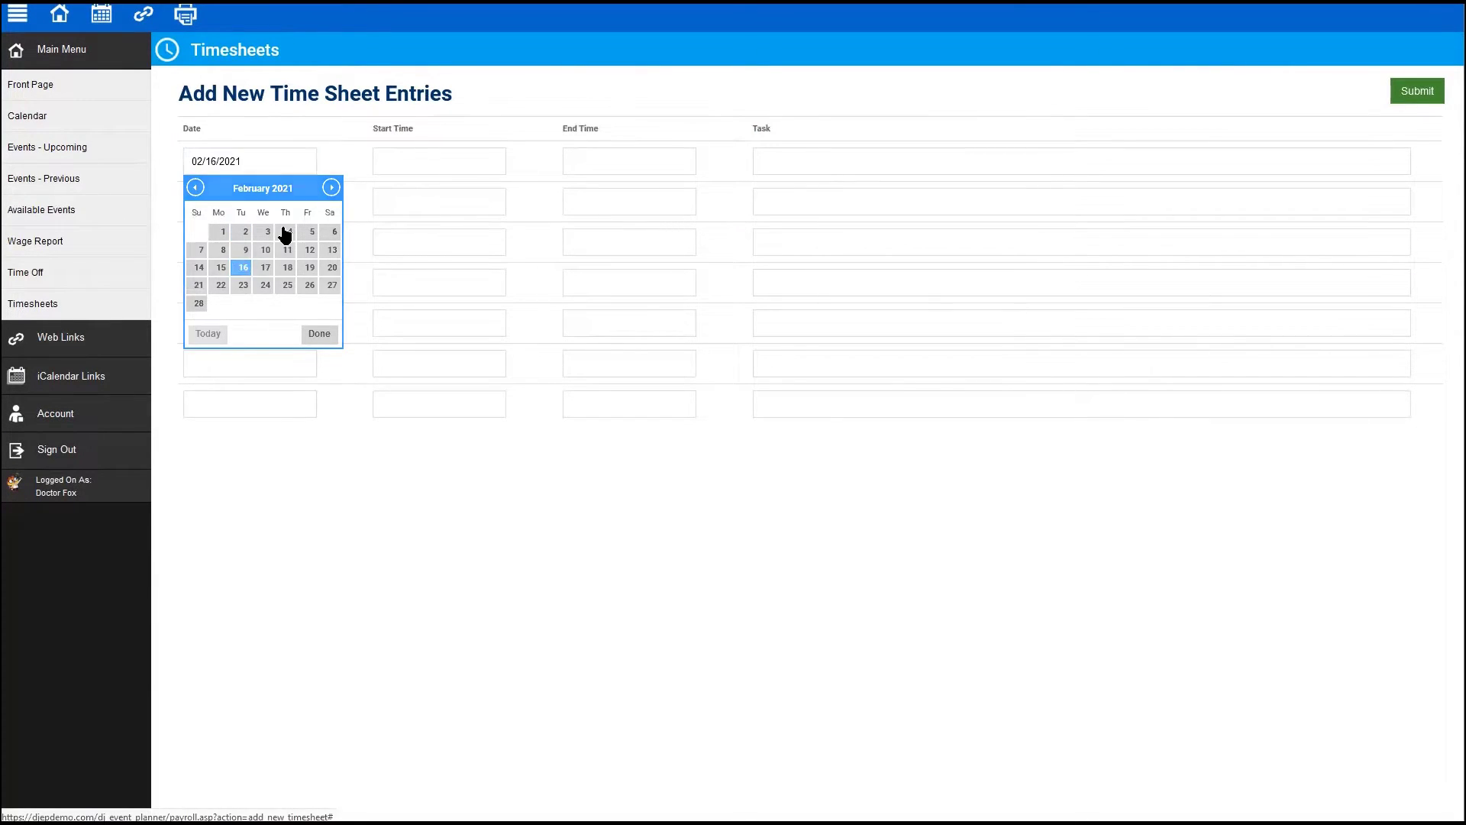
{"action": "left_click", "coordinate": [423, 164]}
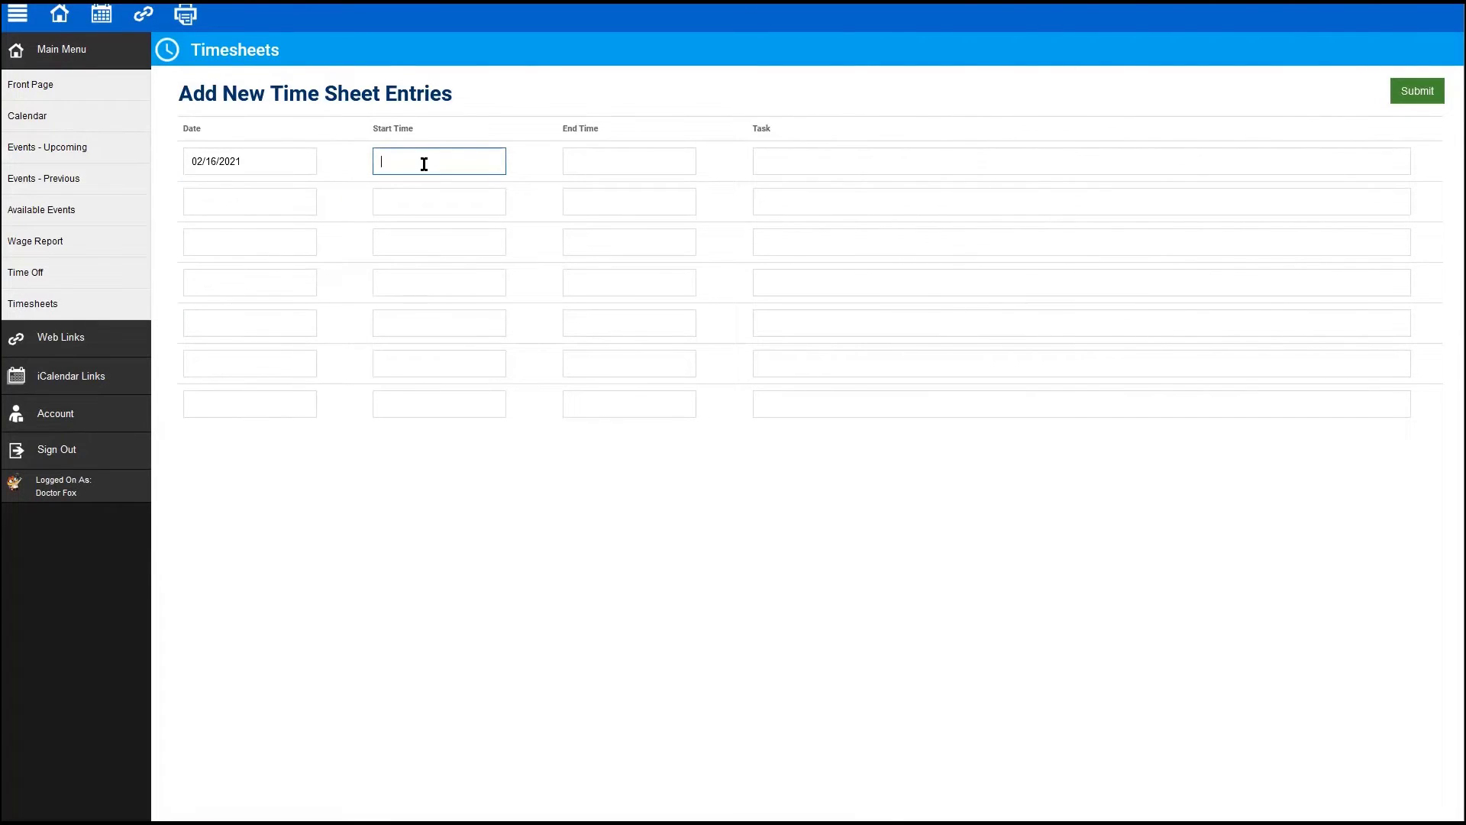
{"action": "type", "text": "10:00am"}
{"action": "key", "text": "Tab"}
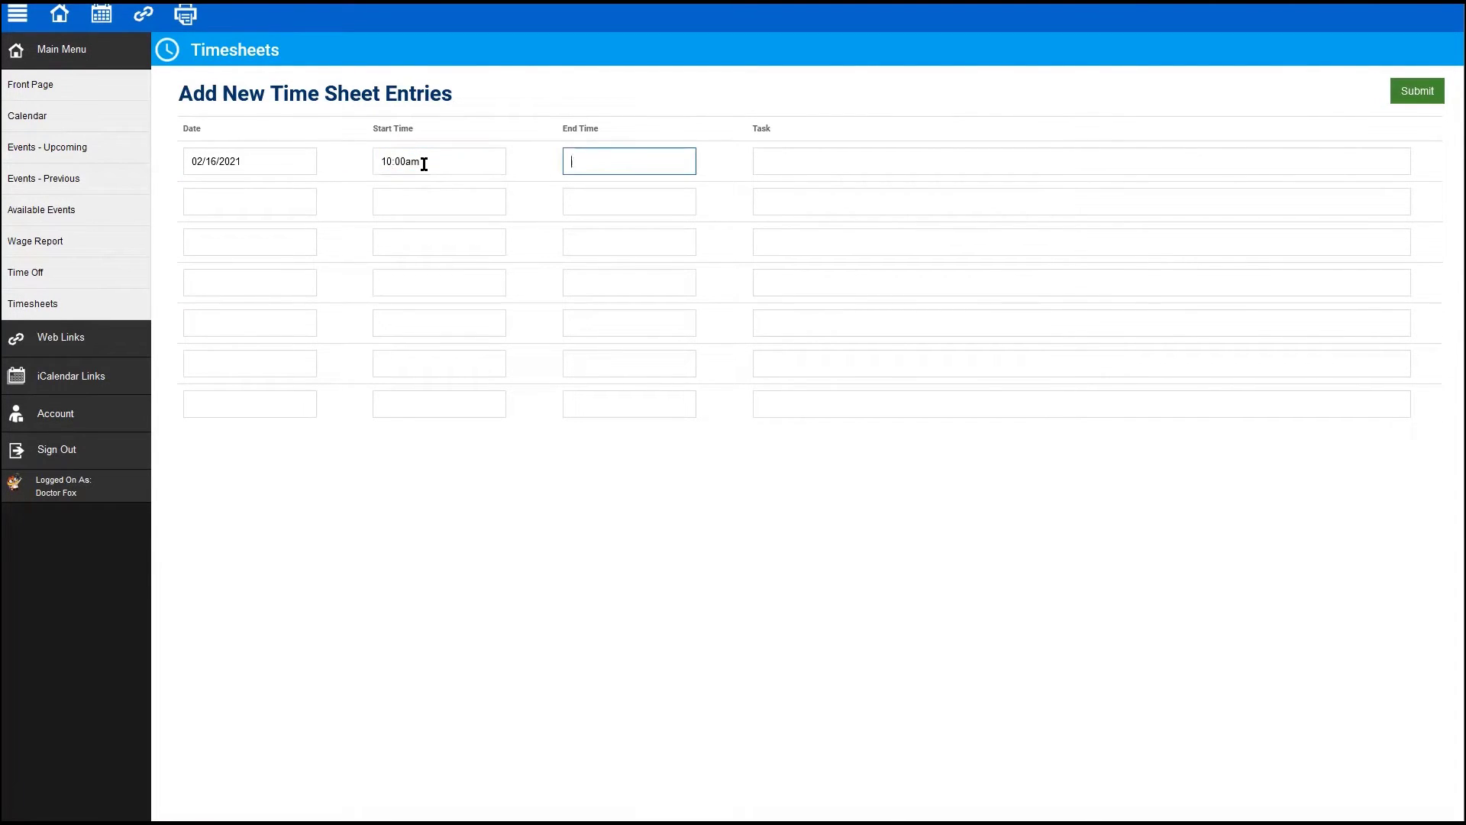
{"action": "key", "text": "Tab"}
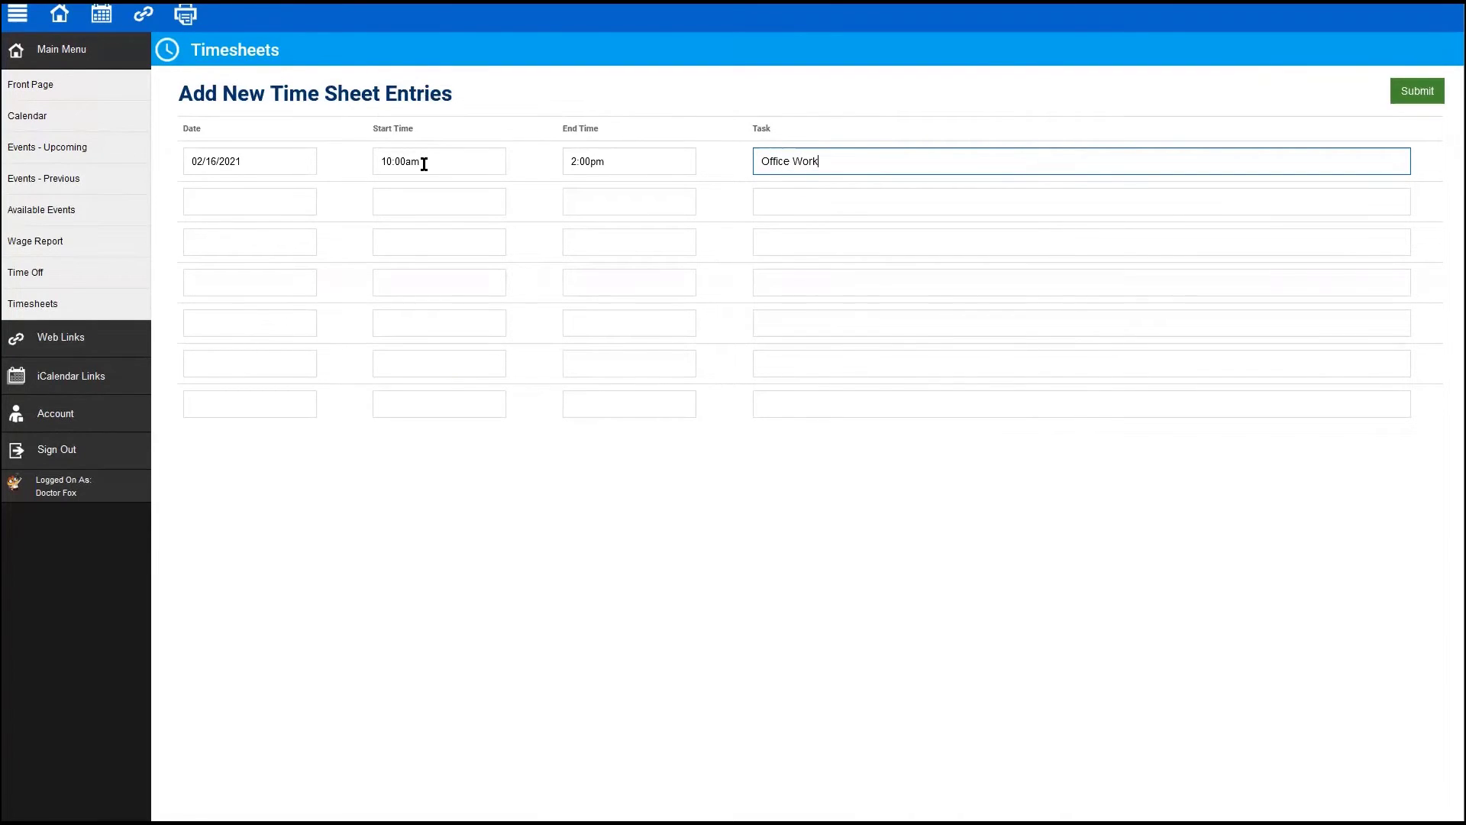
{"action": "left_click", "coordinate": [1421, 93]}
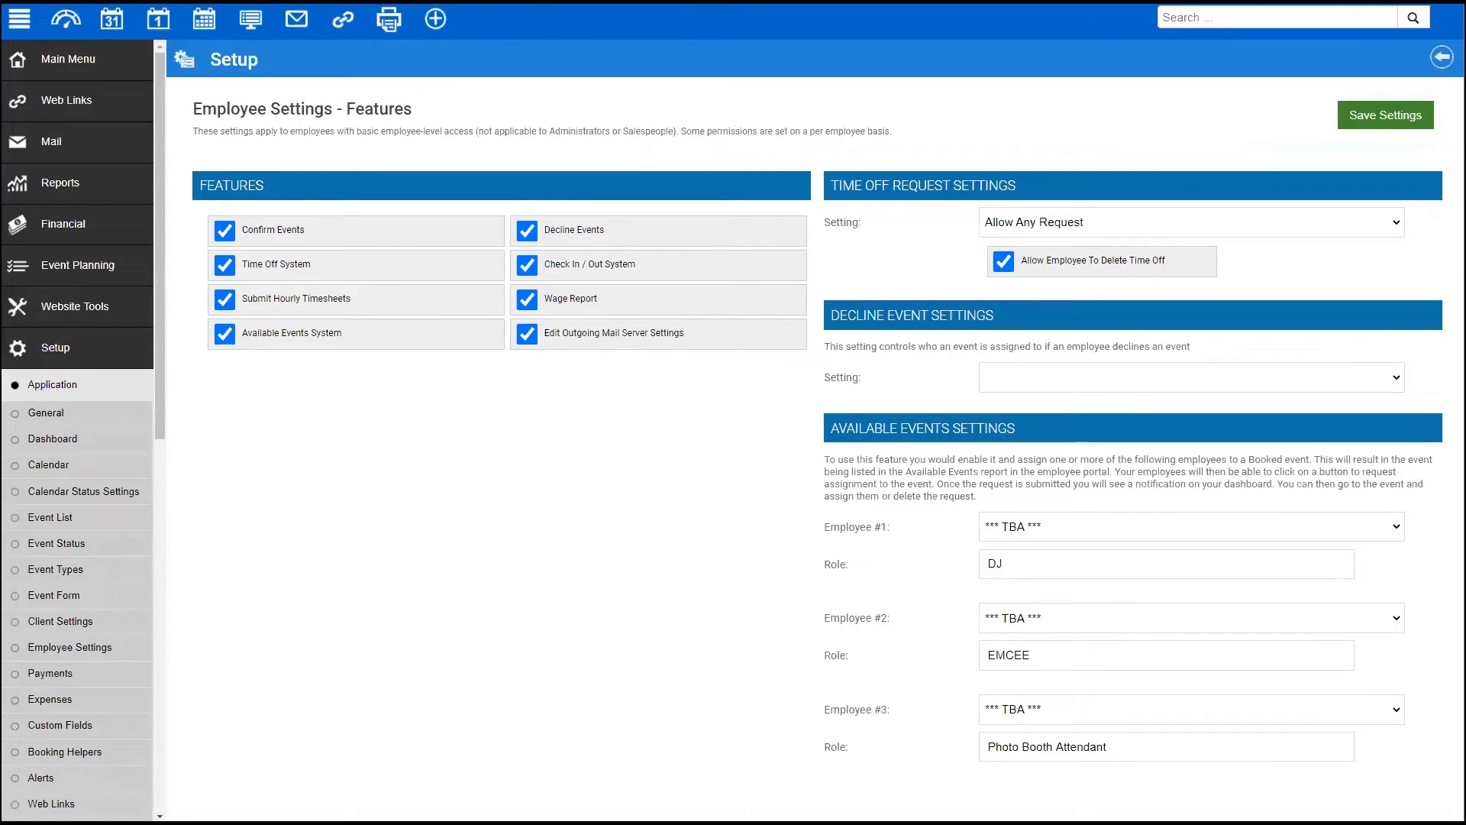
- Open Doctor Fox's full profile, then his Wages tab and Hourly Timesheet
{"action": "left_click", "coordinate": [80, 61]}
{"action": "left_click", "coordinate": [45, 304]}
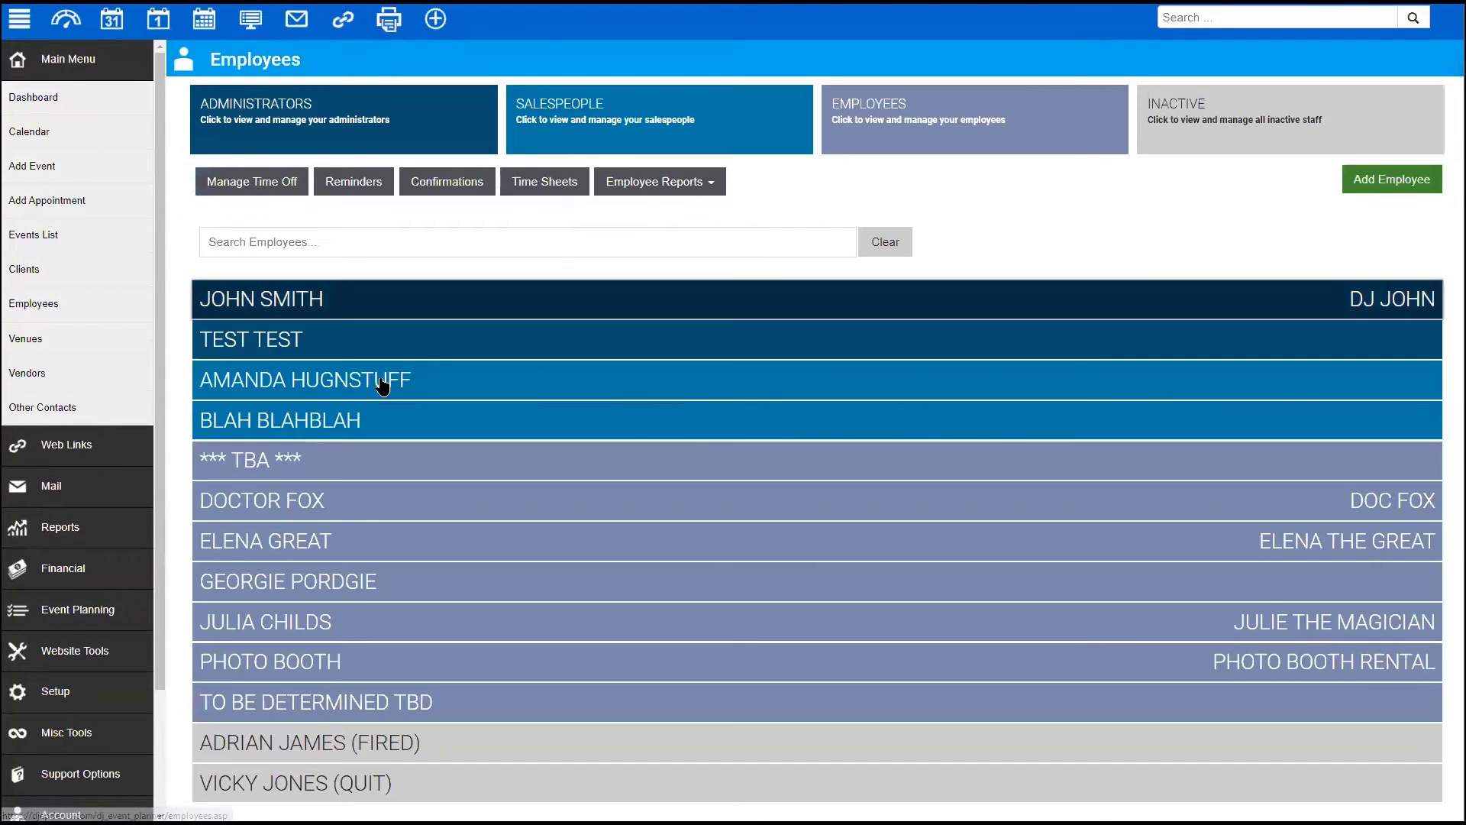
{"action": "left_click", "coordinate": [1291, 501]}
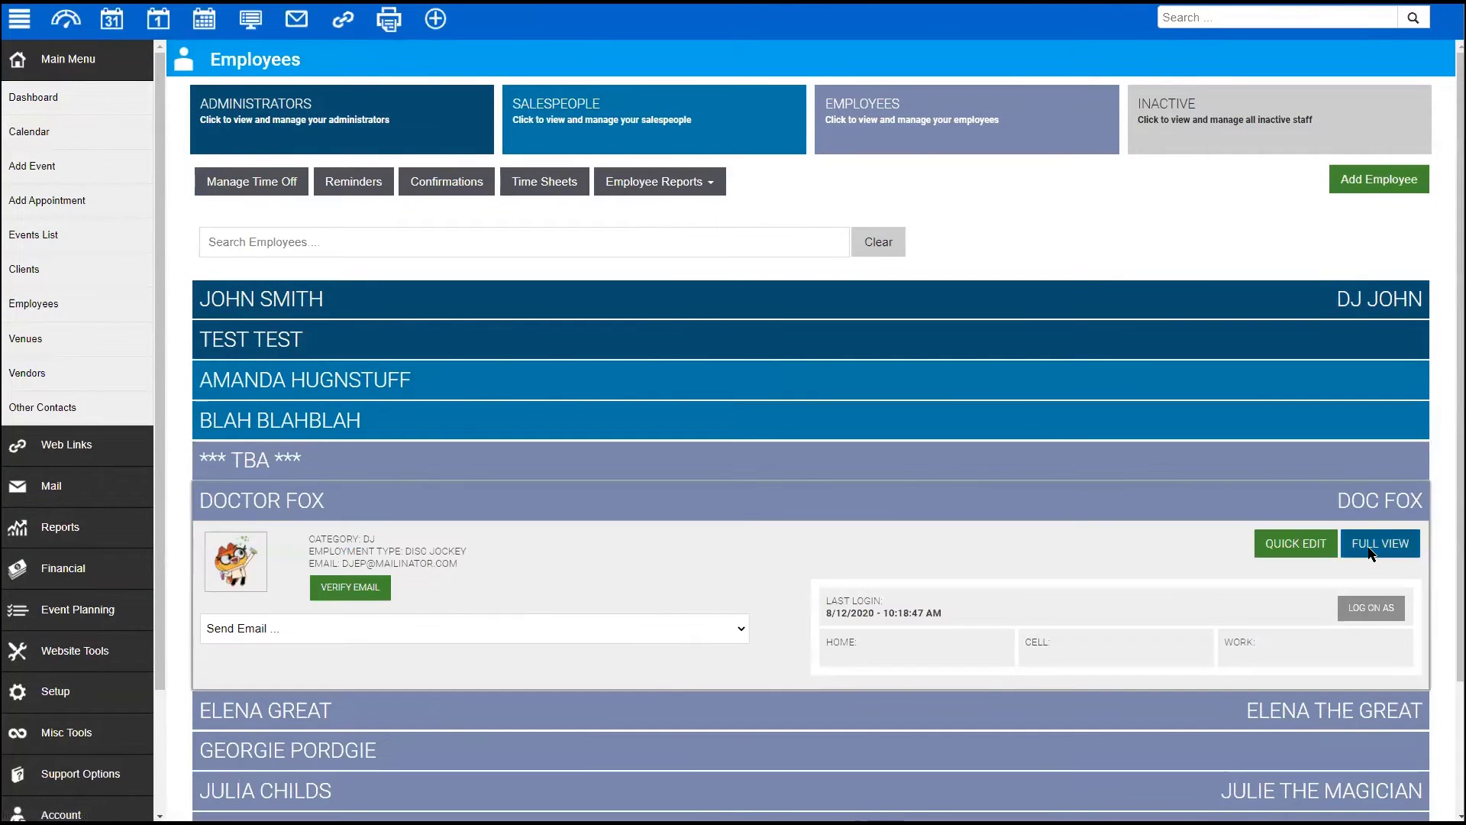
{"action": "left_click", "coordinate": [1372, 553]}
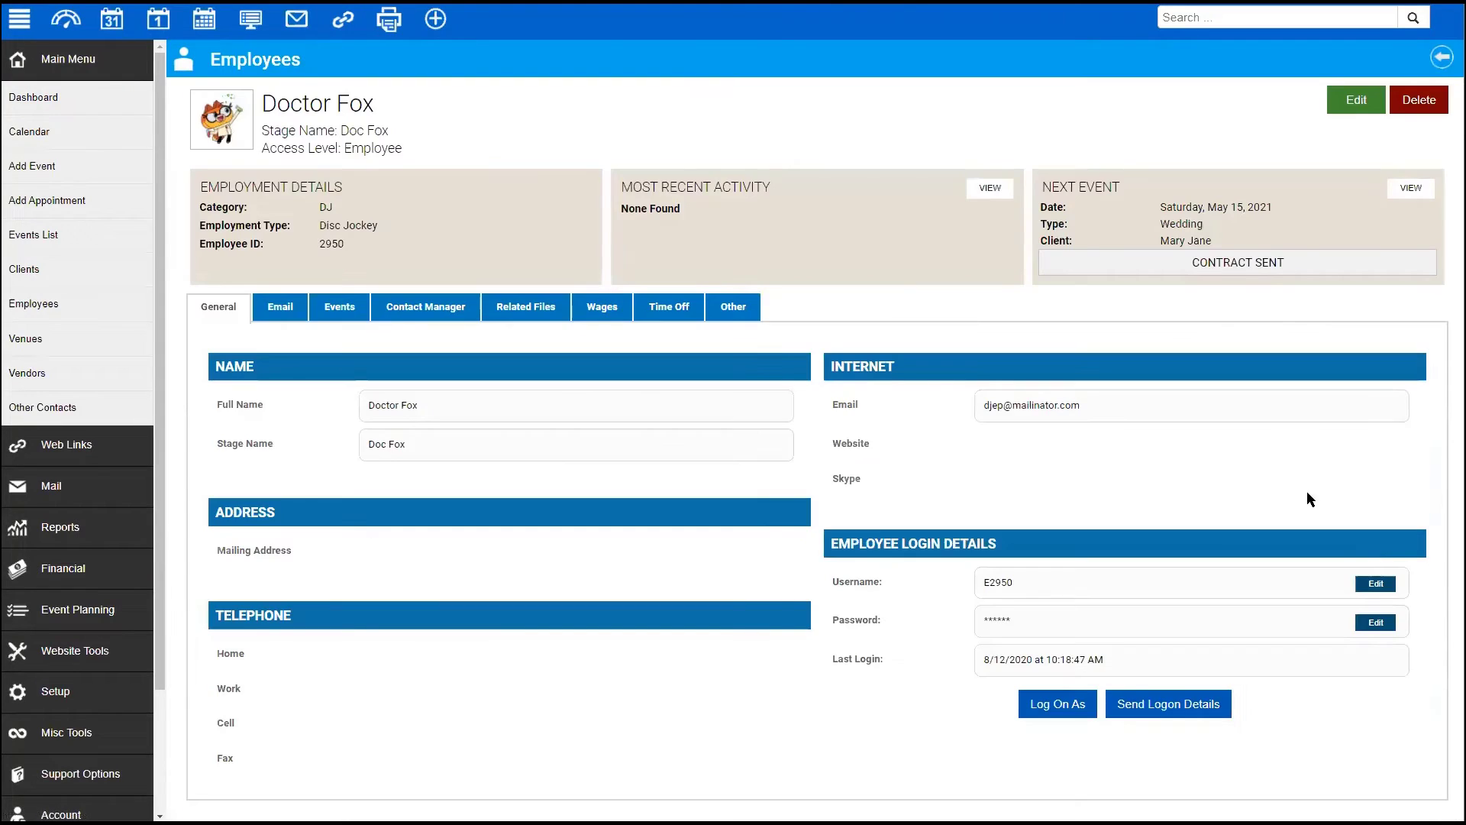
{"action": "left_click", "coordinate": [601, 309]}
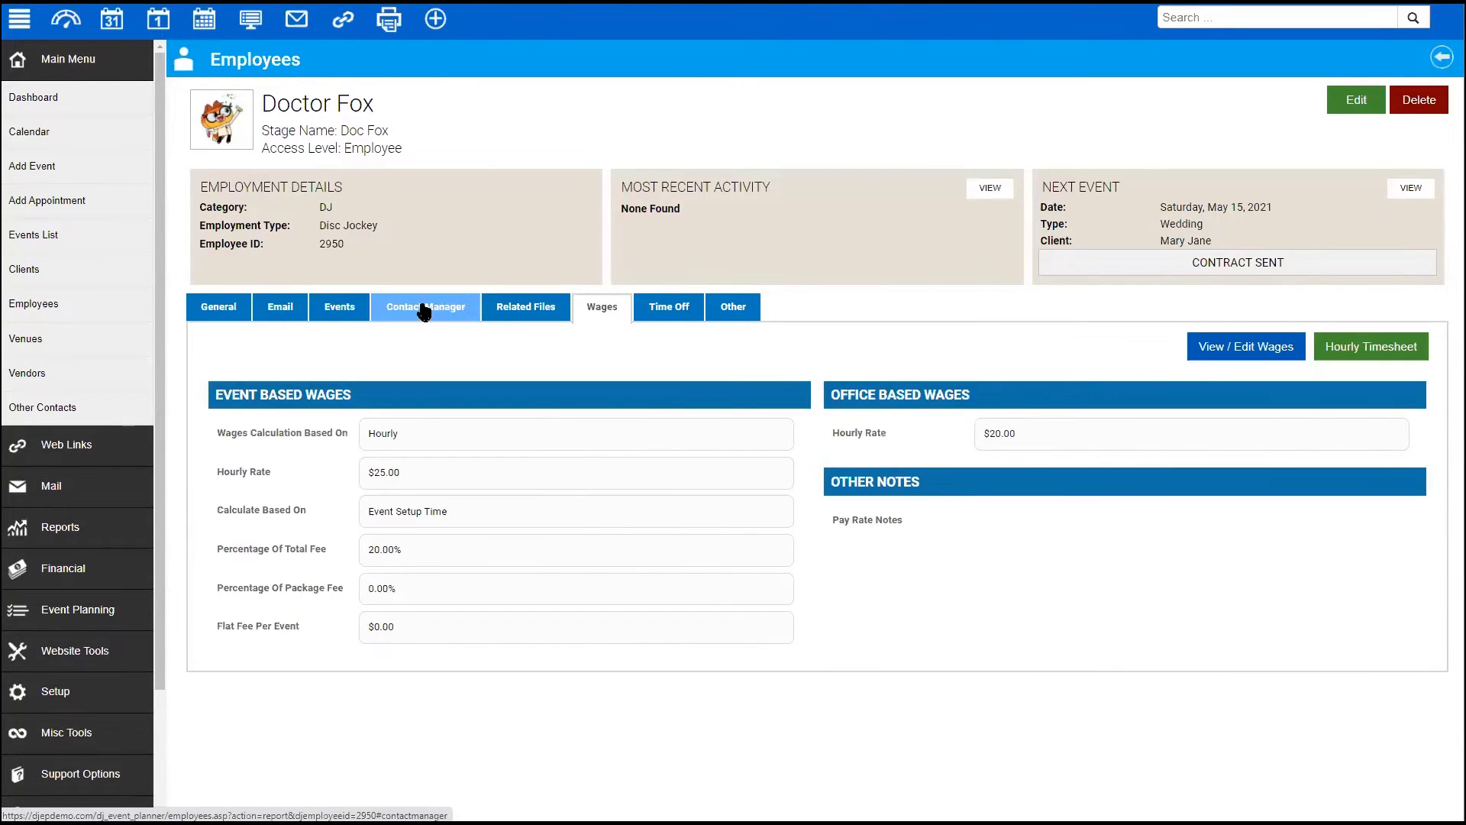
{"action": "left_click", "coordinate": [1393, 346]}
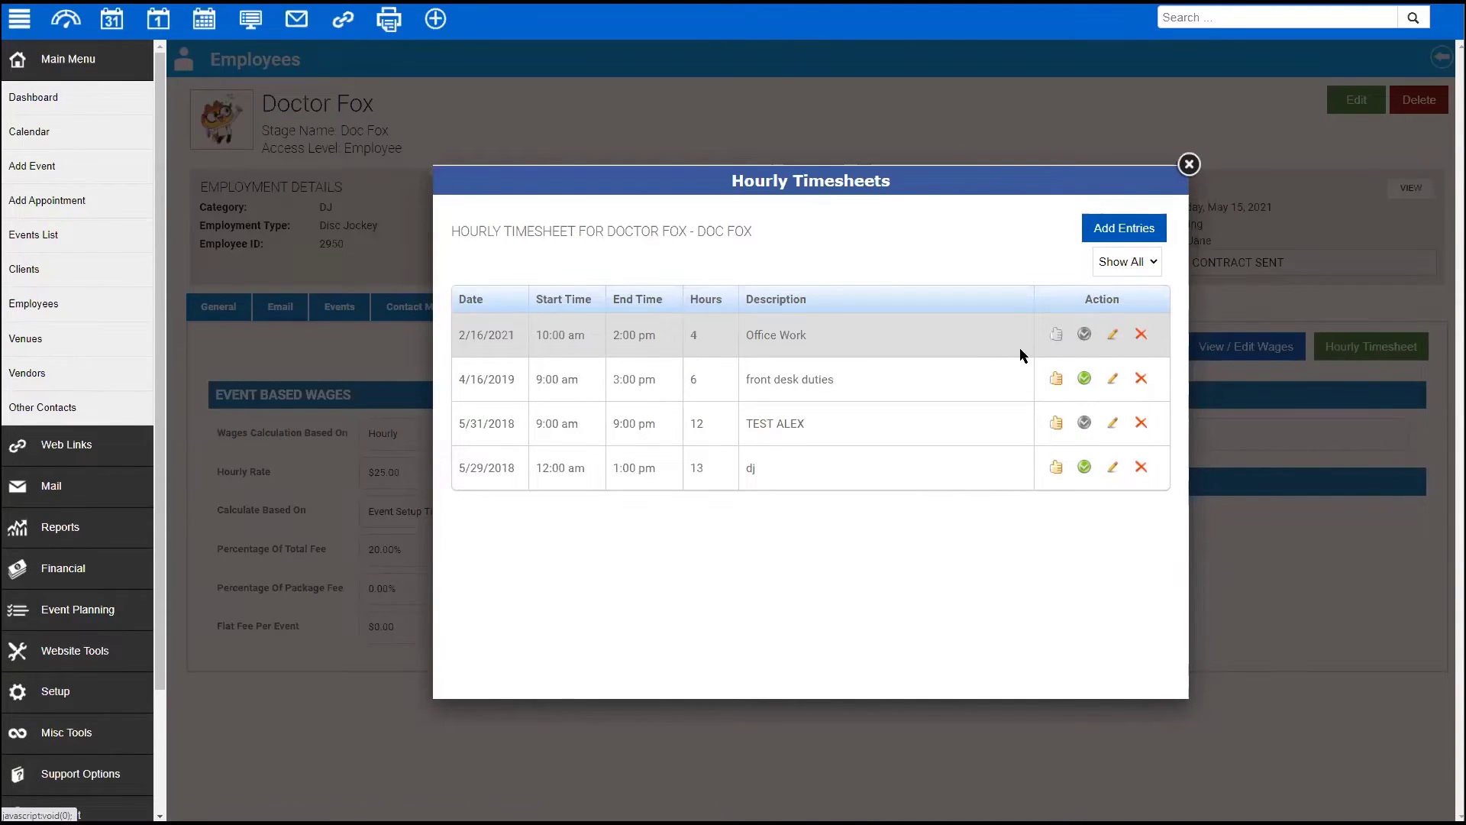
- Approve the 2/16/2021 Office Work timesheet and check the $20.00 office hourly rate
{"action": "left_click", "coordinate": [1054, 338]}
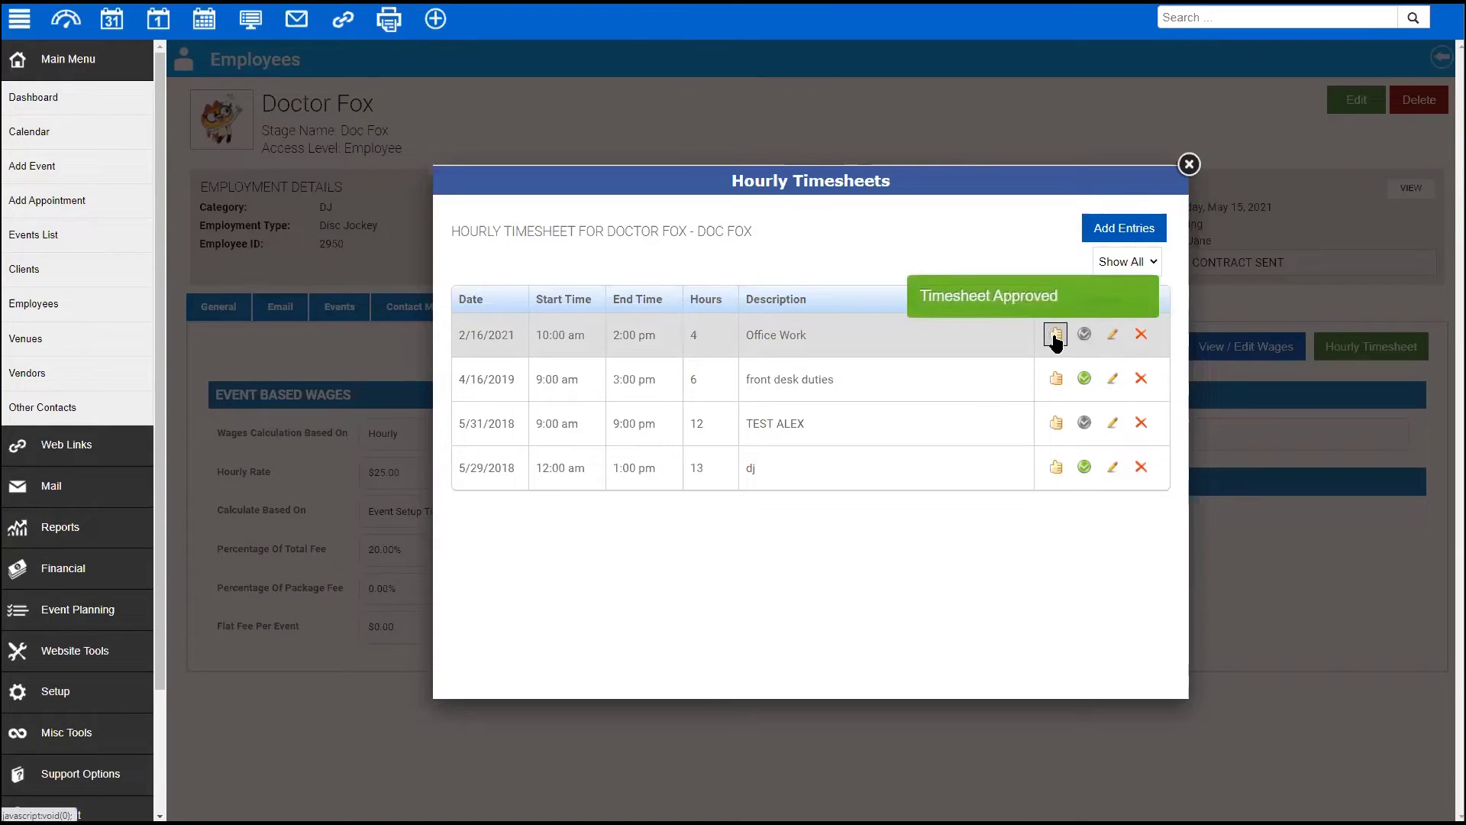
{"action": "left_click", "coordinate": [1188, 165]}
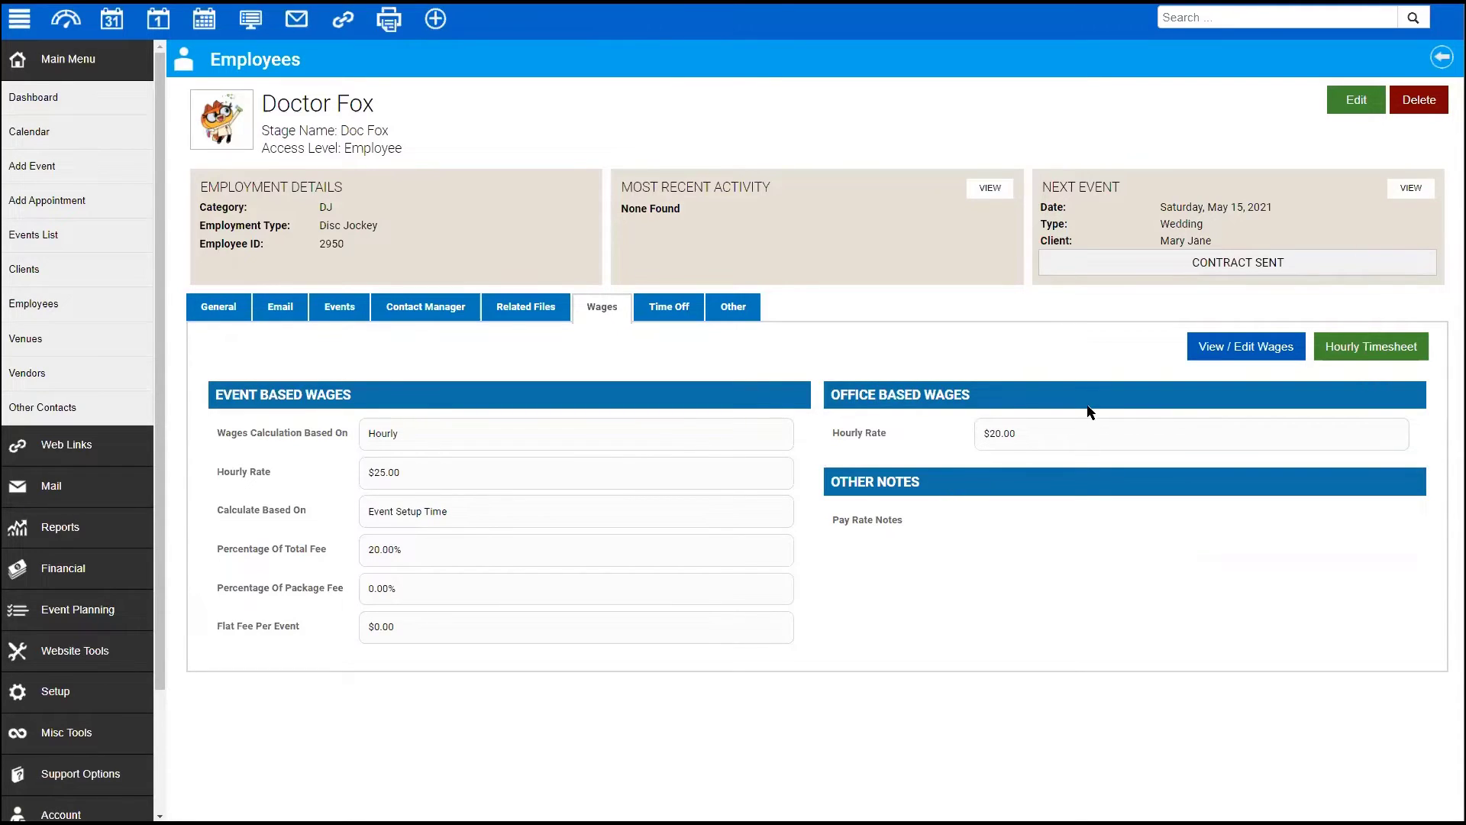
{"action": "mouse_move", "coordinate": [1037, 432]}
{"action": "left_mouse_down"}
{"action": "mouse_move", "coordinate": [826, 428]}
{"action": "mouse_move", "coordinate": [1034, 432]}
{"action": "left_mouse_up"}
- Mark the 2/16/2021 timesheet as paid, leaving future popups unhidden, and close the timesheets window
{"action": "left_click", "coordinate": [1371, 347]}
{"action": "left_click", "coordinate": [1084, 333]}
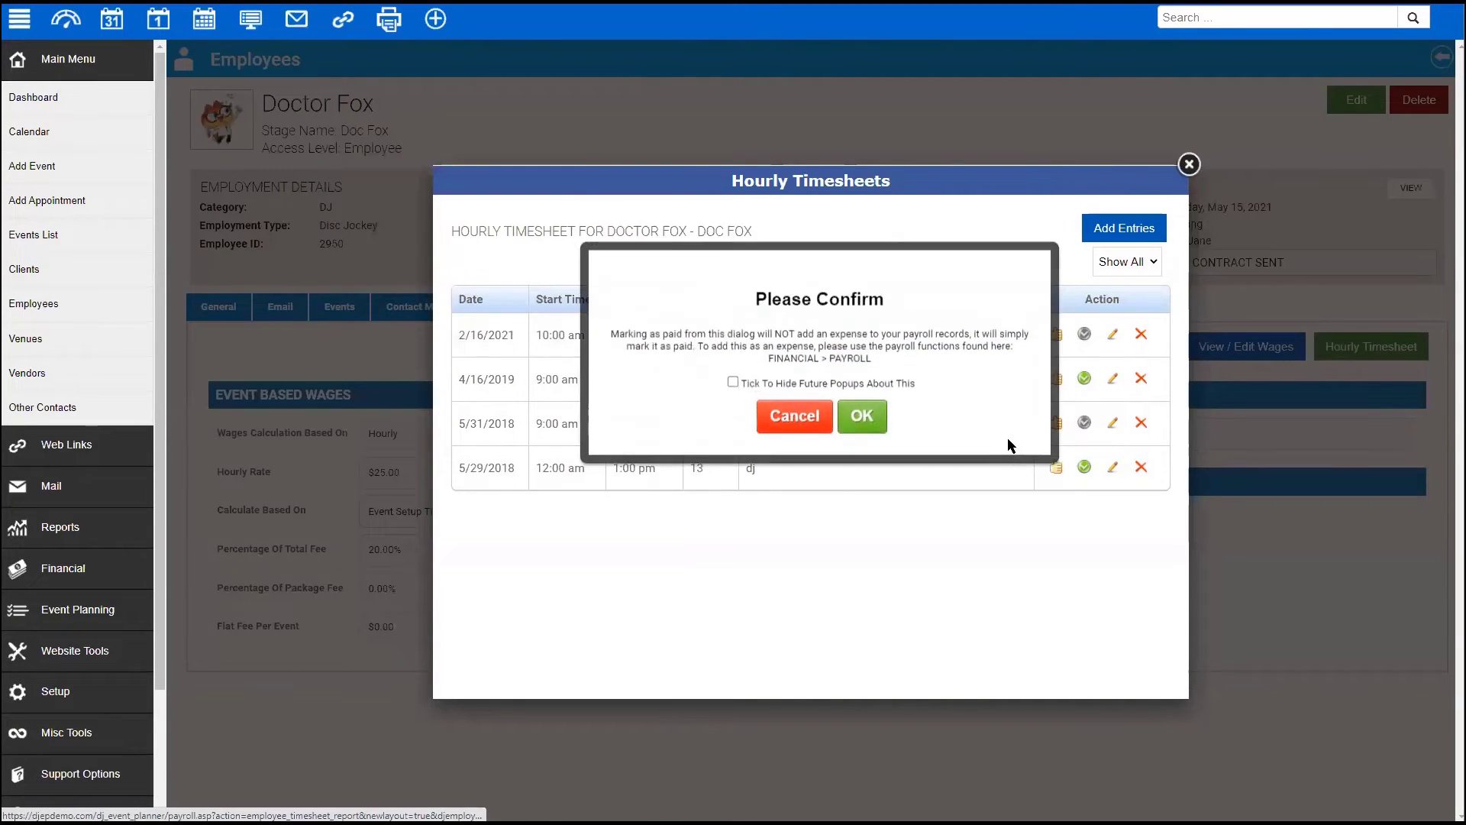
{"action": "left_click", "coordinate": [733, 377]}
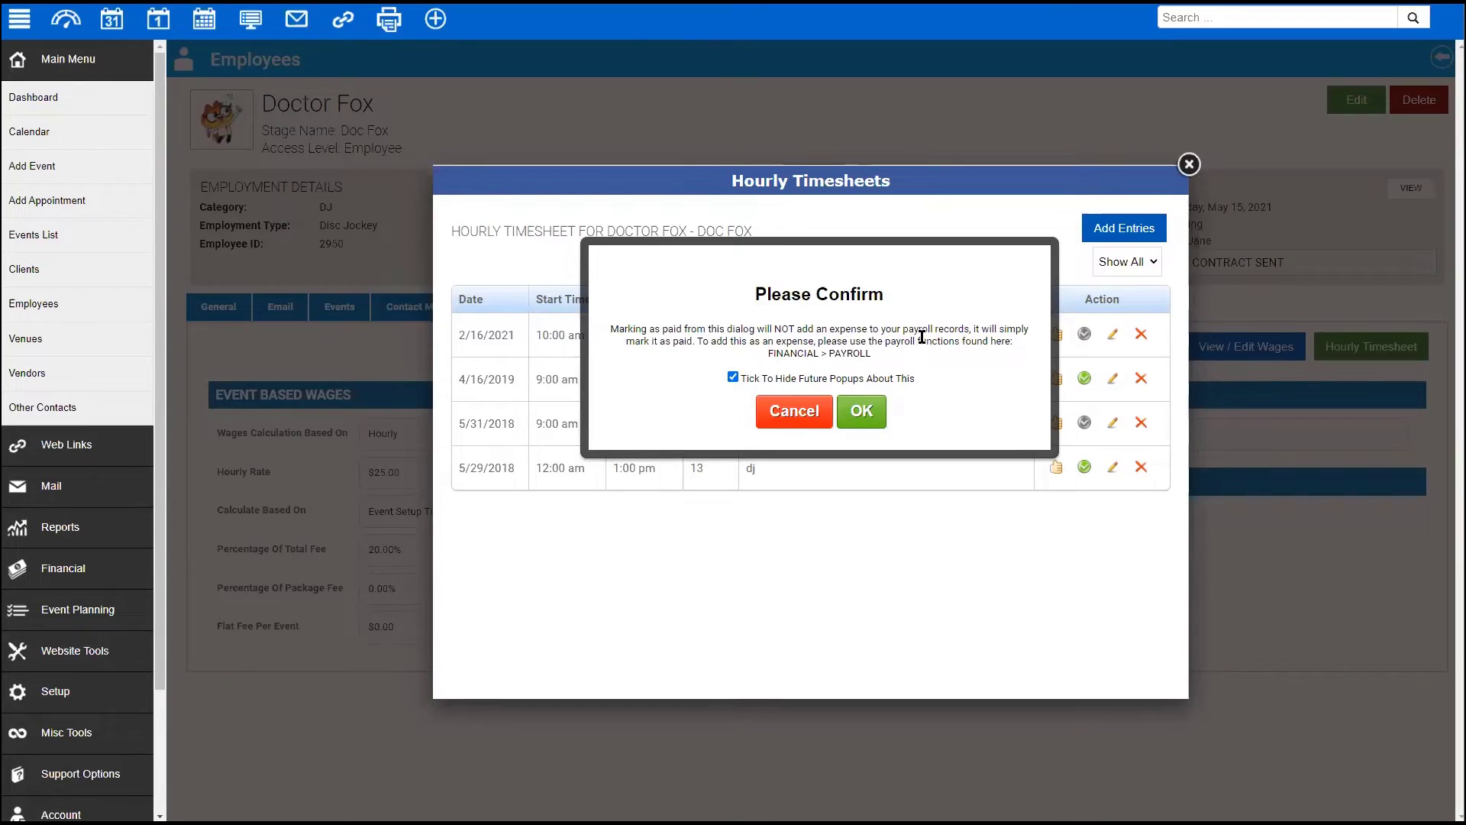
{"action": "left_click", "coordinate": [858, 413]}
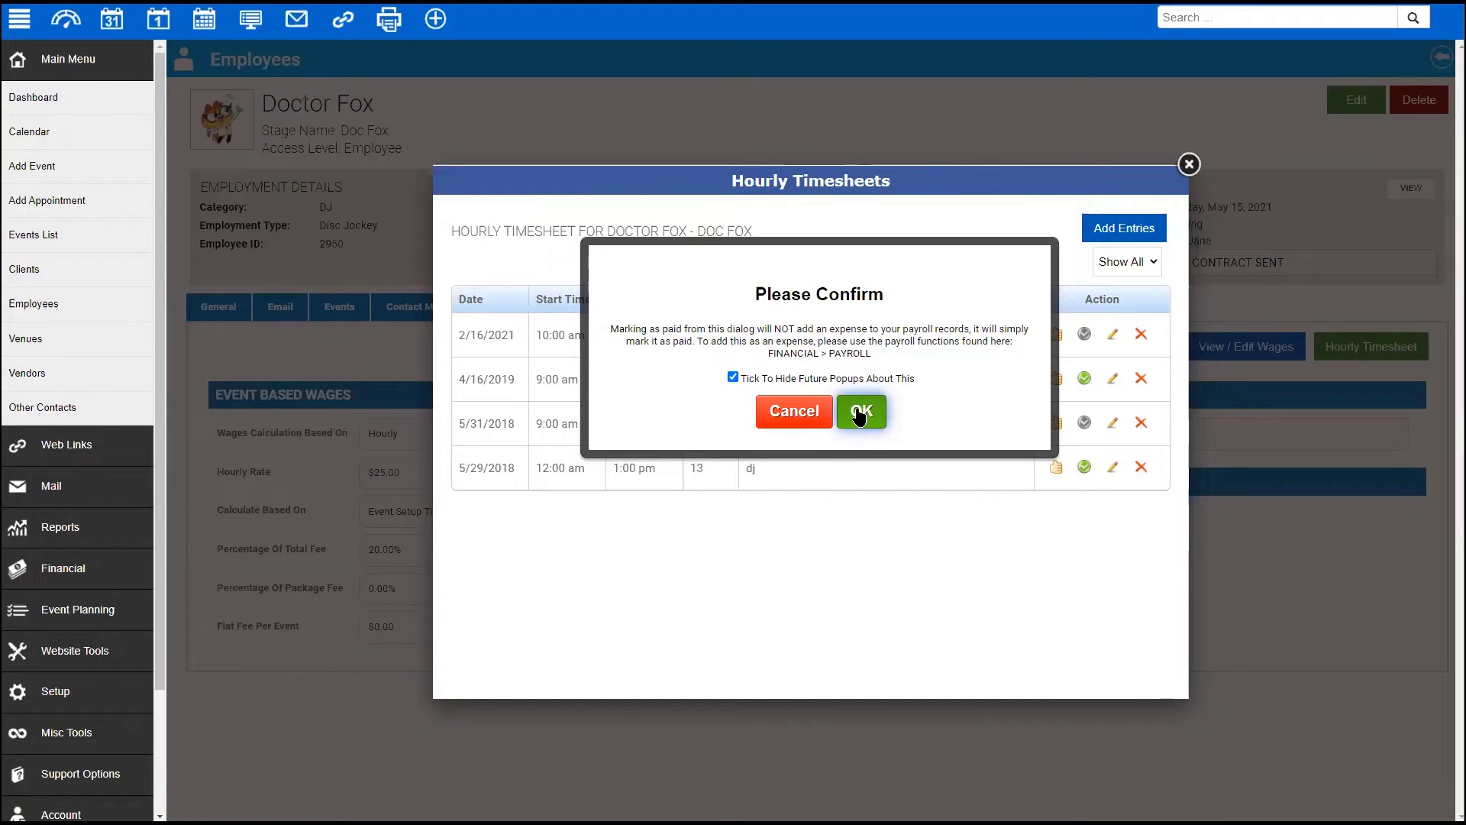
{"action": "left_click", "coordinate": [732, 376]}
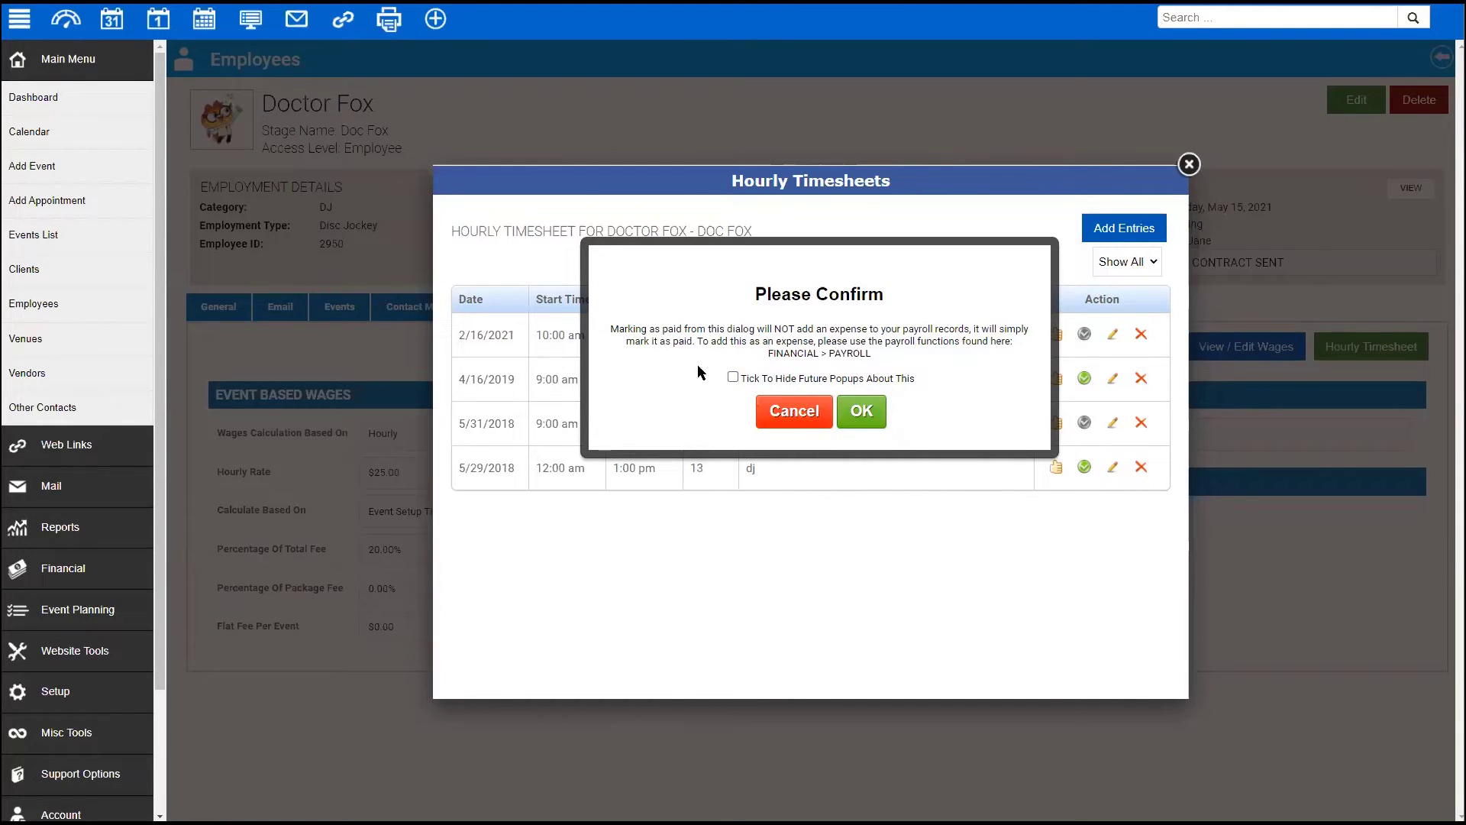
{"action": "left_click_drag", "start_coordinate": [942, 374], "coordinate": [707, 373]}
{"action": "left_click", "coordinate": [865, 352]}
{"action": "left_click", "coordinate": [863, 413]}
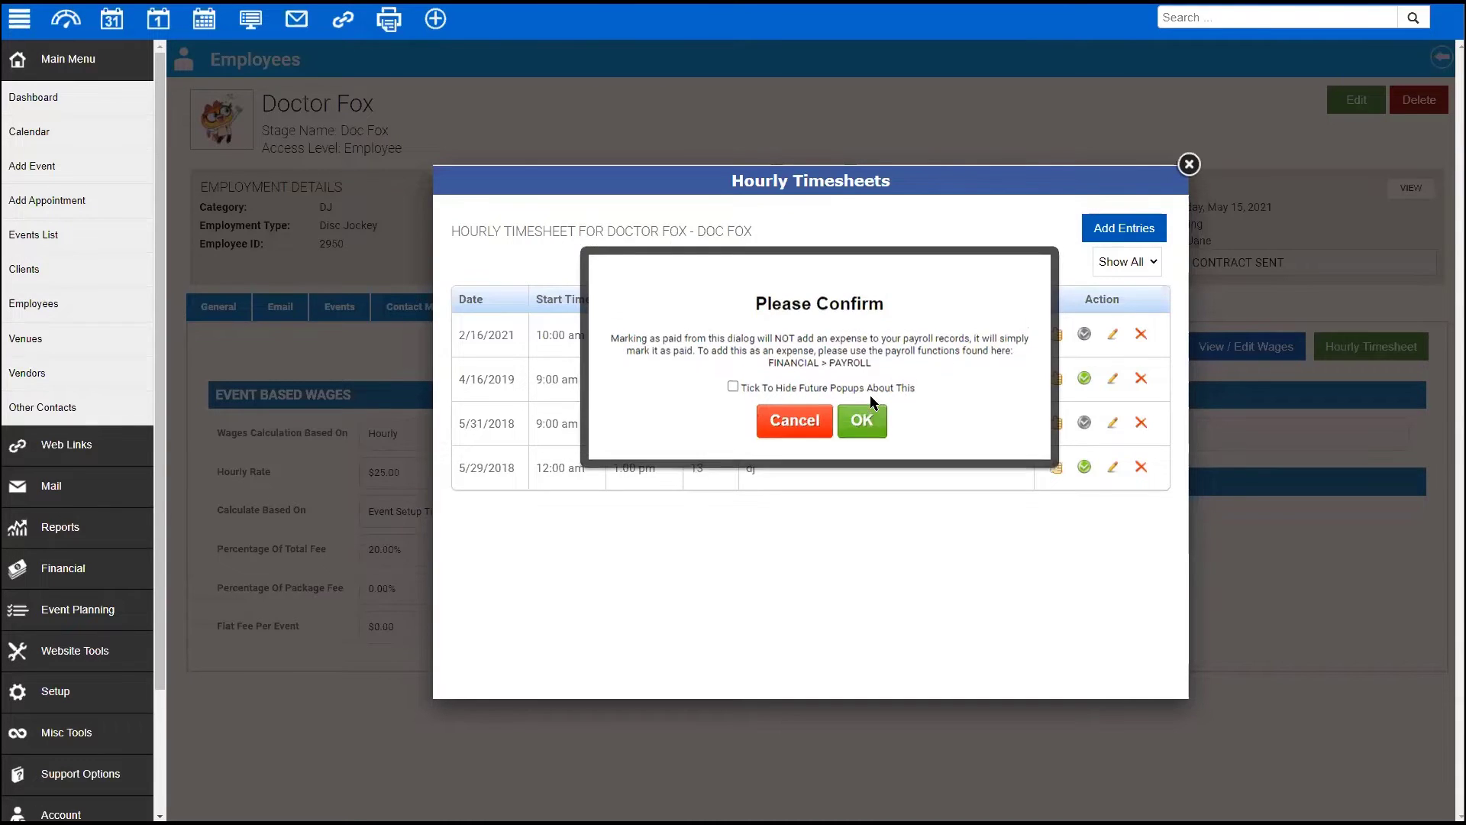
{"action": "left_click", "coordinate": [1189, 165]}
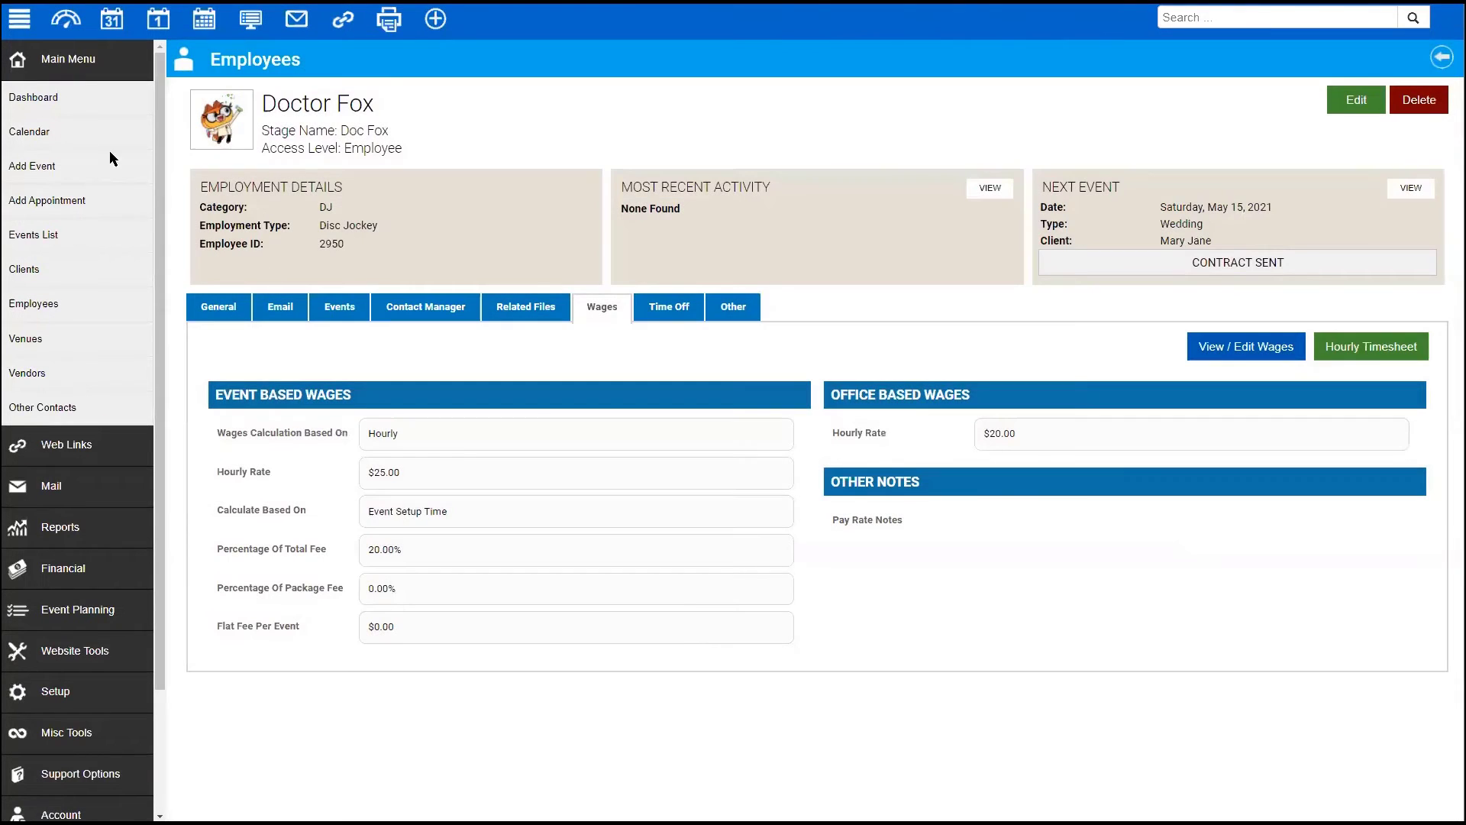
- Open the Payroll report and set Doctor Fox's 2/16/2021 Office Work entry to not paid
{"action": "left_click", "coordinate": [63, 569]}
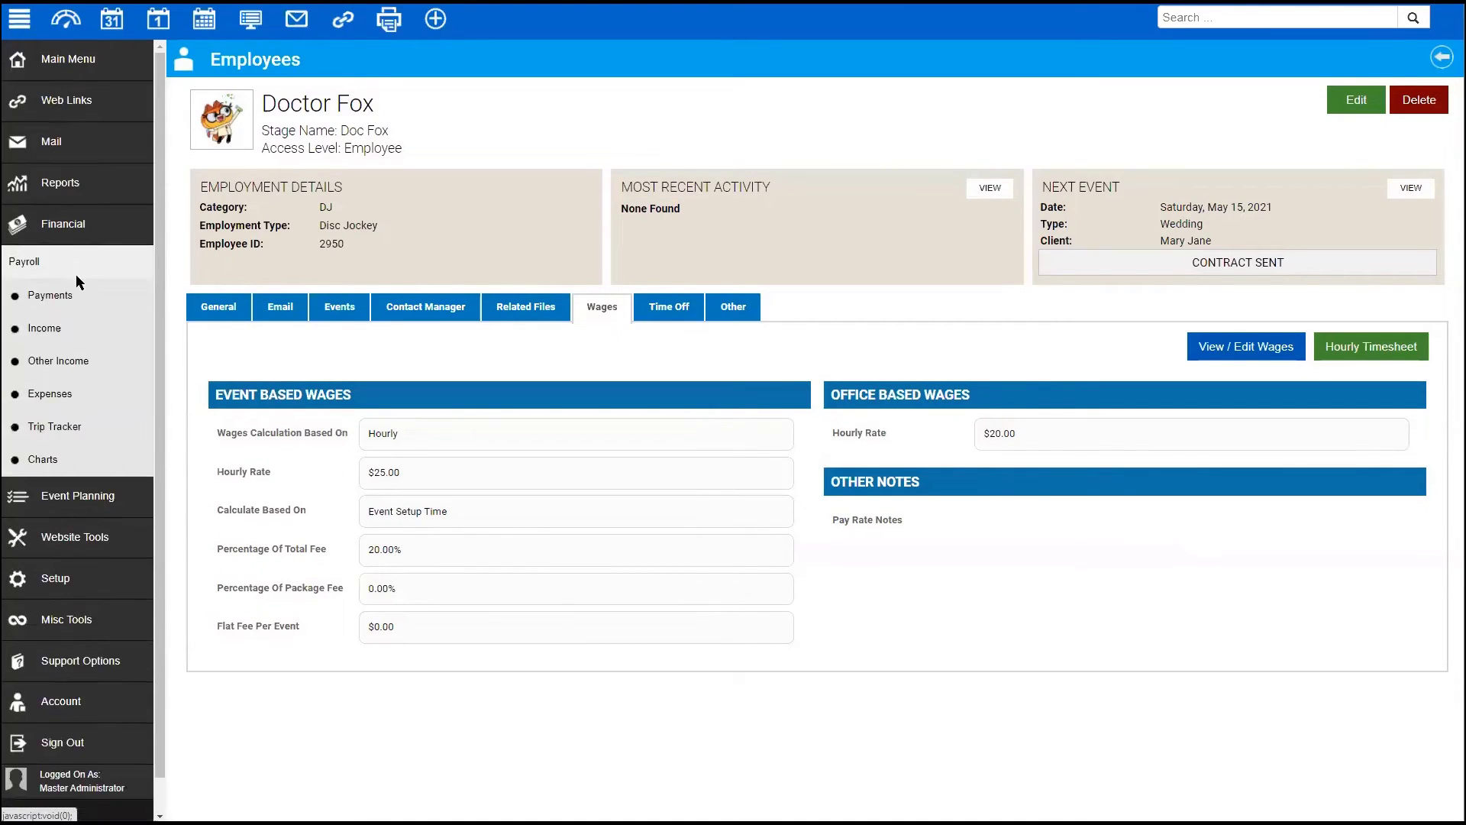
{"action": "left_click", "coordinate": [76, 264]}
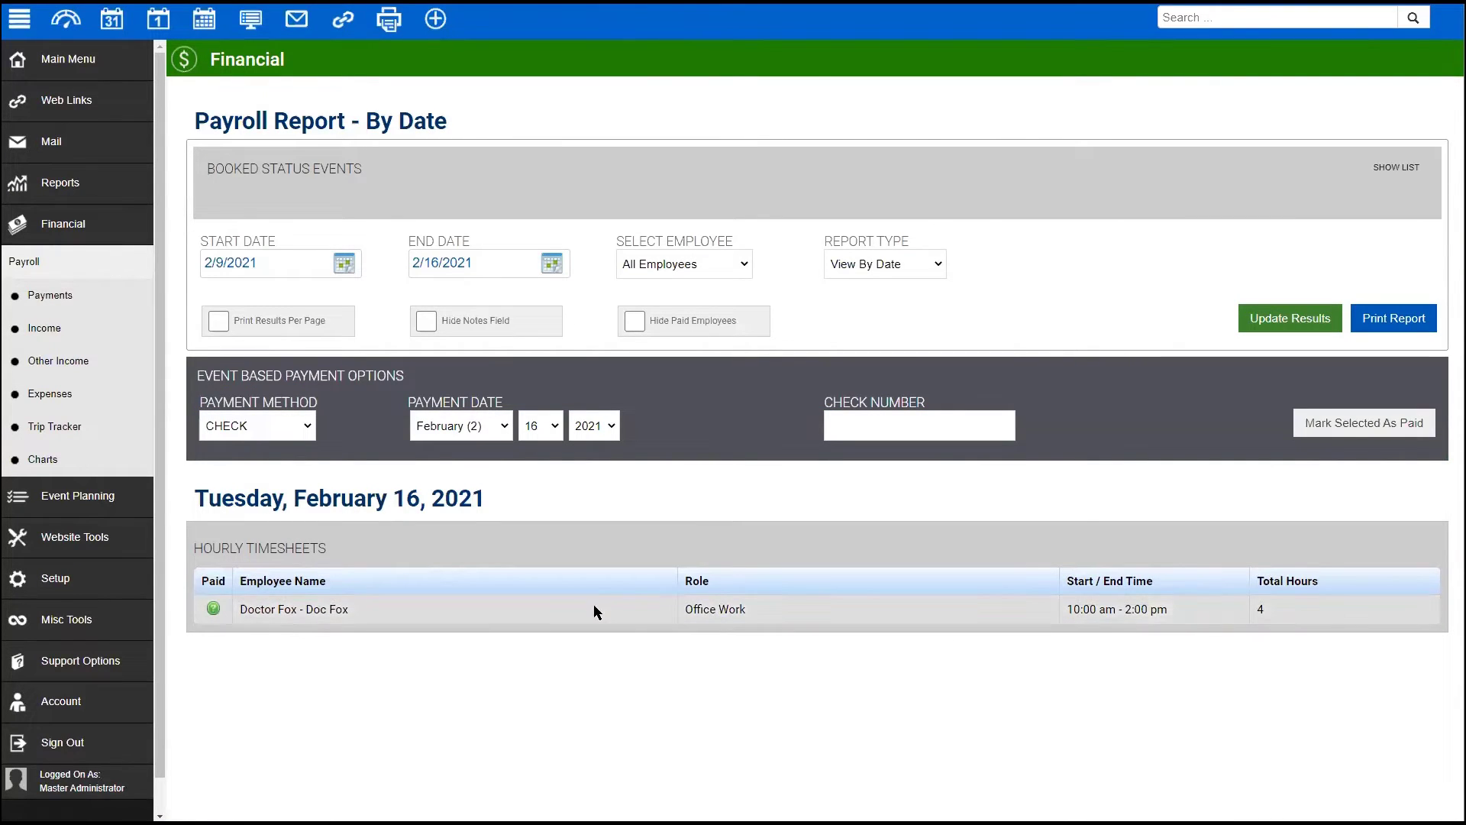
{"action": "left_click", "coordinate": [211, 607]}
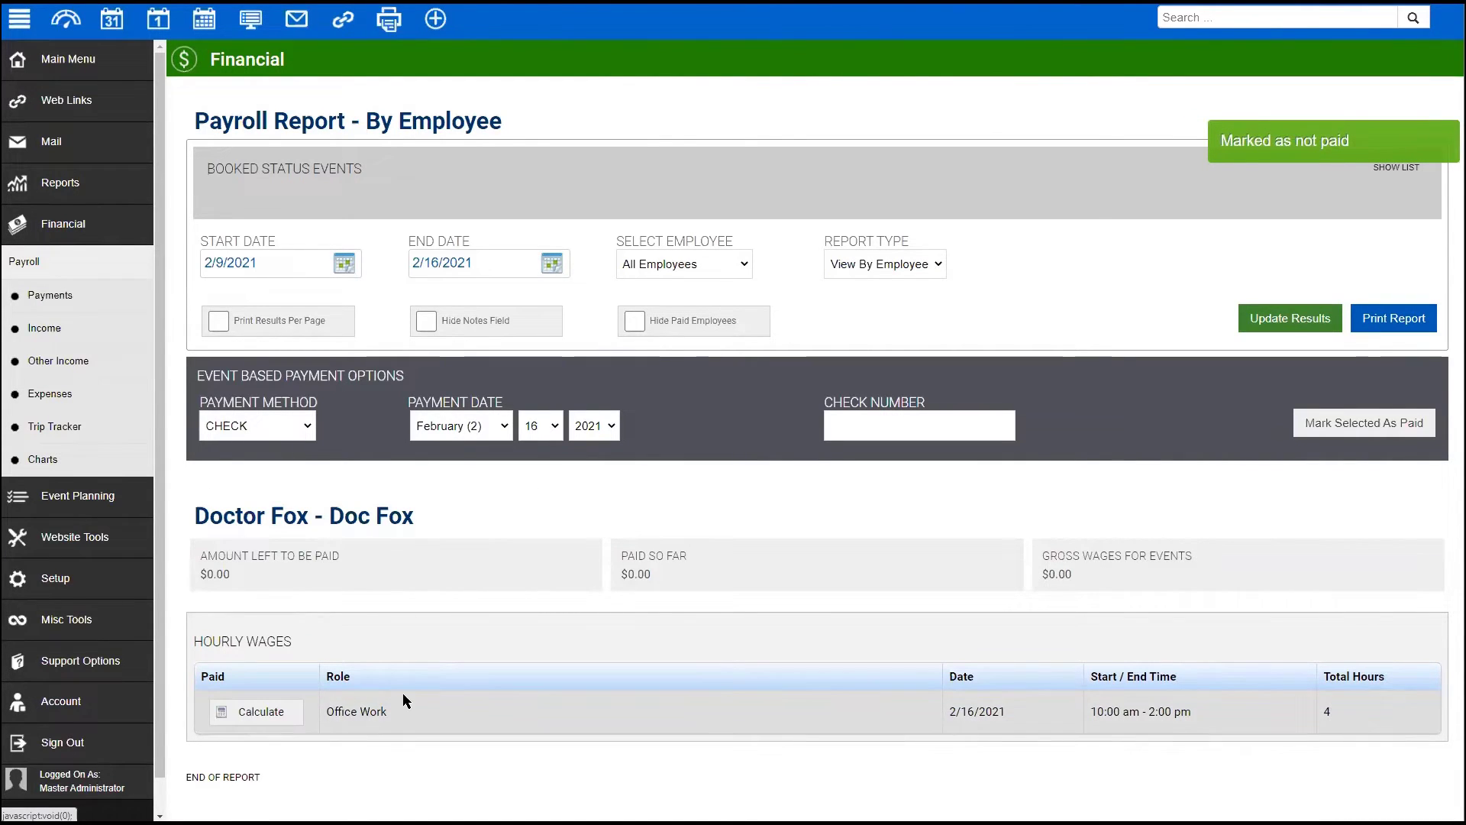
- Include the 4 hours of 2/16/2021 office work and mark them paid at $80.00
{"action": "left_click", "coordinate": [248, 710]}
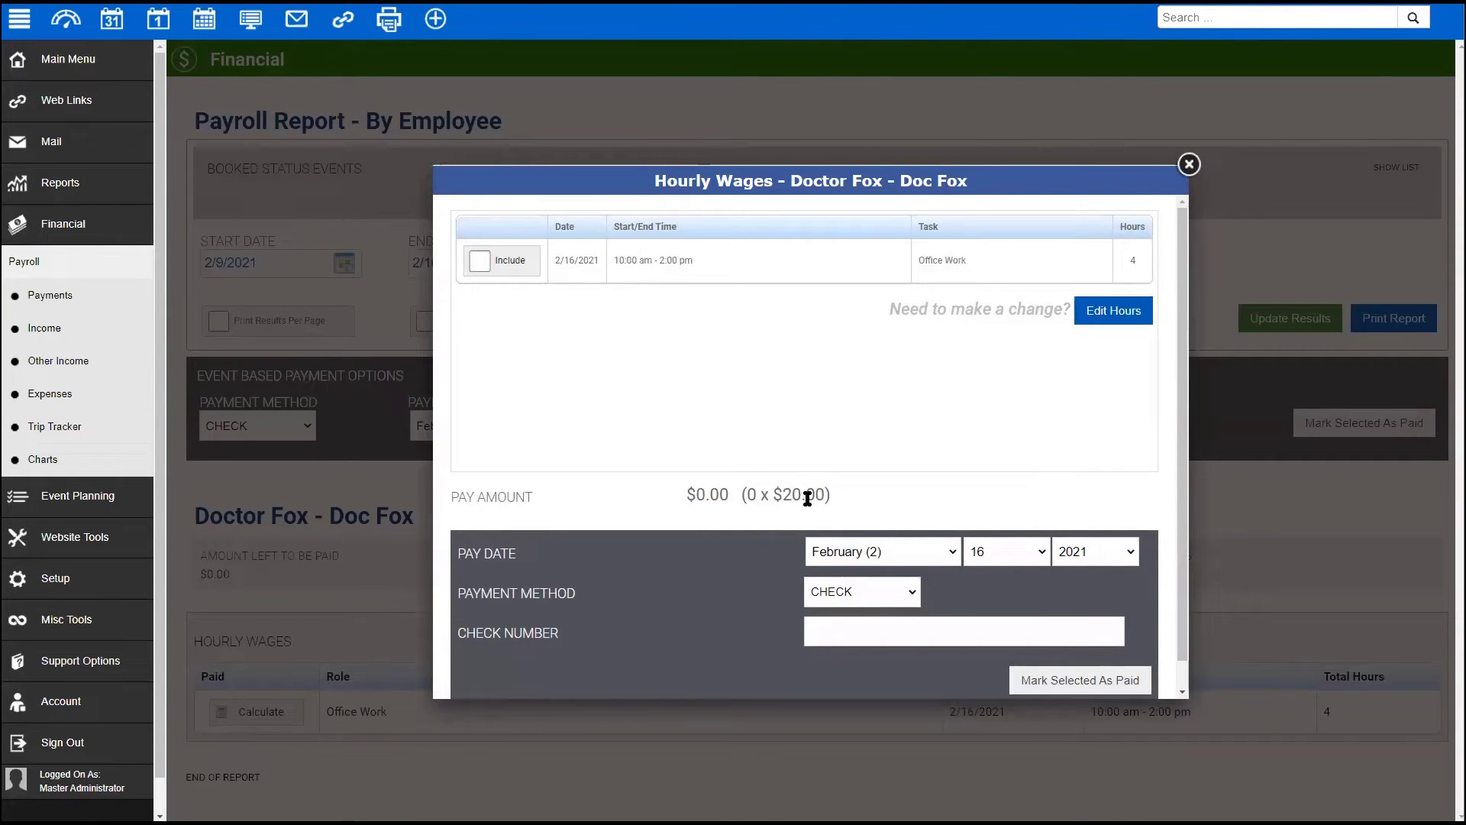
{"action": "left_click", "coordinate": [478, 261]}
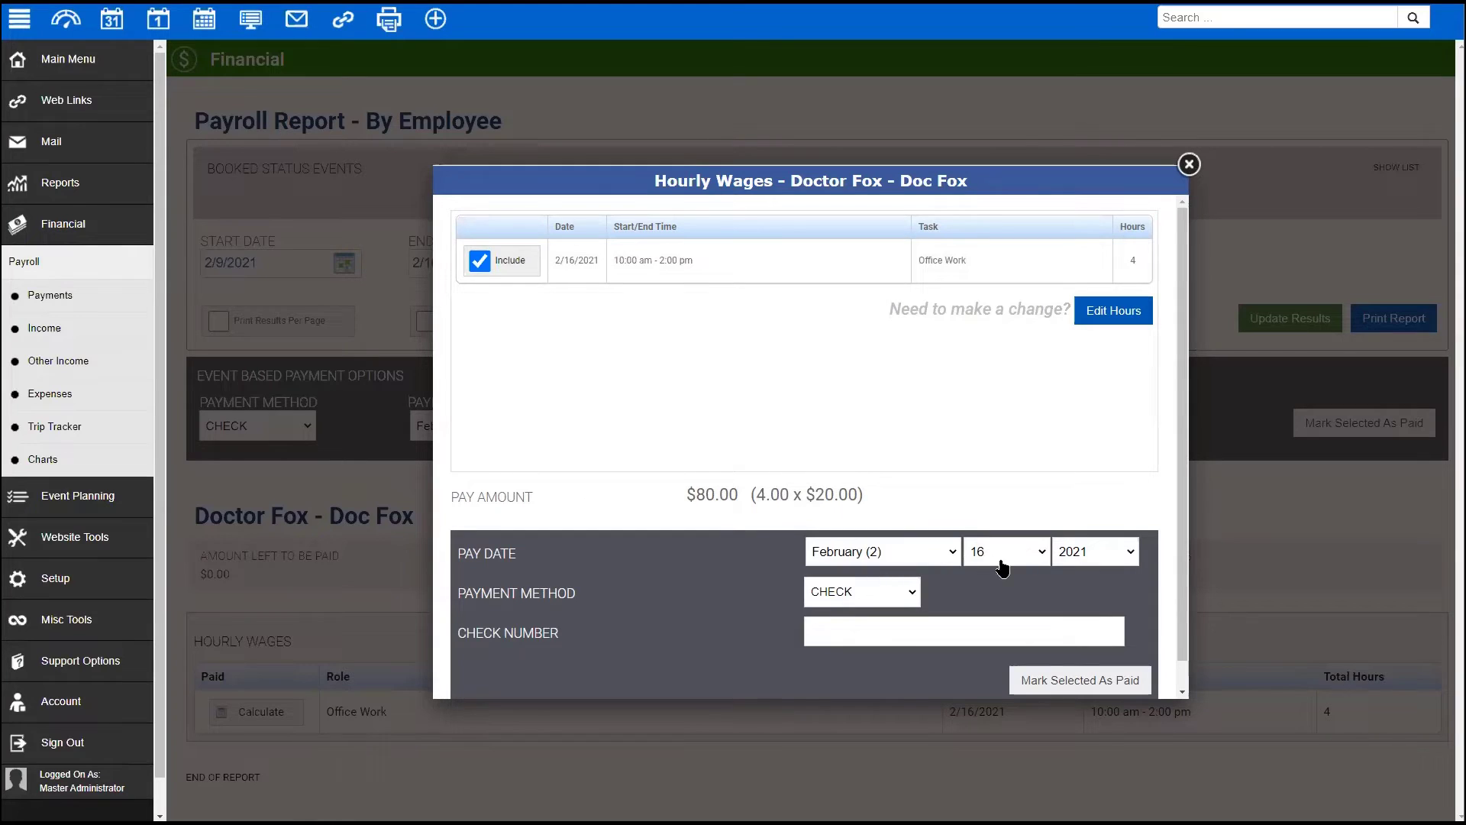
{"action": "scroll", "coordinate": [1004, 552], "scroll_direction": "down", "scroll_amount": 1}
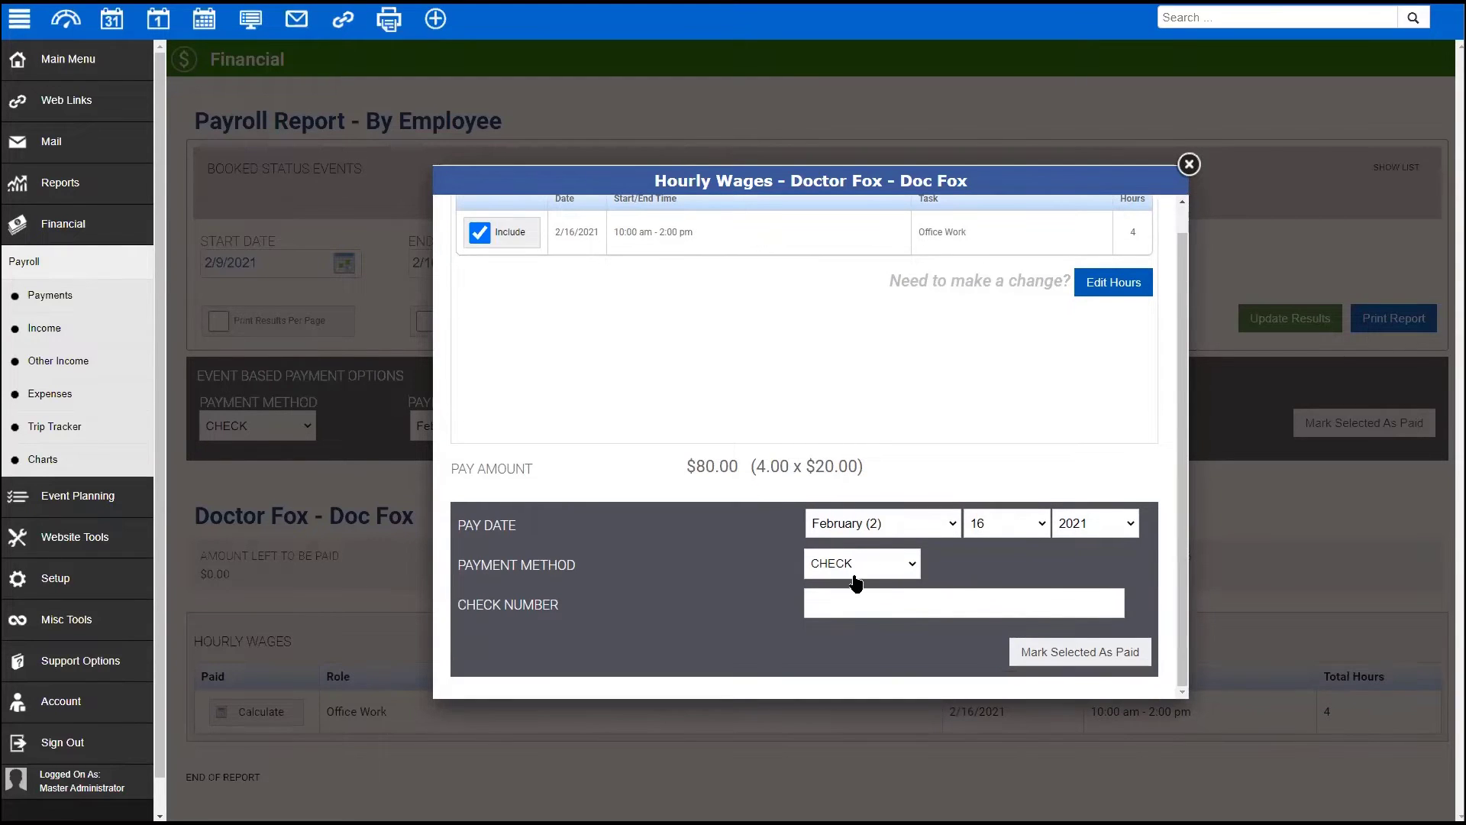
{"action": "left_click", "coordinate": [850, 600]}
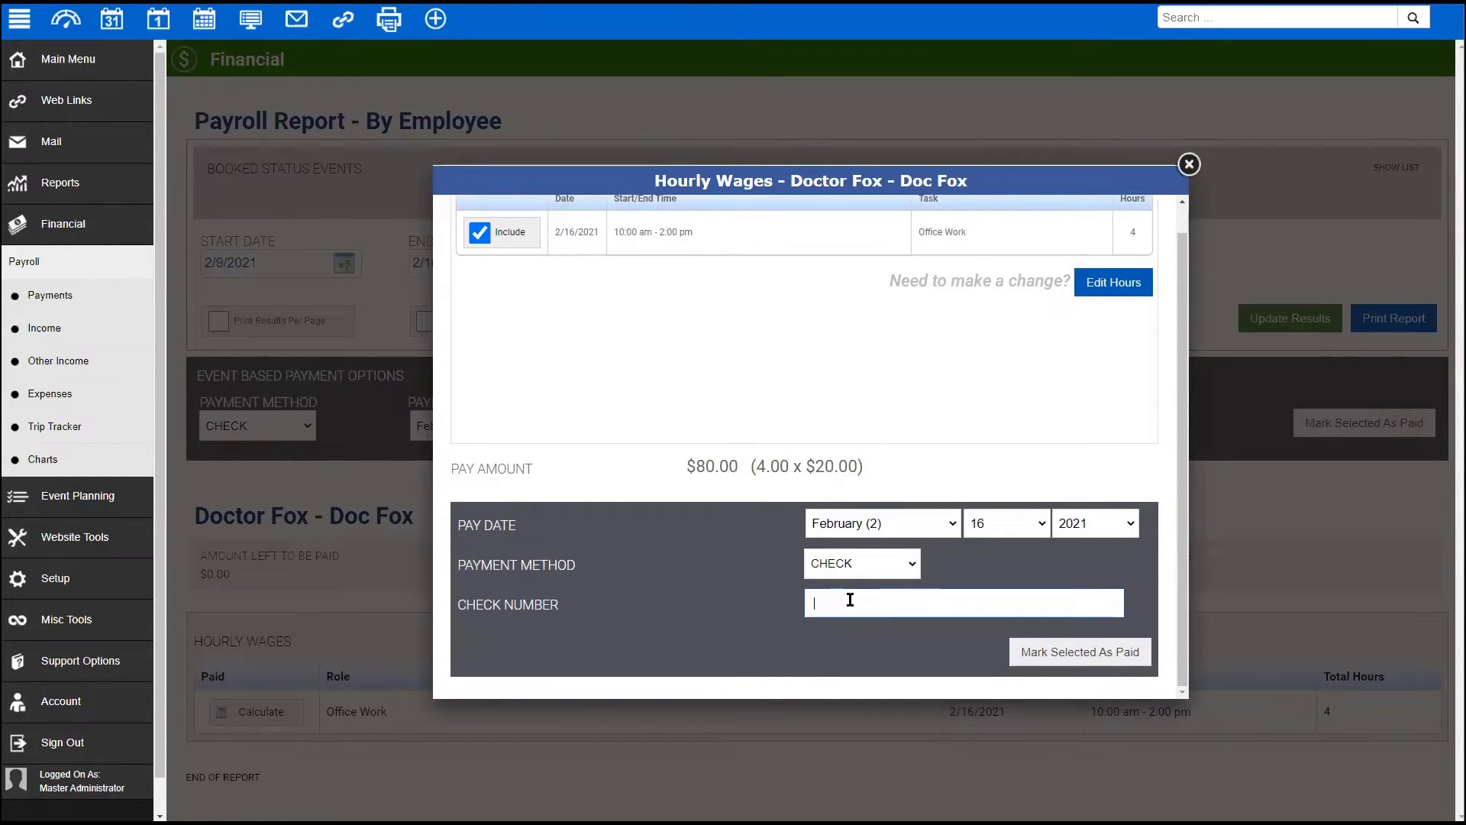
{"action": "left_click", "coordinate": [1077, 654]}
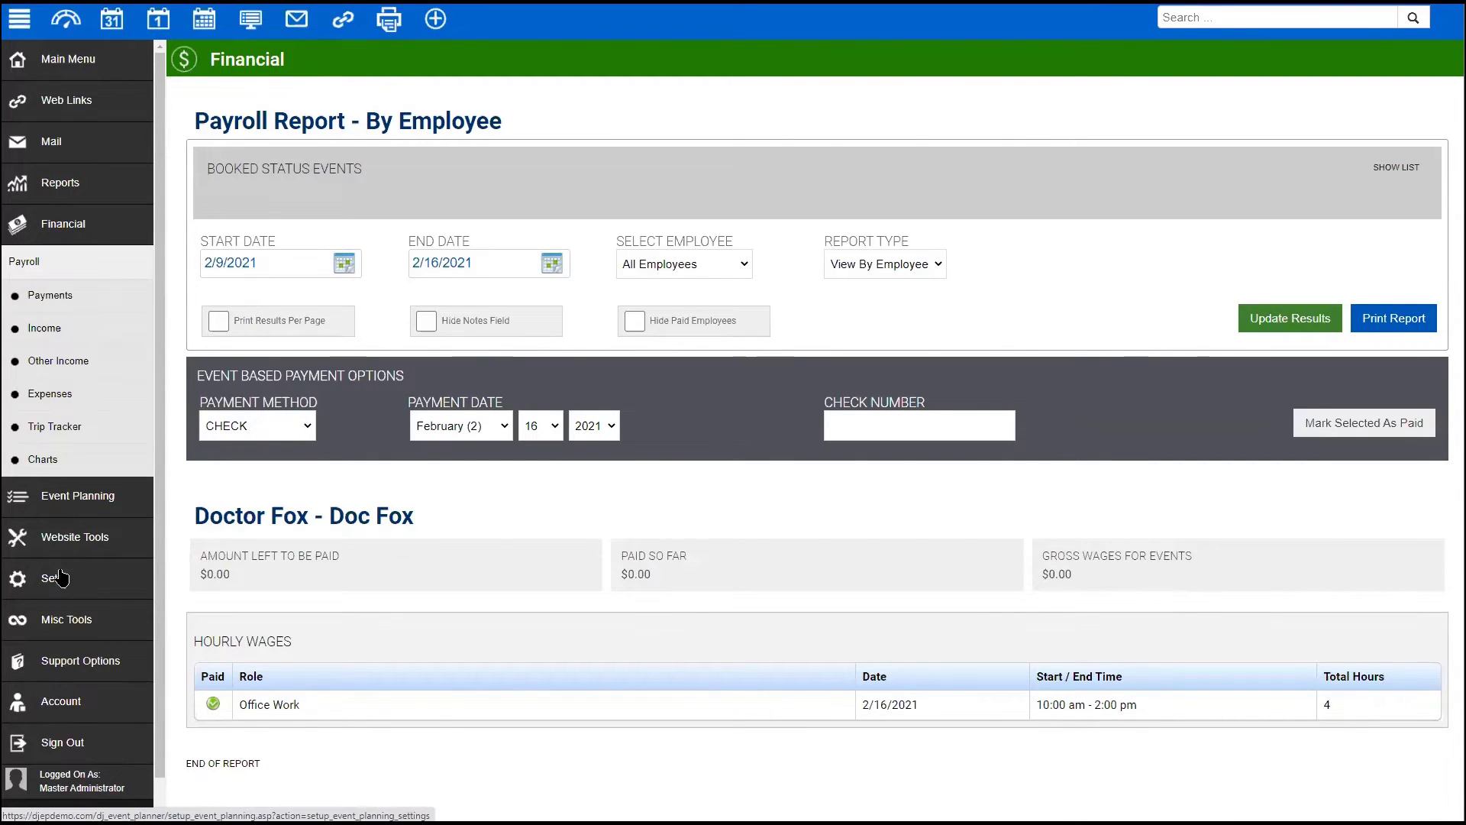
- Open the all-employees Hourly Timesheet report from Reports > Employee Reports
{"action": "left_click", "coordinate": [63, 185]}
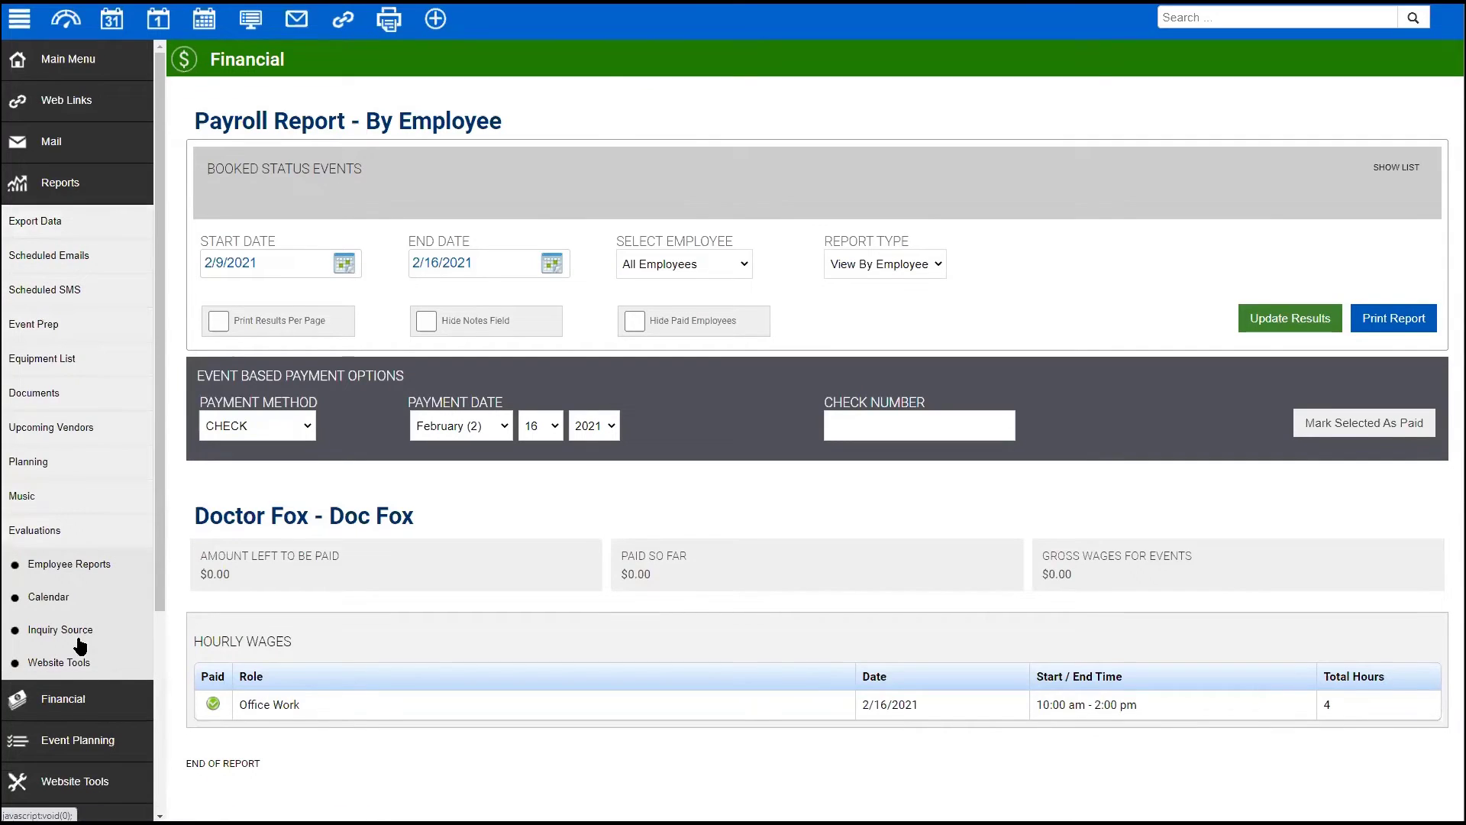
{"action": "left_click", "coordinate": [50, 565]}
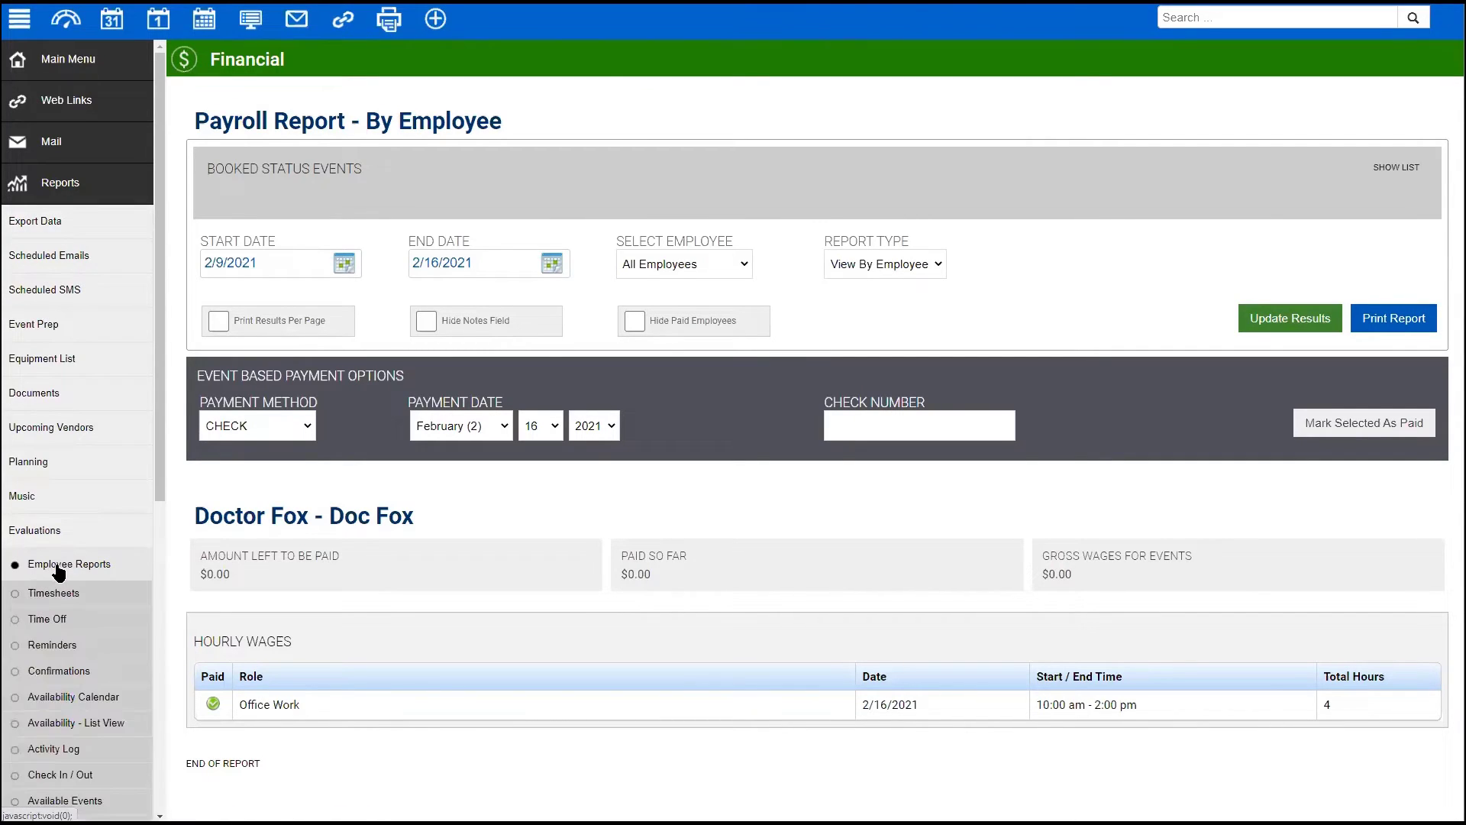
{"action": "scroll", "coordinate": [58, 569], "scroll_direction": "down", "scroll_amount": 2}
{"action": "left_click", "coordinate": [52, 443]}
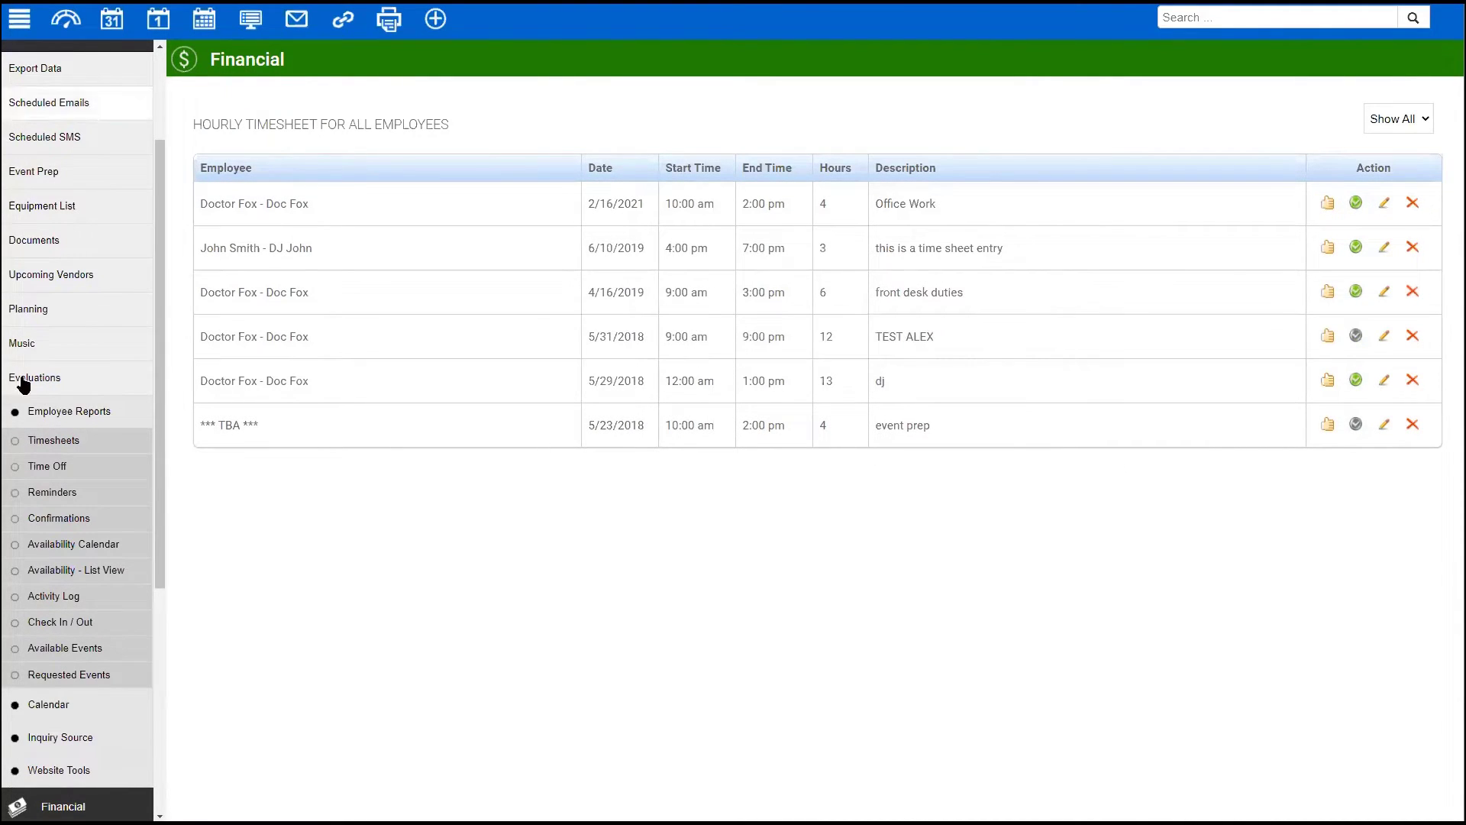
{"action": "scroll", "coordinate": [91, 599], "scroll_direction": "down", "scroll_amount": 5}
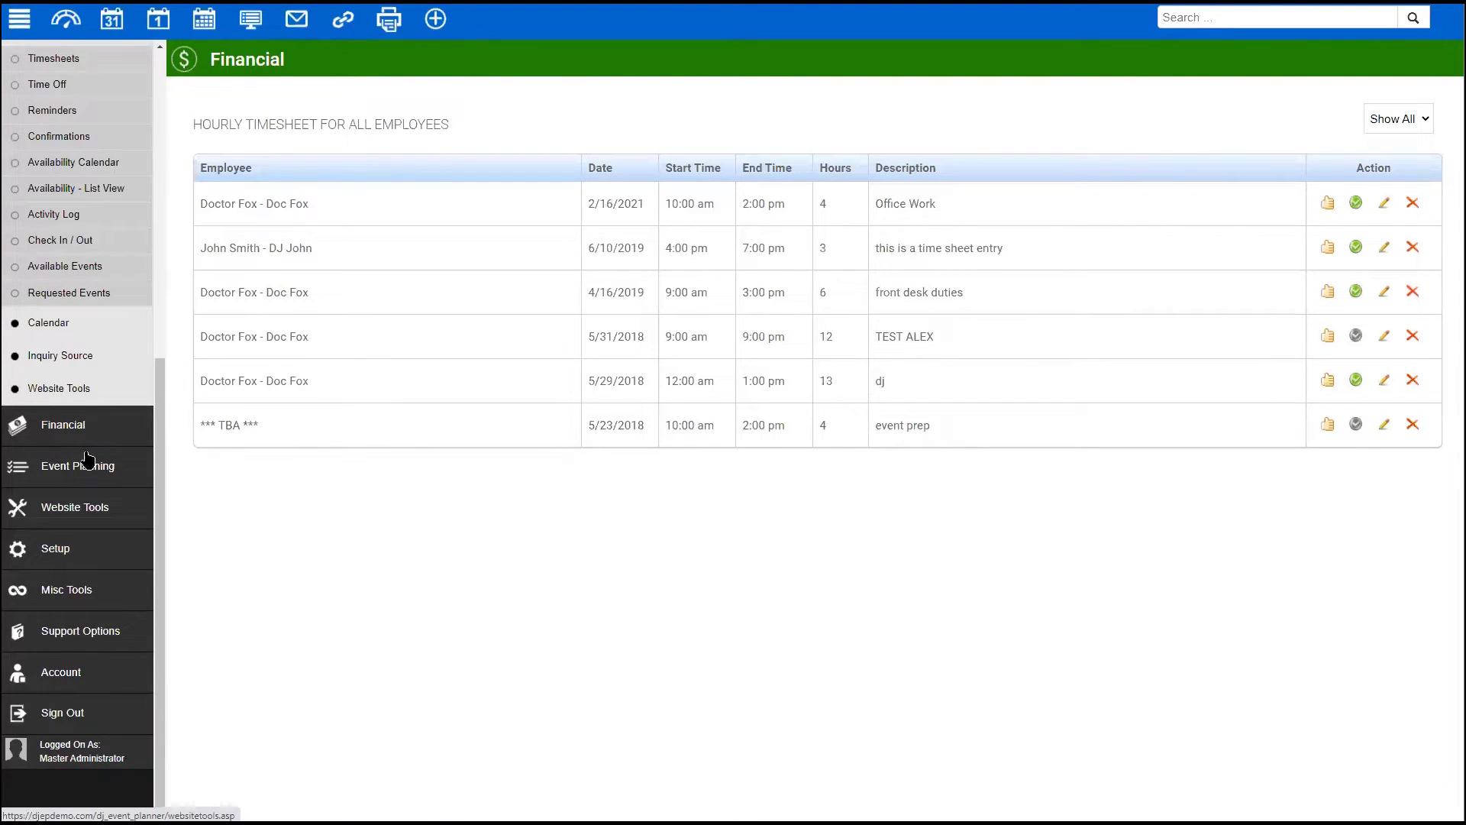
{"action": "left_click", "coordinate": [88, 545]}
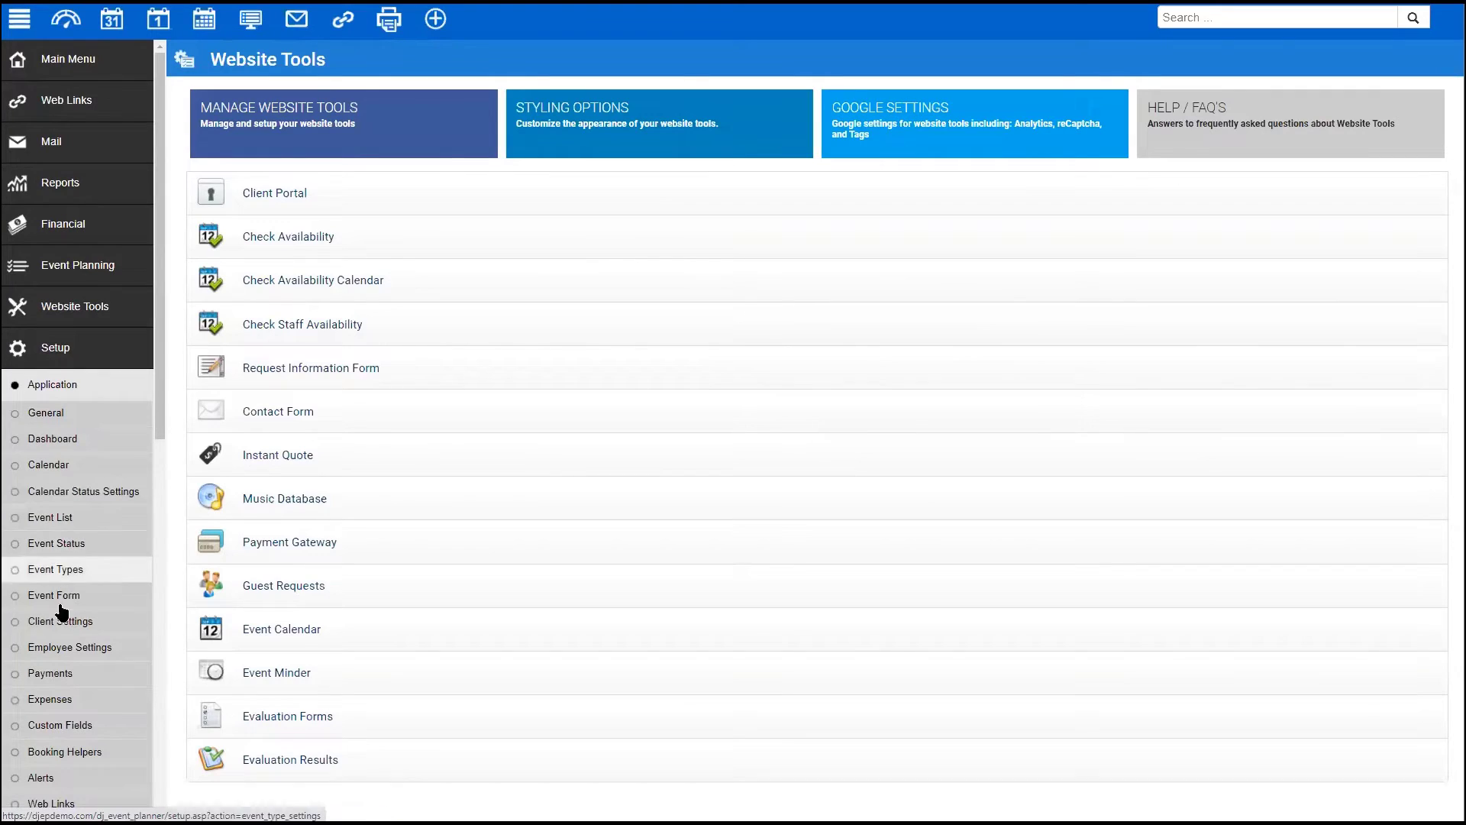
- View the Employee Notifications settings, then go back and open the employee Features settings
{"action": "left_click", "coordinate": [61, 649]}
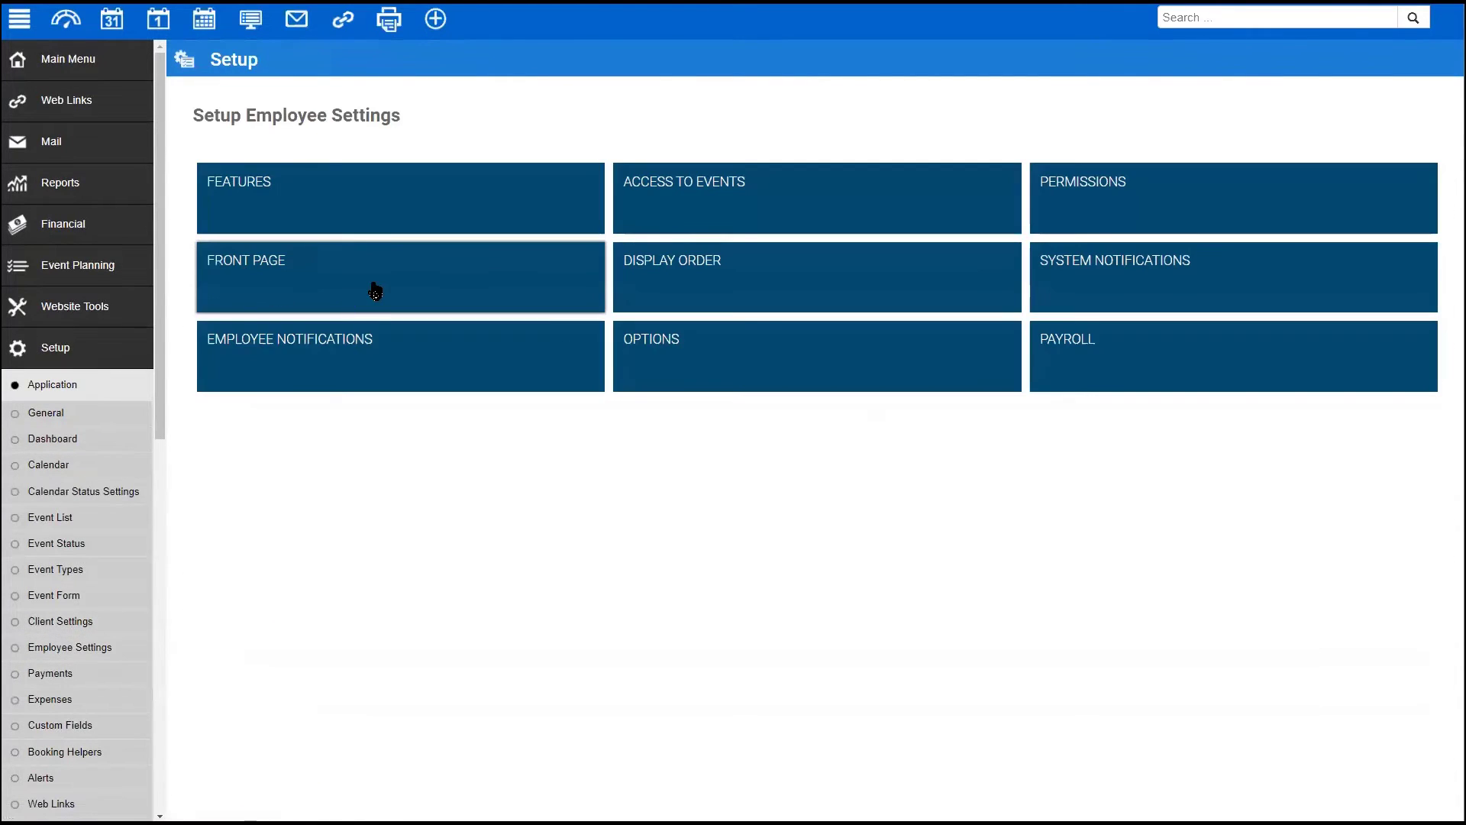
{"action": "left_click", "coordinate": [364, 360]}
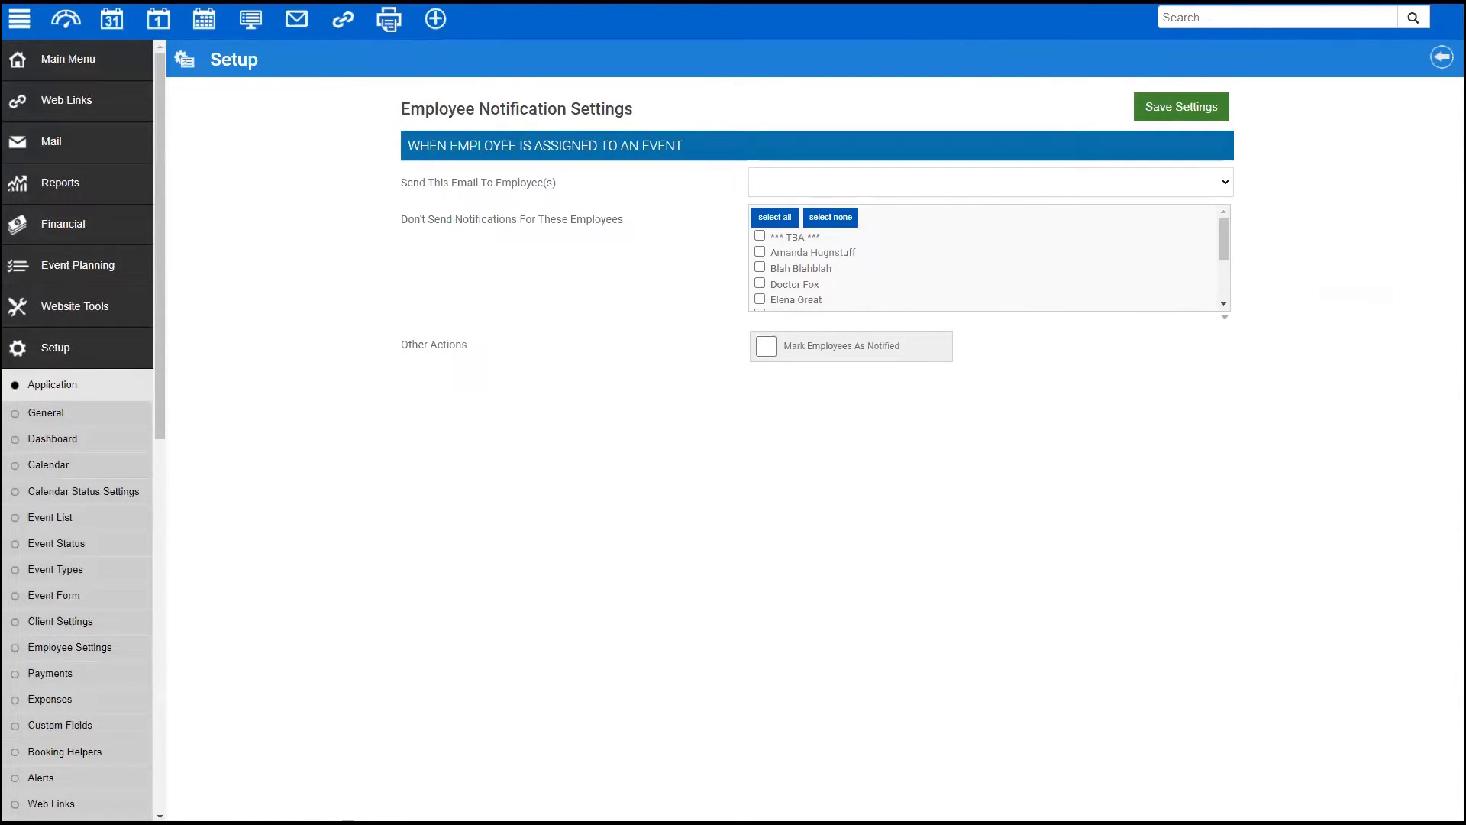
{"action": "left_click", "coordinate": [1441, 57]}
{"action": "left_click", "coordinate": [327, 216]}
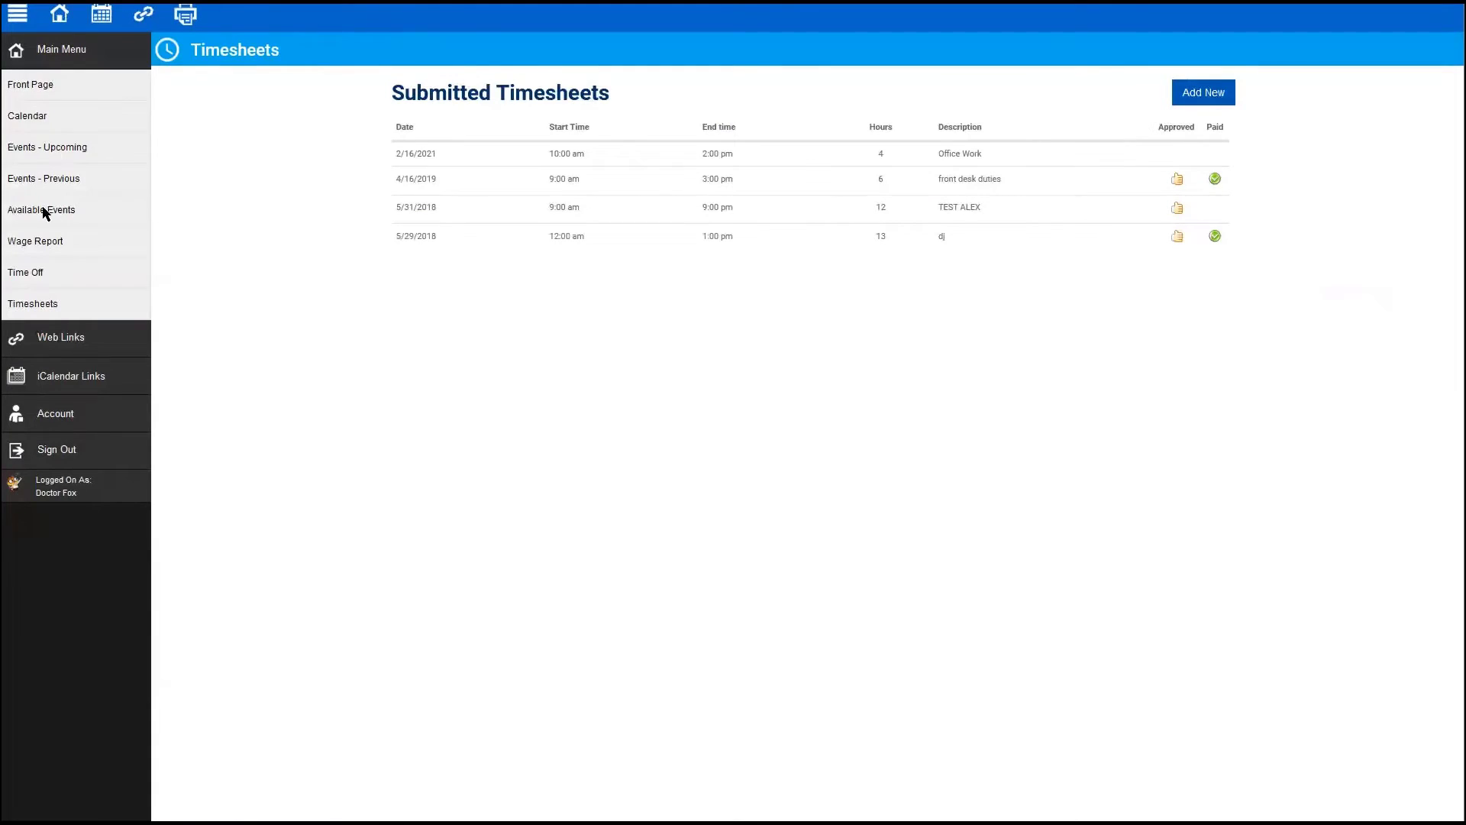
- Open the wage report and rerun it with start date 10/01/2020
{"action": "left_click", "coordinate": [47, 241]}
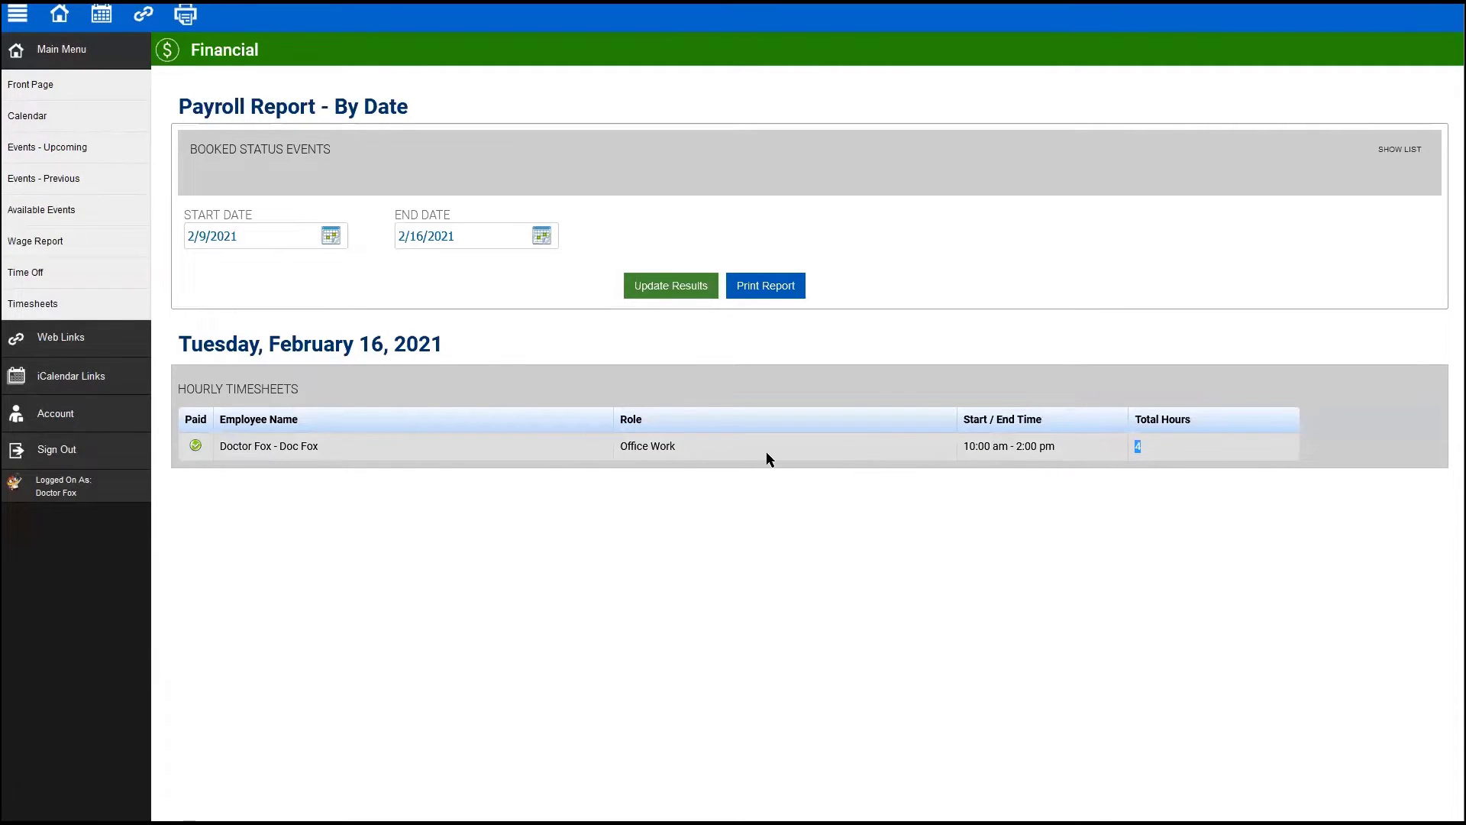
{"action": "left_click_drag", "start_coordinate": [1041, 449], "coordinate": [375, 523]}
{"action": "left_click", "coordinate": [374, 523]}
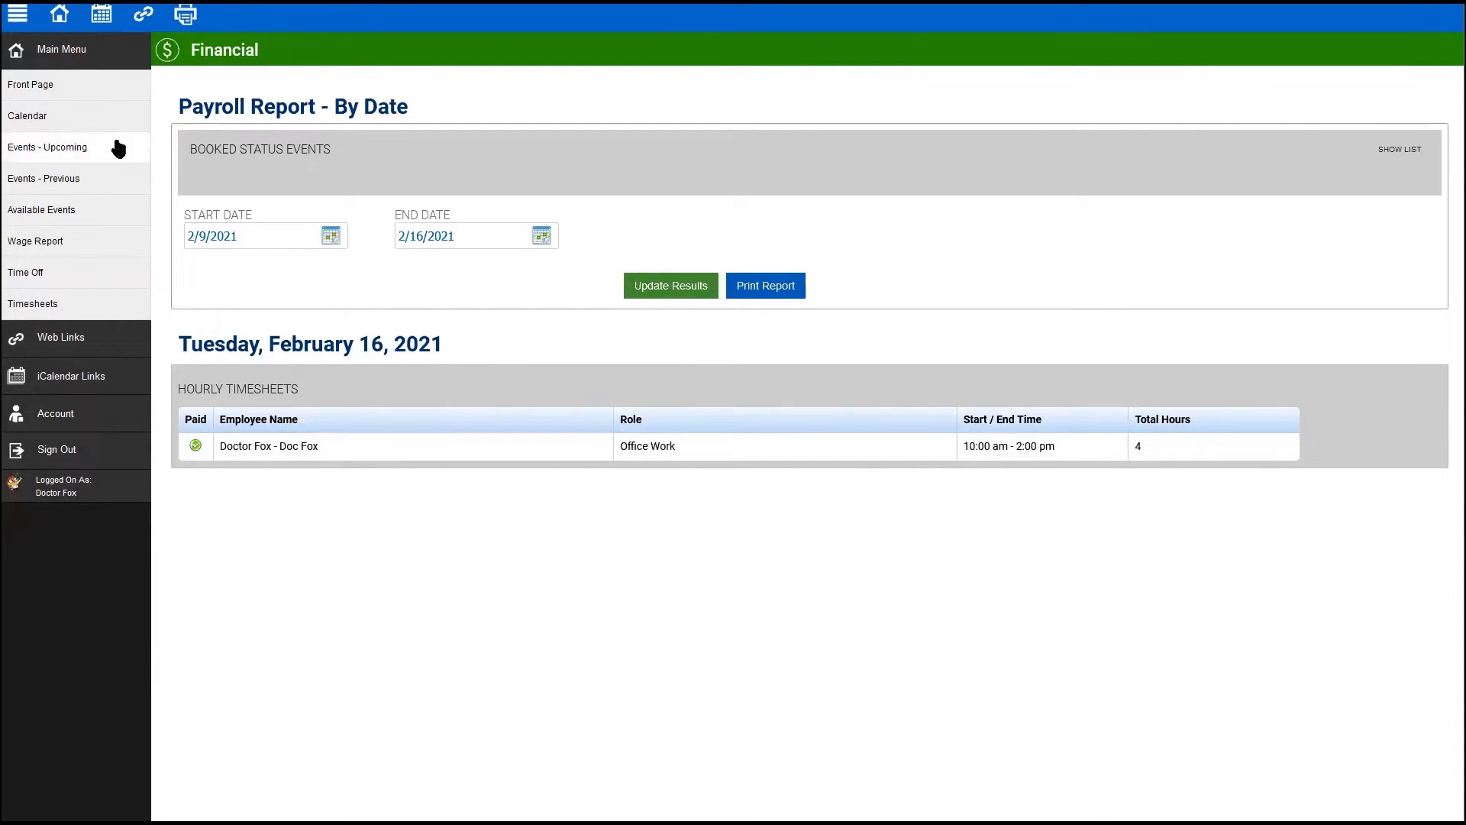
{"action": "left_click", "coordinate": [684, 287]}
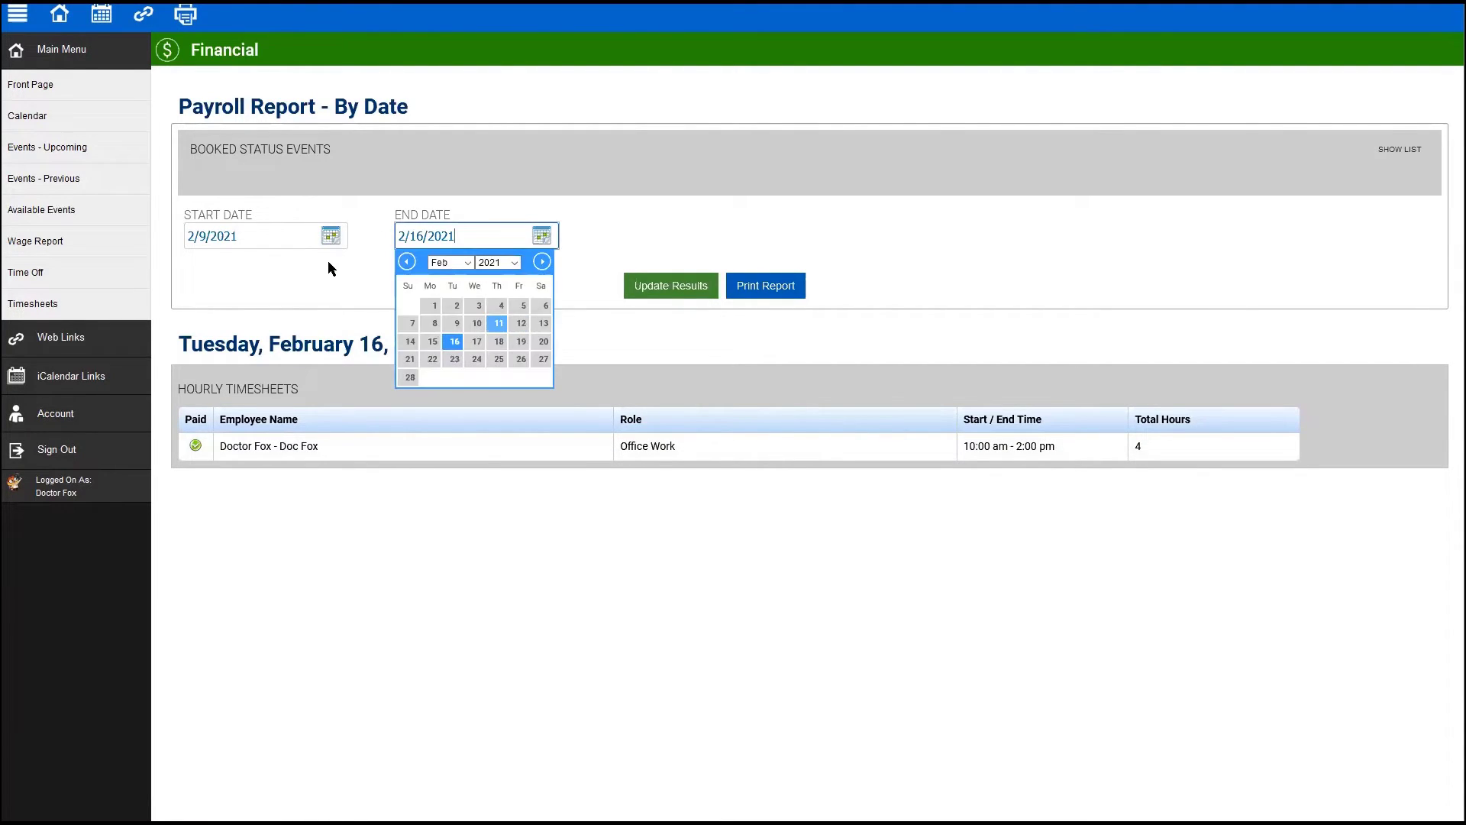
{"action": "left_click", "coordinate": [330, 239]}
{"action": "left_click", "coordinate": [197, 262]}
{"action": "left_click", "coordinate": [196, 262]}
{"action": "left_click", "coordinate": [197, 262]}
{"action": "left_click", "coordinate": [196, 262]}
{"action": "left_click", "coordinate": [288, 306]}
{"action": "left_click", "coordinate": [682, 289]}
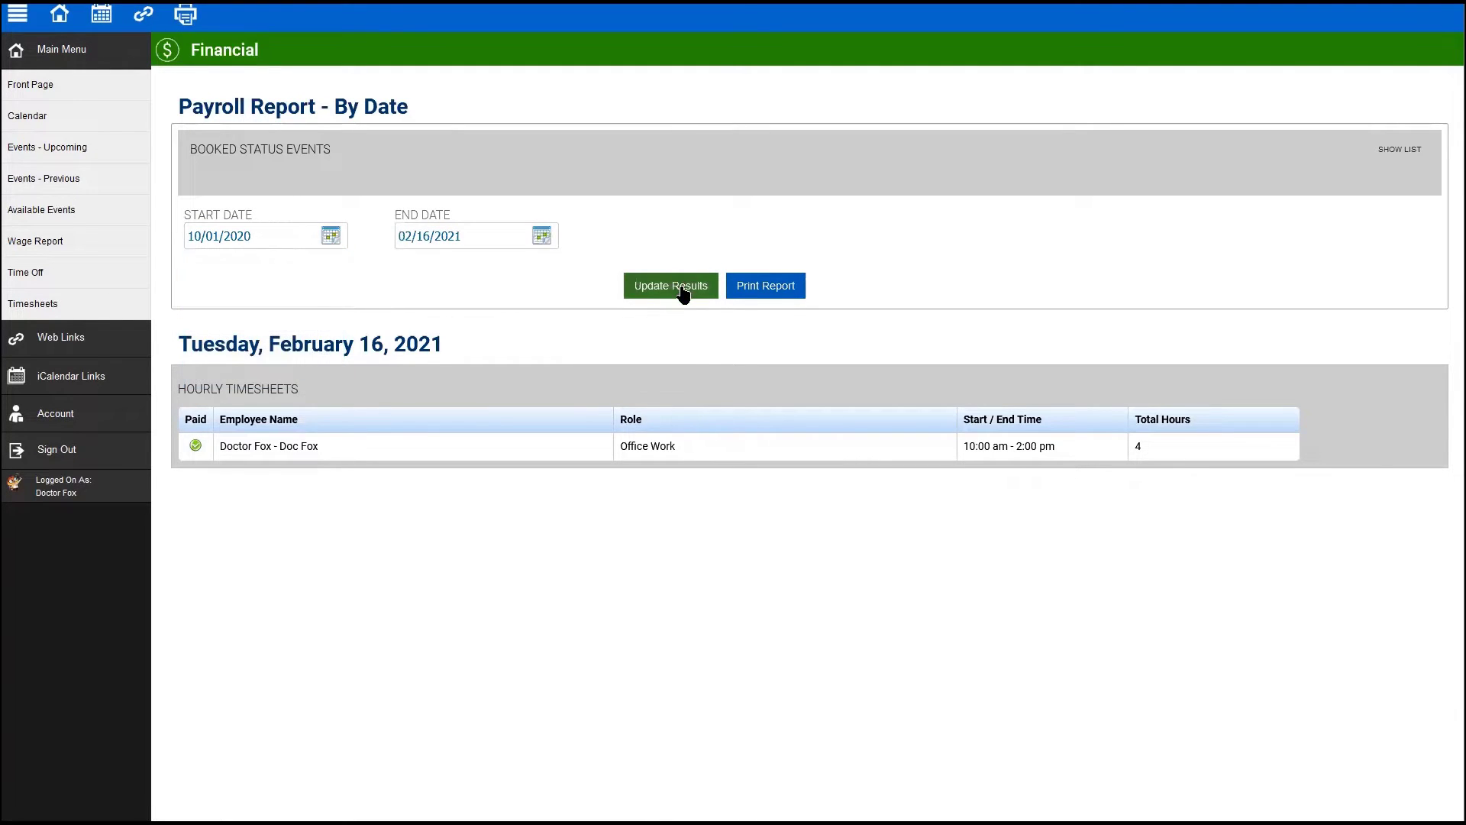
- Tick Paid on the November 26, 2020 $400.00 Wedding entry
{"action": "scroll", "coordinate": [1145, 399], "scroll_direction": "down", "scroll_amount": 1}
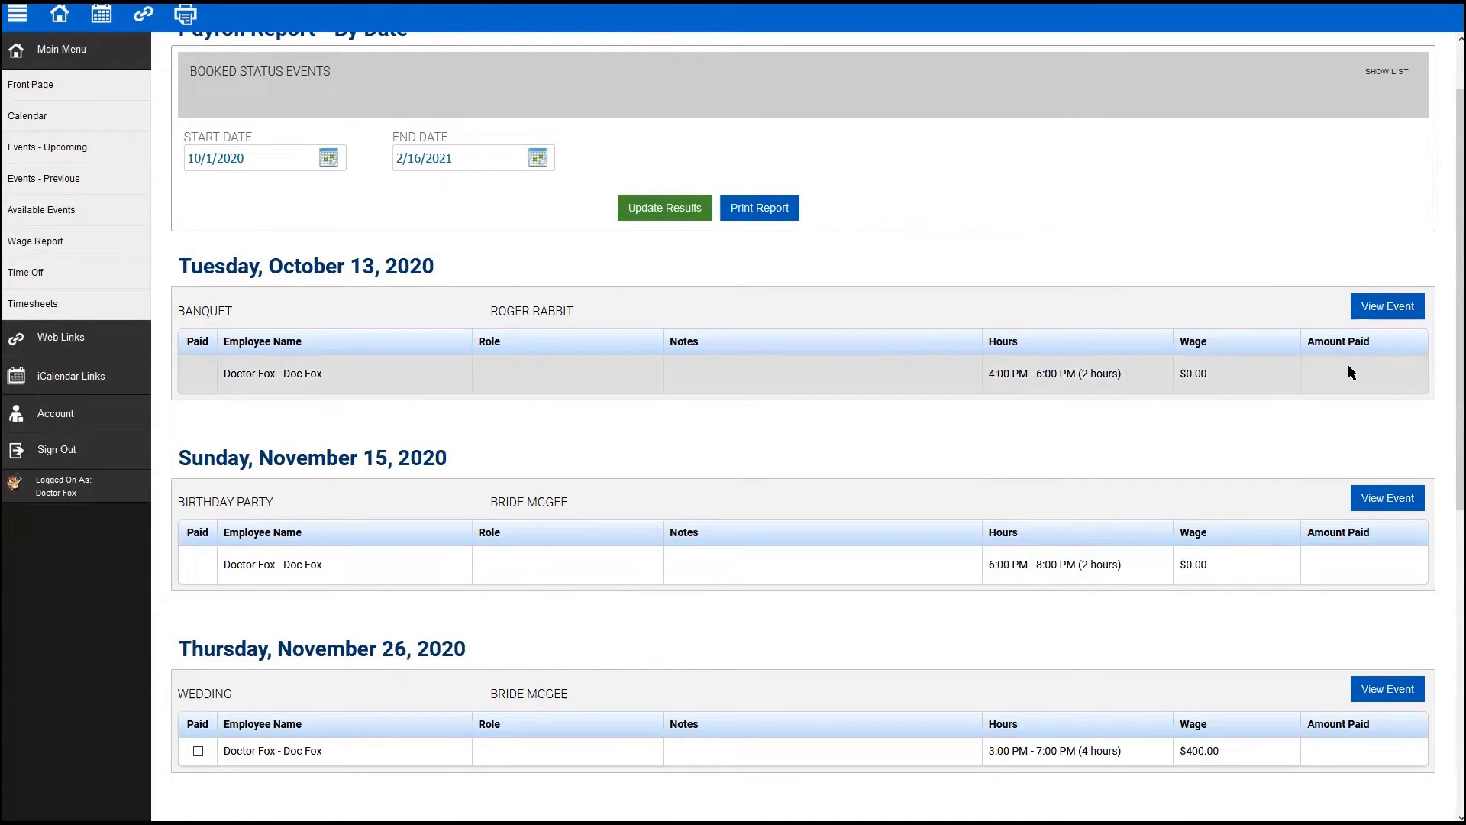
{"action": "scroll", "coordinate": [1347, 363], "scroll_direction": "down", "scroll_amount": 2}
{"action": "left_click", "coordinate": [200, 594]}
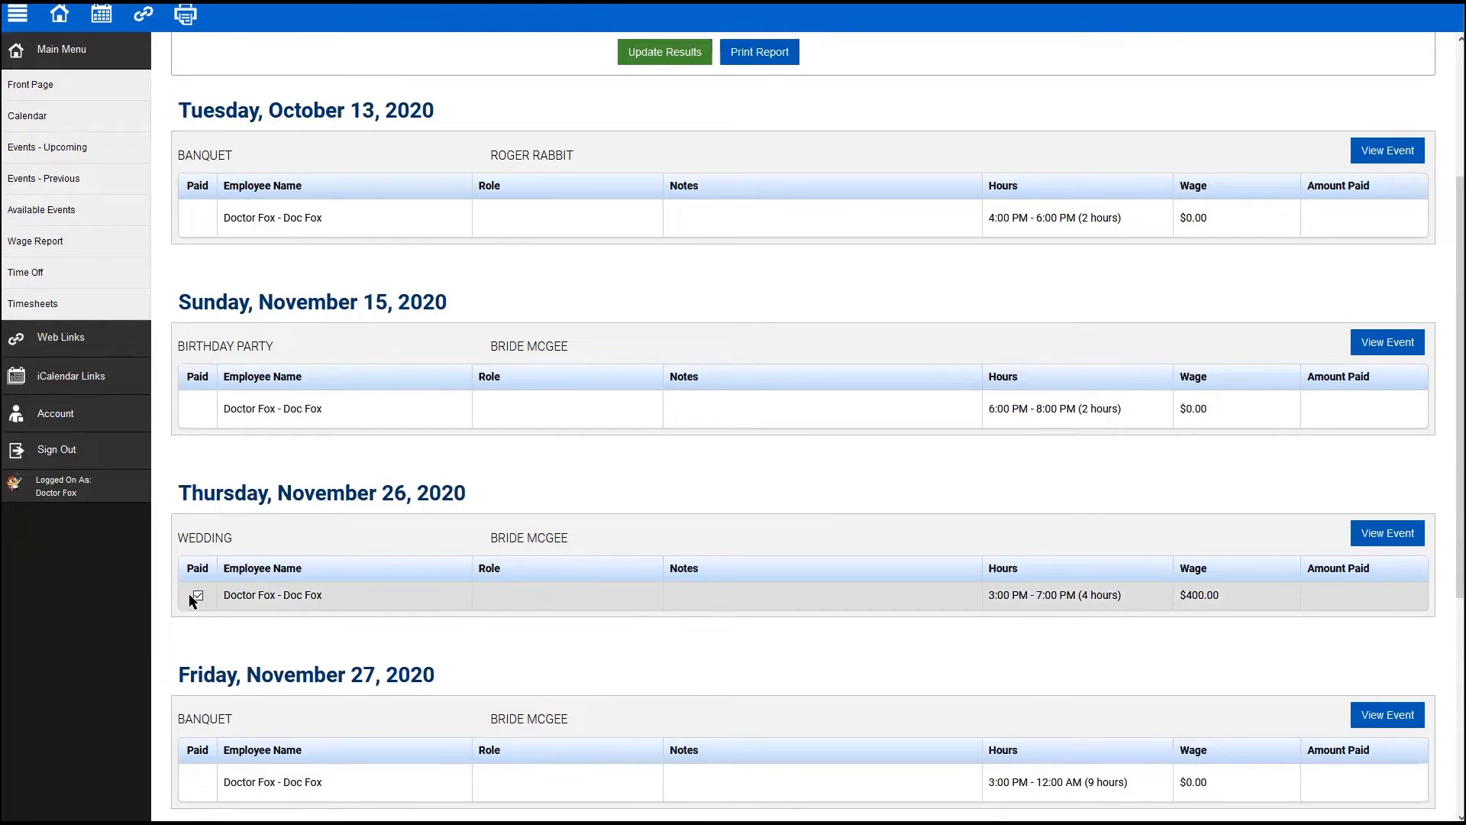
{"action": "scroll", "coordinate": [196, 580], "scroll_direction": "down", "scroll_amount": 5}
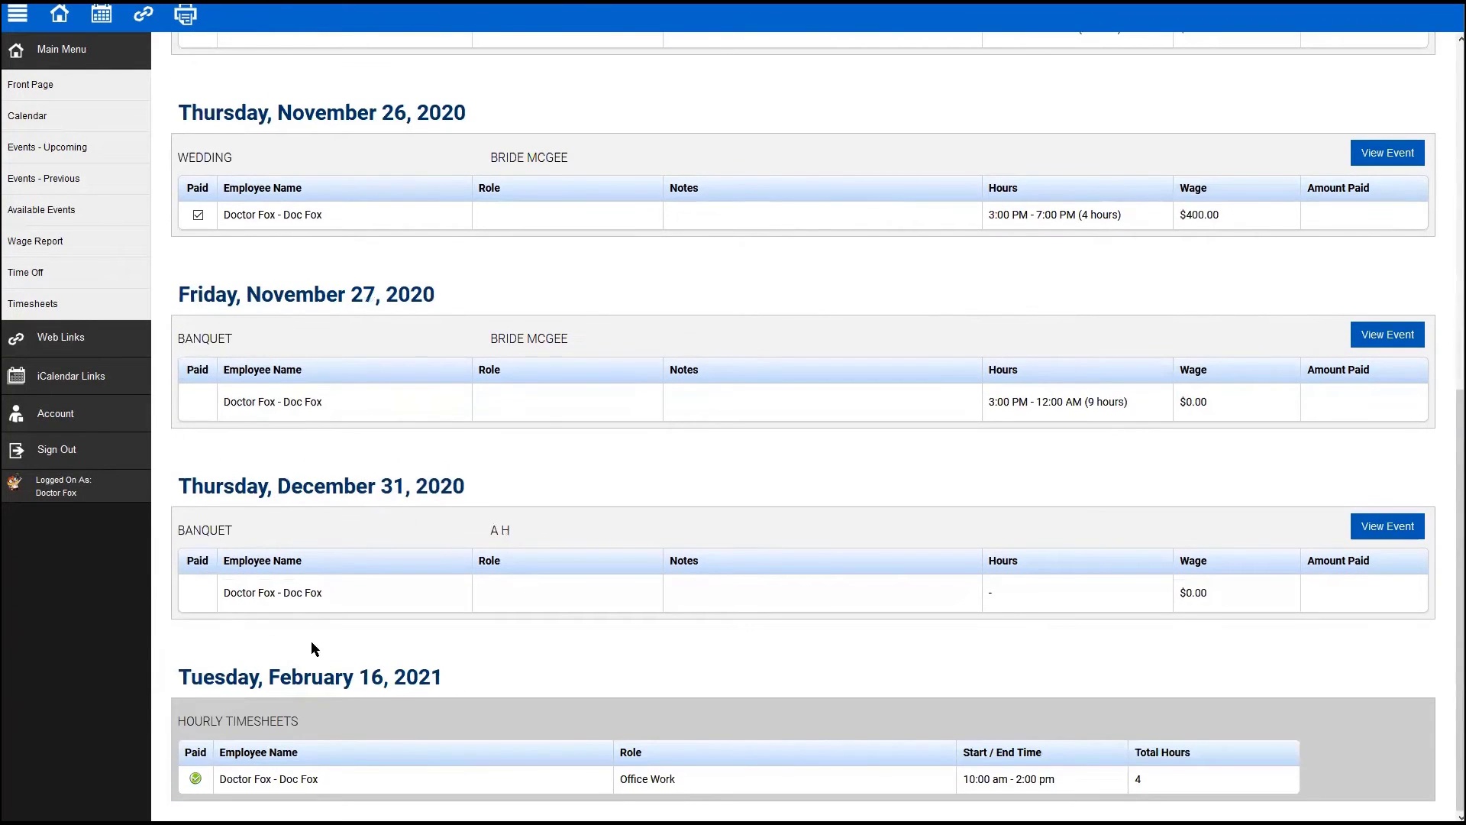
{"action": "scroll", "coordinate": [766, 660], "scroll_direction": "up", "scroll_amount": 8}
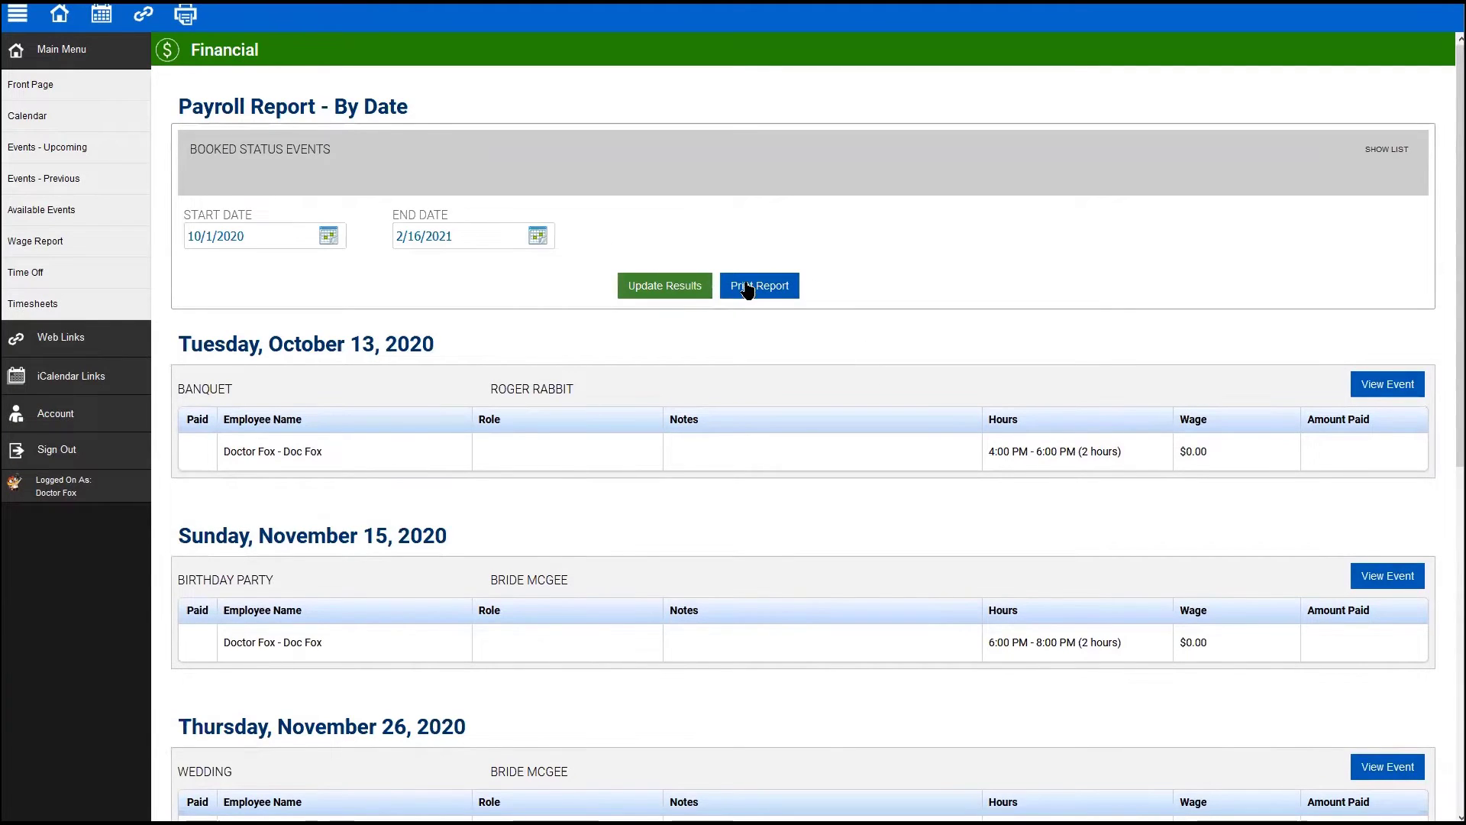
{"action": "scroll", "coordinate": [1084, 379], "scroll_direction": "down", "scroll_amount": 6}
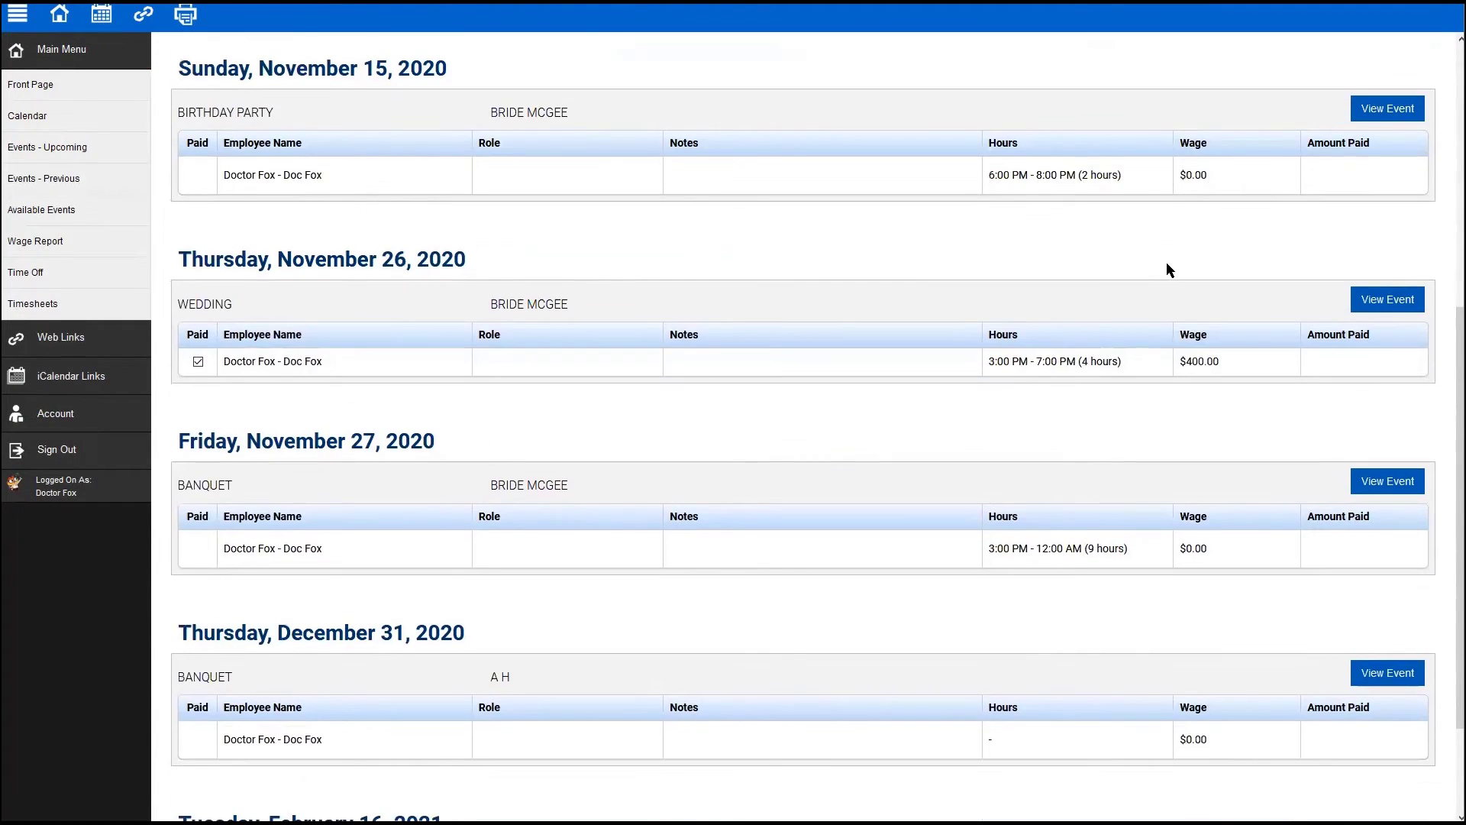
{"action": "scroll", "coordinate": [1137, 206], "scroll_direction": "down", "scroll_amount": 2}
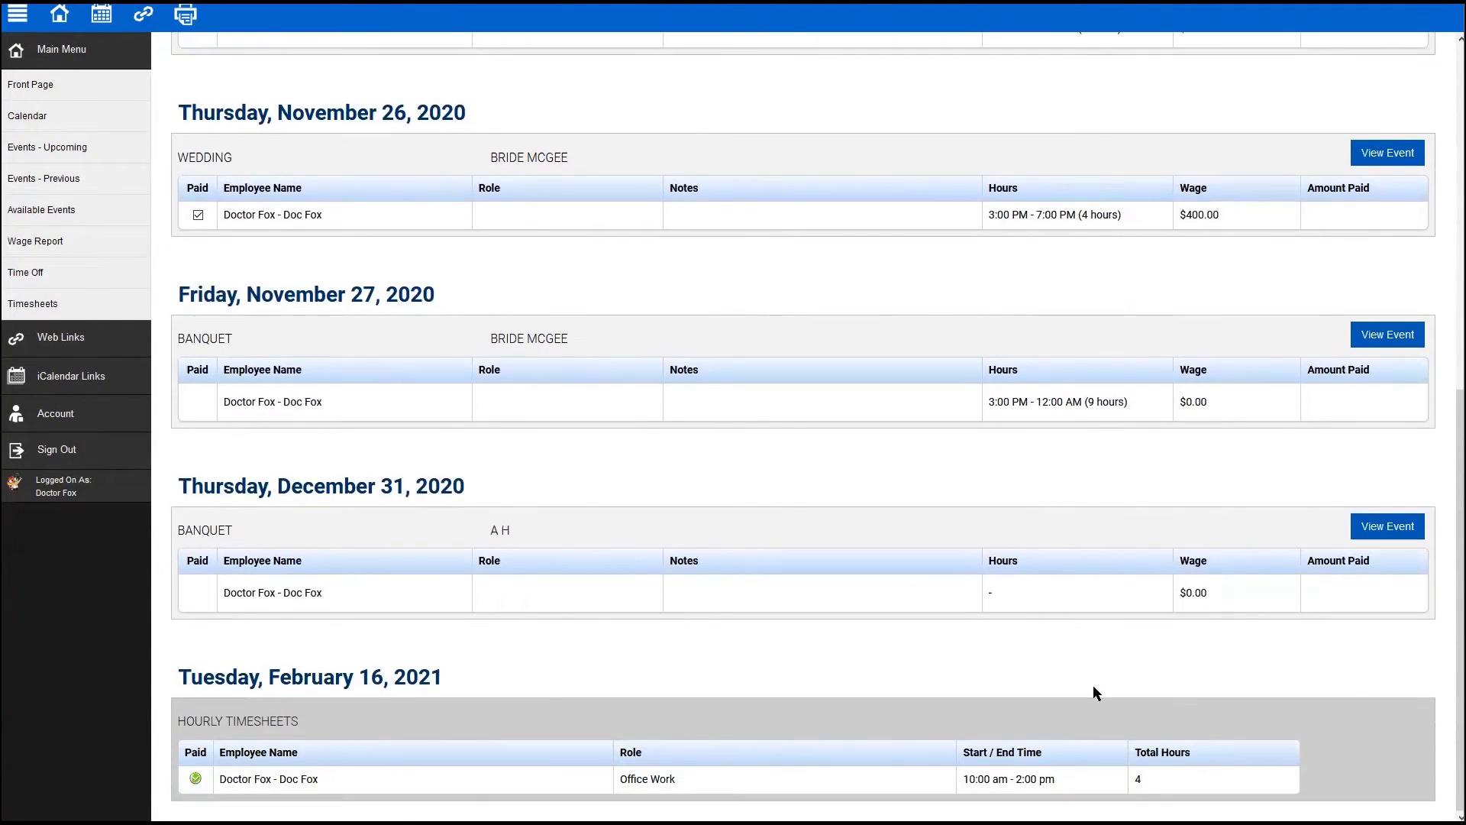
{"action": "scroll", "coordinate": [1107, 535], "scroll_direction": "up", "scroll_amount": 8}
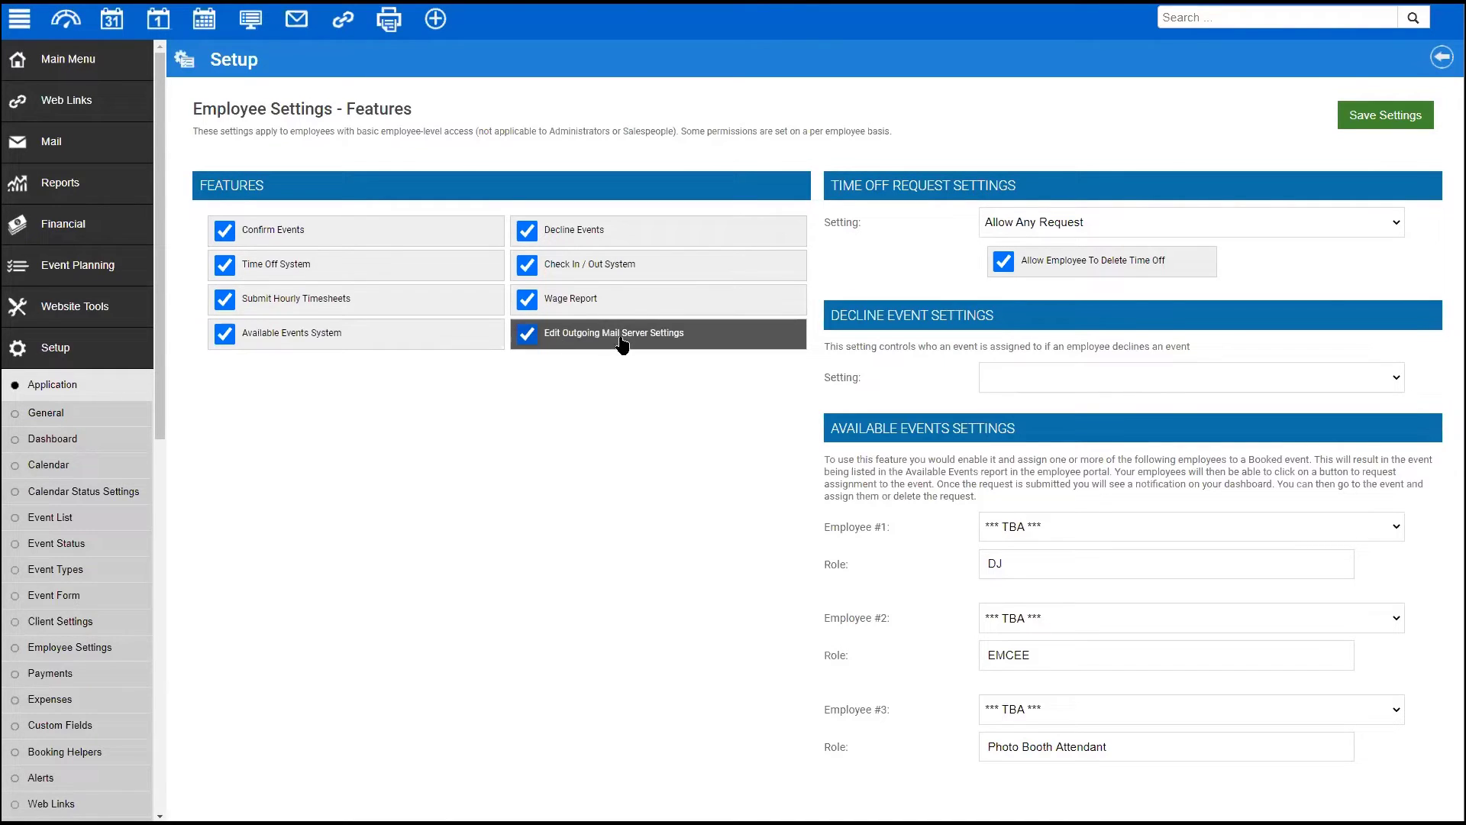
- Turn off outgoing mail server editing and select the DJ, EMCEE and Photo Booth Attendant role text
{"action": "left_click", "coordinate": [527, 335]}
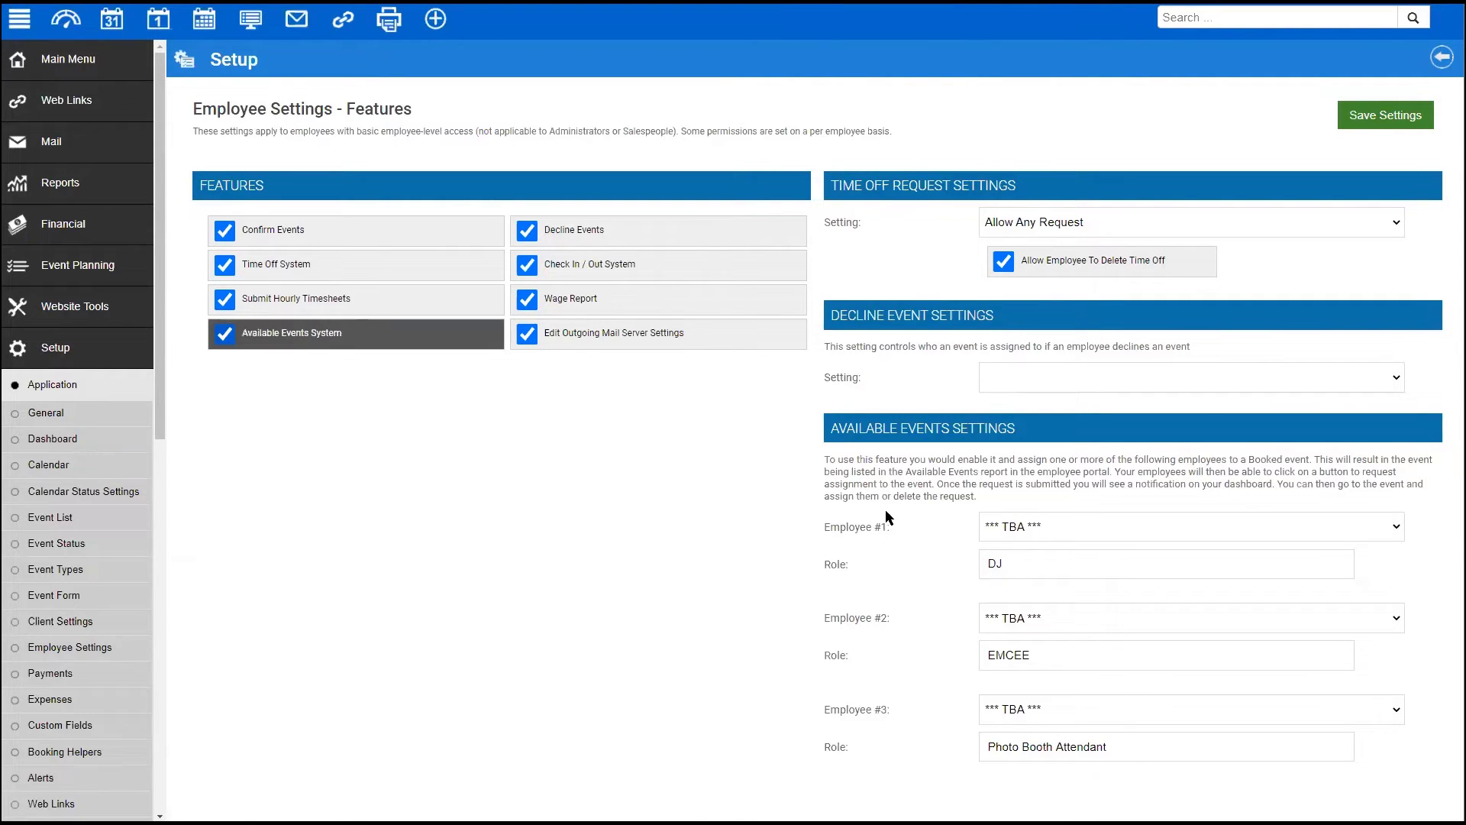
{"action": "left_click_drag", "start_coordinate": [840, 521], "coordinate": [895, 689]}
{"action": "left_click", "coordinate": [826, 522]}
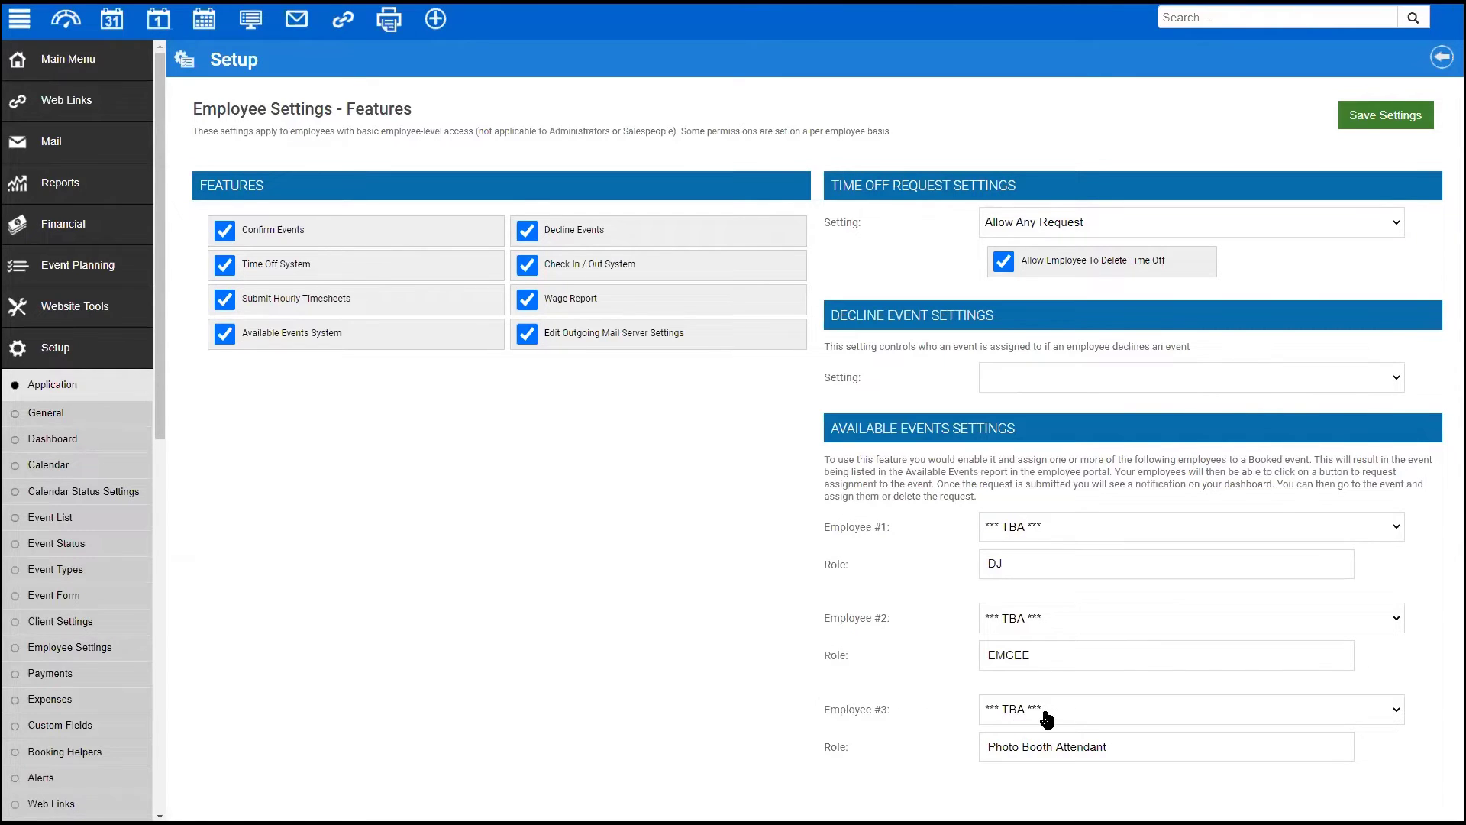
{"action": "double_click", "coordinate": [1024, 557]}
{"action": "left_click", "coordinate": [1053, 658]}
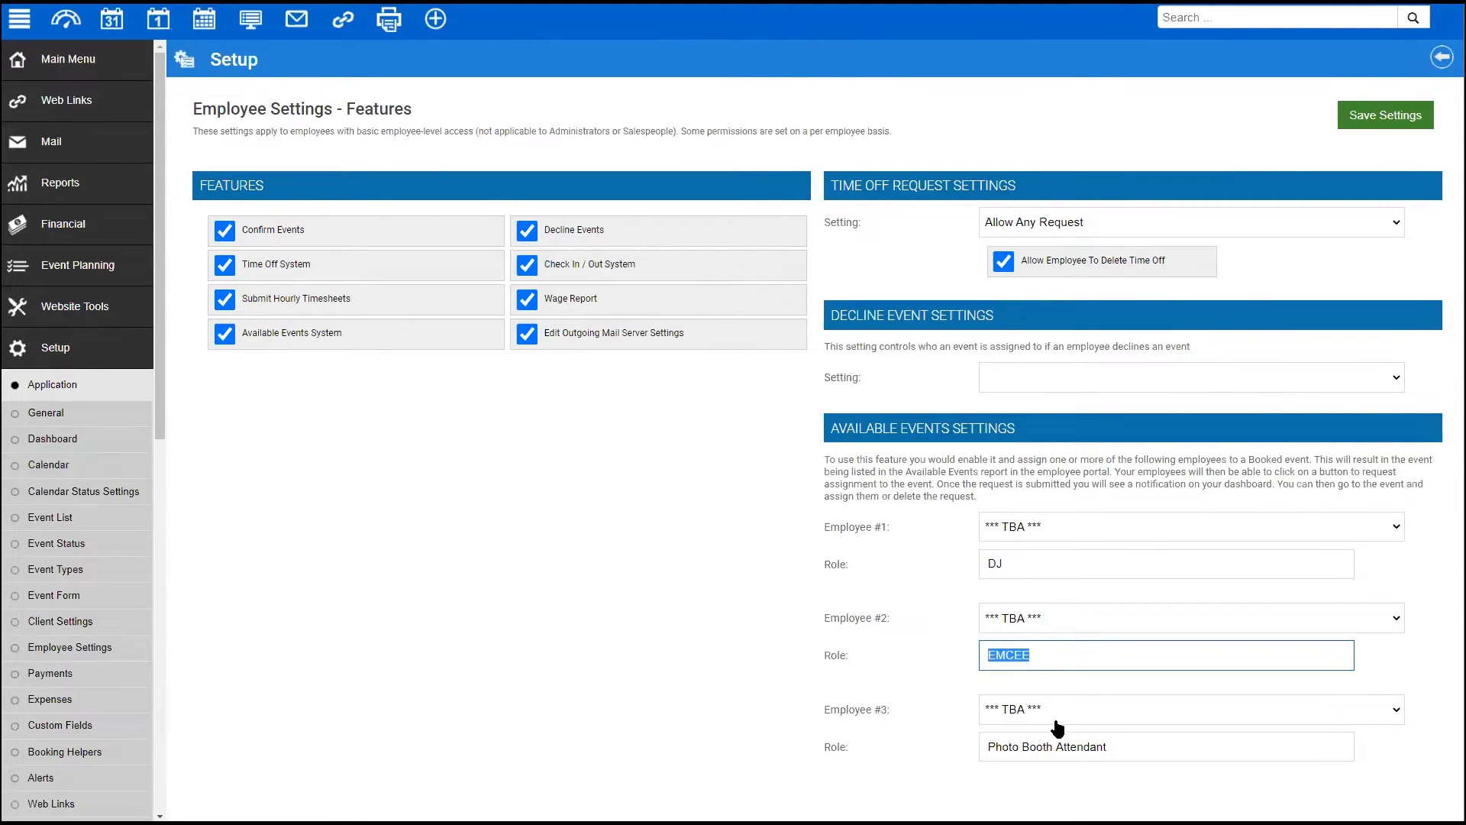
{"action": "left_click", "coordinate": [1125, 745]}
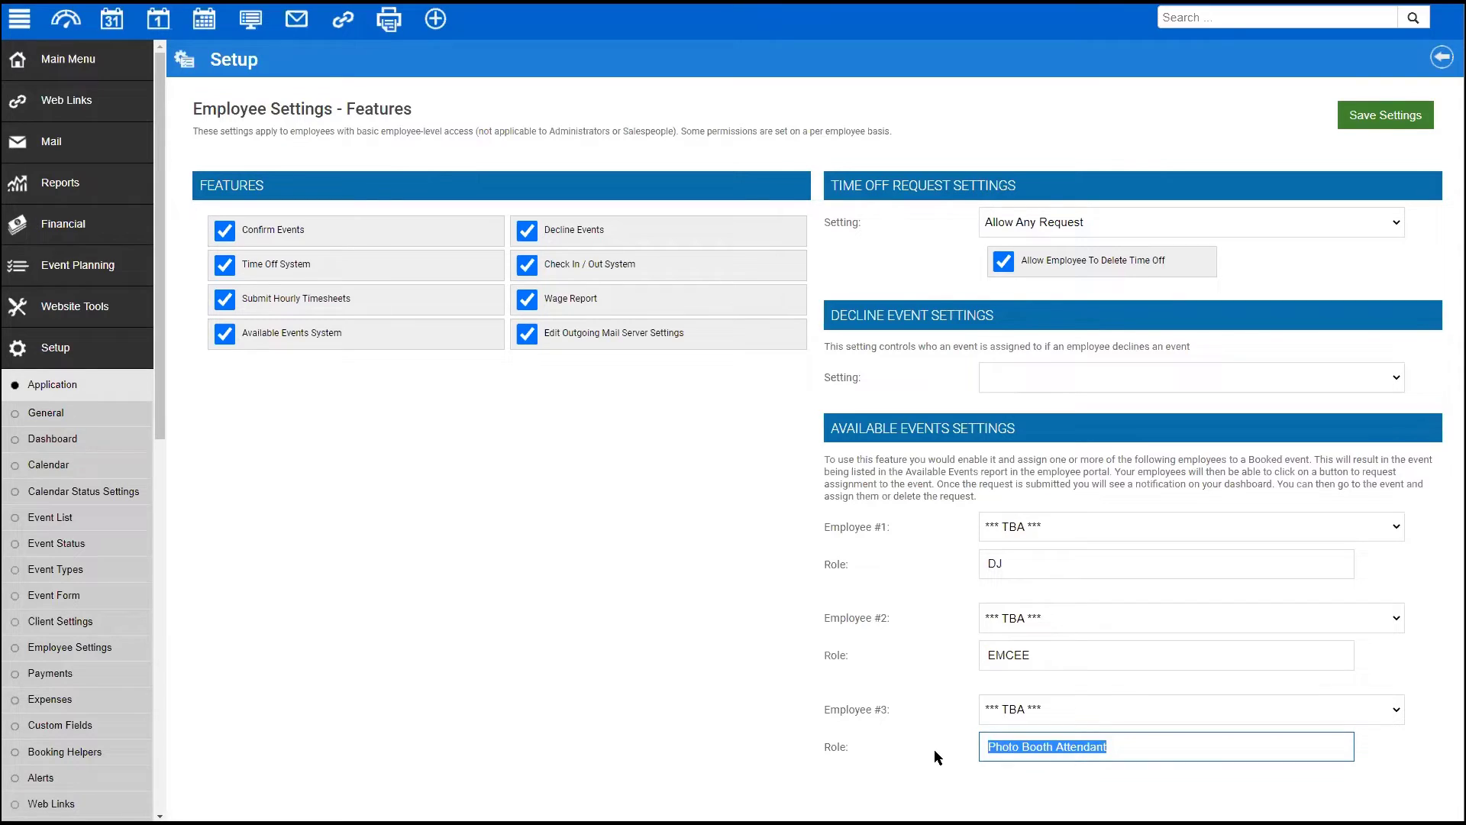
- Clear the Available Events Role #1–#3 fields and save the employee feature settings
{"action": "key", "text": "BackSpace"}
{"action": "key", "text": "shift+Tab"}
{"action": "key", "text": "shift+Tab"}
{"action": "key", "text": "BackSpace"}
{"action": "key", "text": "shift+Tab"}
{"action": "key", "text": "shift+Tab"}
{"action": "key", "text": "BackSpace"}
{"action": "left_click", "coordinate": [1386, 116]}
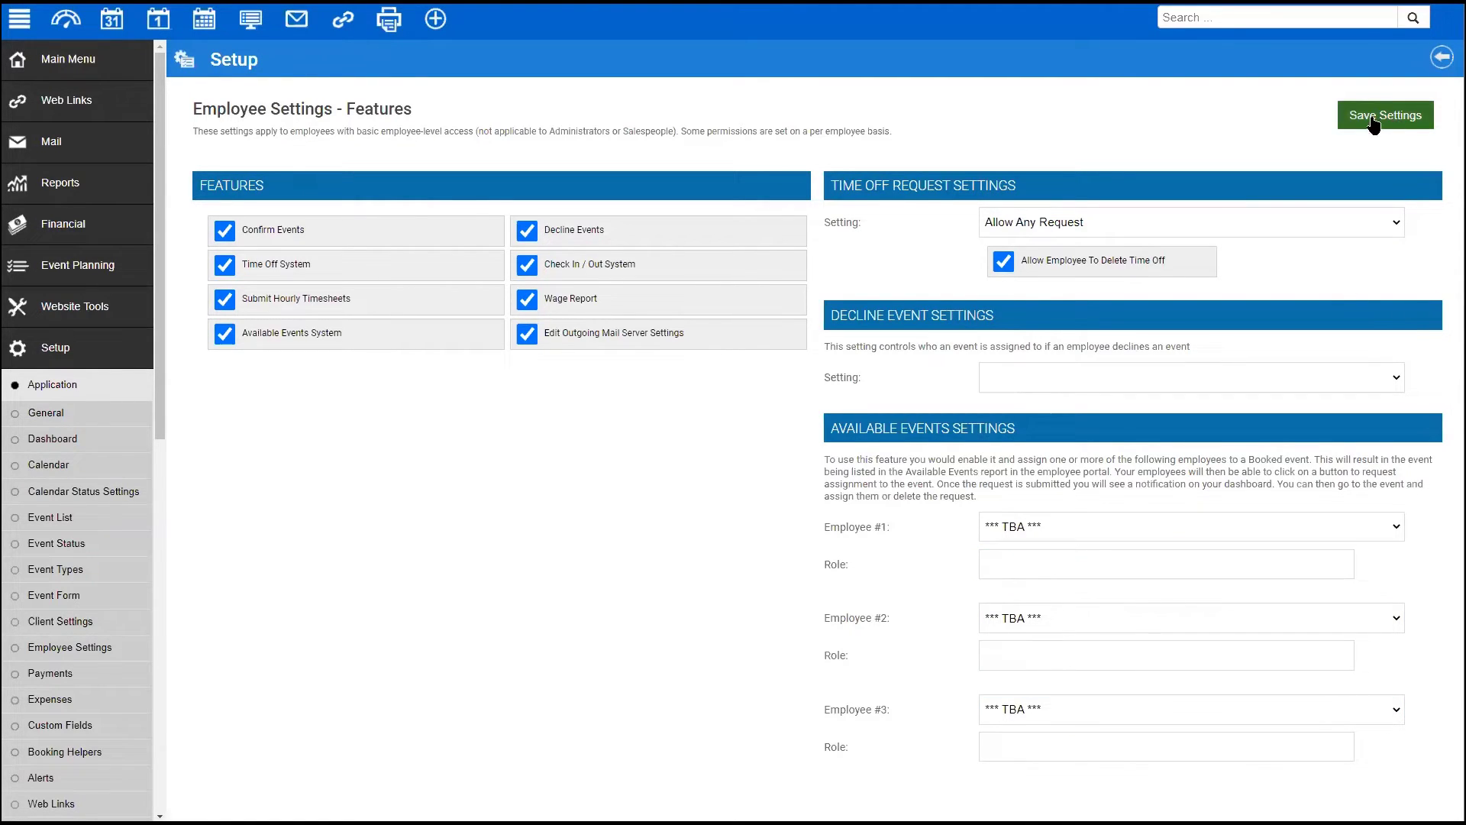
{"action": "left_click", "coordinate": [106, 80]}
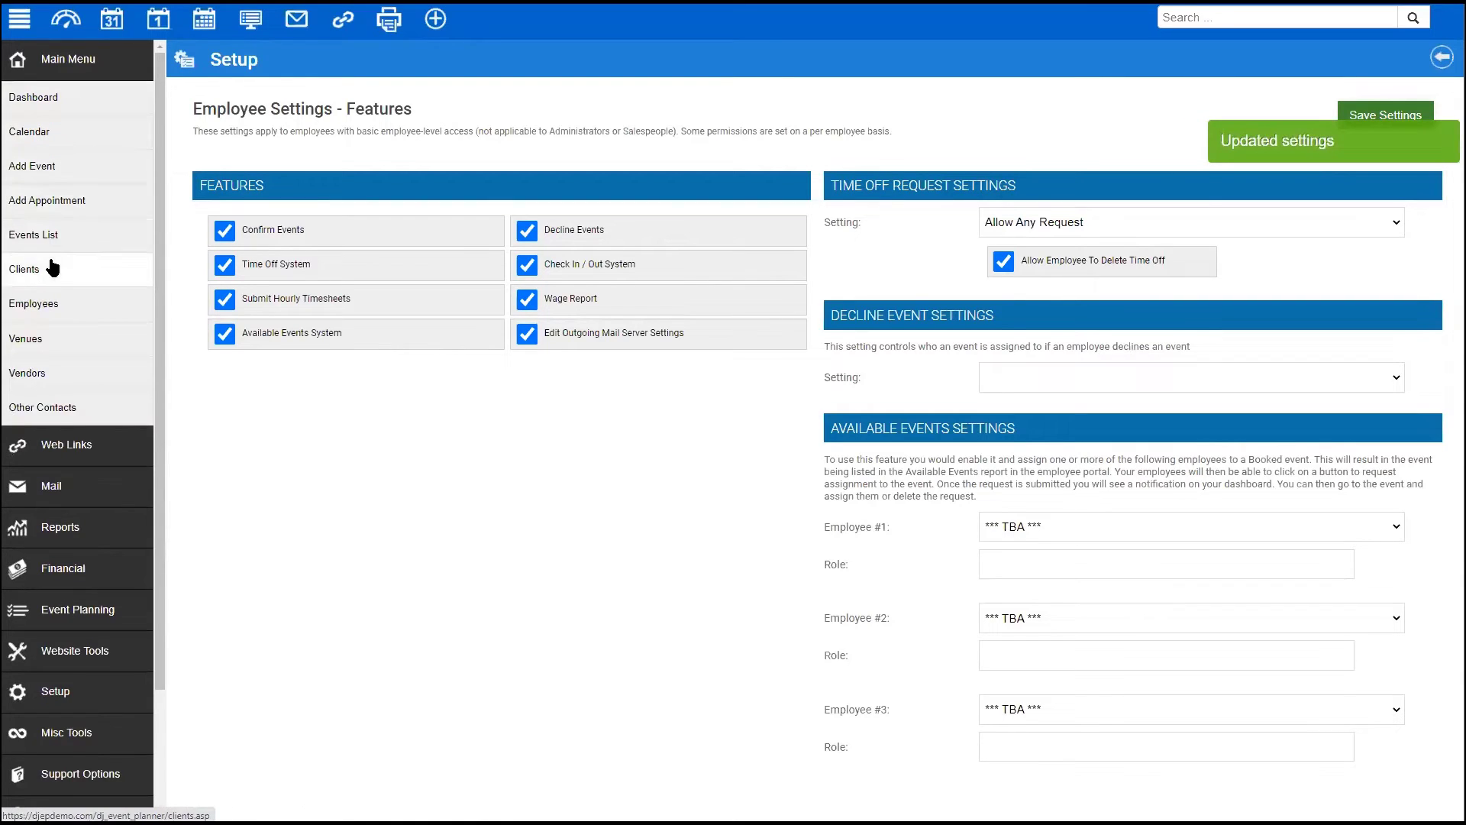
- Show the staff positions of the June 23, 2021 wedding from the Events List
{"action": "left_click", "coordinate": [43, 236]}
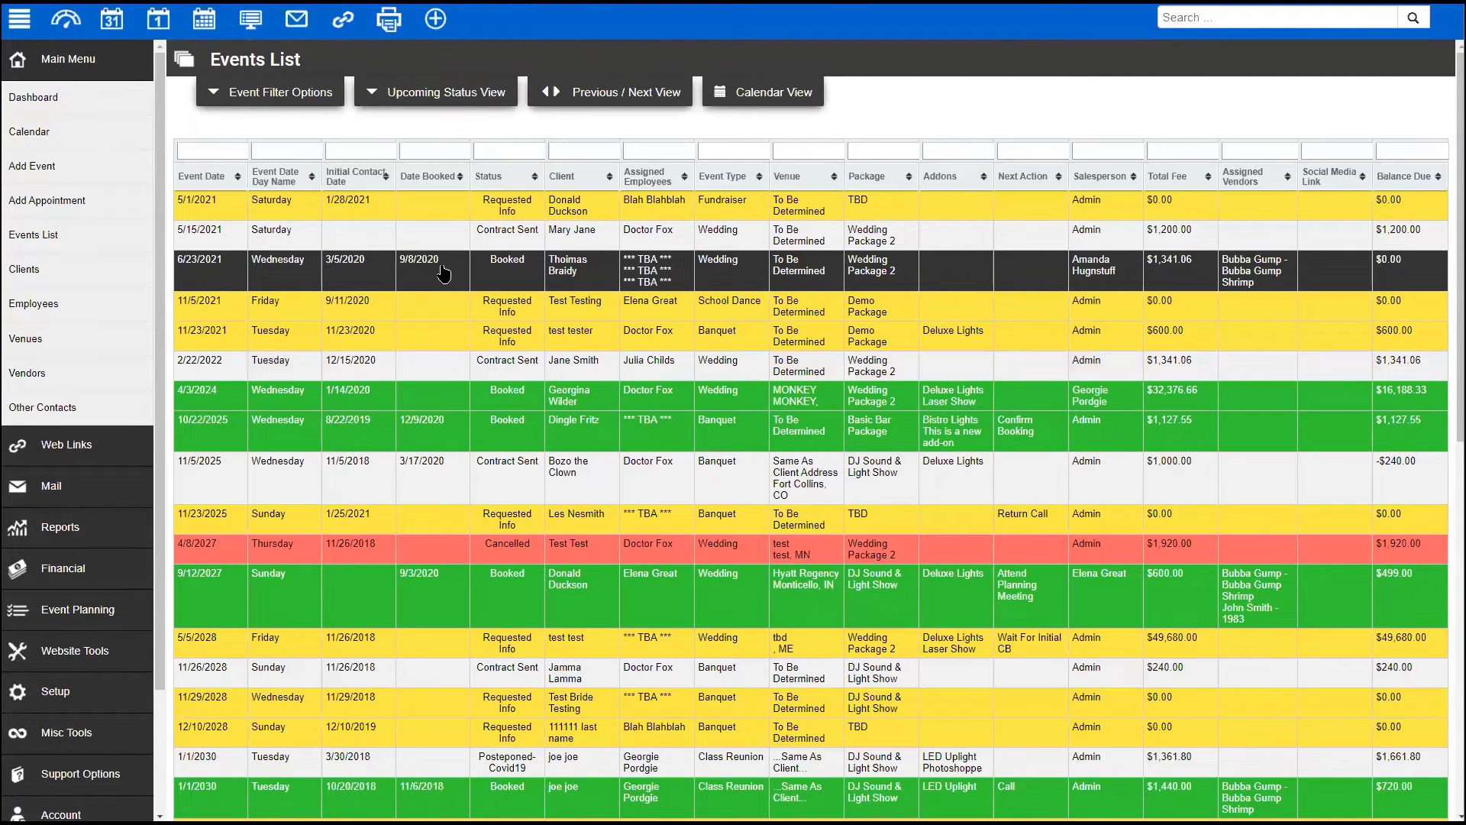
{"action": "left_click", "coordinate": [620, 276]}
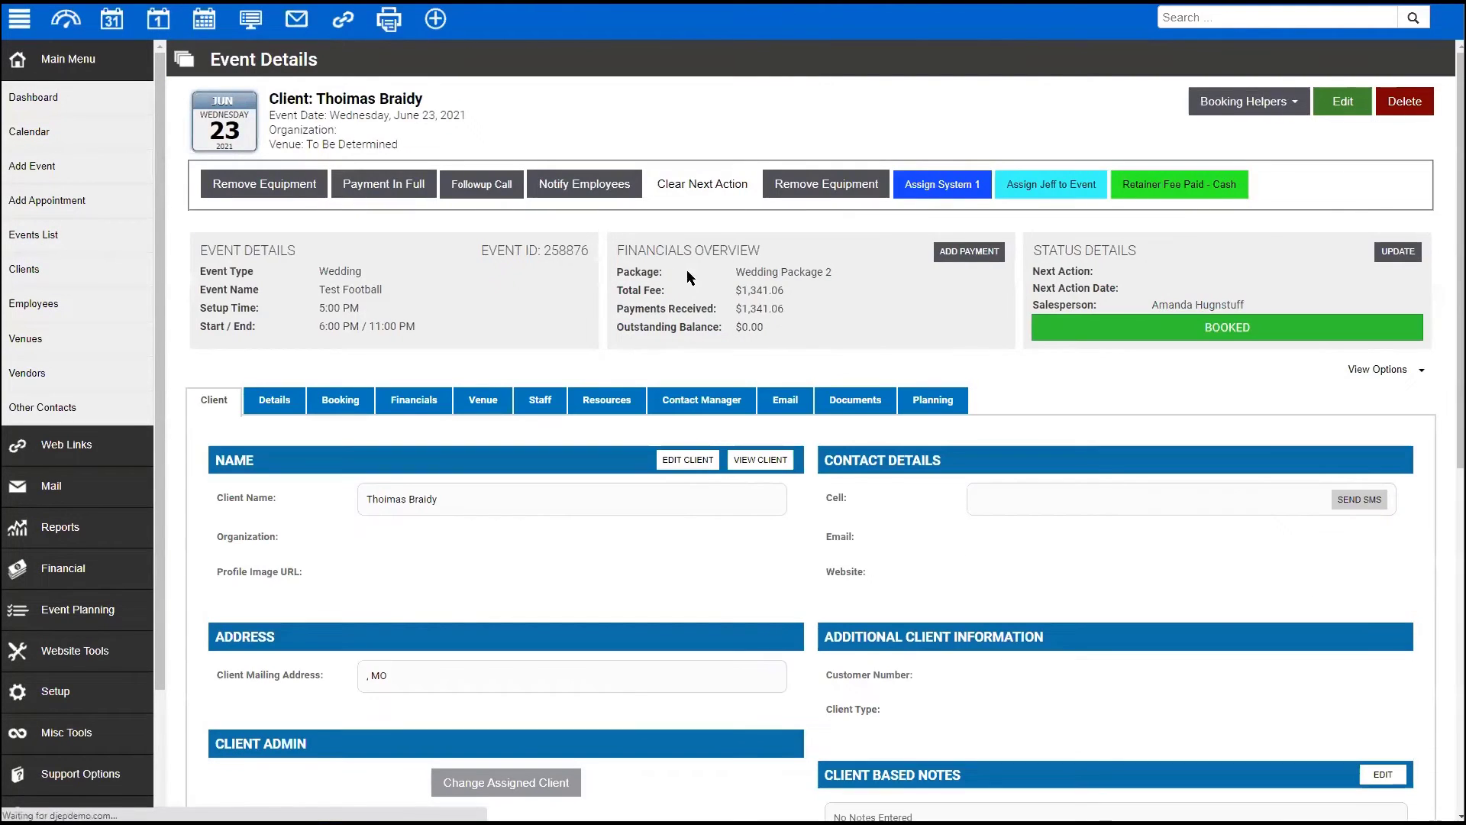
{"action": "left_click", "coordinate": [539, 399]}
{"action": "scroll", "coordinate": [252, 532], "scroll_direction": "down", "scroll_amount": 2}
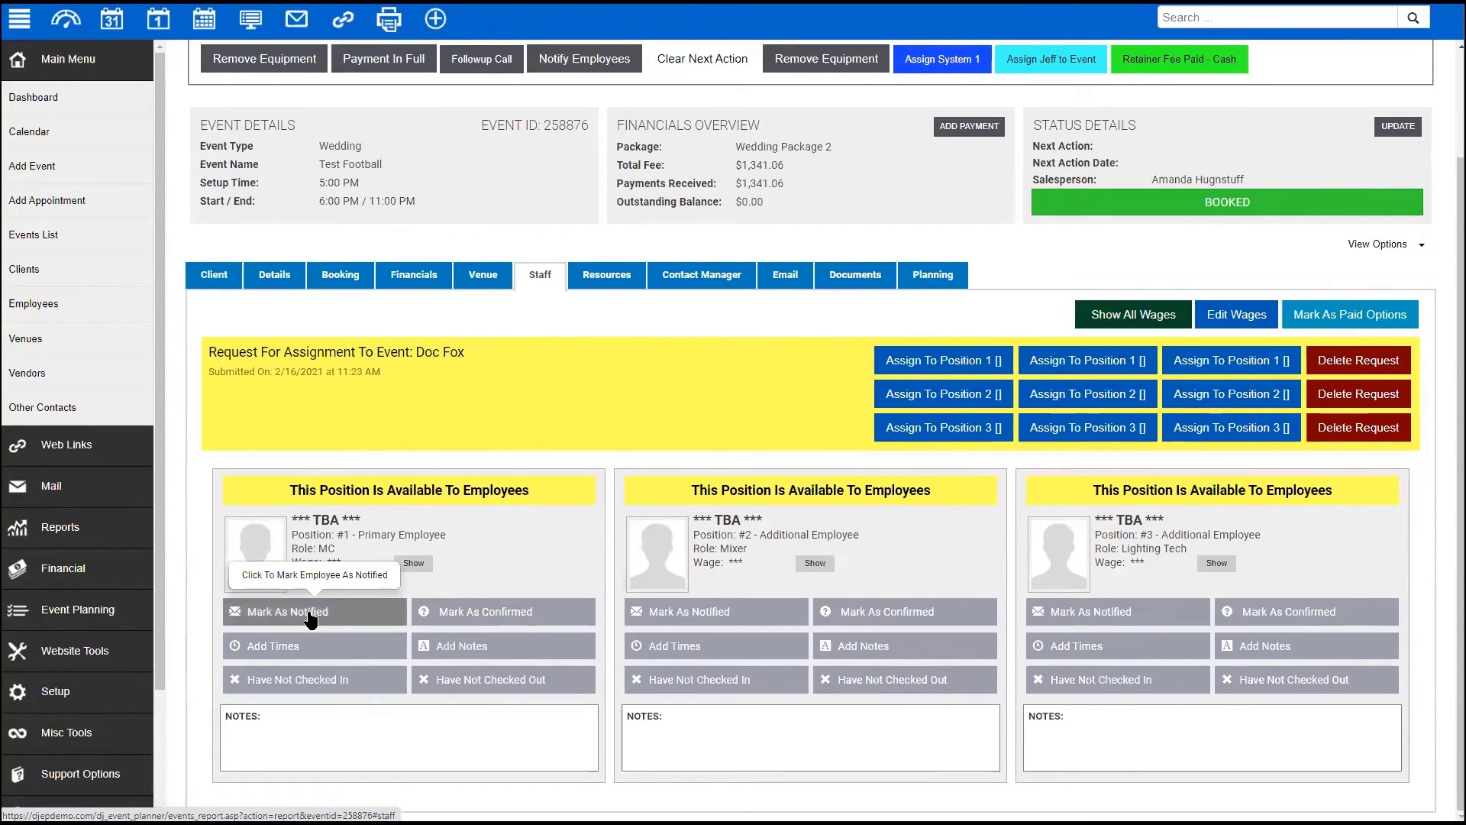
{"action": "left_click_drag", "start_coordinate": [290, 486], "coordinate": [542, 491]}
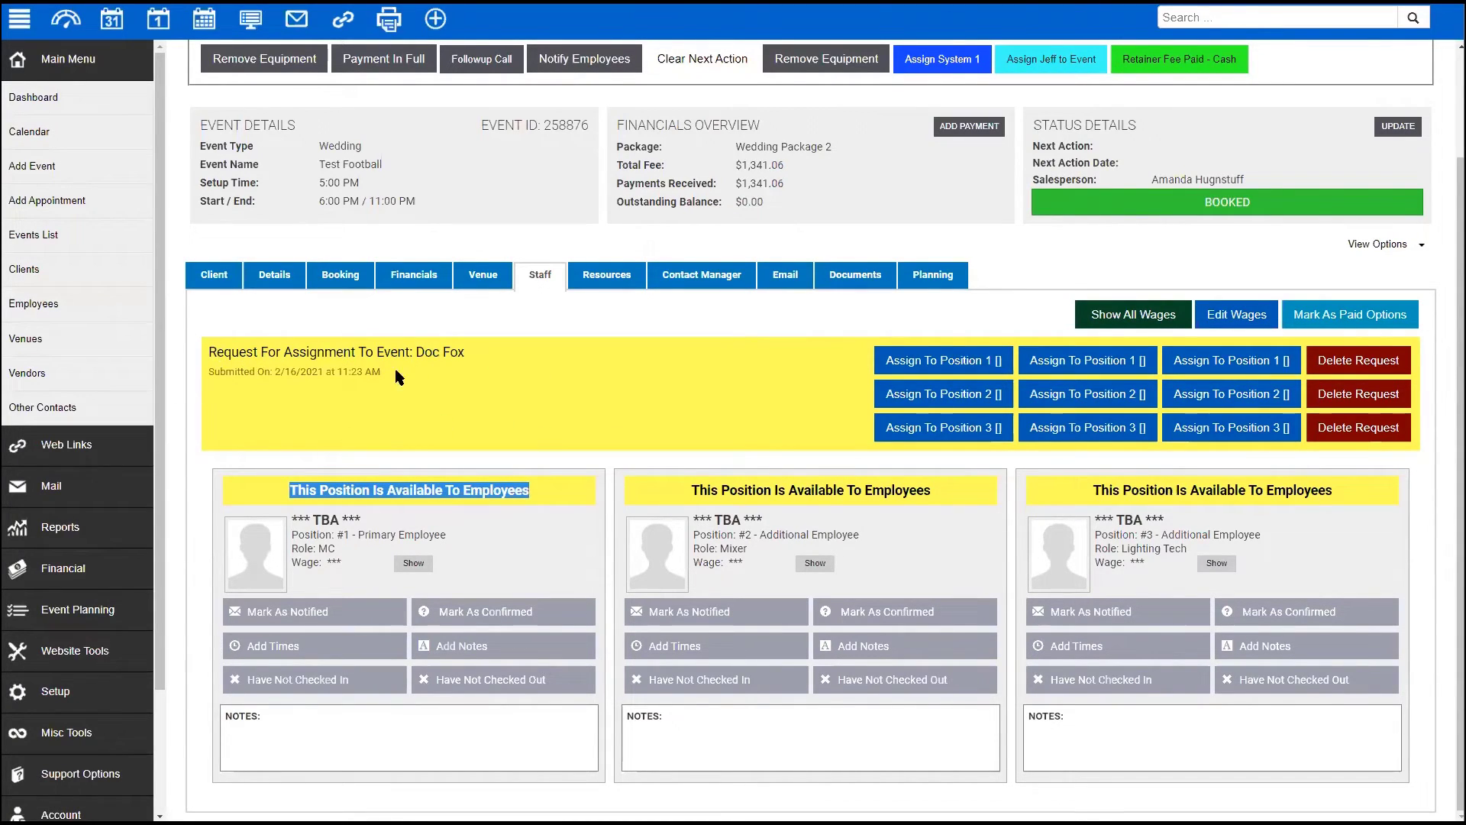
- Review the employee's assignment request and submitted date, then list the portal's Available Events
{"action": "left_click_drag", "start_coordinate": [216, 352], "coordinate": [381, 372]}
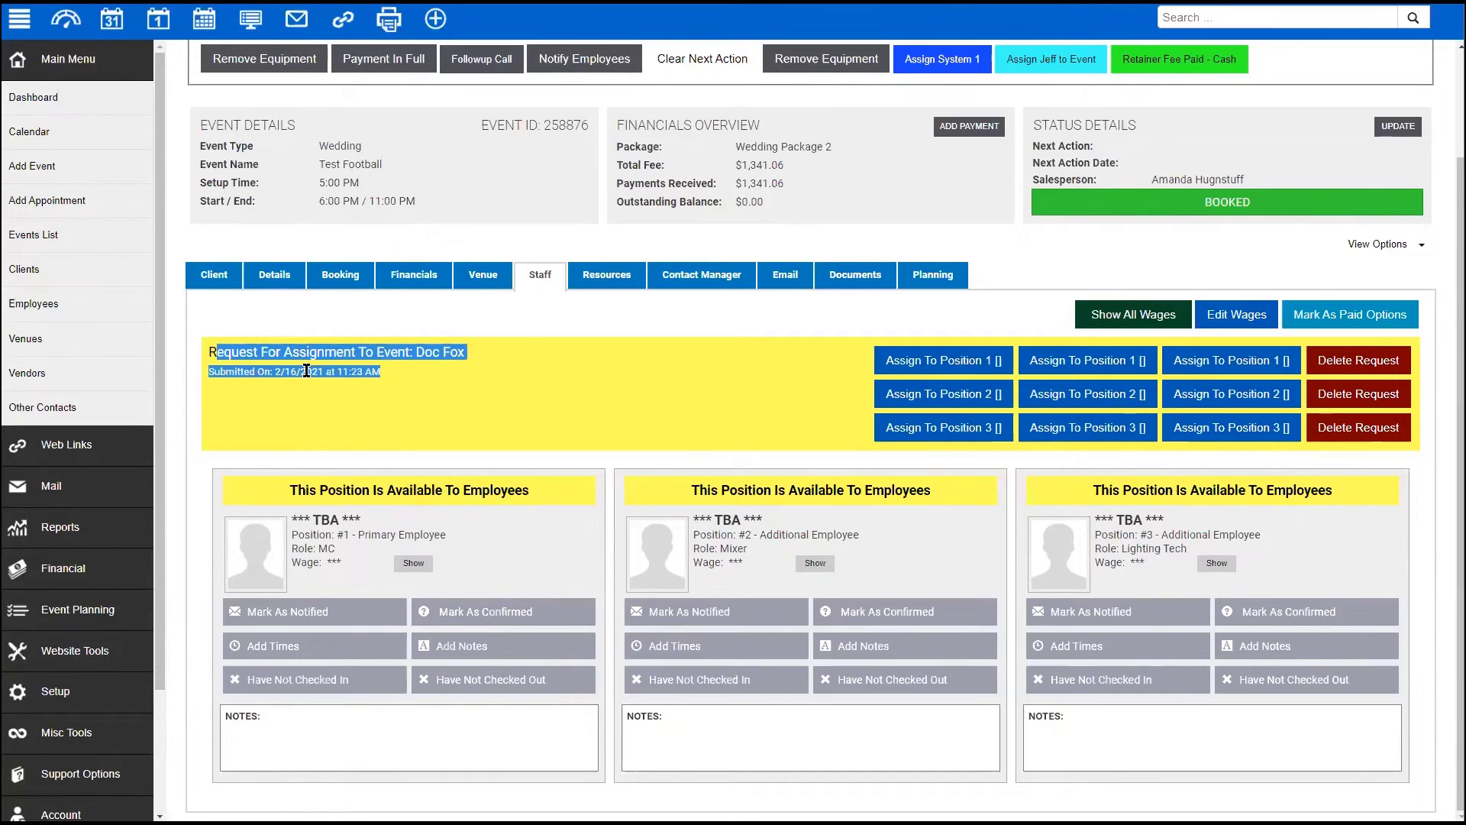
{"action": "left_click", "coordinate": [306, 370]}
{"action": "left_click_drag", "start_coordinate": [210, 372], "coordinate": [384, 382]}
{"action": "left_click", "coordinate": [691, 407]}
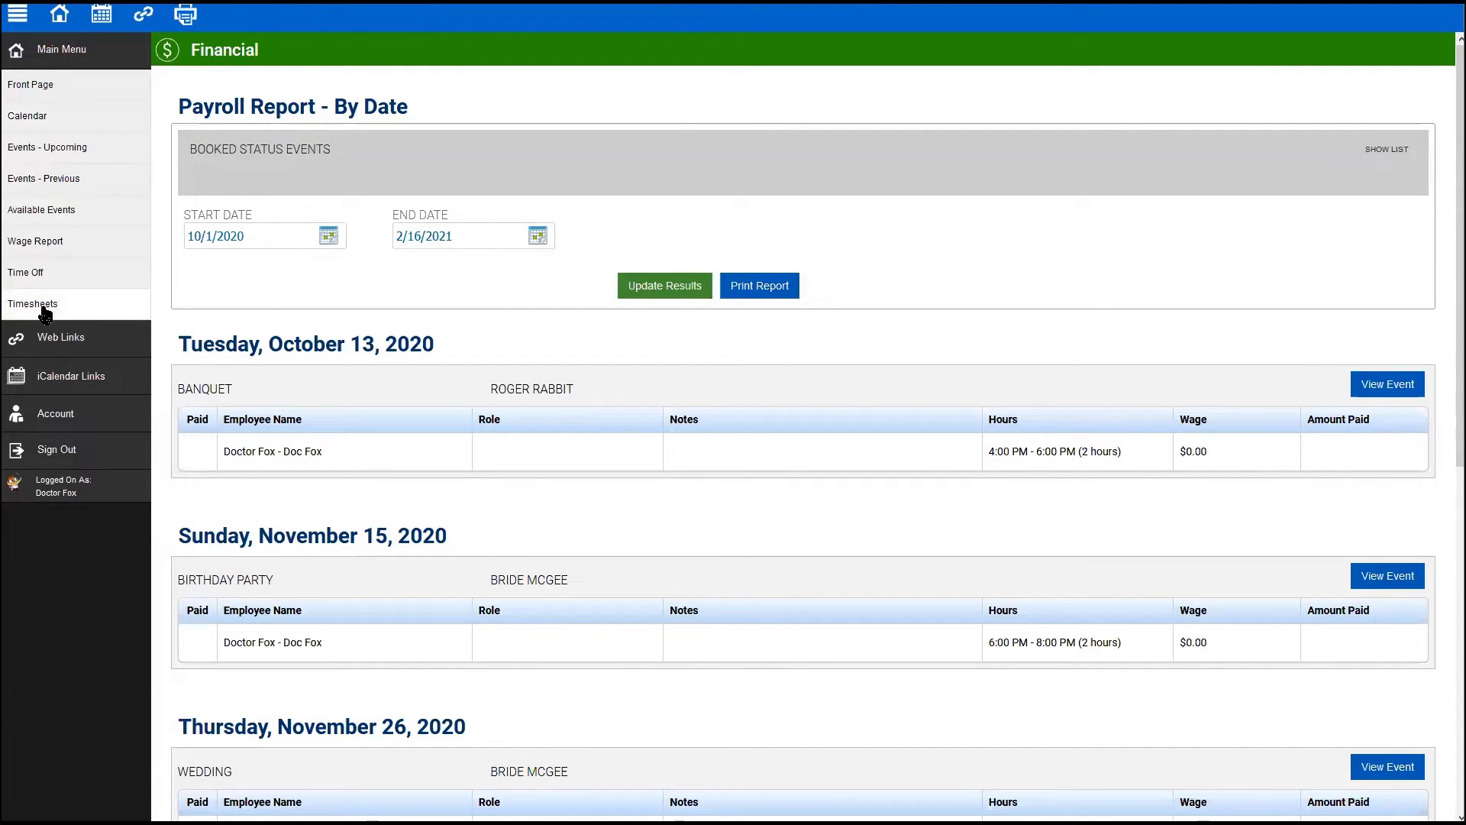
{"action": "left_click", "coordinate": [77, 210]}
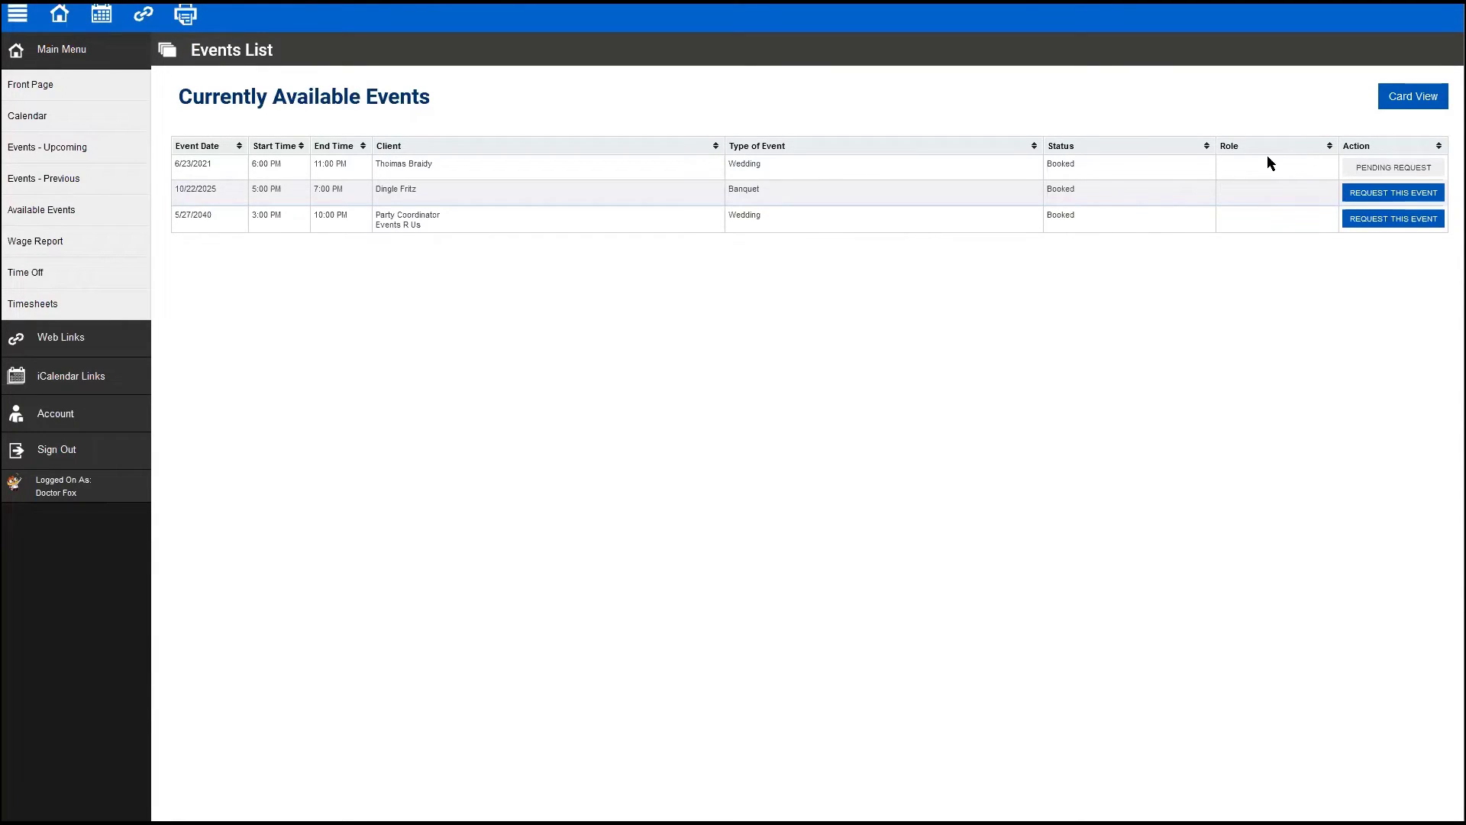
- Submit requests for the 10/22/2025 banquet and the 5/27/2040 wedding rows
{"action": "left_click_drag", "start_coordinate": [1240, 166], "coordinate": [1261, 298]}
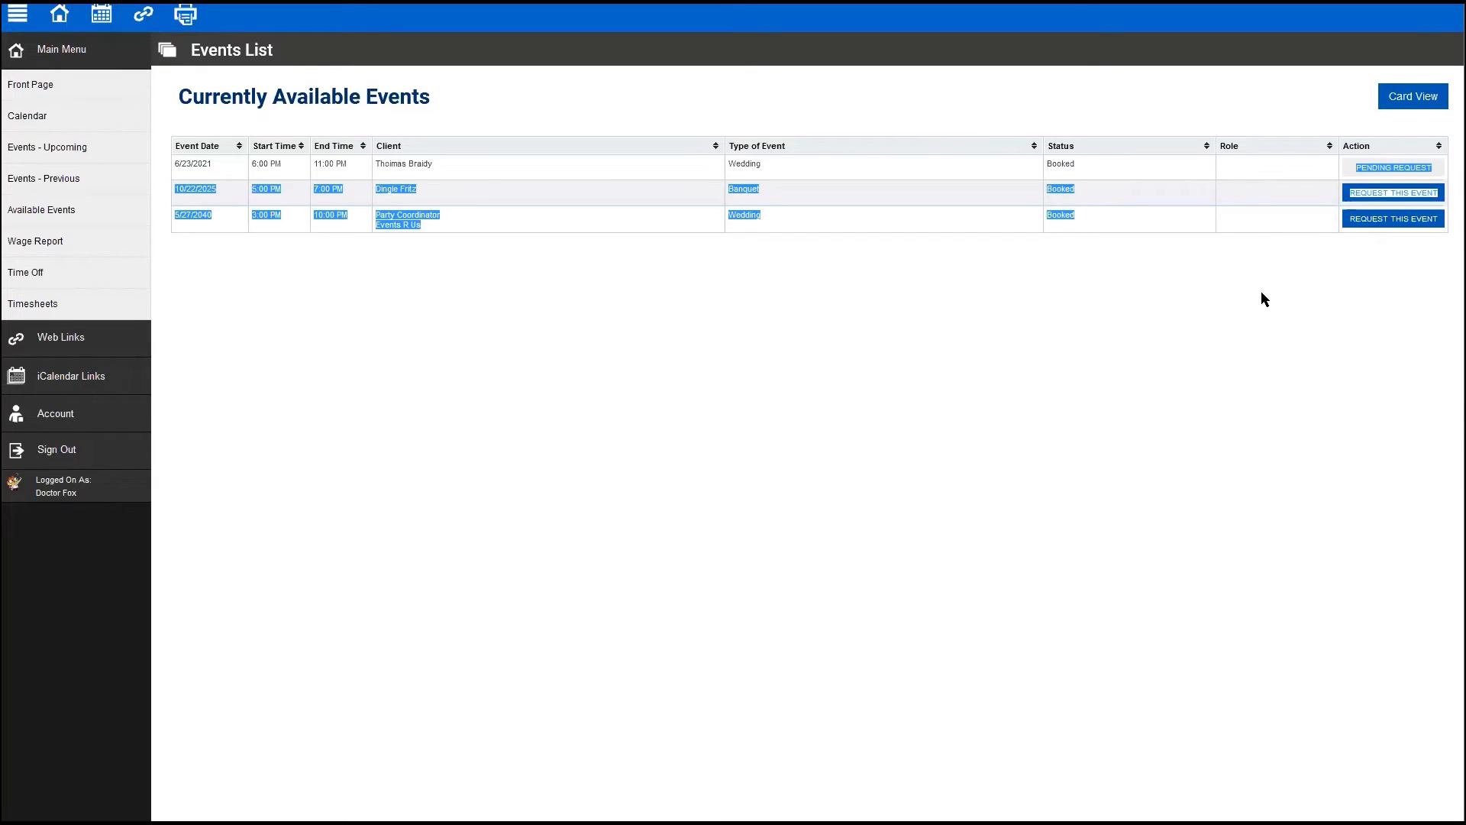
{"action": "left_click", "coordinate": [1261, 292]}
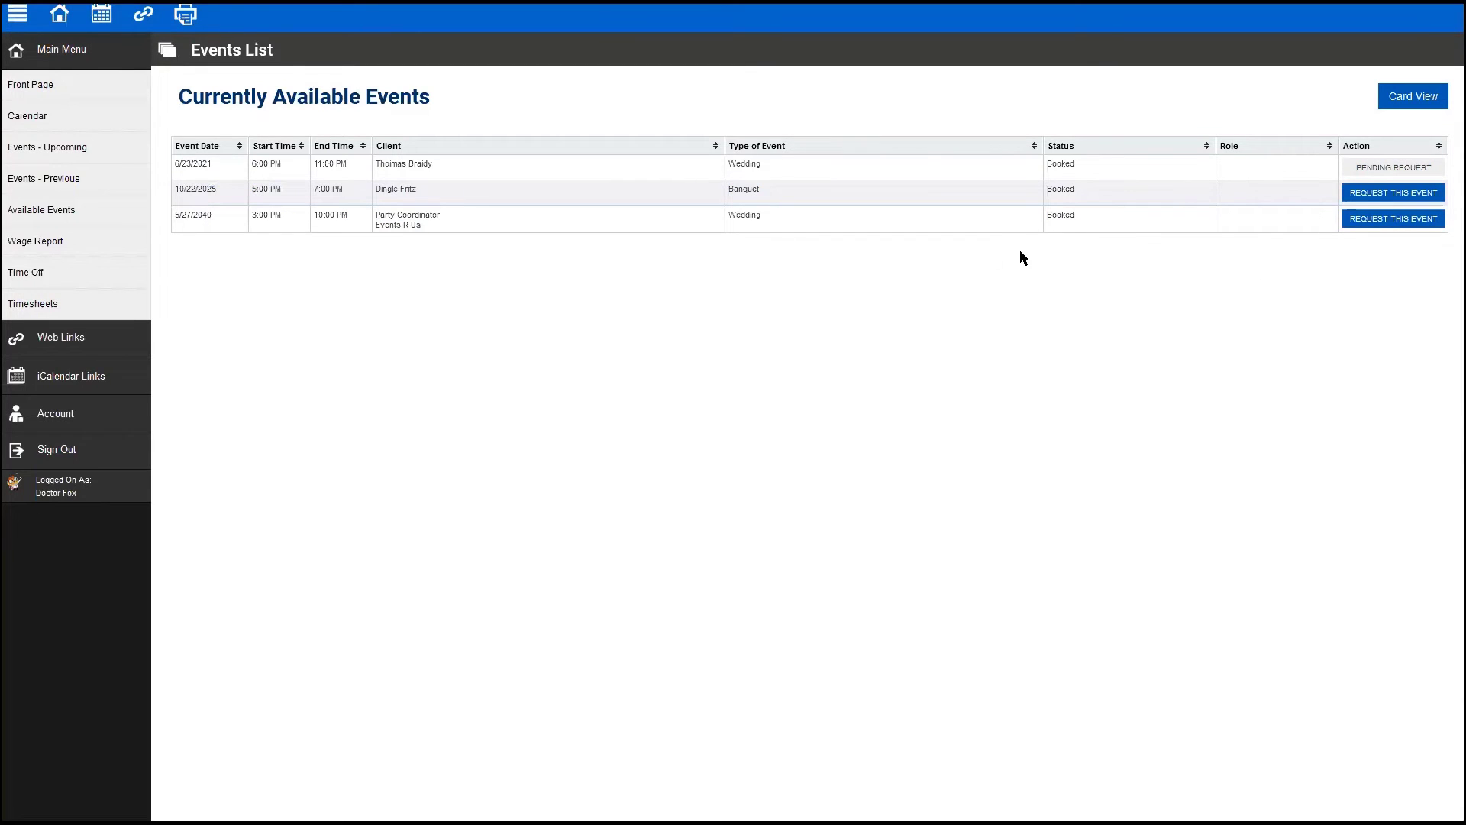
{"action": "left_click", "coordinate": [1384, 192]}
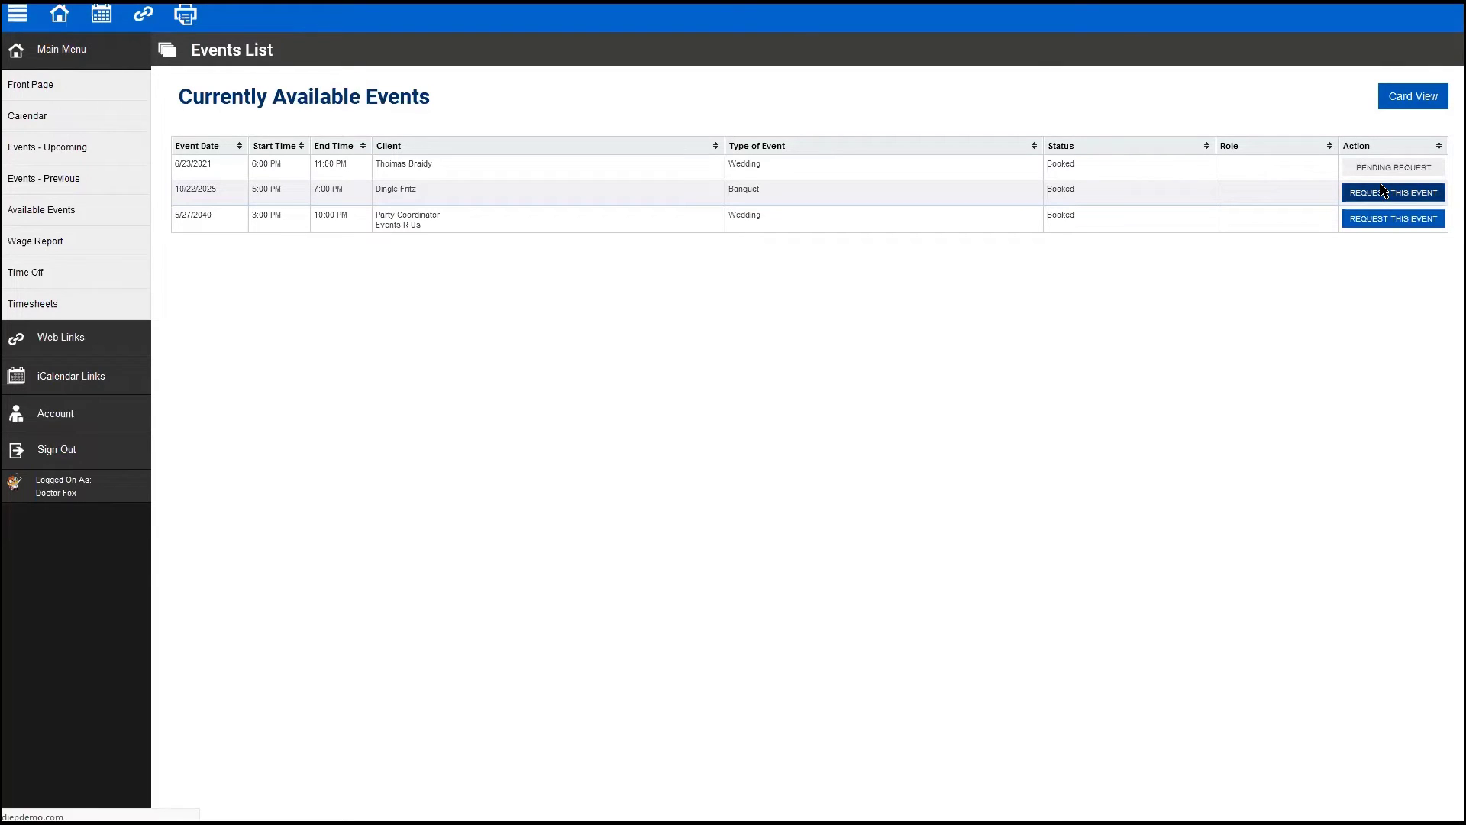
{"action": "left_click", "coordinate": [1384, 218]}
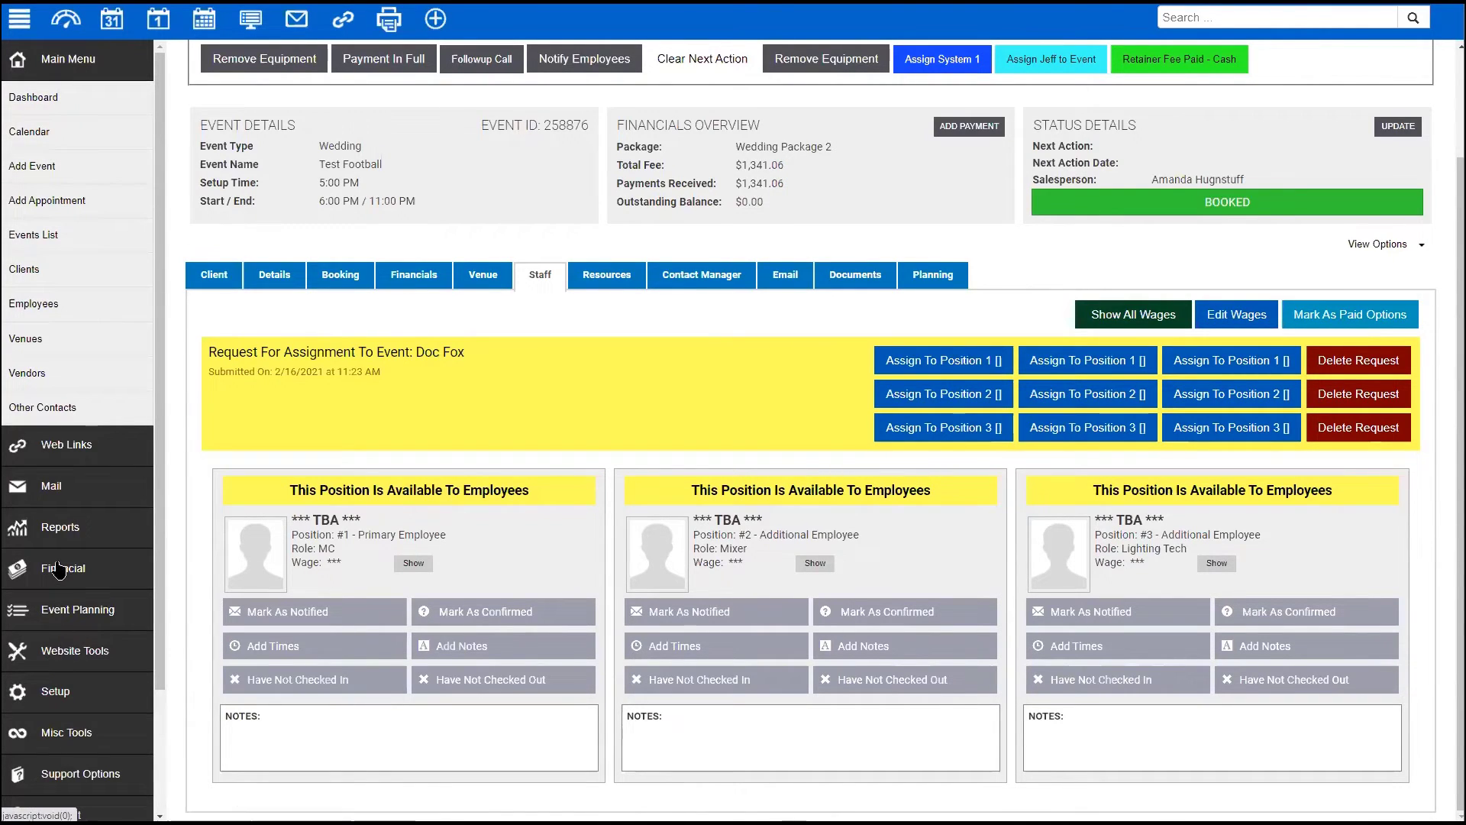
- Check the Available Events and Requested Events employee reports, then view the June 23, 2021 event
{"action": "left_click", "coordinate": [53, 535]}
{"action": "left_click", "coordinate": [69, 564]}
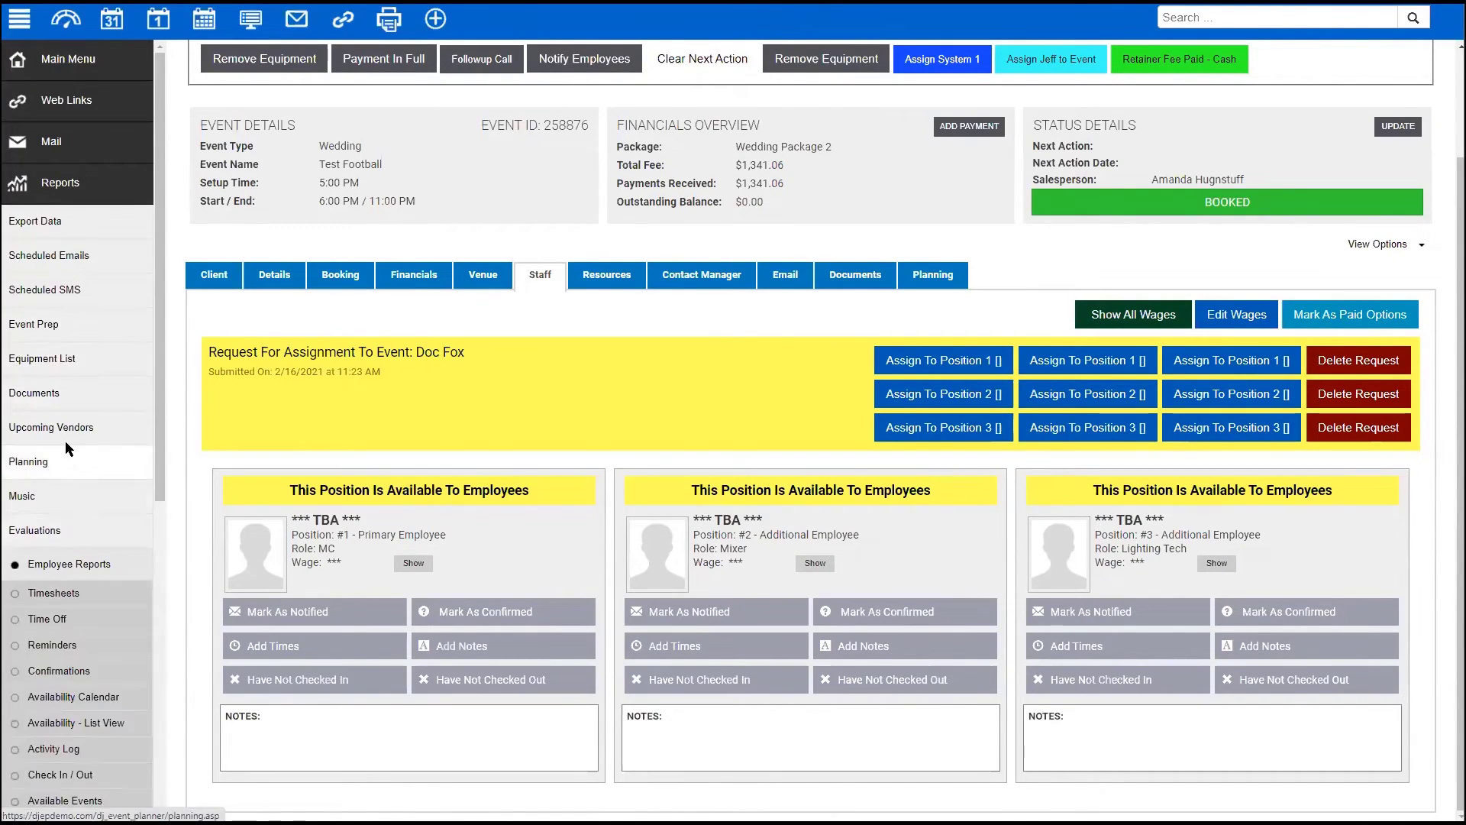
{"action": "scroll", "coordinate": [65, 442], "scroll_direction": "down", "scroll_amount": 4}
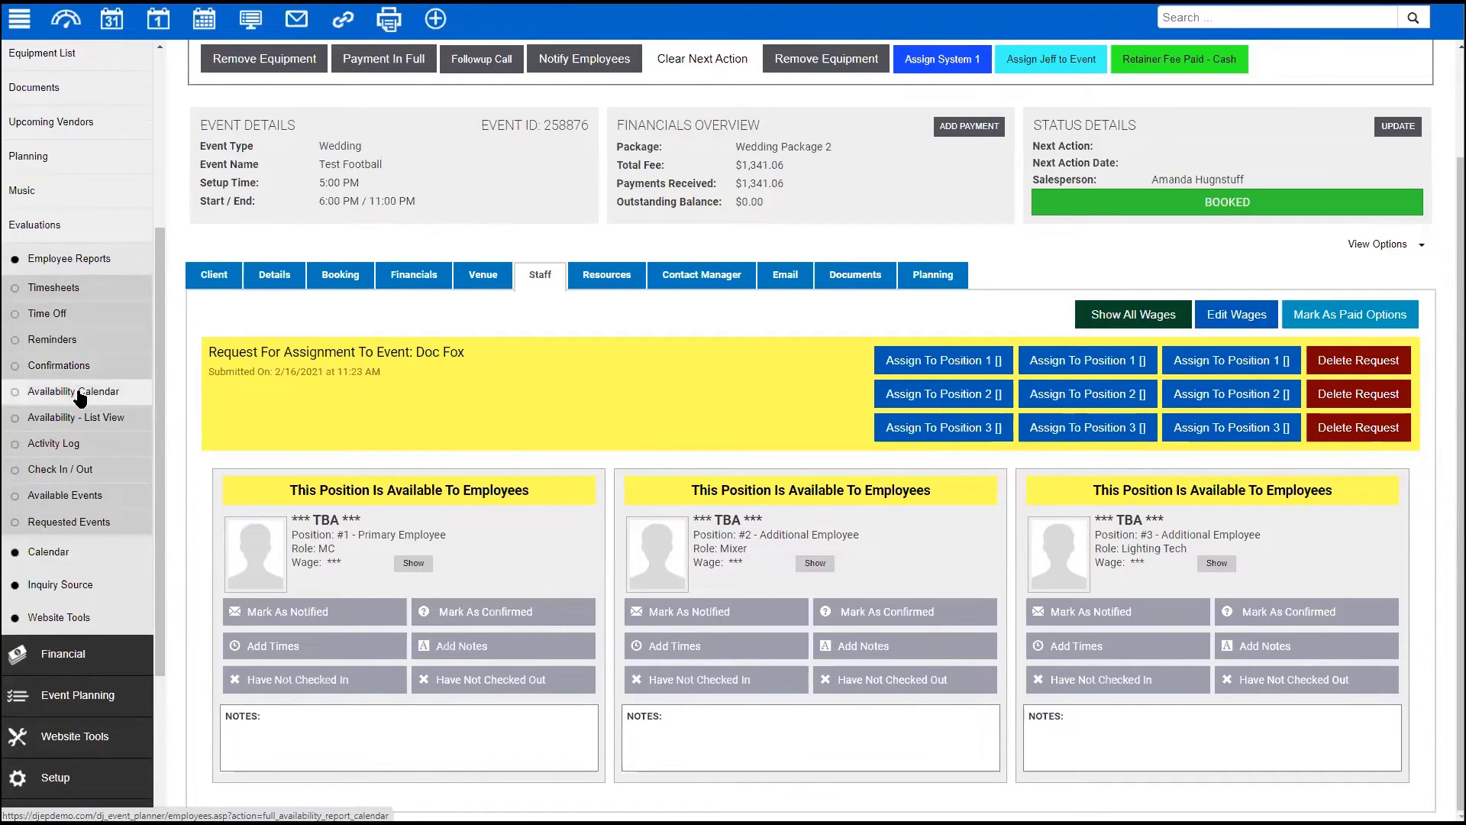
{"action": "left_click", "coordinate": [59, 497]}
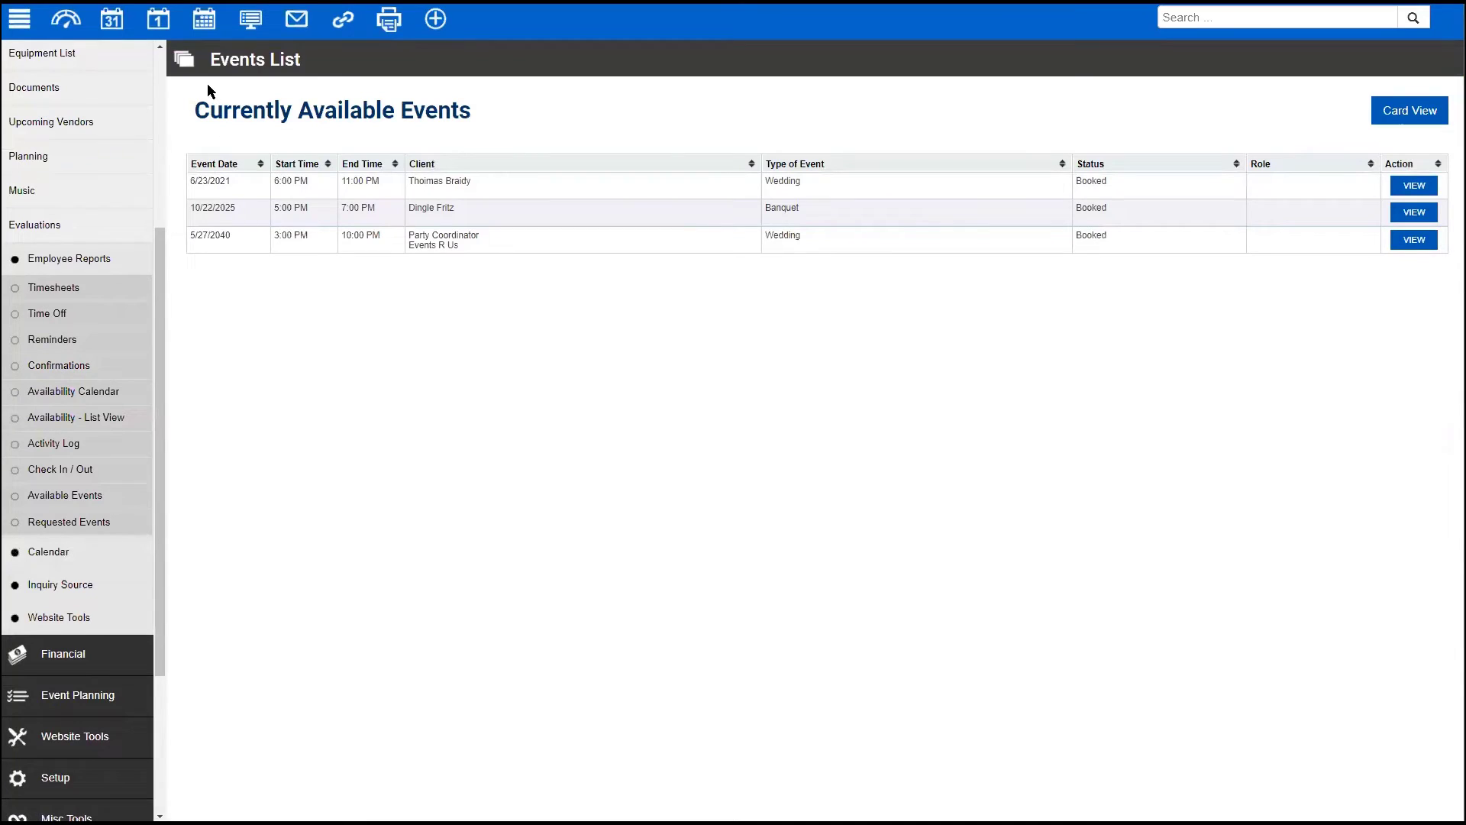
{"action": "left_click", "coordinate": [59, 521]}
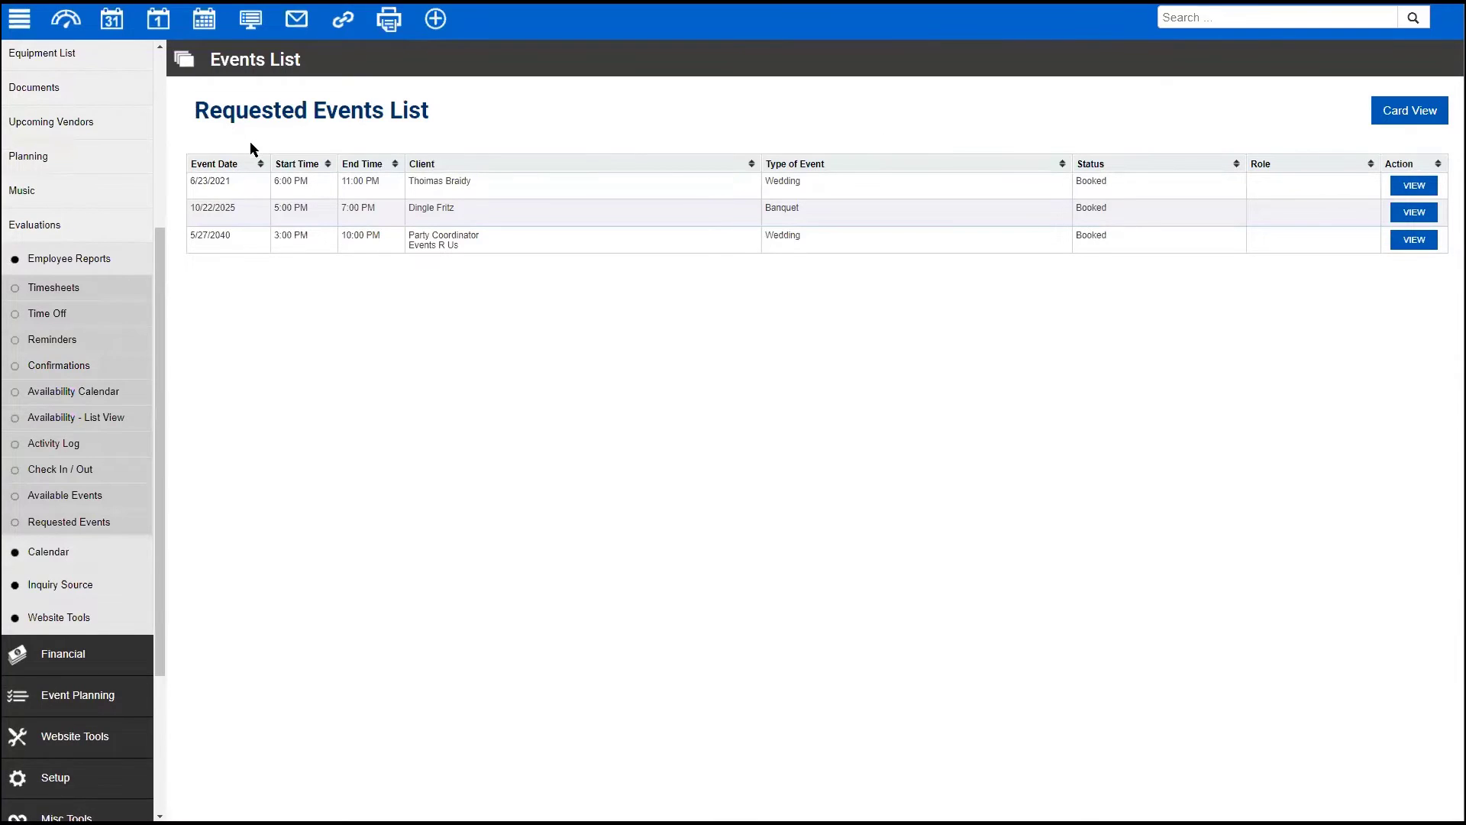
{"action": "left_click", "coordinate": [1398, 191]}
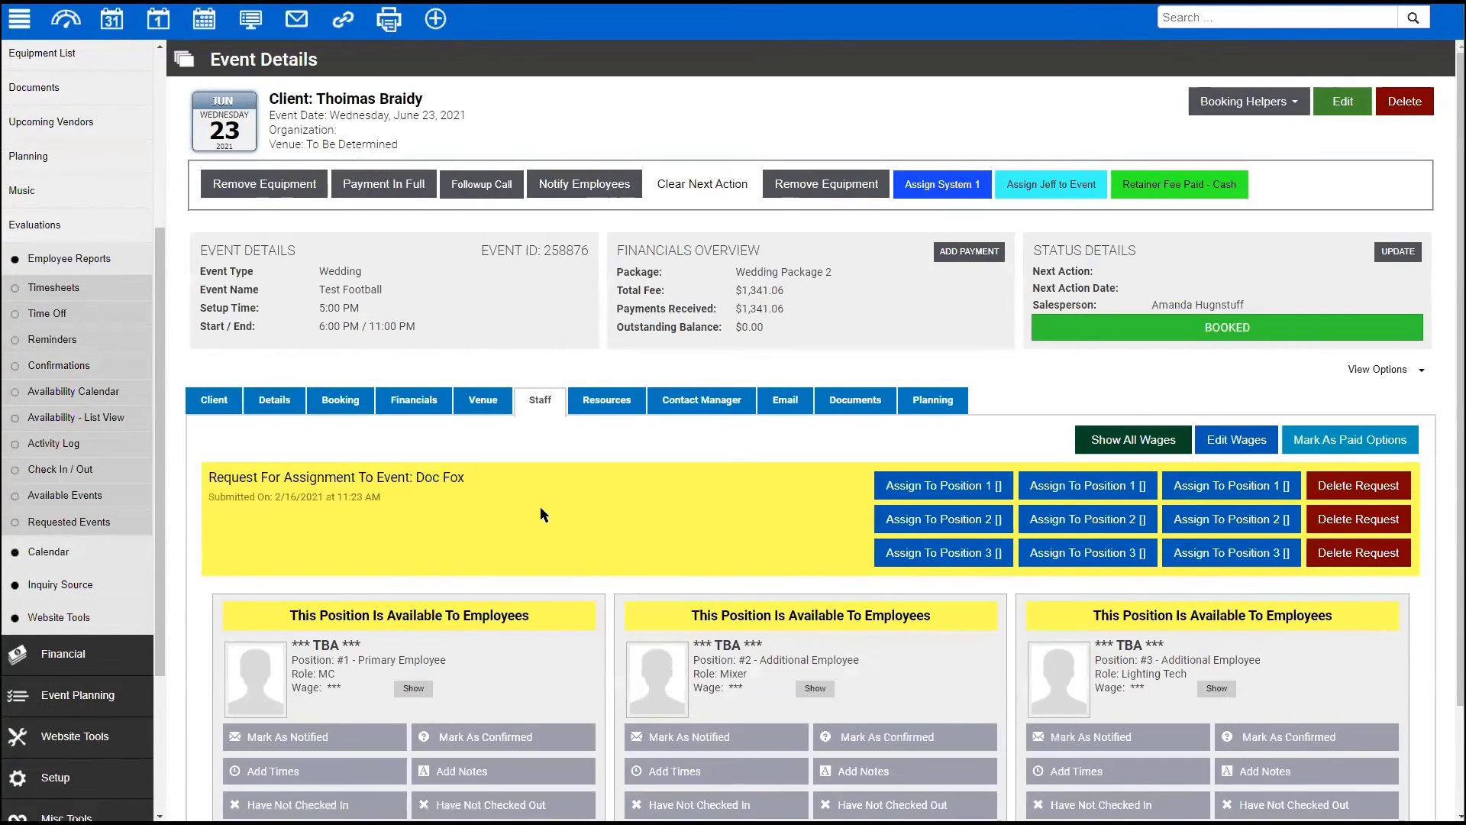
- Assign the requesting employee to Position 1 (MC) on the June 23, 2021 wedding
{"action": "scroll", "coordinate": [539, 506], "scroll_direction": "down", "scroll_amount": 2}
{"action": "left_click_drag", "start_coordinate": [208, 349], "coordinate": [447, 388]}
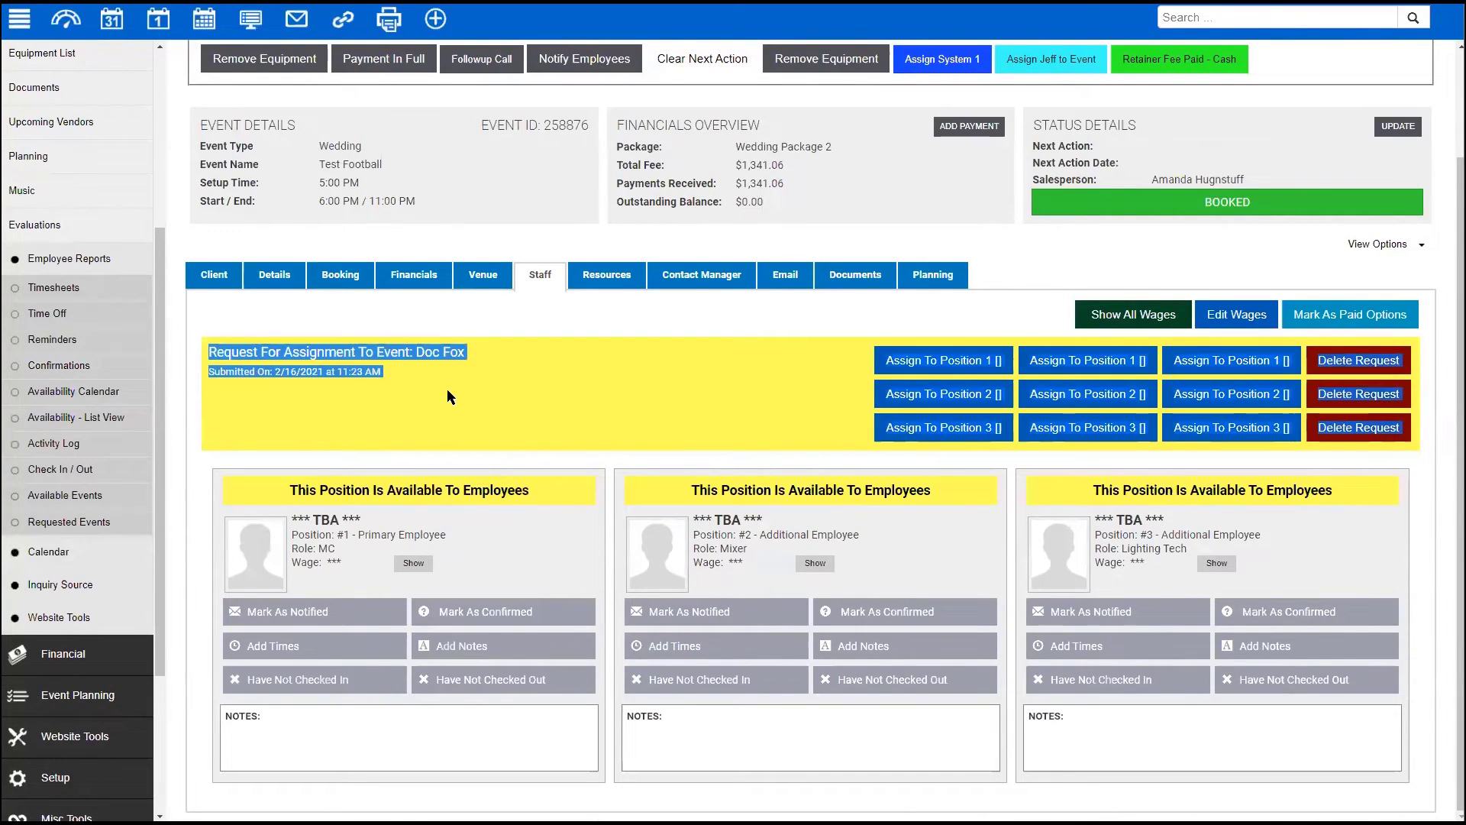
{"action": "left_click", "coordinate": [946, 359]}
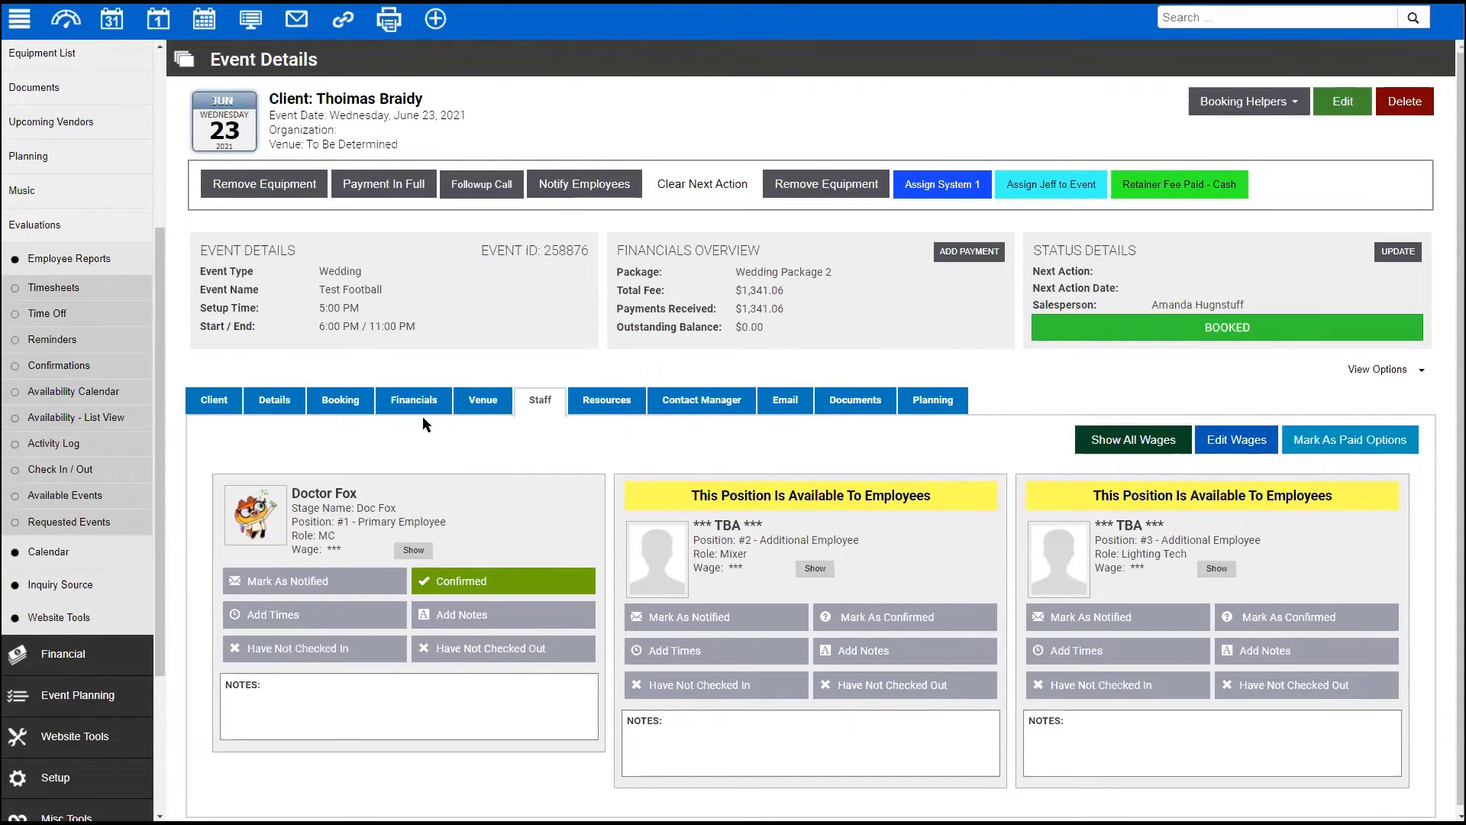
{"action": "scroll", "coordinate": [61, 500], "scroll_direction": "down", "scroll_amount": 3}
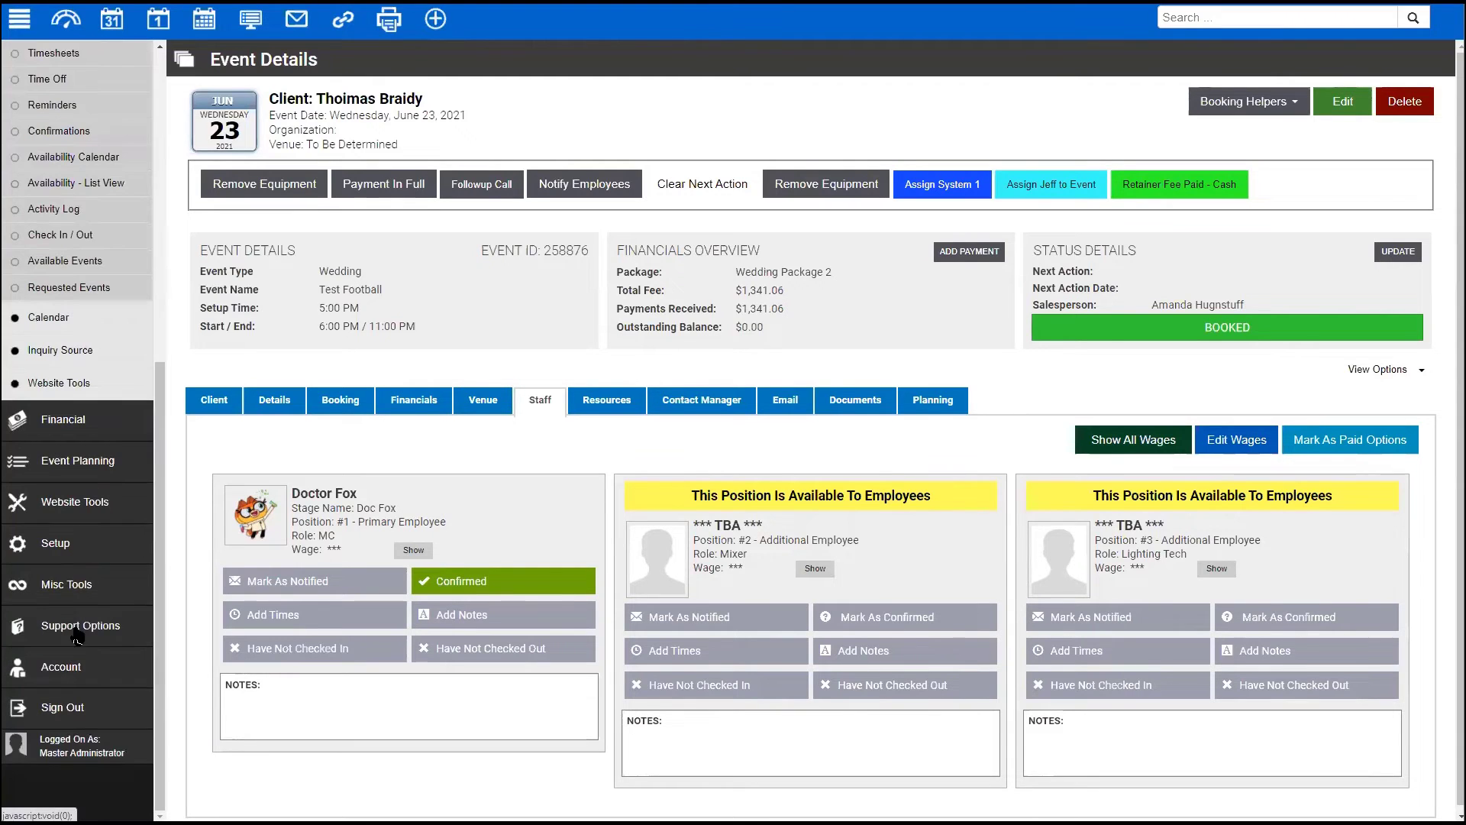
- Go to Setup > Application > Employee Settings > Features
{"action": "left_click", "coordinate": [52, 544]}
{"action": "left_click", "coordinate": [49, 191]}
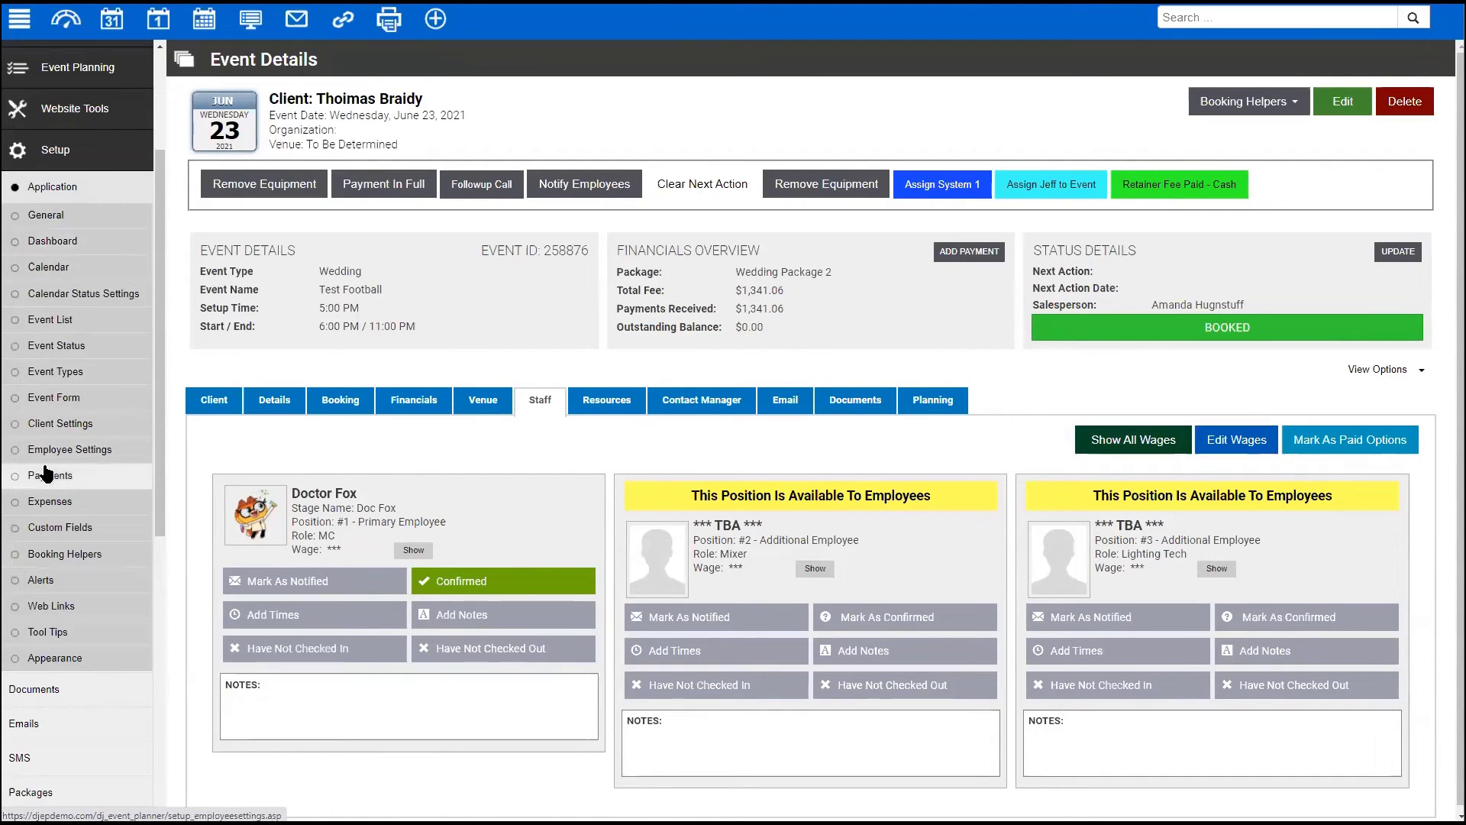
{"action": "left_click", "coordinate": [67, 451]}
{"action": "left_click", "coordinate": [415, 193]}
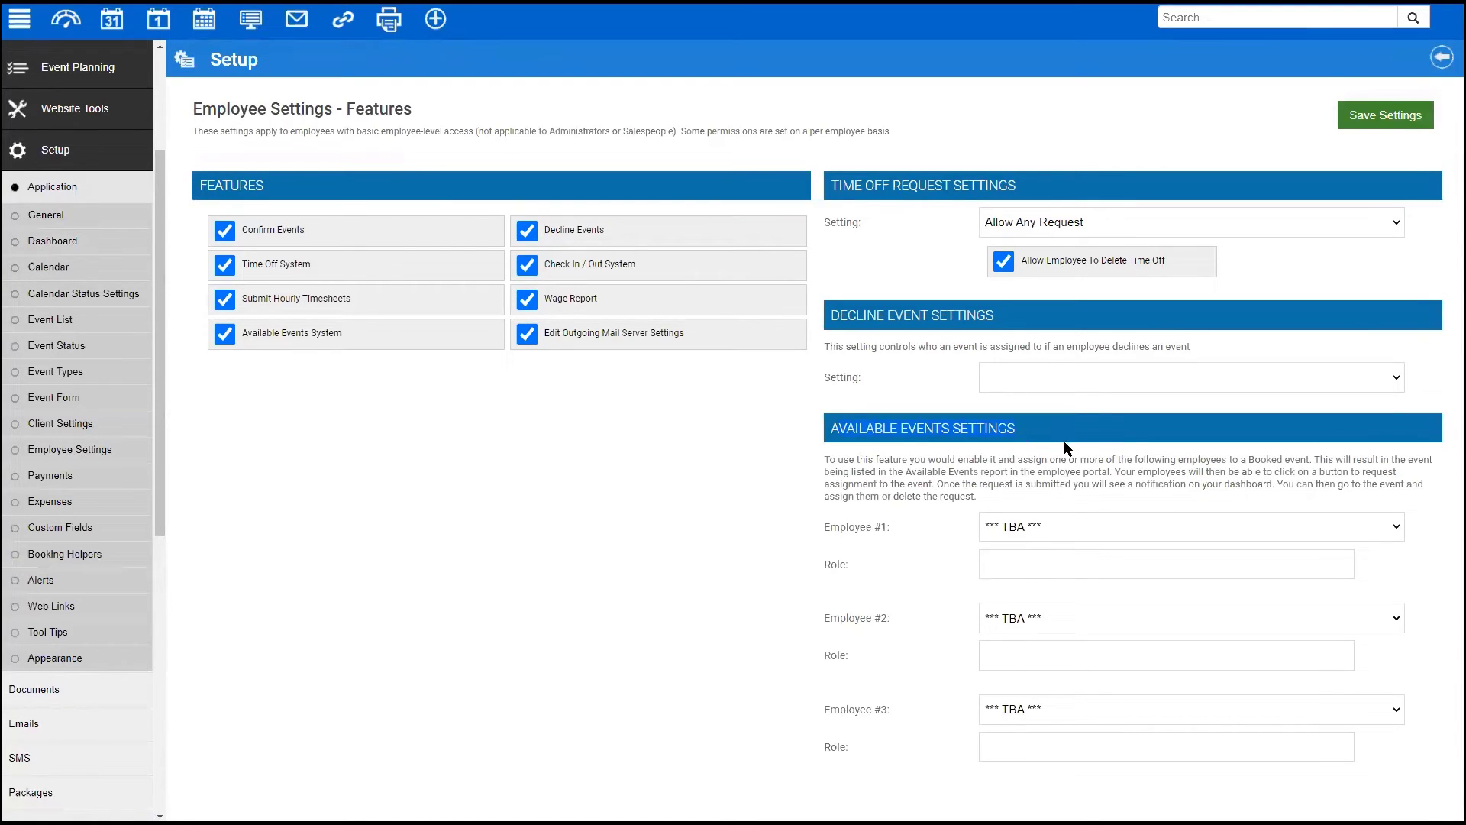
{"action": "mouse_move", "coordinate": [821, 525]}
{"action": "left_mouse_down"}
{"action": "mouse_move", "coordinate": [882, 530]}
{"action": "mouse_move", "coordinate": [804, 525]}
{"action": "left_mouse_up"}
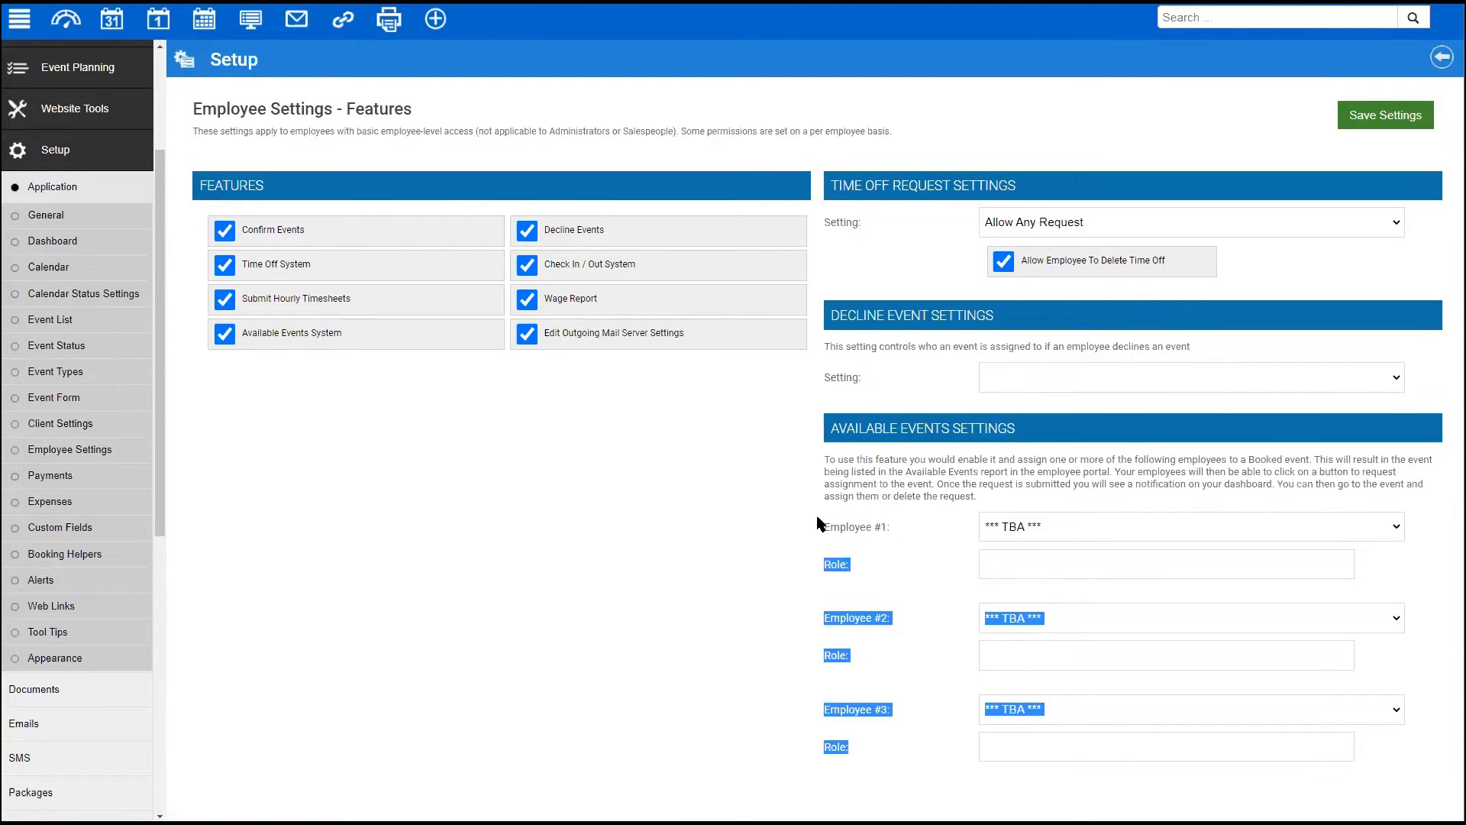
{"action": "left_click", "coordinate": [817, 522]}
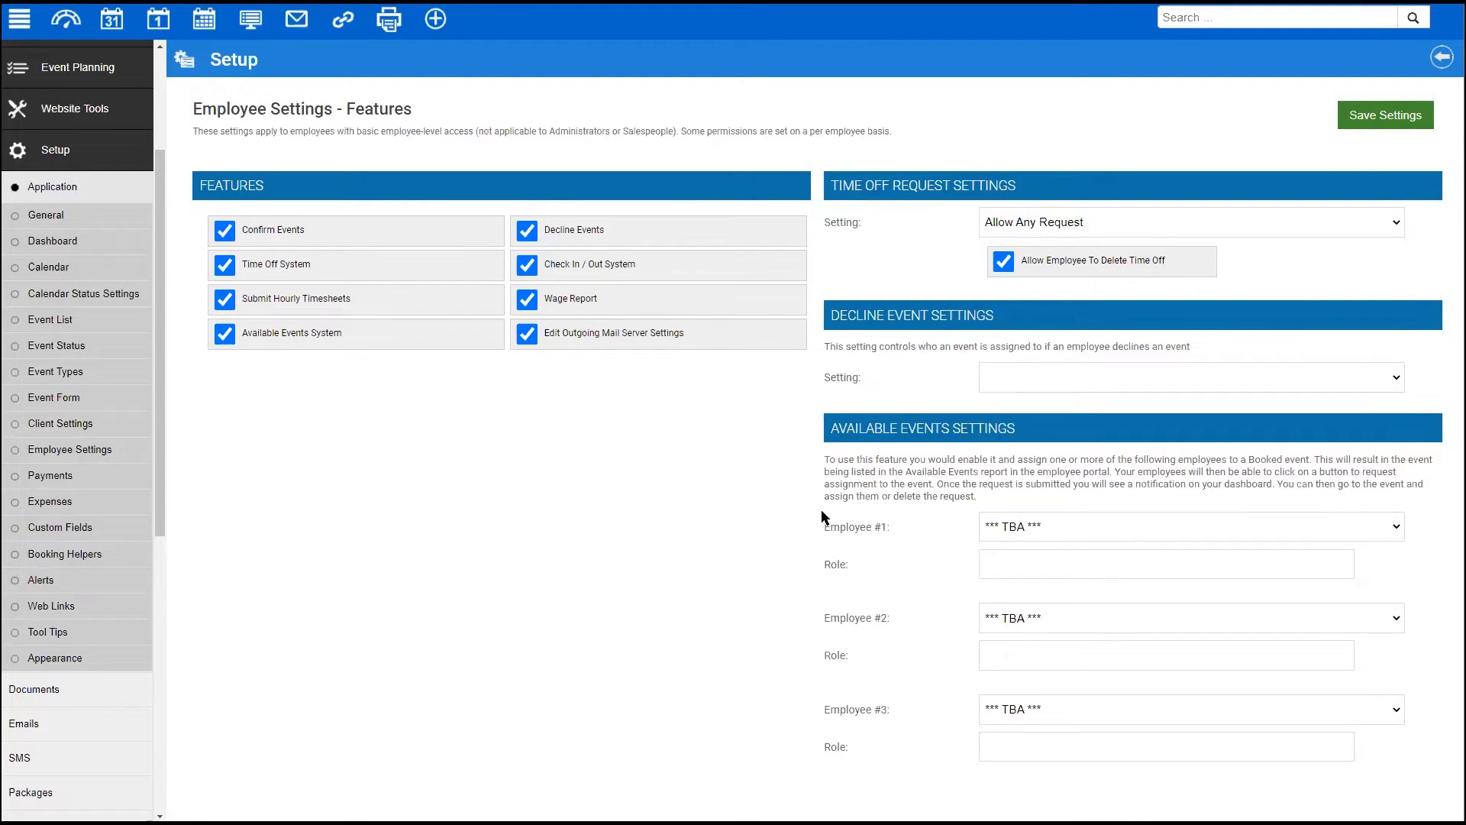
- Change Available Events Employee #1, #2 and #3 from *** TBA *** to blank and save
{"action": "left_click", "coordinate": [1035, 532]}
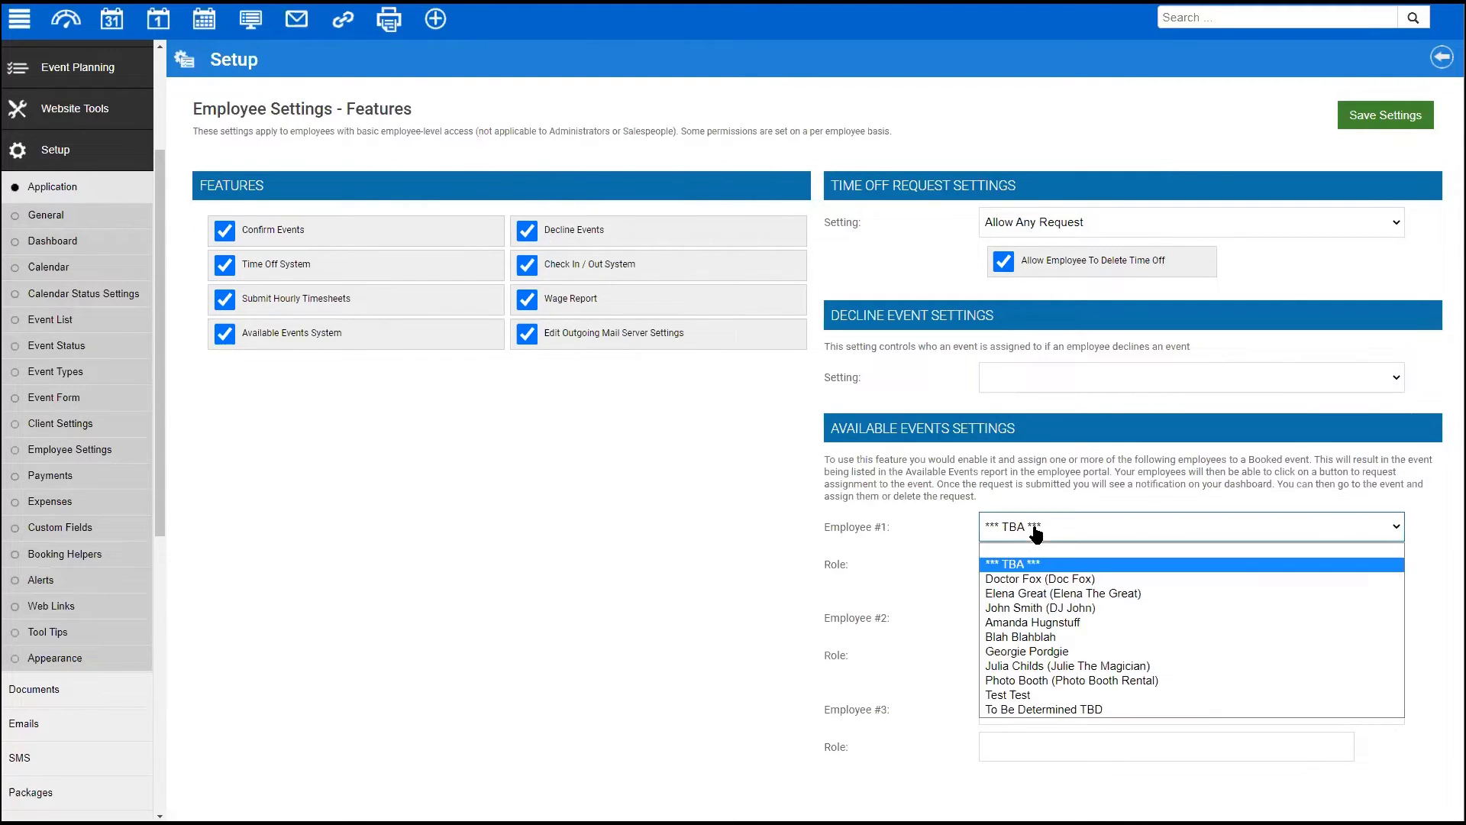
{"action": "left_click", "coordinate": [1069, 550]}
{"action": "left_click", "coordinate": [1053, 615]}
{"action": "left_click", "coordinate": [1039, 641]}
{"action": "left_click", "coordinate": [1027, 710]}
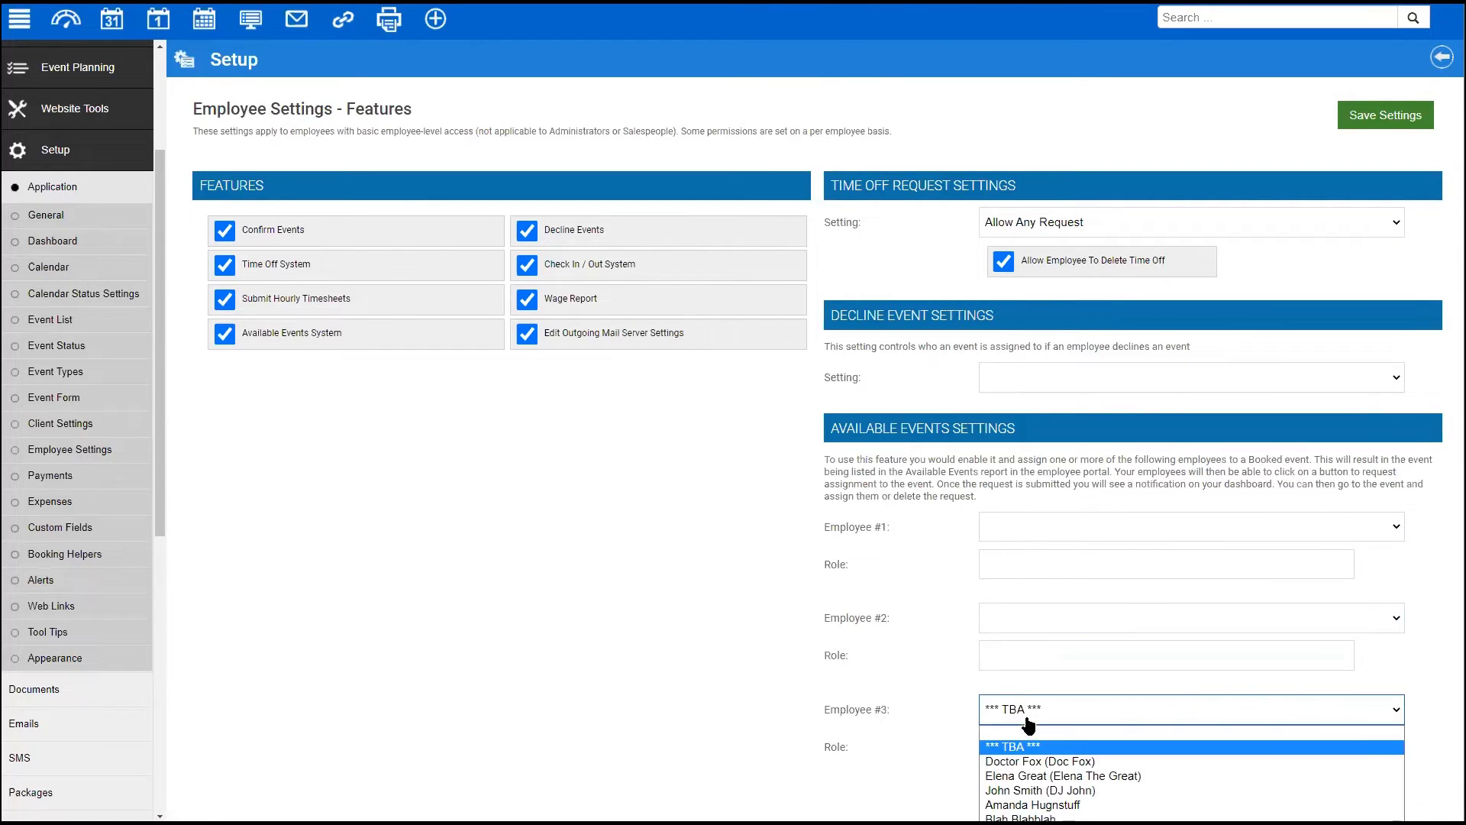
{"action": "left_click", "coordinate": [1027, 739]}
{"action": "left_click", "coordinate": [1379, 122]}
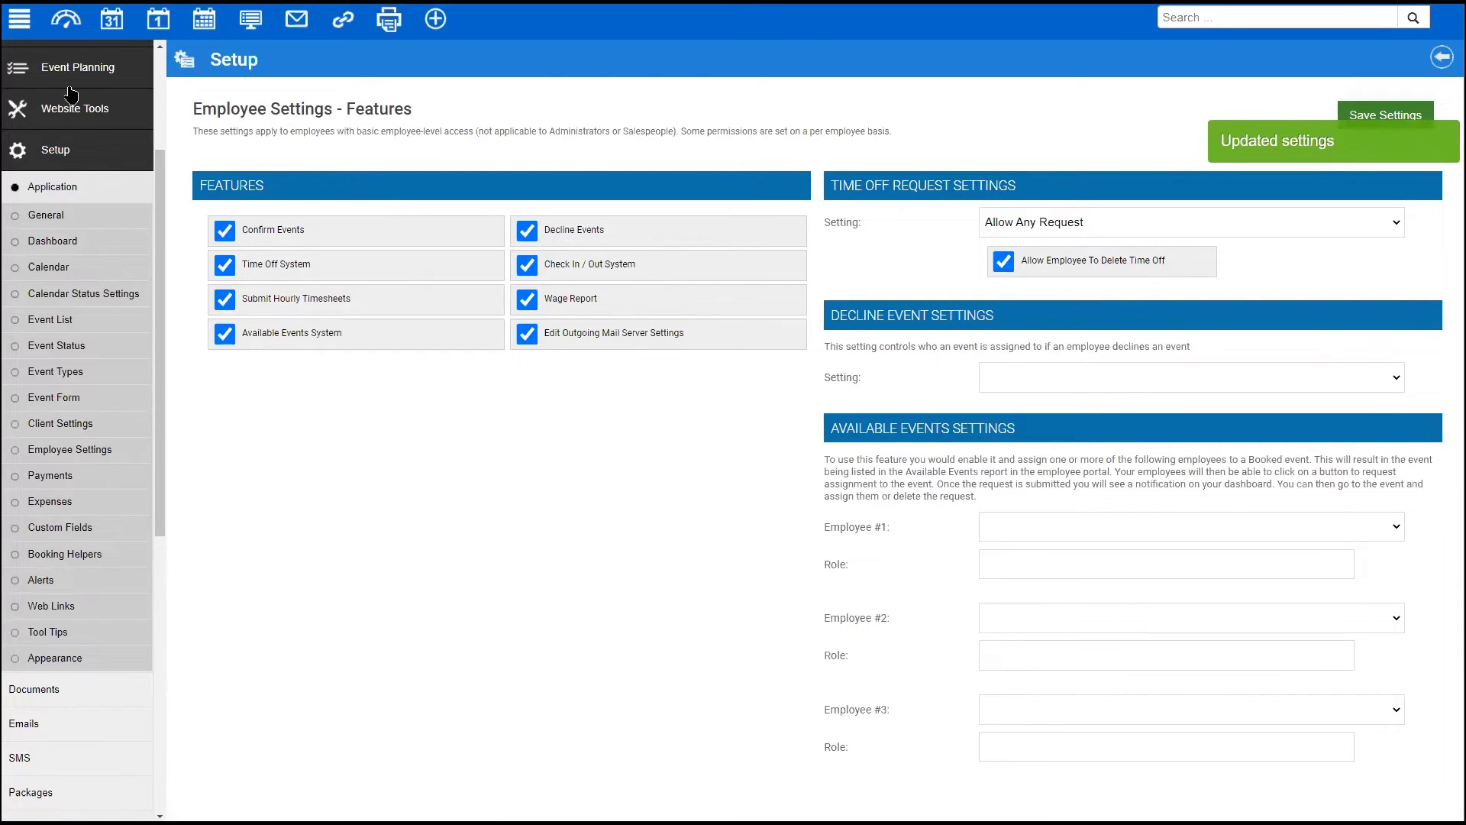
{"action": "scroll", "coordinate": [53, 153], "scroll_direction": "up", "scroll_amount": 3}
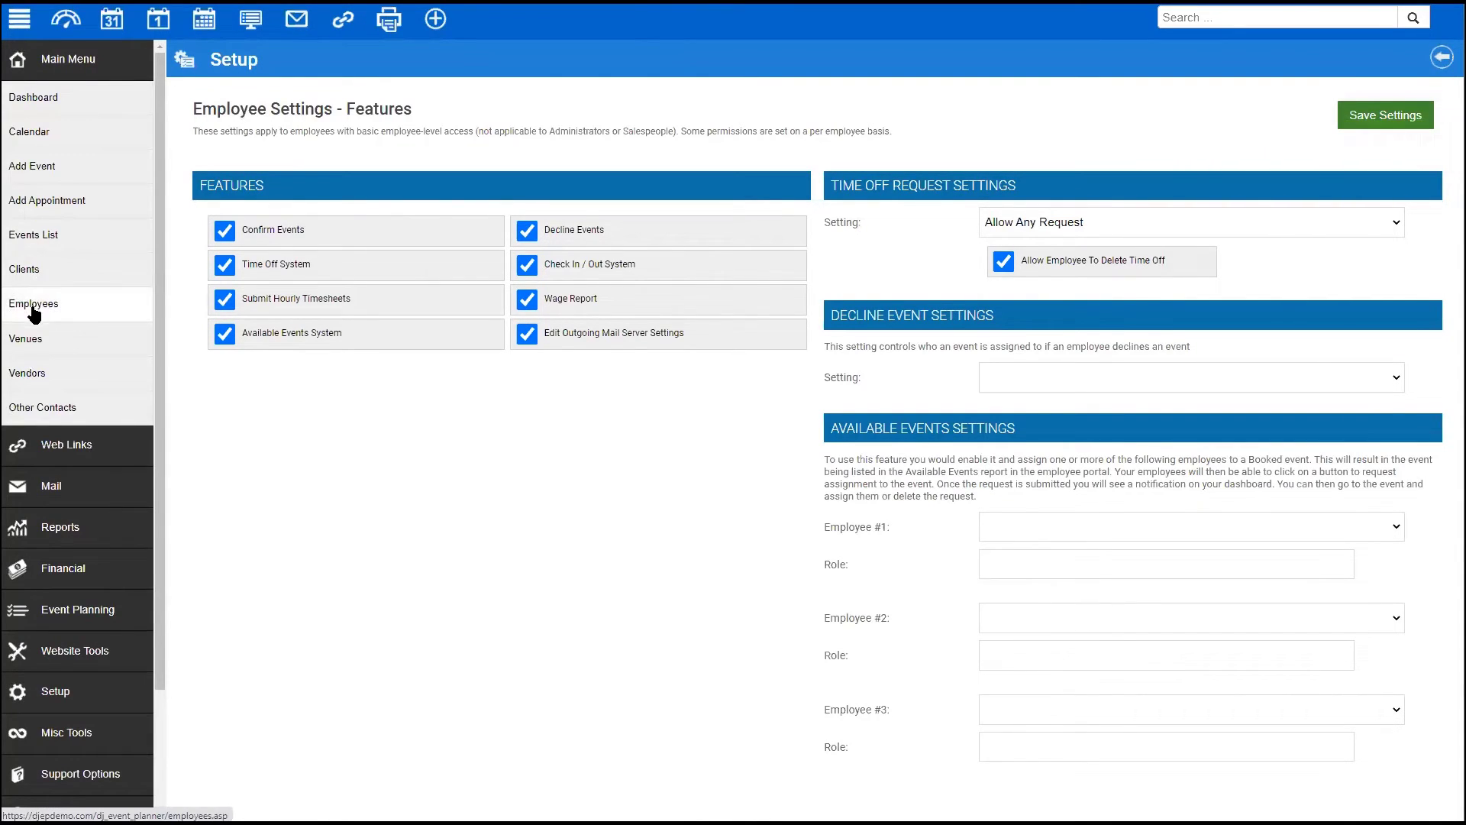
- Reach the wedding event through the employees and events lists and view its assigned staff
{"action": "left_click", "coordinate": [32, 306]}
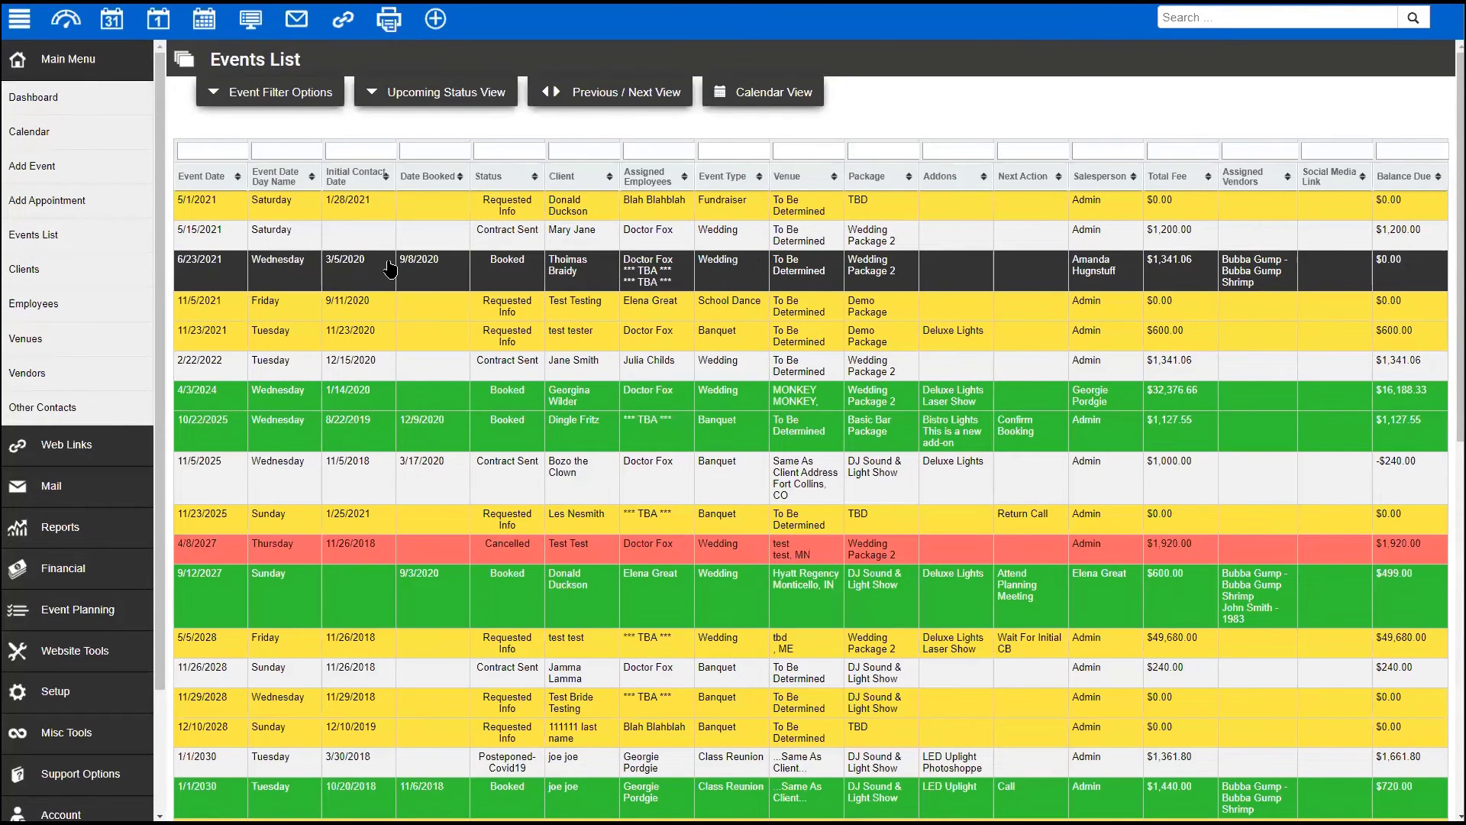
{"action": "left_click", "coordinate": [391, 270]}
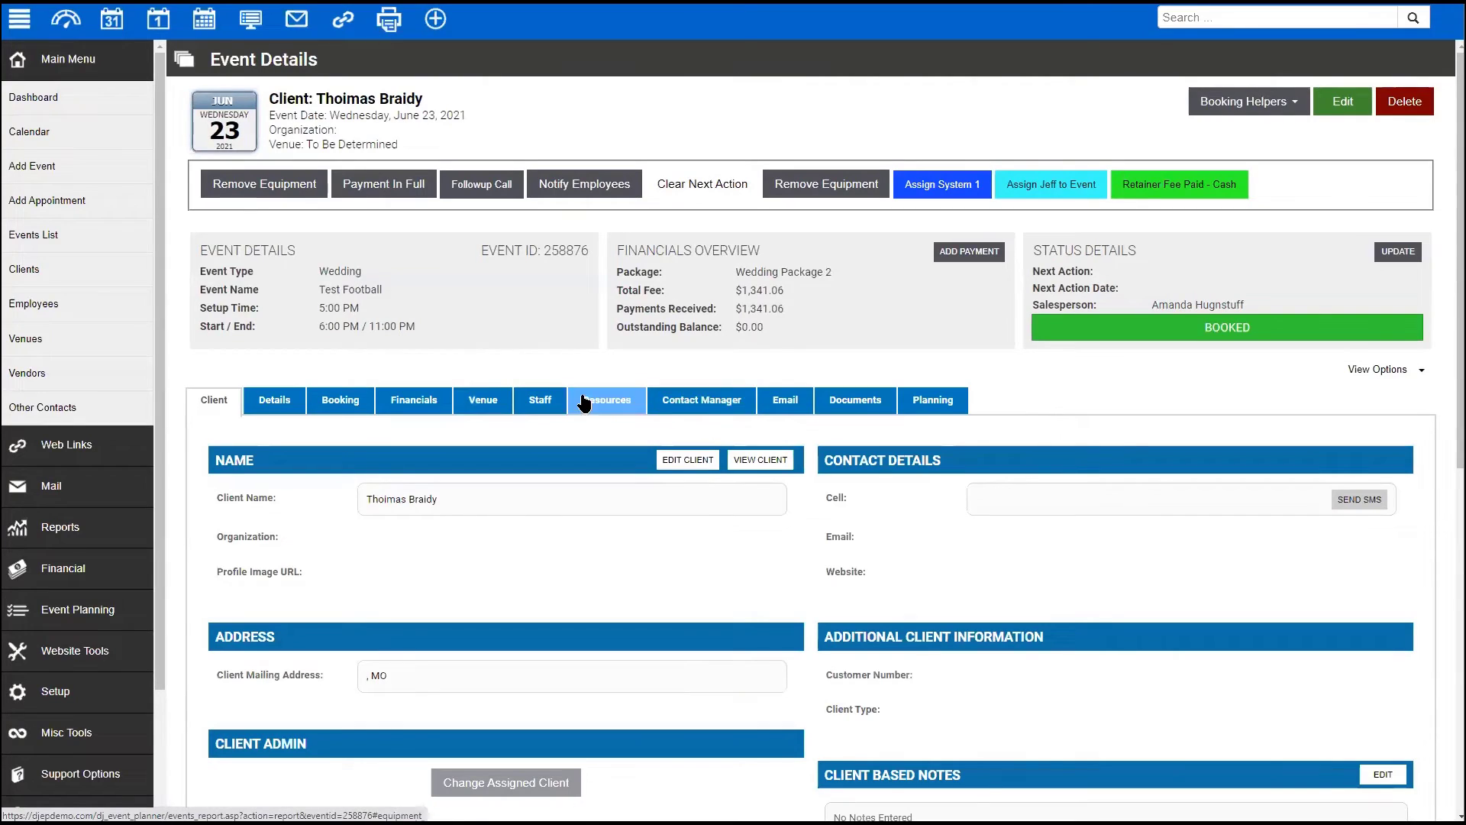
{"action": "left_click", "coordinate": [551, 411]}
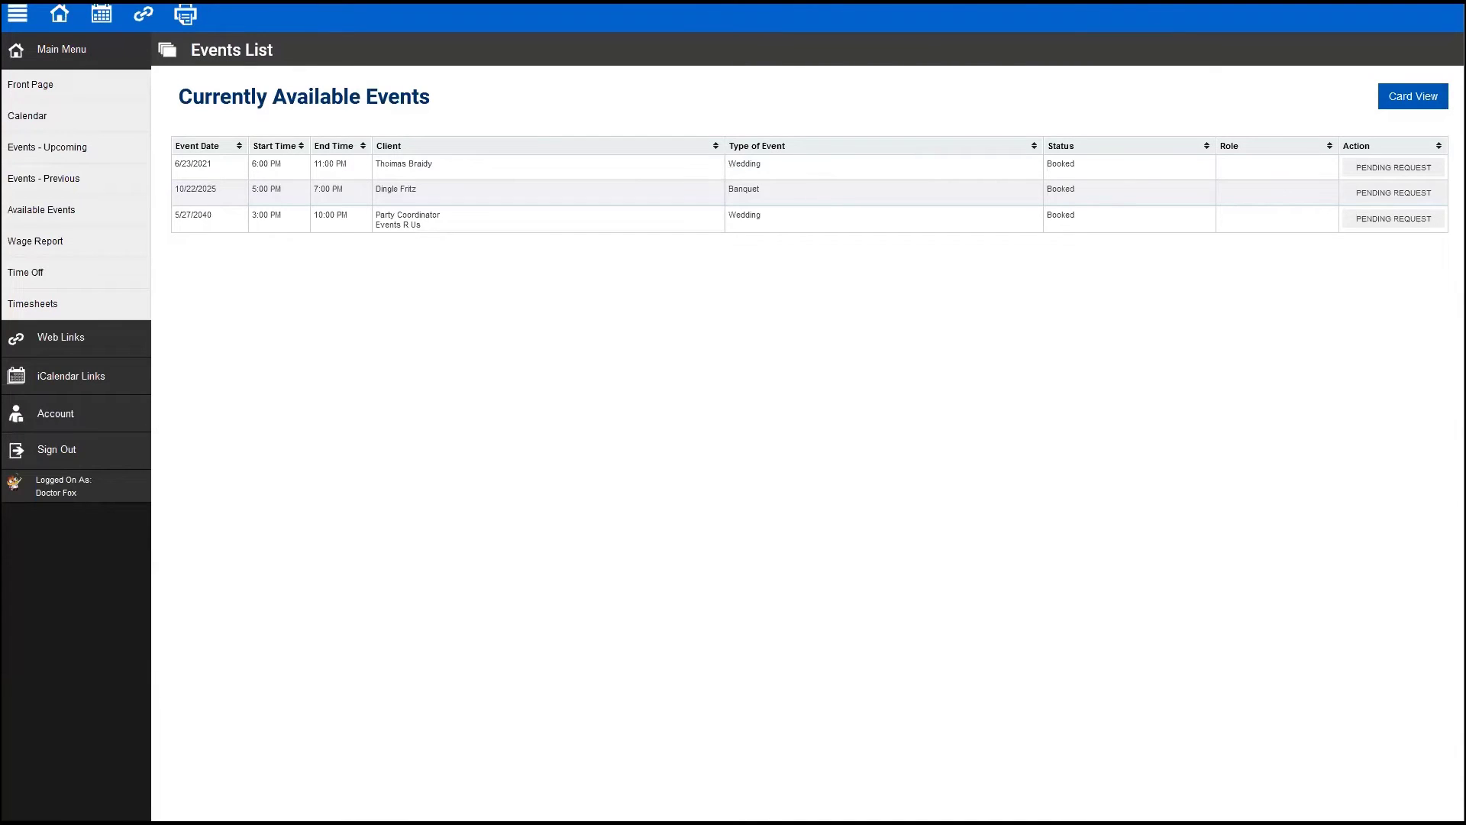
- Return to the employee portal's front page and reopen its Available Events list
{"action": "key", "text": "alt+Left"}
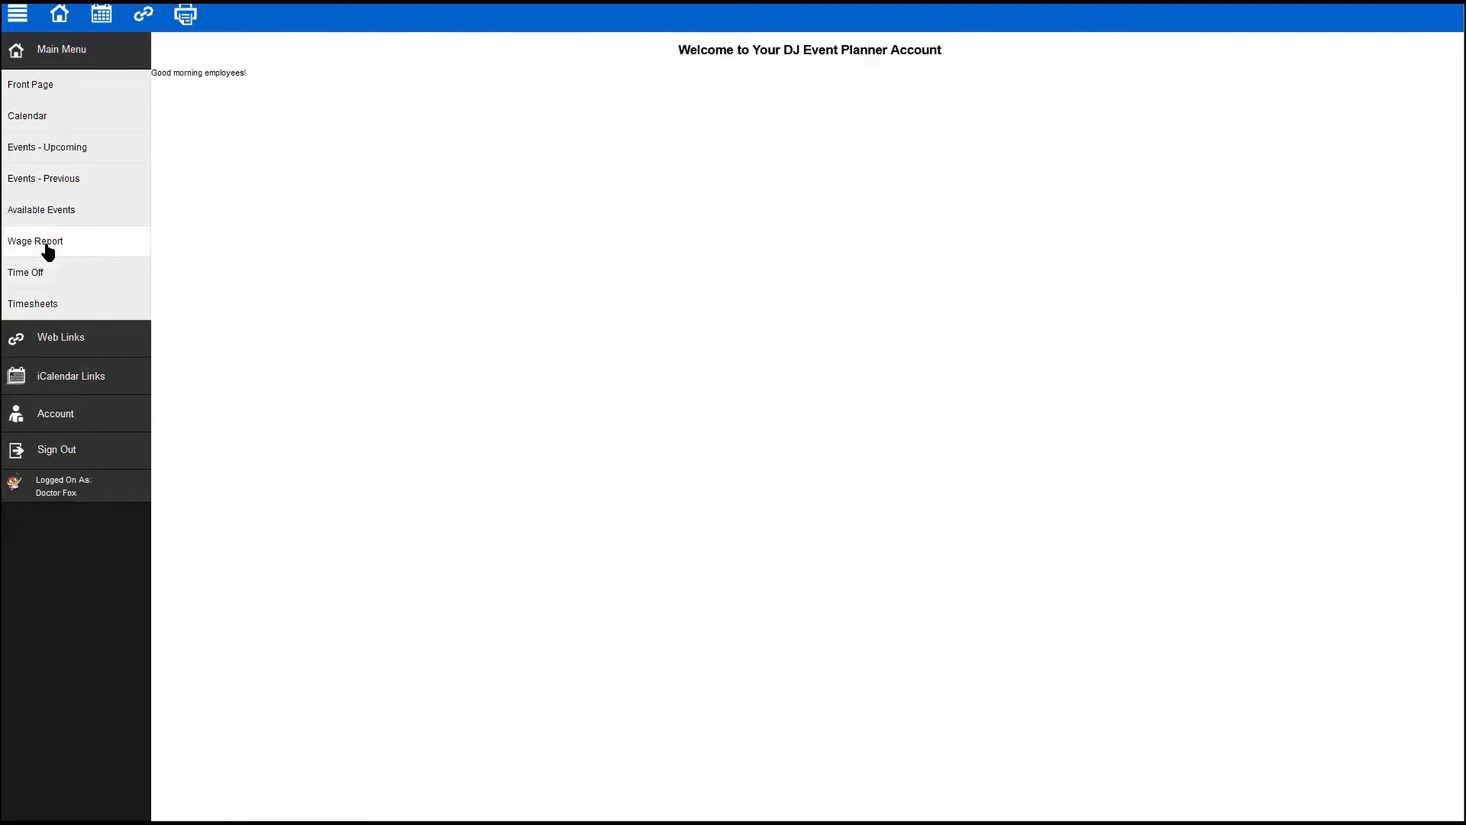
{"action": "left_click", "coordinate": [44, 215]}
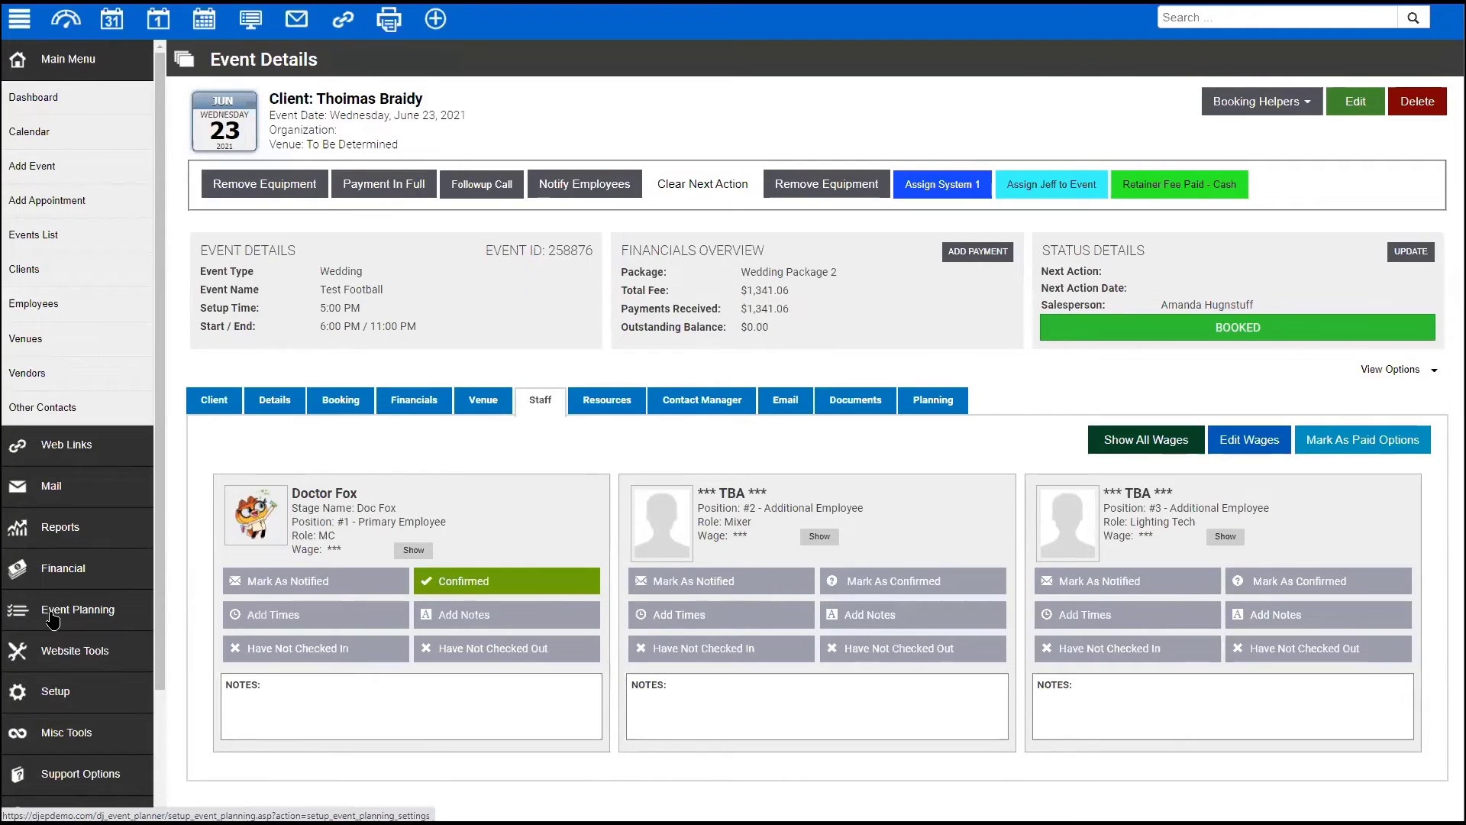
- Set Available Events Employee #1 to *** TBA *** in Employee Settings Features, leaving Employee #2 unchanged
{"action": "left_click", "coordinate": [56, 692]}
{"action": "left_click", "coordinate": [47, 384]}
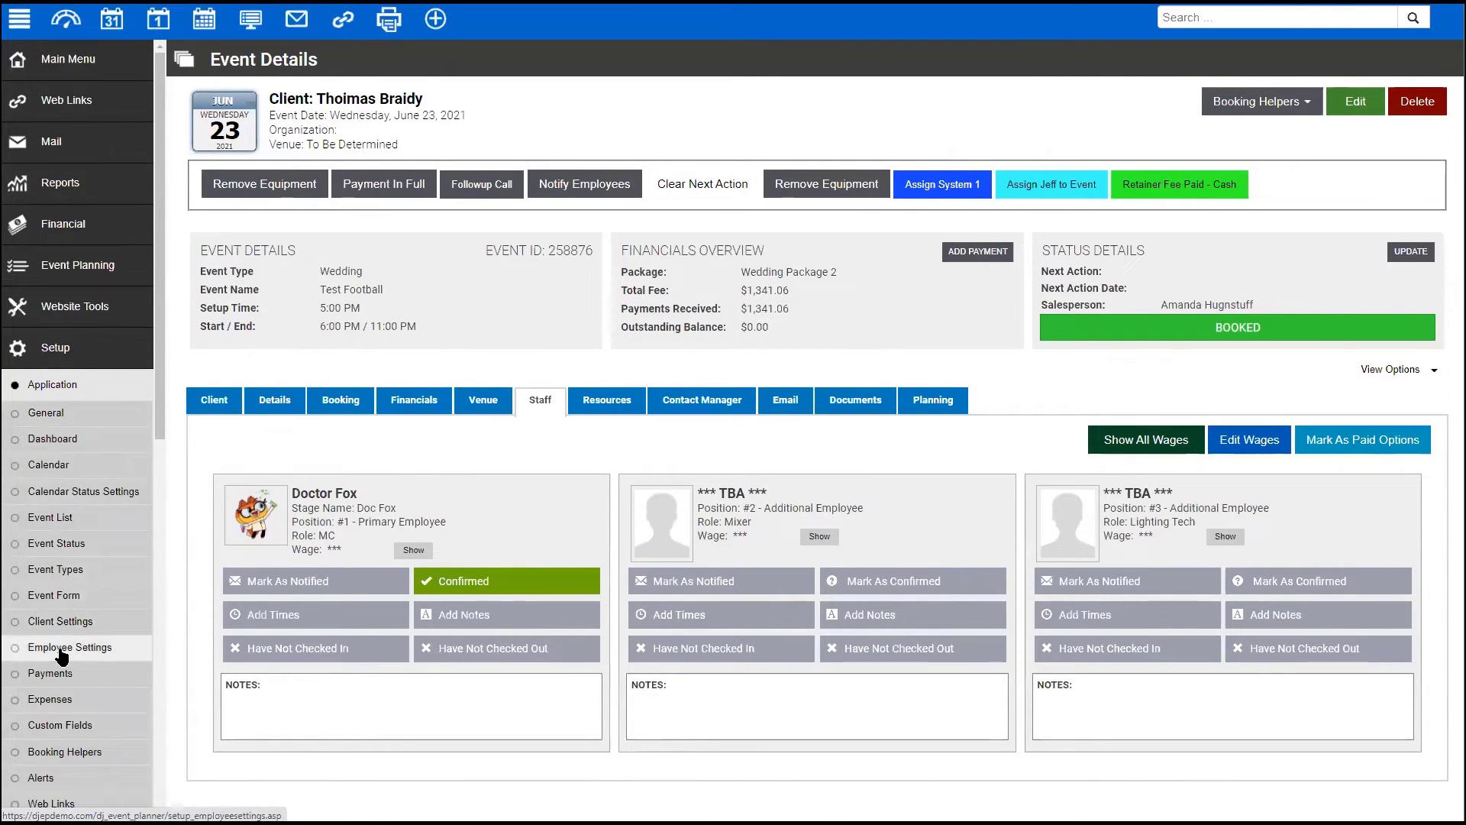
{"action": "left_click", "coordinate": [140, 644]}
{"action": "left_click", "coordinate": [419, 193]}
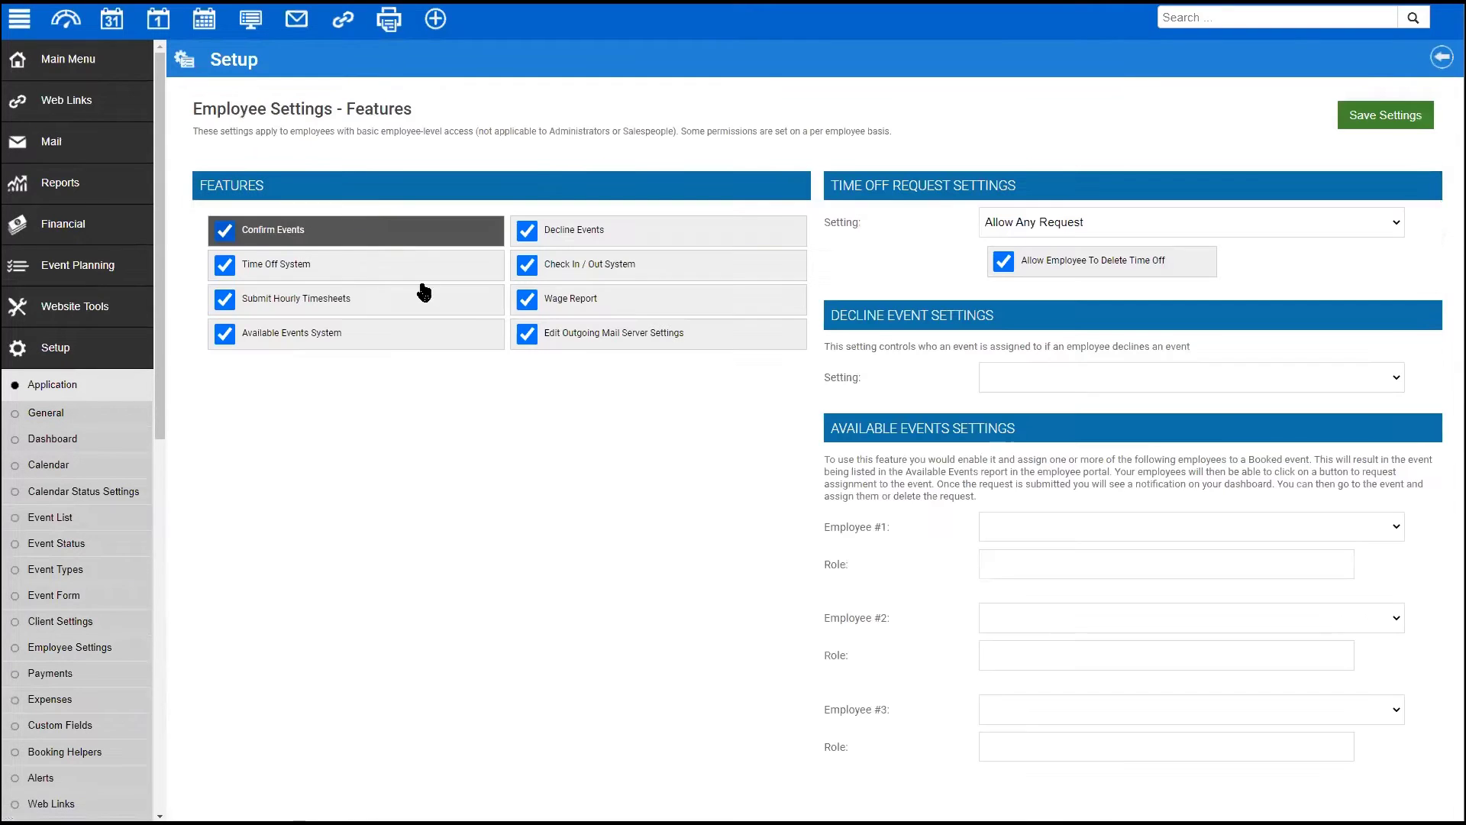
{"action": "left_click", "coordinate": [1000, 526]}
{"action": "left_click", "coordinate": [1061, 559]}
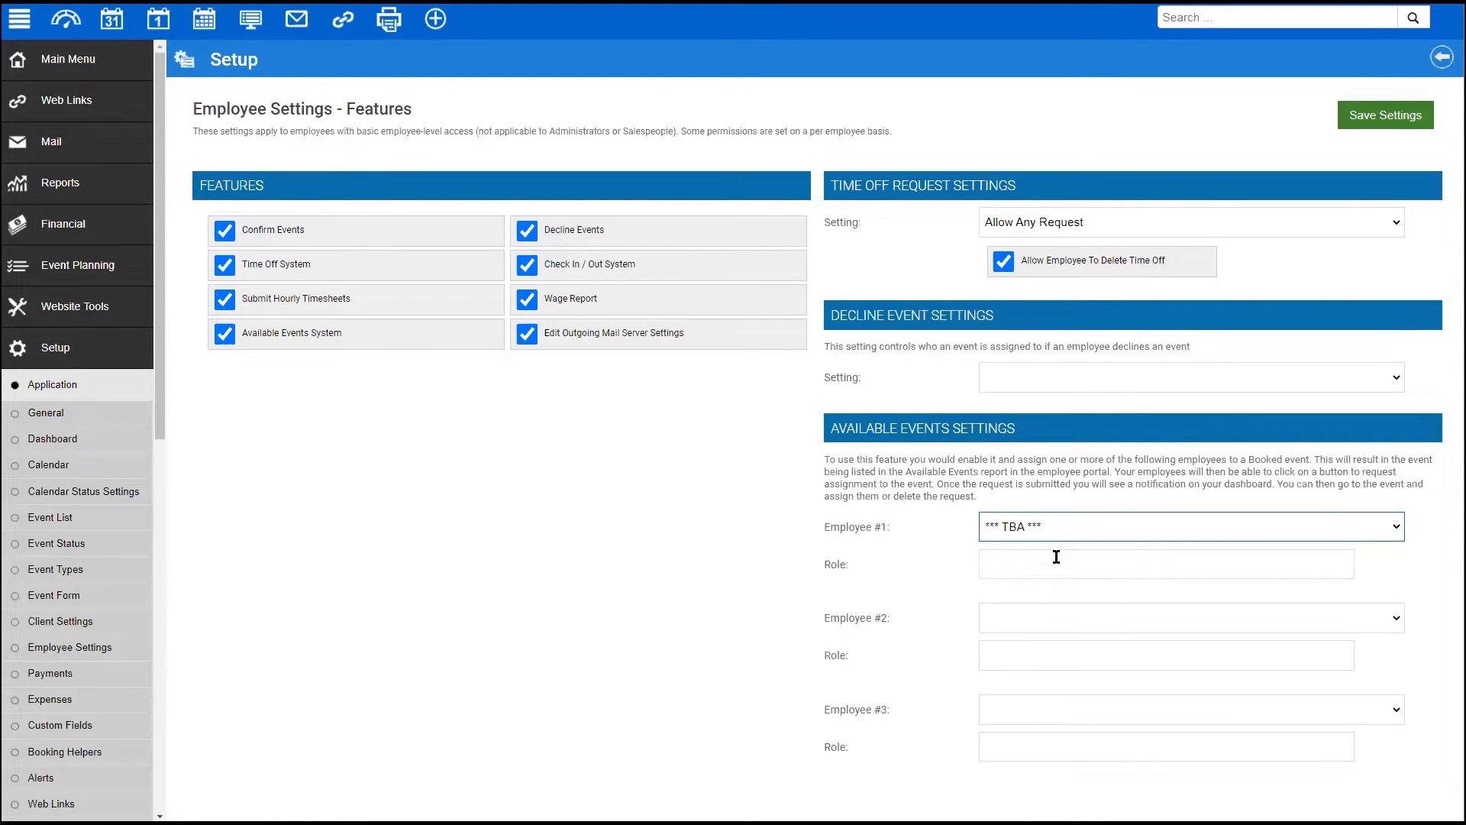
{"action": "left_click", "coordinate": [1044, 620]}
{"action": "left_click", "coordinate": [1079, 543]}
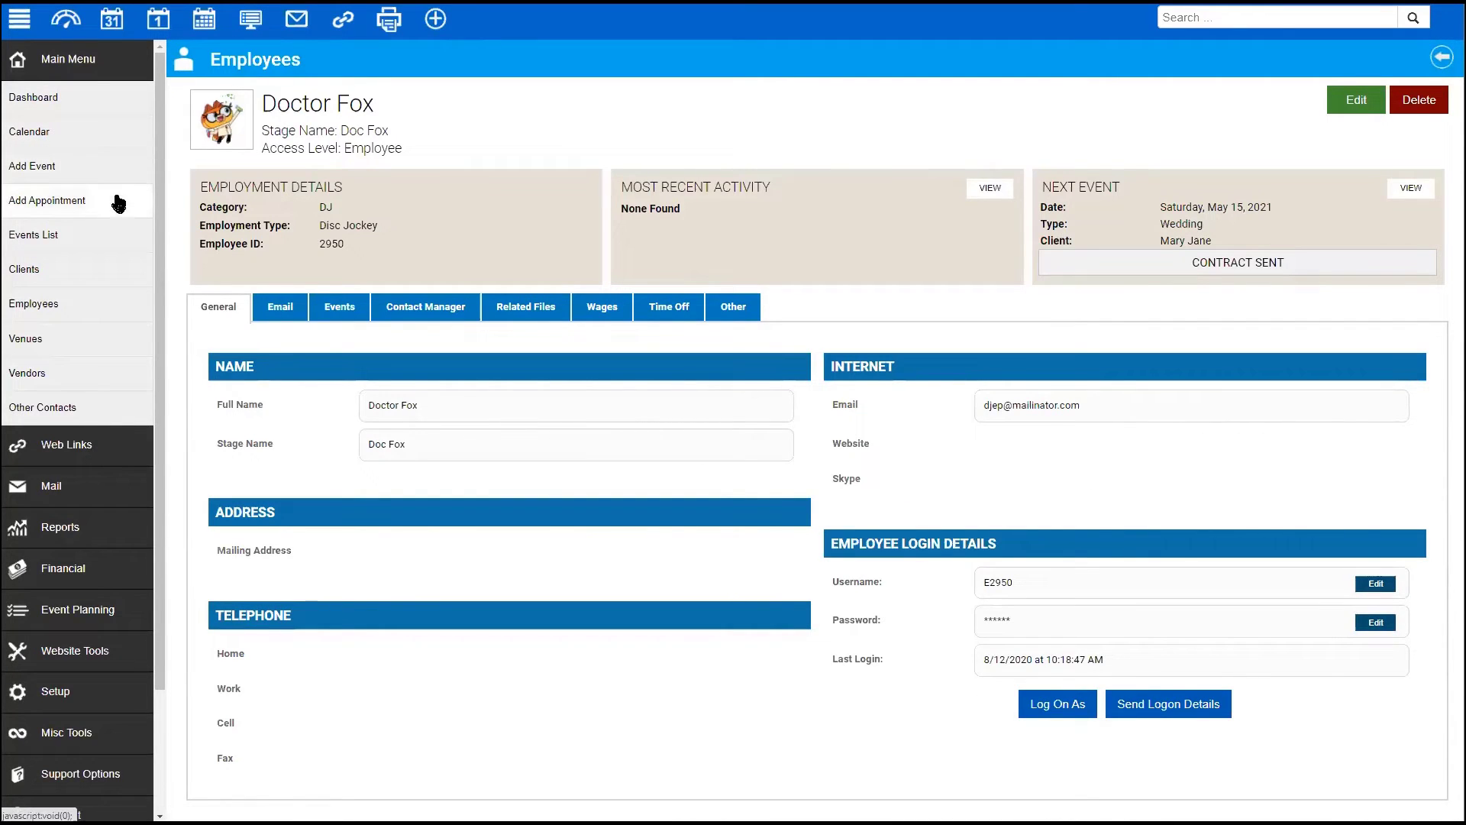
- Scroll the sidebar and expand the Setup section
{"action": "left_click_drag", "start_coordinate": [157, 172], "coordinate": [157, 187]}
{"action": "scroll", "coordinate": [157, 198], "scroll_direction": "down", "scroll_amount": 3}
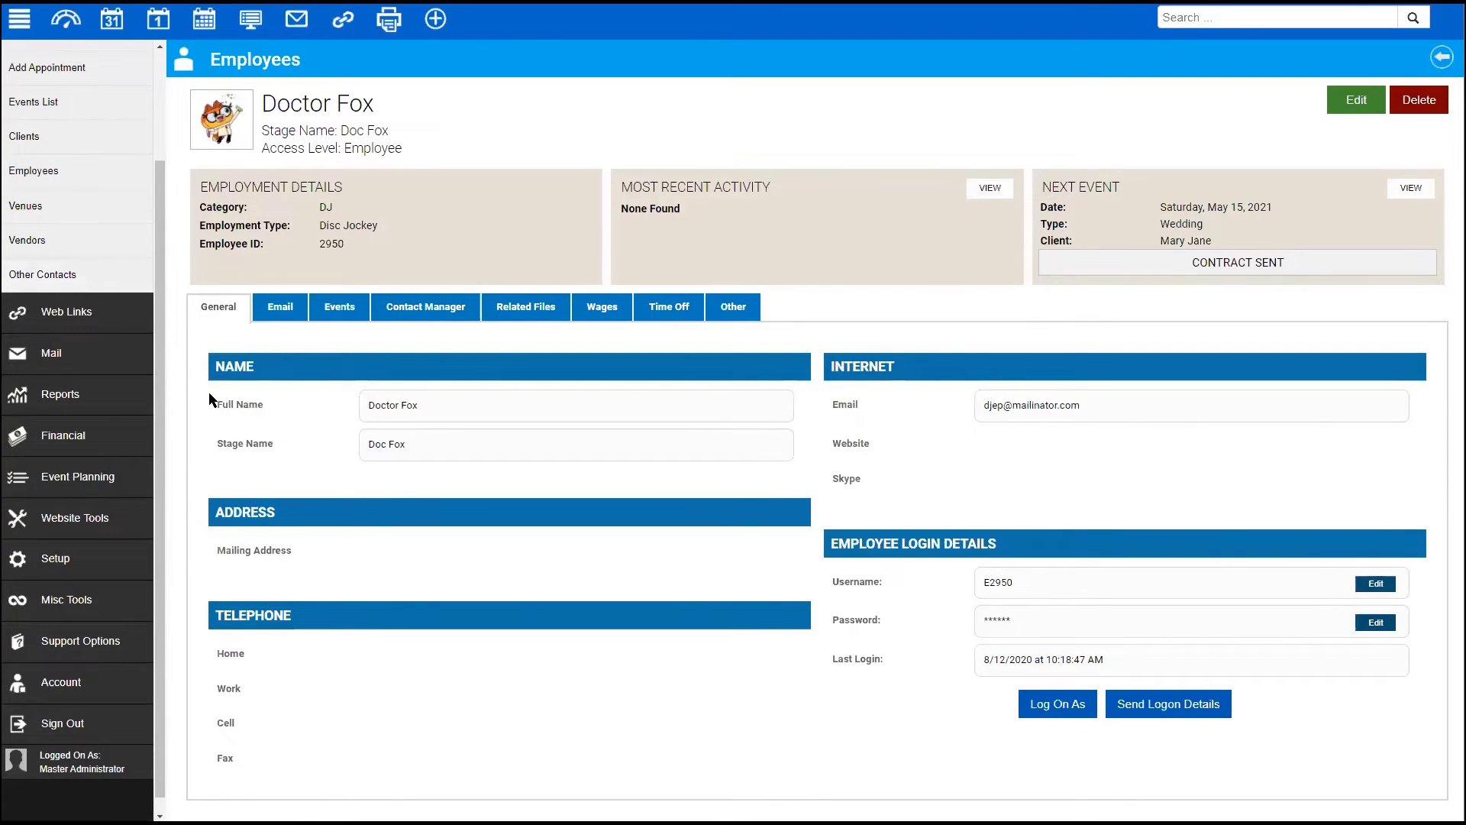
{"action": "left_click", "coordinate": [76, 557]}
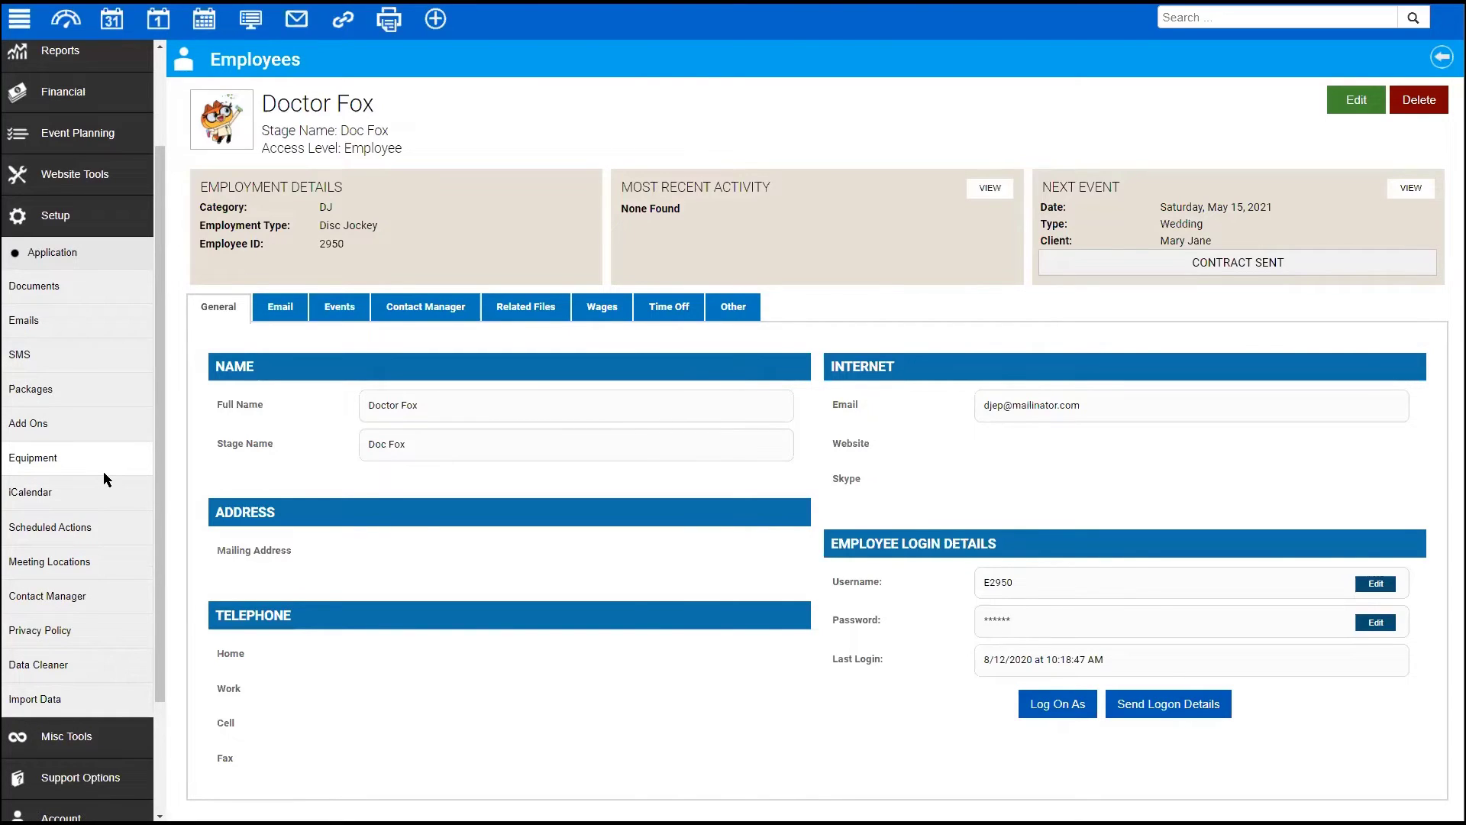
{"action": "scroll", "coordinate": [53, 535], "scroll_direction": "down", "scroll_amount": 1}
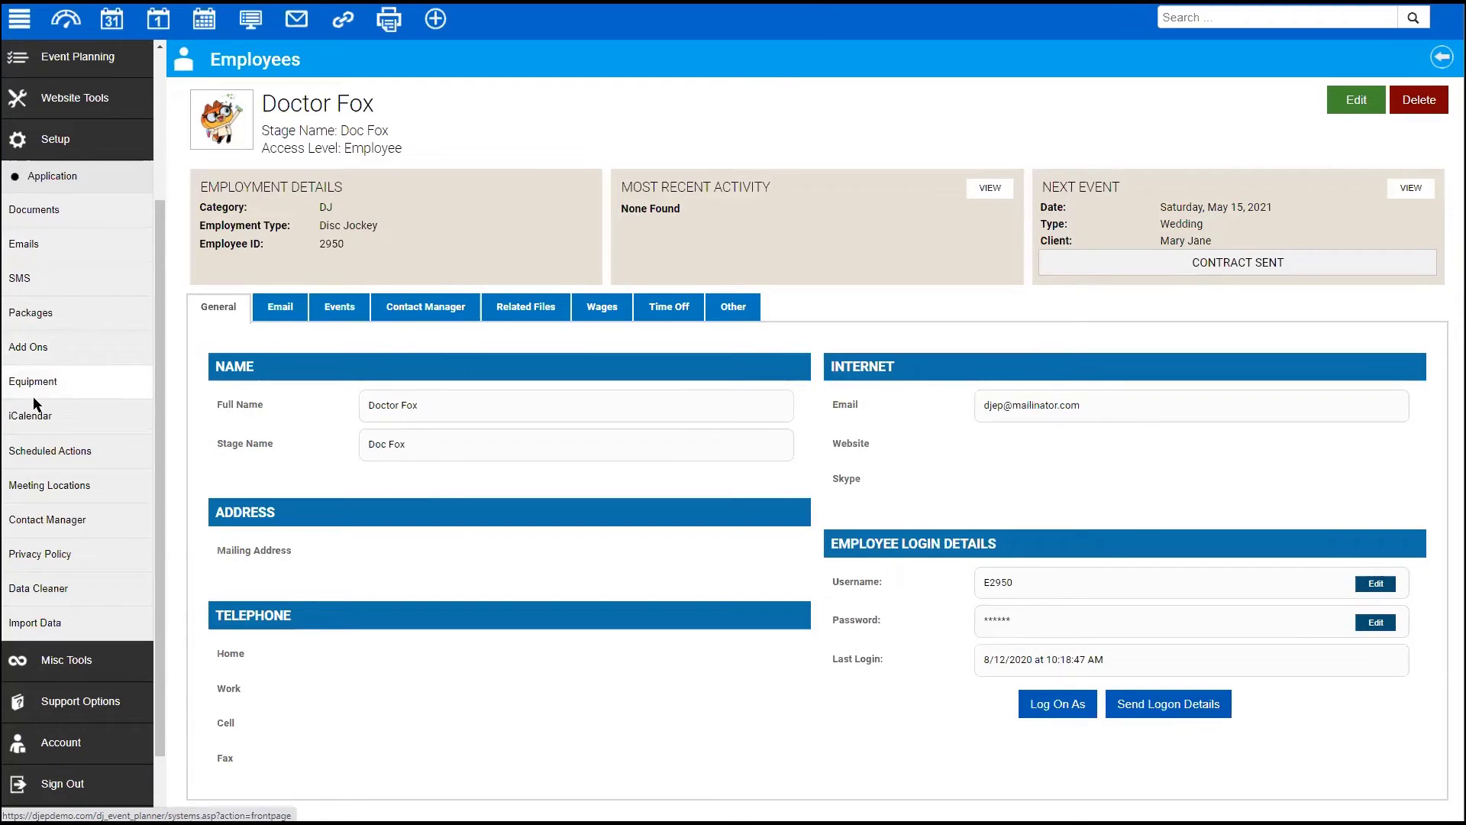
- Open the Contract Multi-Day template from the document templates list
{"action": "left_click", "coordinate": [32, 210]}
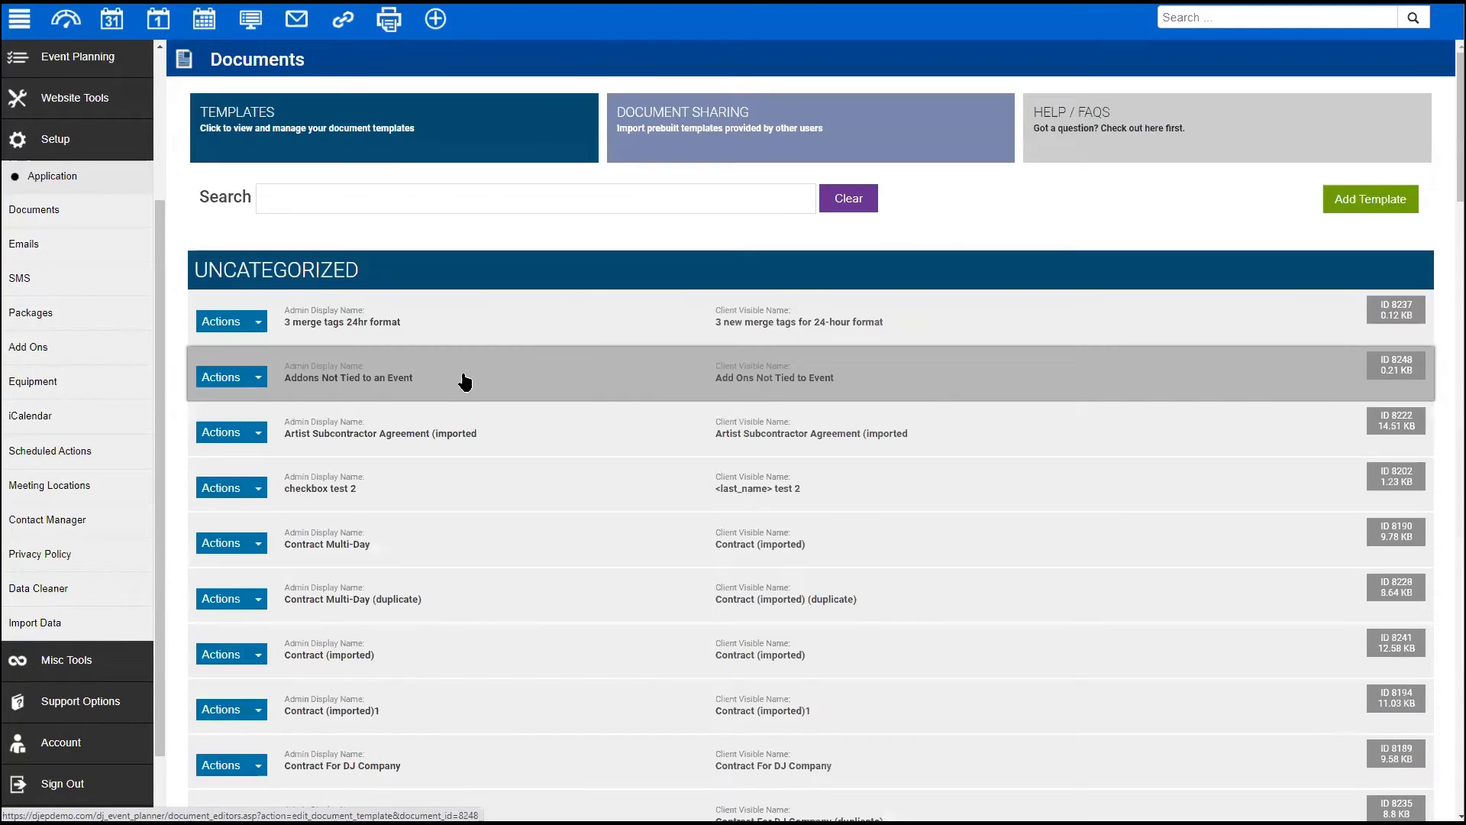
{"action": "scroll", "coordinate": [484, 348], "scroll_direction": "down", "scroll_amount": 1}
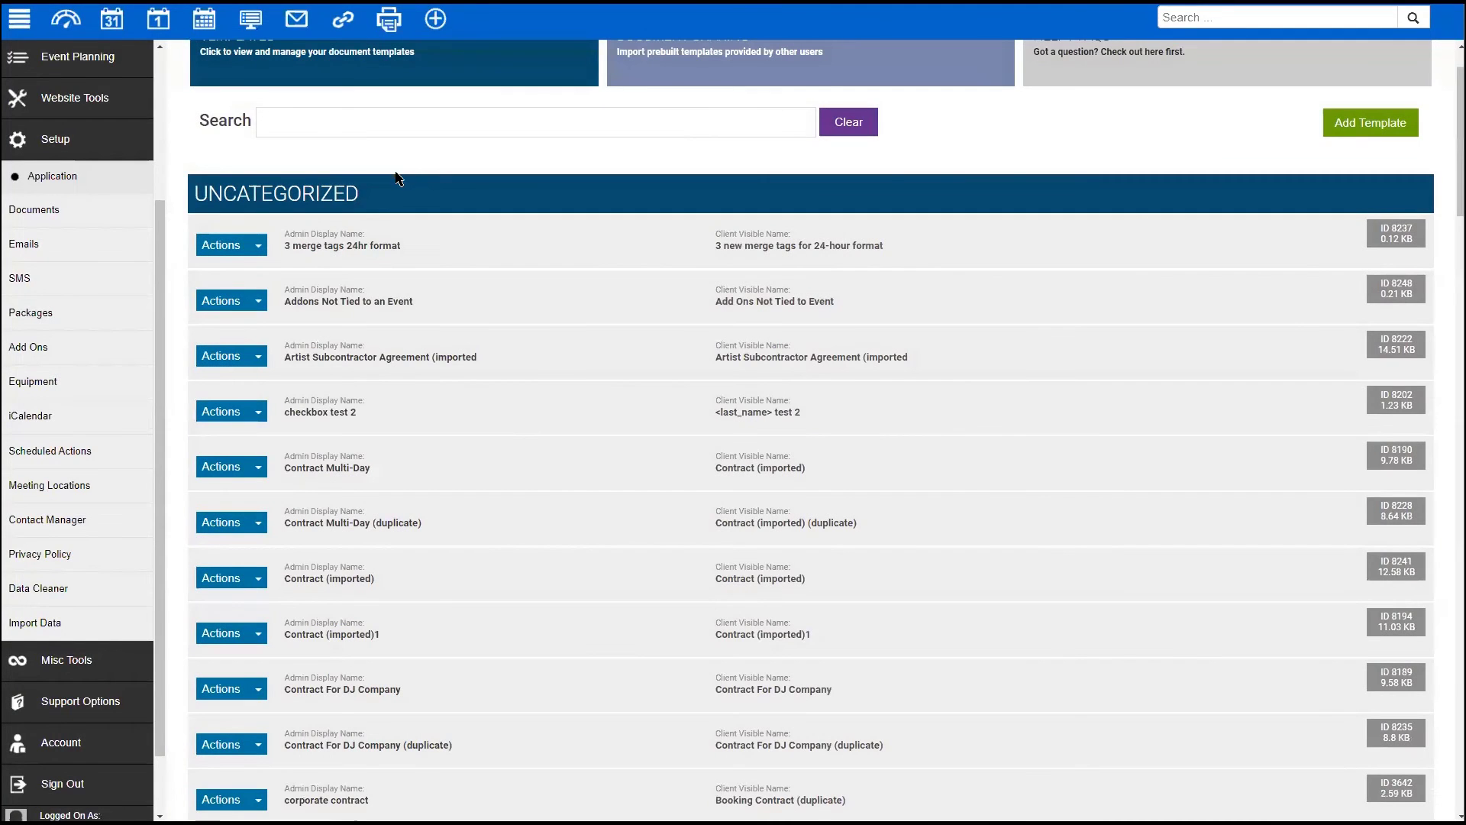
{"action": "left_click", "coordinate": [321, 430]}
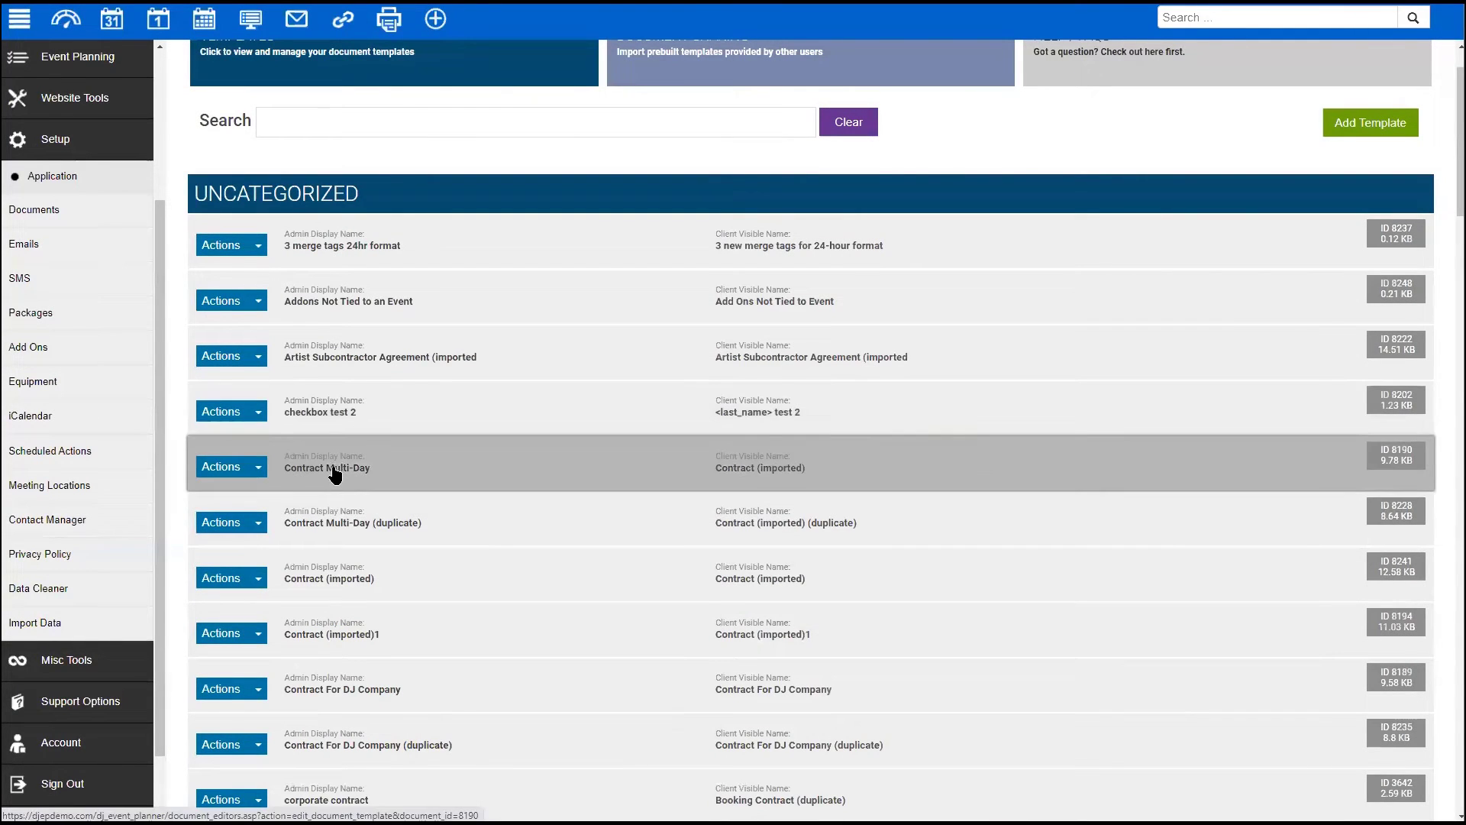
{"action": "left_click", "coordinate": [332, 470]}
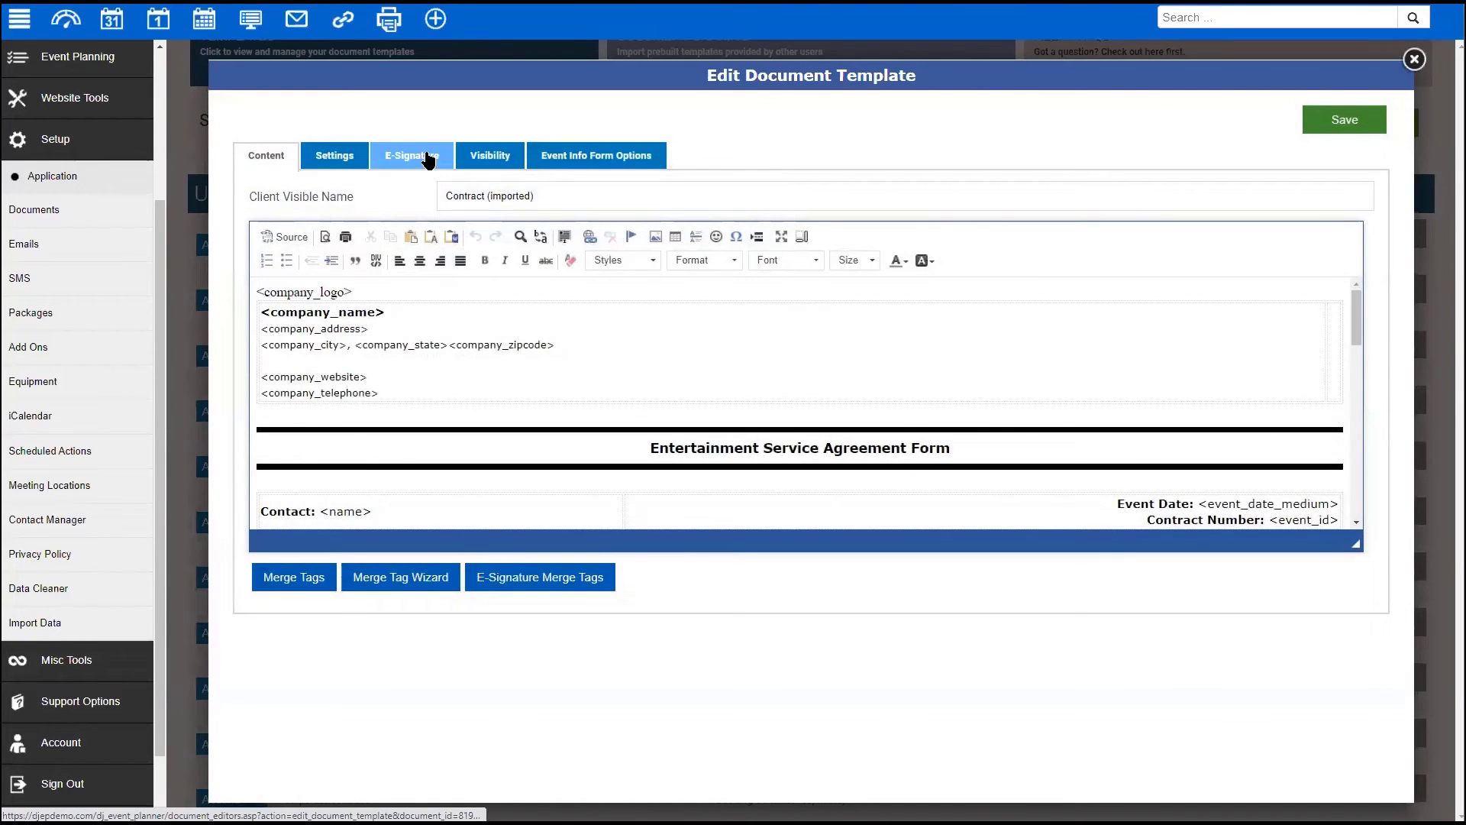
- Review the E-Signature settings, leaving Send Email To Assigned Employees unchanged
{"action": "left_click", "coordinate": [431, 160]}
{"action": "scroll", "coordinate": [432, 306], "scroll_direction": "down", "scroll_amount": 5}
{"action": "scroll", "coordinate": [432, 304], "scroll_direction": "down", "scroll_amount": 6}
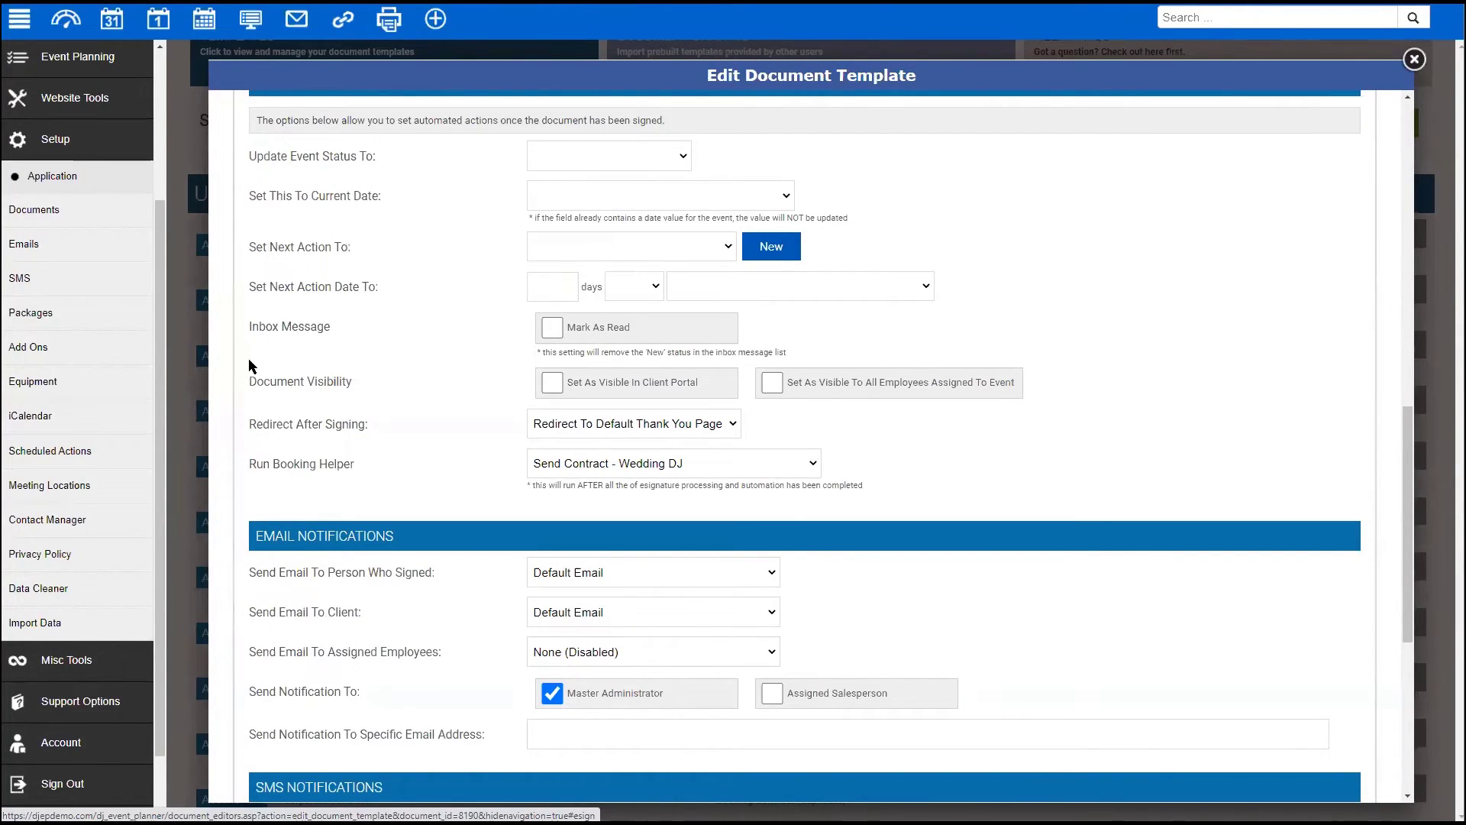
{"action": "scroll", "coordinate": [298, 516], "scroll_direction": "down", "scroll_amount": 2}
{"action": "mouse_move", "coordinate": [250, 513]}
{"action": "left_mouse_down"}
{"action": "mouse_move", "coordinate": [299, 498]}
{"action": "mouse_move", "coordinate": [258, 496]}
{"action": "left_mouse_up"}
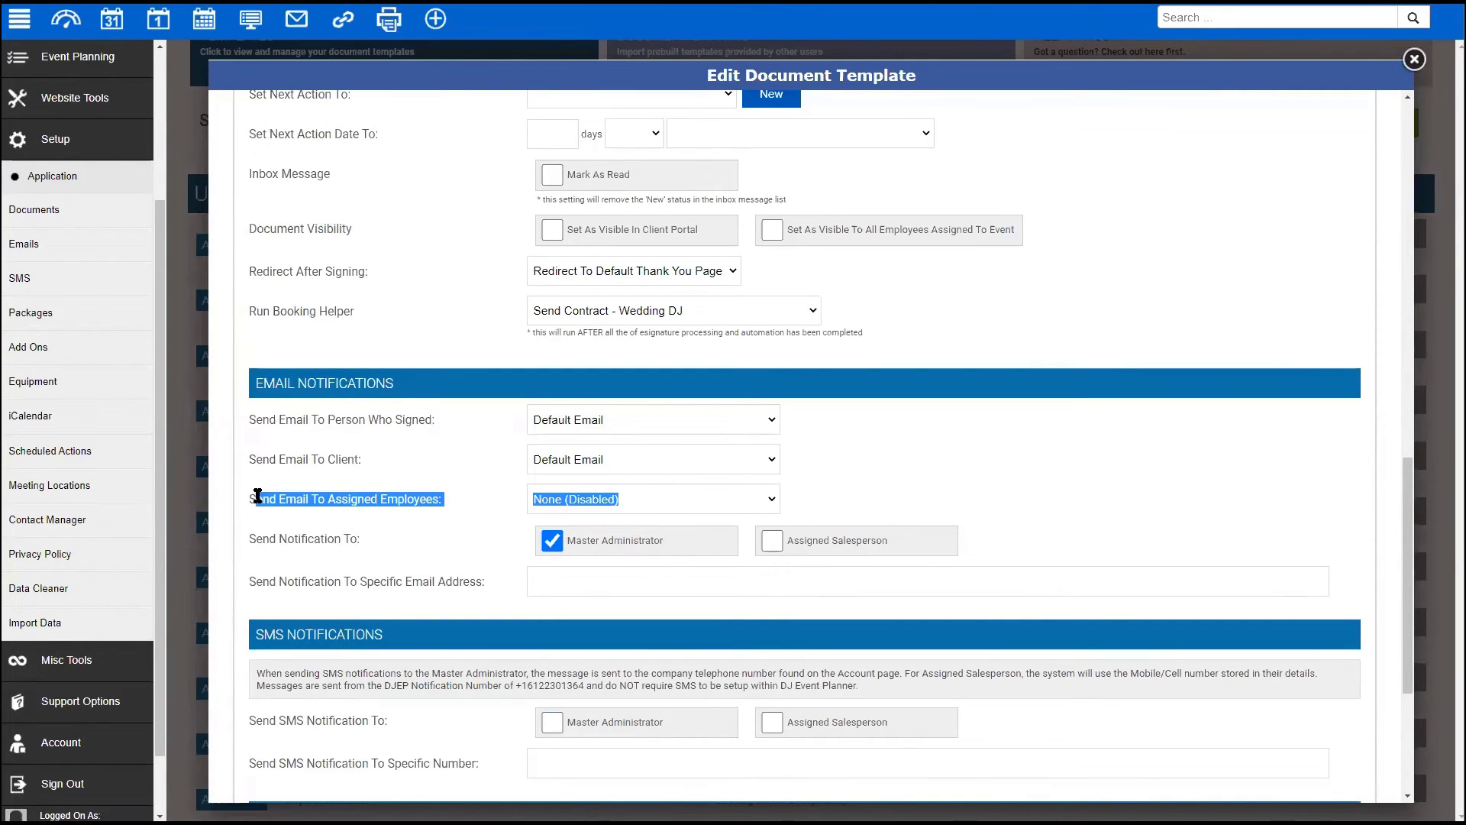
{"action": "left_click", "coordinate": [671, 498]}
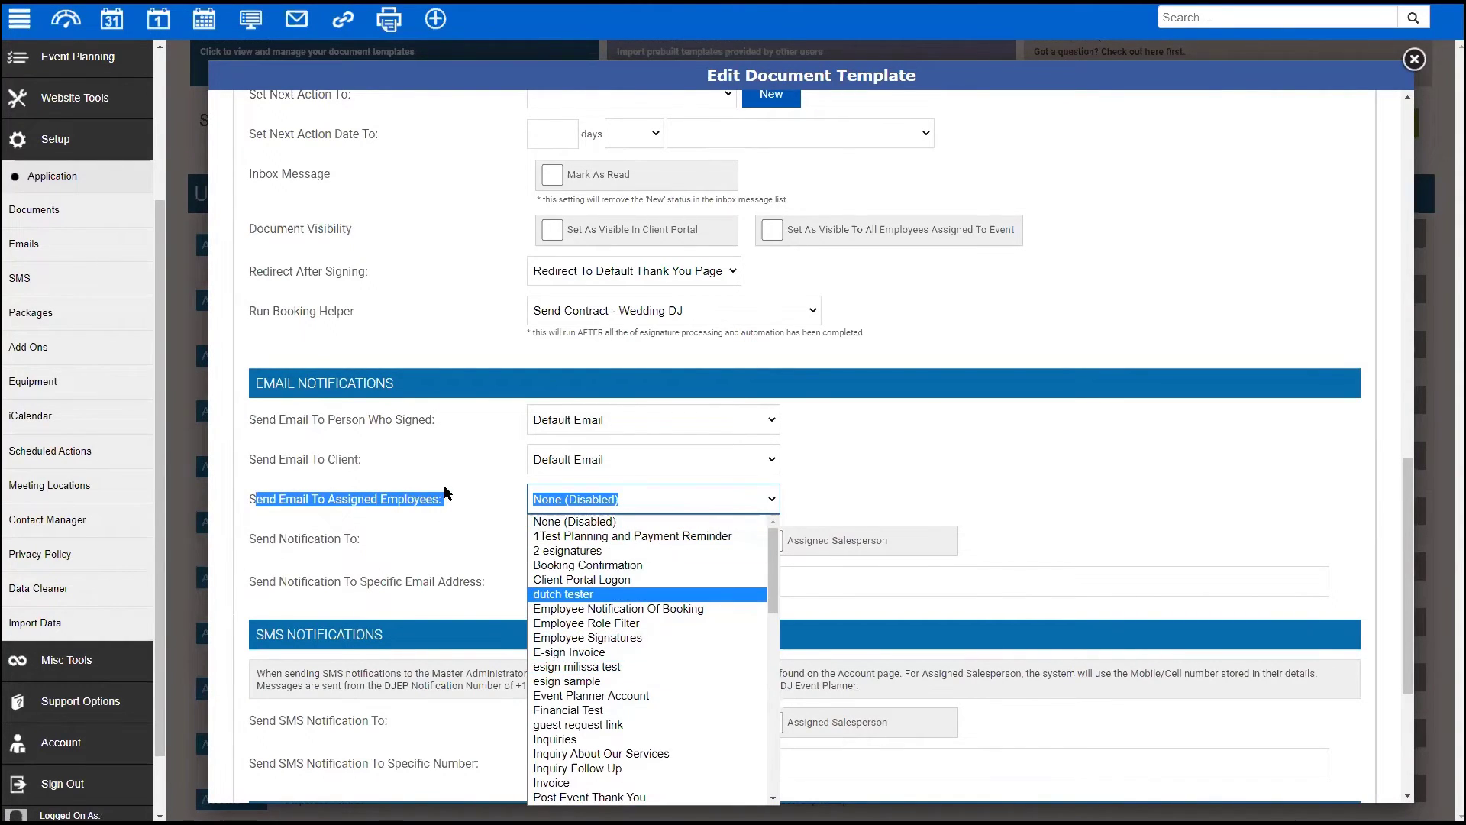
{"action": "left_click", "coordinate": [471, 510]}
{"action": "left_click", "coordinate": [475, 493]}
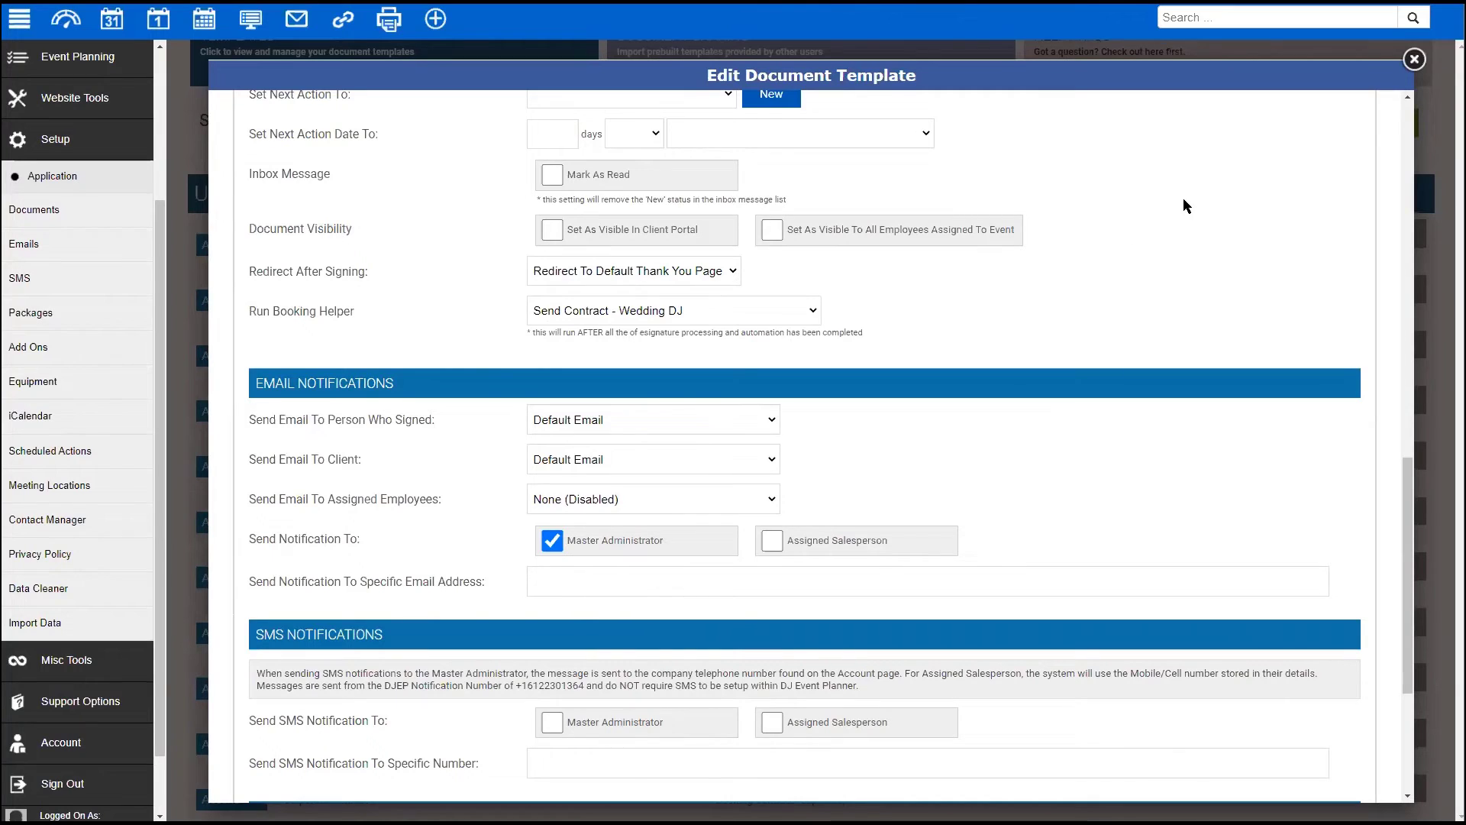
{"action": "scroll", "coordinate": [932, 277], "scroll_direction": "down", "scroll_amount": 4}
{"action": "scroll", "coordinate": [932, 249], "scroll_direction": "up", "scroll_amount": 6}
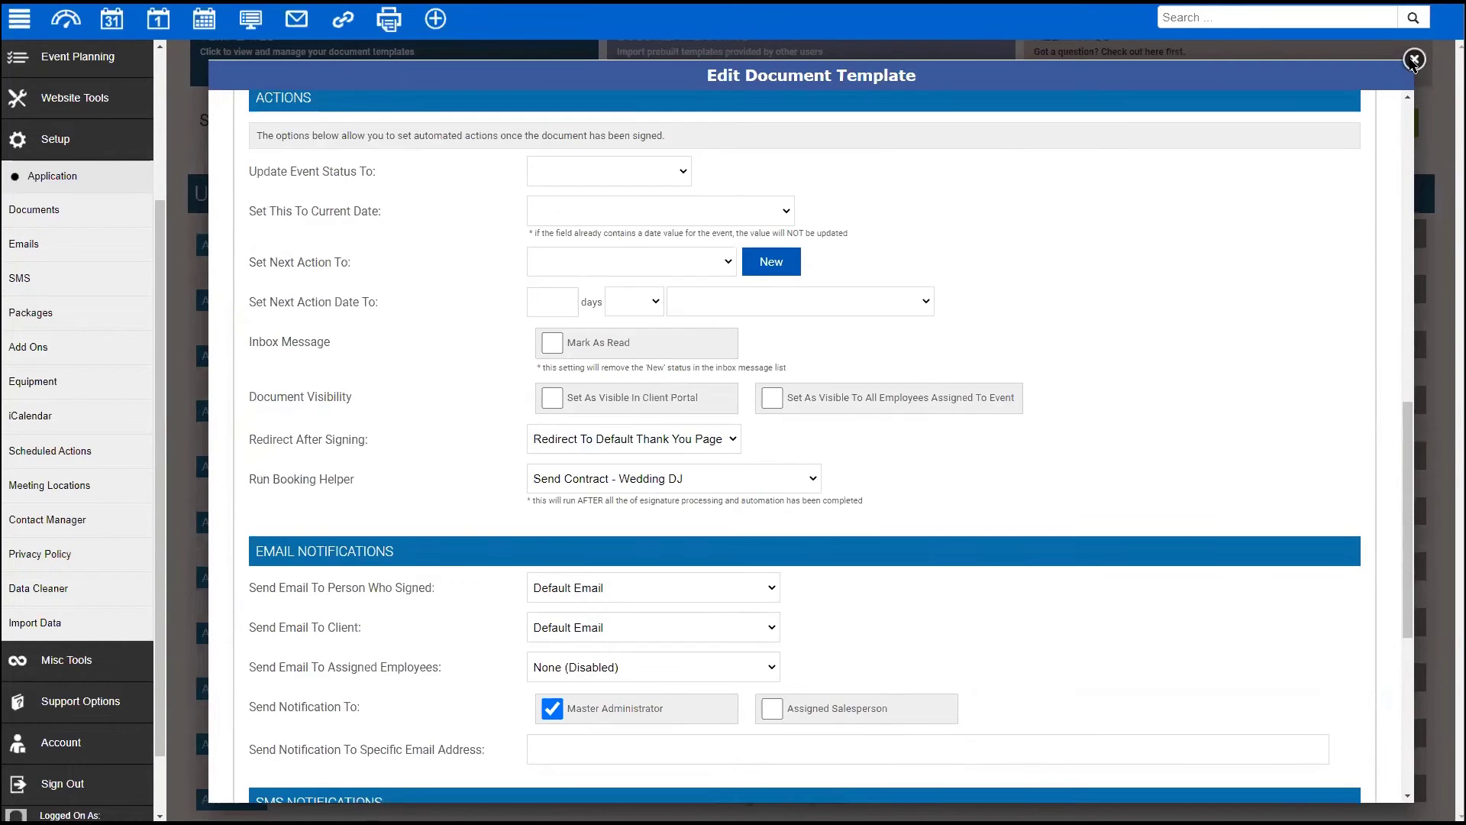
{"action": "scroll", "coordinate": [267, 365], "scroll_direction": "up", "scroll_amount": 1}
- Close the document template editor and go to the Email templates page
{"action": "left_click", "coordinate": [1414, 59]}
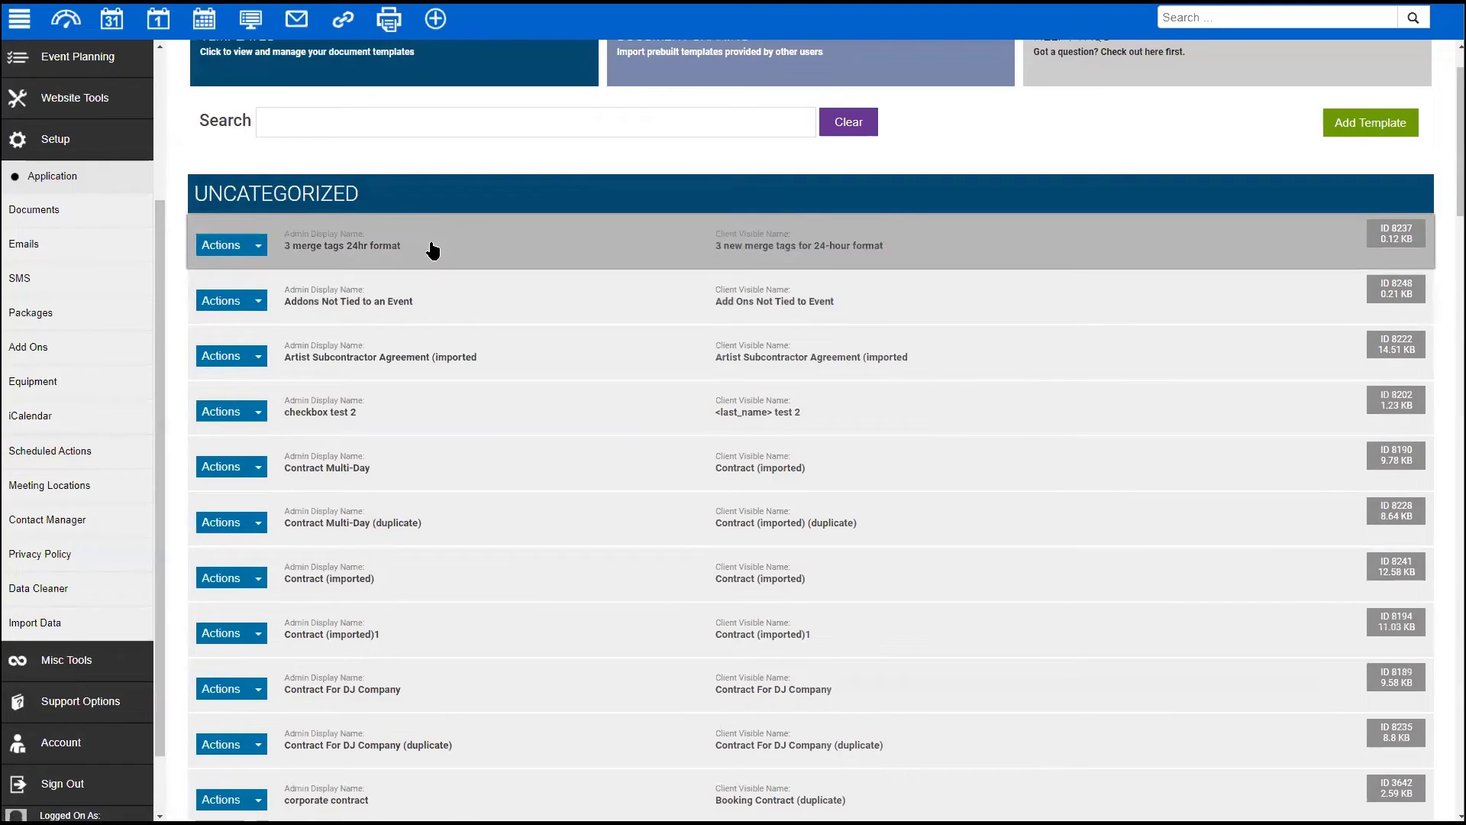
{"action": "scroll", "coordinate": [425, 305], "scroll_direction": "up", "scroll_amount": 1}
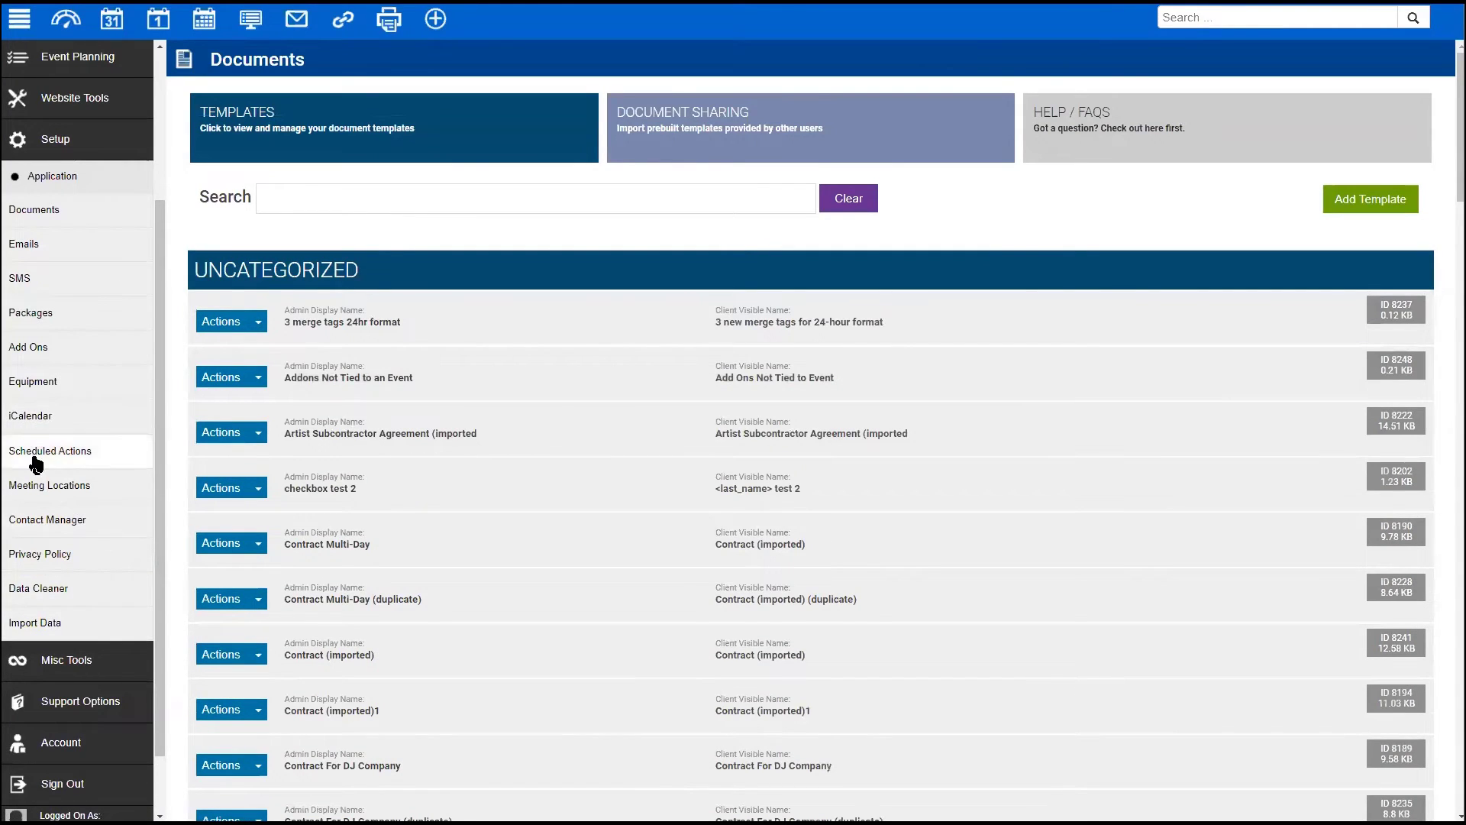
{"action": "left_click", "coordinate": [31, 245]}
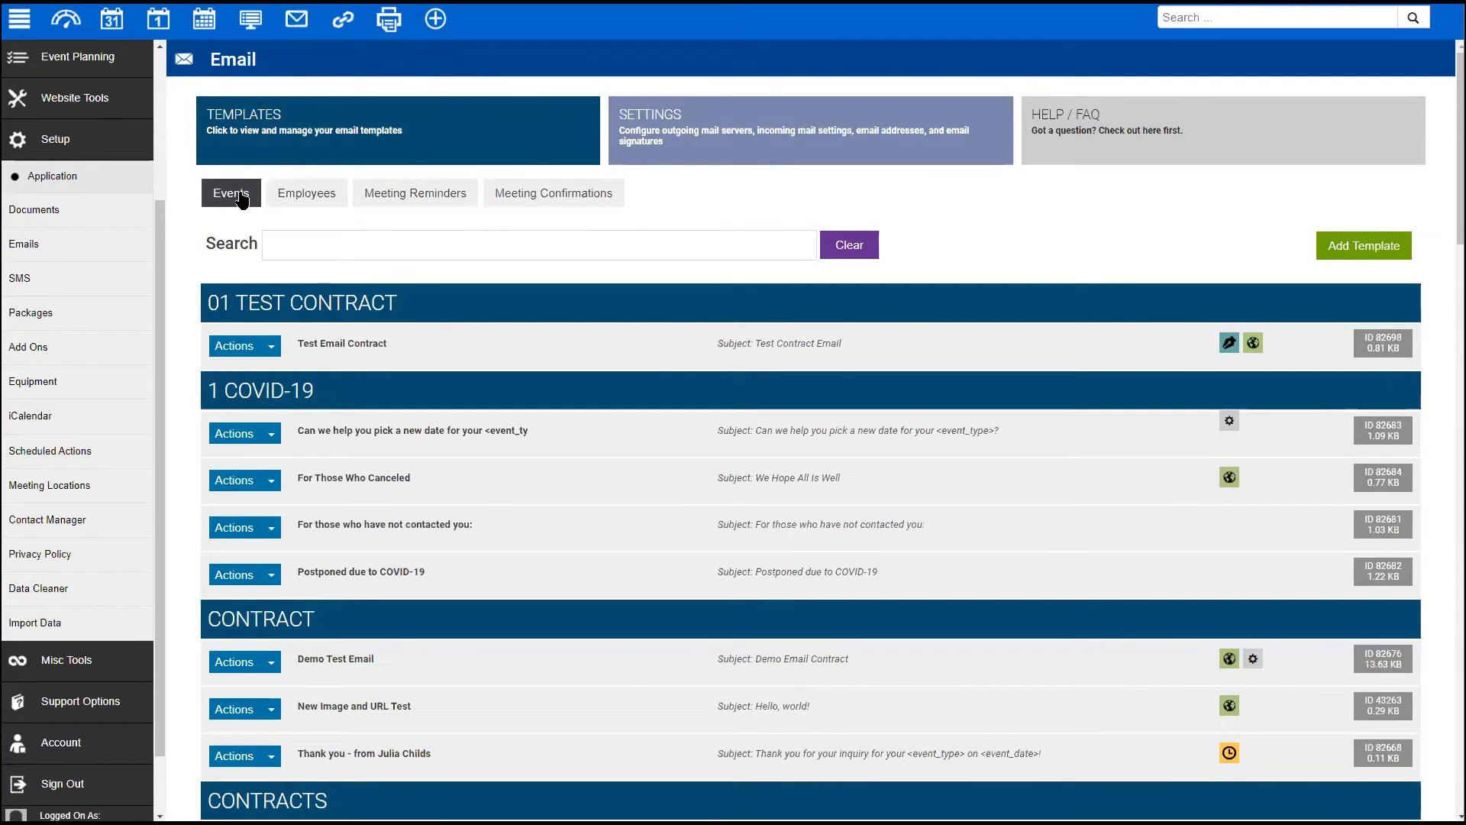
- Toggle between Employees and Events templates, then open For Those Who Canceled
{"action": "left_click", "coordinate": [299, 194]}
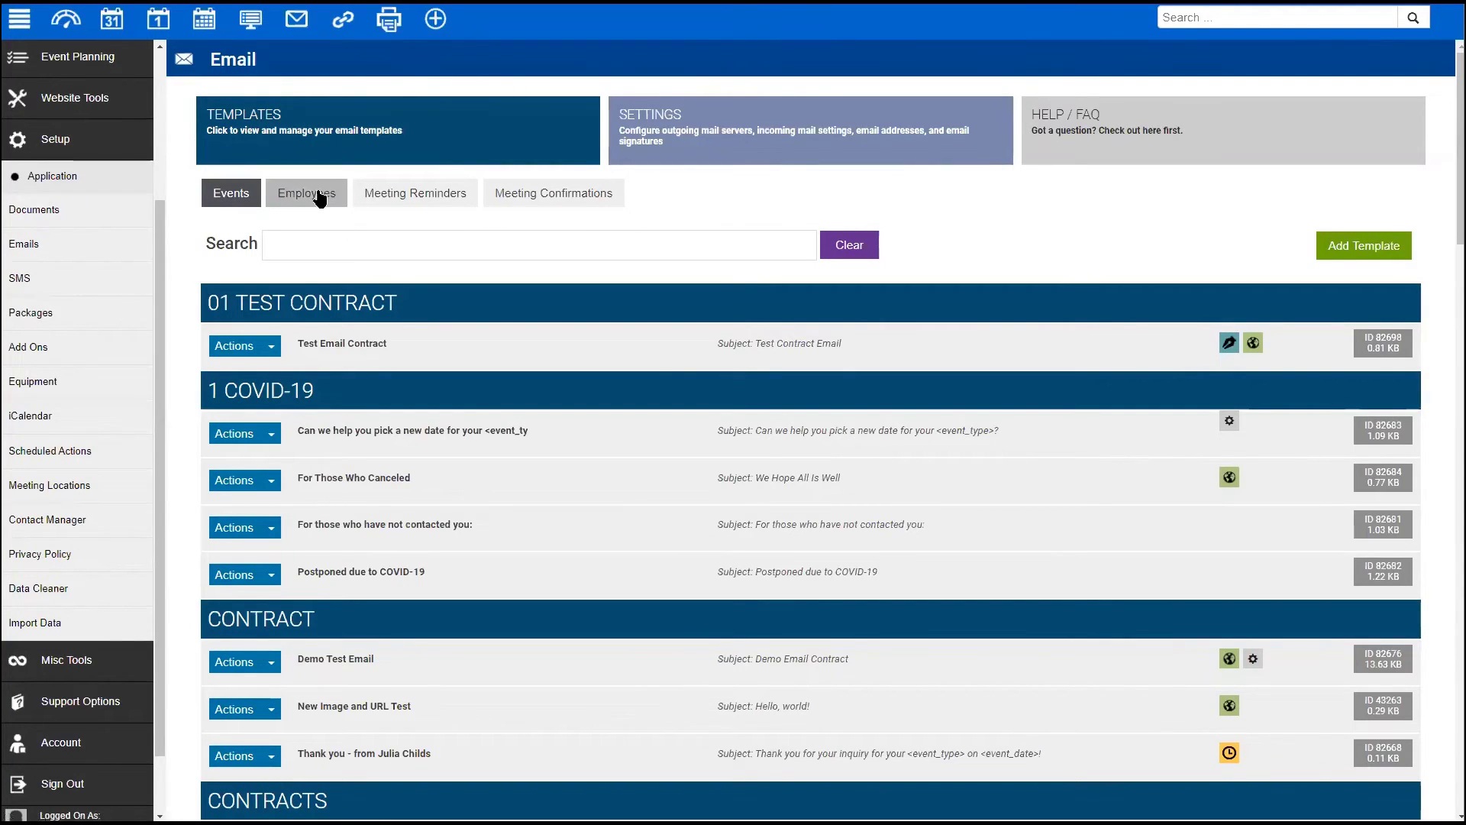
{"action": "left_click", "coordinate": [242, 196]}
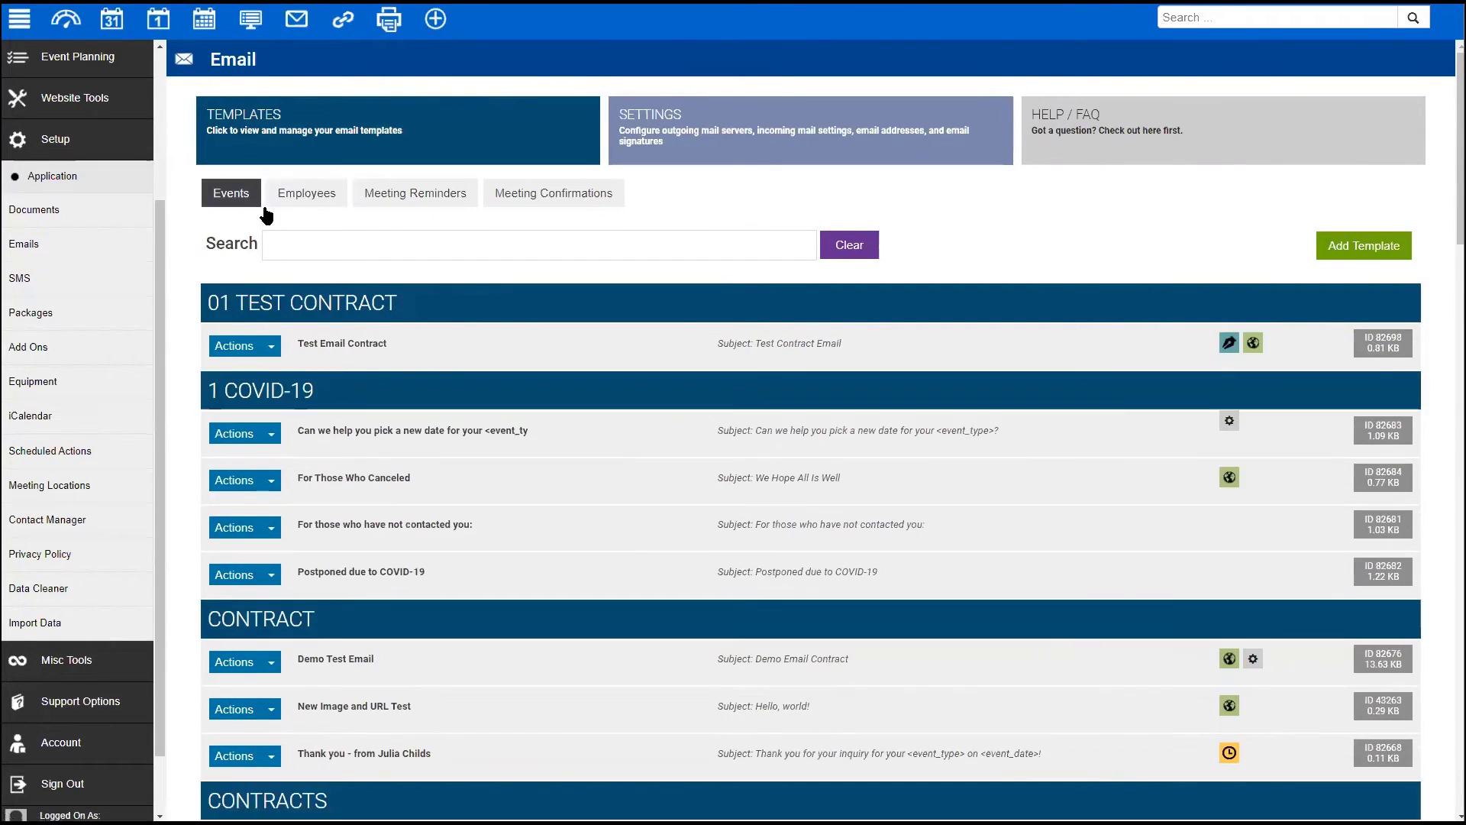
{"action": "left_click", "coordinate": [392, 479]}
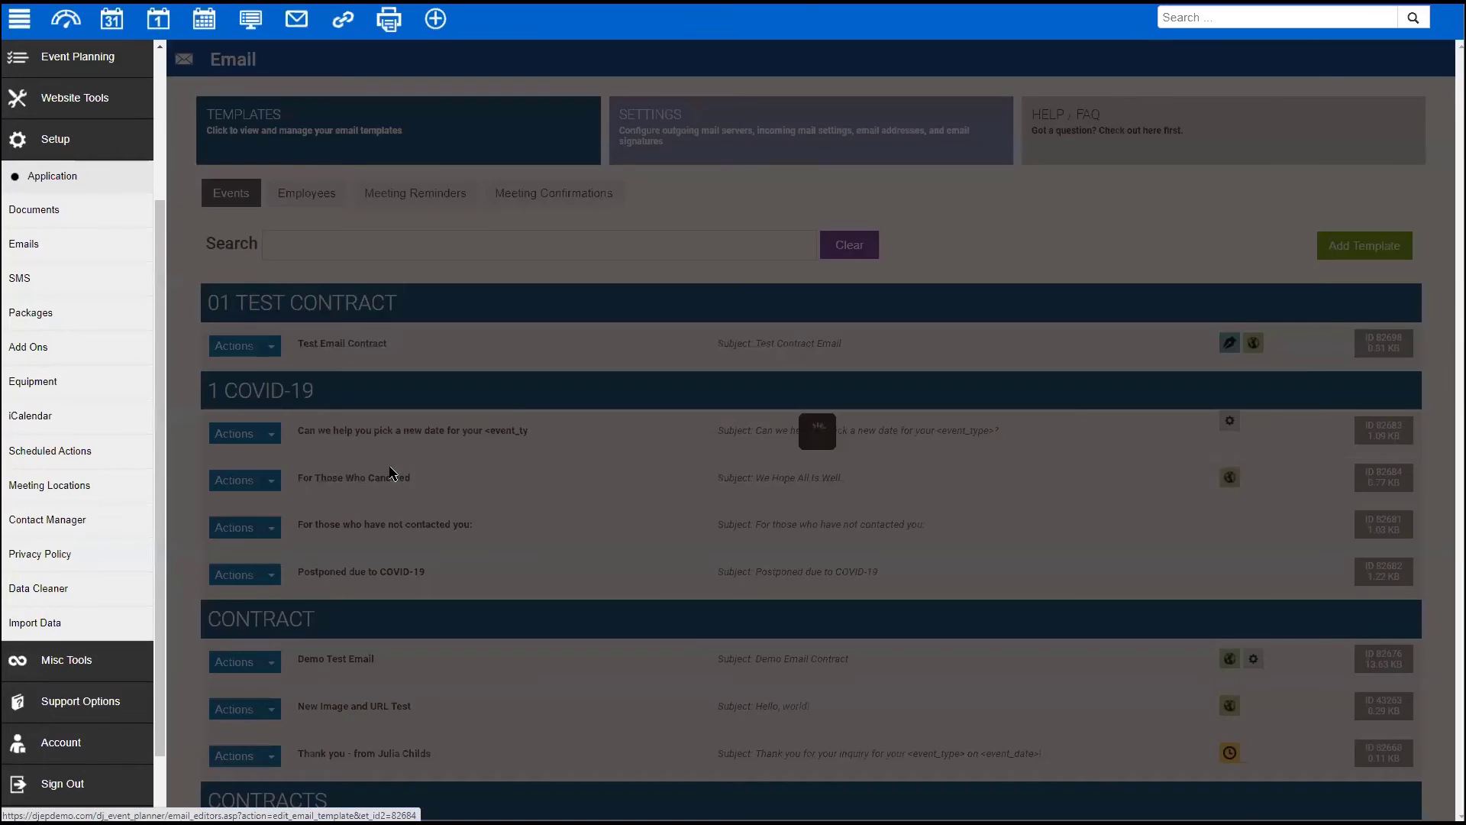
- In Scheduling, leave employee recipients unset and choose sending to employees that have not confirmed
{"action": "left_click", "coordinate": [498, 153]}
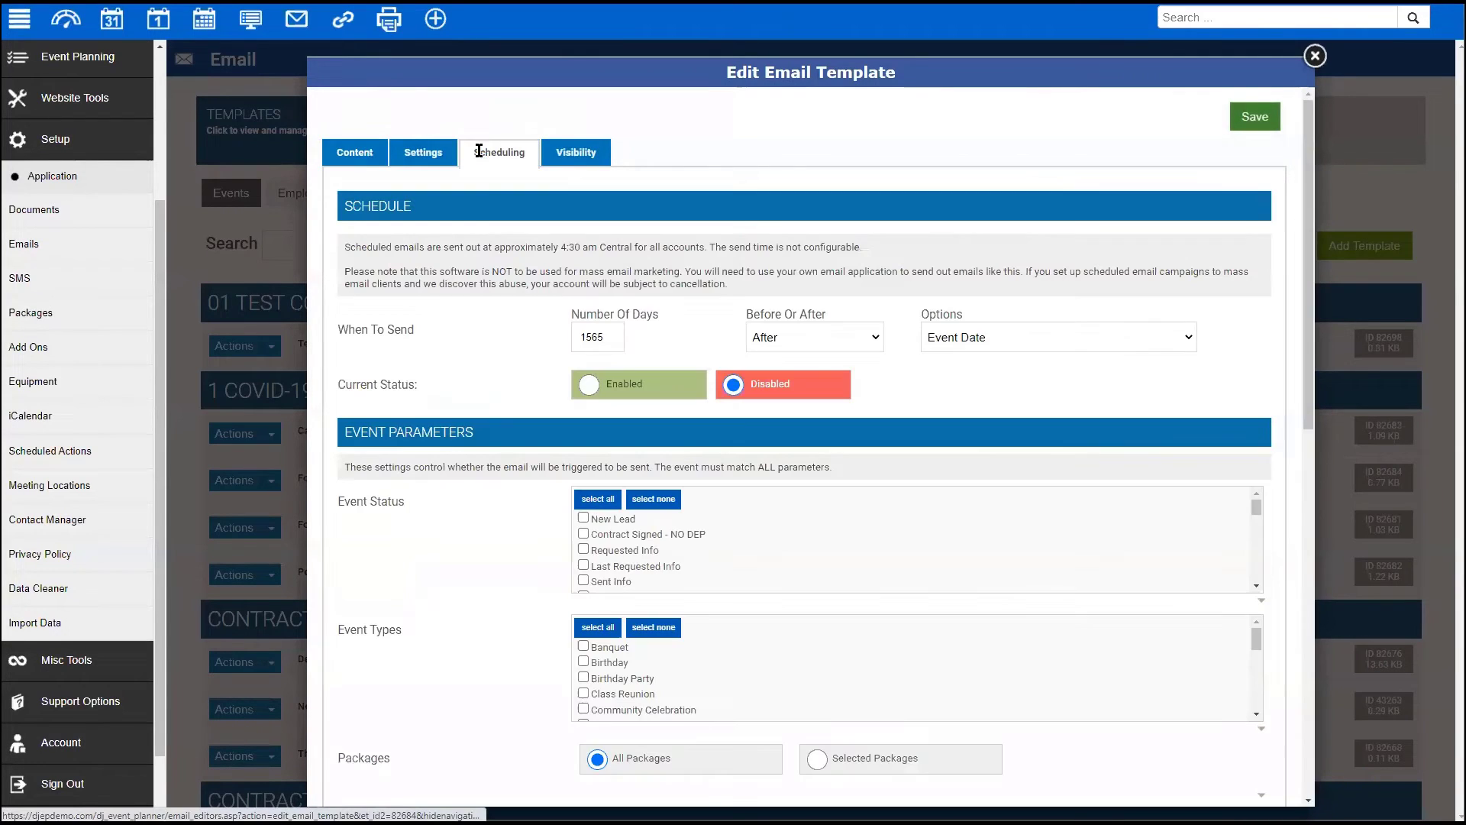
{"action": "scroll", "coordinate": [442, 456], "scroll_direction": "down", "scroll_amount": 2}
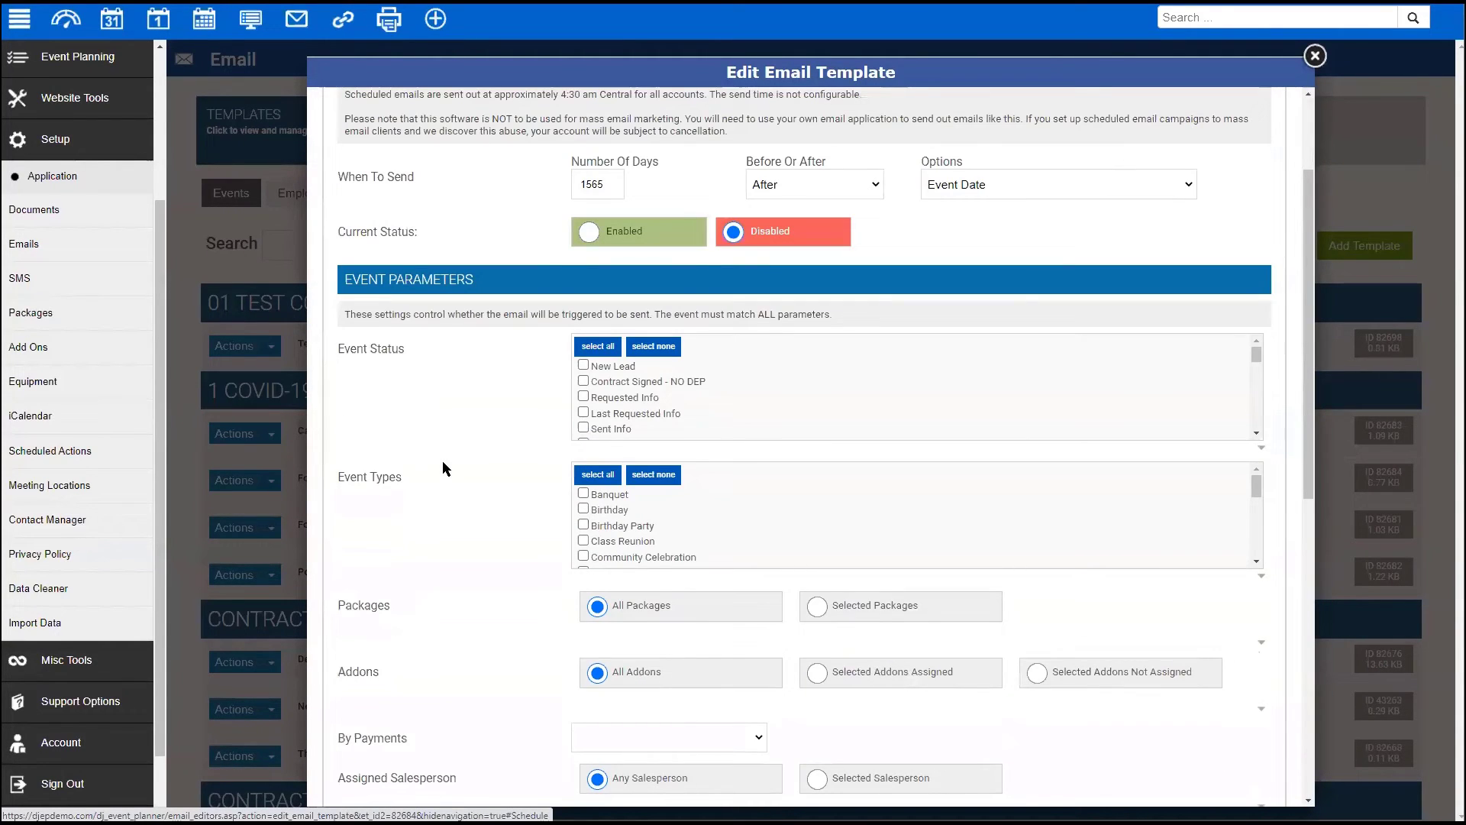
{"action": "scroll", "coordinate": [615, 408], "scroll_direction": "down", "scroll_amount": 5}
{"action": "scroll", "coordinate": [615, 409], "scroll_direction": "down", "scroll_amount": 4}
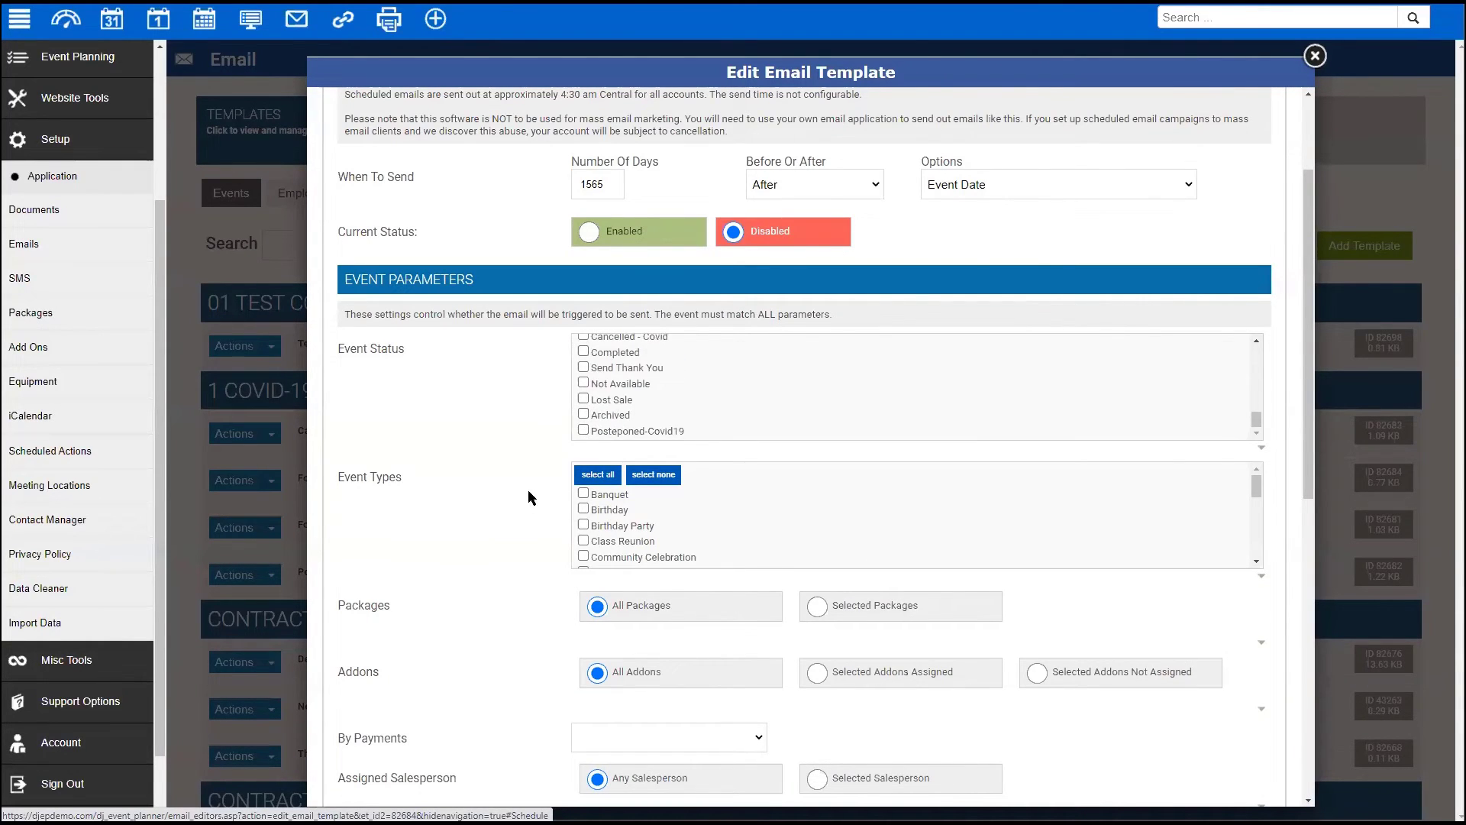
{"action": "scroll", "coordinate": [525, 496], "scroll_direction": "down", "scroll_amount": 8}
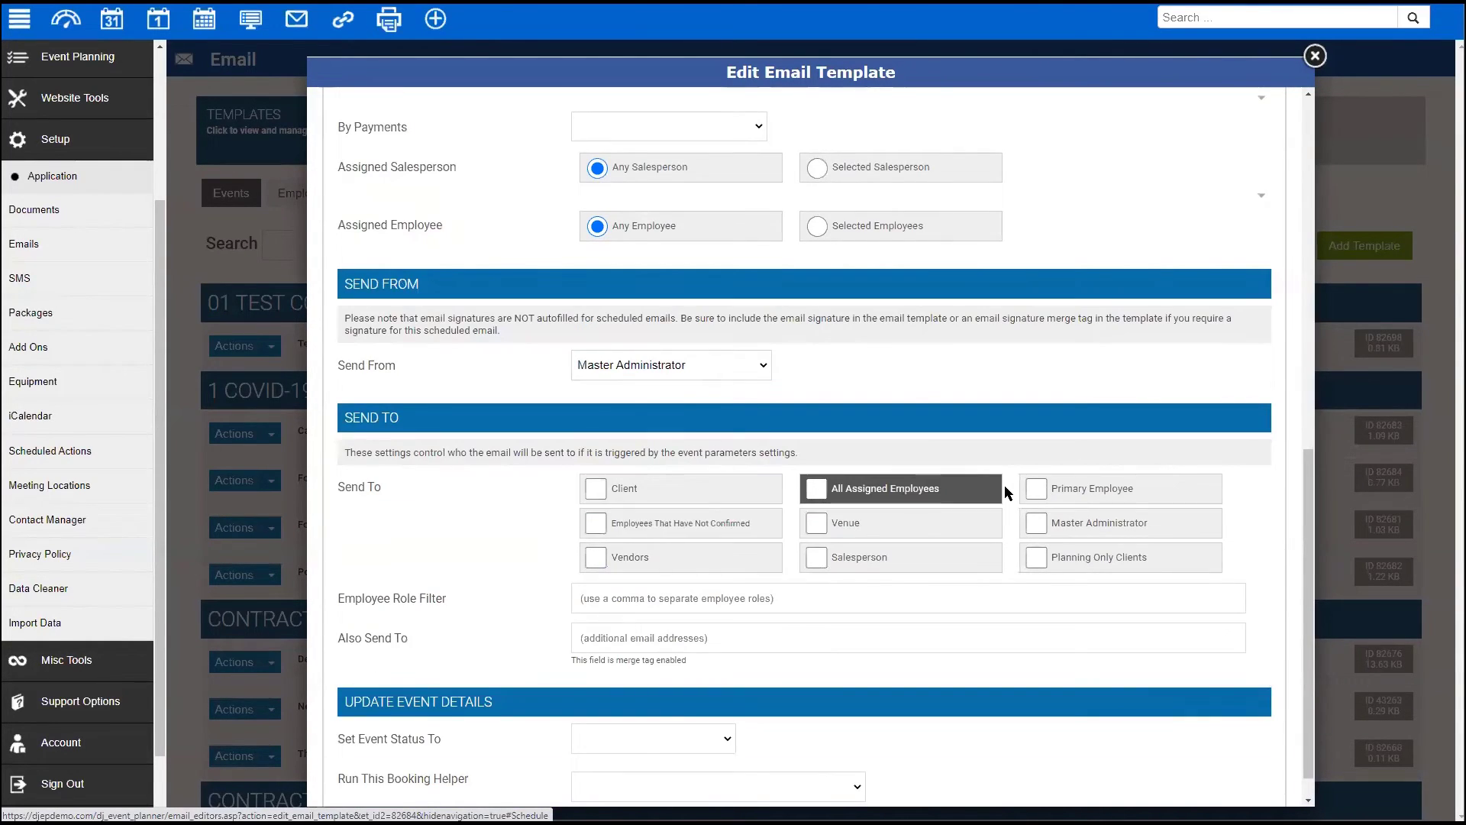
{"action": "left_click", "coordinate": [1006, 489]}
{"action": "left_click", "coordinate": [816, 488]}
{"action": "left_click", "coordinate": [1040, 491]}
{"action": "left_click", "coordinate": [817, 490]}
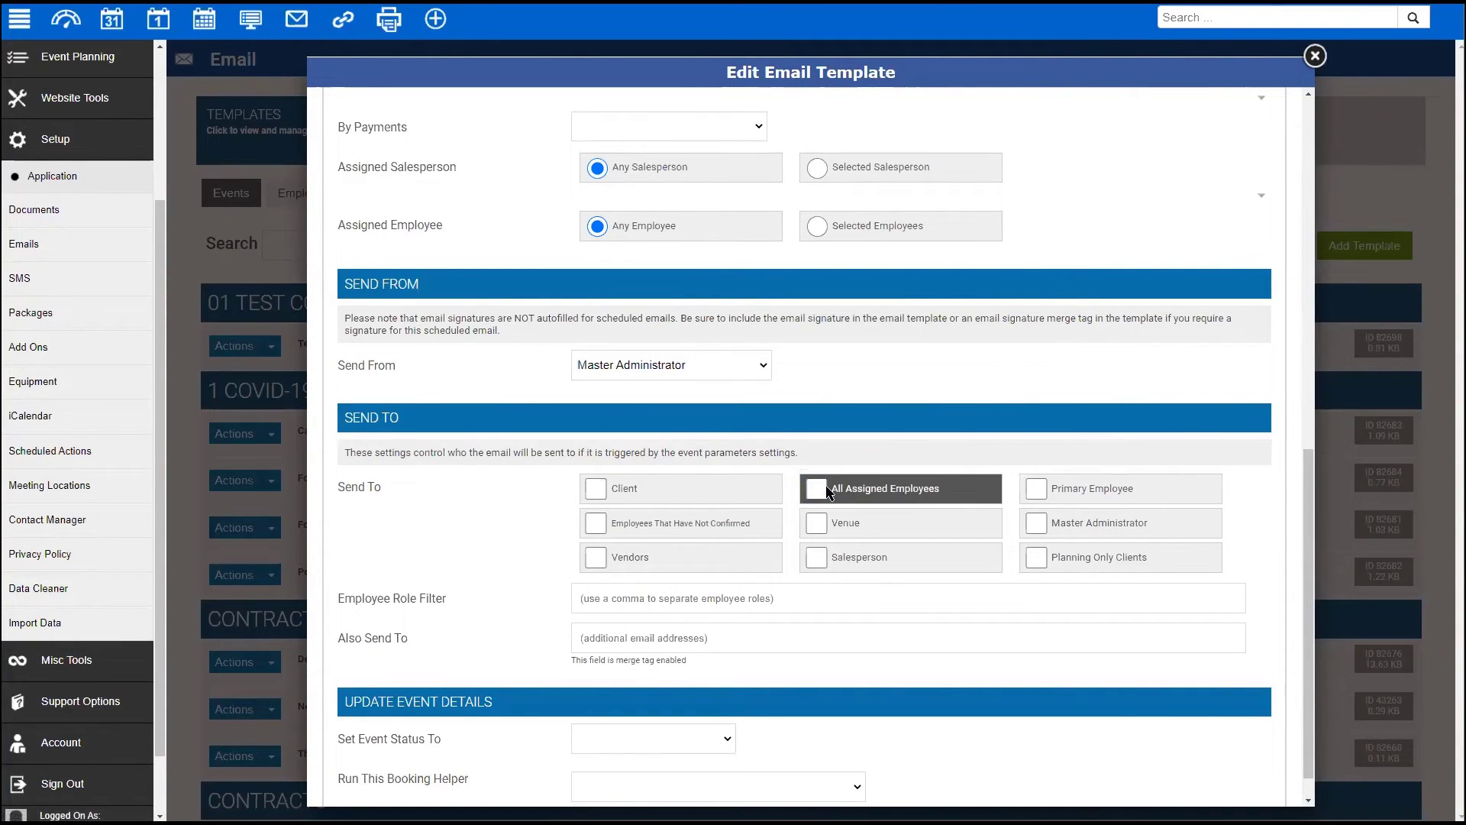
{"action": "left_click", "coordinate": [595, 525]}
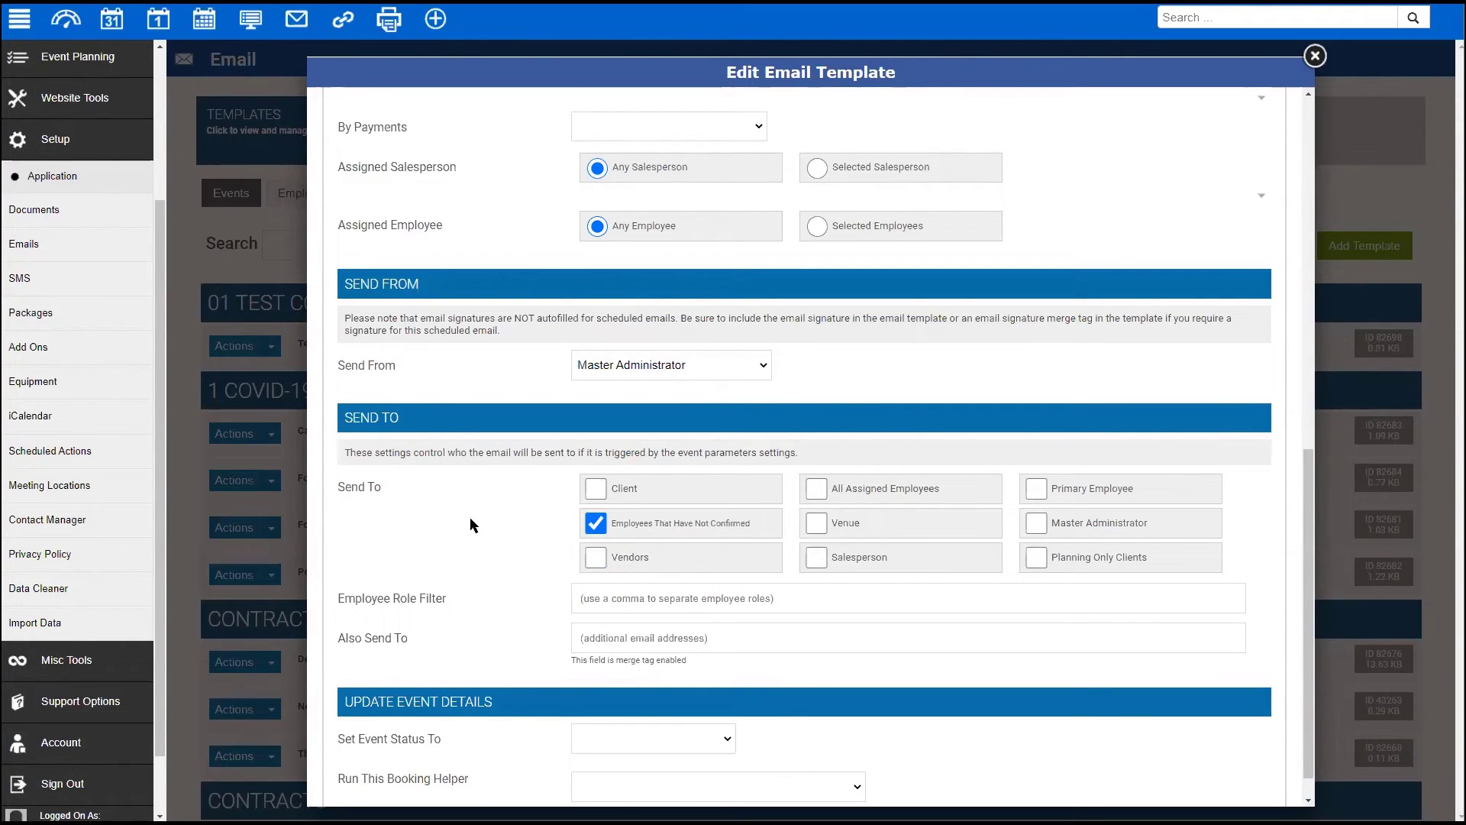
- Close the template editor scheduled 1565 days after the event date
{"action": "scroll", "coordinate": [466, 537], "scroll_direction": "up", "scroll_amount": 1}
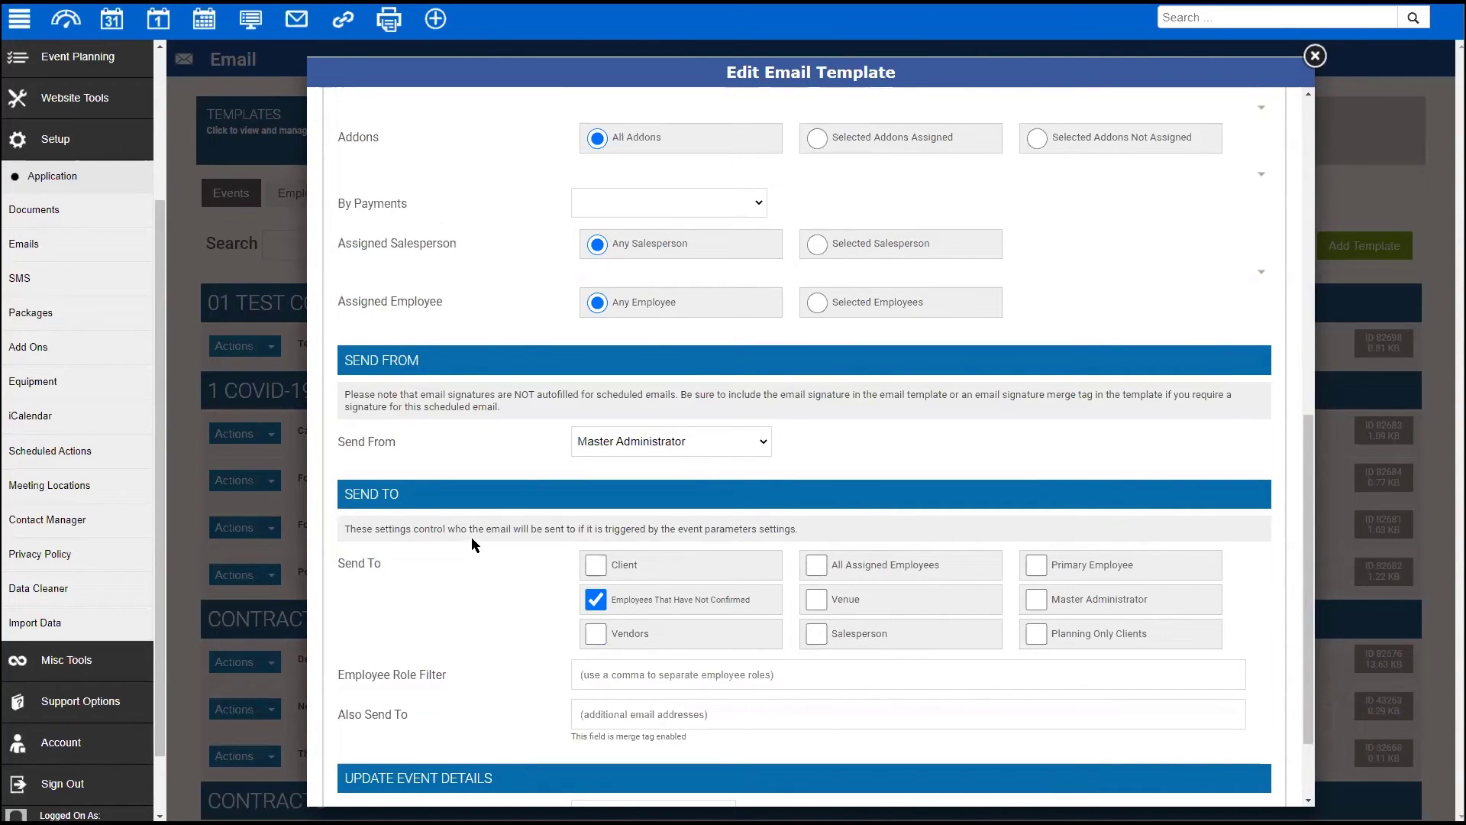
{"action": "scroll", "coordinate": [492, 519], "scroll_direction": "up", "scroll_amount": 8}
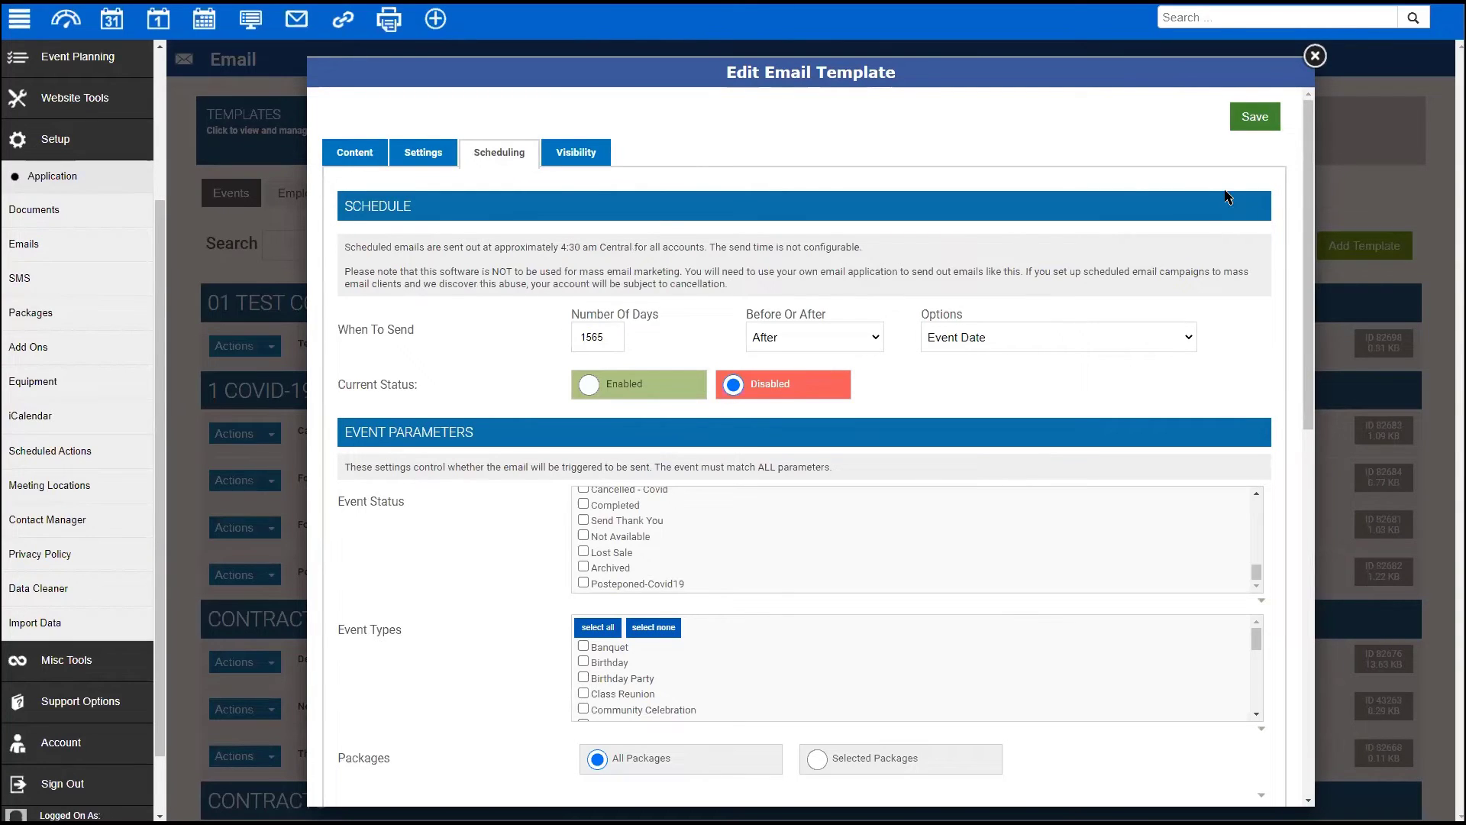
{"action": "left_click", "coordinate": [1314, 57]}
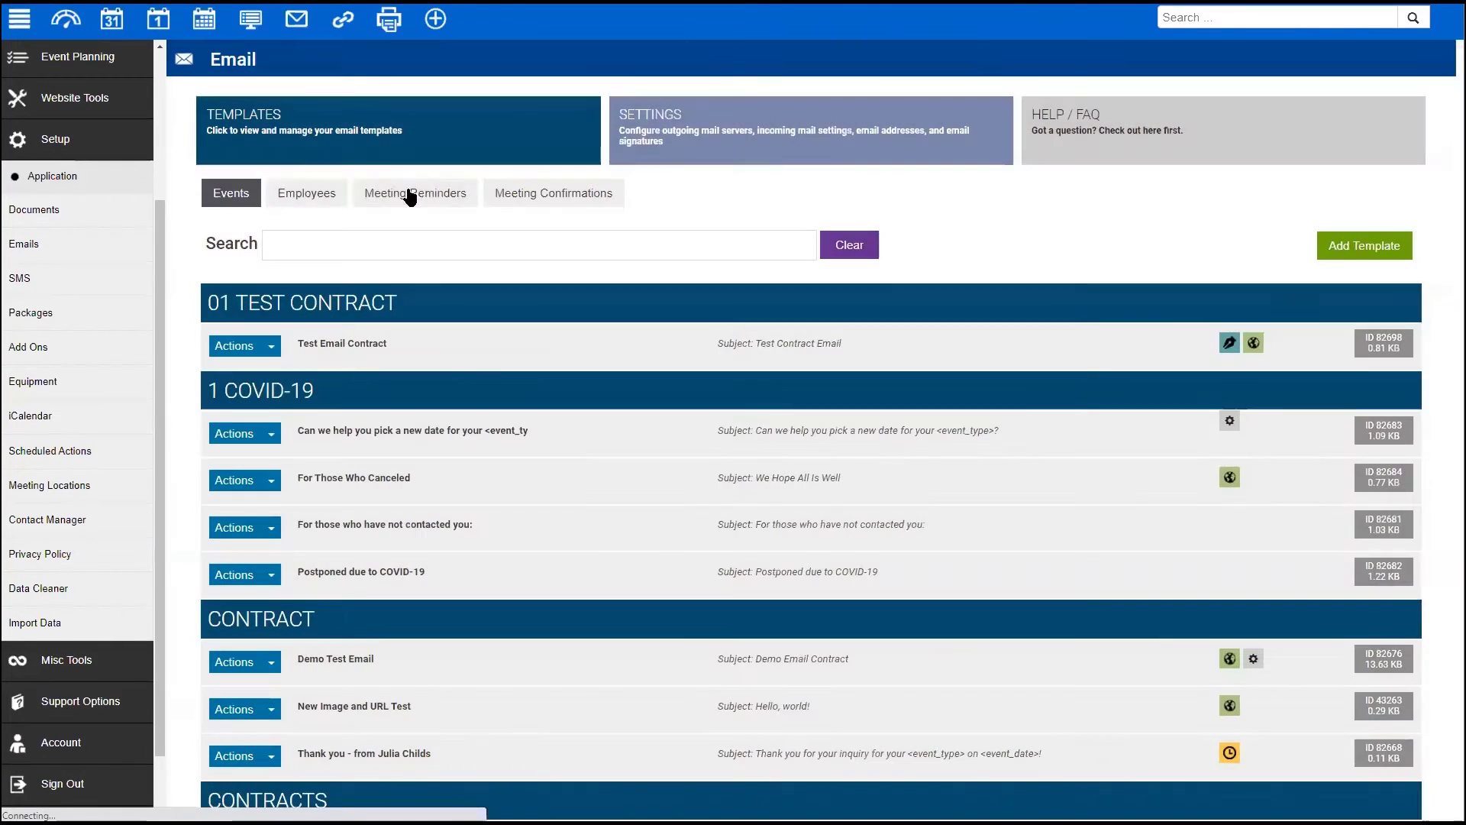
- Open the 4 New Merge Tags employee template and select its four merge-tag lines
{"action": "left_click", "coordinate": [341, 201]}
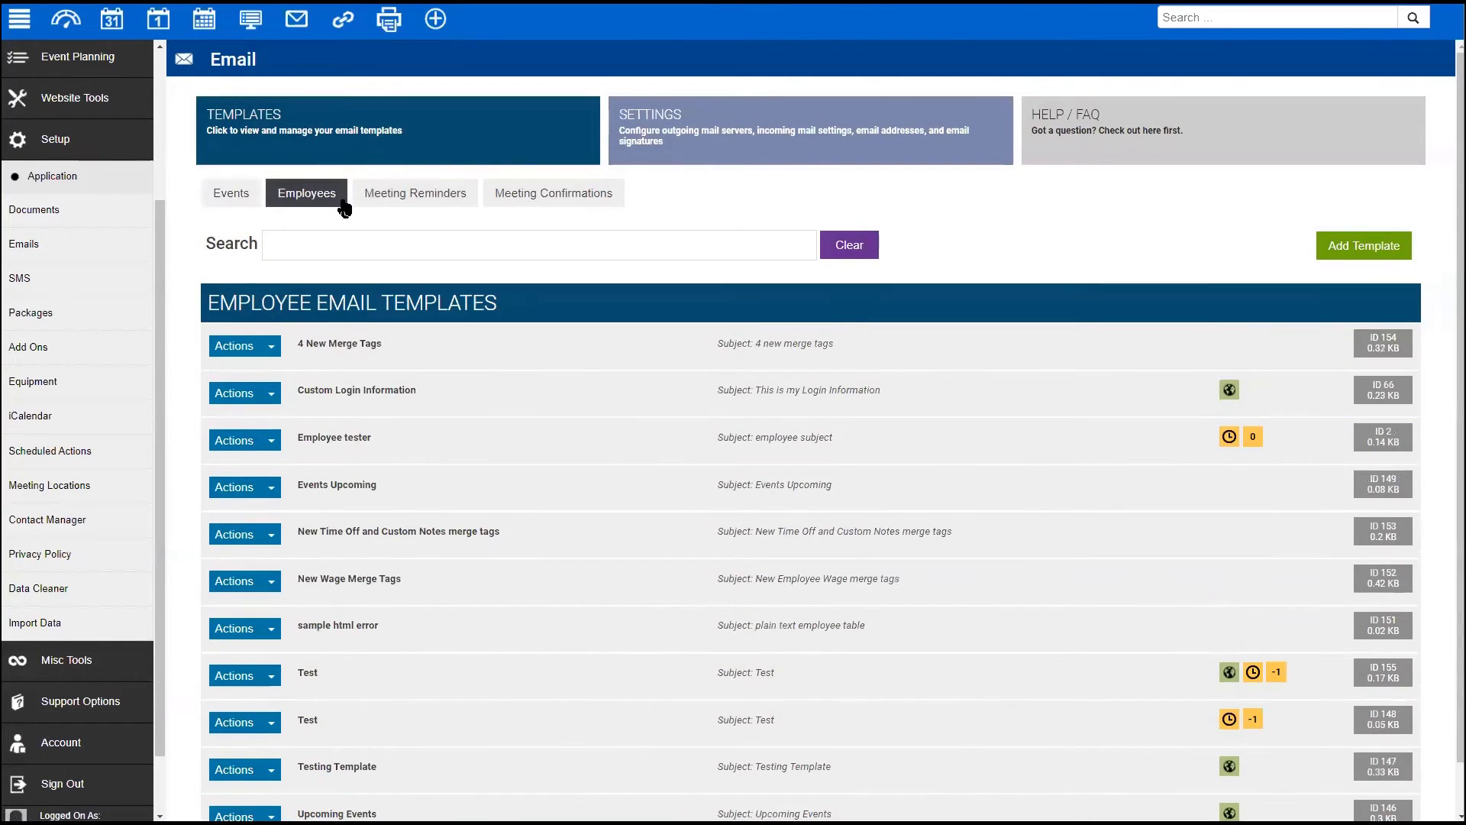
{"action": "left_click", "coordinate": [407, 351]}
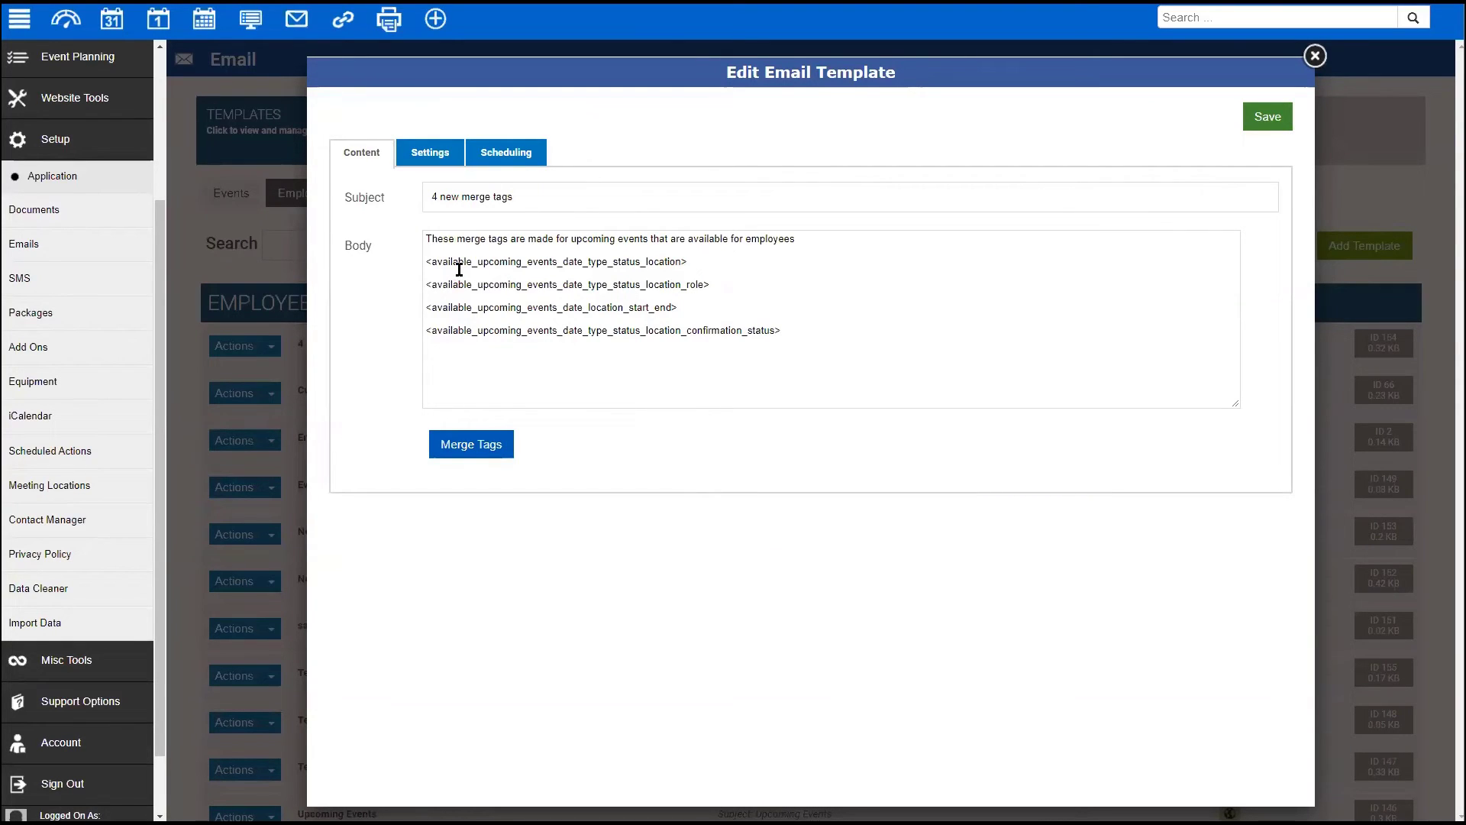
{"action": "left_click_drag", "start_coordinate": [424, 262], "coordinate": [809, 347]}
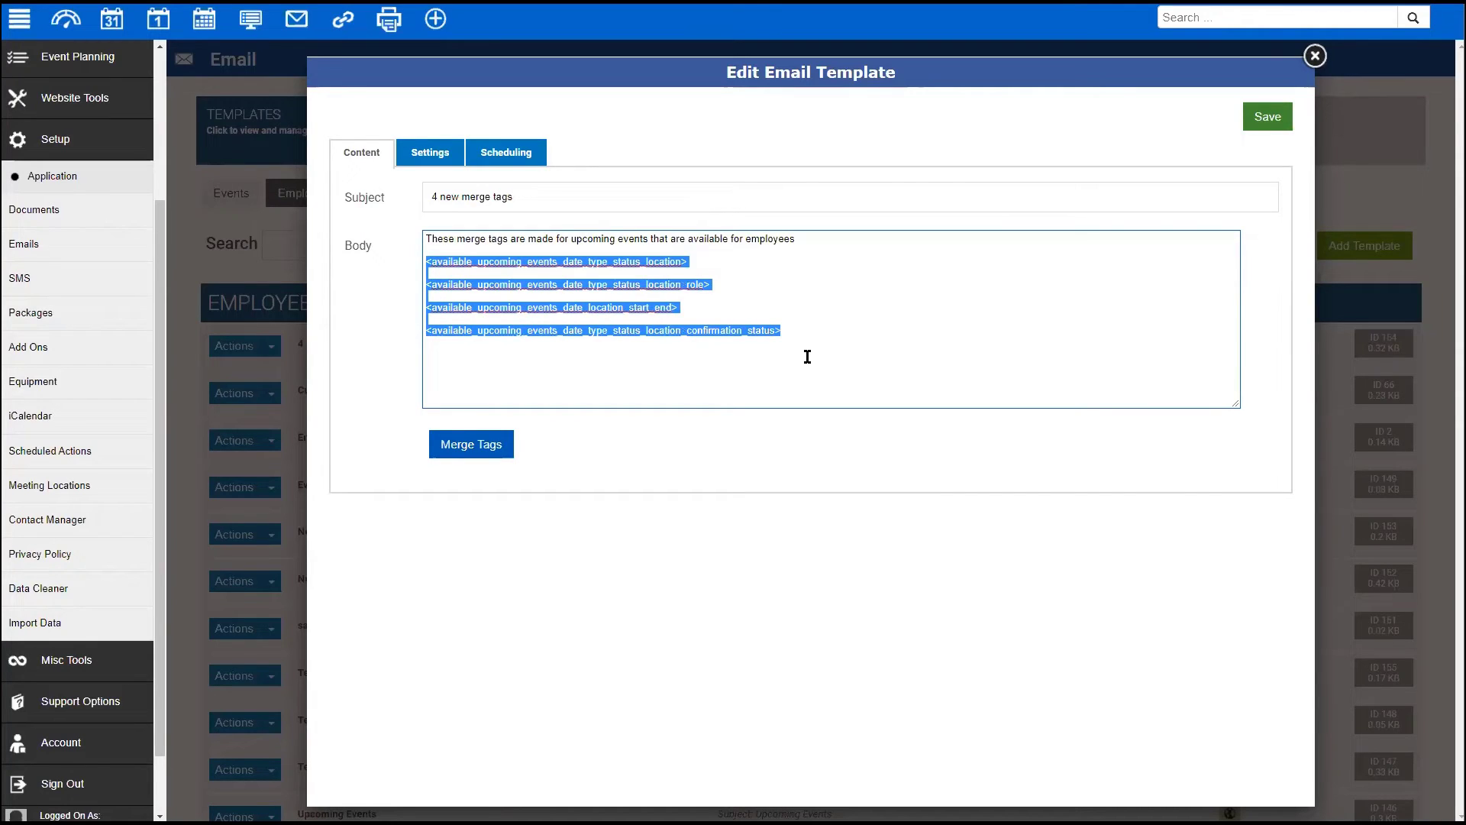
- Pick Upcoming Time Off, upcoming event list, Confirmation Status and available event merge tags, then open Scheduling
{"action": "left_click", "coordinate": [470, 446]}
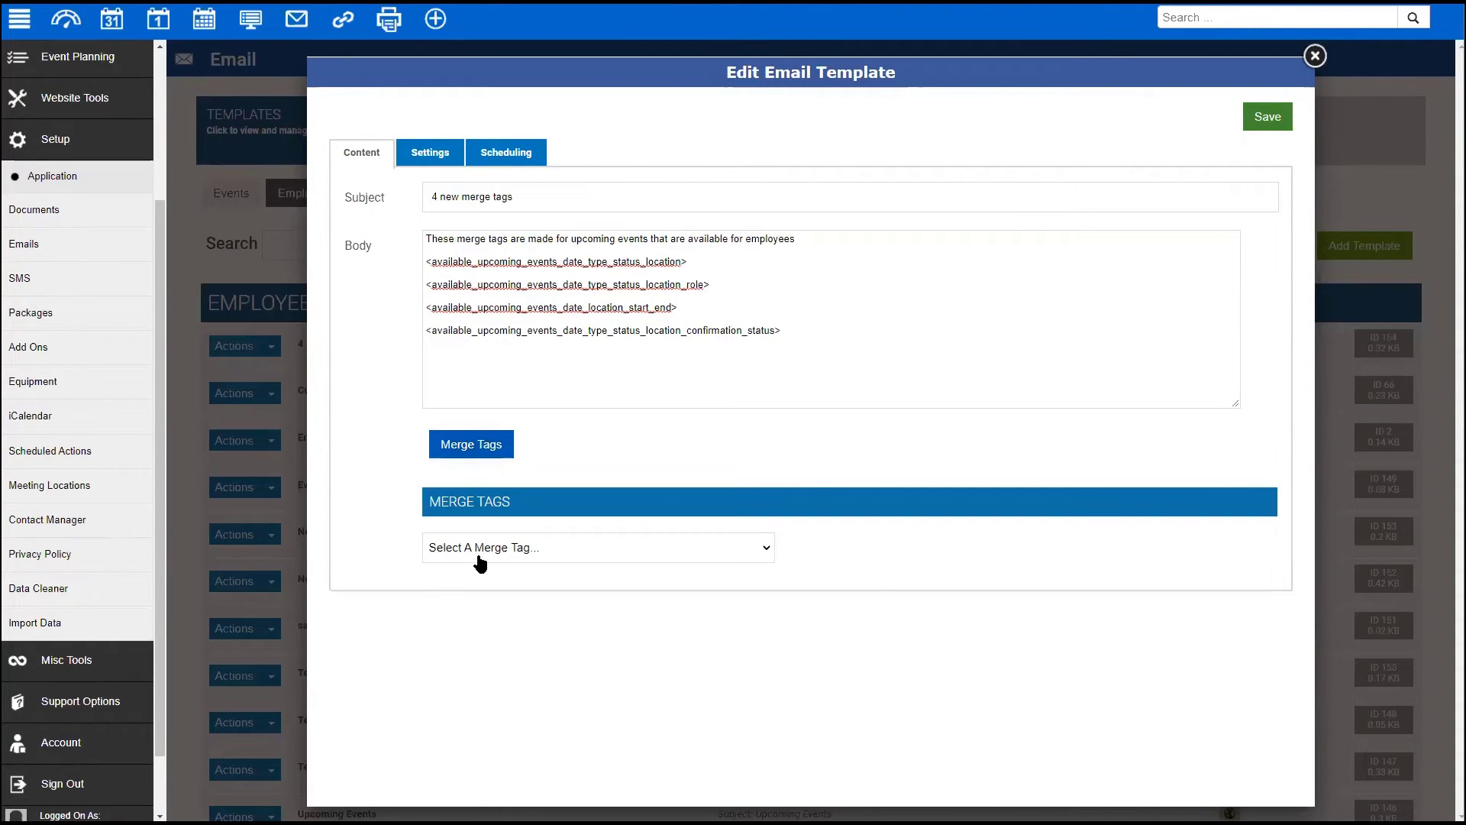
{"action": "left_click", "coordinate": [484, 548]}
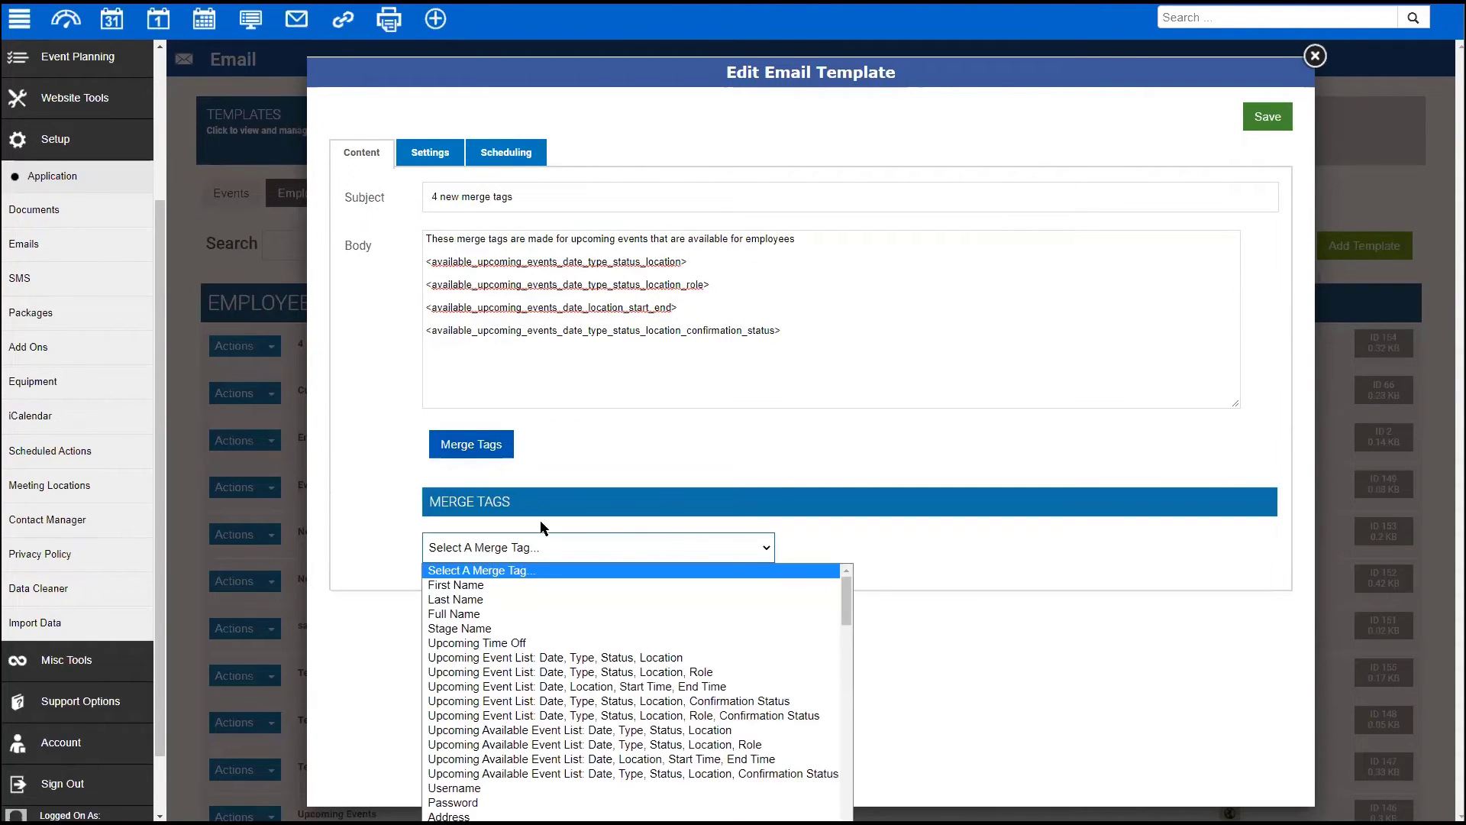
{"action": "left_click", "coordinate": [493, 644]}
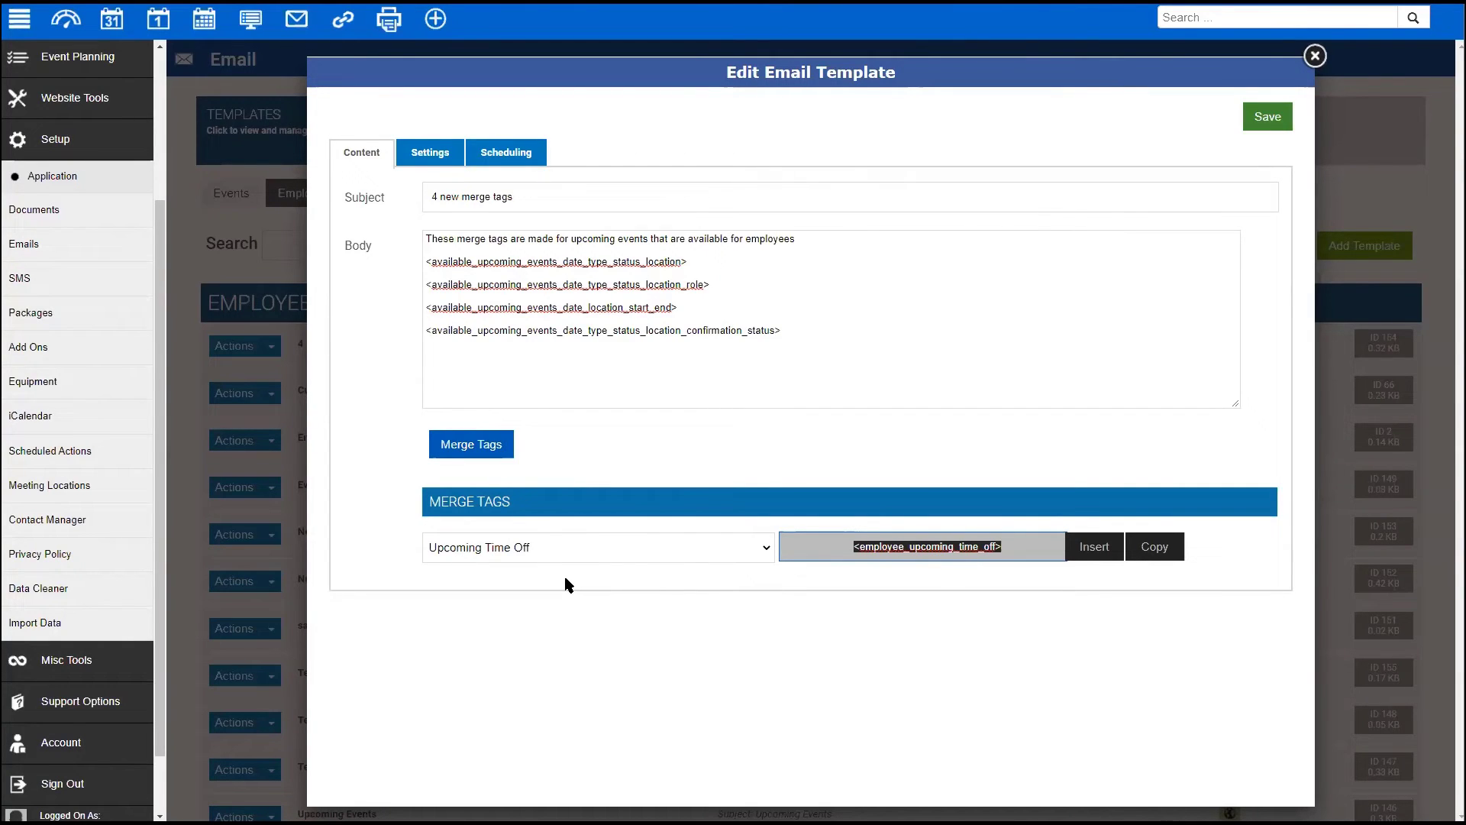
{"action": "left_click", "coordinate": [670, 547]}
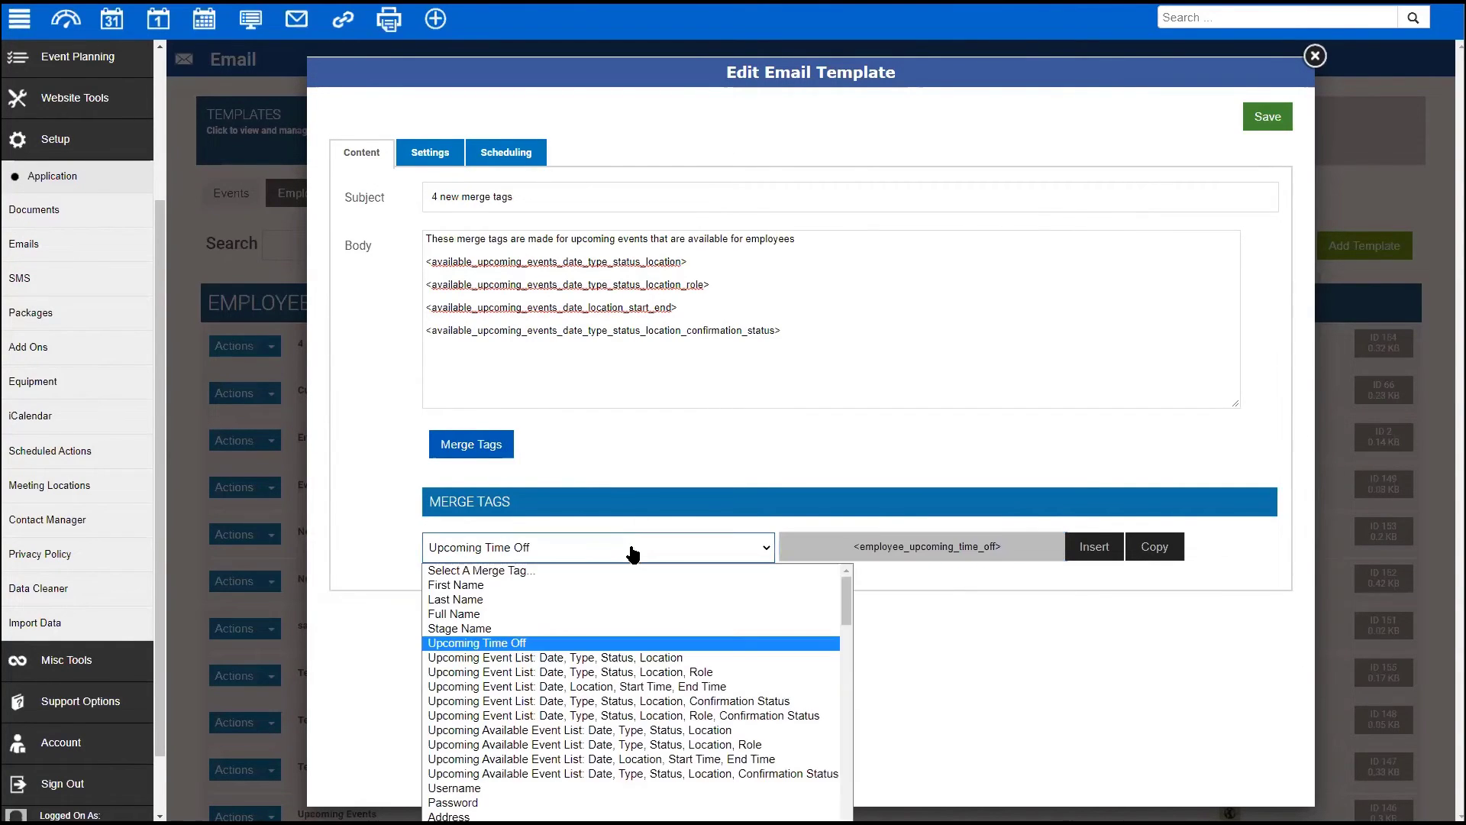
{"action": "left_click", "coordinate": [590, 658]}
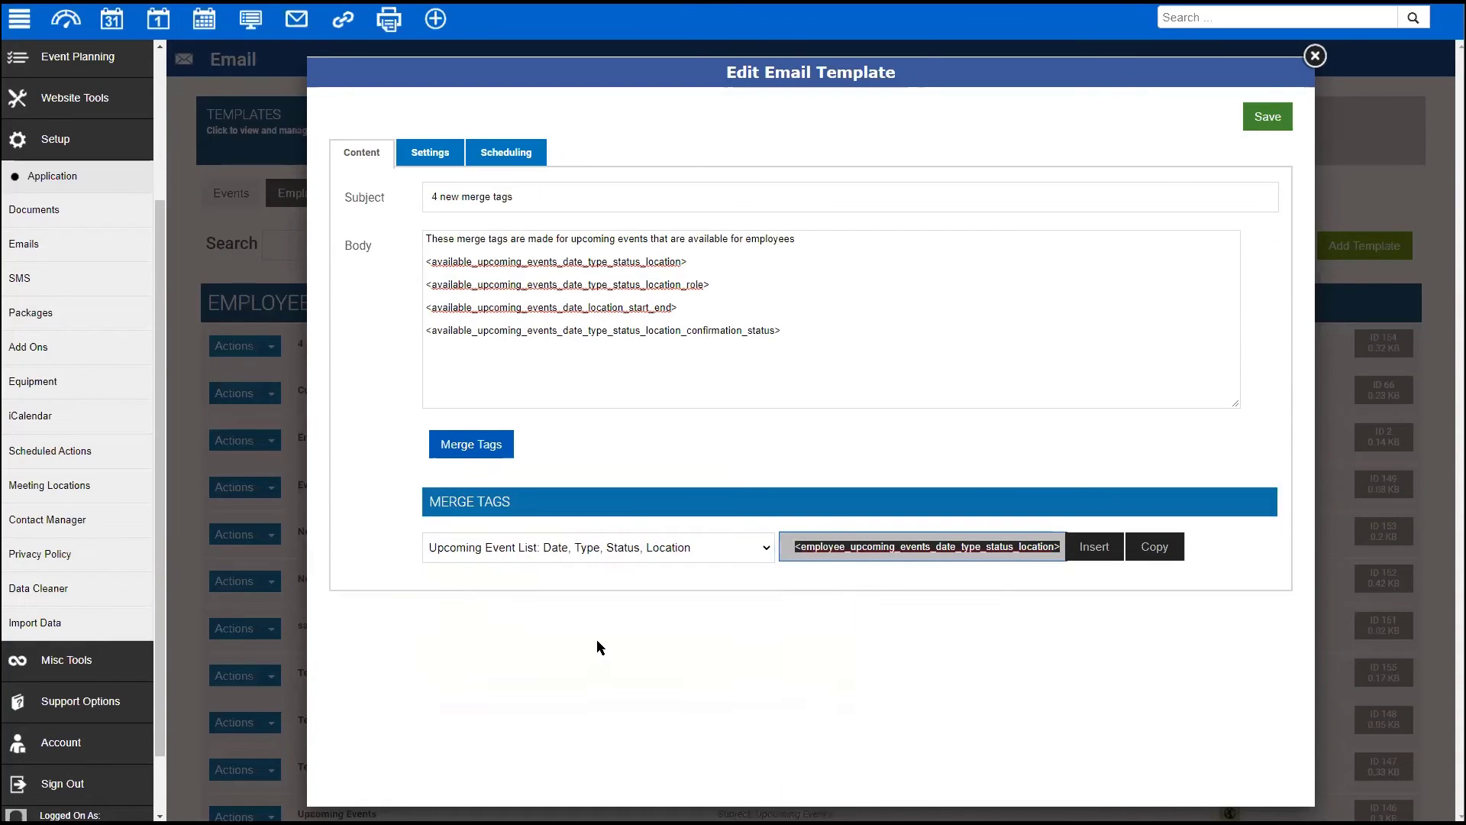
{"action": "left_click", "coordinate": [612, 559]}
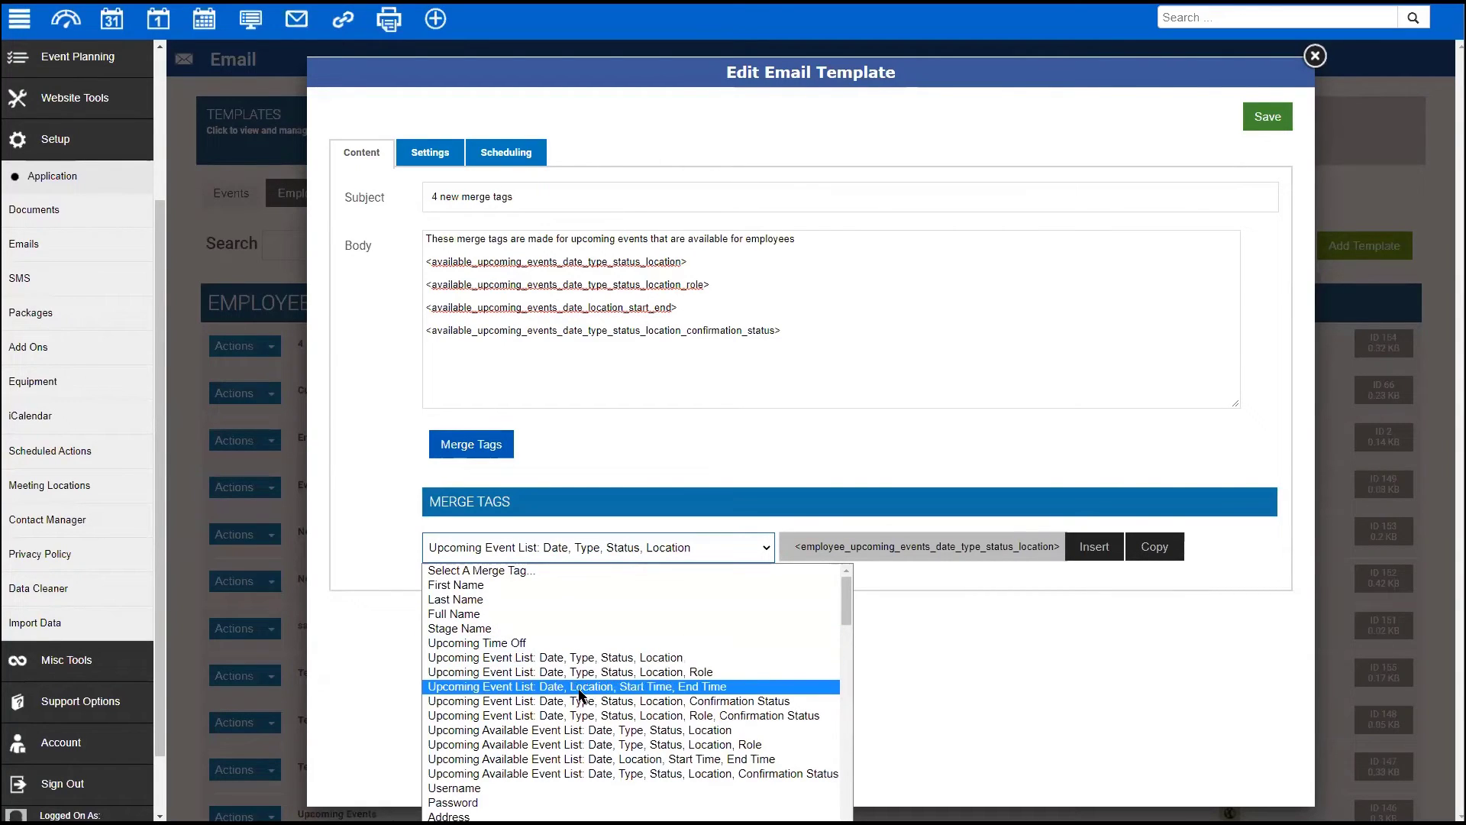
{"action": "left_click", "coordinate": [704, 701]}
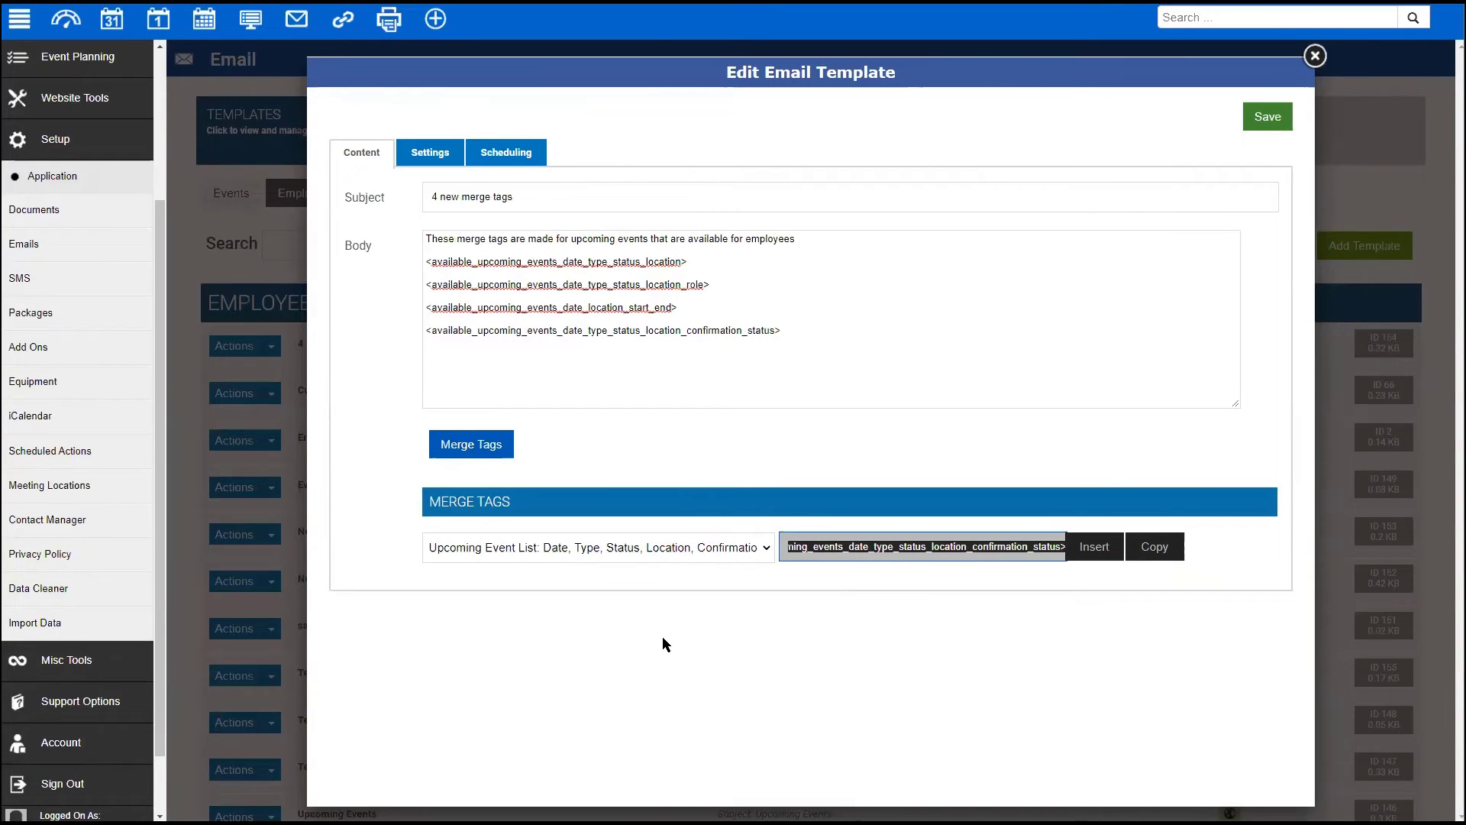
{"action": "left_click", "coordinate": [704, 552]}
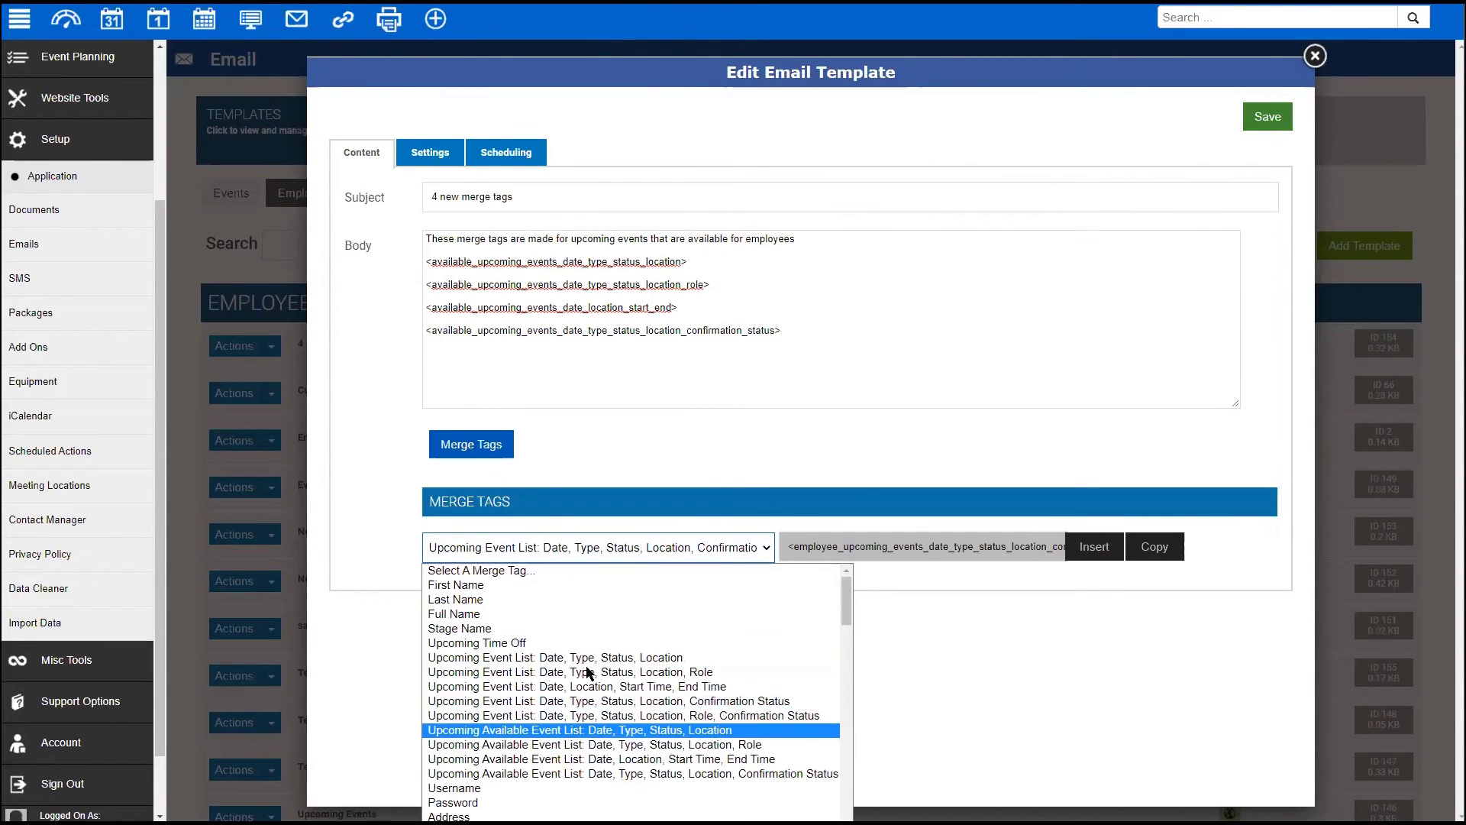
{"action": "key", "text": "Return"}
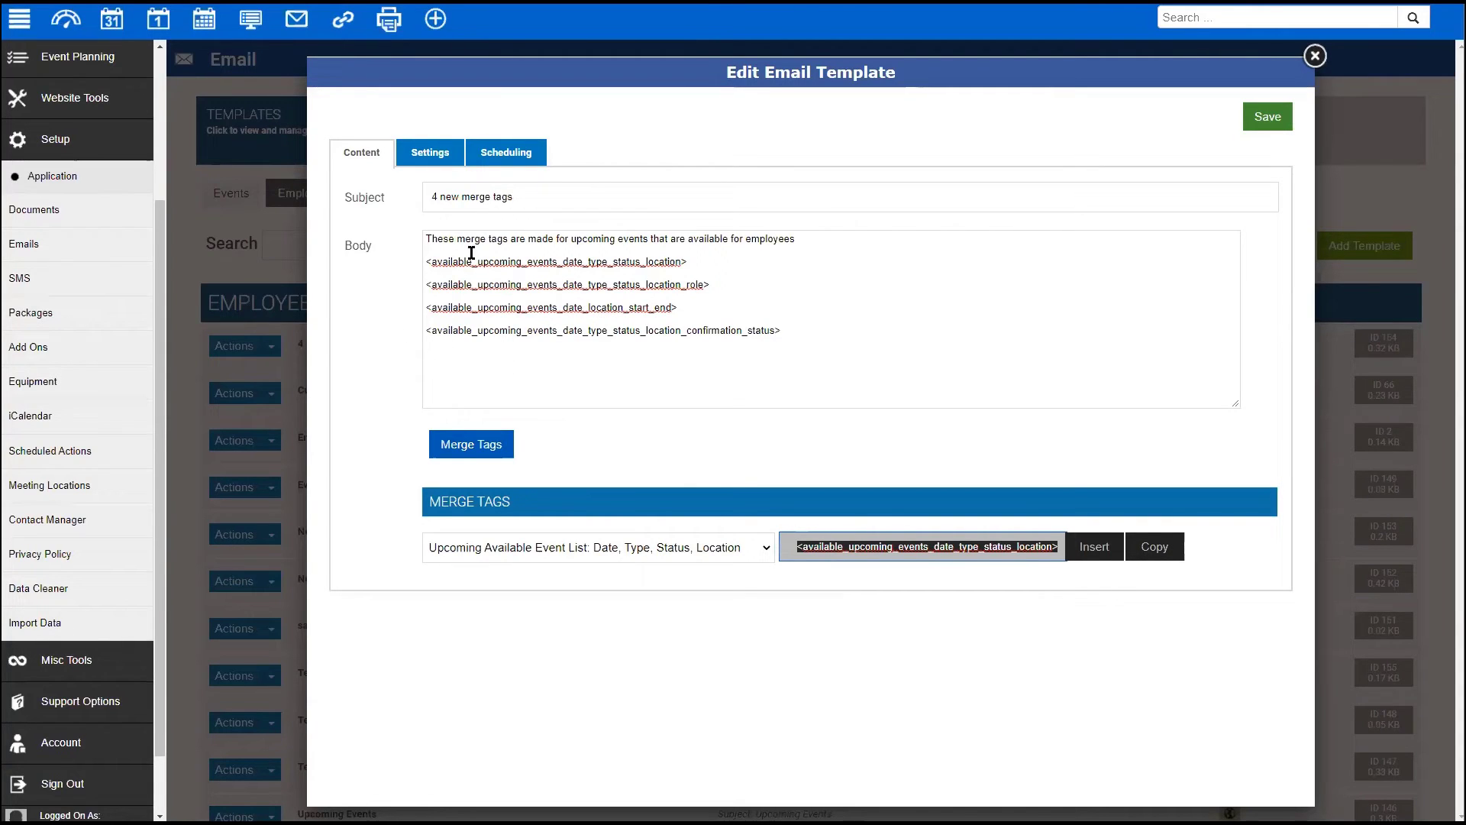
{"action": "left_click", "coordinate": [422, 153]}
{"action": "left_click", "coordinate": [509, 148]}
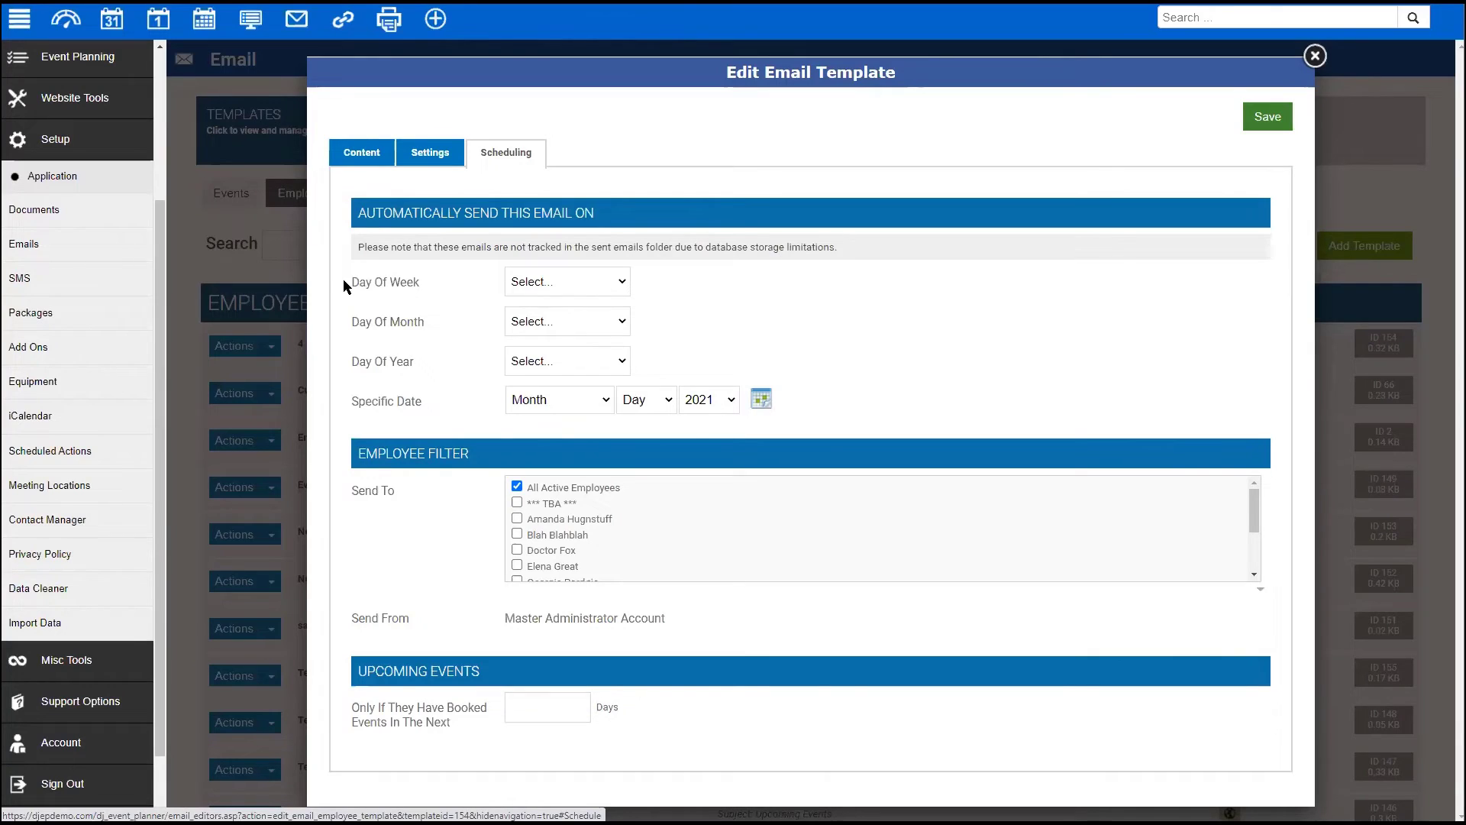
{"action": "left_click_drag", "start_coordinate": [342, 284], "coordinate": [466, 287]}
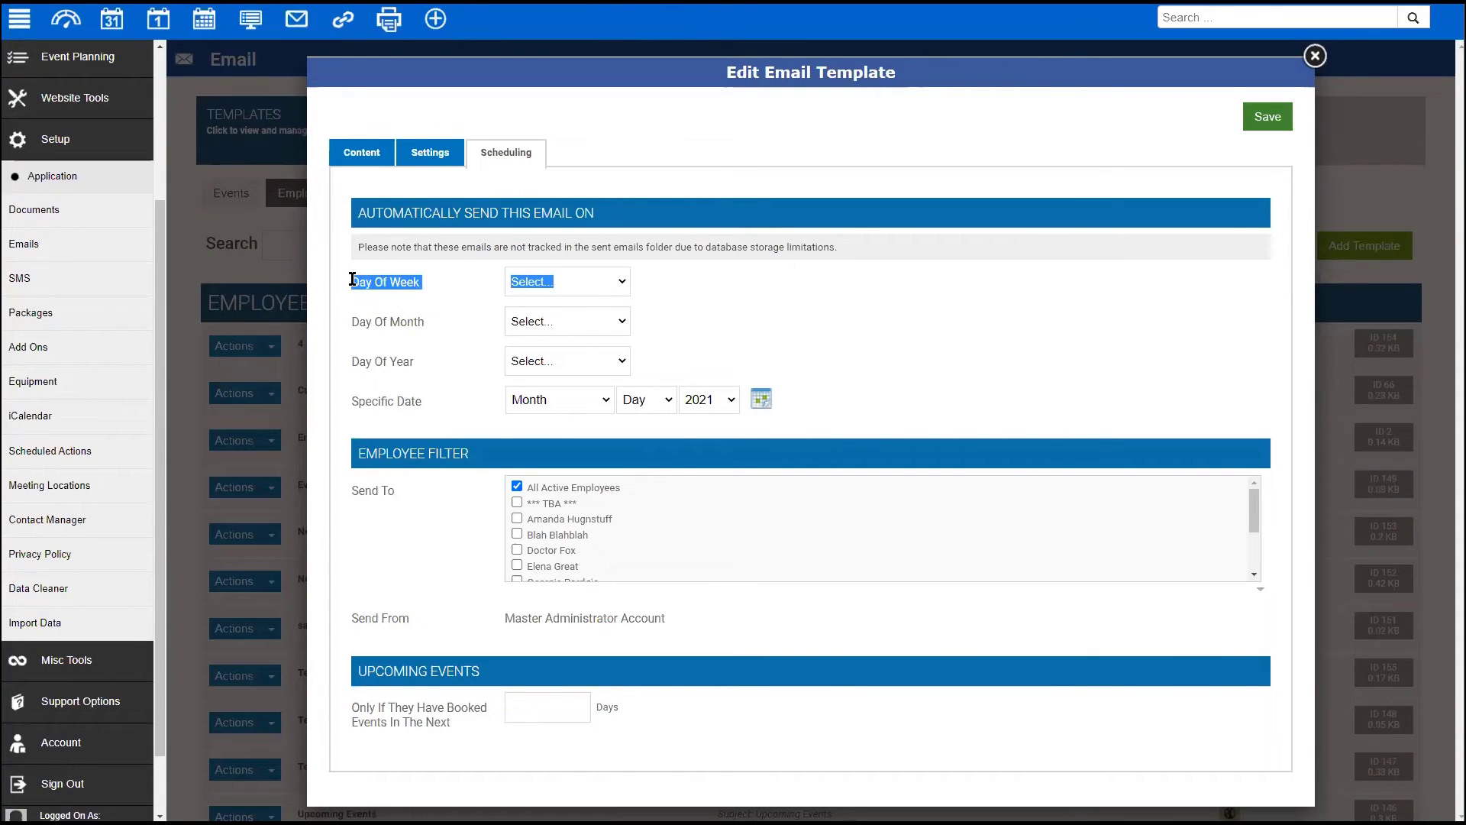
{"action": "left_click", "coordinate": [465, 287]}
{"action": "left_click", "coordinate": [550, 281]}
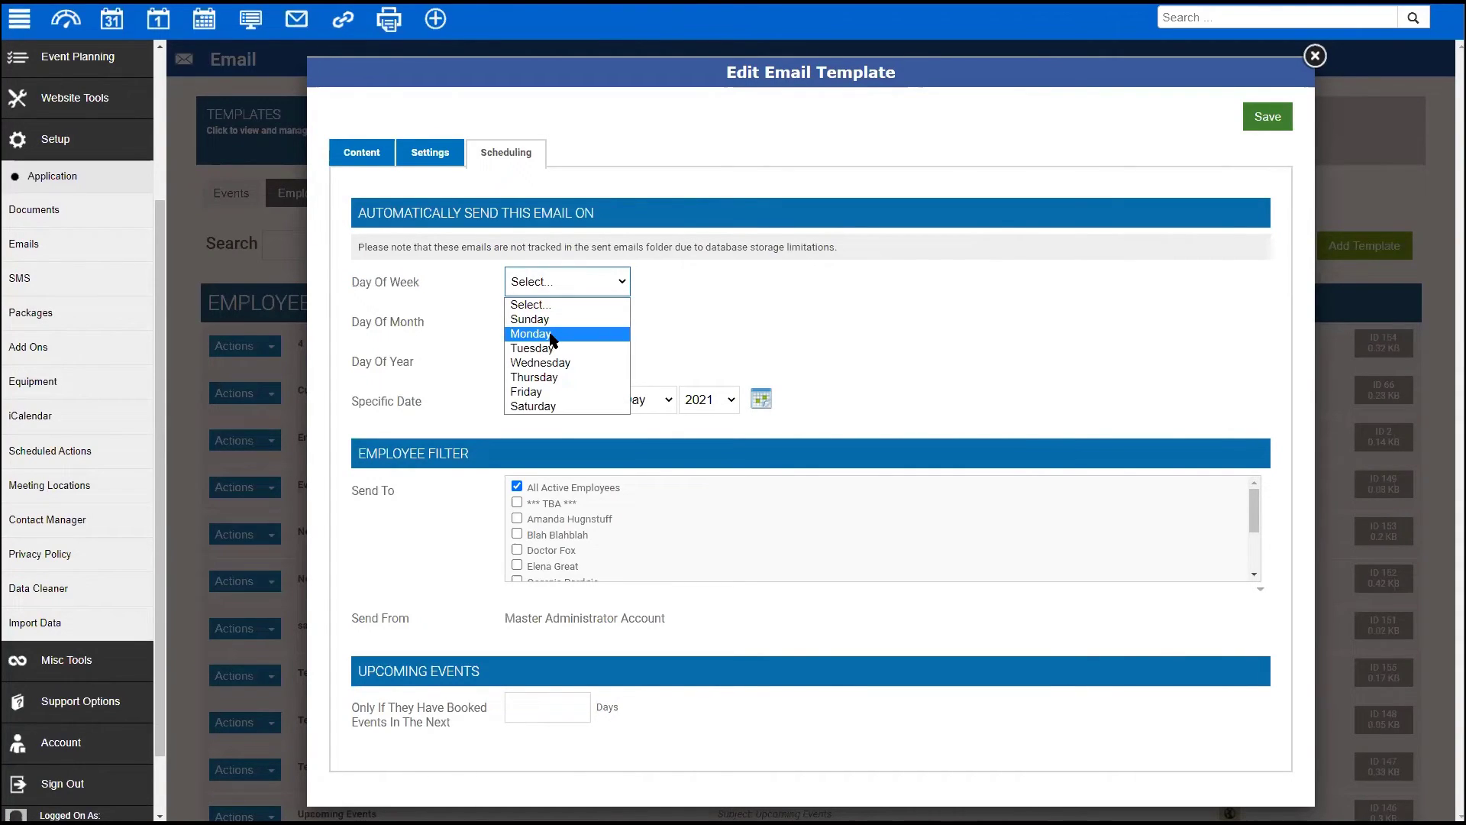
{"action": "left_click", "coordinate": [432, 259]}
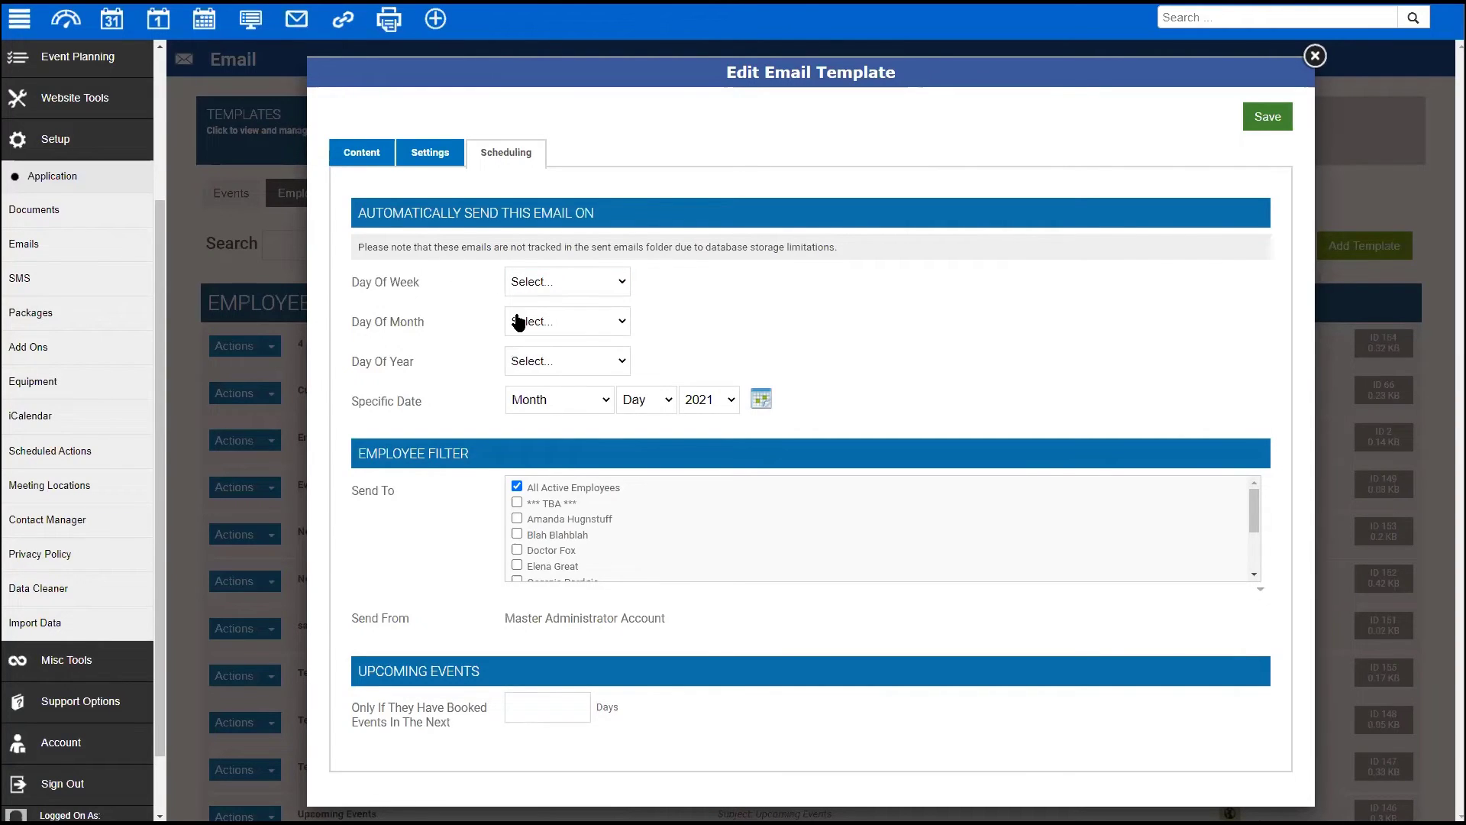
{"action": "left_click", "coordinate": [576, 328]}
{"action": "left_click", "coordinate": [757, 327]}
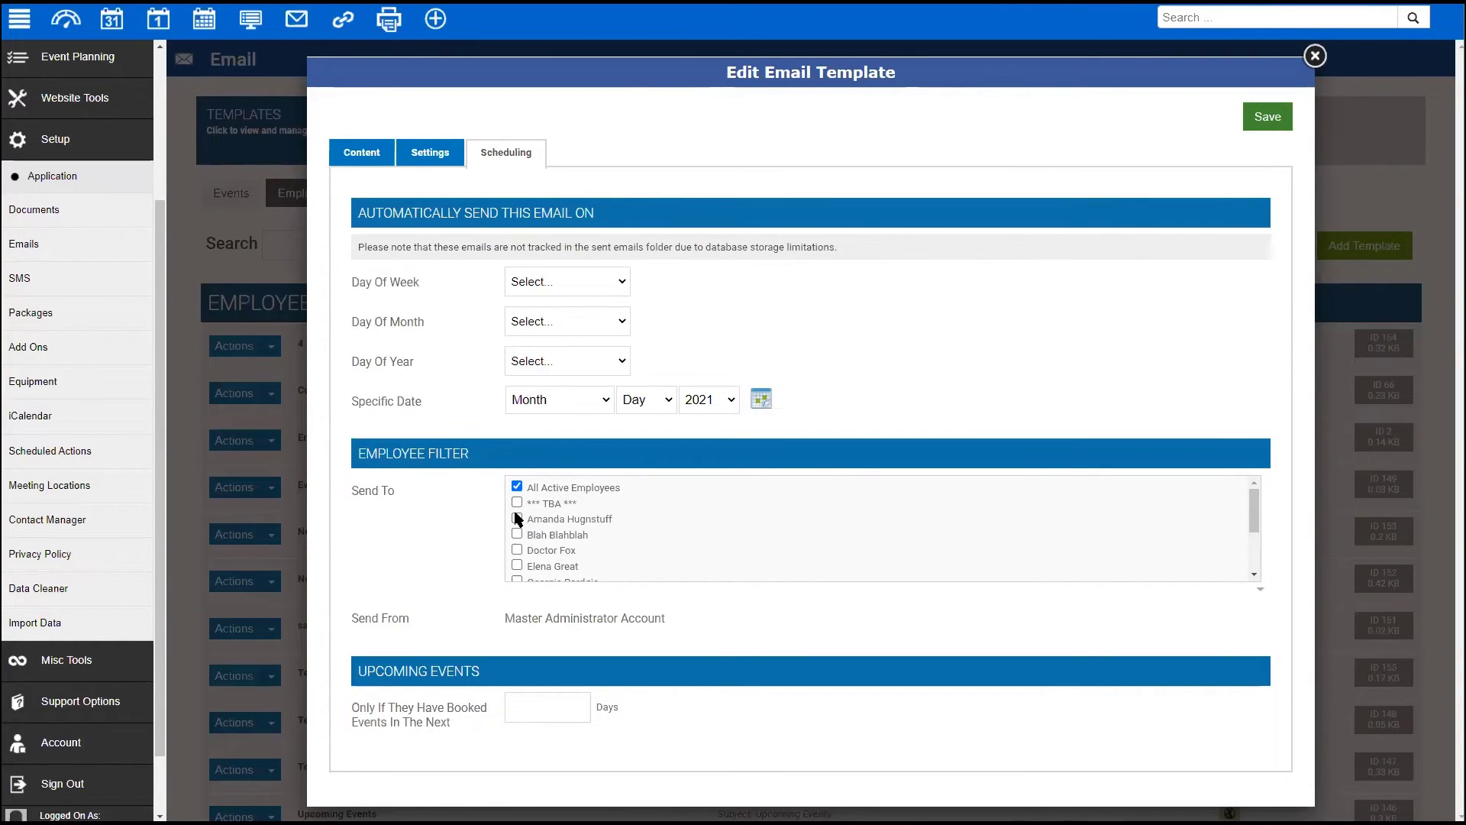
{"action": "scroll", "coordinate": [517, 504], "scroll_direction": "down", "scroll_amount": 2}
{"action": "scroll", "coordinate": [518, 504], "scroll_direction": "up", "scroll_amount": 3}
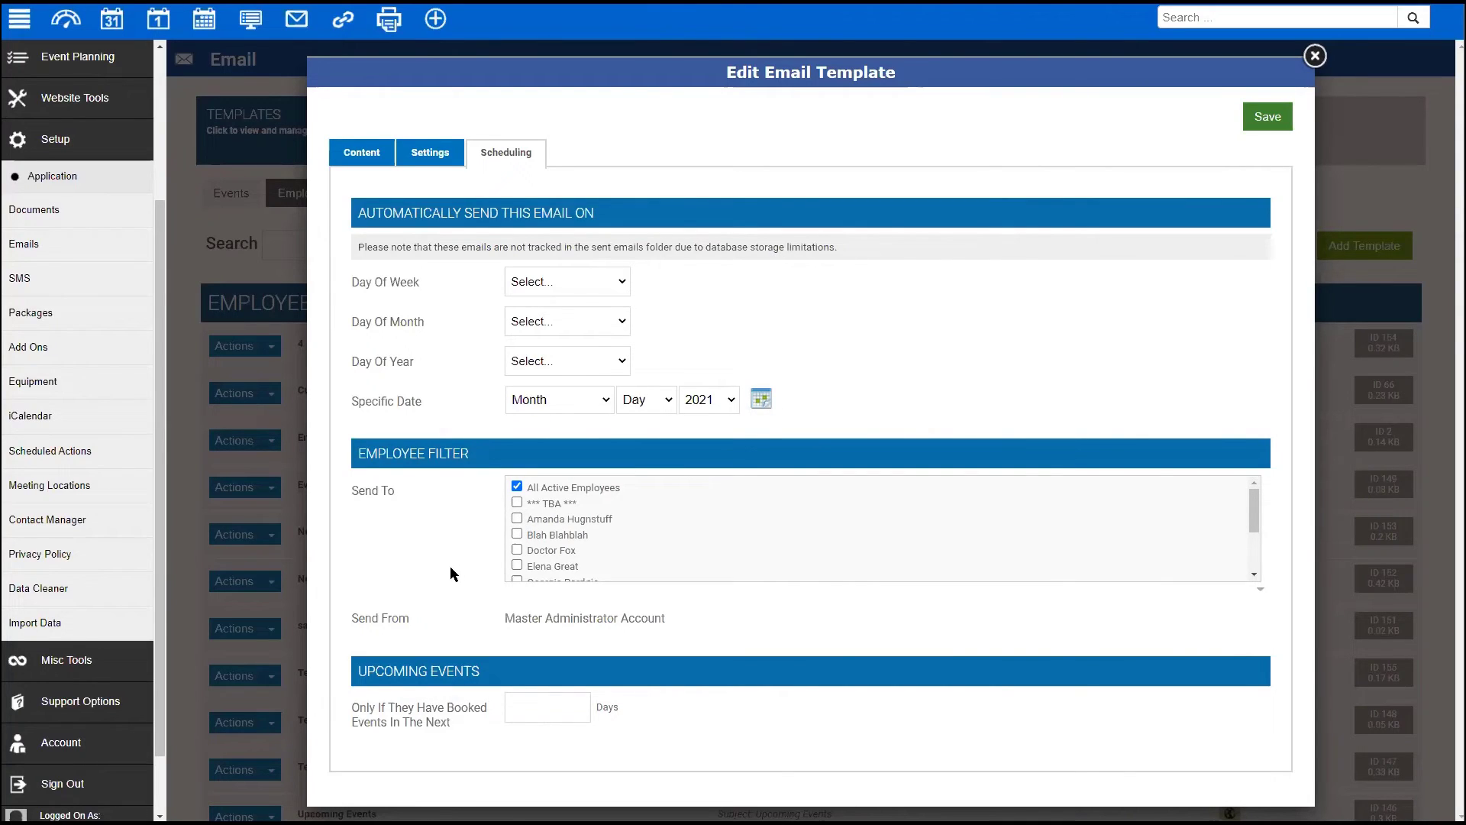
{"action": "left_click", "coordinate": [526, 711]}
{"action": "type", "text": "7"}
{"action": "key", "text": "BackSpace"}
{"action": "type", "text": "30"}
{"action": "double_click", "coordinate": [525, 708]}
{"action": "key", "text": "BackSpace"}
{"action": "left_click", "coordinate": [897, 375]}
- Try Day Of Month values 1, 2 and 3, then reset it to none
{"action": "left_click", "coordinate": [613, 321]}
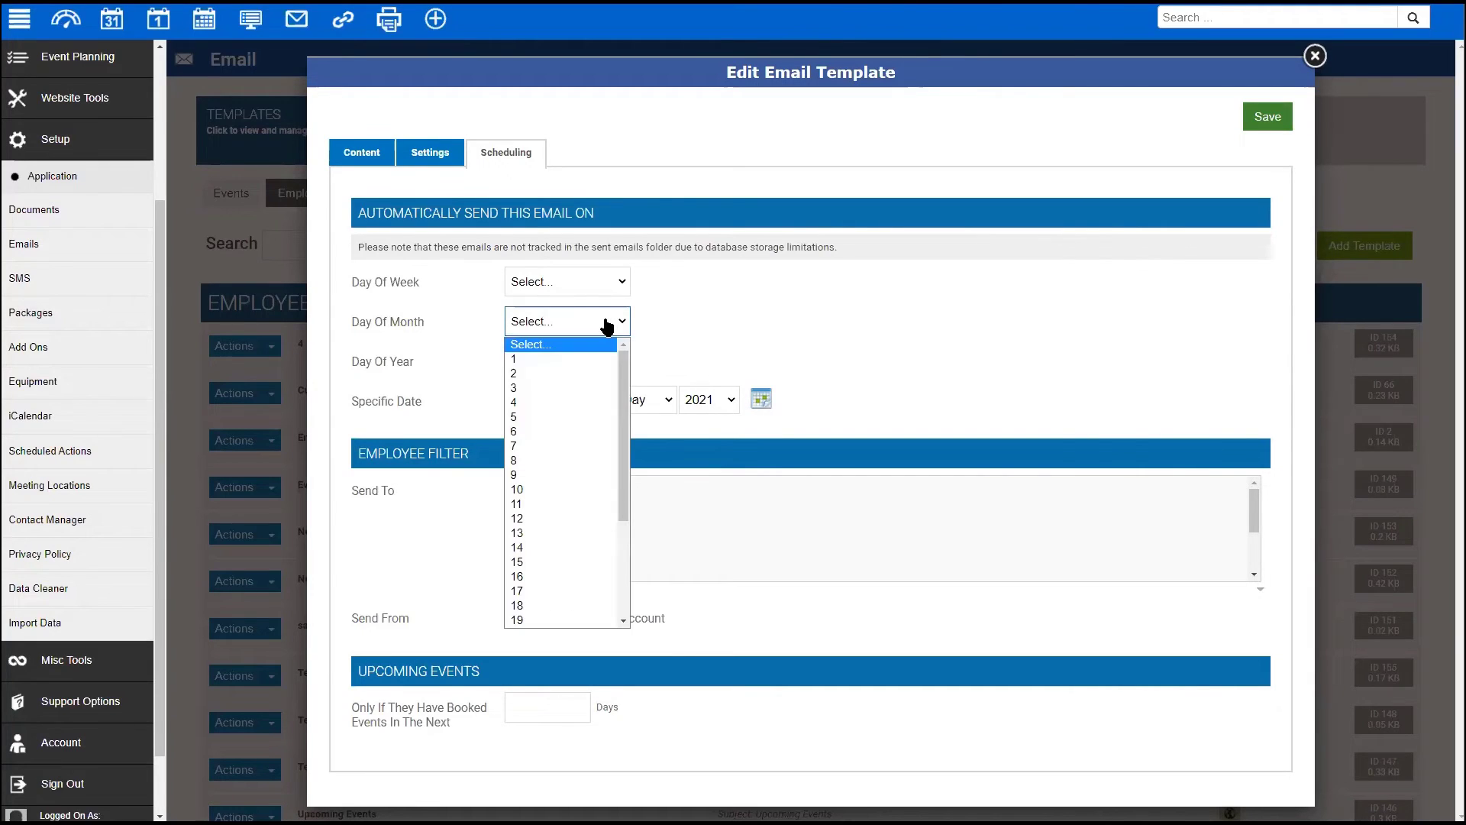
{"action": "left_click", "coordinate": [604, 358]}
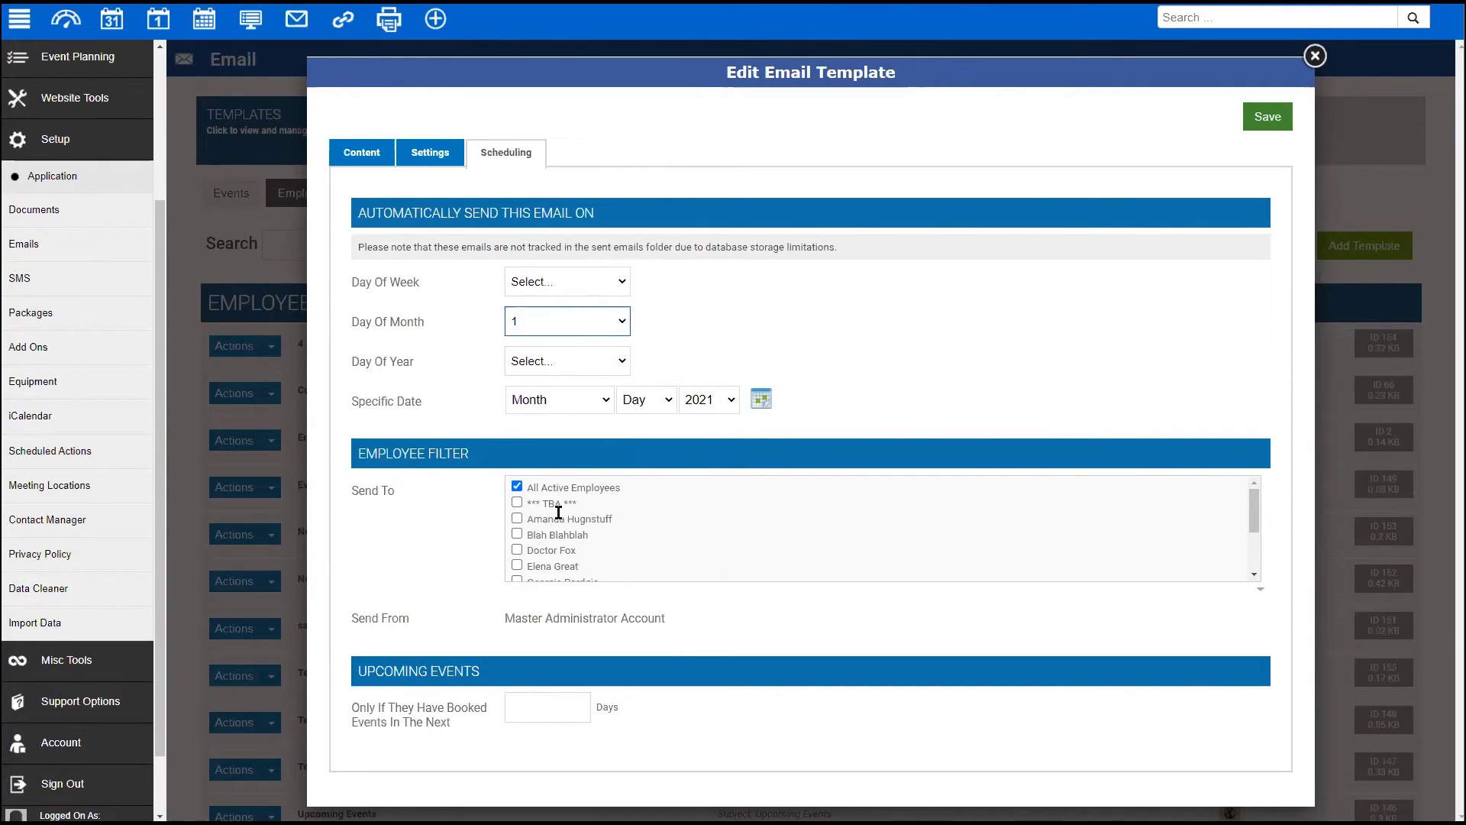
{"action": "left_click", "coordinate": [560, 327]}
{"action": "left_click", "coordinate": [553, 369]}
{"action": "left_click", "coordinate": [557, 323]}
{"action": "left_click", "coordinate": [603, 385]}
{"action": "left_click", "coordinate": [582, 322]}
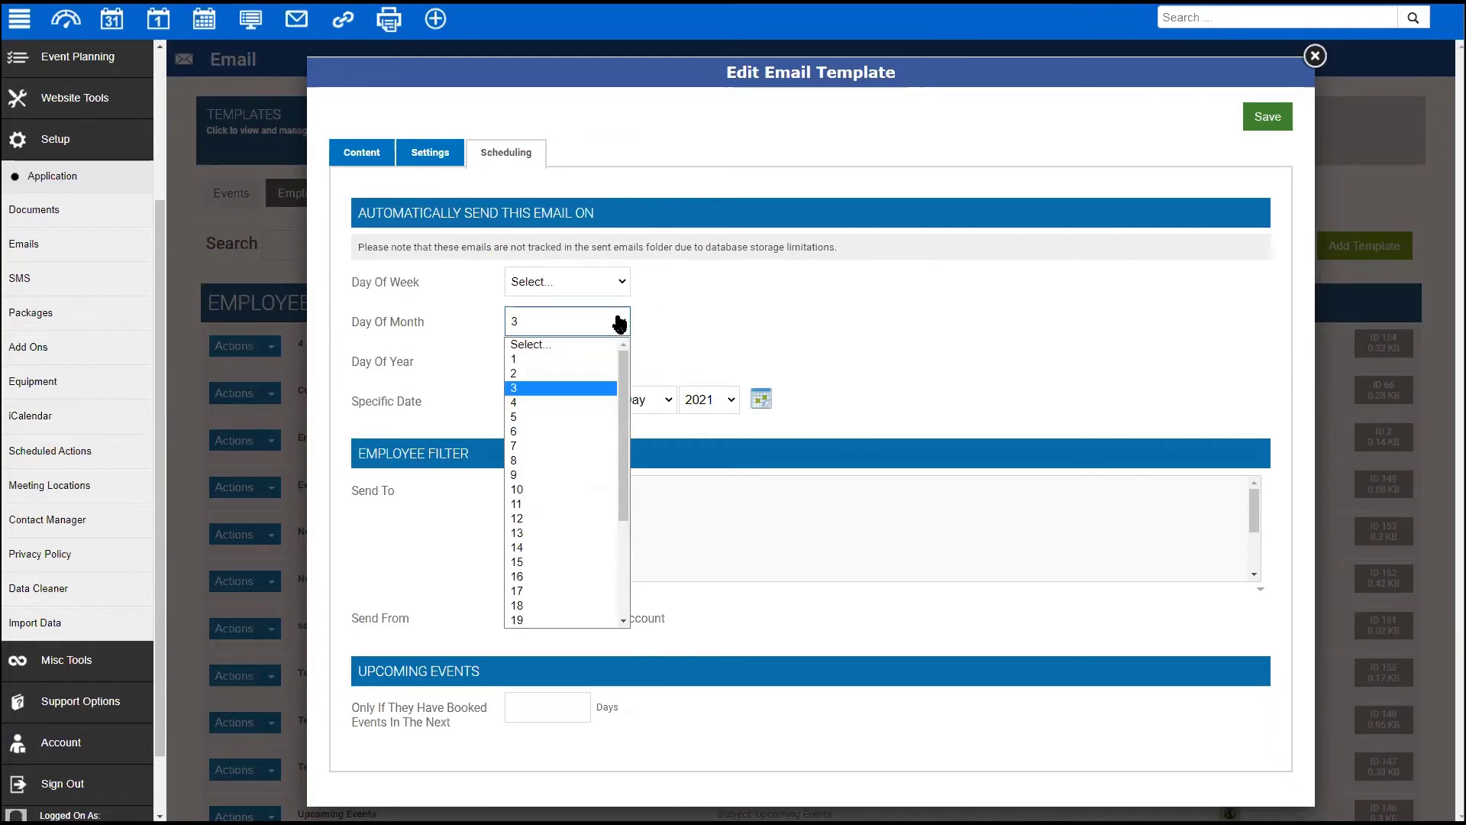
{"action": "left_click", "coordinate": [584, 347]}
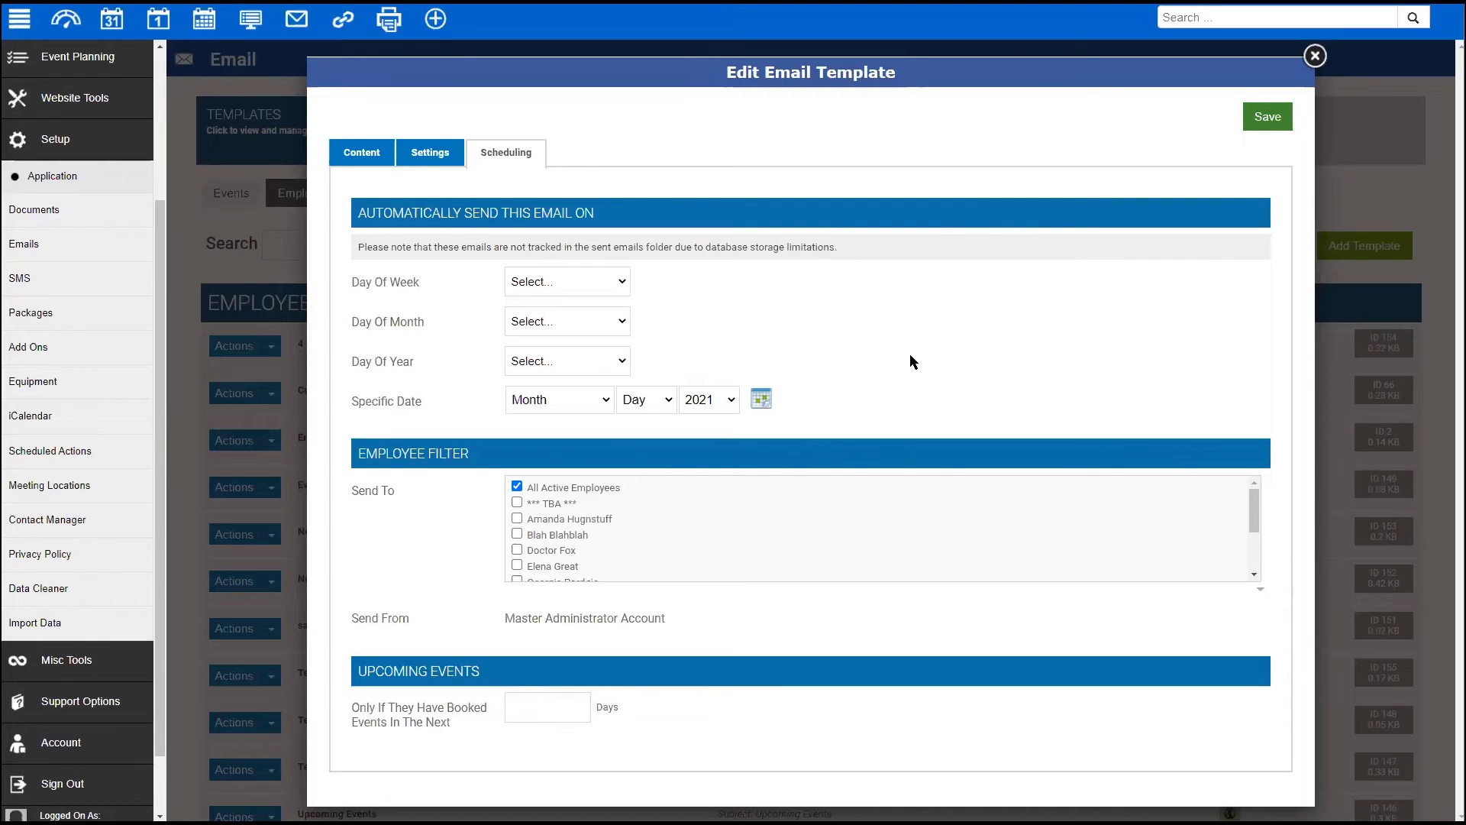
- Leave Day Of Week unchanged, set Day Of Month to 3 via 1 and 2, and close
{"action": "left_click", "coordinate": [597, 290]}
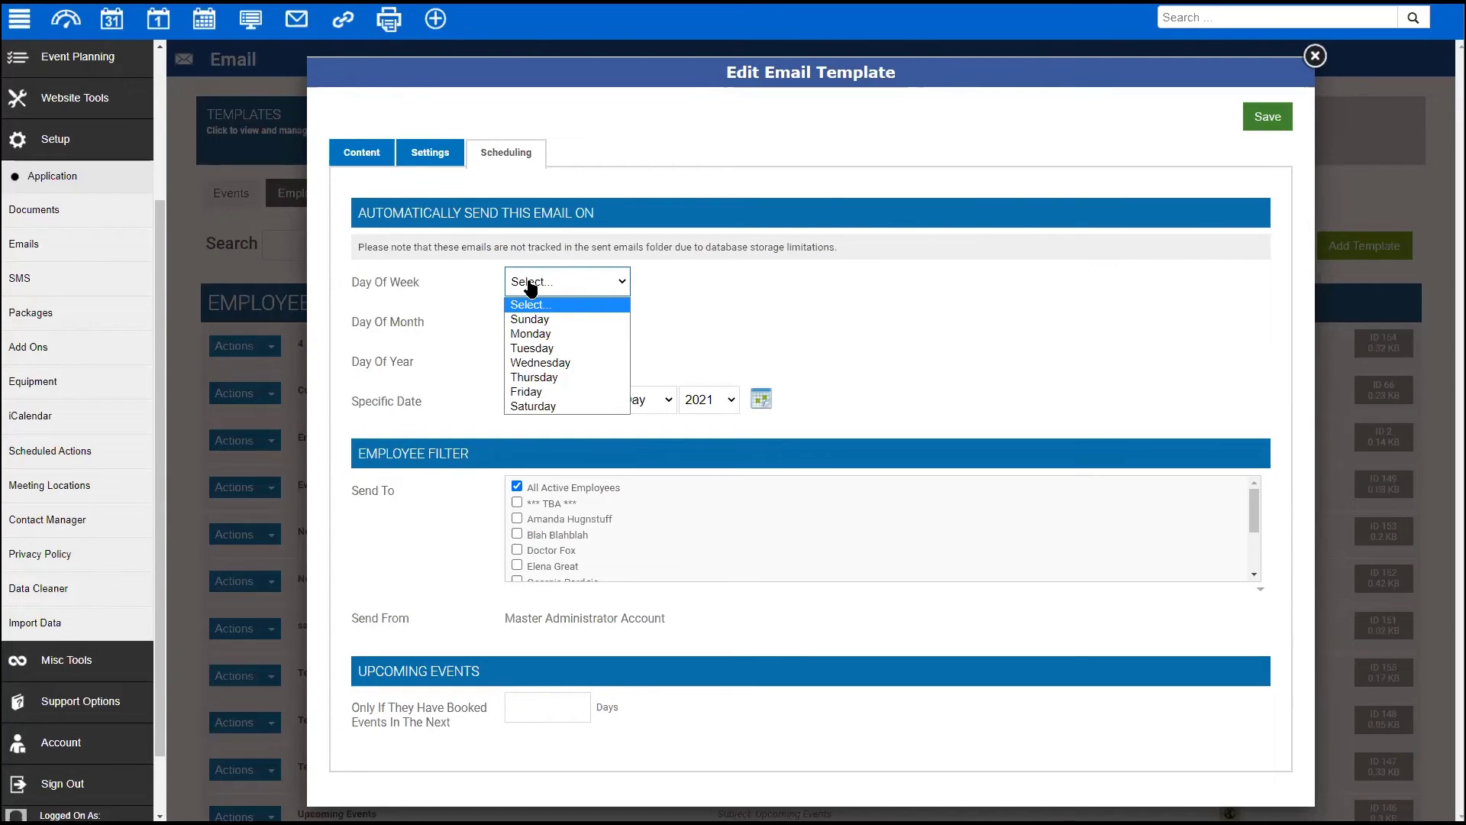
{"action": "left_click", "coordinate": [767, 281]}
{"action": "left_click", "coordinate": [576, 322]}
{"action": "left_click", "coordinate": [567, 360]}
{"action": "left_click", "coordinate": [759, 332]}
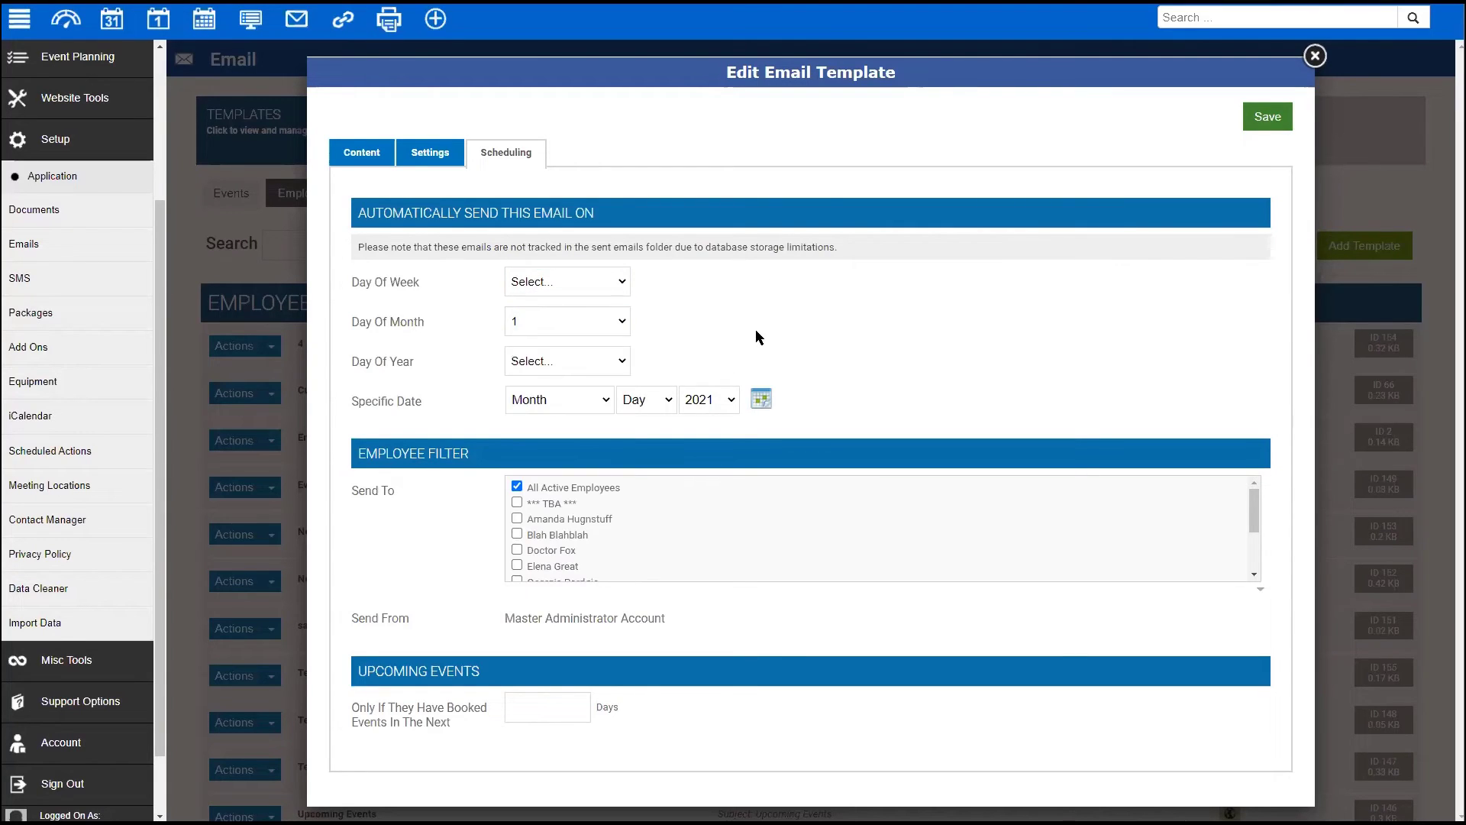
{"action": "left_click", "coordinate": [599, 323]}
{"action": "left_click", "coordinate": [576, 373]}
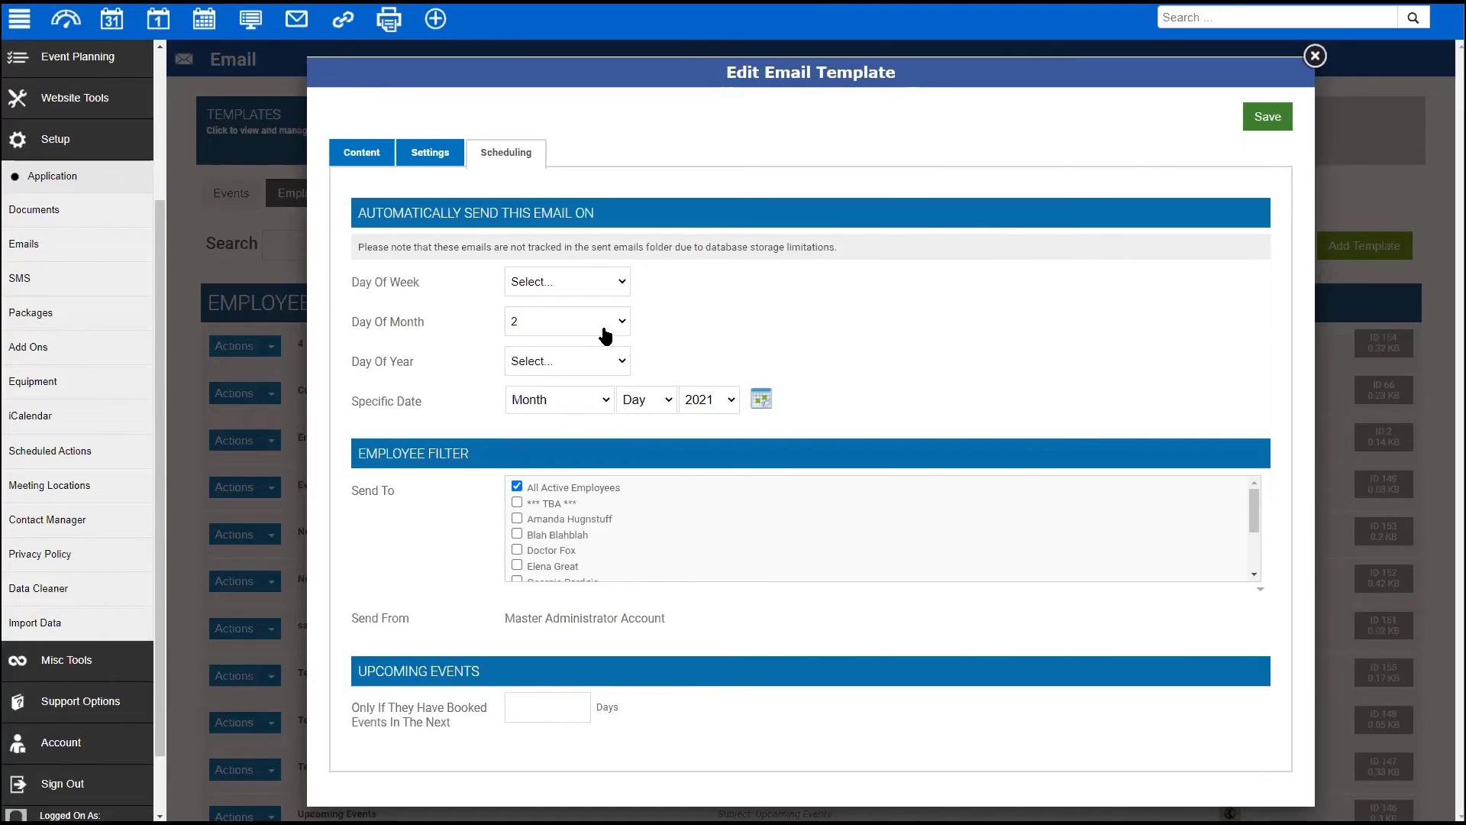
{"action": "left_click", "coordinate": [602, 321]}
{"action": "left_click", "coordinate": [579, 386]}
{"action": "left_click", "coordinate": [842, 342]}
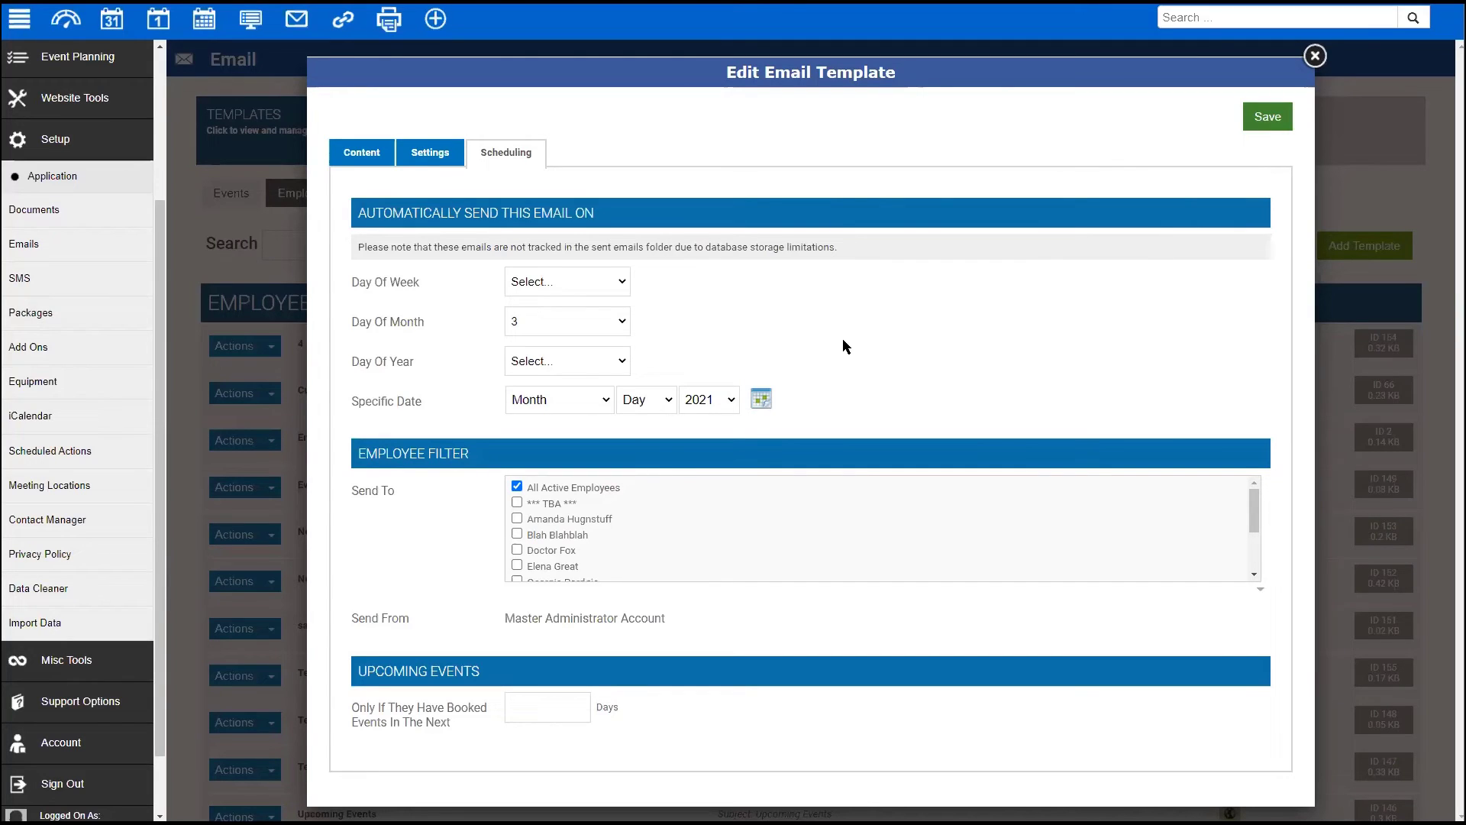
{"action": "left_click", "coordinate": [1314, 56]}
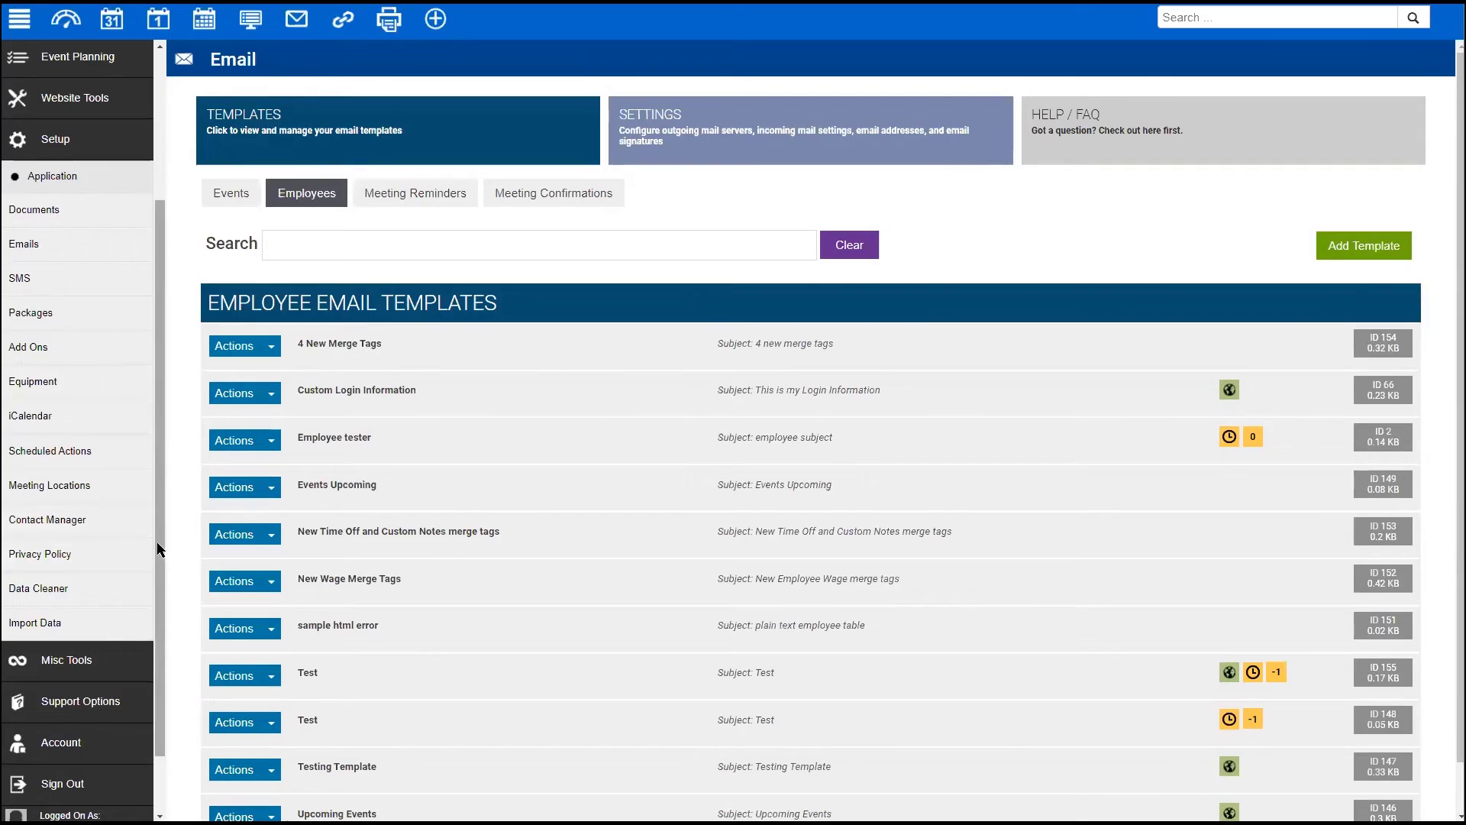
- Scroll through the Employee Email Templates list, from 4 New Merge Tags to Upcoming Events
{"action": "scroll", "coordinate": [162, 553], "scroll_direction": "down", "scroll_amount": 1}
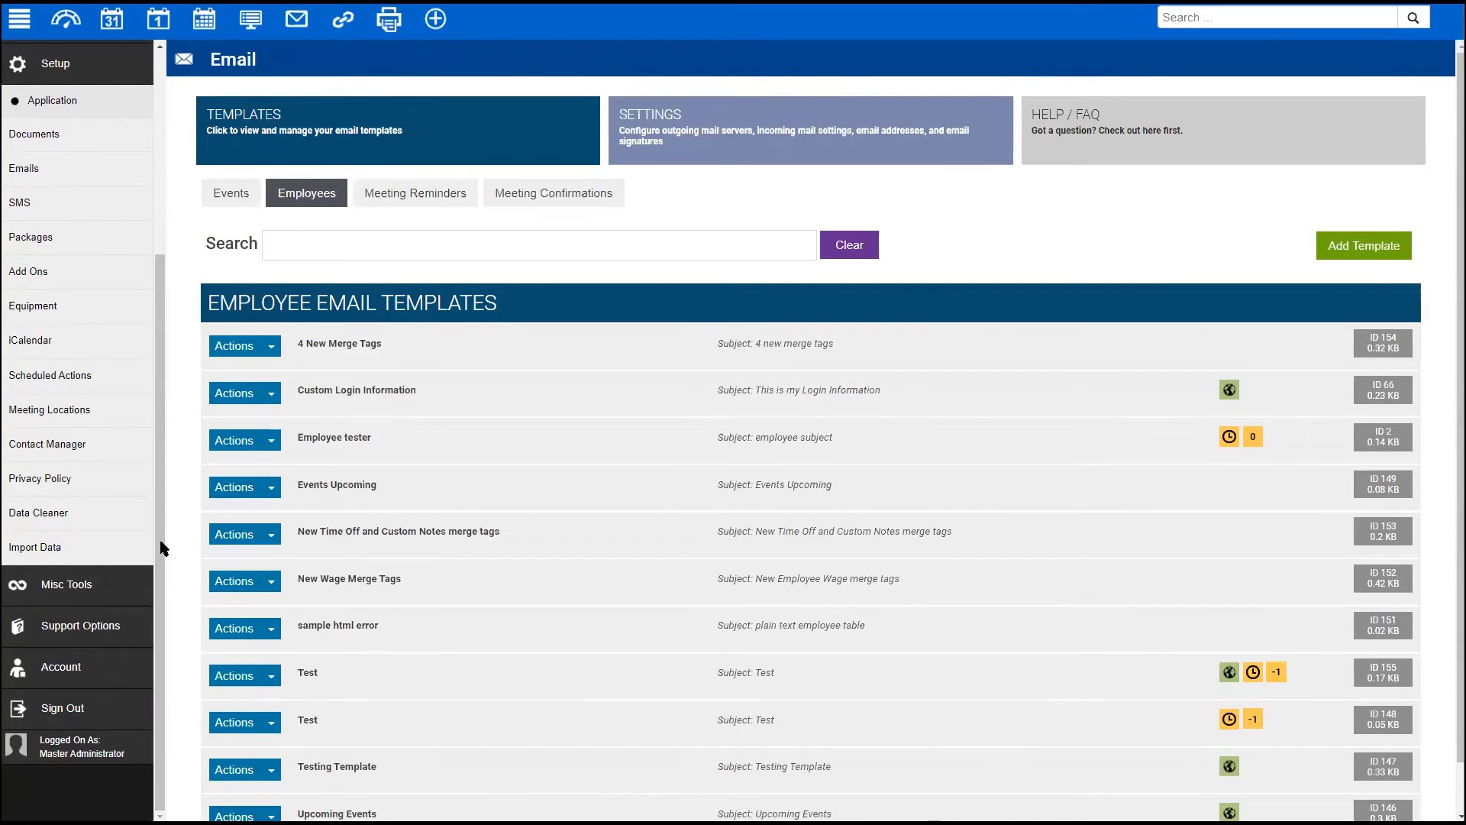
{"action": "scroll", "coordinate": [157, 510], "scroll_direction": "up", "scroll_amount": 2}
{"action": "scroll", "coordinate": [160, 450], "scroll_direction": "up", "scroll_amount": 1}
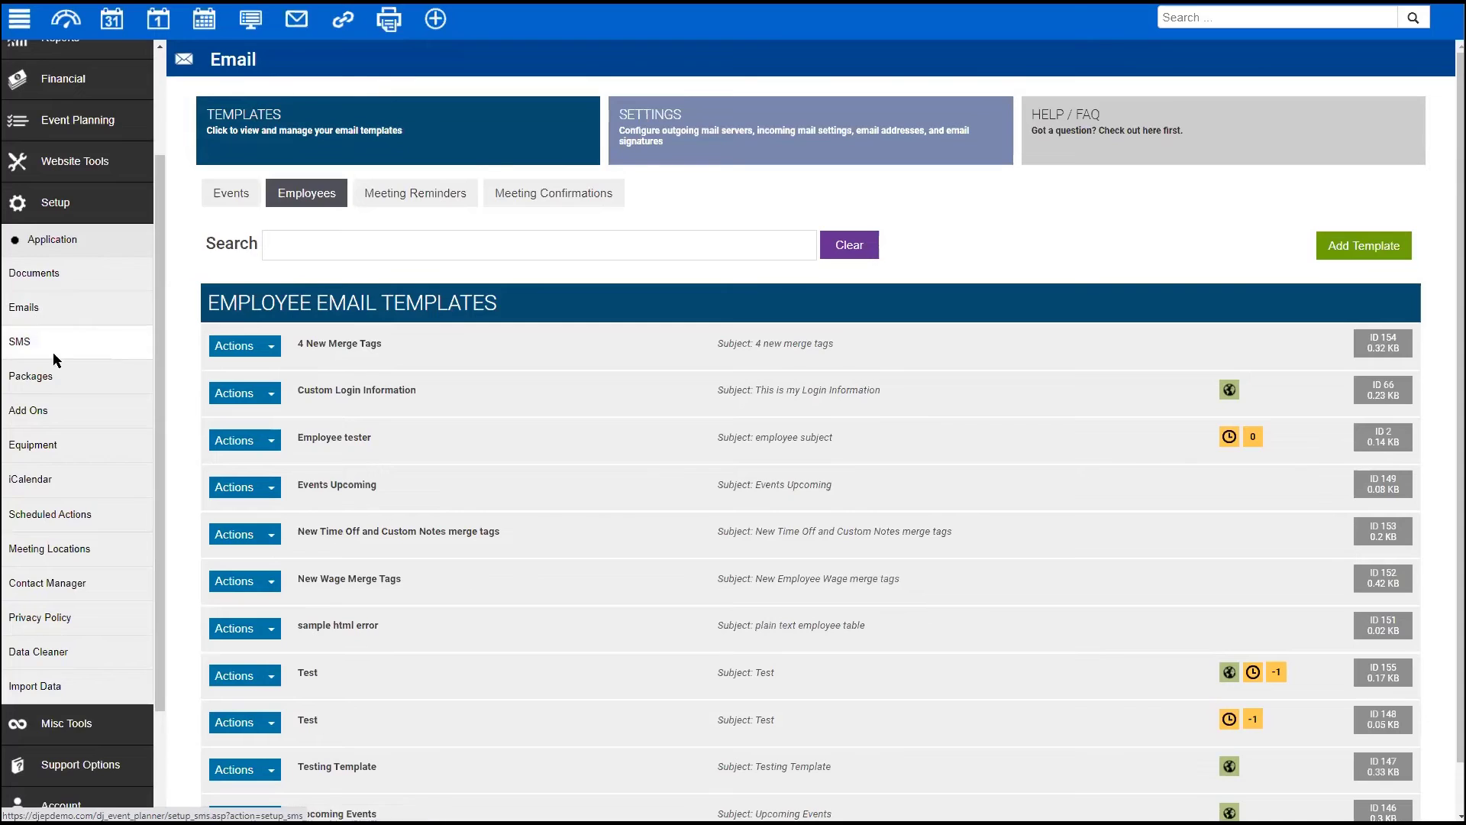
{"action": "scroll", "coordinate": [96, 283], "scroll_direction": "up", "scroll_amount": 2}
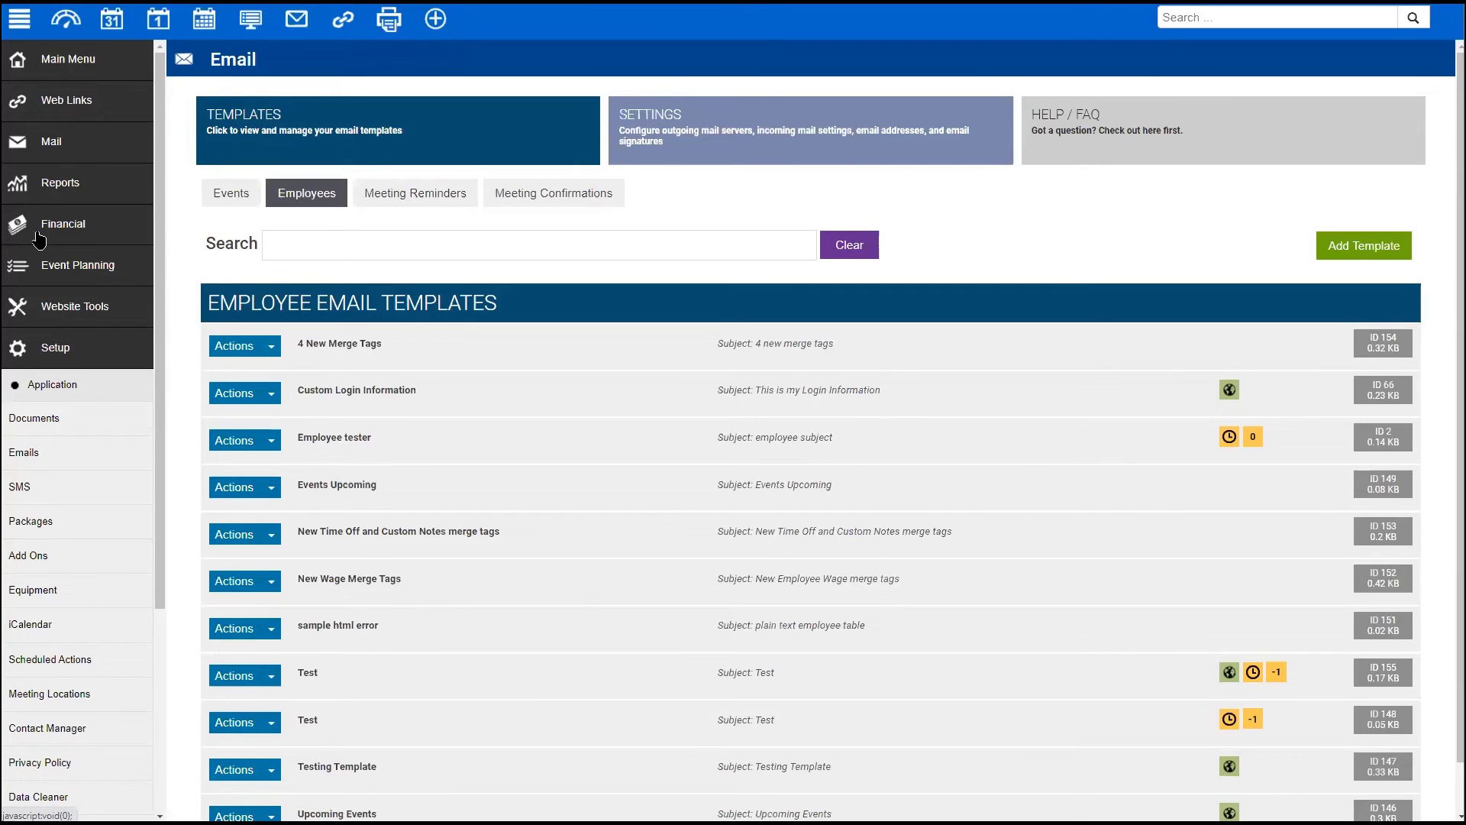
{"action": "scroll", "coordinate": [136, 475], "scroll_direction": "down", "scroll_amount": 4}
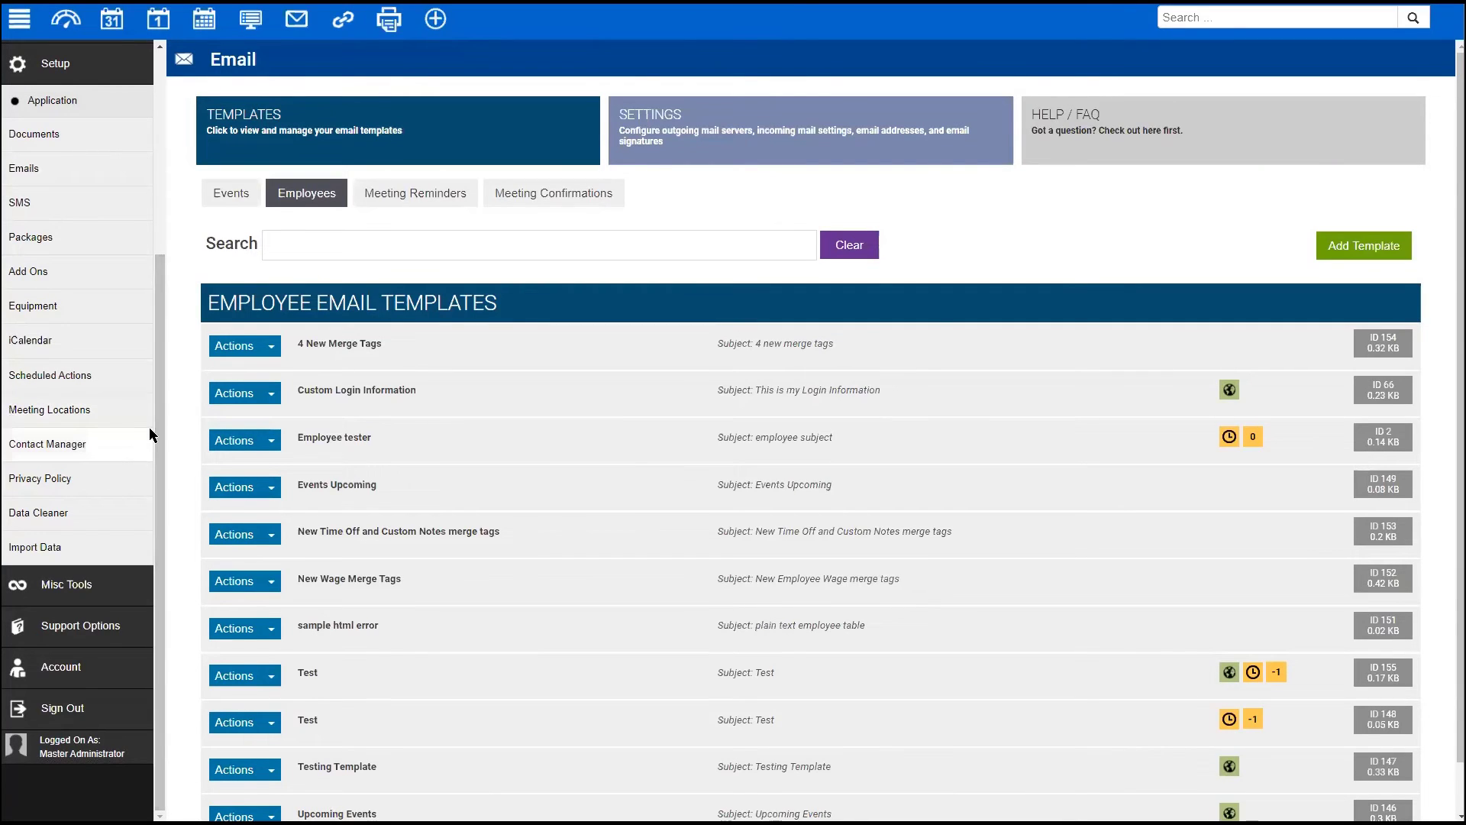
- Pass through Support Center and Website Tools, then open Setup > Employee Settings > Features
{"action": "left_click", "coordinate": [71, 627]}
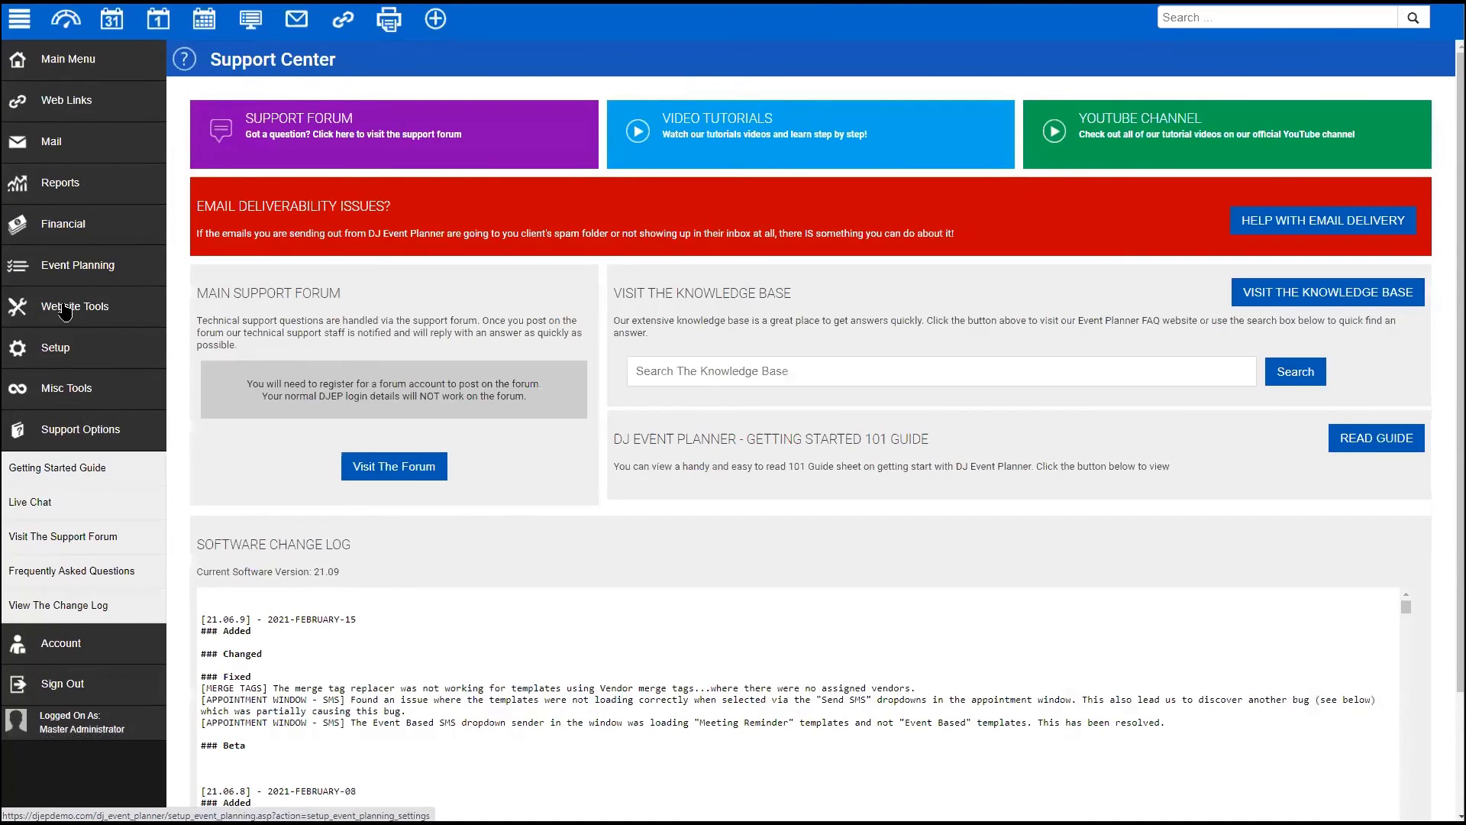
{"action": "left_click", "coordinate": [65, 307]}
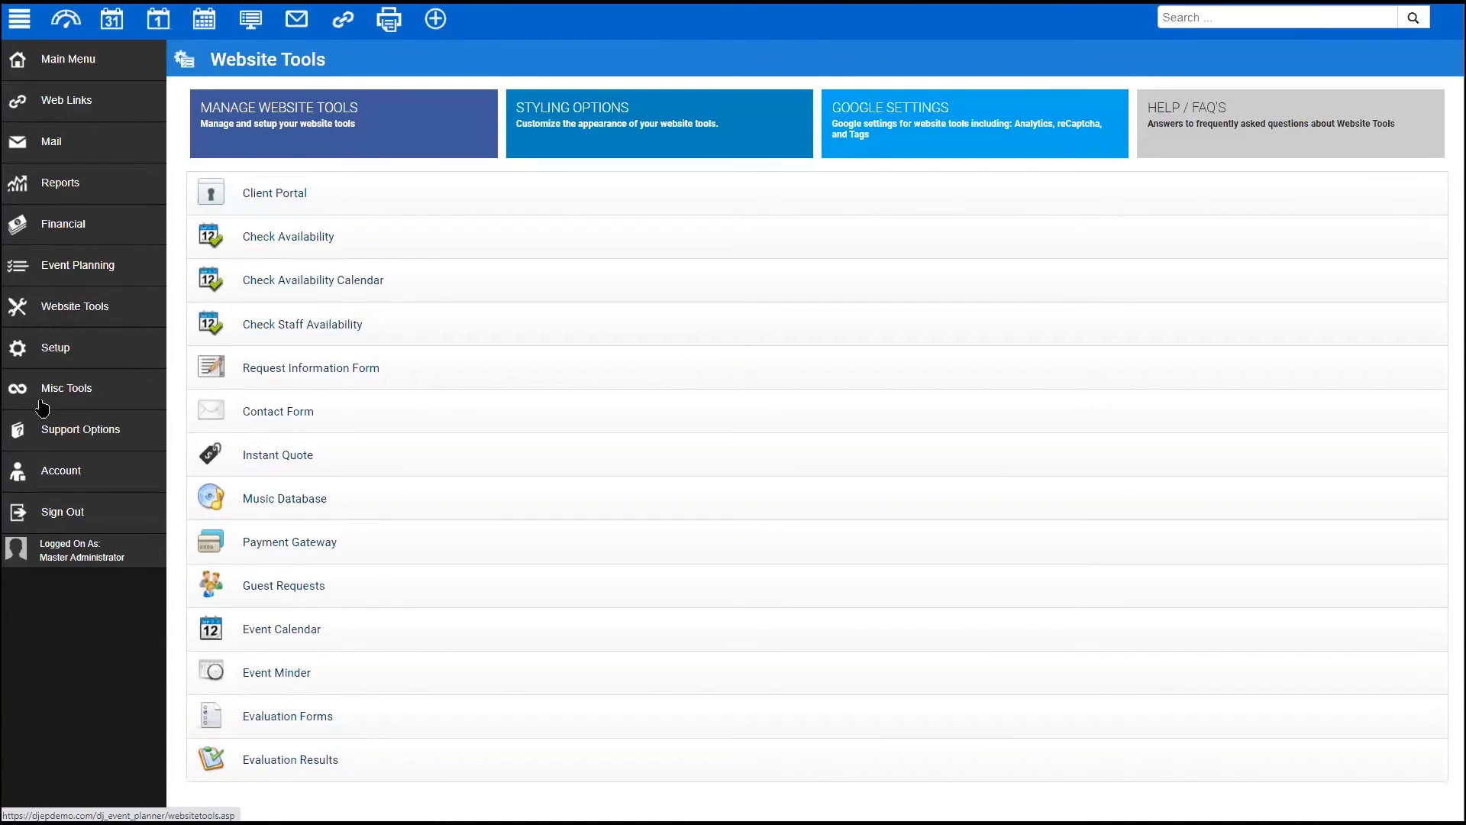
{"action": "left_click", "coordinate": [52, 363]}
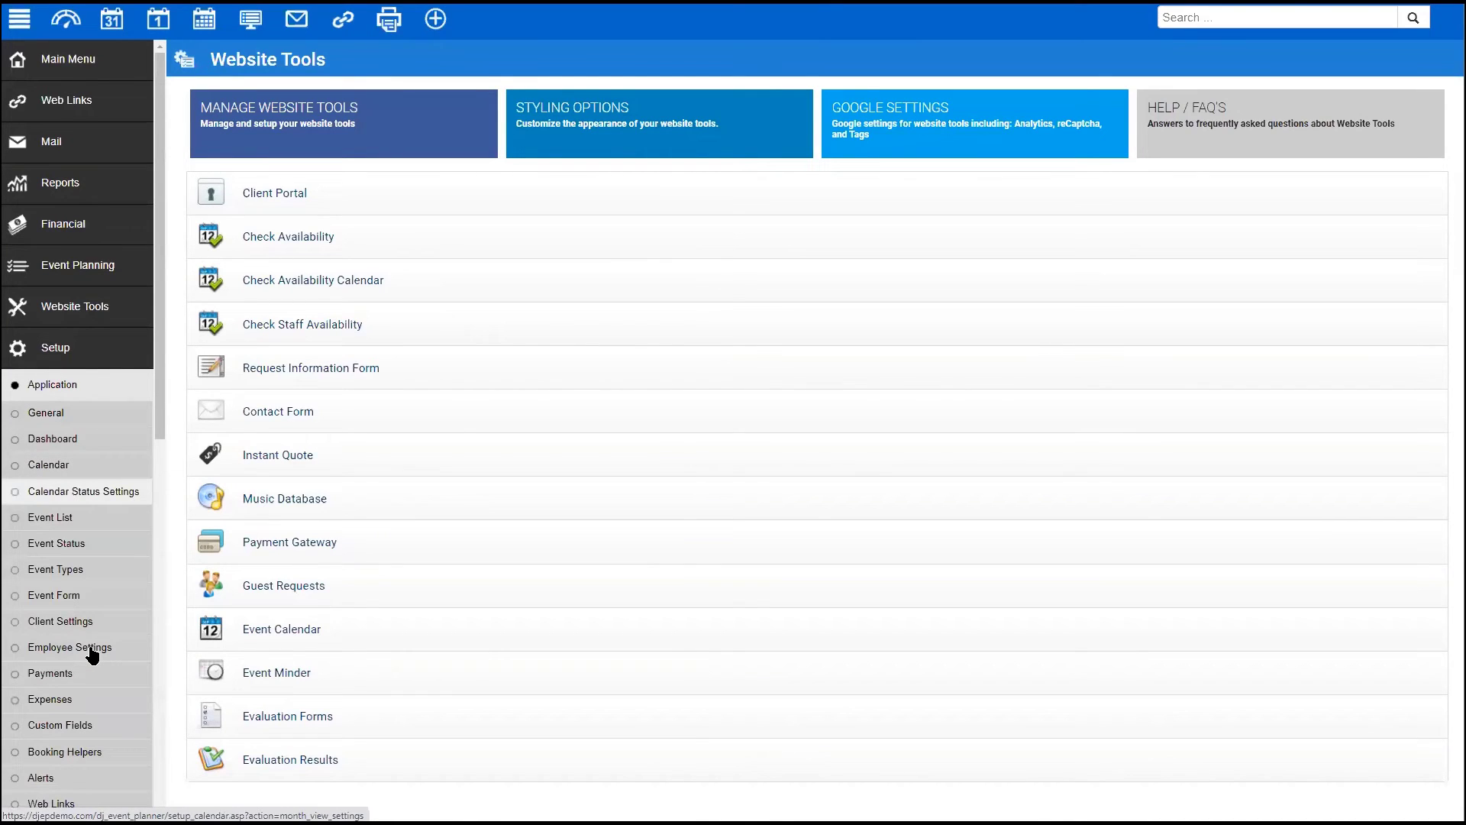
{"action": "left_click", "coordinate": [92, 650]}
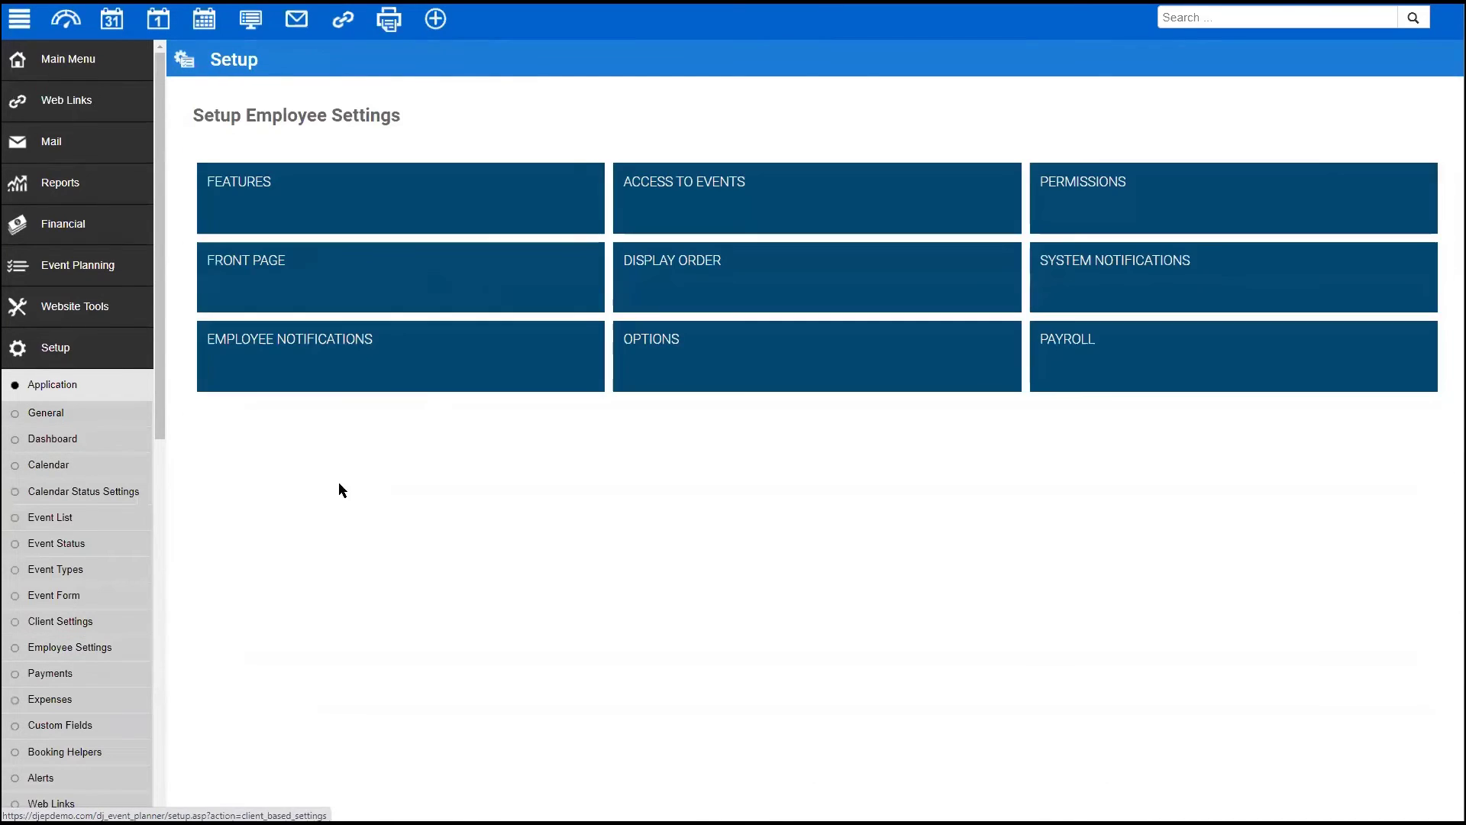
{"action": "left_click", "coordinate": [344, 203]}
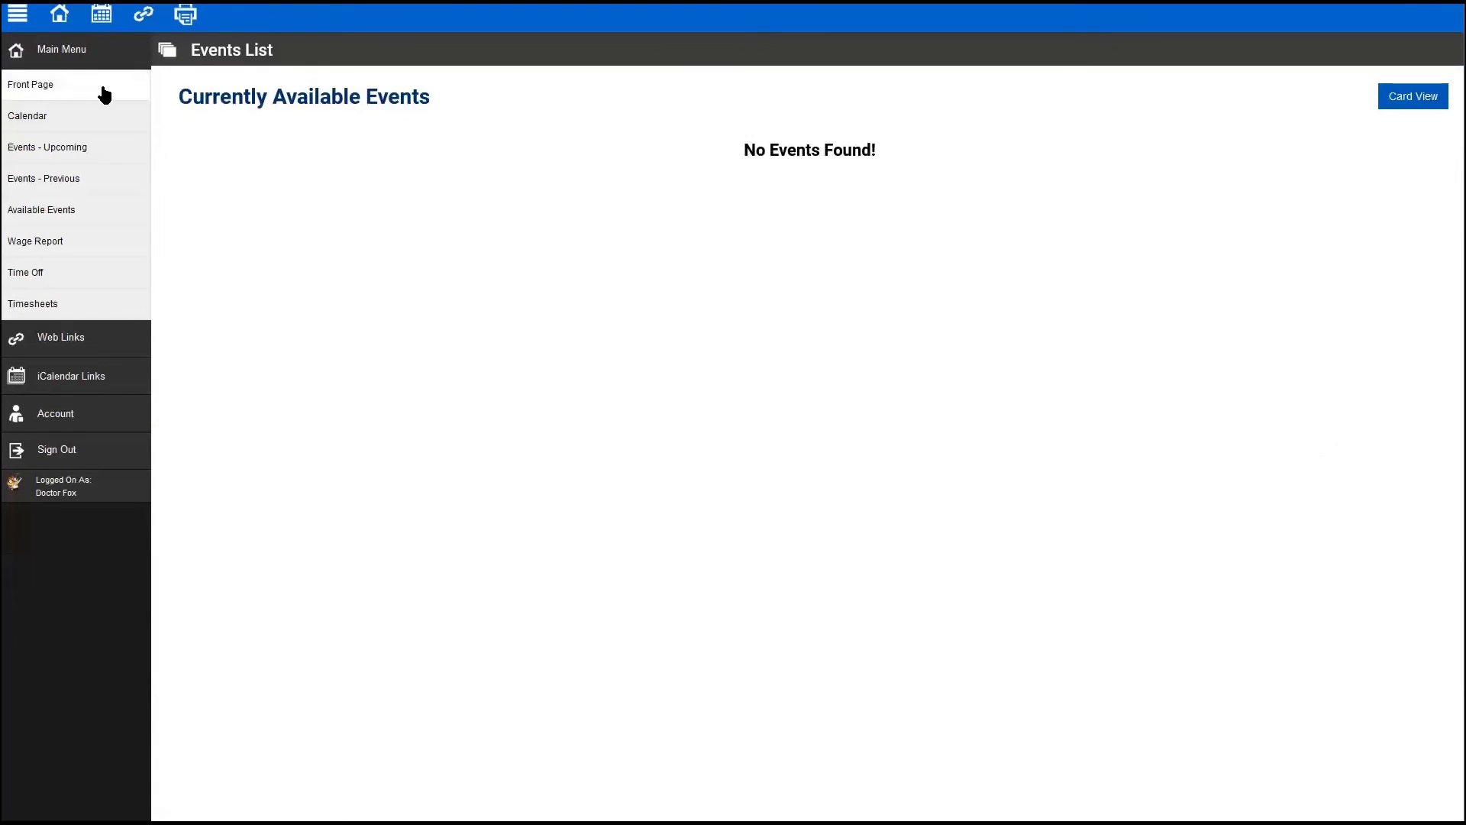
- View the 5/15/2021 wedding from Upcoming Events and check its Details and Services tabs
{"action": "left_click", "coordinate": [49, 153]}
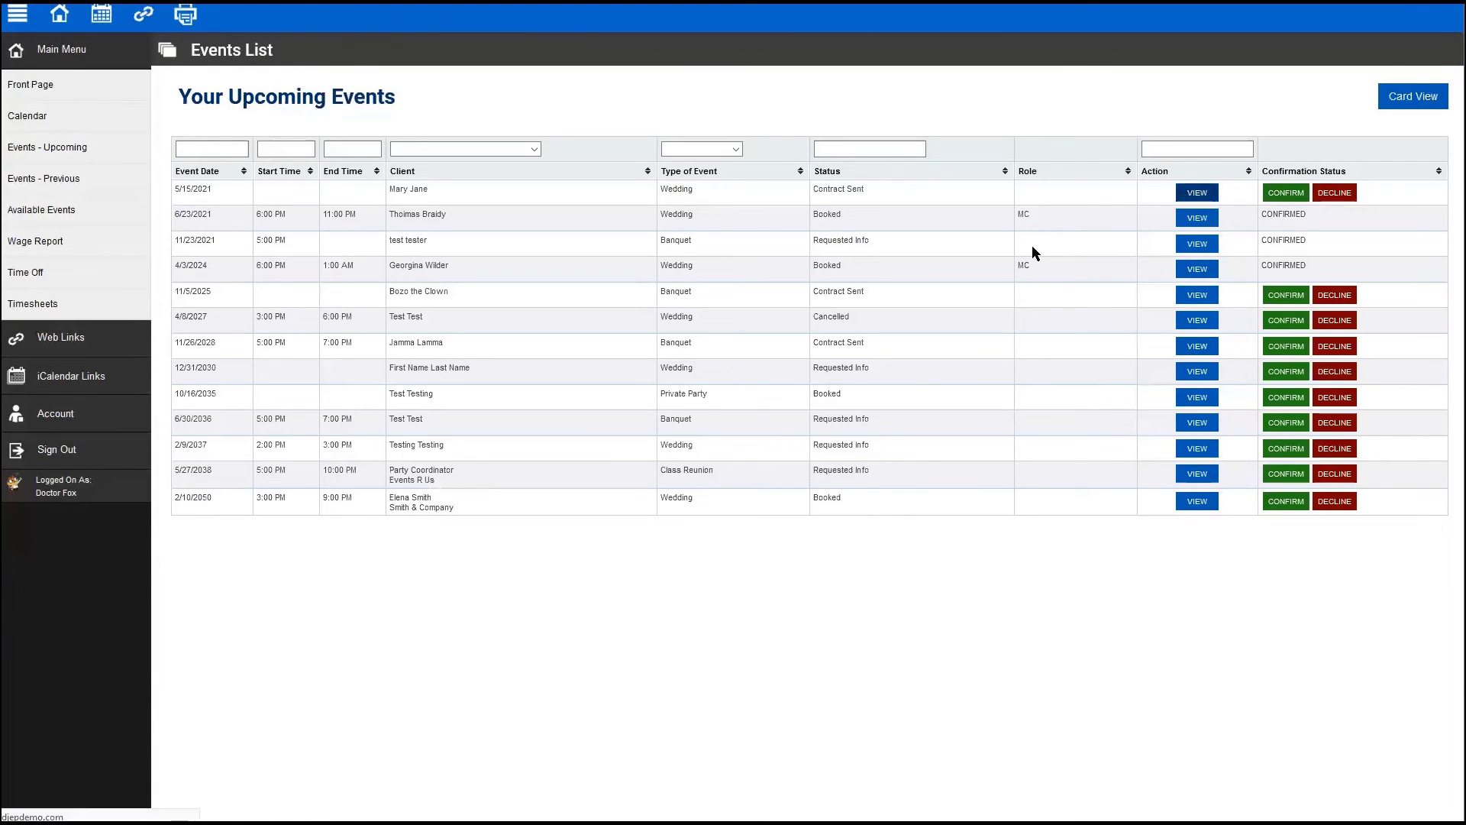
{"action": "left_click", "coordinate": [1193, 193]}
{"action": "left_click", "coordinate": [251, 298]}
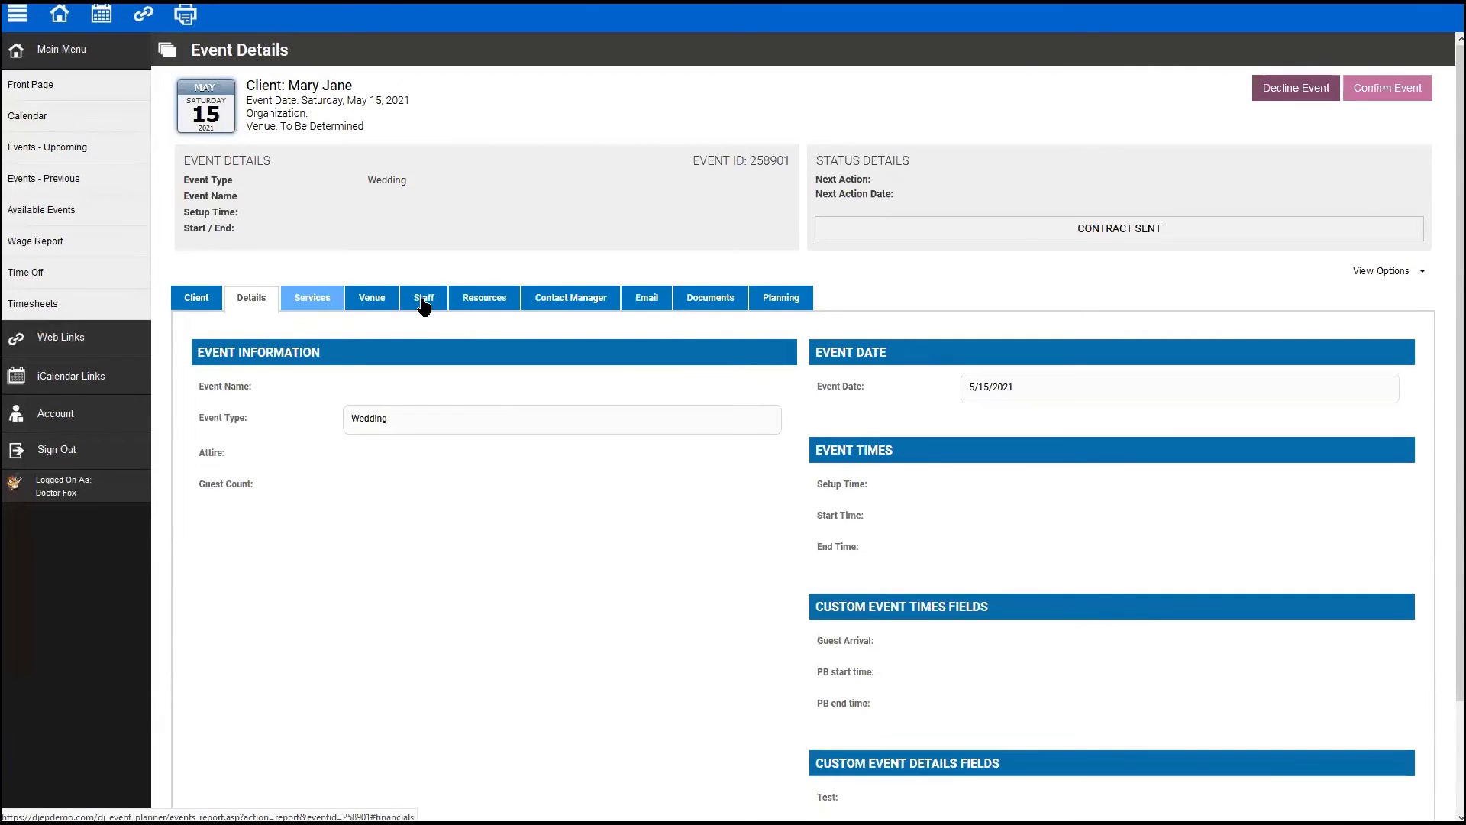
{"action": "left_click", "coordinate": [330, 294]}
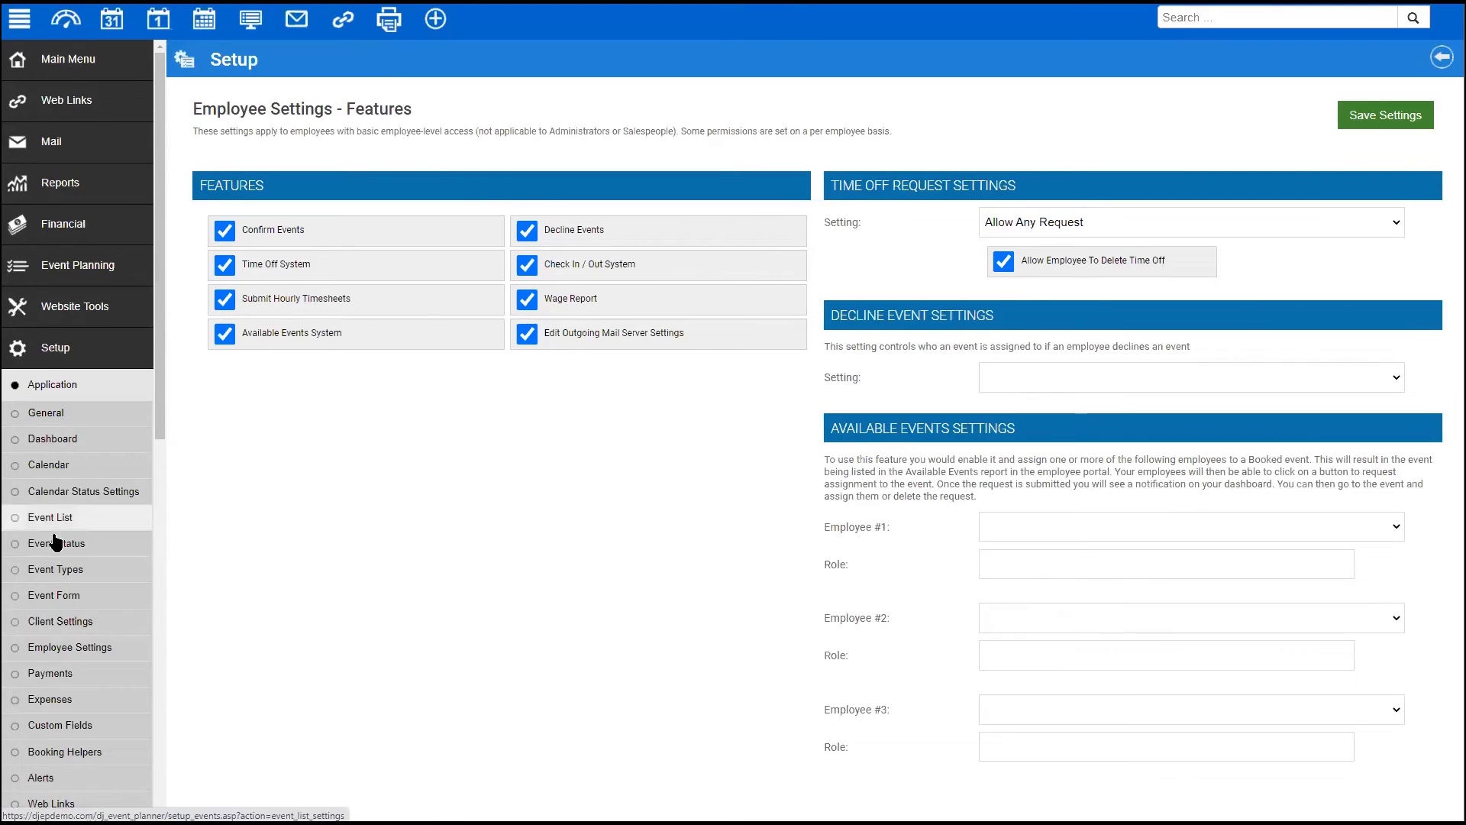
- Open the Multi Day Event No financials package from Packages and switch it to Edit
{"action": "scroll", "coordinate": [58, 615], "scroll_direction": "down", "scroll_amount": 5}
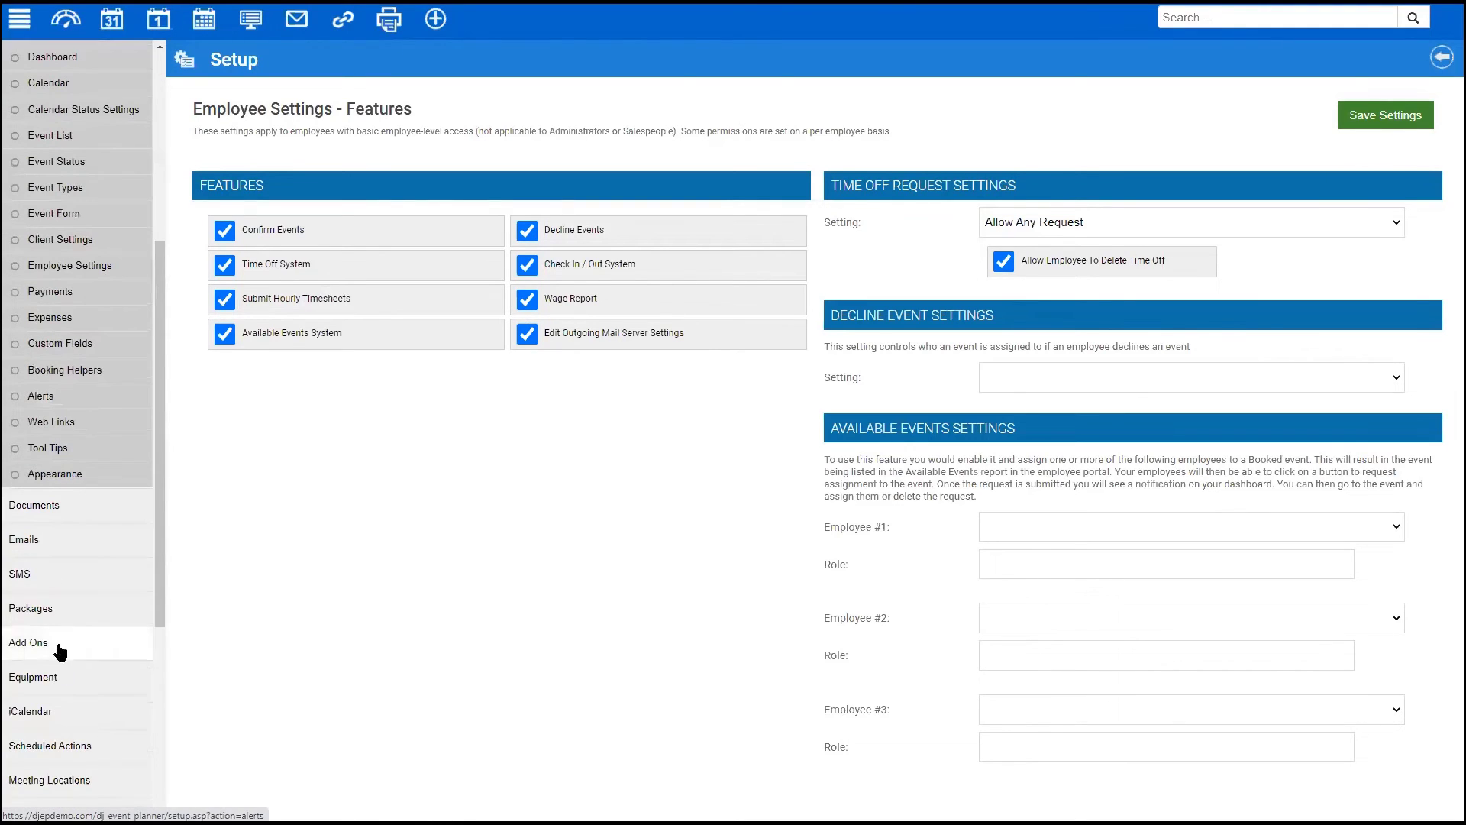
{"action": "left_click", "coordinate": [29, 609]}
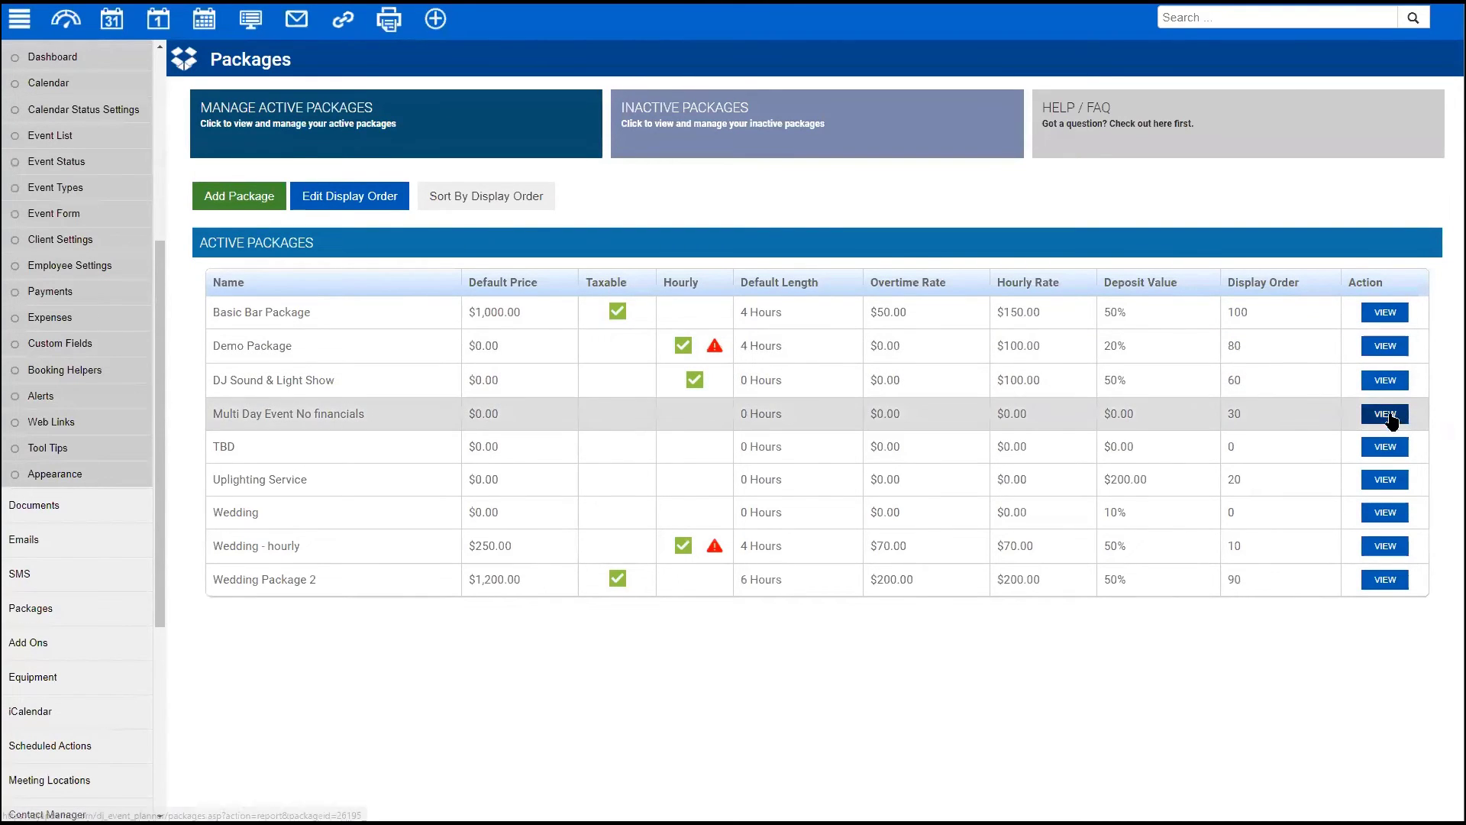
{"action": "left_click", "coordinate": [1388, 415]}
{"action": "left_click", "coordinate": [1260, 102]}
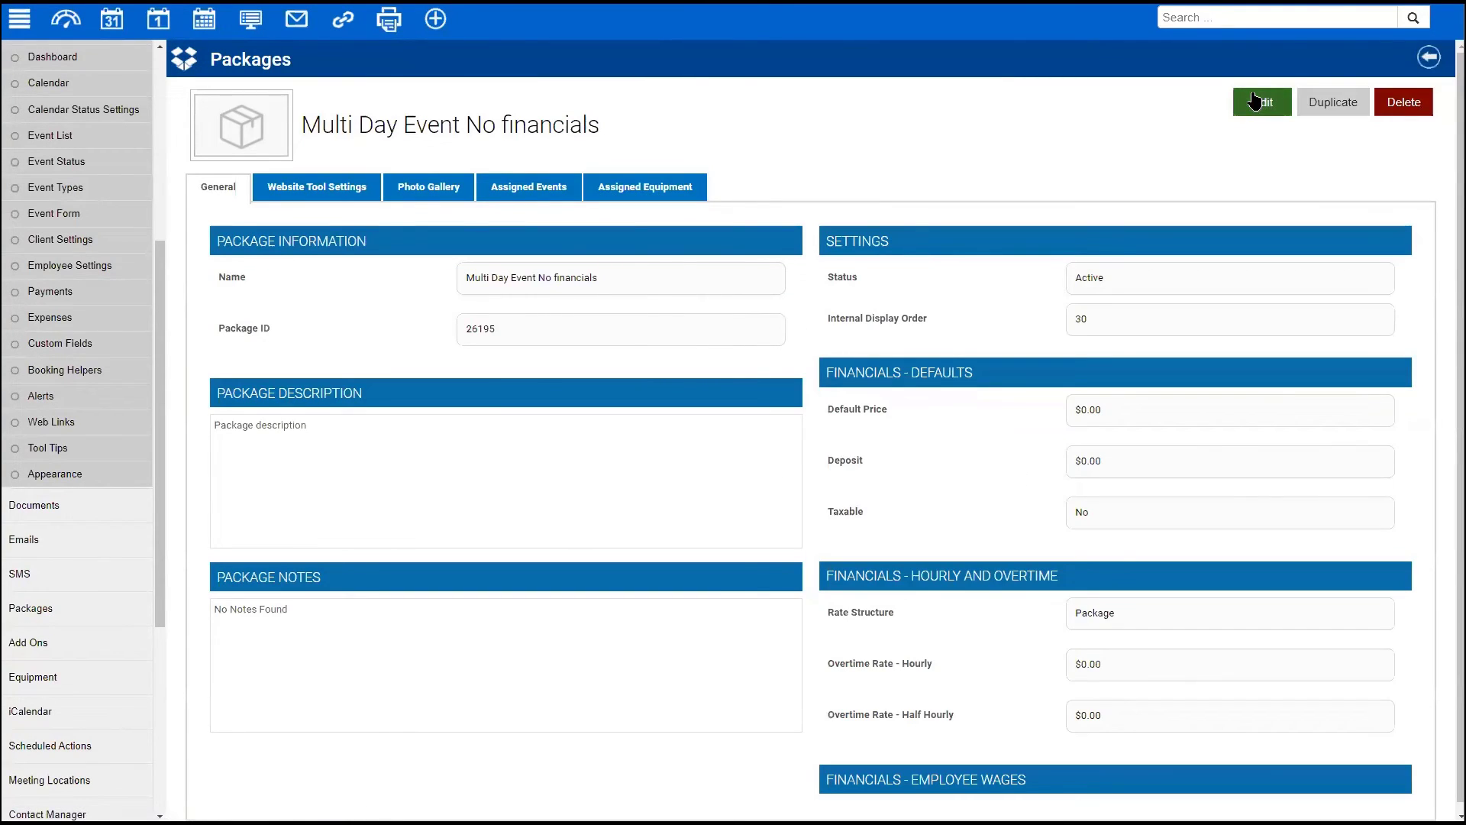
- Inspect the Employee Wages options, keeping the 0.00 wage for all employees unchanged
{"action": "scroll", "coordinate": [723, 380], "scroll_direction": "down", "scroll_amount": 3}
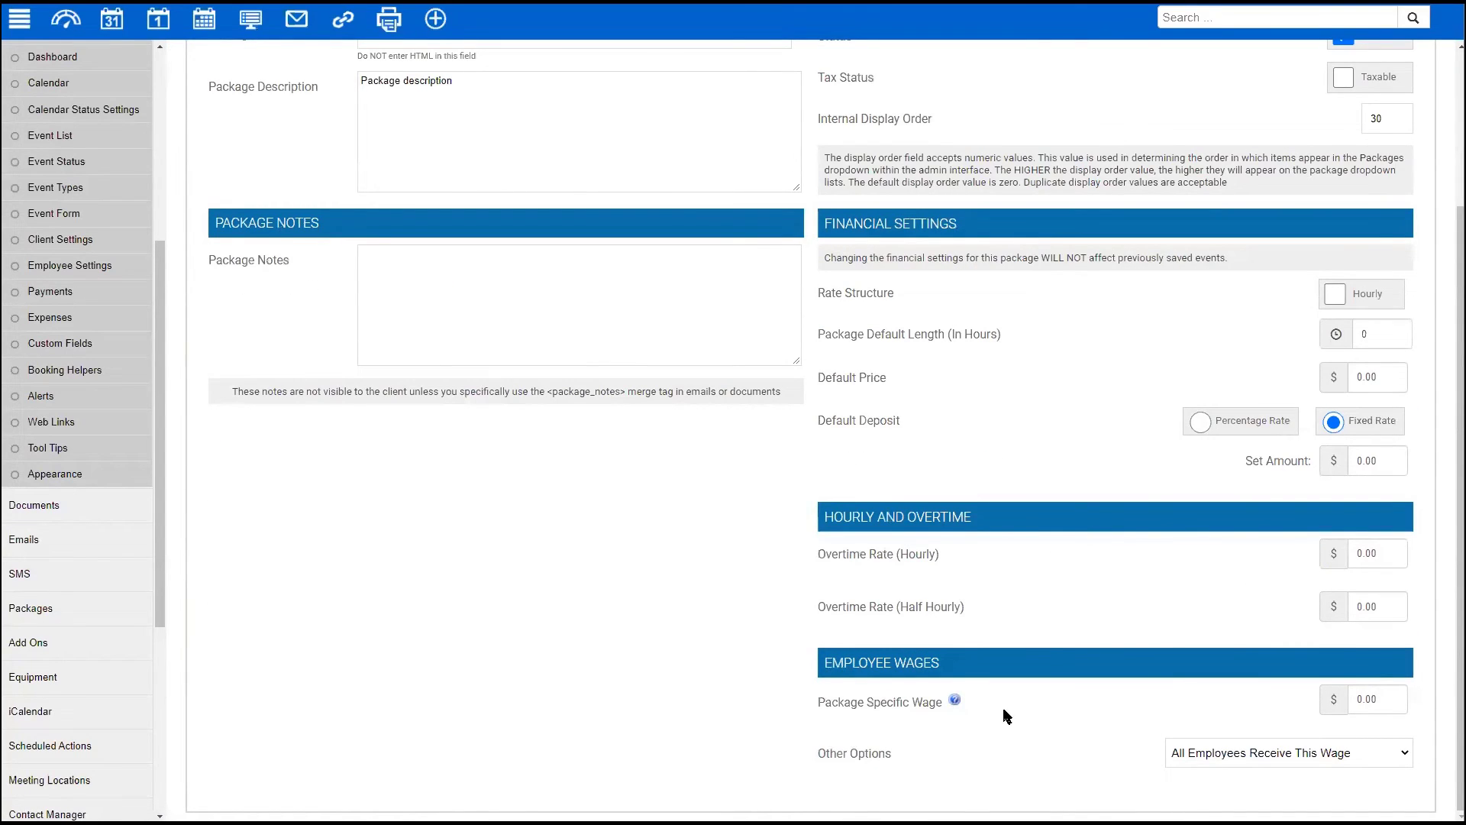
{"action": "left_click", "coordinate": [1308, 755]}
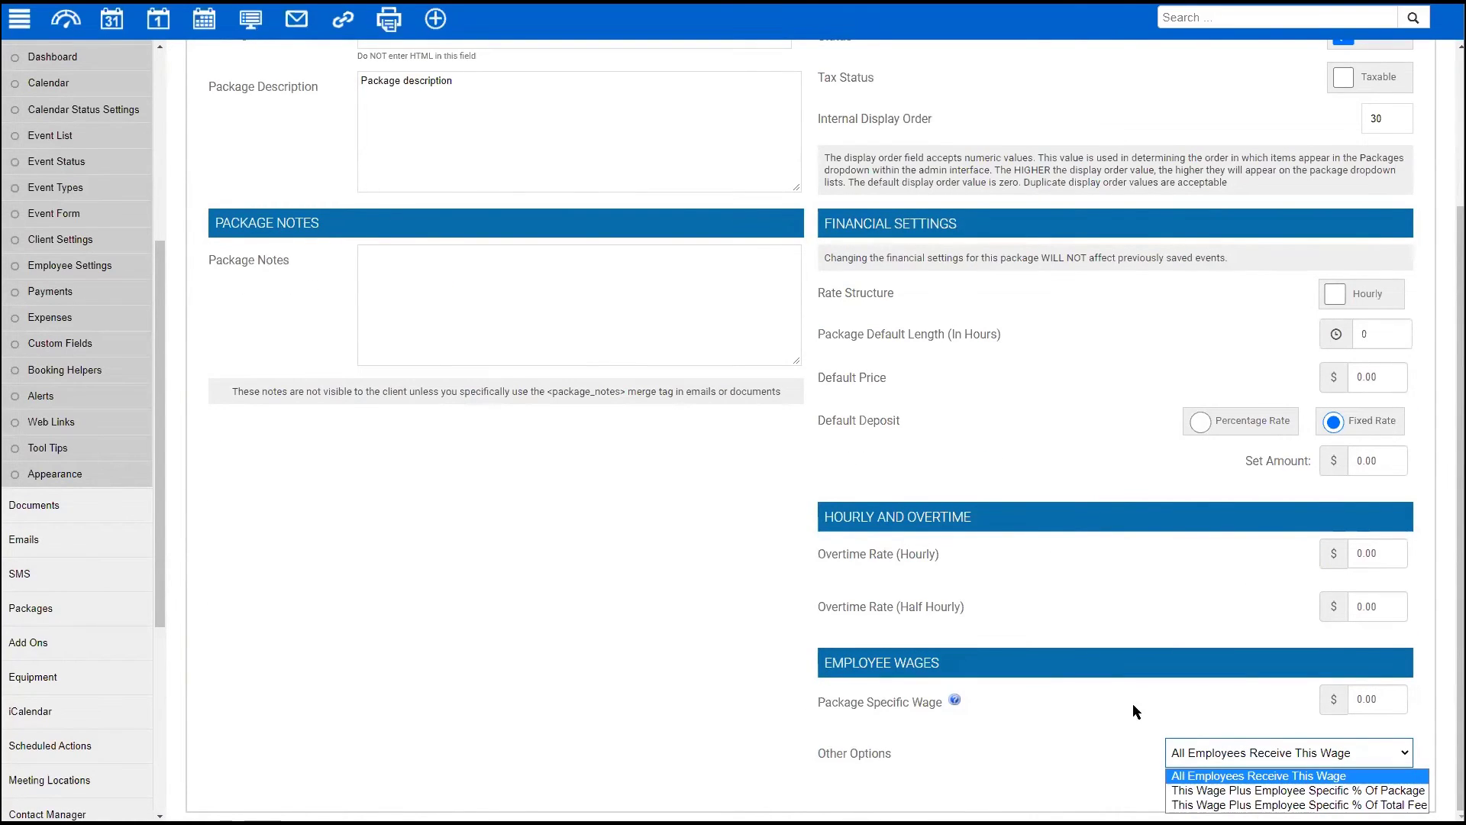
{"action": "left_click", "coordinate": [818, 695]}
{"action": "left_click_drag", "start_coordinate": [818, 696], "coordinate": [816, 693]}
{"action": "left_click", "coordinate": [818, 696]}
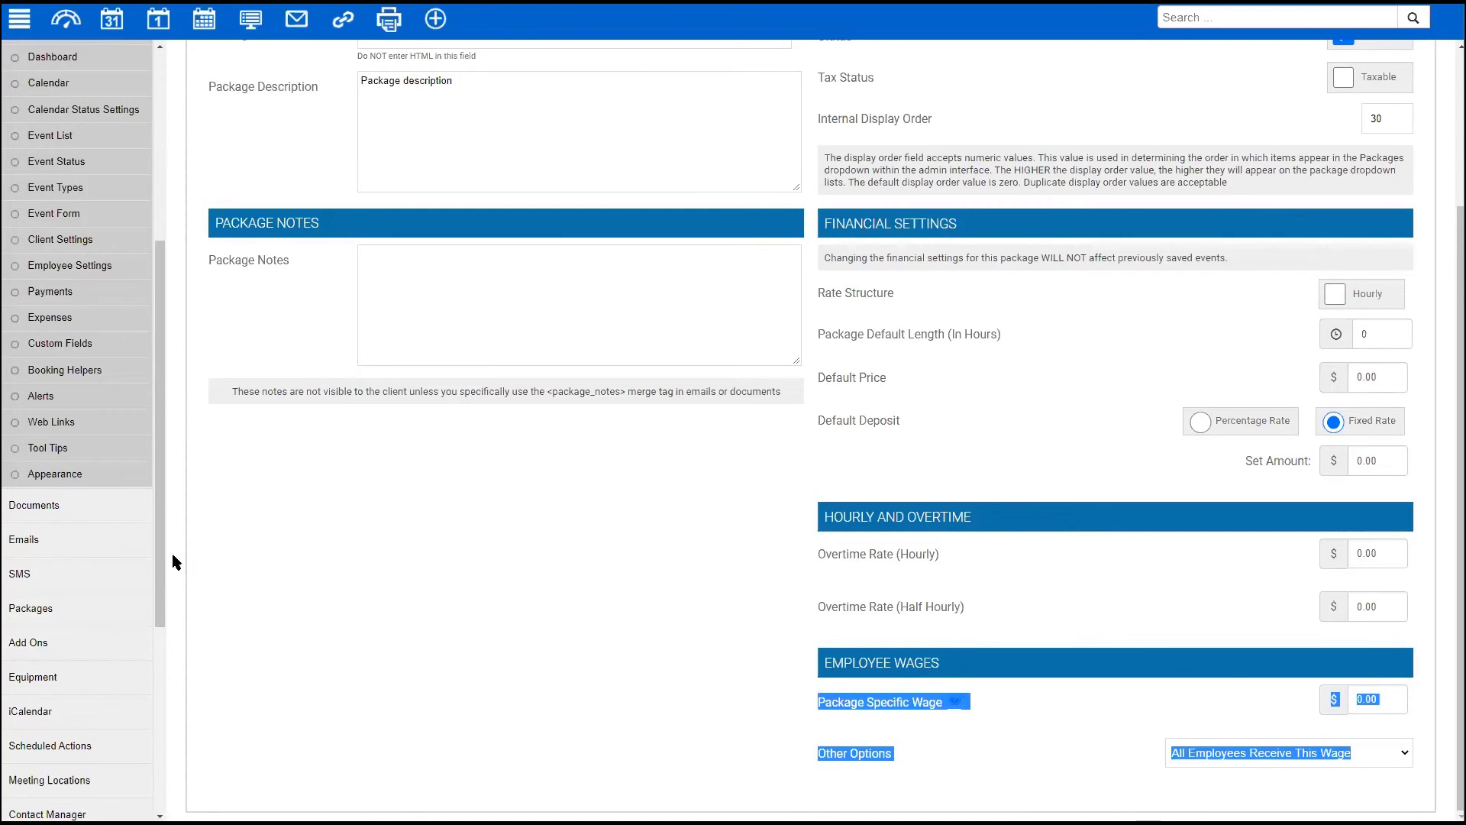
{"action": "left_click_drag", "start_coordinate": [157, 542], "coordinate": [157, 616]}
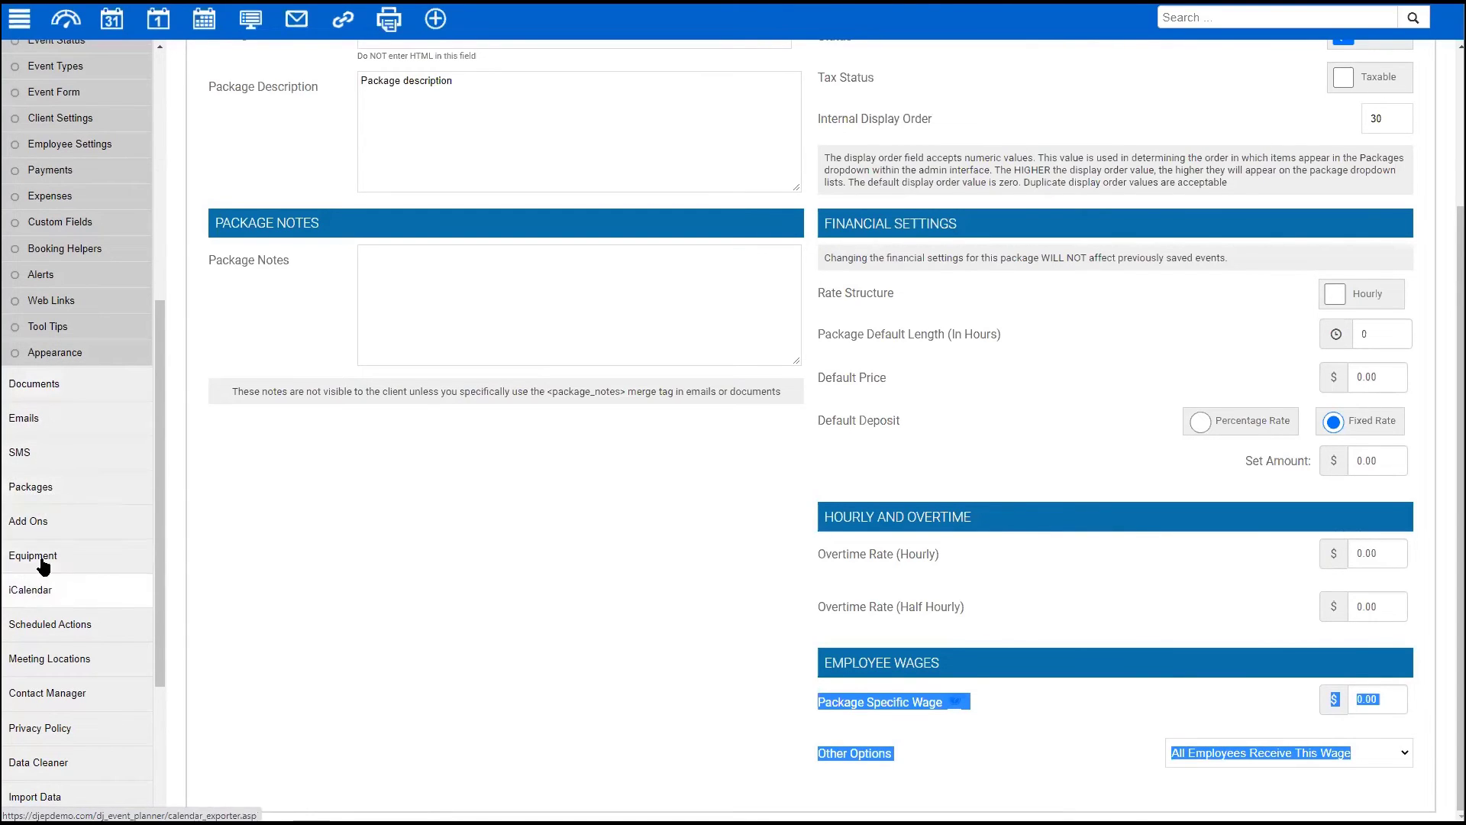
- Open Employee Settings, glance at Features, and return to the settings overview
{"action": "left_click", "coordinate": [87, 144]}
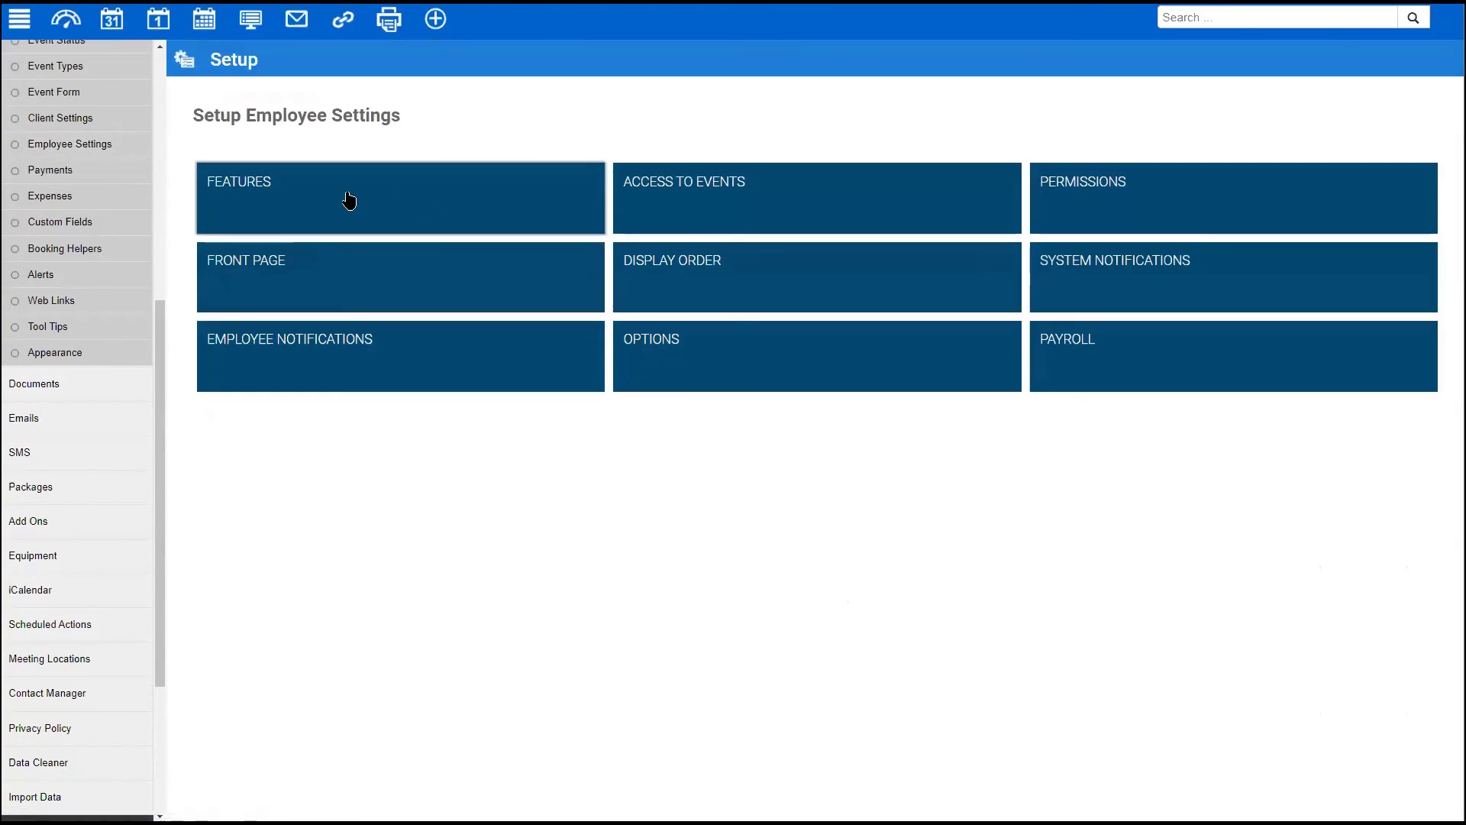
{"action": "left_click", "coordinate": [458, 196]}
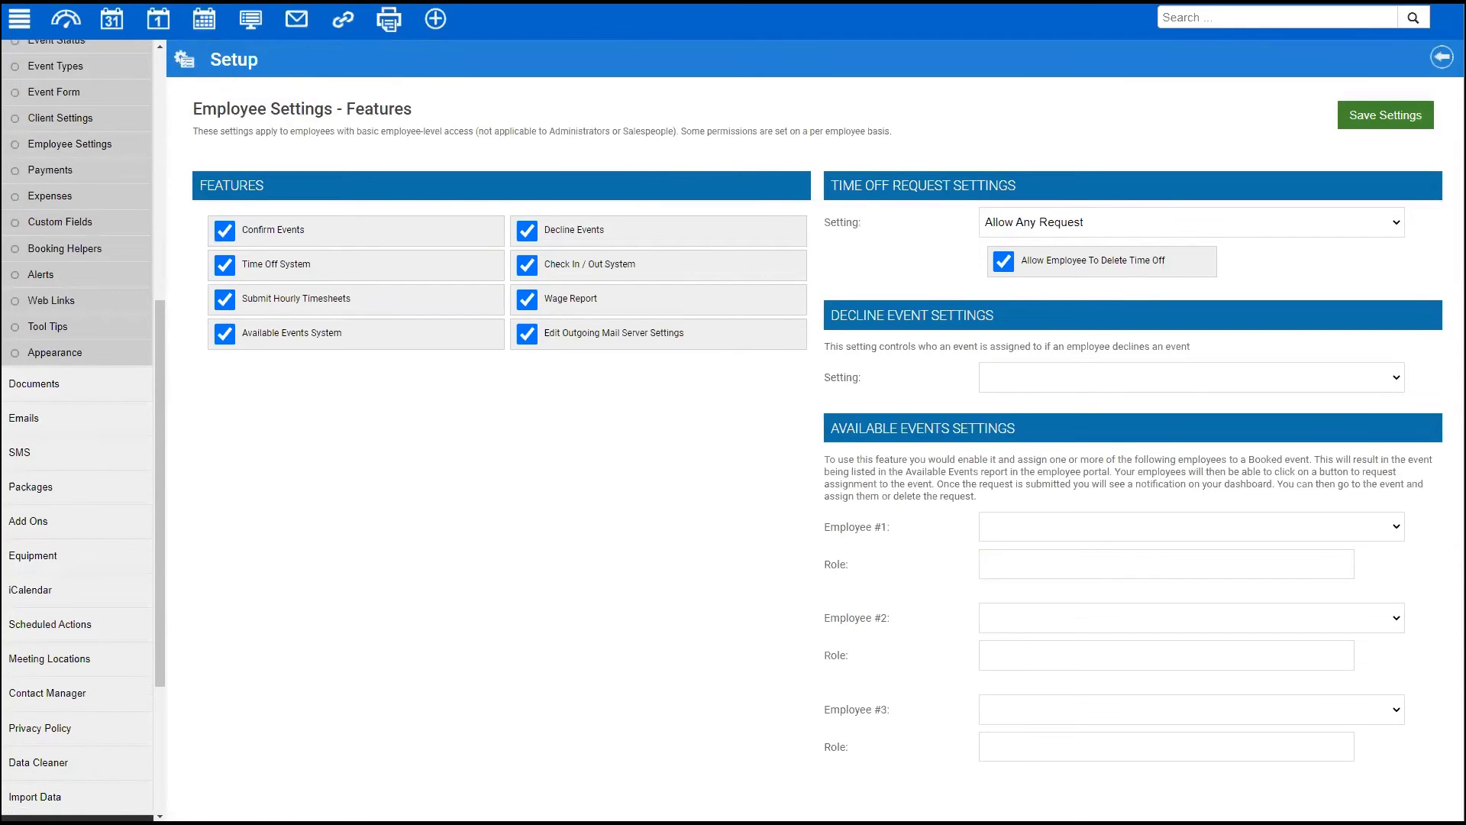
{"action": "key", "text": "alt+Left"}
- Review the Permissions Event Details checkboxes, including Their Wage
{"action": "left_click", "coordinate": [1070, 191]}
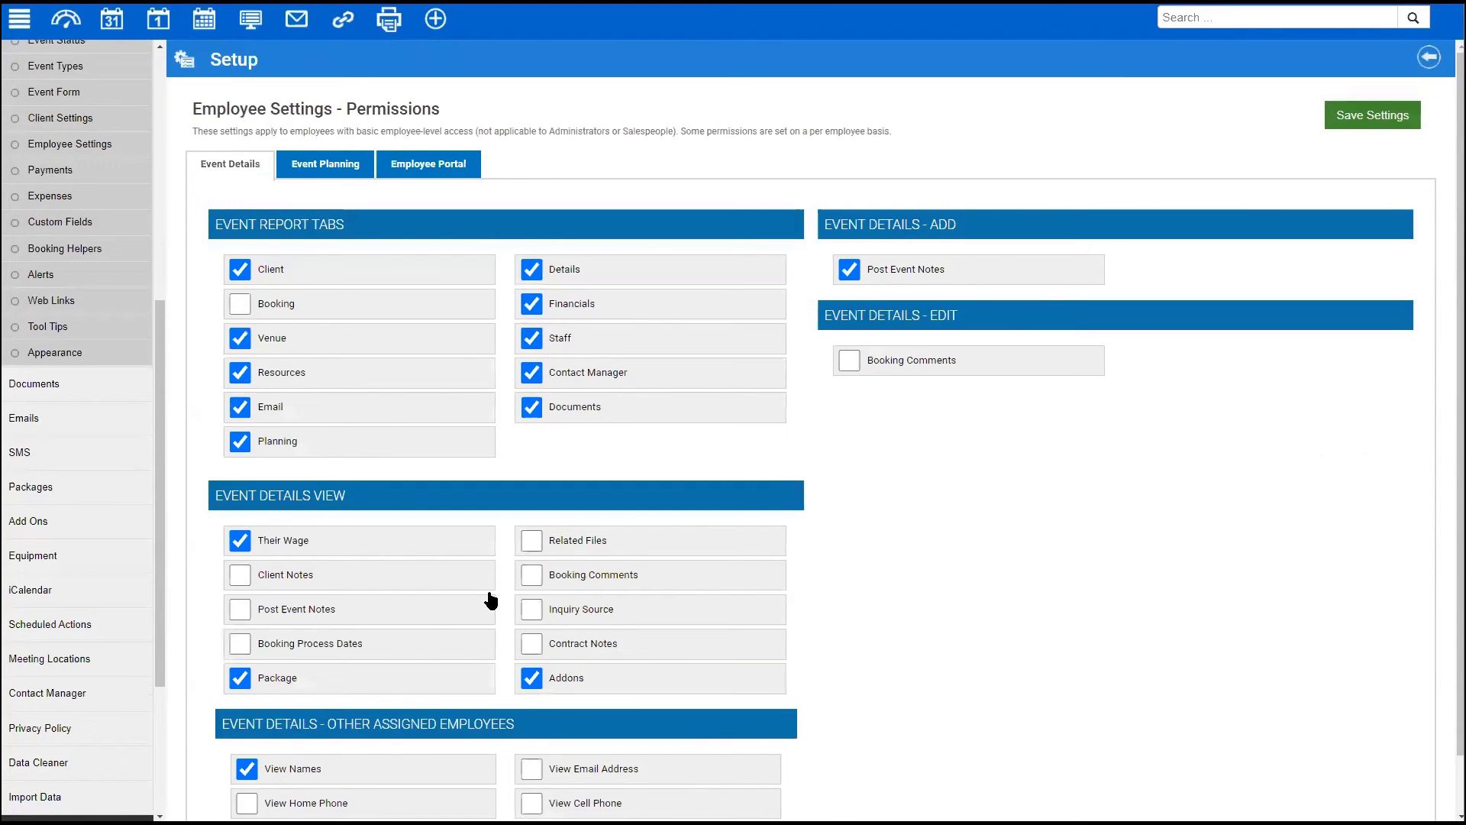
{"action": "scroll", "coordinate": [389, 566], "scroll_direction": "down", "scroll_amount": 1}
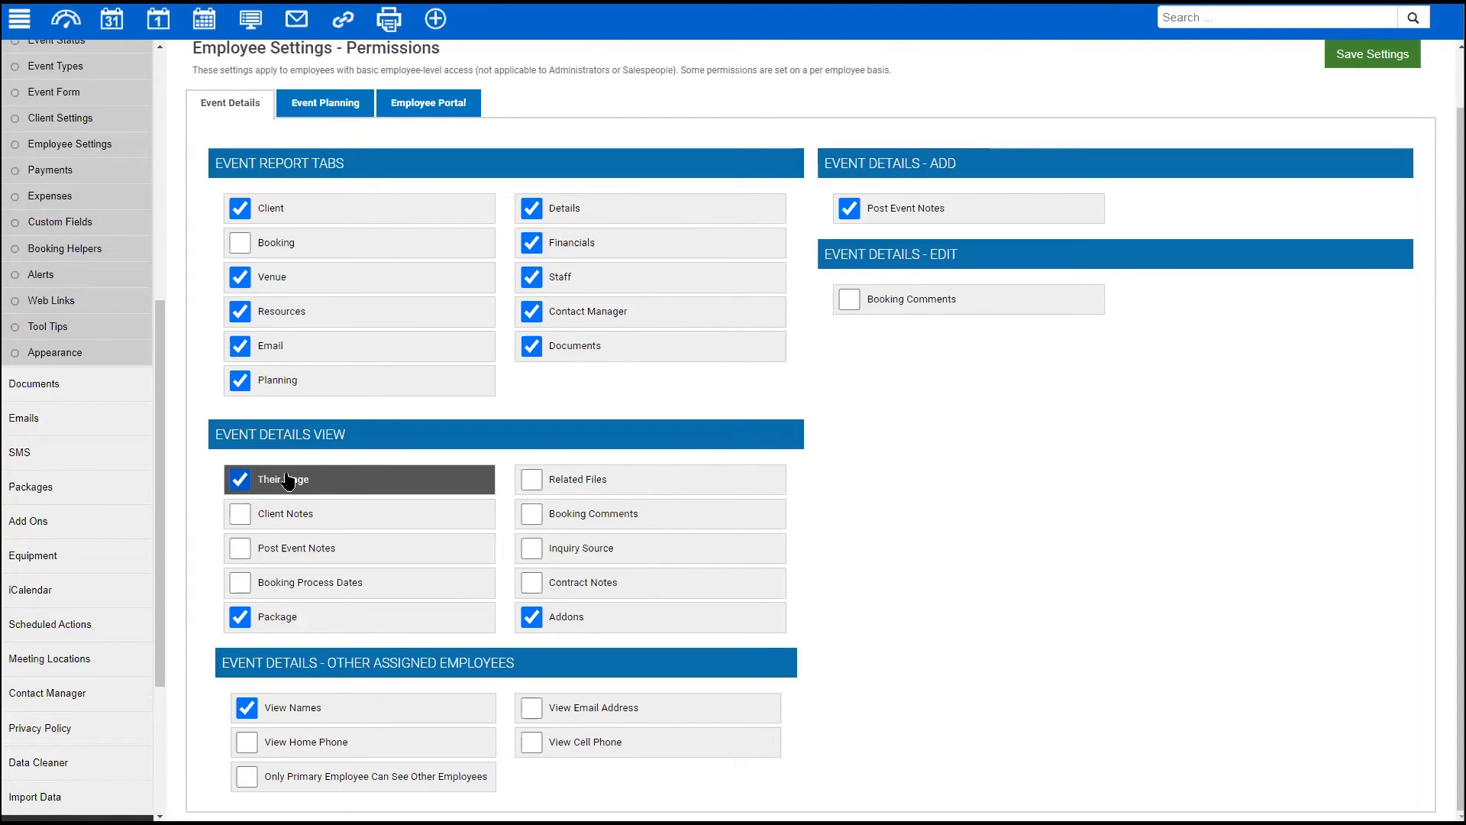
{"action": "left_click_drag", "start_coordinate": [368, 483], "coordinate": [252, 479]}
{"action": "left_click", "coordinate": [204, 465]}
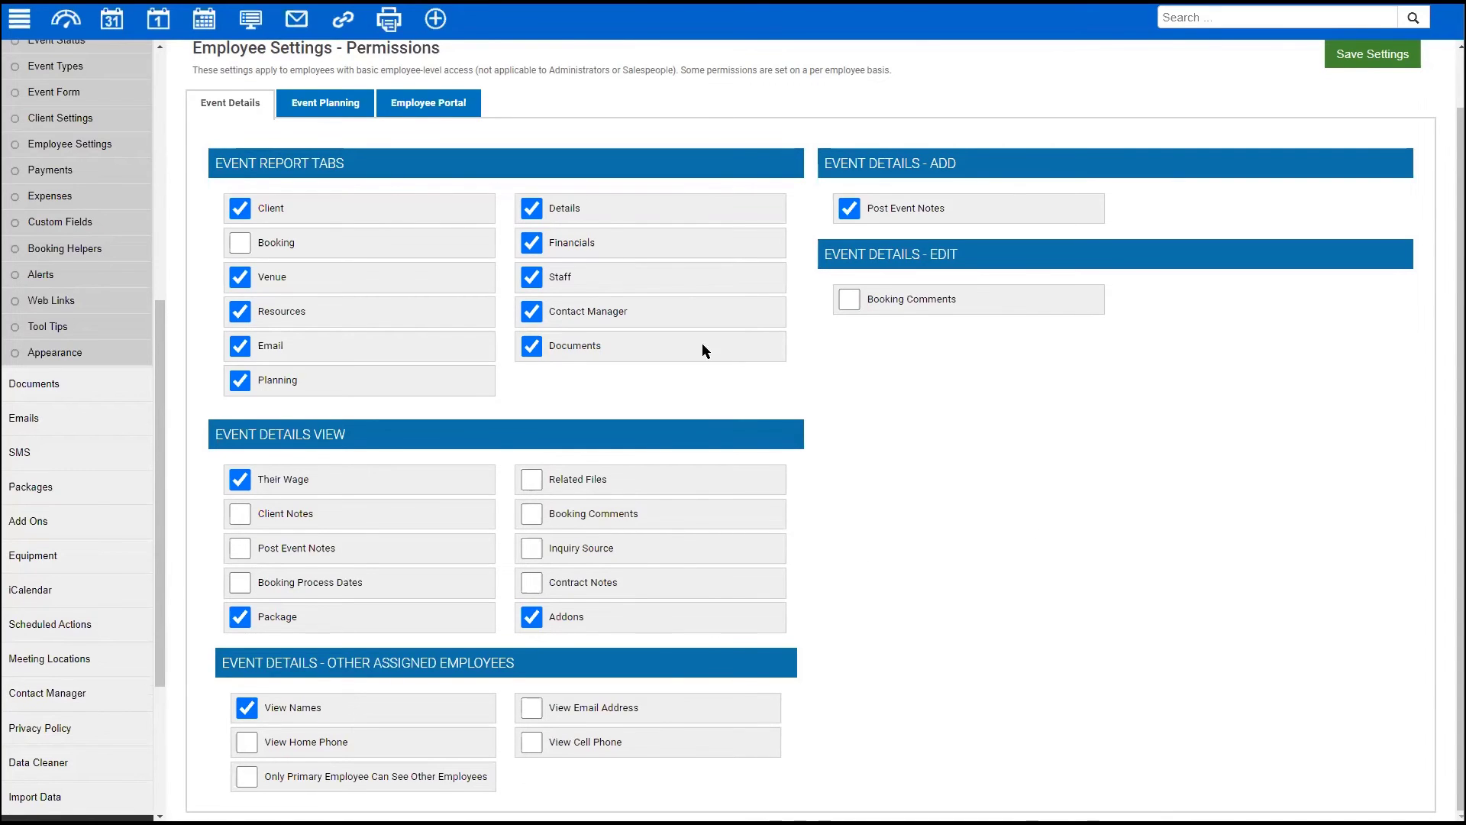
{"action": "scroll", "coordinate": [527, 279], "scroll_direction": "up", "scroll_amount": 1}
{"action": "scroll", "coordinate": [164, 183], "scroll_direction": "up", "scroll_amount": 2}
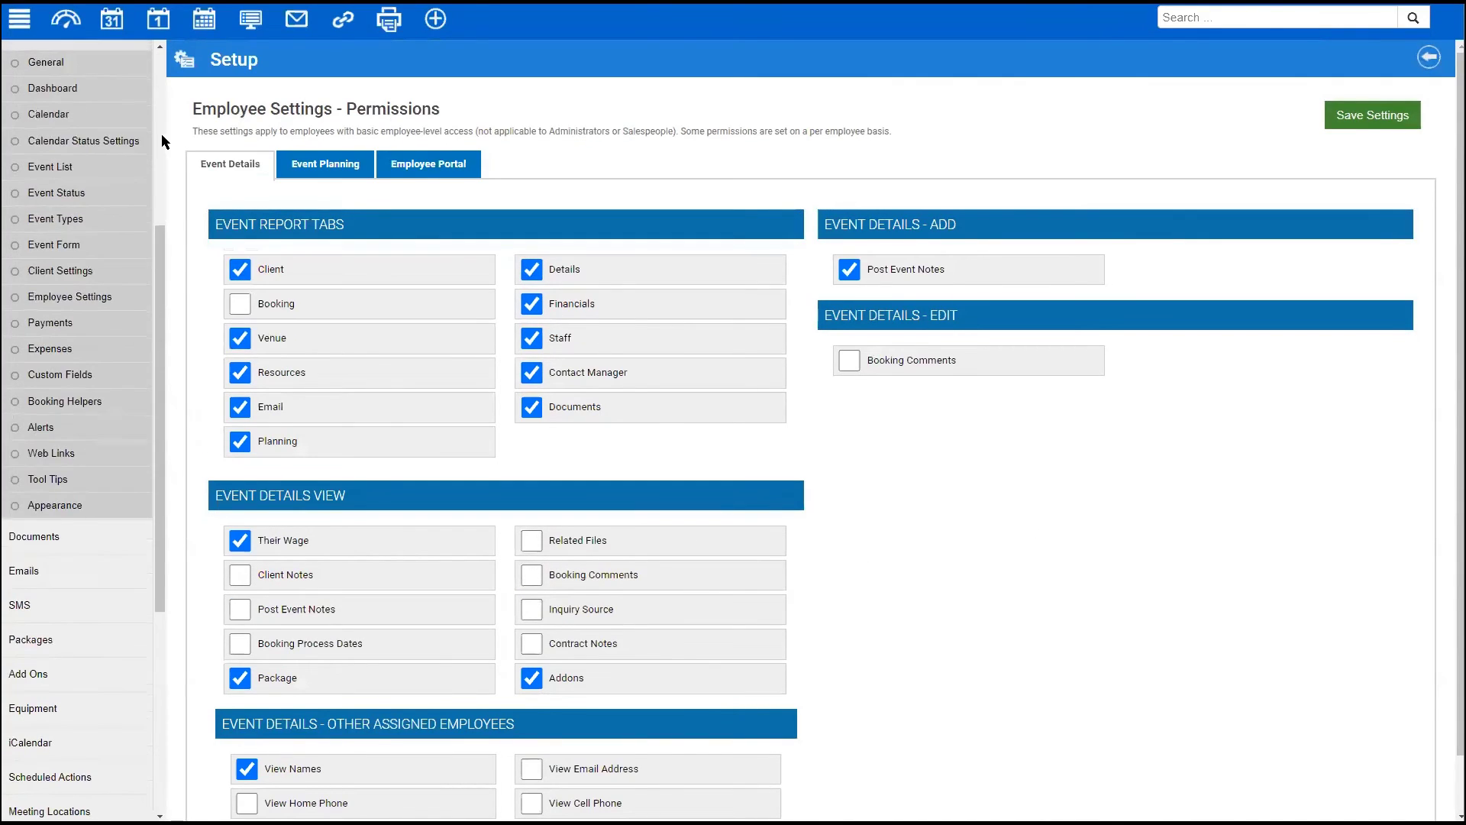
{"action": "scroll", "coordinate": [156, 90], "scroll_direction": "up", "scroll_amount": 5}
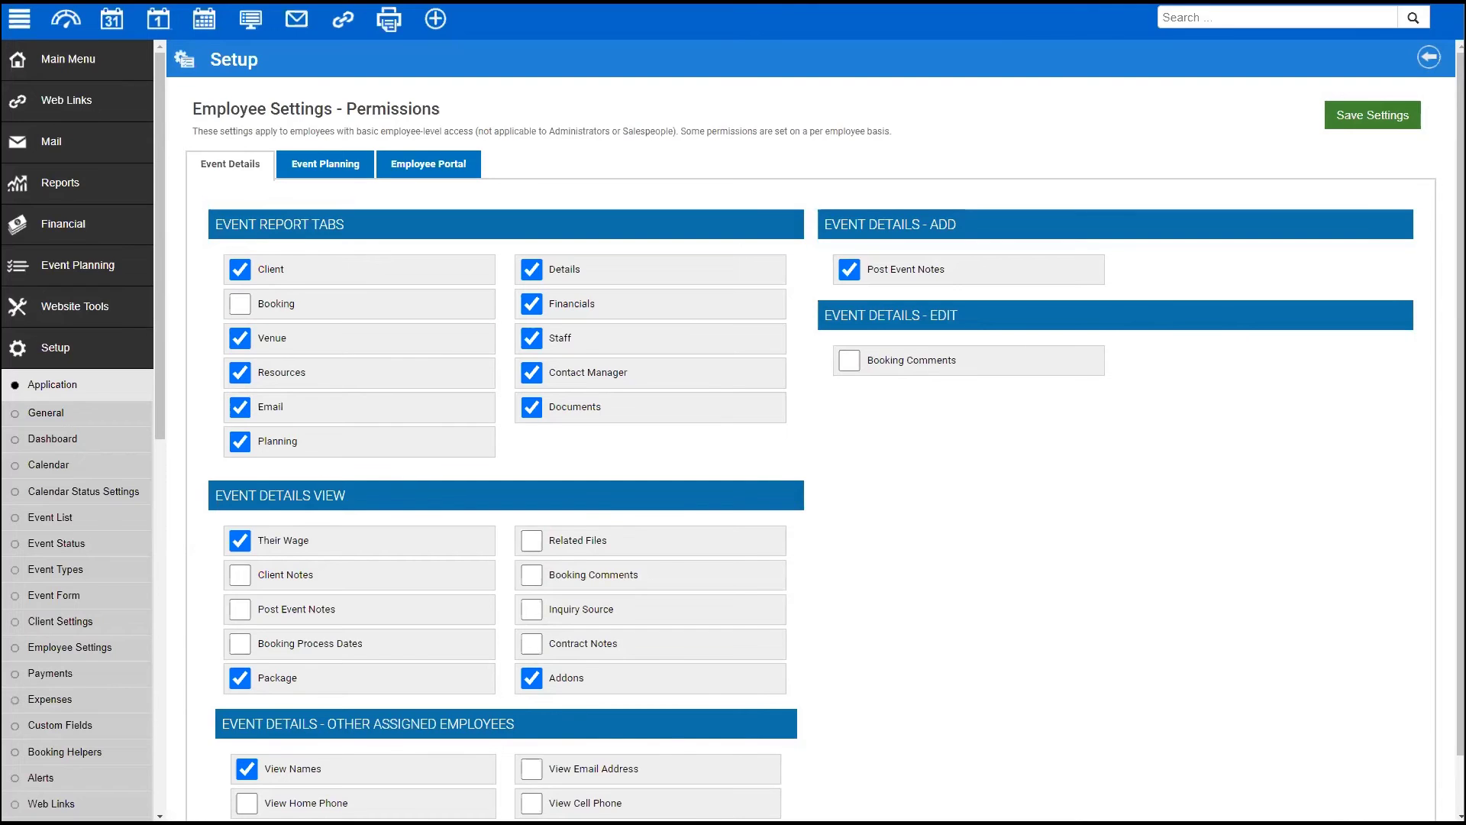
{"action": "left_click", "coordinate": [67, 64]}
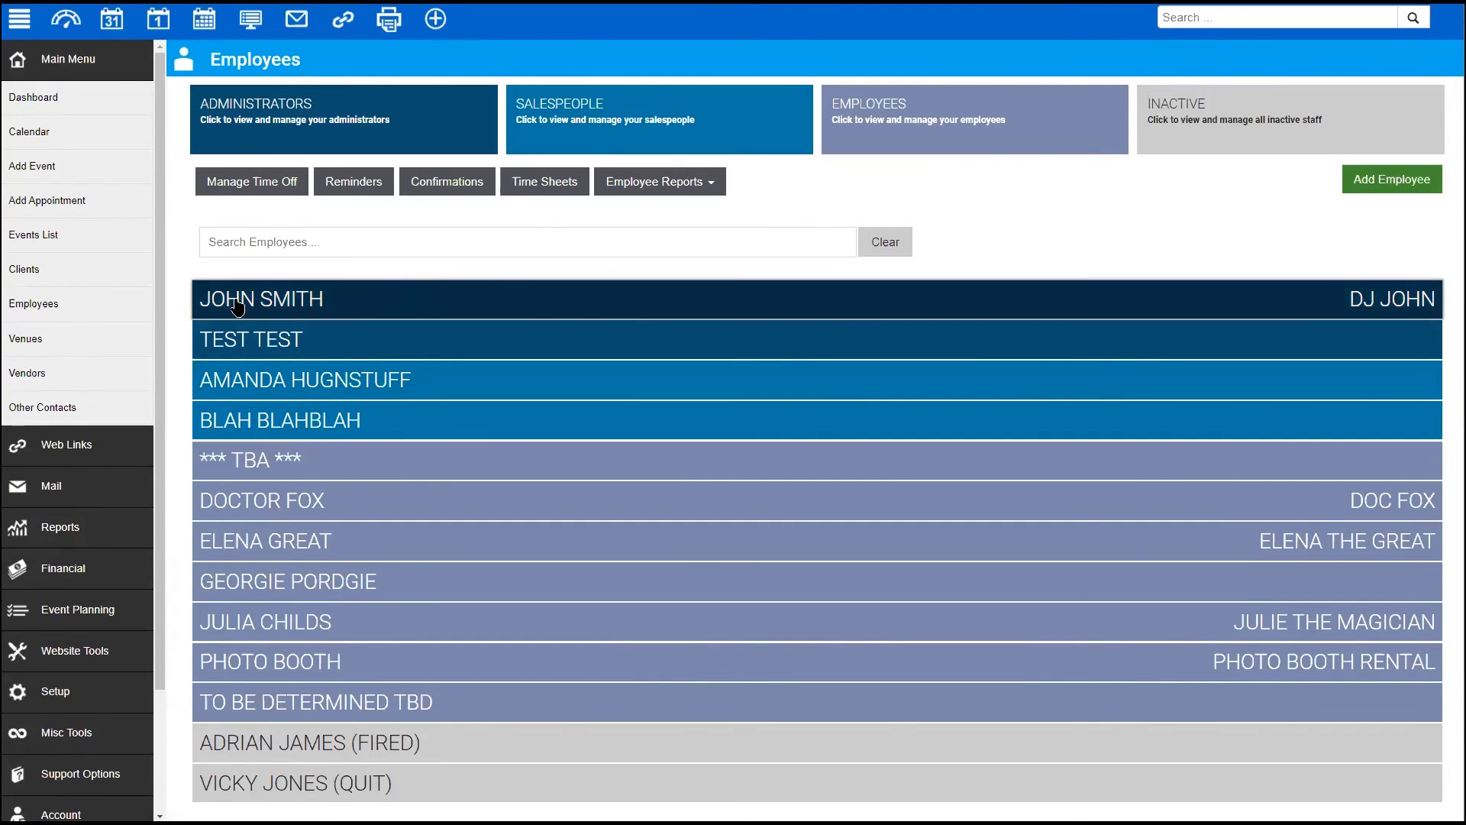
- Expand the first DJ employee's record to show contractor employment type and last login
{"action": "left_click", "coordinate": [351, 311]}
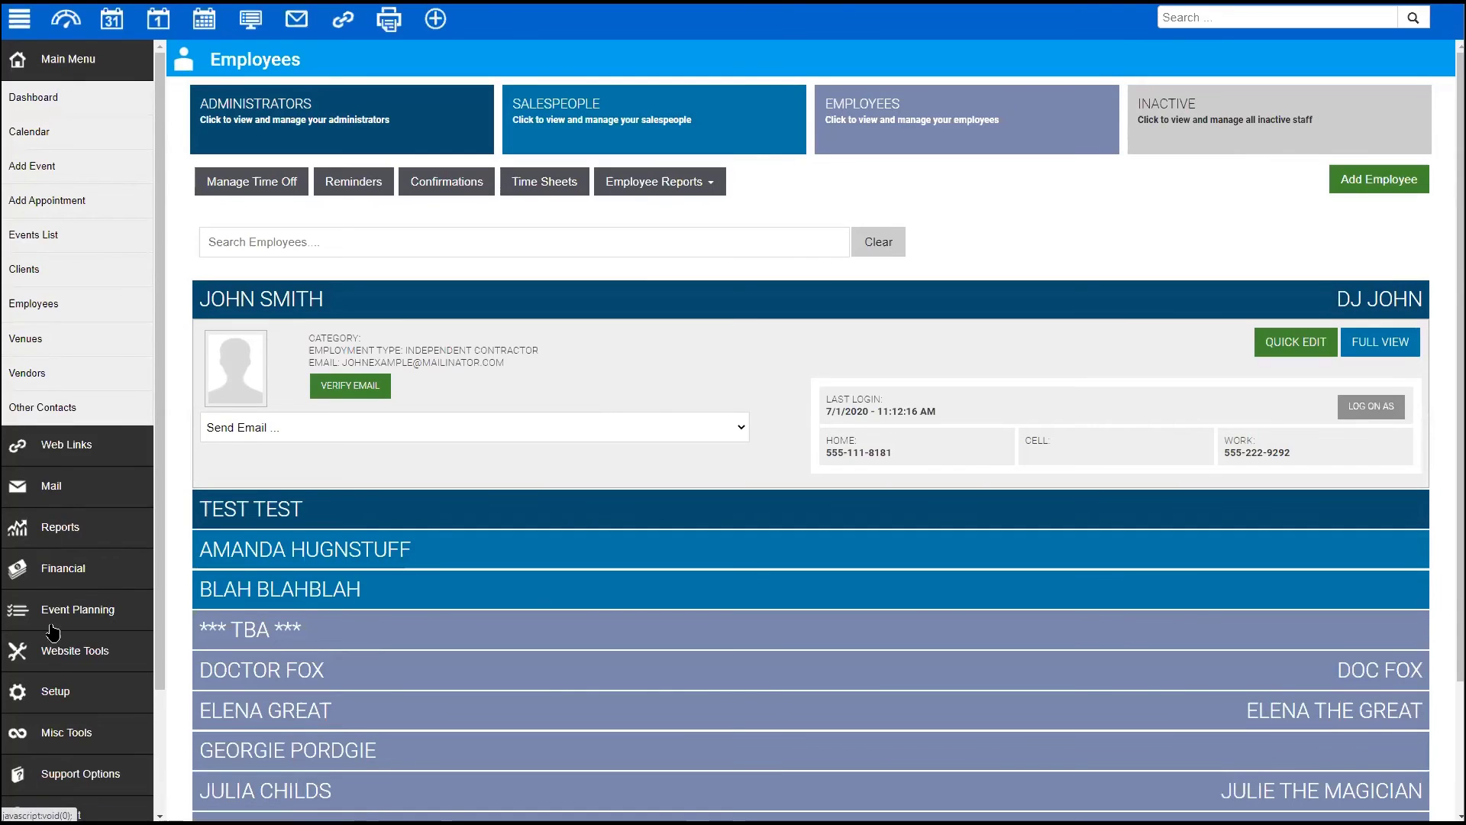
{"action": "left_click", "coordinate": [49, 696]}
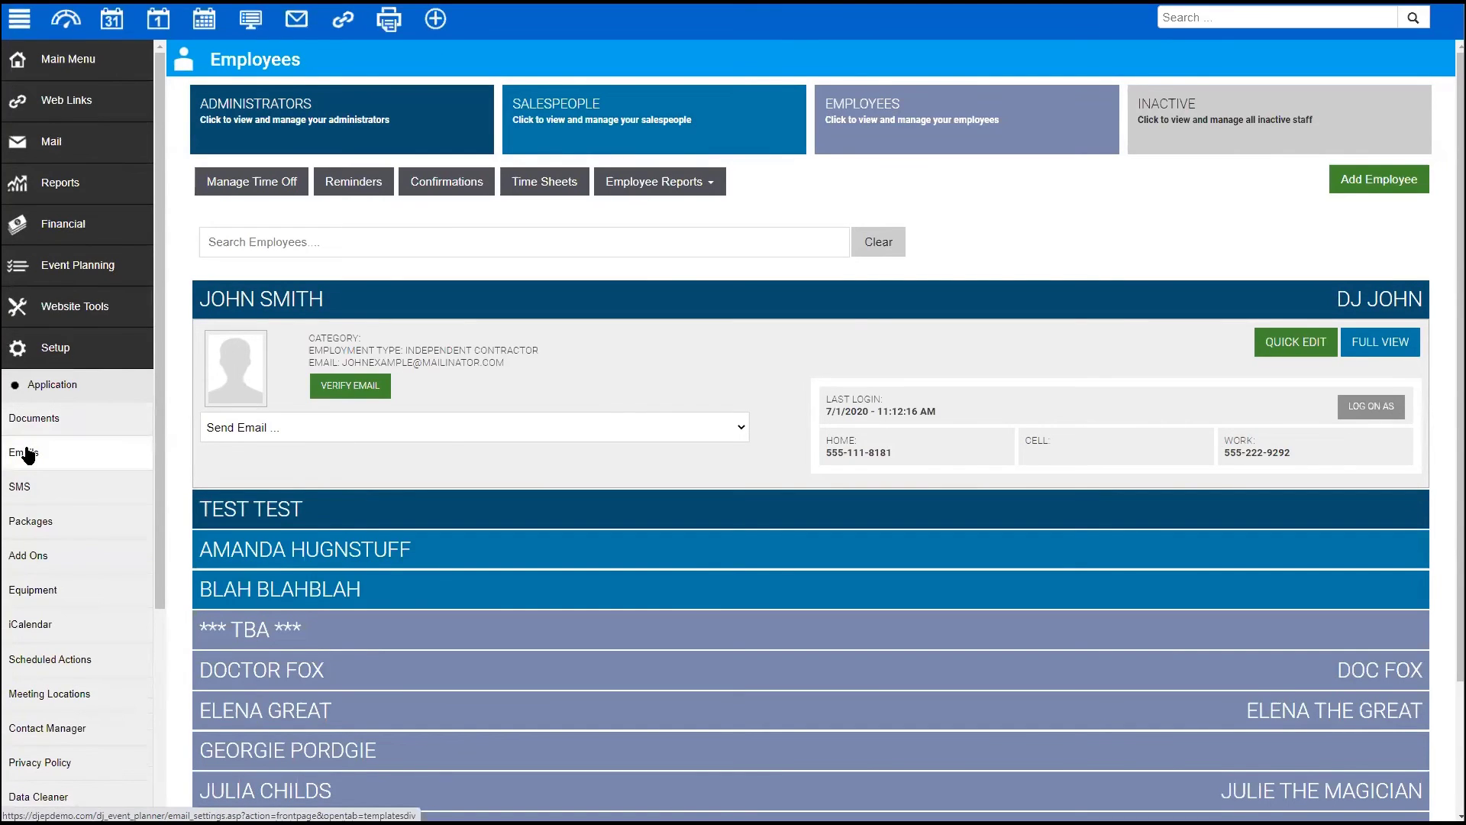
- Review Mail Server Settings for the Master Administrator and administrator accounts in Email Settings
{"action": "left_click", "coordinate": [55, 457]}
{"action": "left_click", "coordinate": [687, 131]}
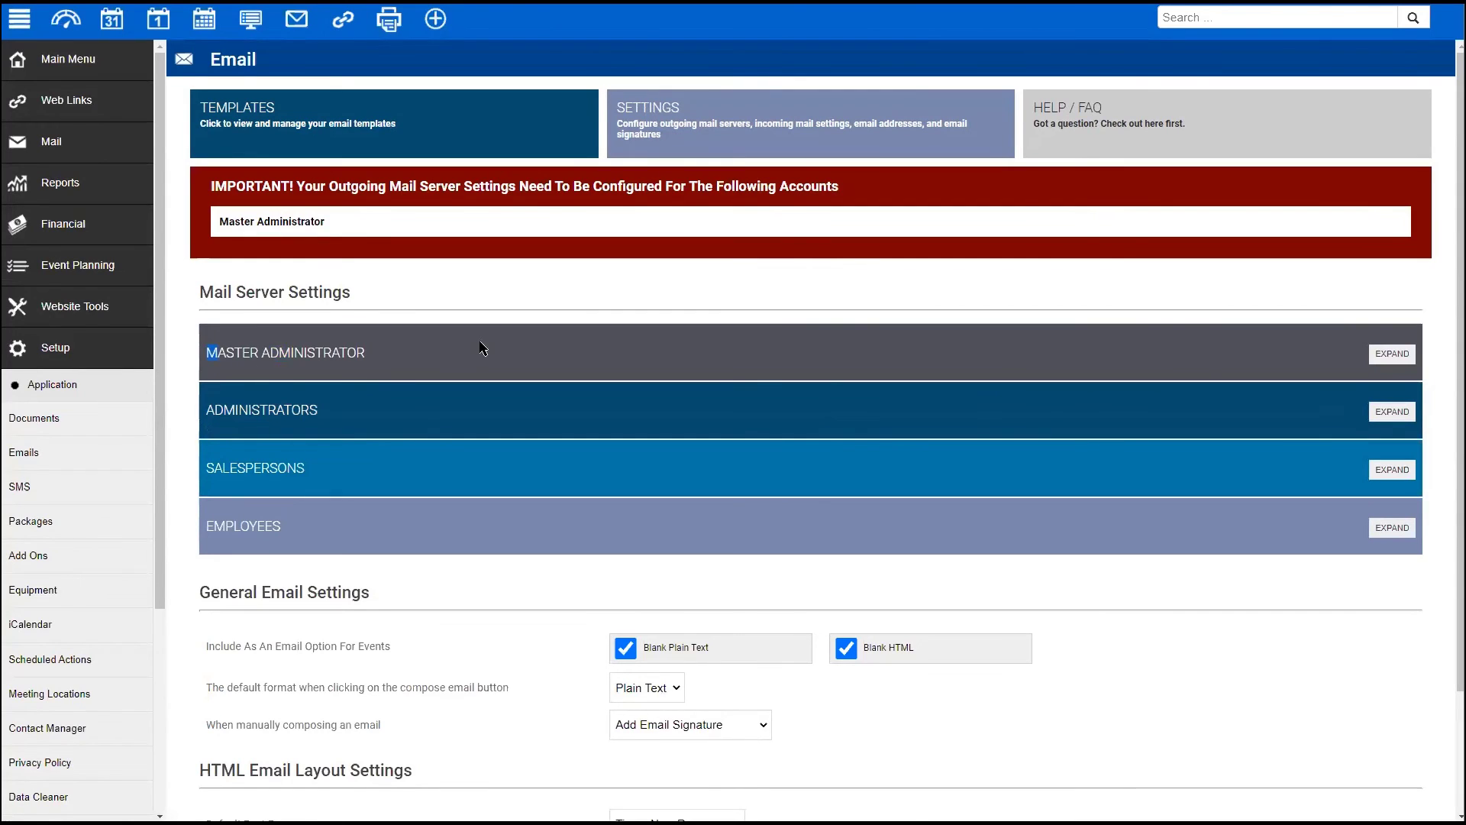
{"action": "left_click", "coordinate": [1395, 356]}
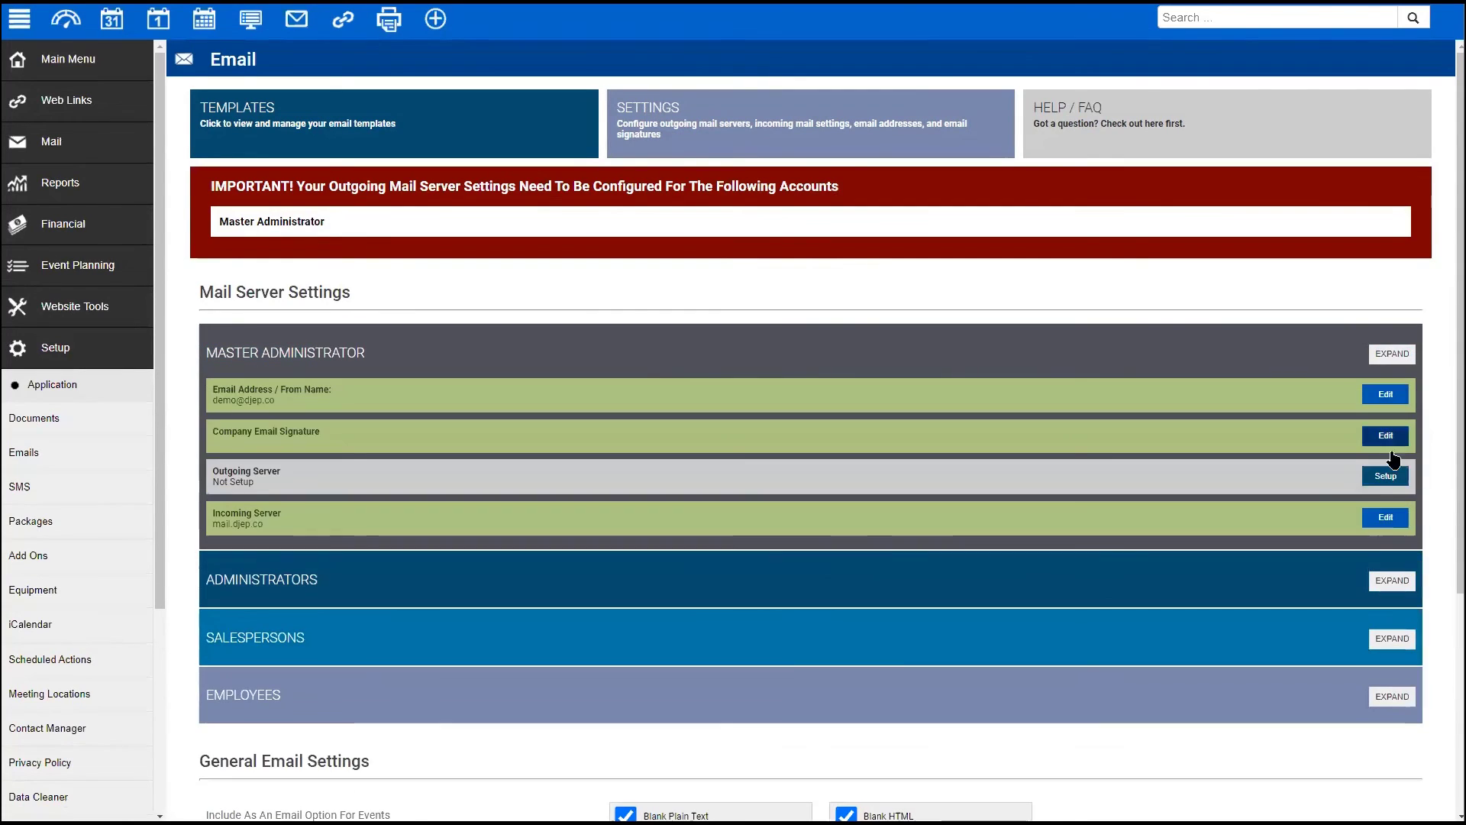
{"action": "left_click", "coordinate": [1391, 581]}
{"action": "scroll", "coordinate": [800, 504], "scroll_direction": "down", "scroll_amount": 2}
{"action": "scroll", "coordinate": [356, 397], "scroll_direction": "down", "scroll_amount": 2}
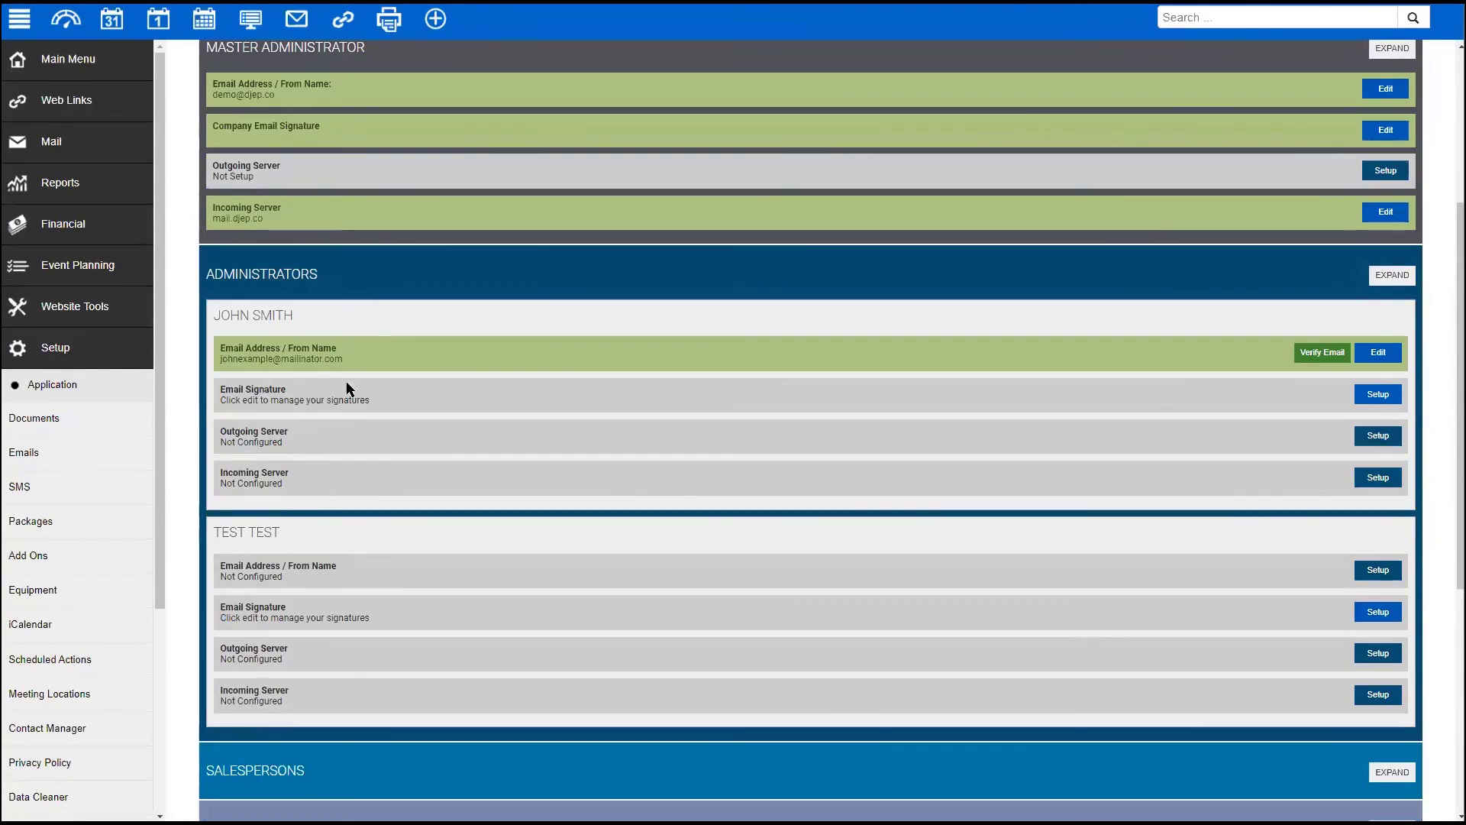
{"action": "scroll", "coordinate": [365, 390], "scroll_direction": "up", "scroll_amount": 1}
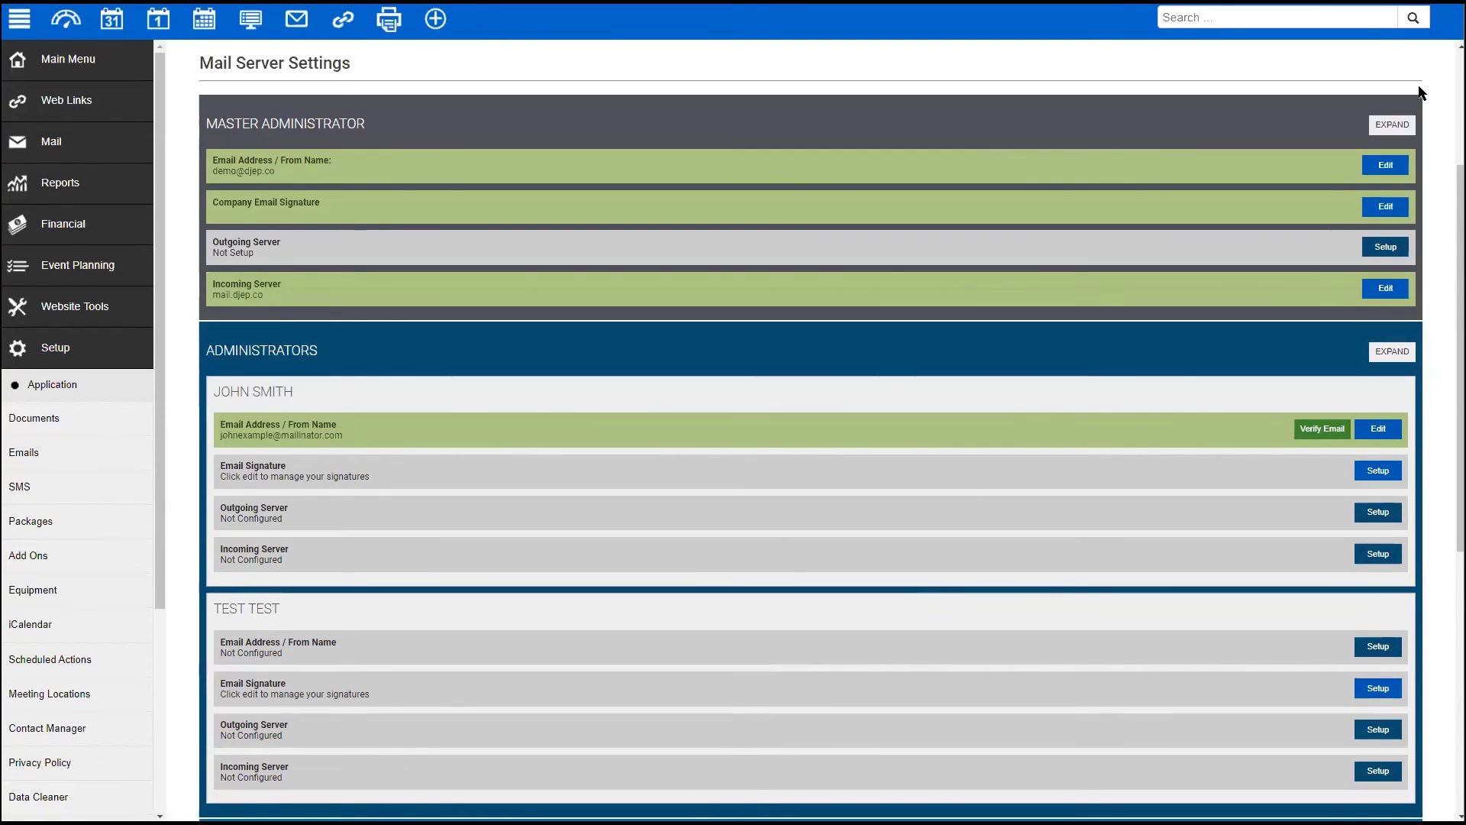
{"action": "scroll", "coordinate": [834, 197], "scroll_direction": "up", "scroll_amount": 1}
{"action": "scroll", "coordinate": [835, 198], "scroll_direction": "up", "scroll_amount": 2}
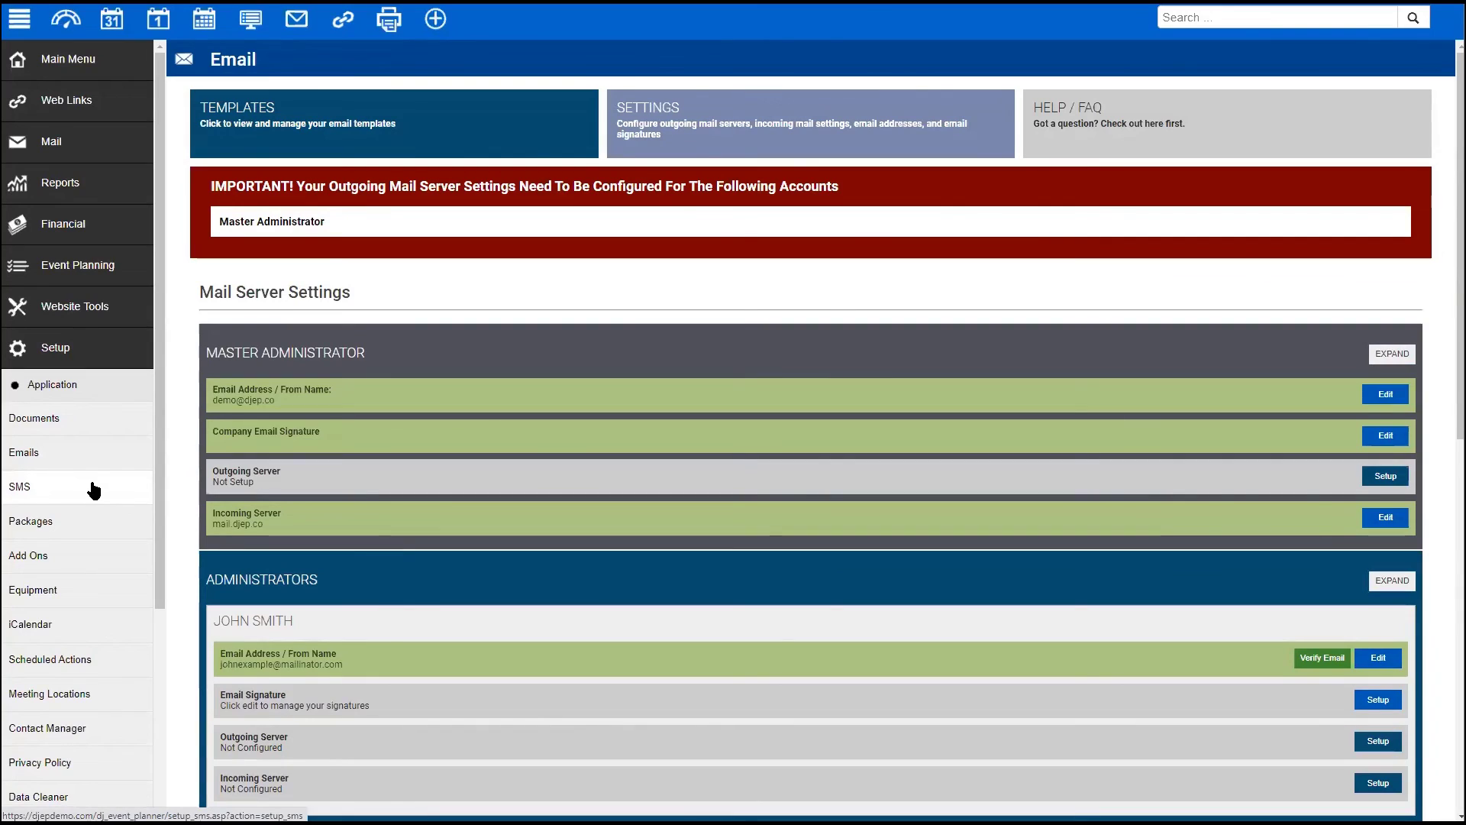
{"action": "left_click", "coordinate": [53, 384]}
{"action": "left_click", "coordinate": [58, 352]}
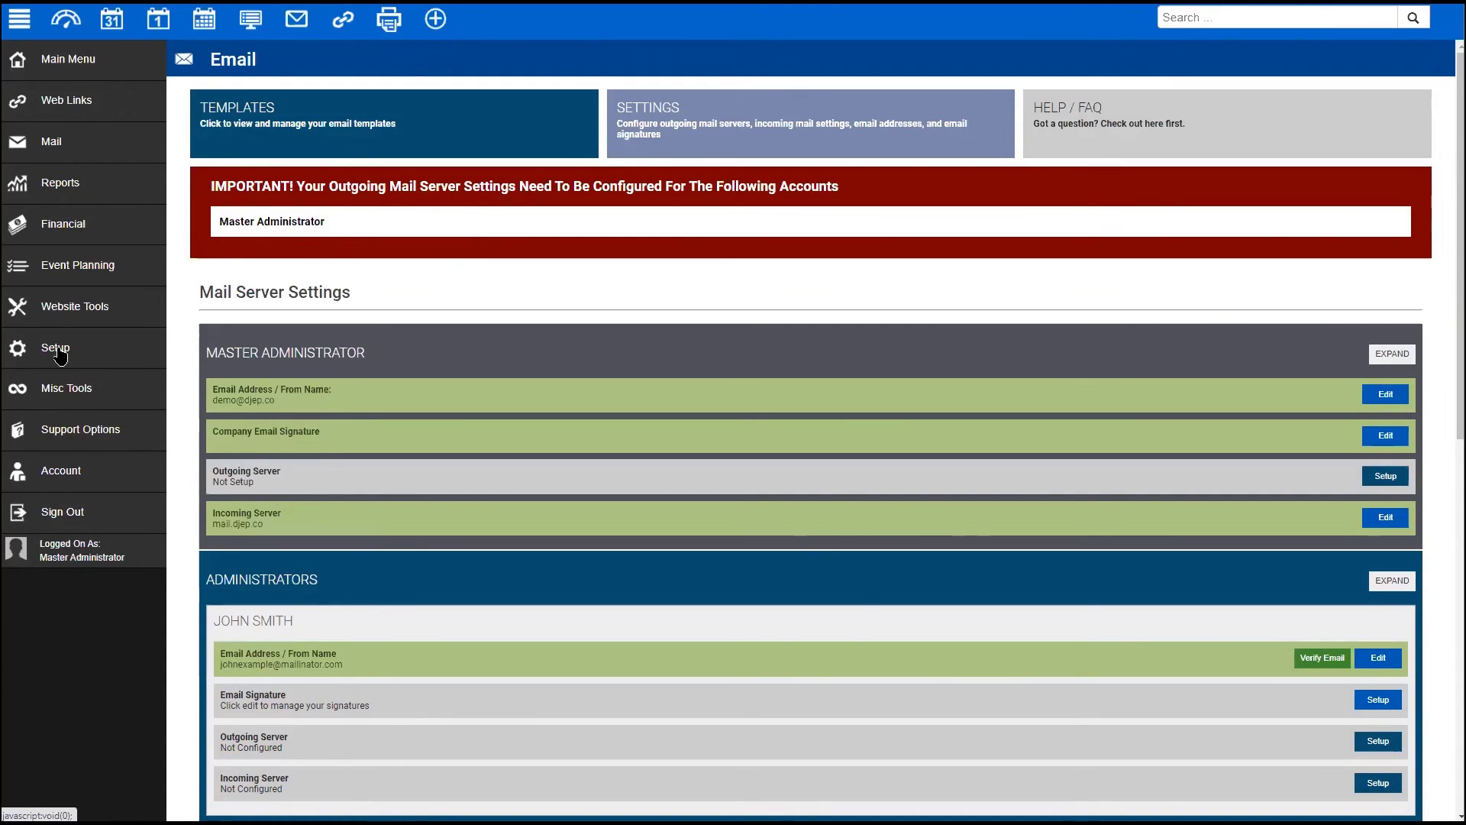
- Show the planning details of the June 23, 2021 Test Football wedding from the Events List
{"action": "left_click", "coordinate": [86, 55]}
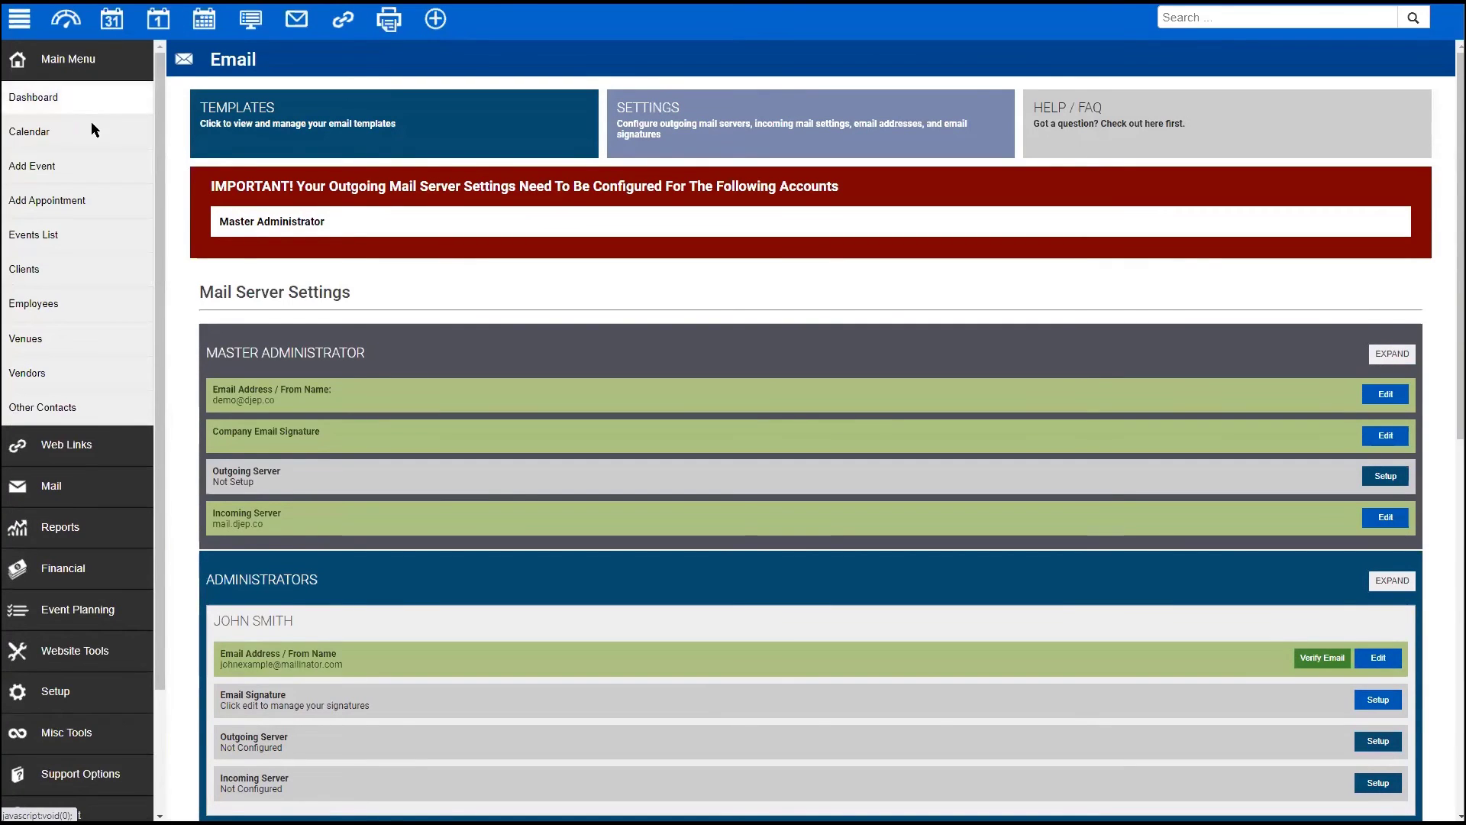
{"action": "left_click", "coordinate": [48, 241]}
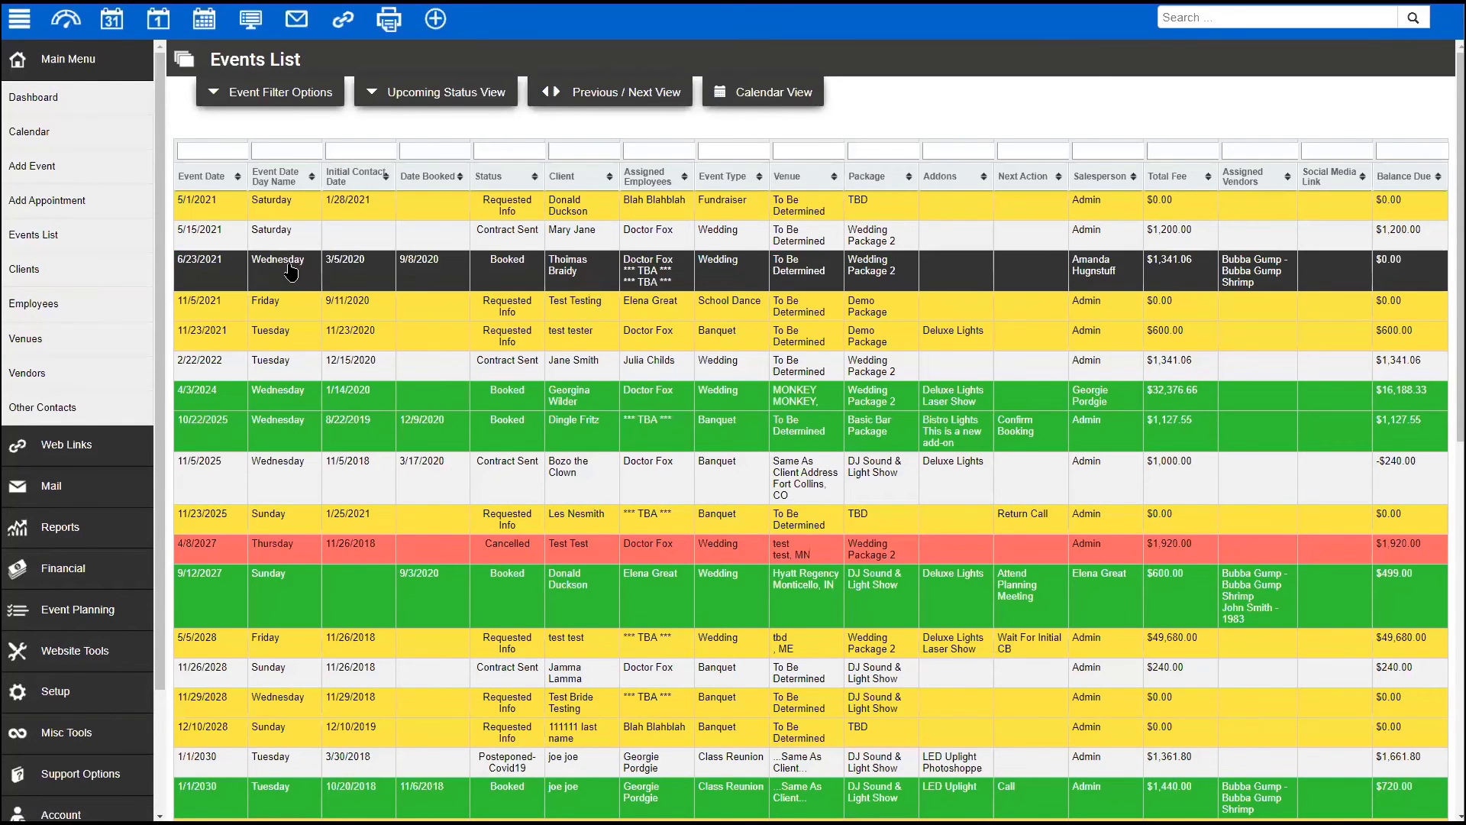
{"action": "left_click", "coordinate": [361, 271]}
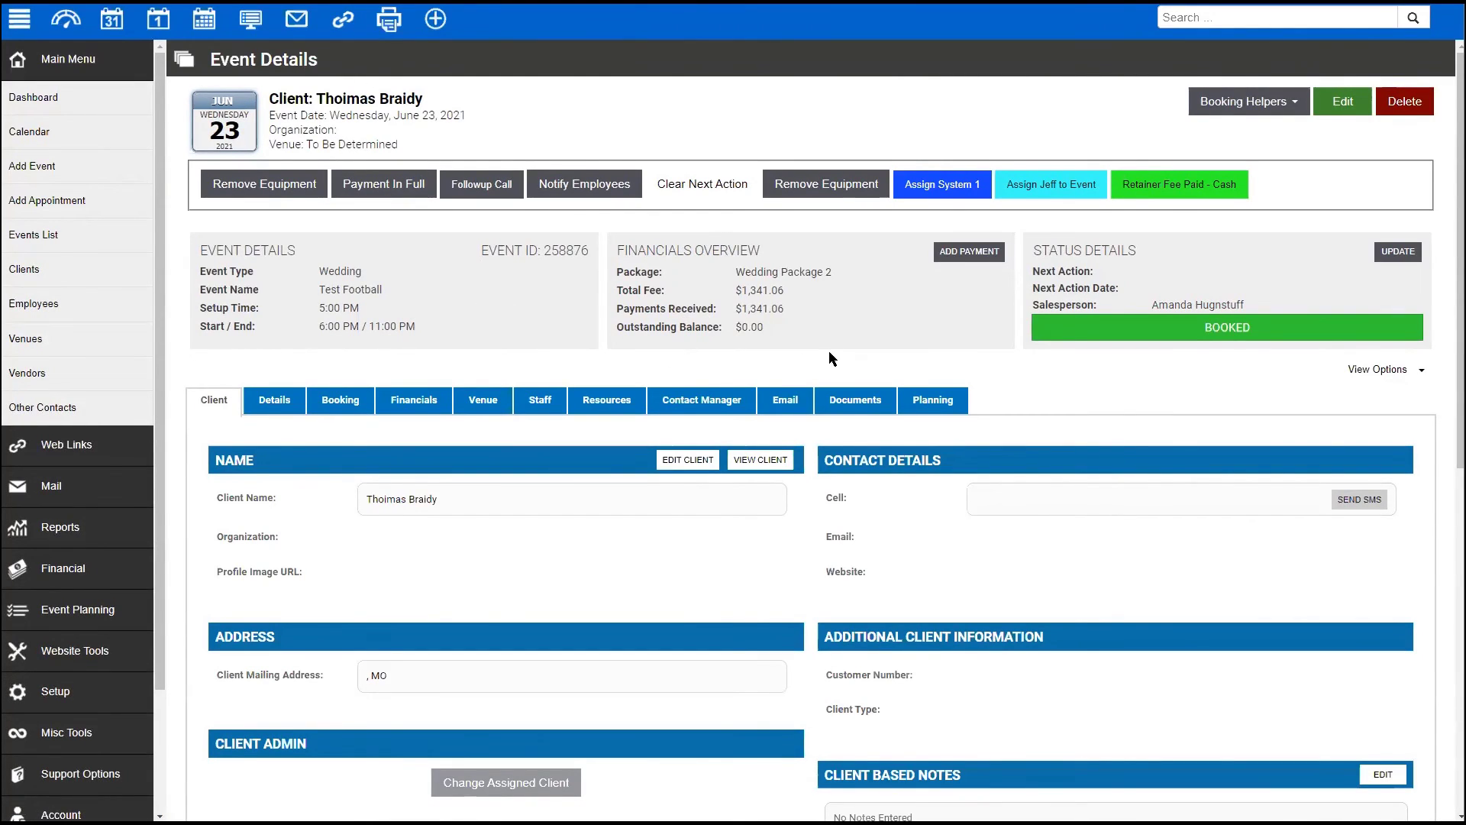
{"action": "scroll", "coordinate": [828, 350], "scroll_direction": "down", "scroll_amount": 2}
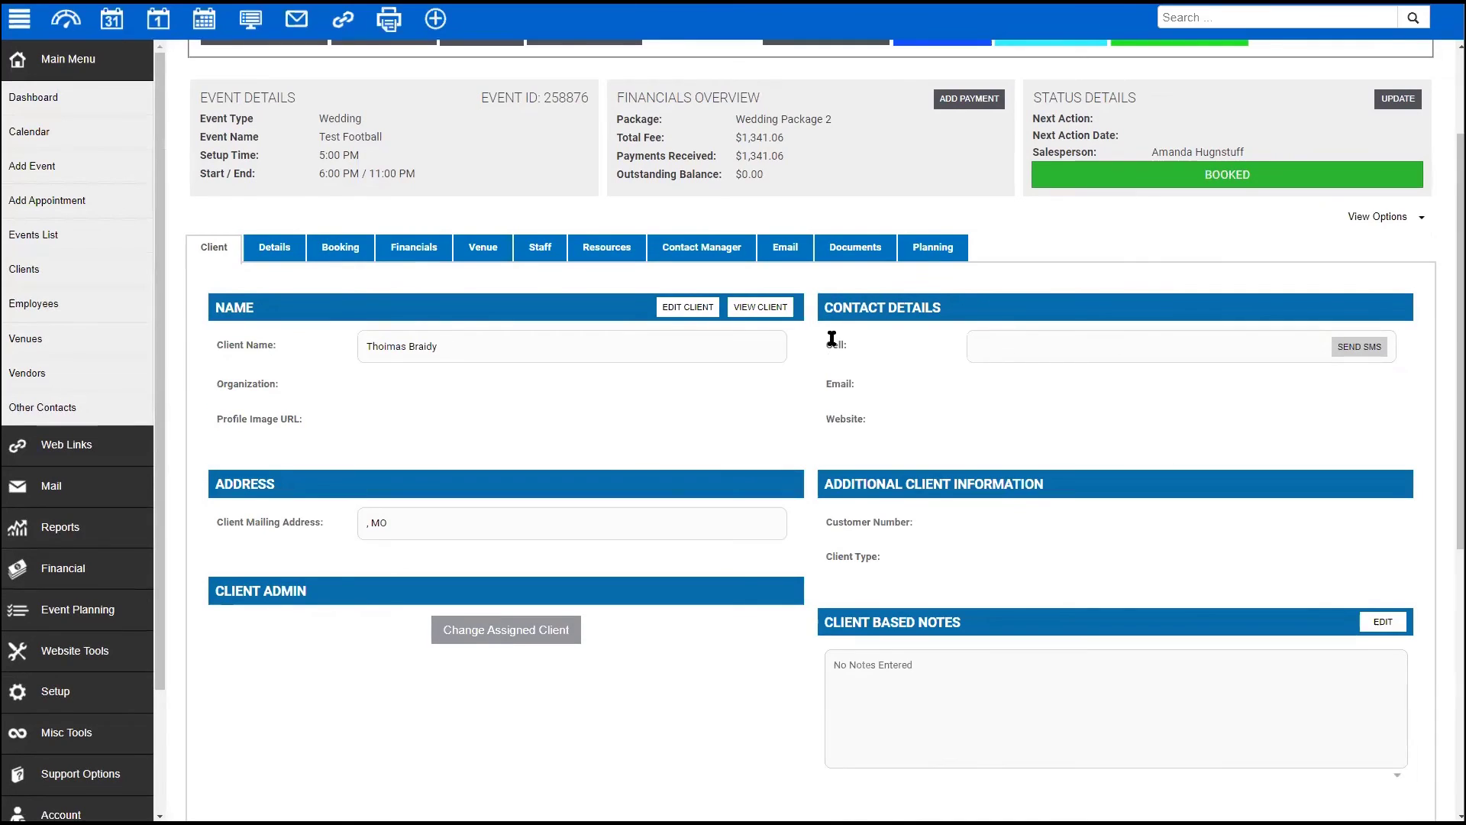
{"action": "left_click", "coordinate": [931, 252]}
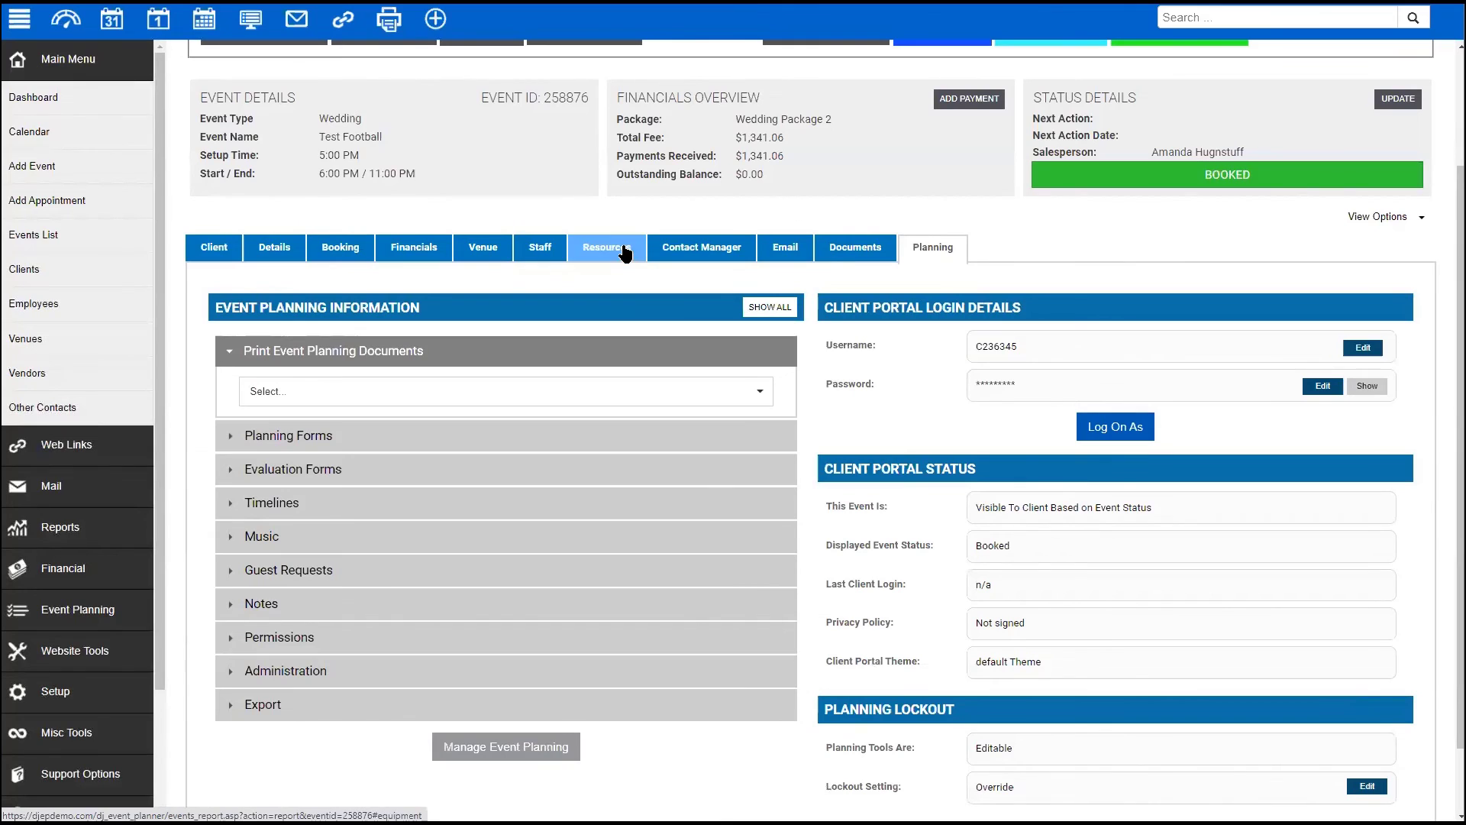
{"action": "scroll", "coordinate": [850, 309], "scroll_direction": "down", "scroll_amount": 1}
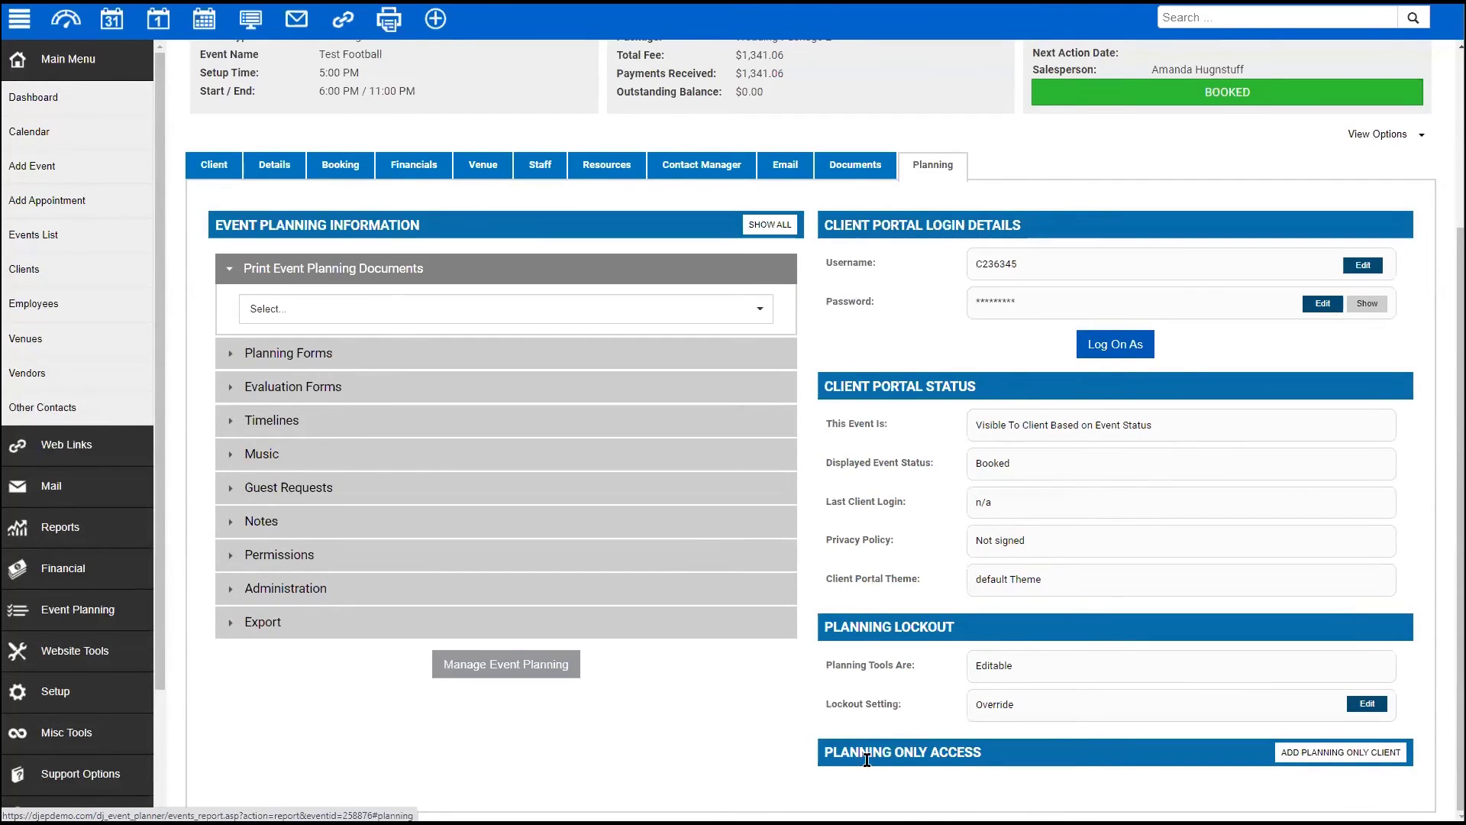
- Select an existing client as a planning-only client for the June 23 wedding
{"action": "left_click", "coordinate": [1318, 756]}
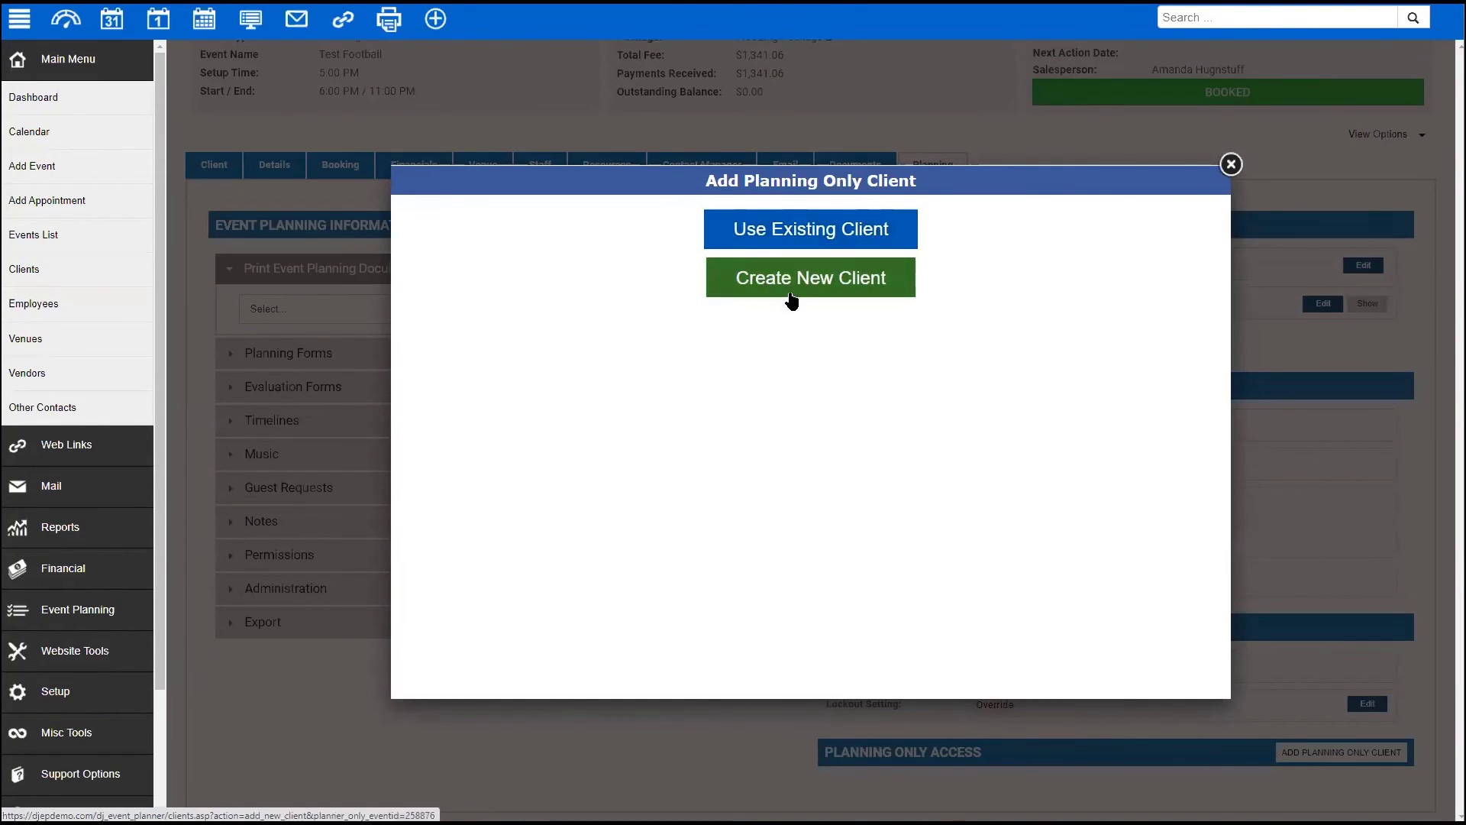
{"action": "left_click", "coordinate": [760, 232]}
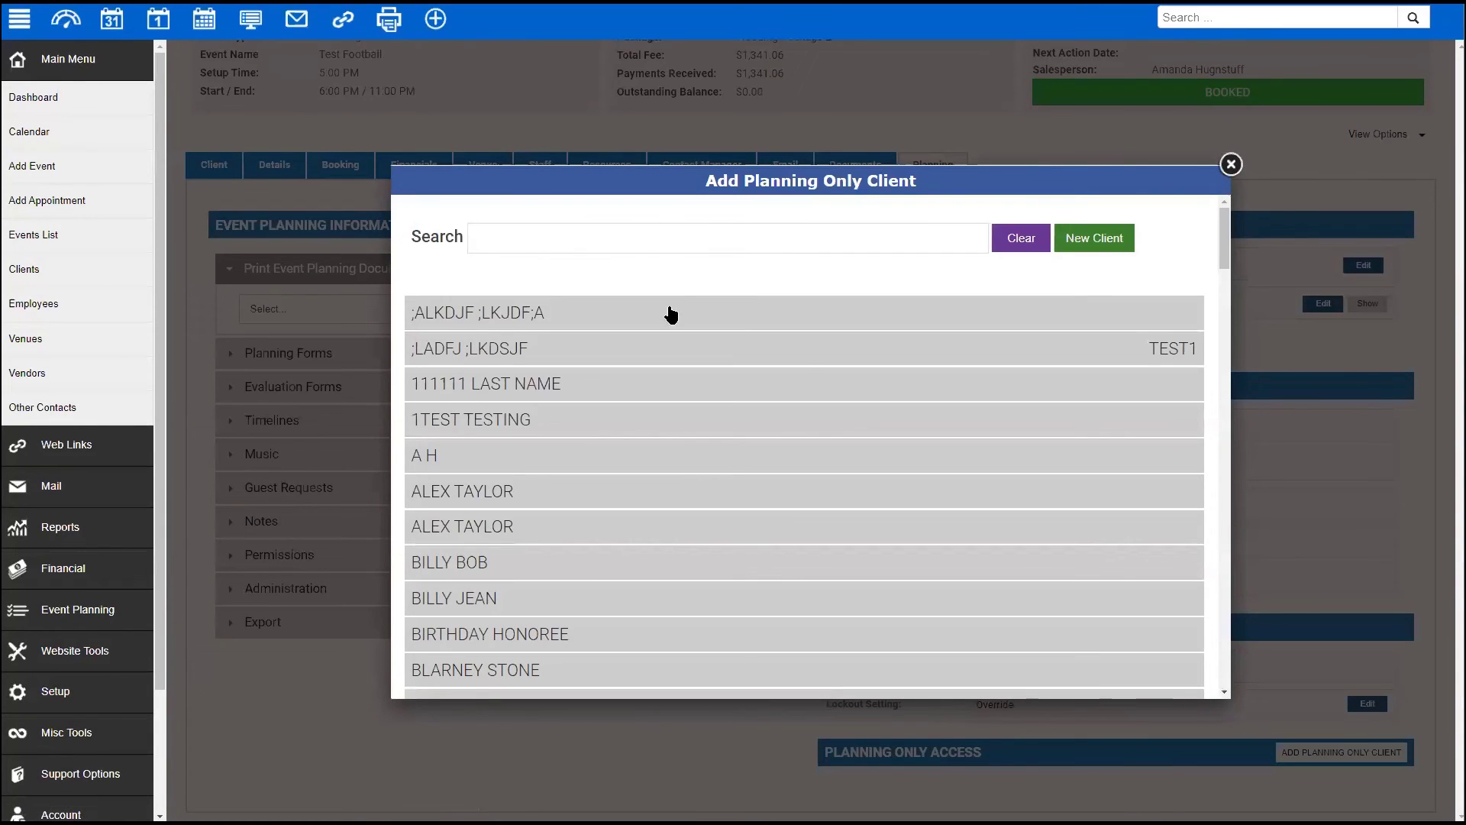
{"action": "scroll", "coordinate": [672, 535], "scroll_direction": "down", "scroll_amount": 2}
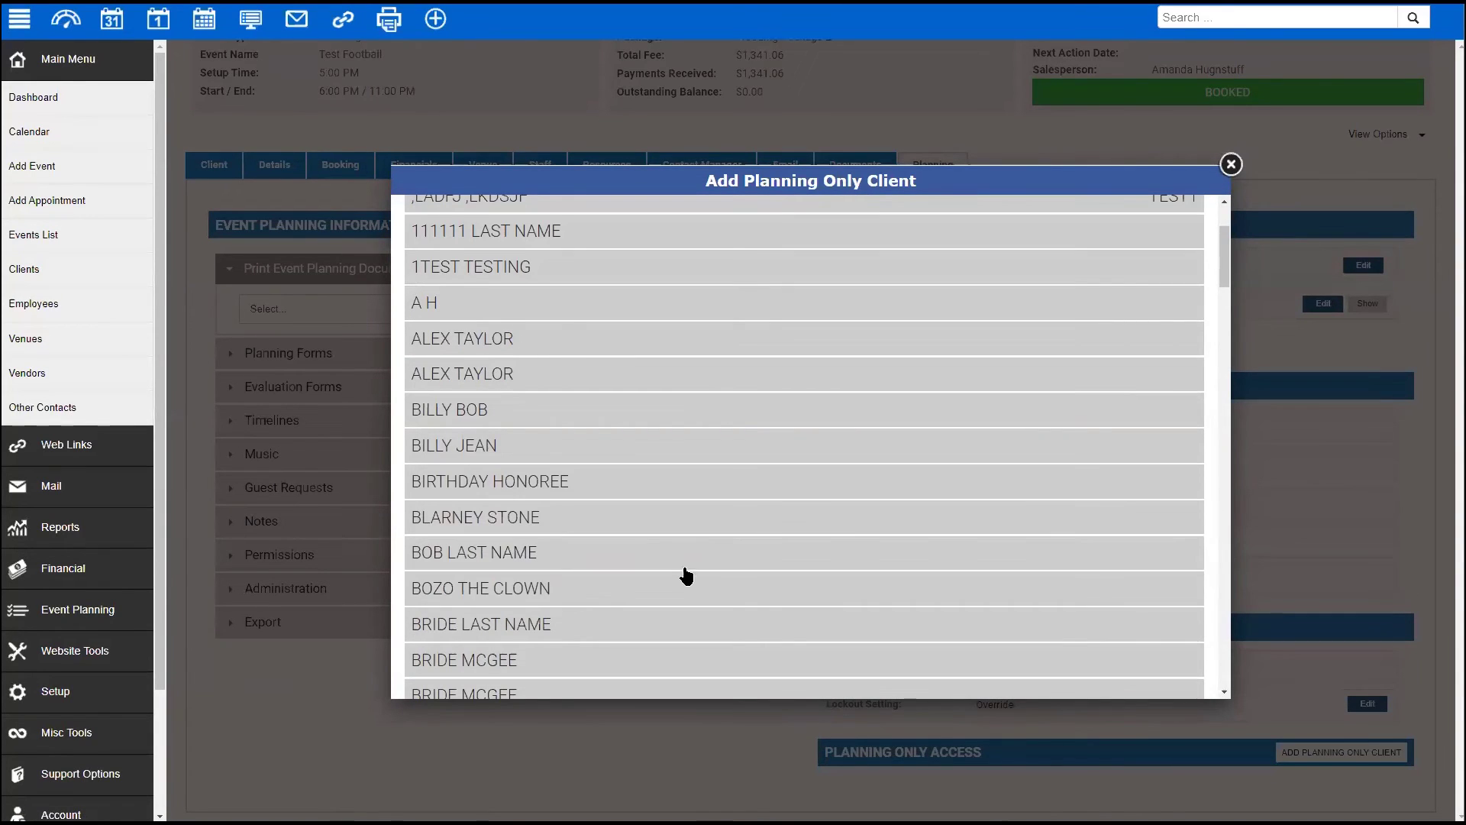
{"action": "left_click", "coordinate": [767, 460]}
{"action": "left_click", "coordinate": [1186, 487]}
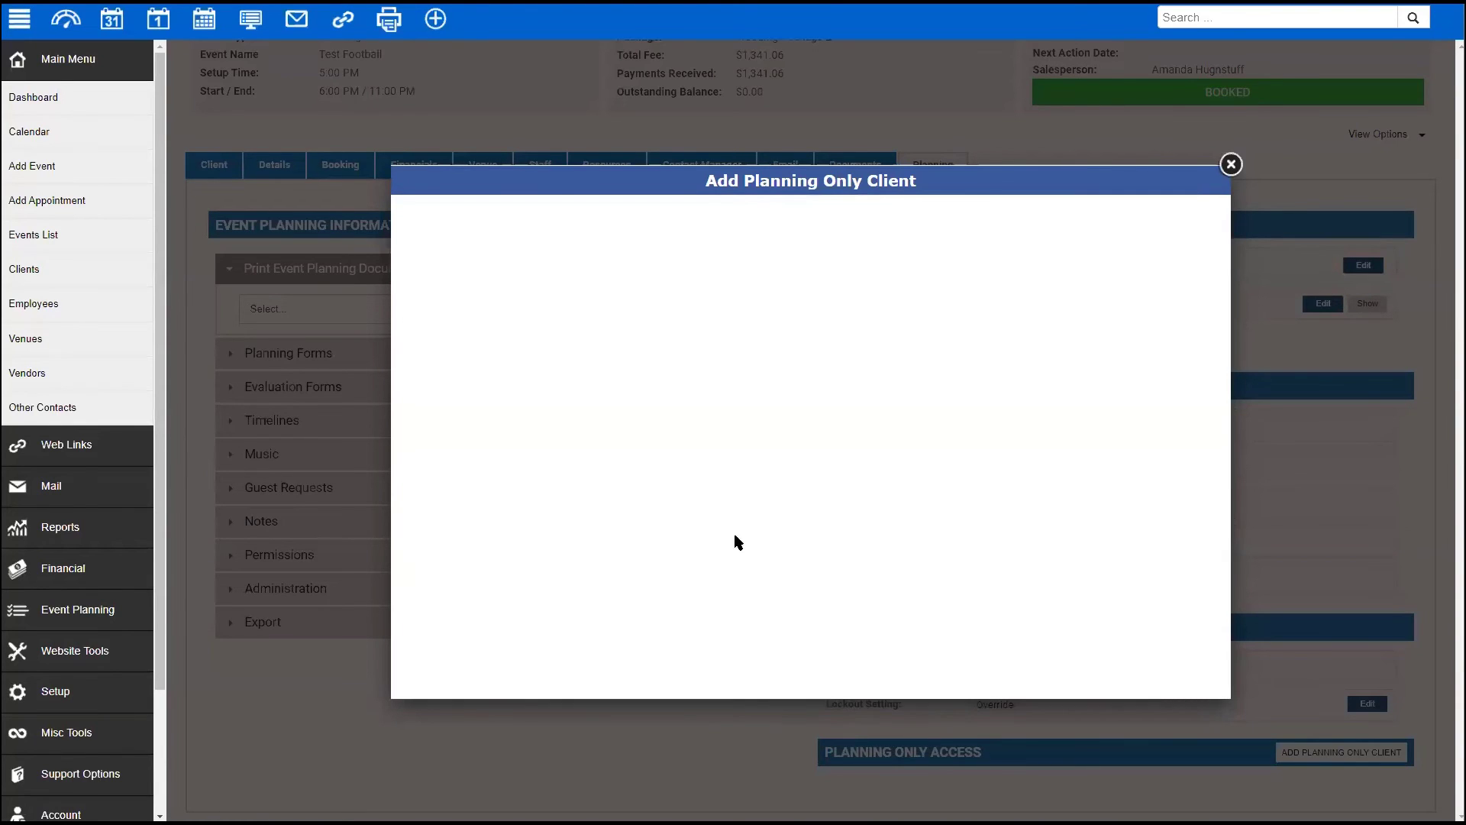
{"action": "scroll", "coordinate": [987, 562], "scroll_direction": "down", "scroll_amount": 3}
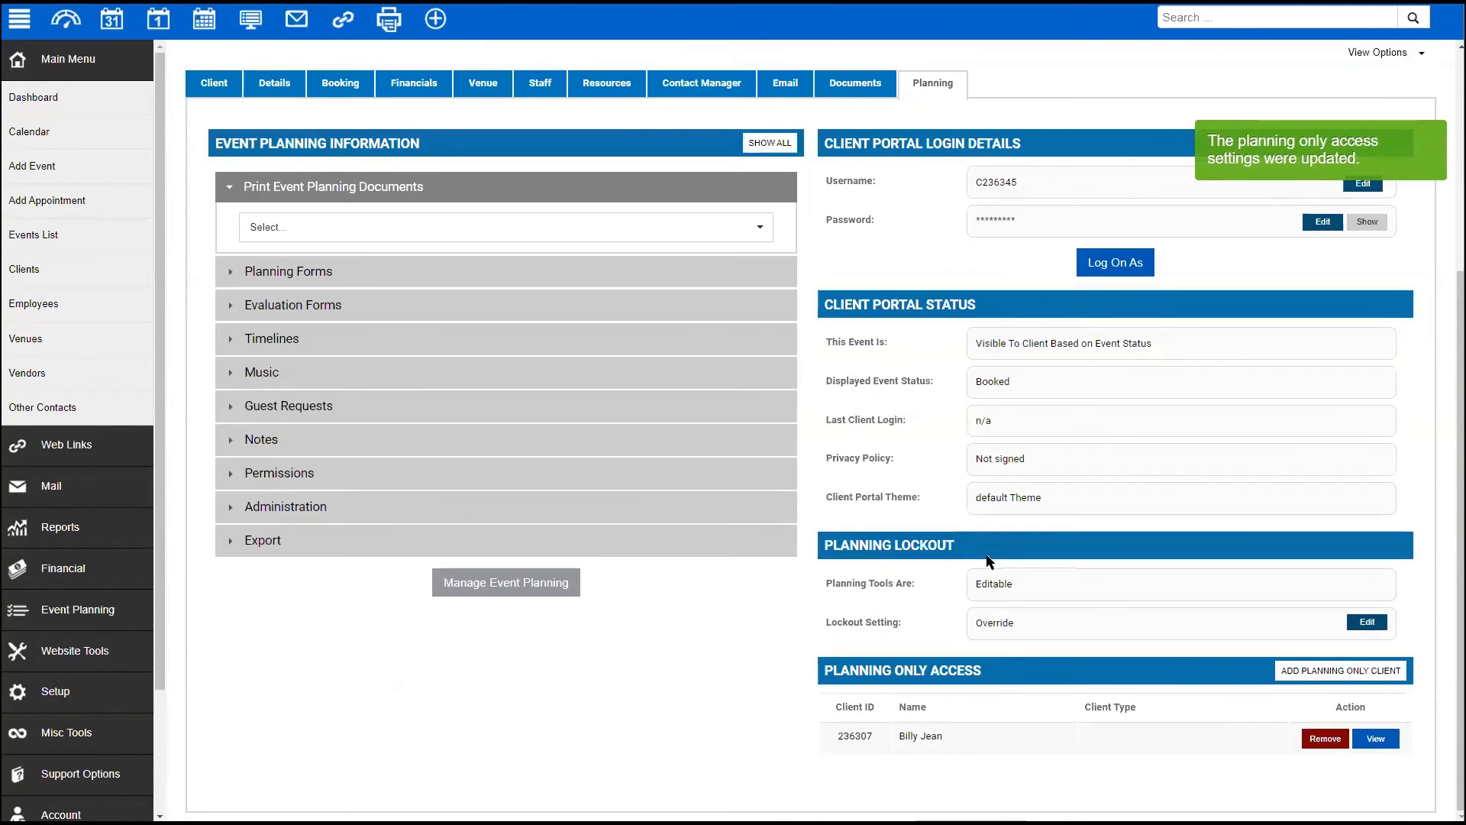
- View the added client's Event Planning access to the 6/23/2021 Wedding
{"action": "left_click", "coordinate": [863, 737]}
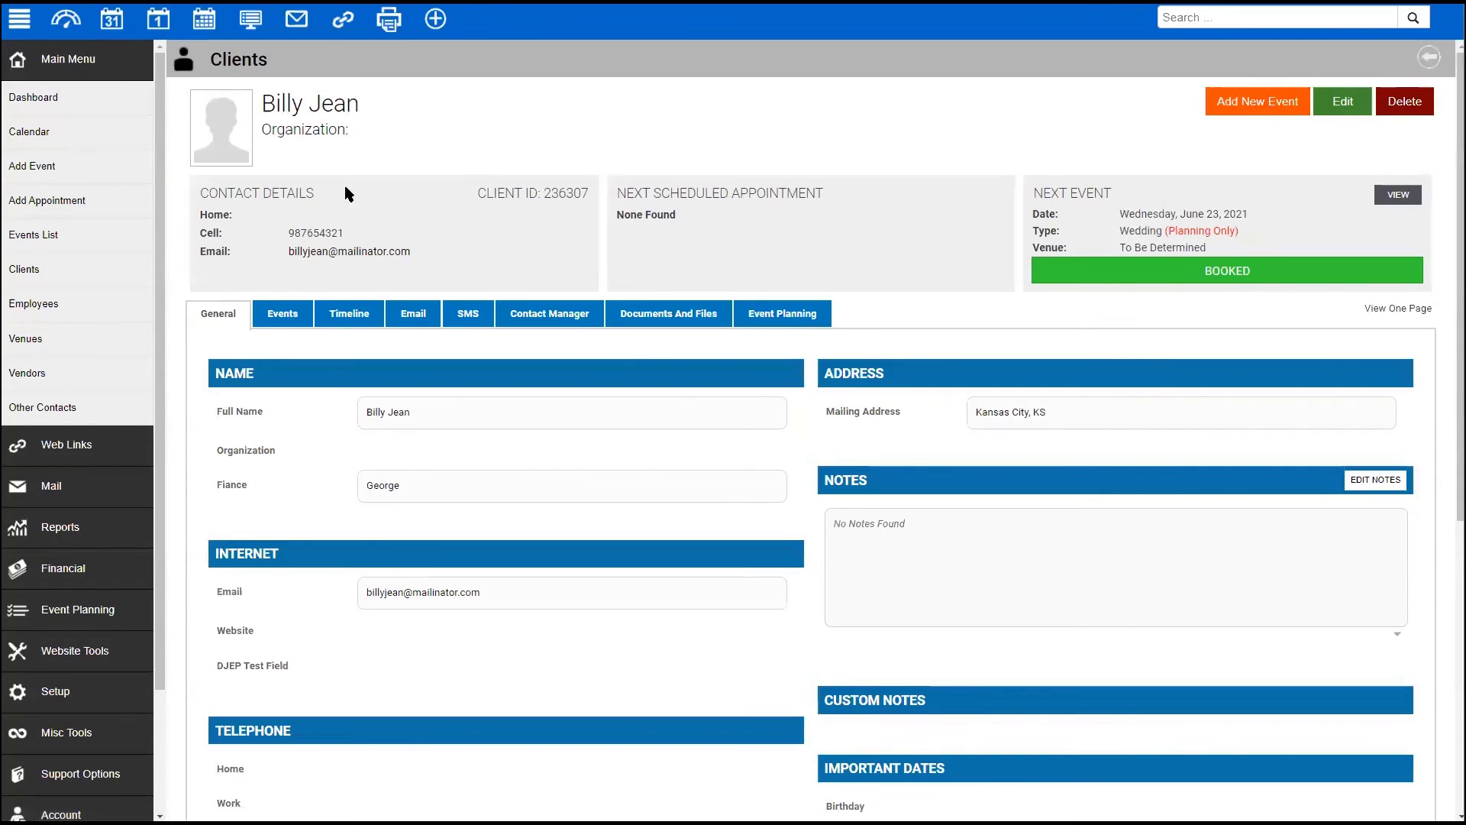
{"action": "left_click", "coordinate": [773, 314]}
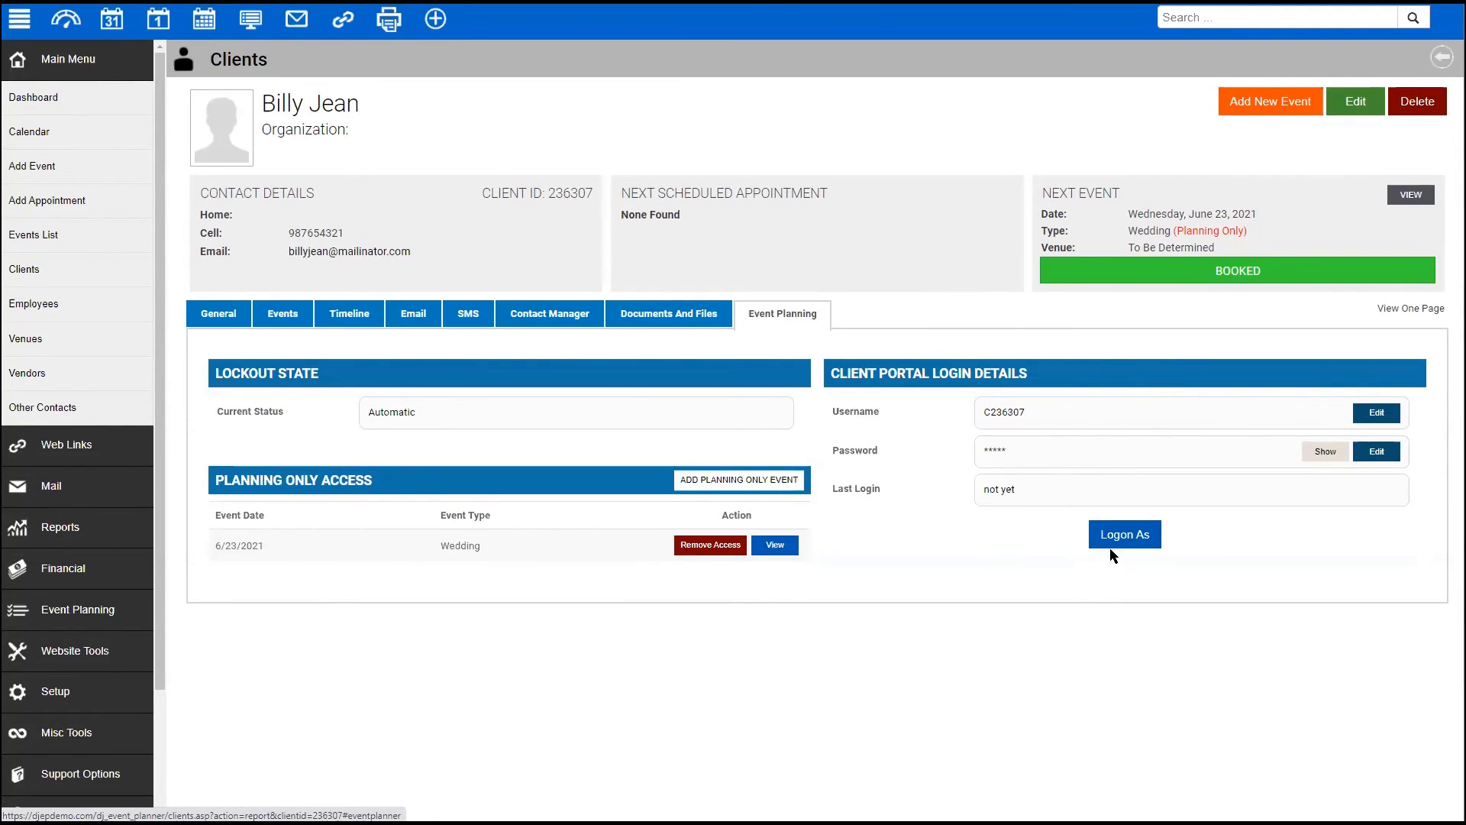
{"action": "left_click", "coordinate": [1138, 534]}
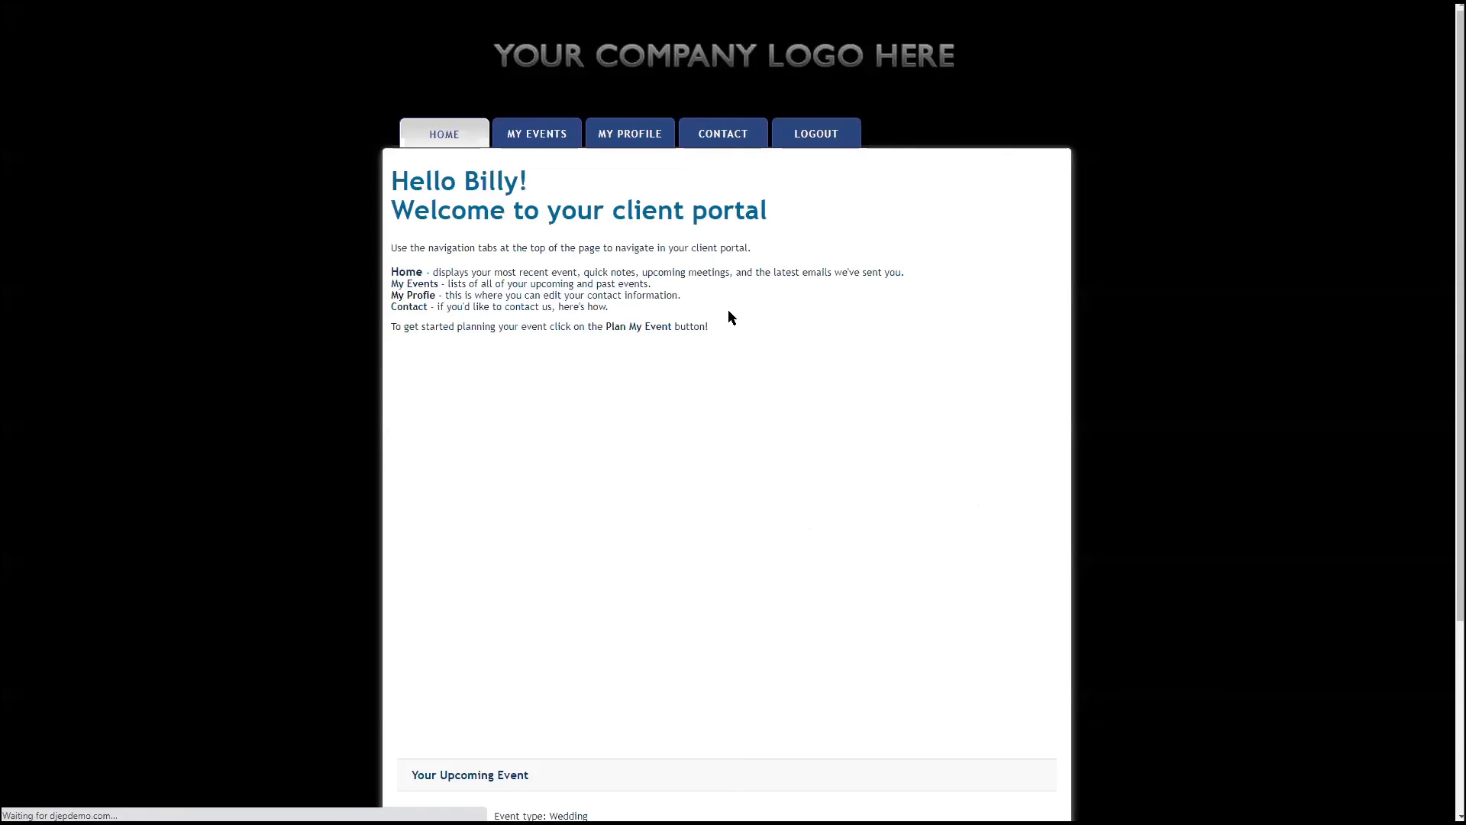
{"action": "left_click", "coordinate": [537, 134]}
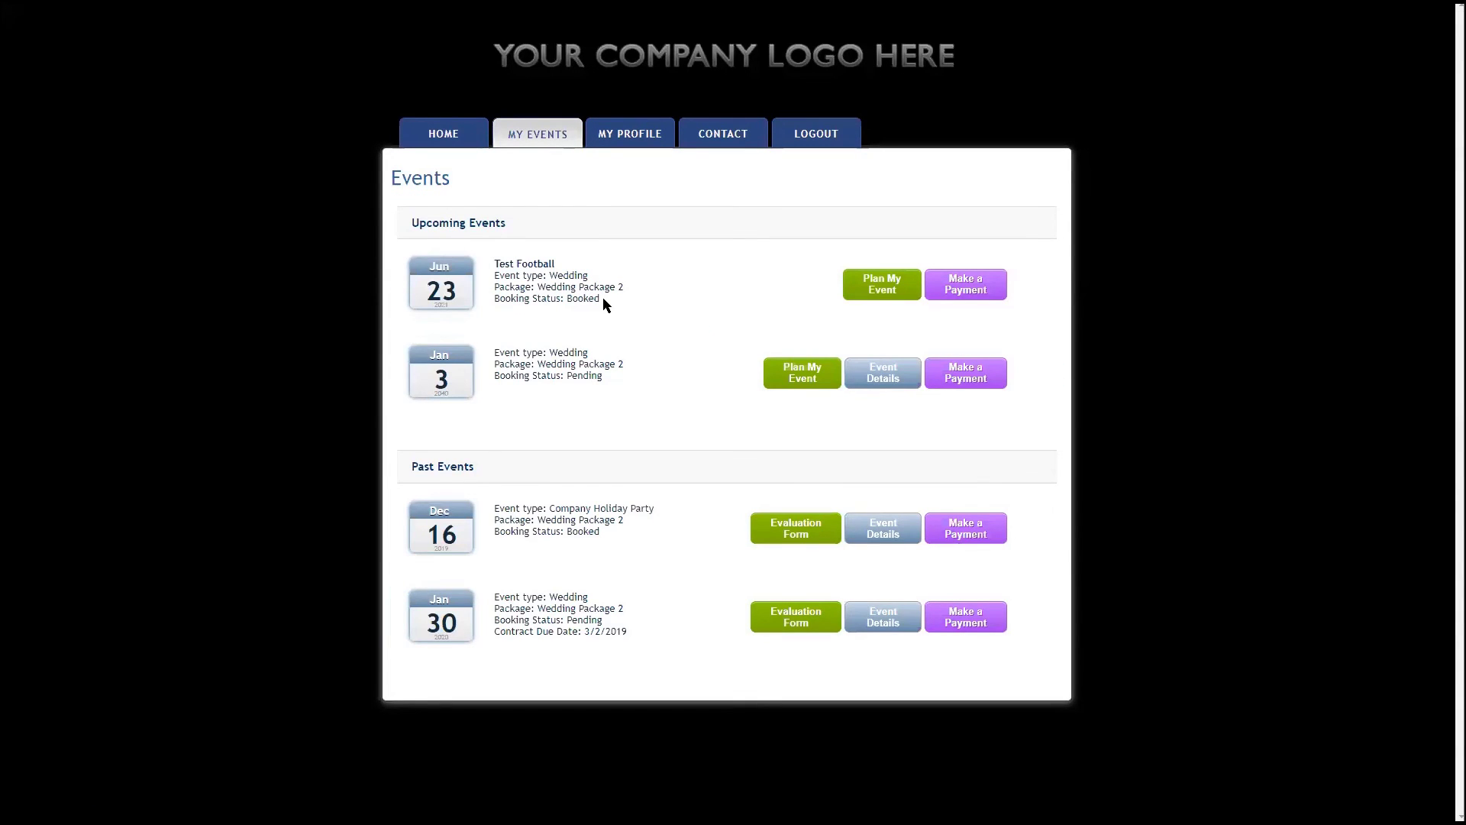
{"action": "left_click_drag", "start_coordinate": [646, 299], "coordinate": [430, 270]}
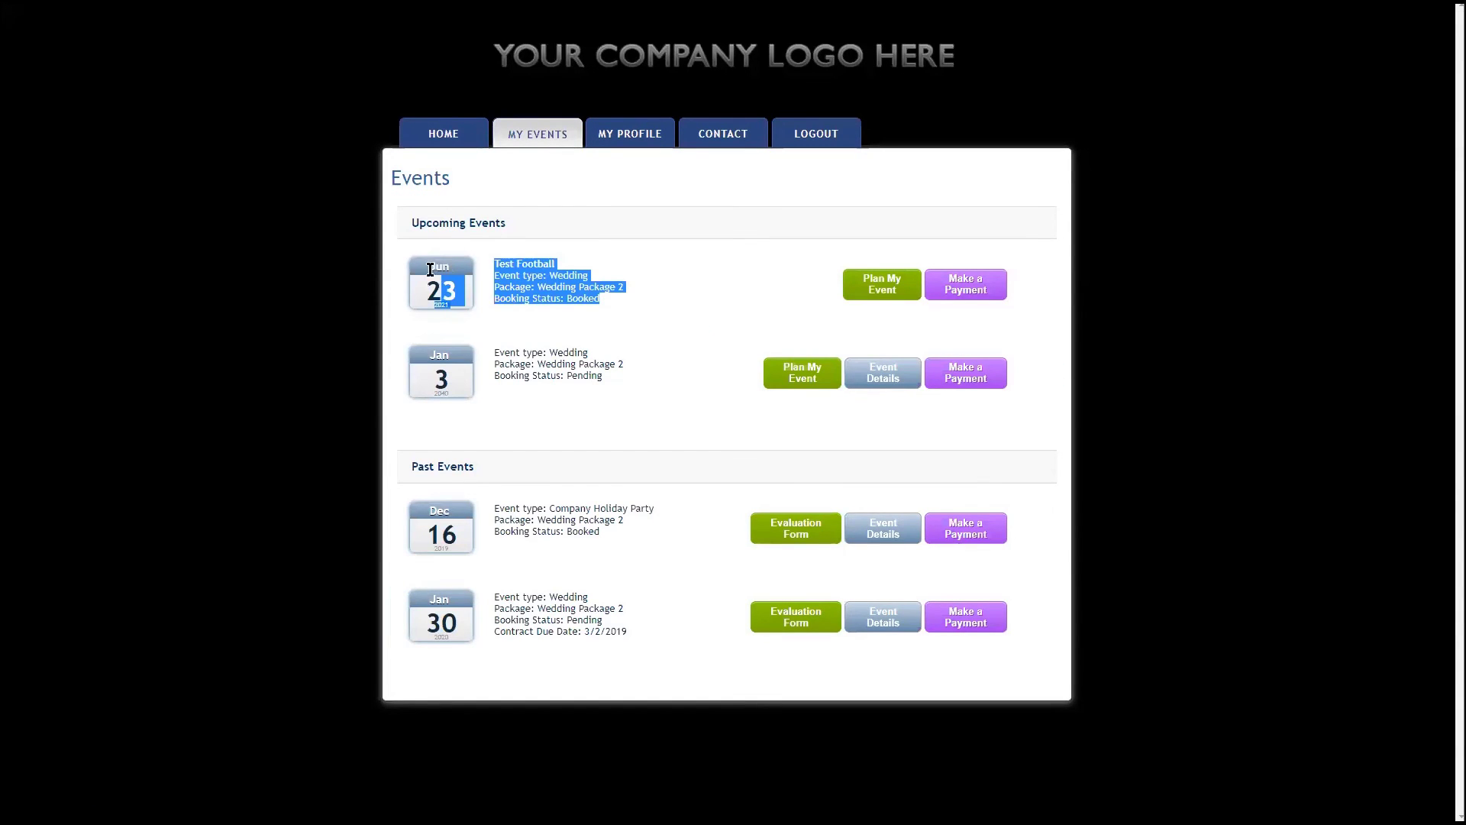
{"action": "left_click", "coordinate": [810, 287]}
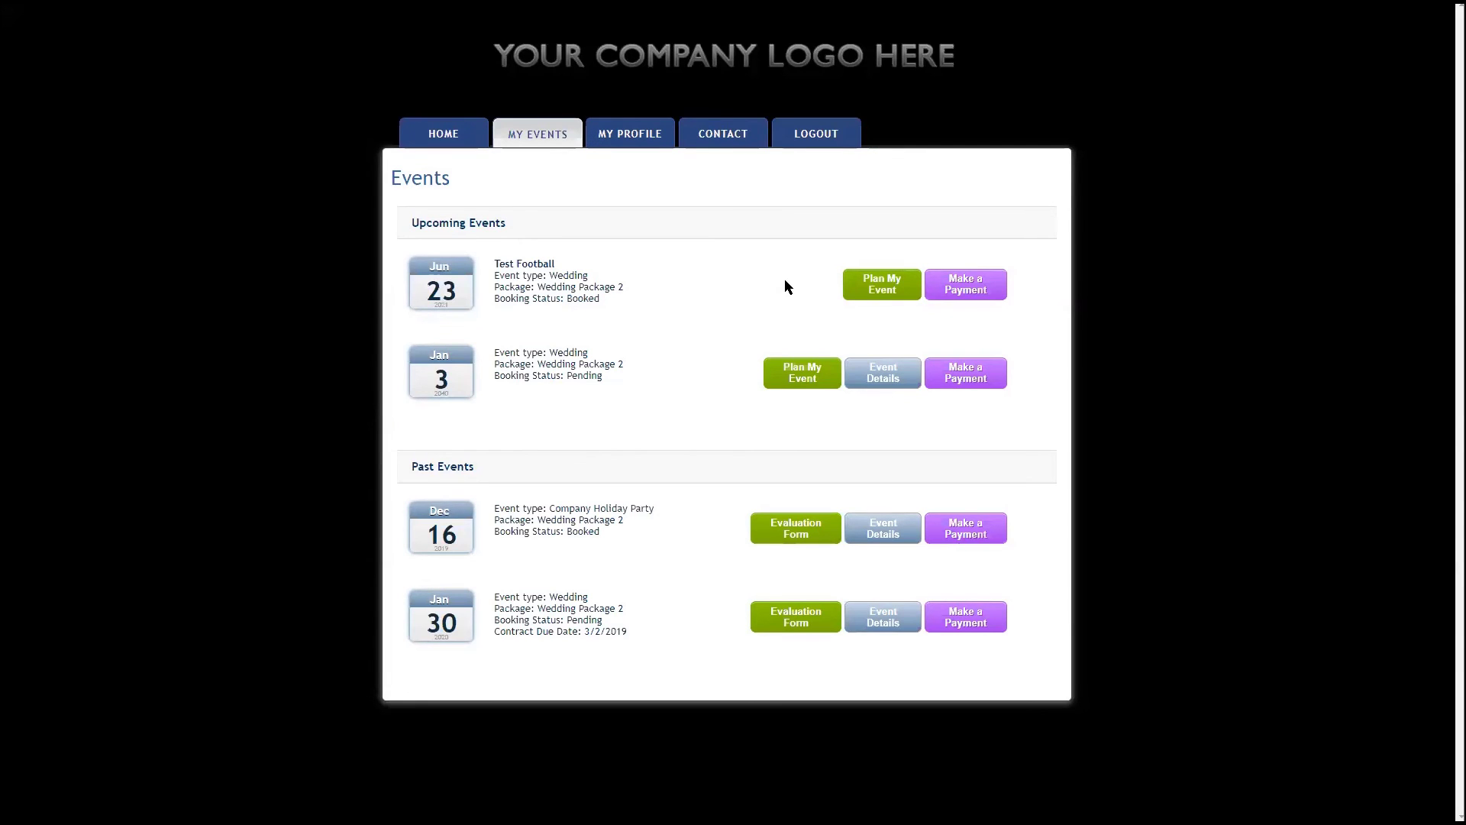
{"action": "left_click", "coordinate": [878, 287]}
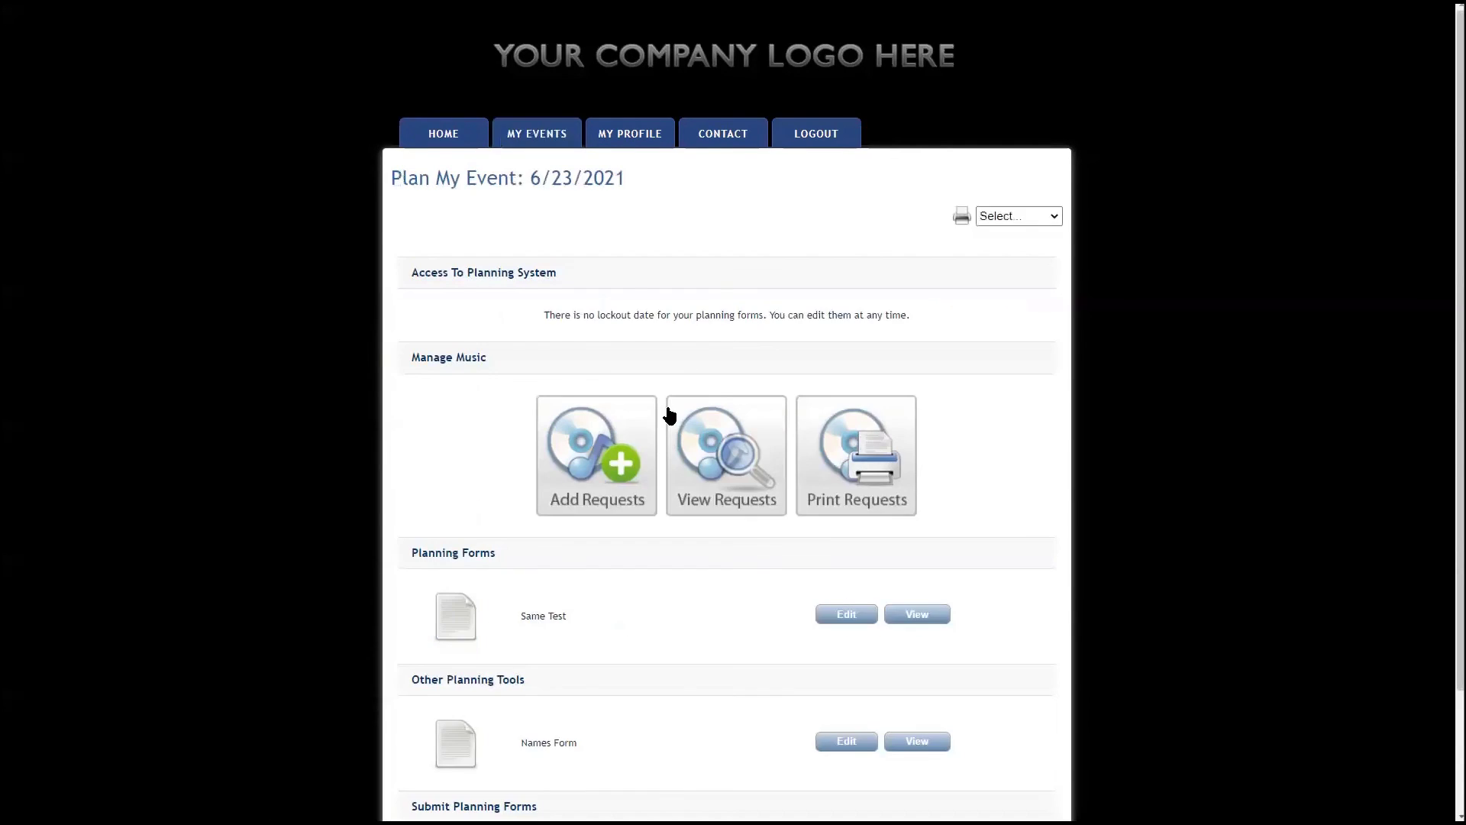
{"action": "scroll", "coordinate": [670, 414], "scroll_direction": "down", "scroll_amount": 2}
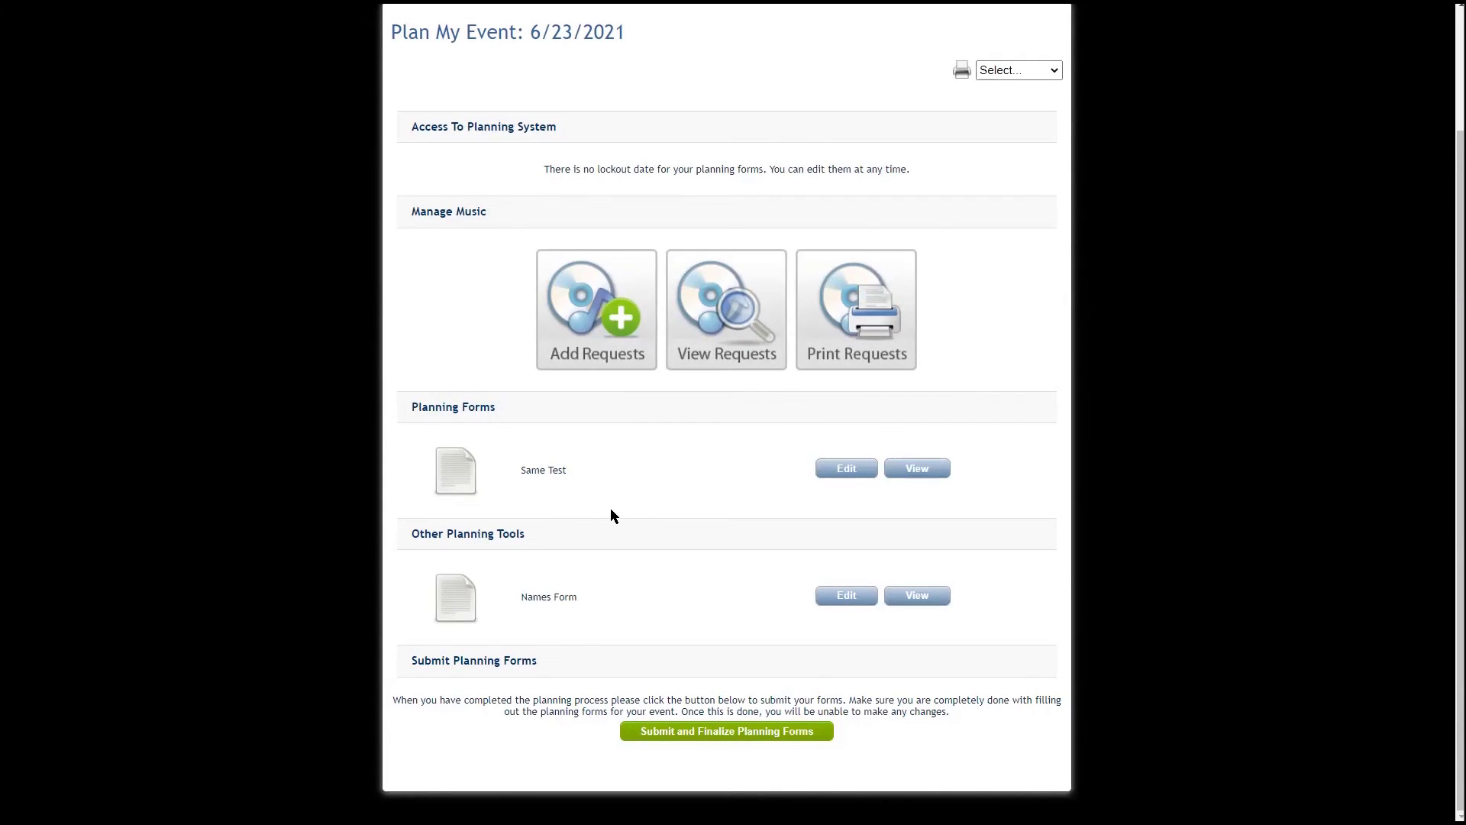
{"action": "scroll", "coordinate": [609, 516], "scroll_direction": "up", "scroll_amount": 2}
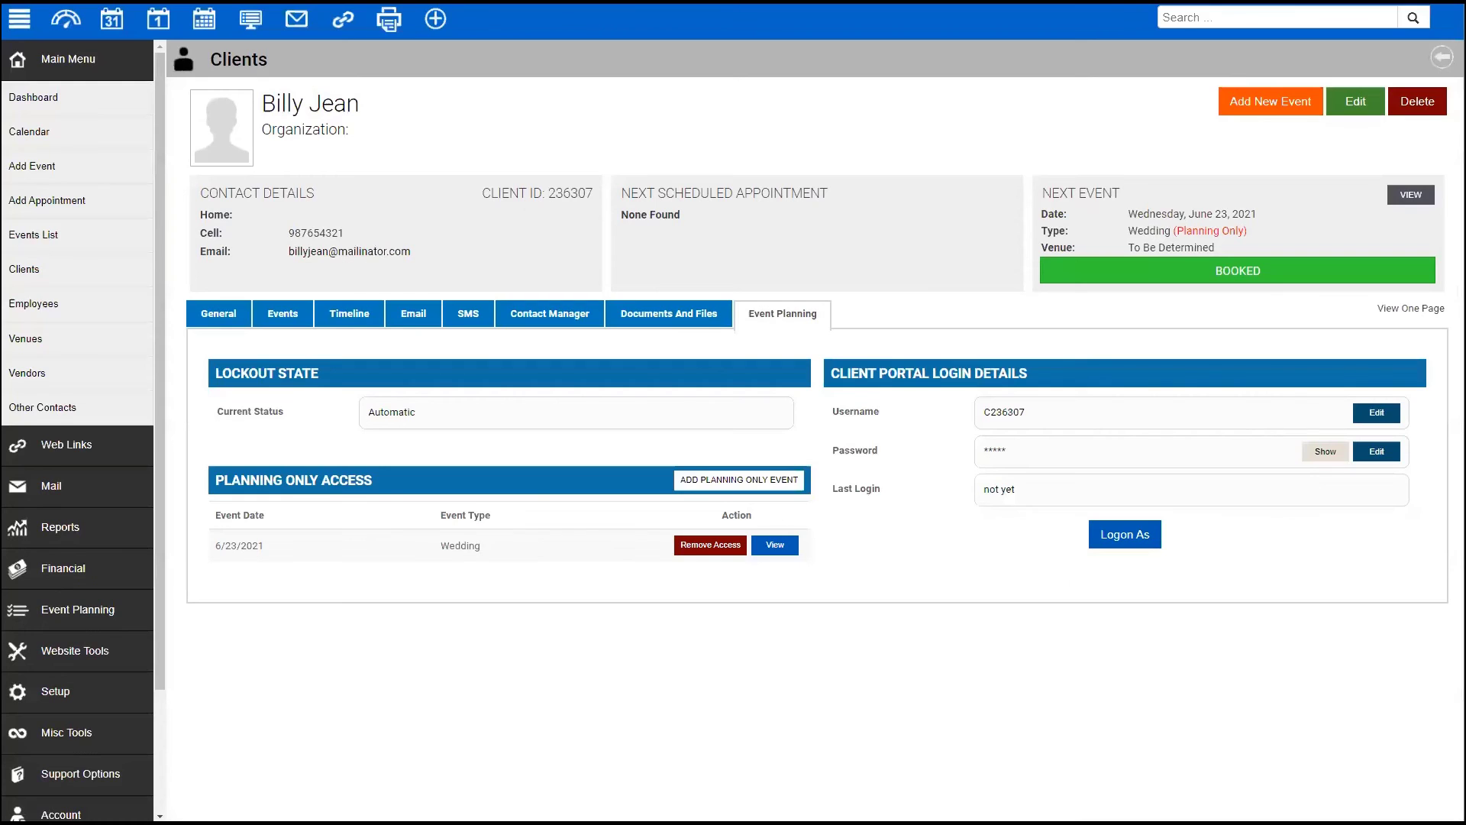
- Tick Planning Only Clients as a Send To recipient in the Test Email Contract's scheduling
{"action": "left_click", "coordinate": [55, 486]}
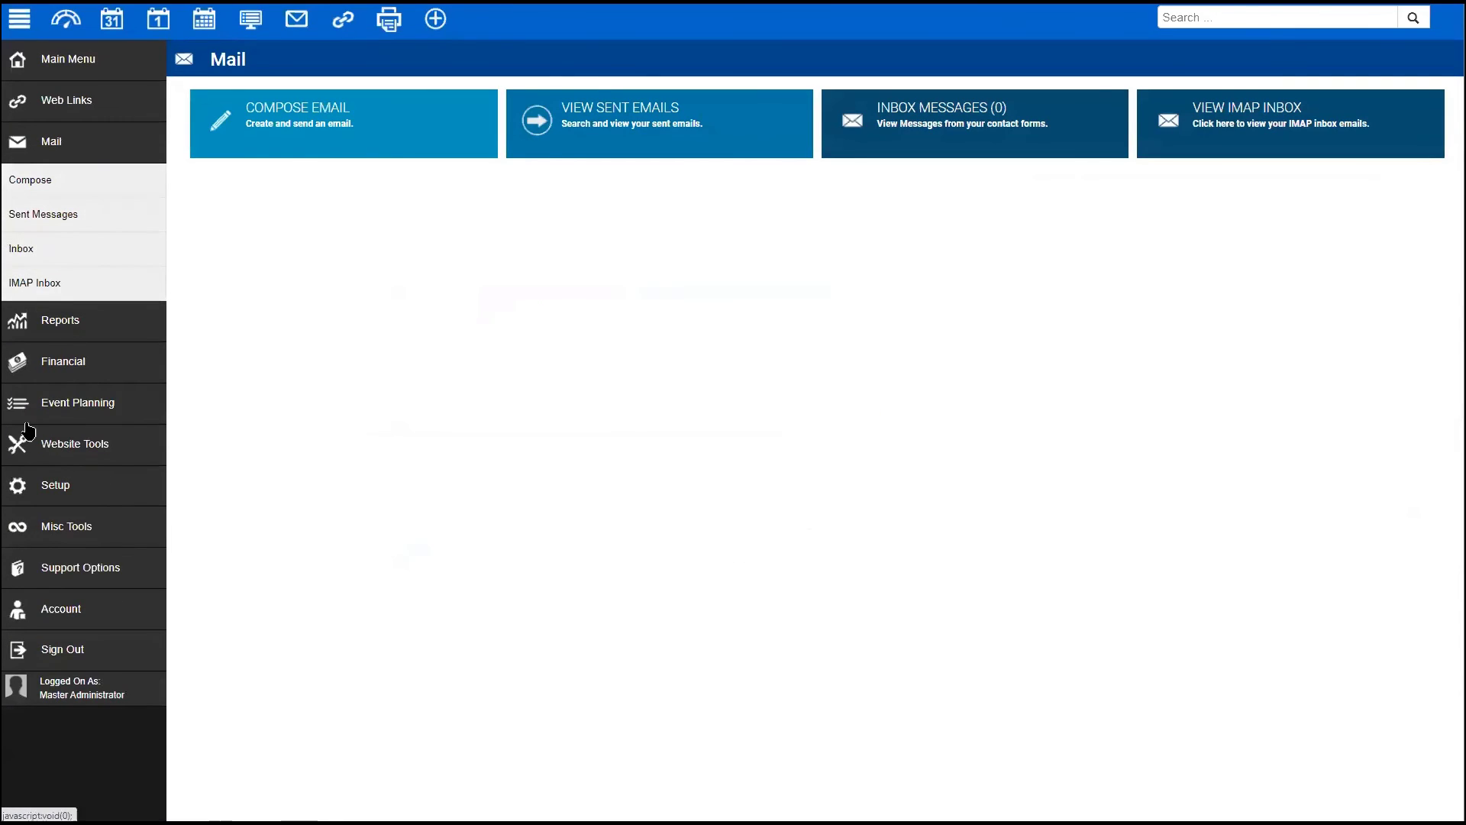
{"action": "left_click", "coordinate": [55, 485]}
{"action": "left_click", "coordinate": [42, 454]}
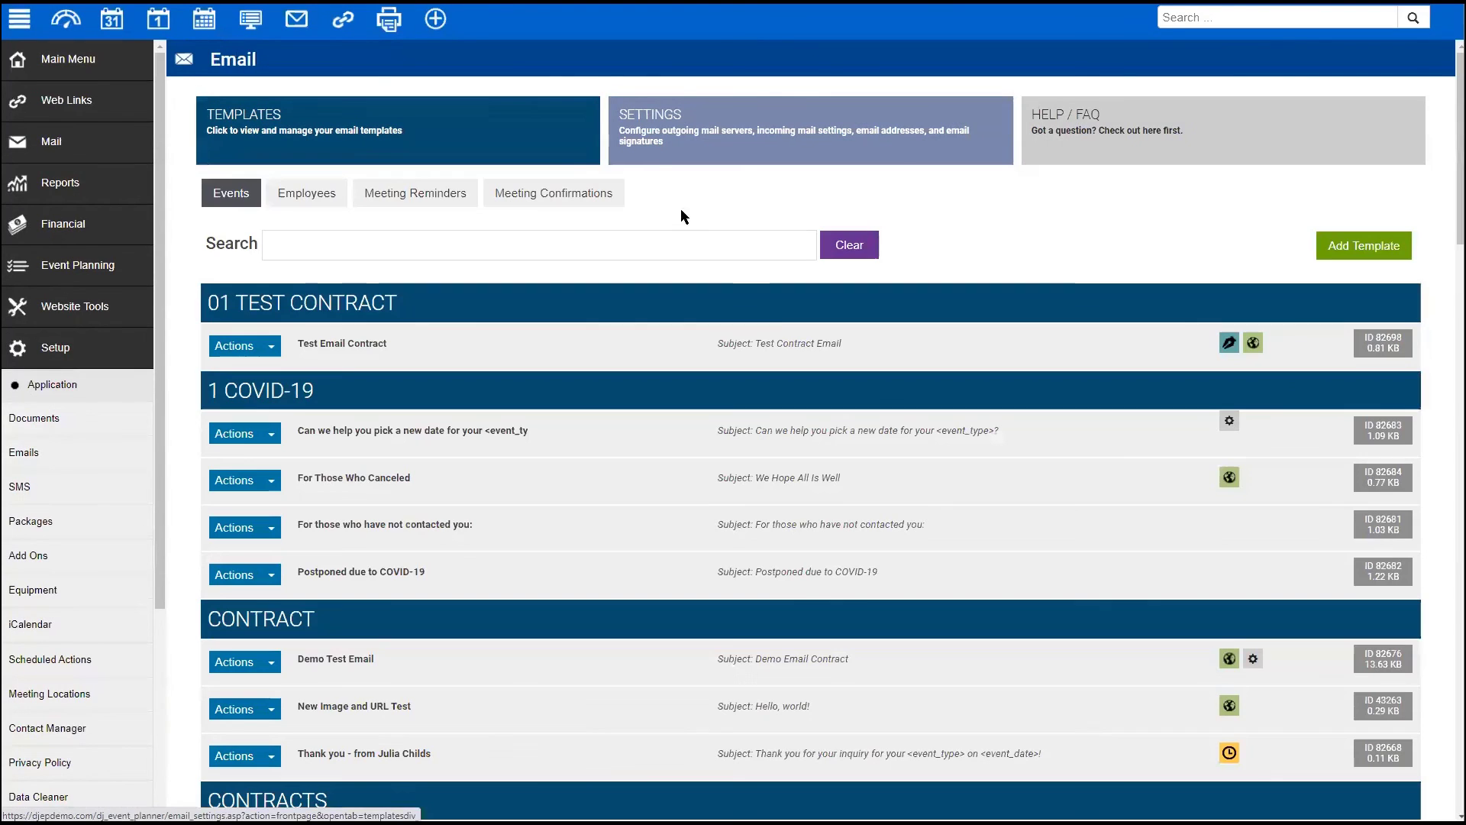
{"action": "left_click", "coordinate": [397, 345]}
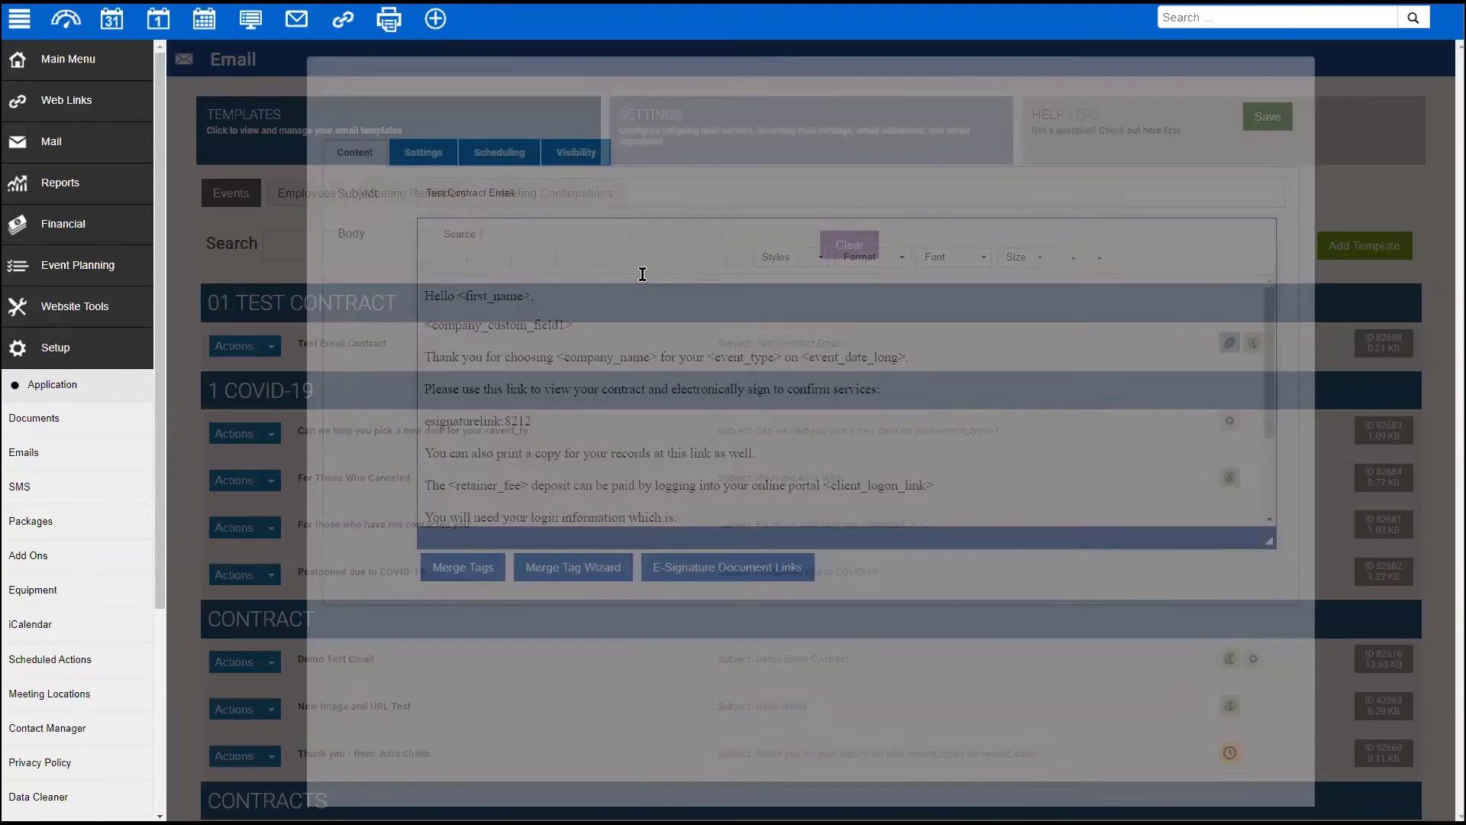
{"action": "left_click", "coordinate": [499, 153]}
{"action": "scroll", "coordinate": [484, 645], "scroll_direction": "down", "scroll_amount": 9}
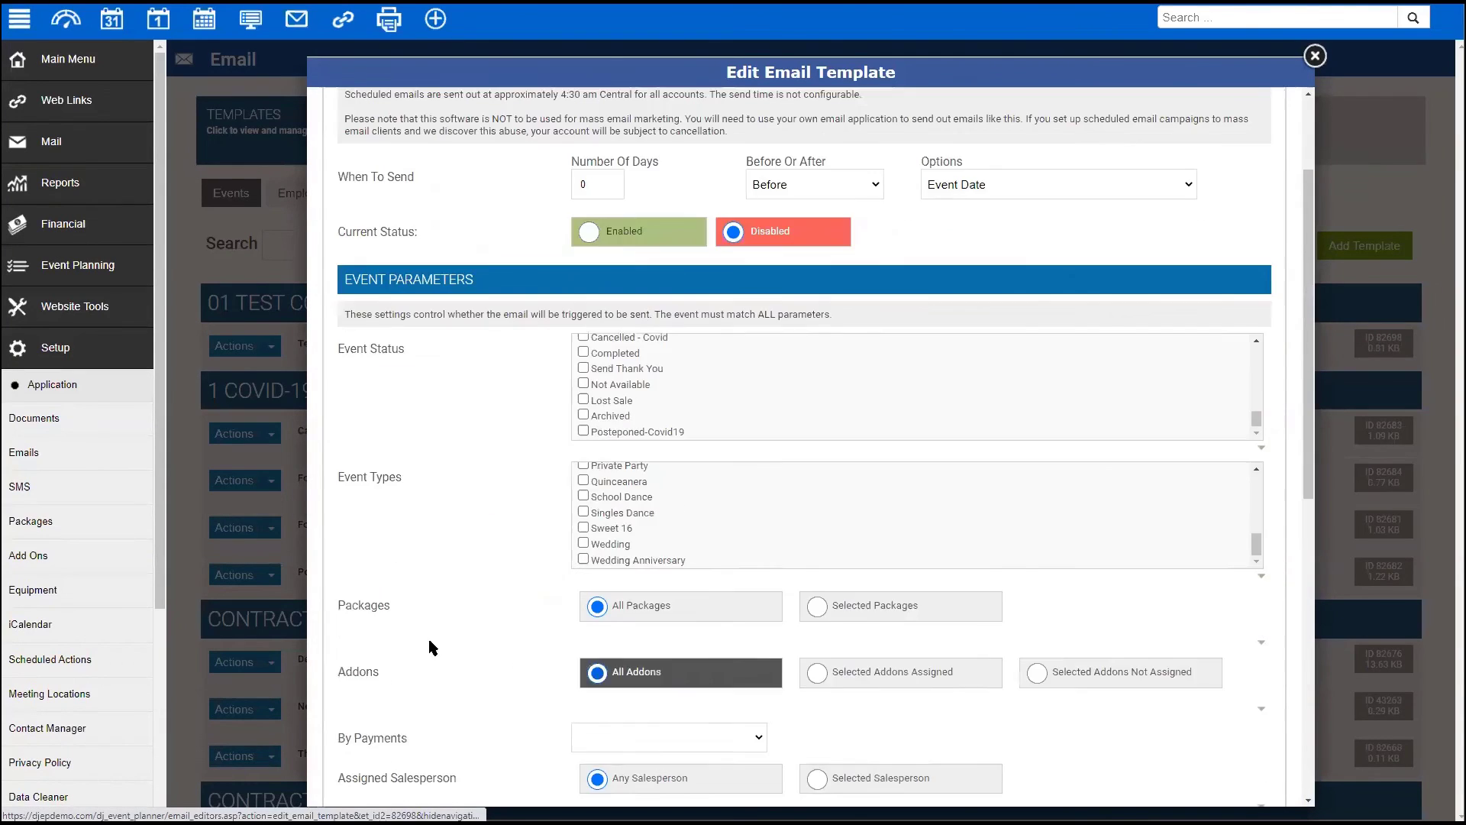
{"action": "left_click", "coordinate": [1035, 633]}
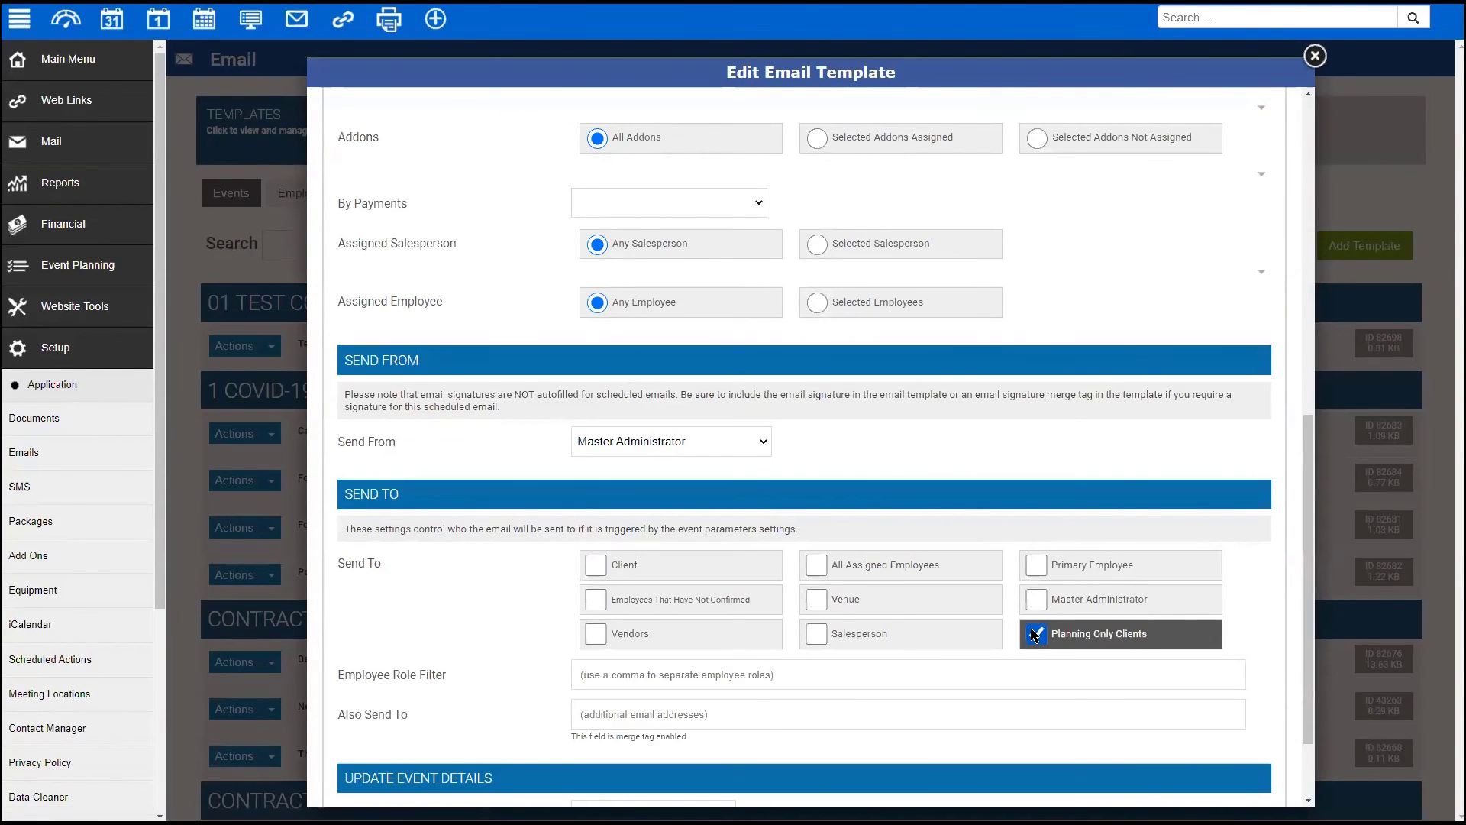
{"action": "left_click", "coordinate": [1314, 56]}
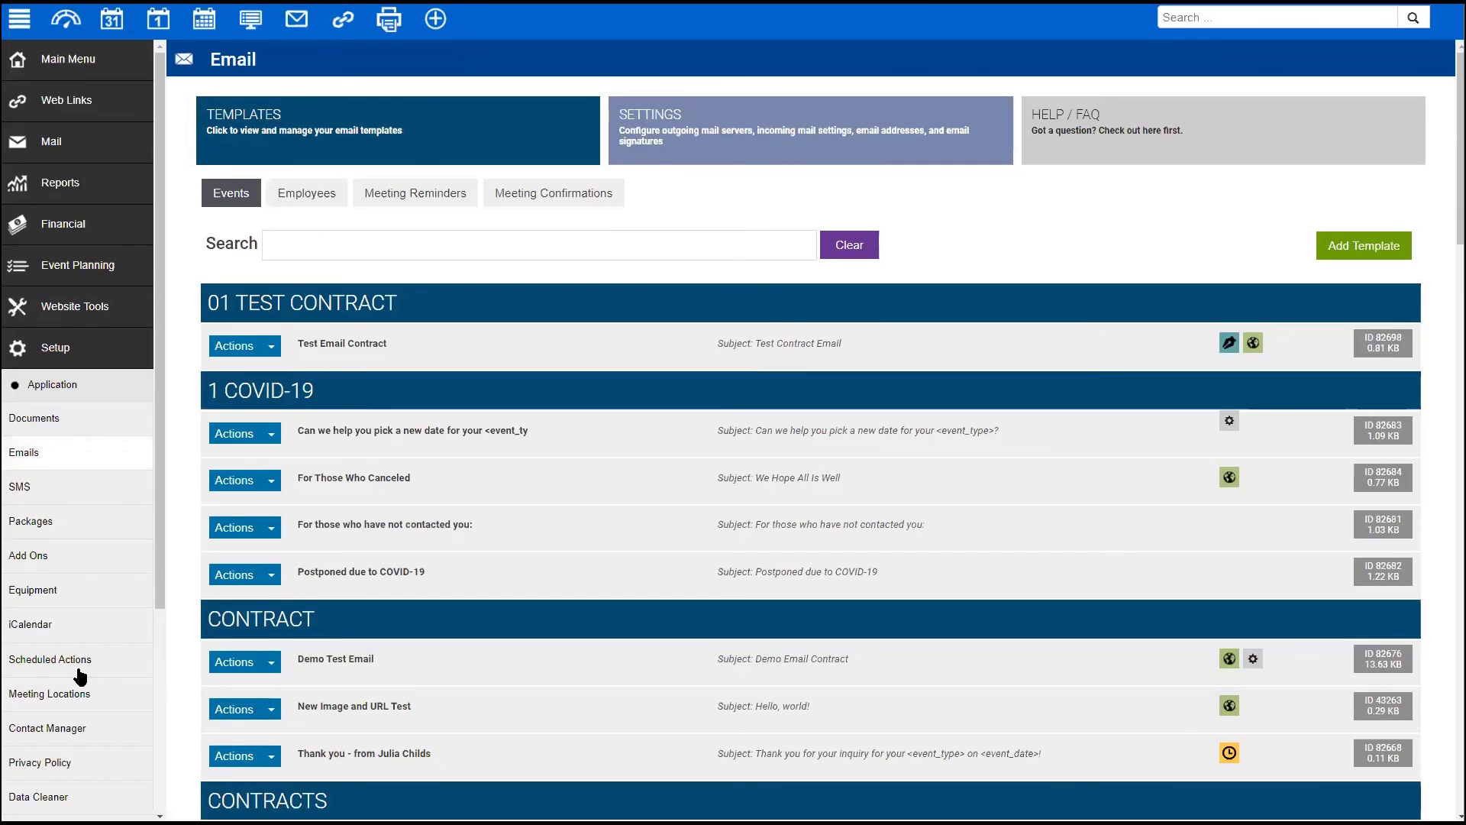
{"action": "scroll", "coordinate": [80, 676], "scroll_direction": "down", "scroll_amount": 4}
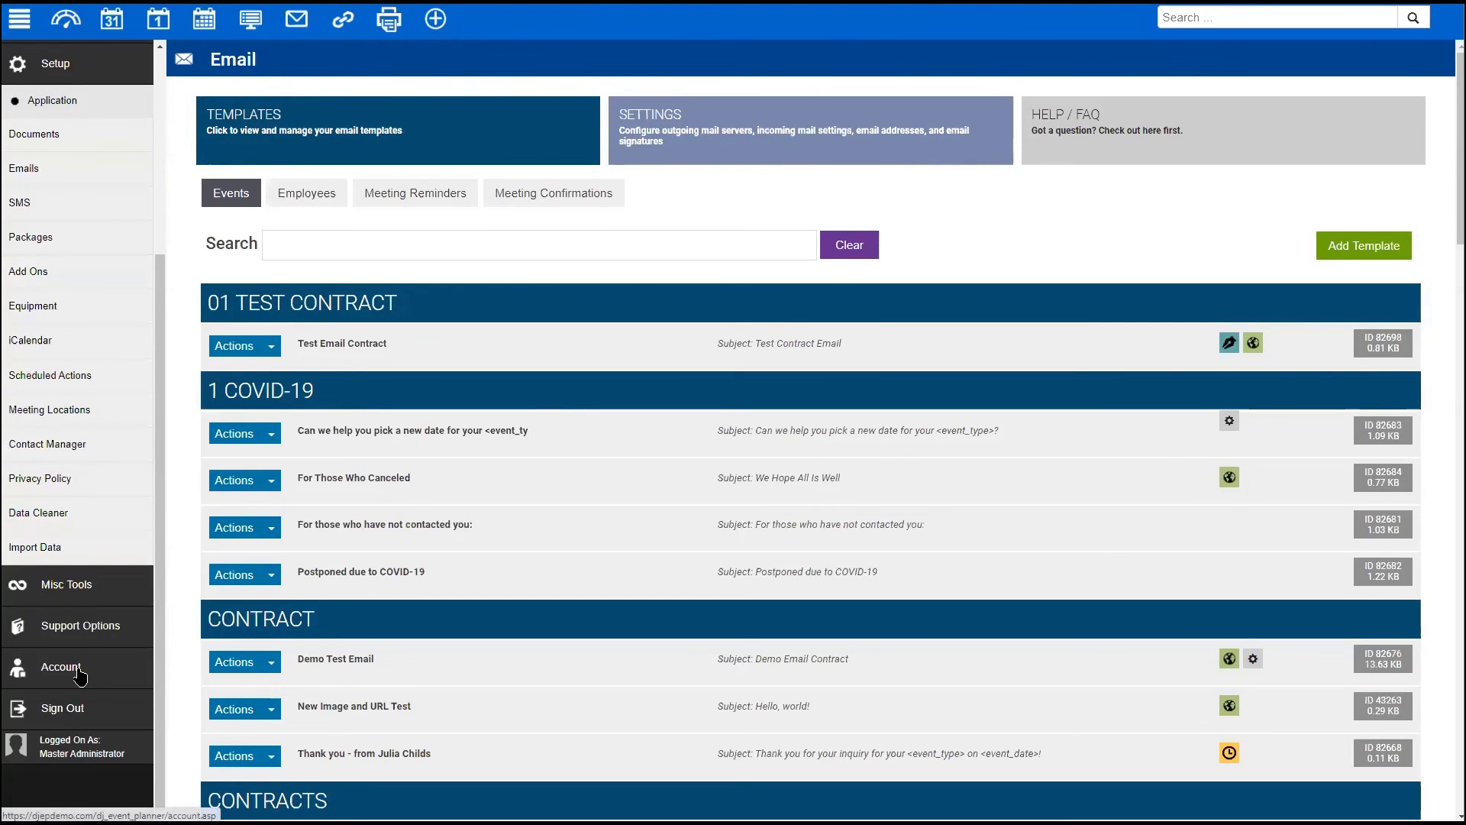